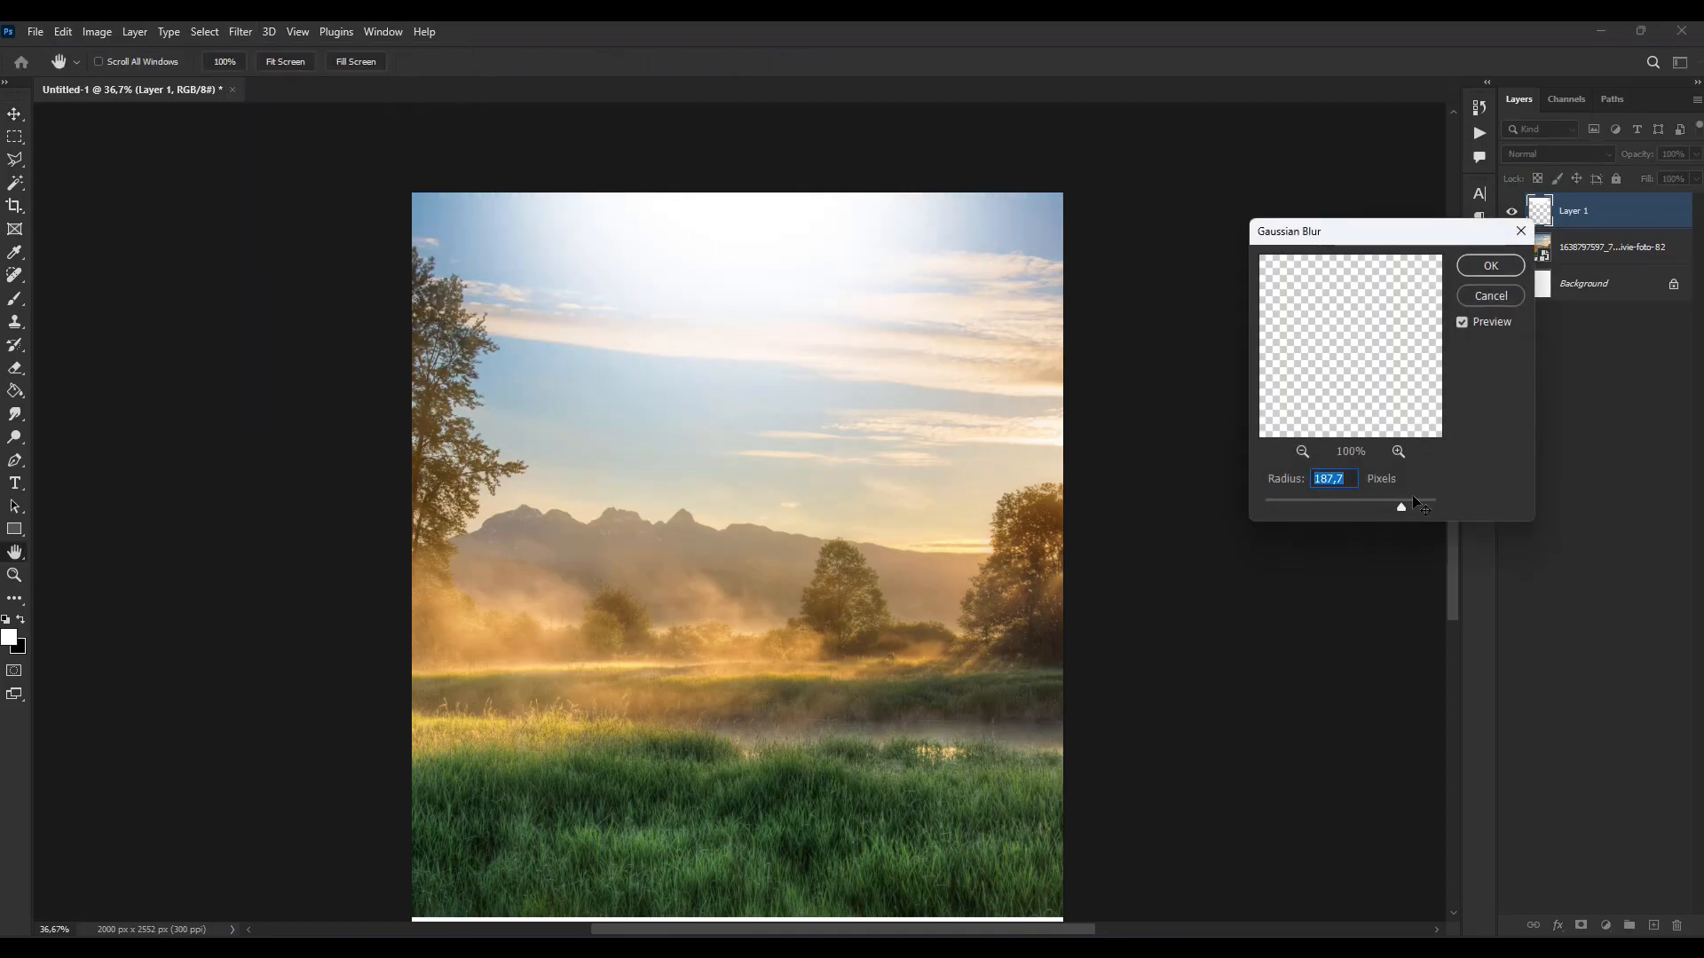
Step: Apply a Gaussian Blur of 187.7 pixels to the white glow and stretch it across the sky to 132.75% width and 164.90% height
{"action": "left_click", "coordinate": [1473, 266]}
{"action": "key", "text": "ctrl+t"}
{"action": "left_click_drag", "start_coordinate": [1062, 559], "coordinate": [1198, 647]}
{"action": "left_click_drag", "start_coordinate": [1054, 522], "coordinate": [1038, 611]}
{"action": "scroll", "coordinate": [1032, 602], "scroll_direction": "down", "scroll_amount": 2}
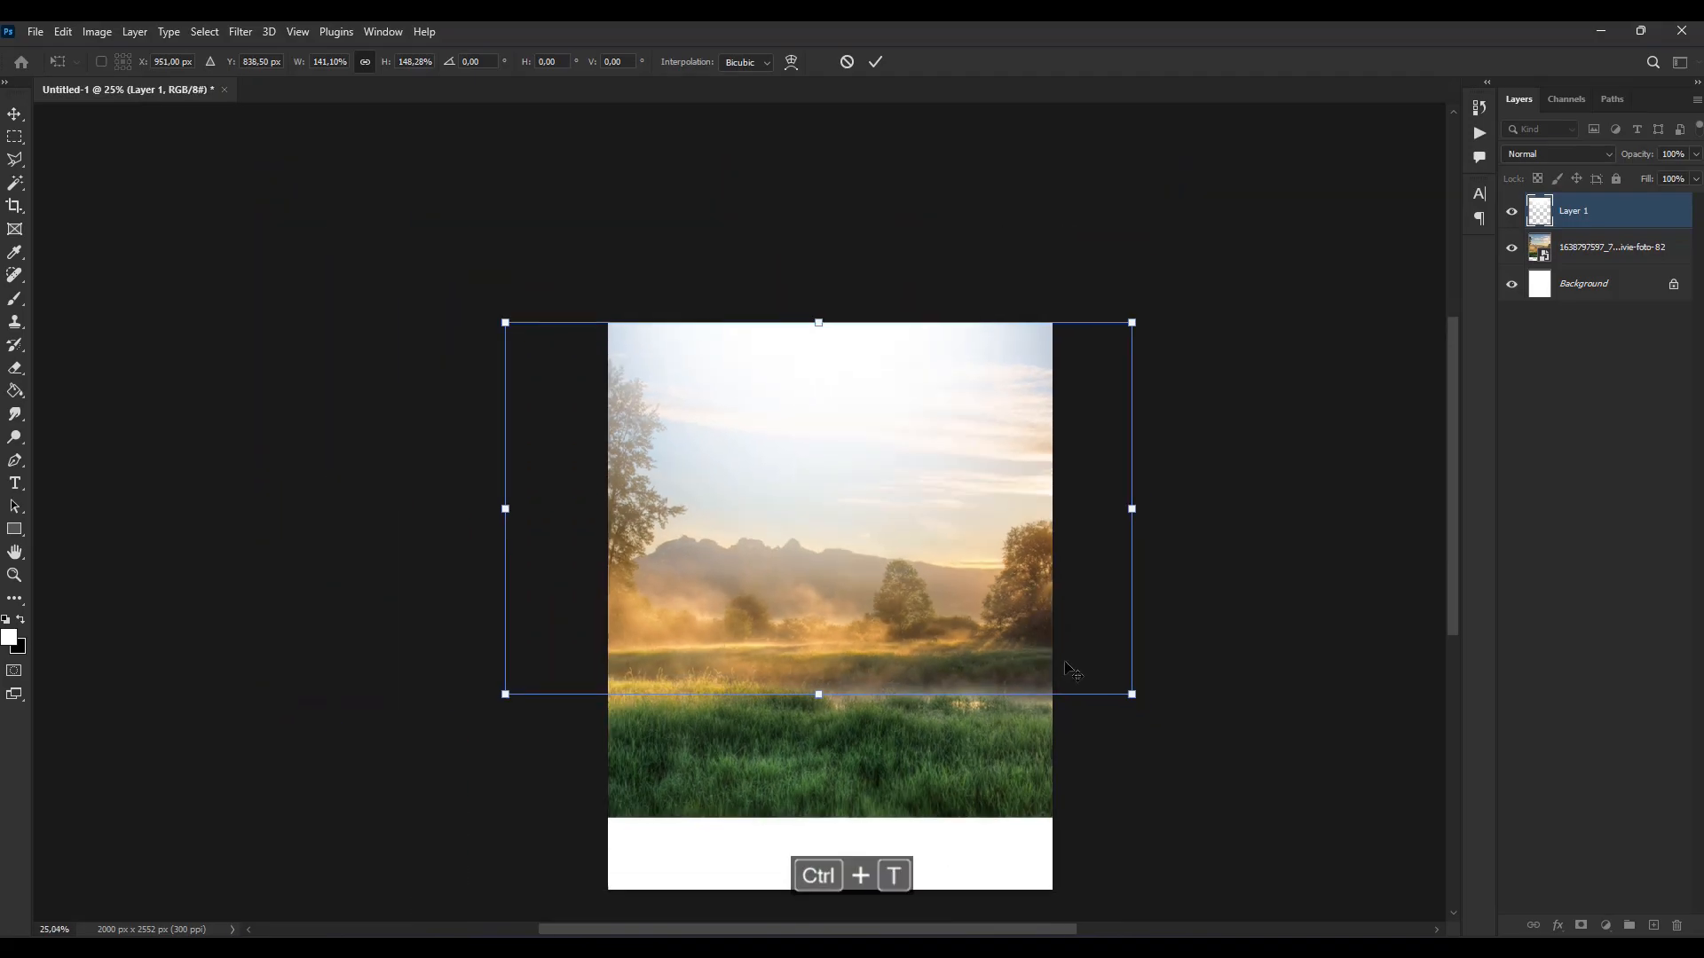
{"action": "left_click_drag", "start_coordinate": [1134, 694], "coordinate": [1183, 736]}
{"action": "left_click_drag", "start_coordinate": [1089, 629], "coordinate": [1101, 659]}
{"action": "left_click_drag", "start_coordinate": [1177, 537], "coordinate": [1125, 538]}
{"action": "left_click_drag", "start_coordinate": [1022, 535], "coordinate": [1013, 535]}
{"action": "mouse_move", "coordinate": [823, 761]}
{"action": "left_mouse_down"}
{"action": "mouse_move", "coordinate": [825, 816]}
{"action": "mouse_move", "coordinate": [823, 736]}
{"action": "left_mouse_up"}
{"action": "key", "text": "Return"}
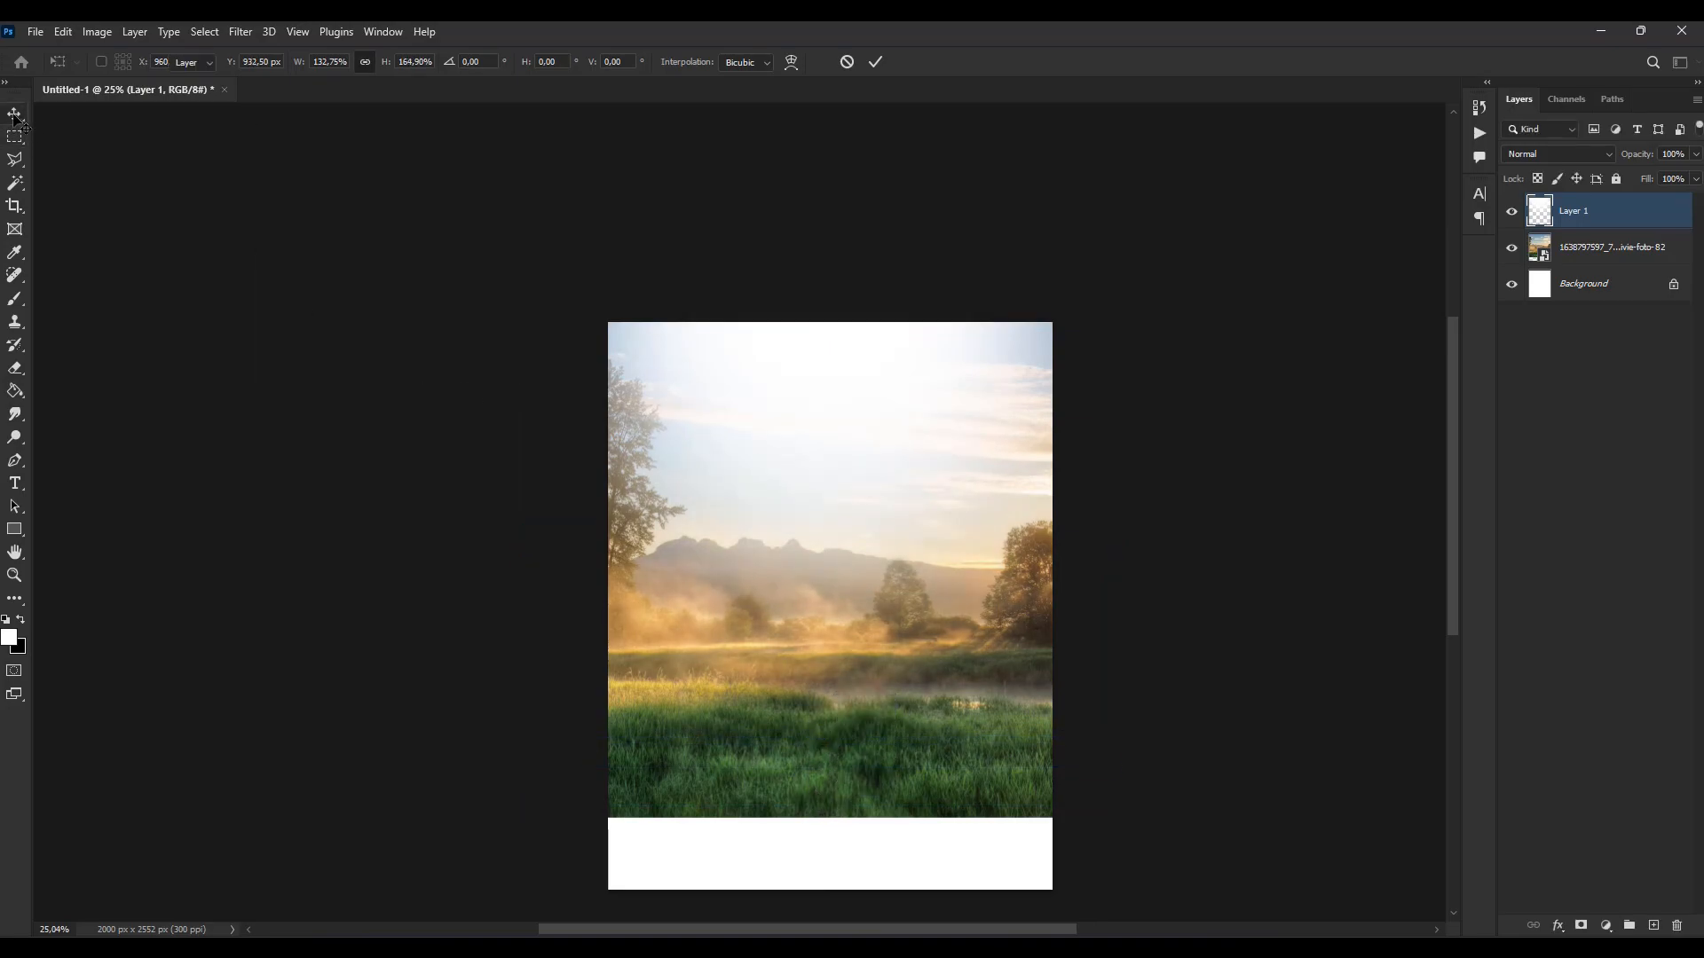
Step: Slightly lower the glow layer's opacity and merge it with the meadow photo layer
{"action": "scroll", "coordinate": [872, 501], "scroll_direction": "down", "scroll_amount": 2}
{"action": "left_click", "coordinate": [1512, 212]}
{"action": "left_click", "coordinate": [1696, 153]}
{"action": "left_click_drag", "start_coordinate": [1693, 175], "coordinate": [1684, 178]}
{"action": "left_click", "coordinate": [1618, 260], "text": "ctrl"}
{"action": "key", "text": "ctrl+e"}
{"action": "scroll", "coordinate": [910, 658], "scroll_direction": "up", "scroll_amount": 3}
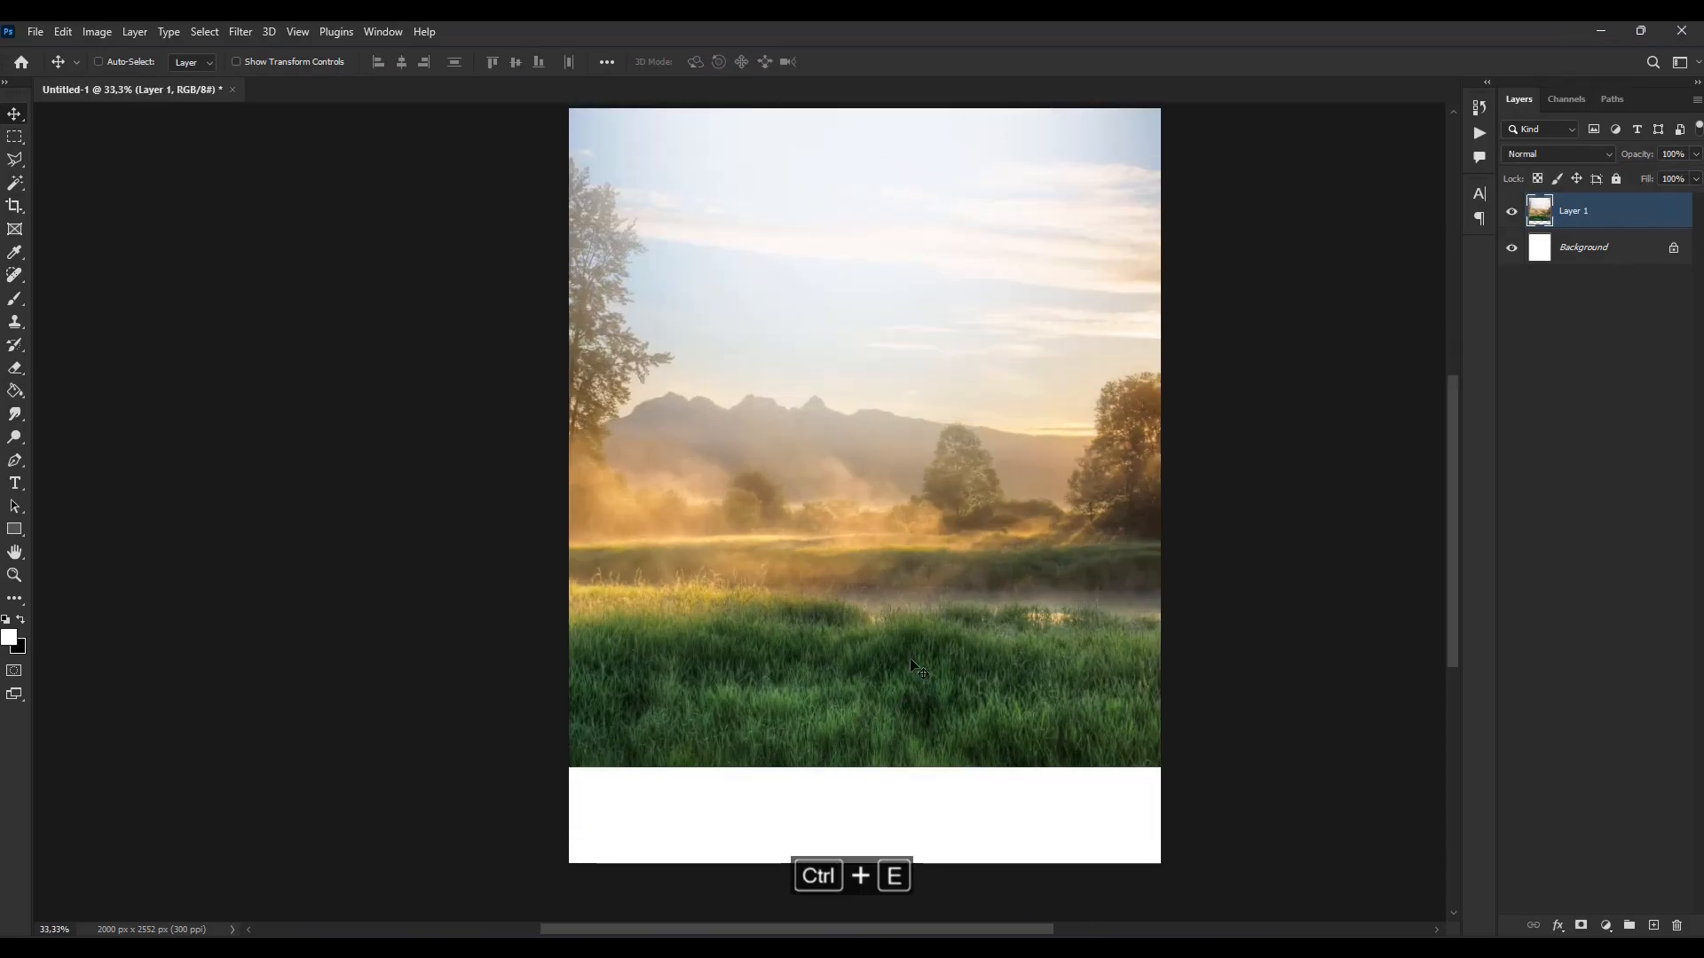
Step: Switch to File Explorer and place the large-rooted tree photo f894d1d5a0bb7303d7ed7bec7f553a98 into the Photoshop document
{"action": "key", "text": "alt+Tab"}
{"action": "left_click", "coordinate": [522, 576]}
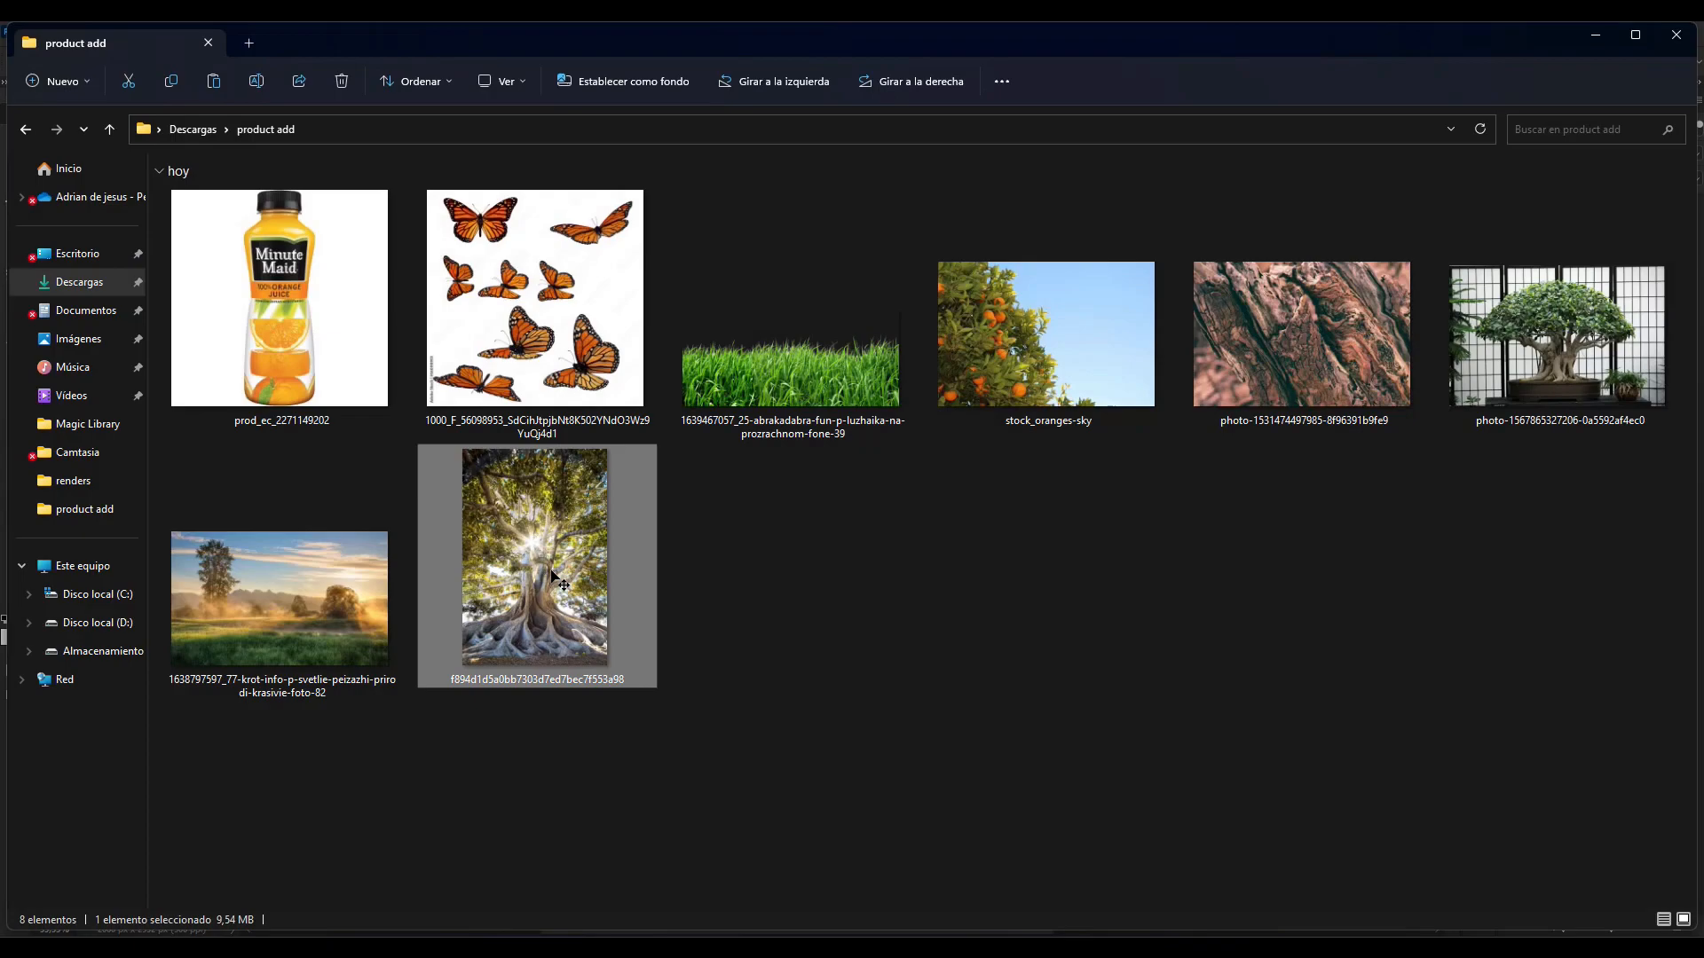
{"action": "mouse_move", "coordinate": [554, 575]}
{"action": "left_mouse_down"}
{"action": "mouse_move", "coordinate": [1109, 914]}
{"action": "mouse_move", "coordinate": [859, 587]}
{"action": "mouse_move", "coordinate": [859, 462]}
{"action": "left_mouse_up"}
{"action": "key", "text": "Return"}
{"action": "key", "text": "l"}
{"action": "scroll", "coordinate": [859, 717], "scroll_direction": "up", "scroll_amount": 2}
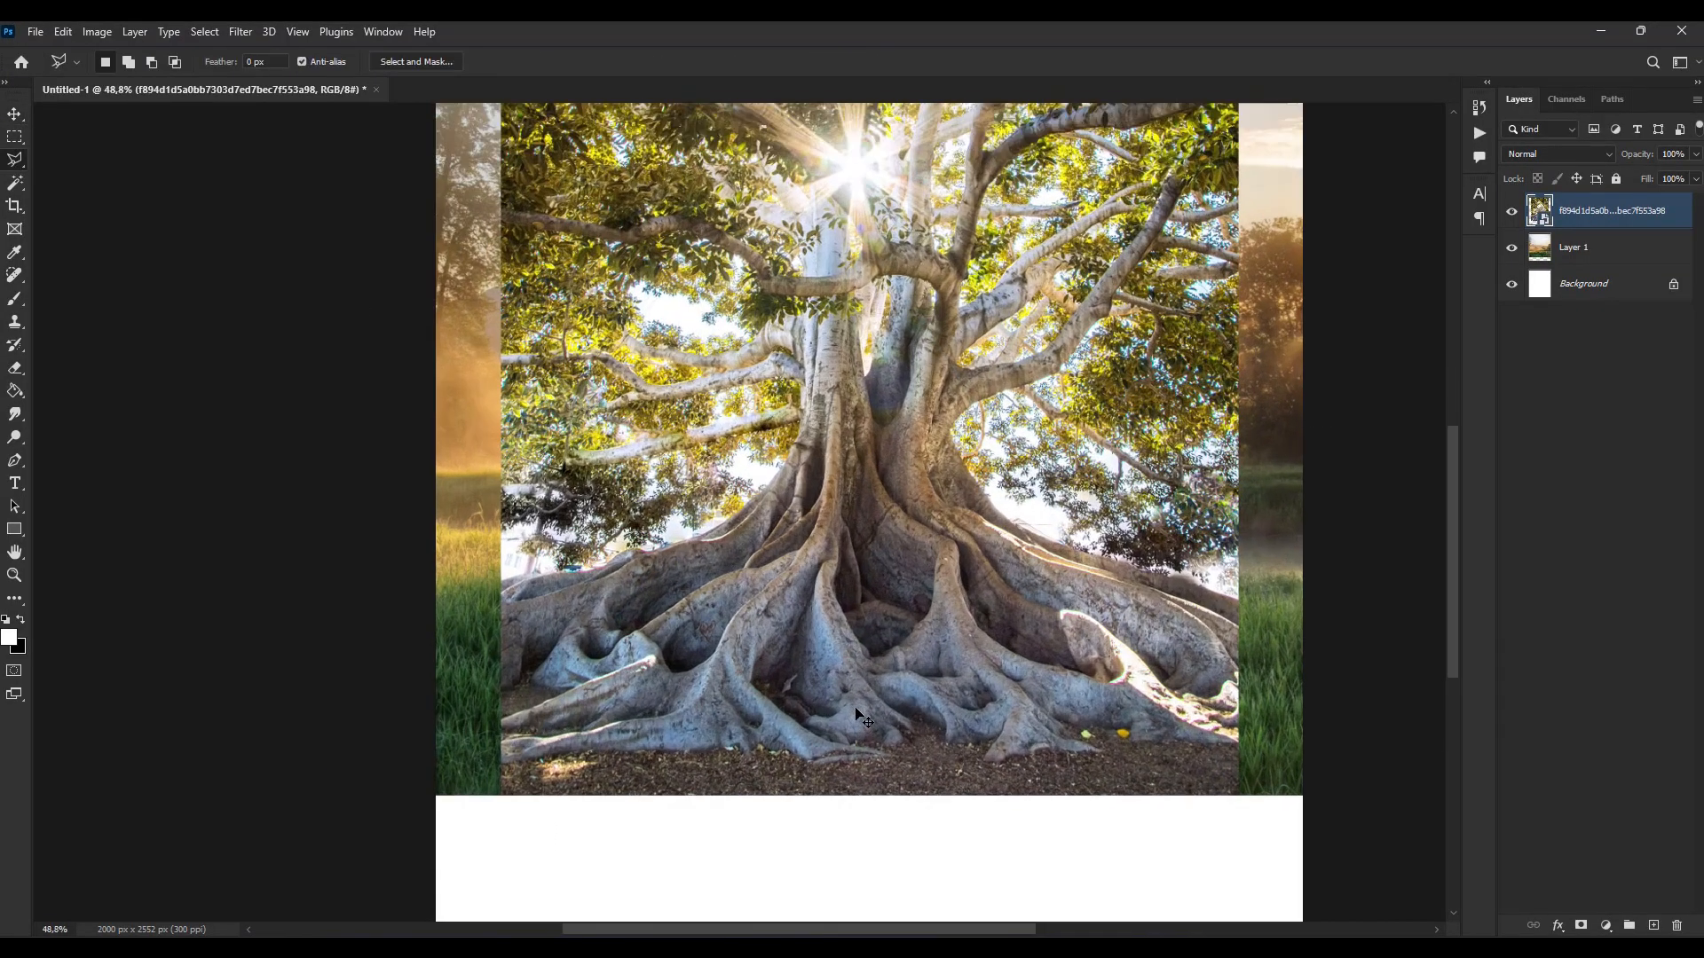
{"action": "scroll", "coordinate": [859, 717], "scroll_direction": "up", "scroll_amount": 2}
{"action": "scroll", "coordinate": [798, 585], "scroll_direction": "up", "scroll_amount": 2}
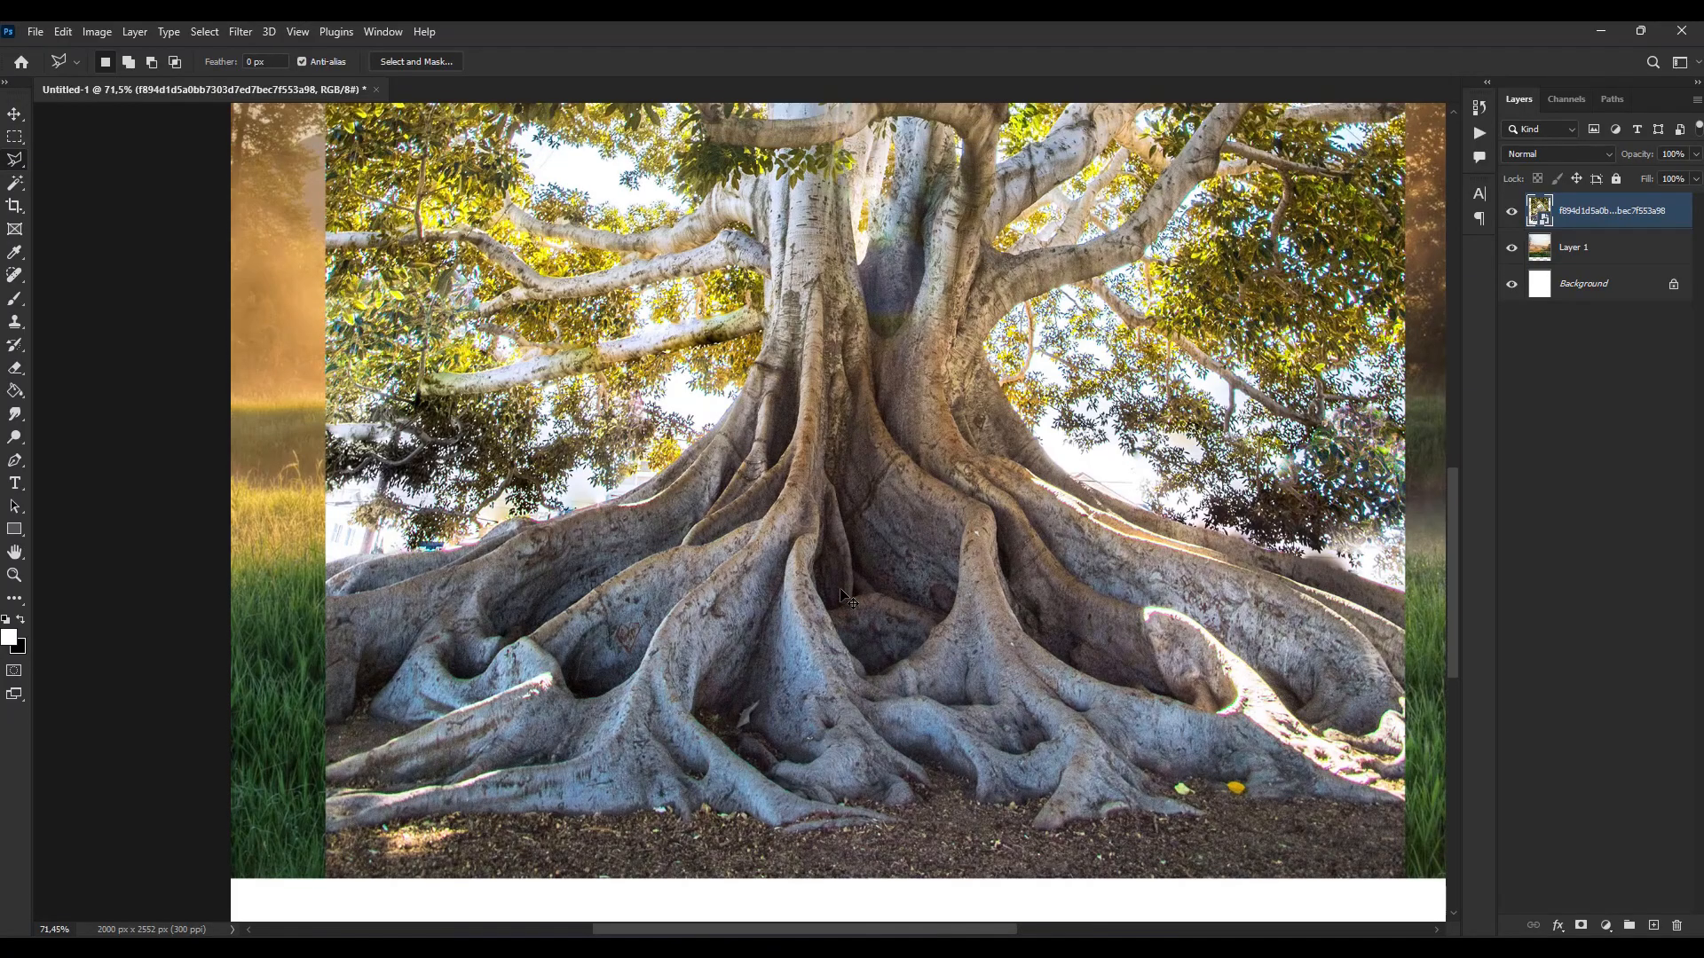
{"action": "left_click", "coordinate": [891, 936]}
{"action": "left_click_drag", "start_coordinate": [1466, 381], "coordinate": [845, 504]}
{"action": "key", "text": "Return"}
{"action": "left_click", "coordinate": [1511, 248]}
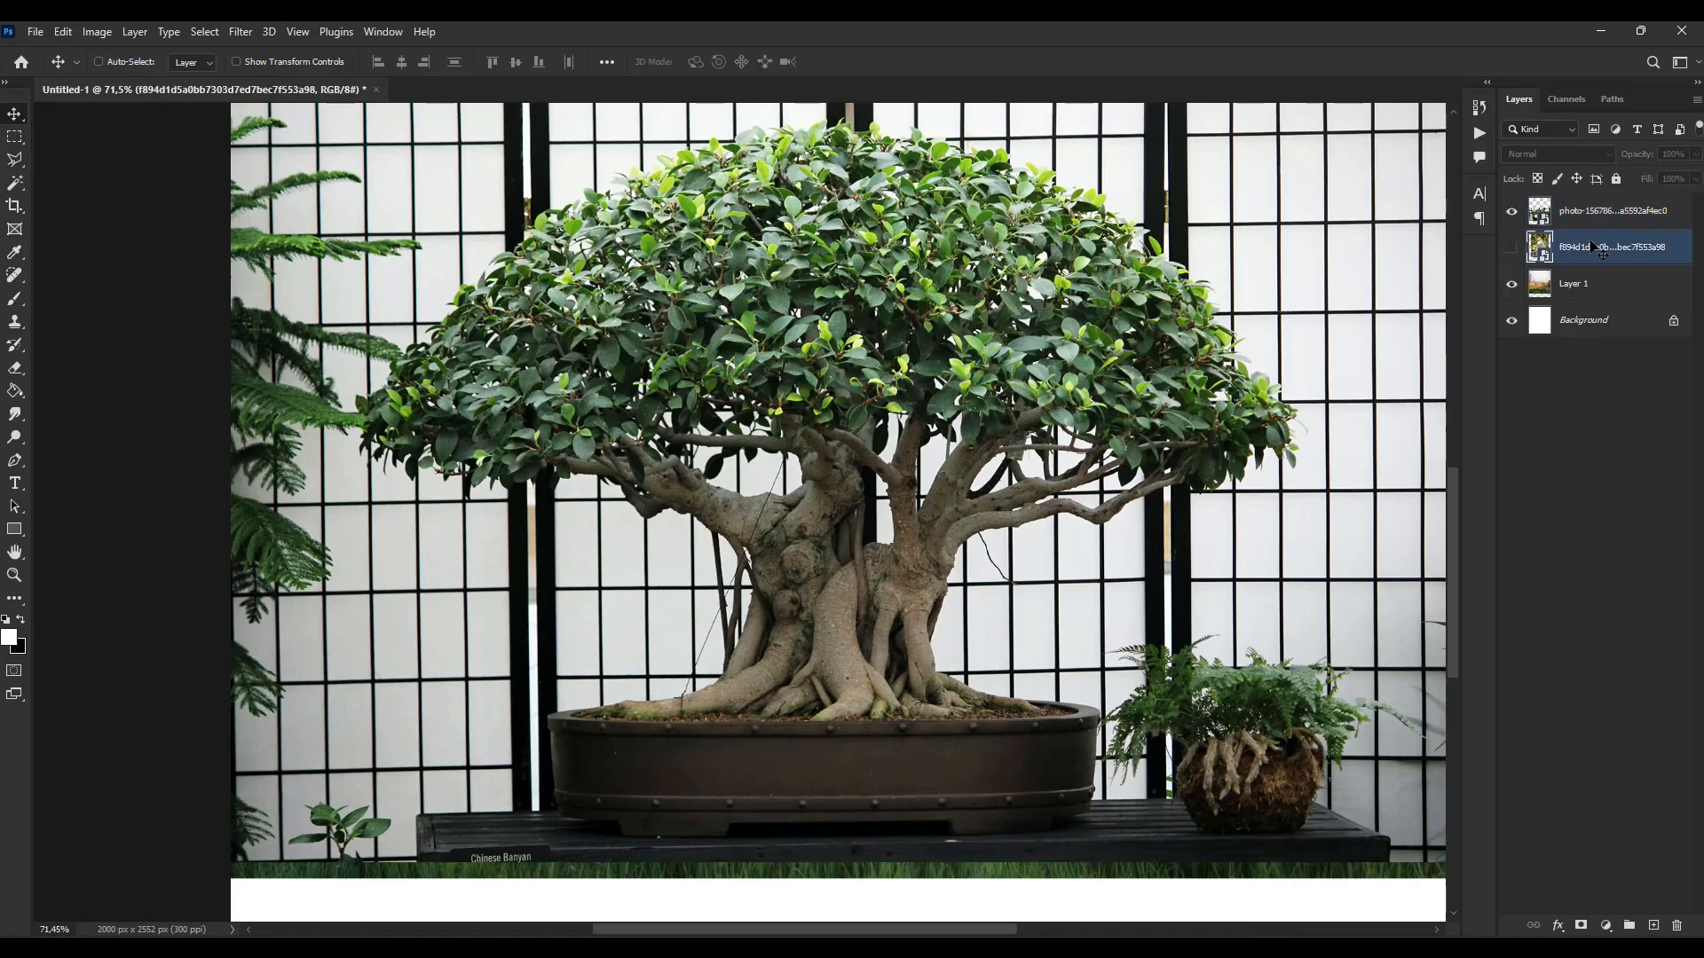
Step: Trace a Polygonal Lasso selection around the bonsai's central root, down to the rim of the pot
{"action": "left_click", "coordinate": [15, 159]}
{"action": "scroll", "coordinate": [813, 677], "scroll_direction": "up", "scroll_amount": 14}
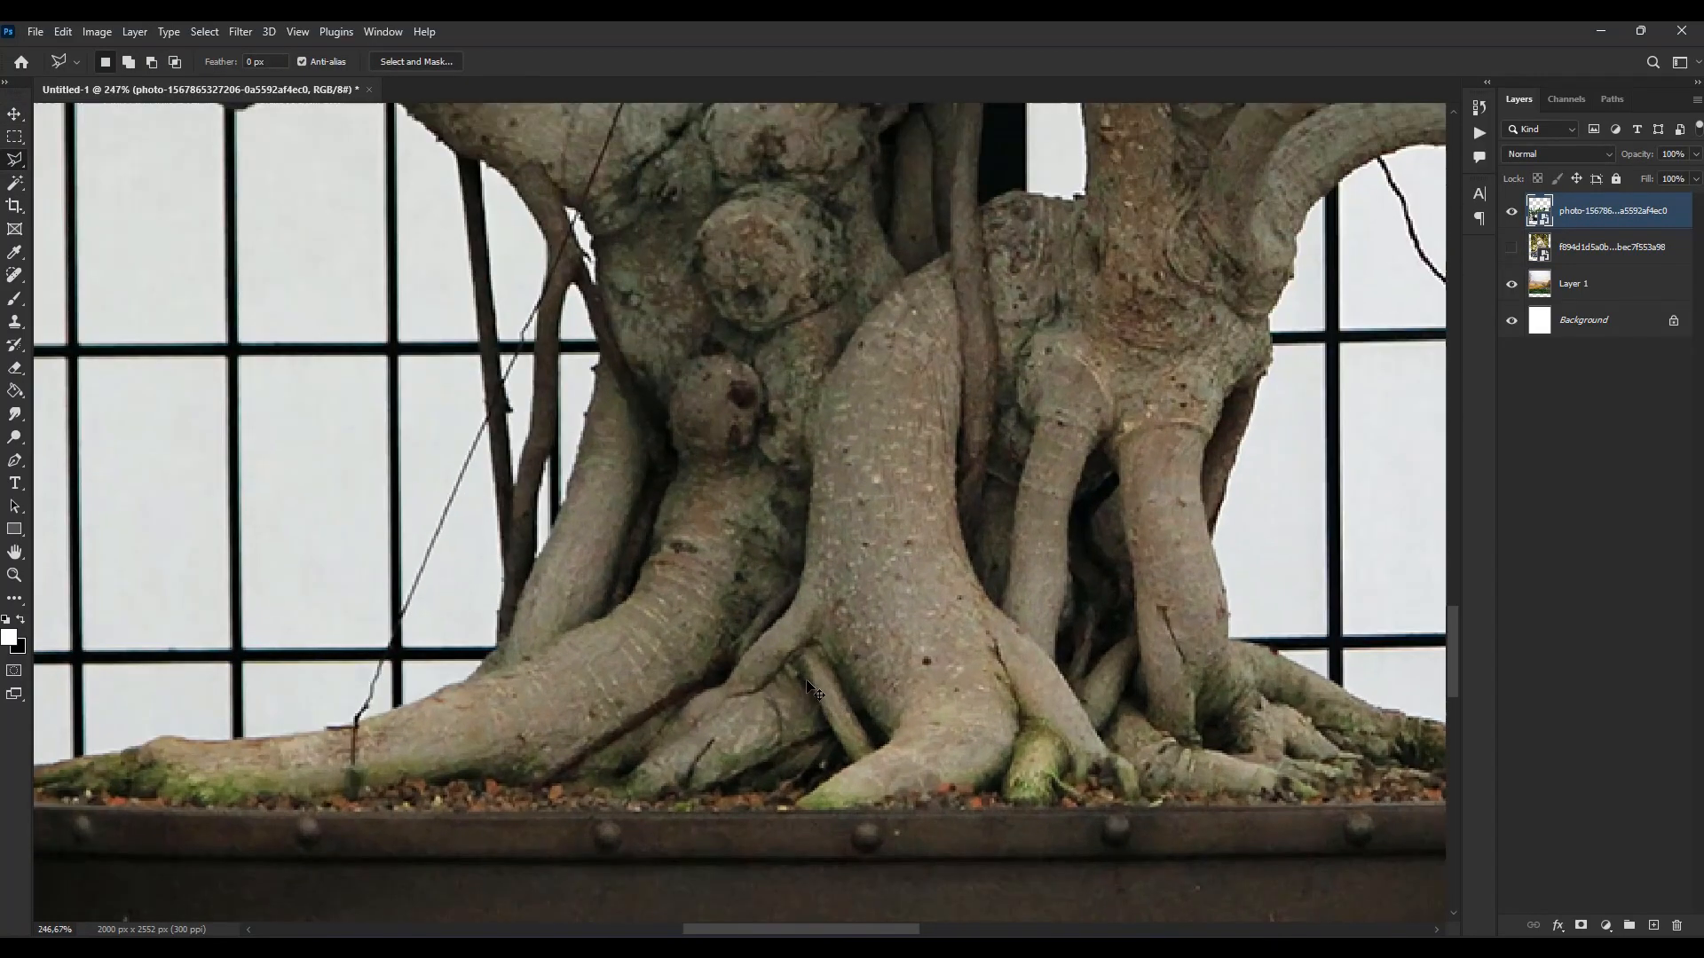
{"action": "left_click", "coordinate": [669, 711]}
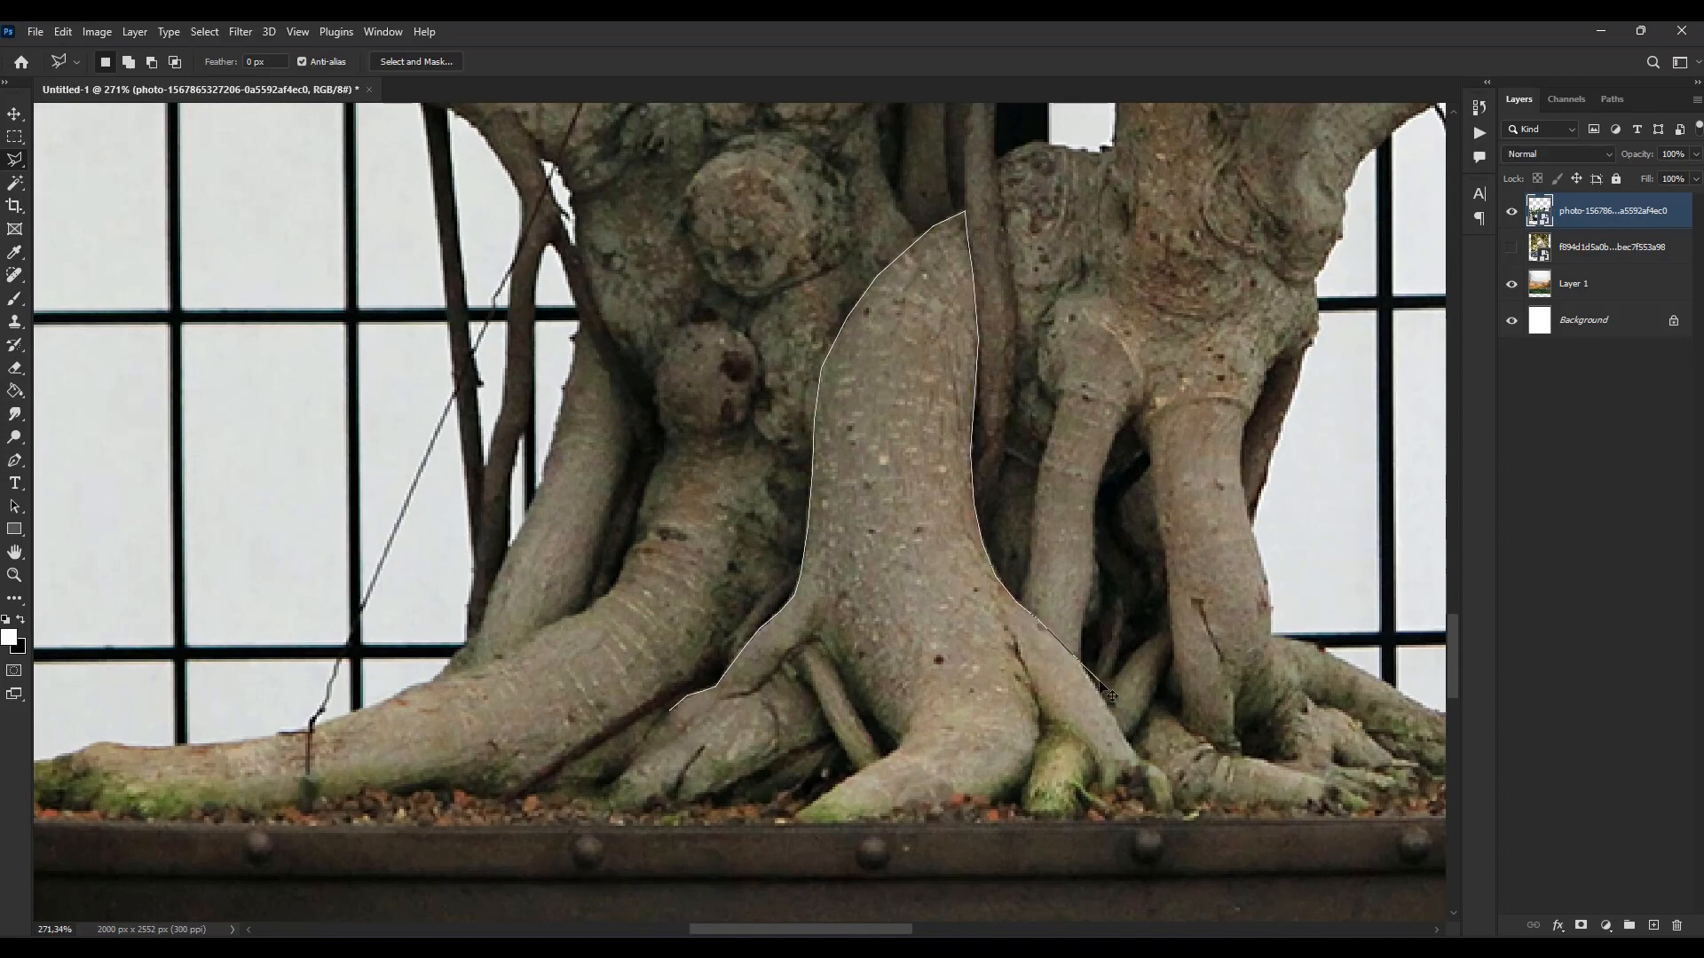
{"action": "double_click", "coordinate": [602, 821]}
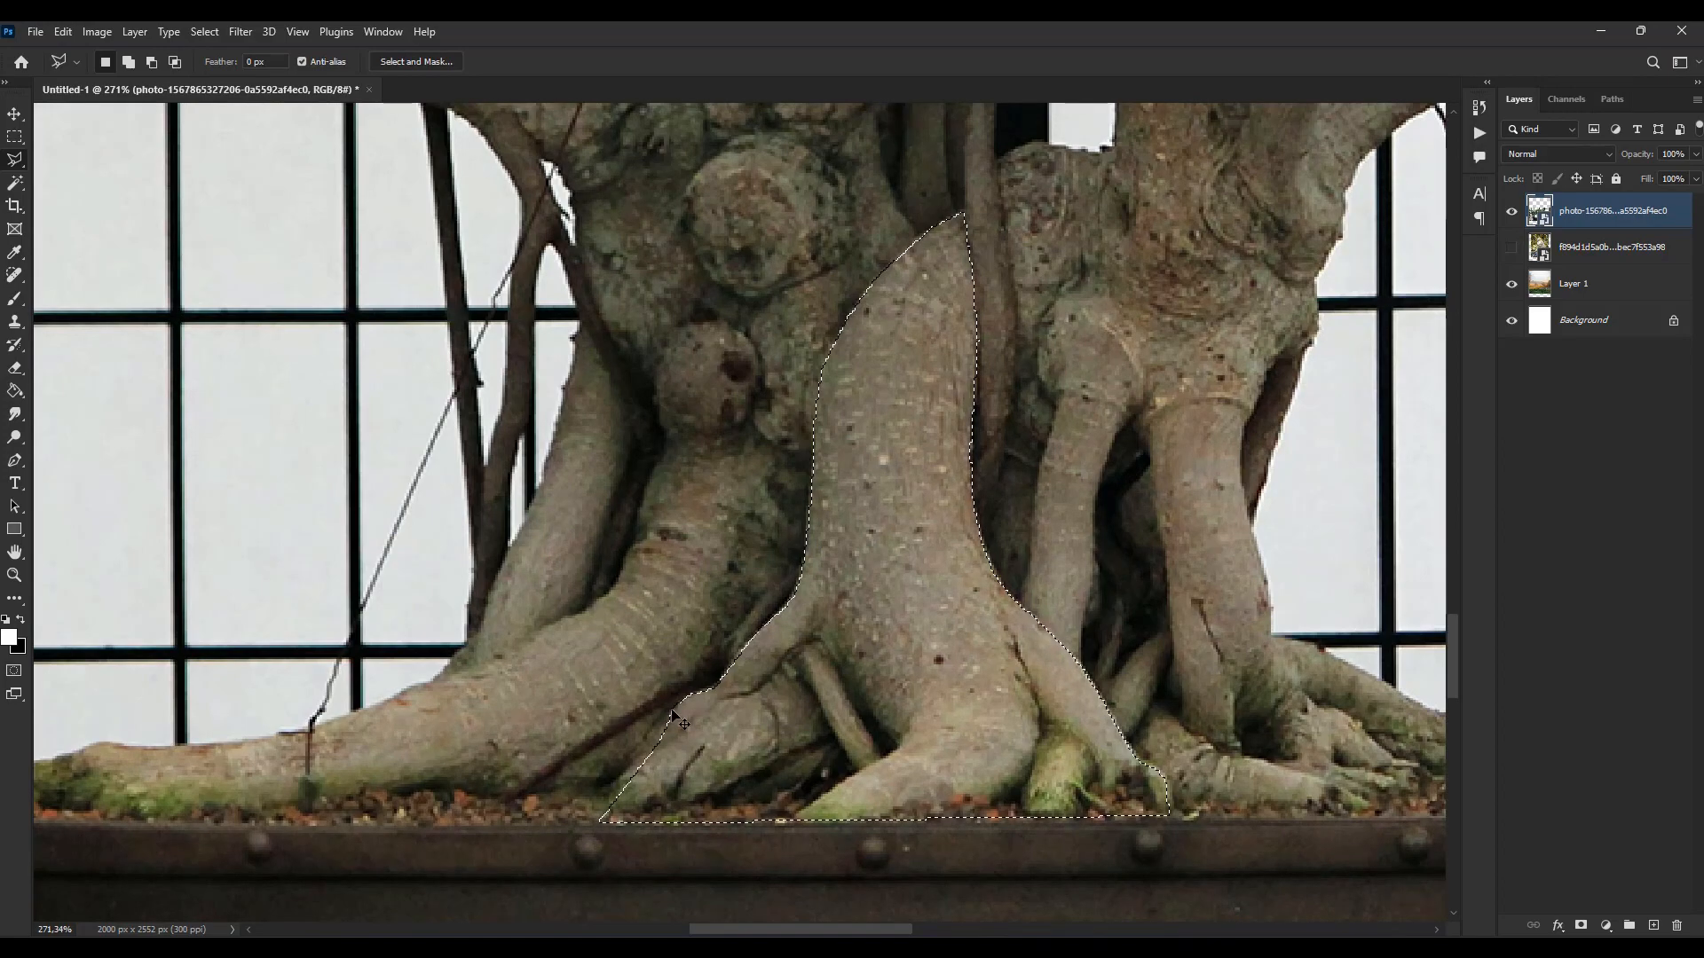
{"action": "left_click", "coordinate": [204, 31]}
{"action": "mouse_move", "coordinate": [266, 301]}
{"action": "left_click", "coordinate": [399, 301]}
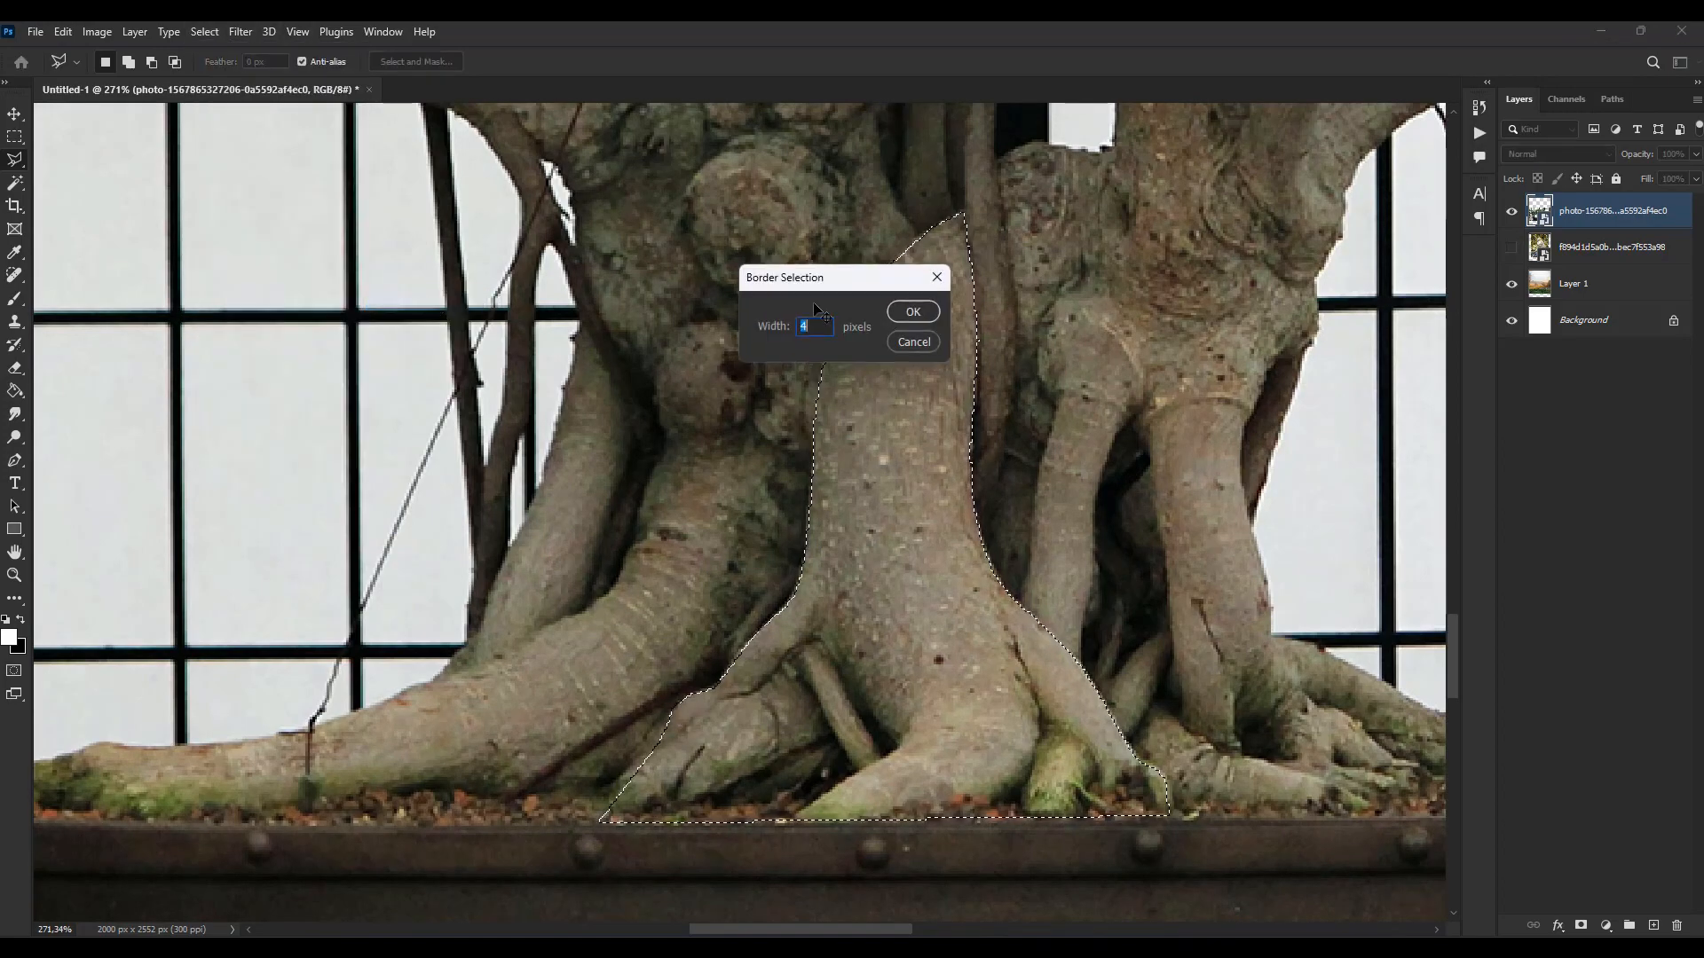
{"action": "left_click", "coordinate": [905, 319]}
{"action": "scroll", "coordinate": [905, 319], "scroll_direction": "up", "scroll_amount": 5}
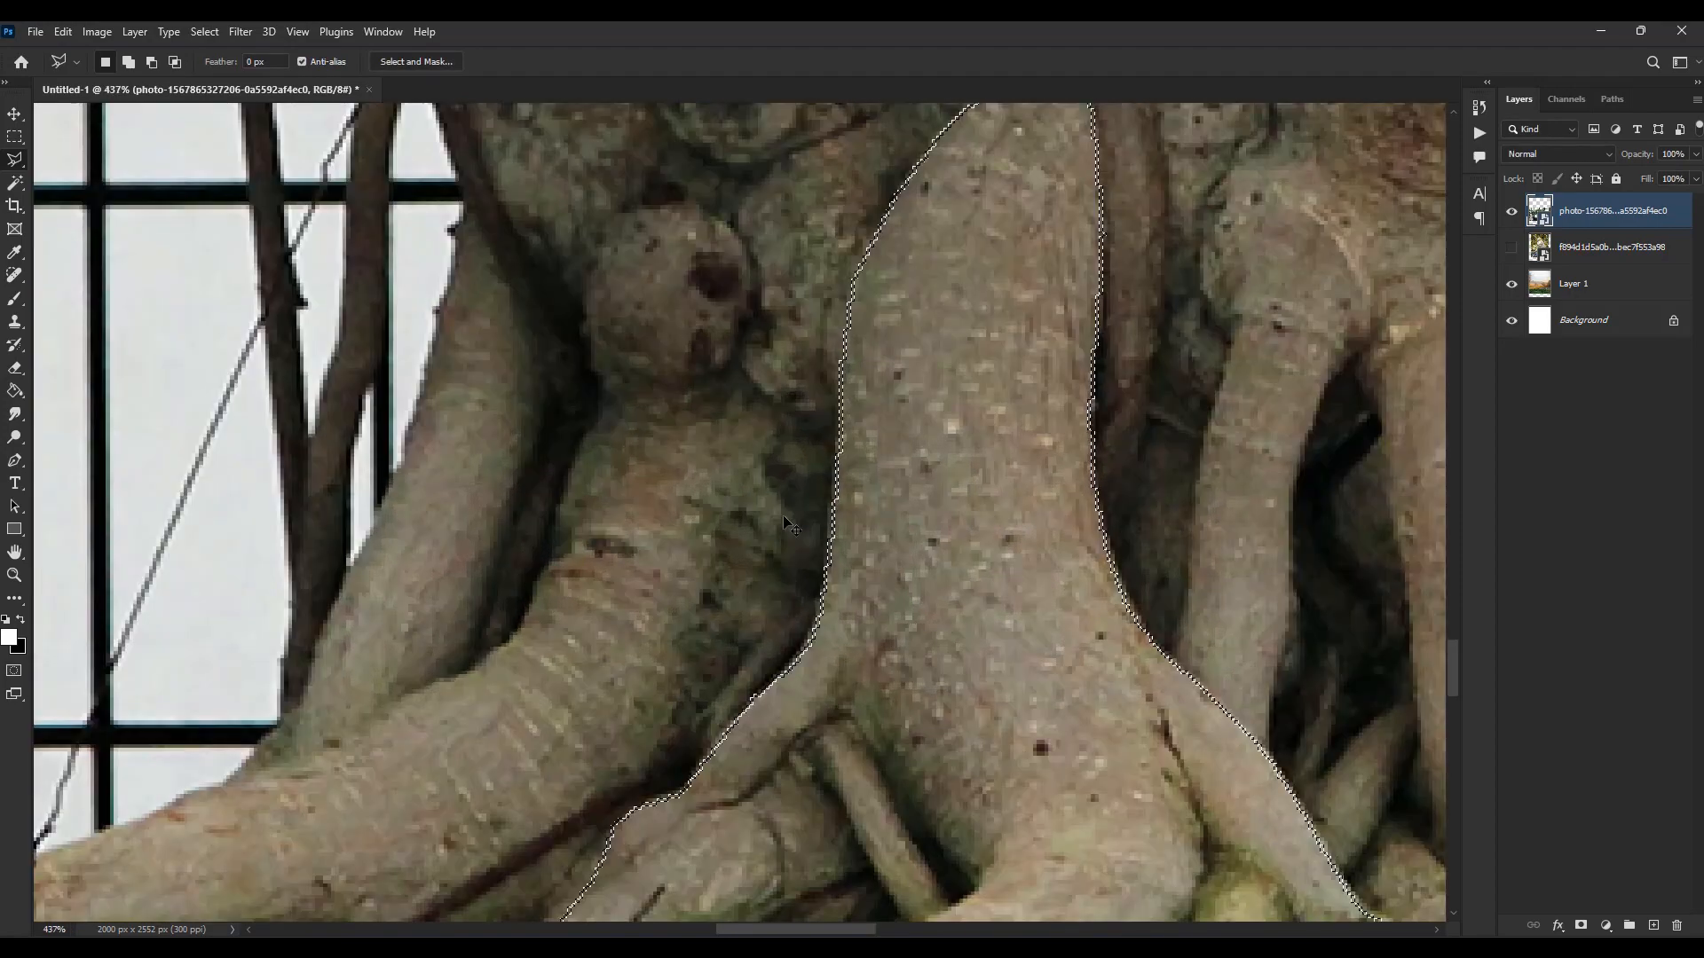
Step: Smooth the central root selection and turn it into a layer mask on the bonsai photo
{"action": "left_click", "coordinate": [204, 31]}
{"action": "mouse_move", "coordinate": [359, 302]}
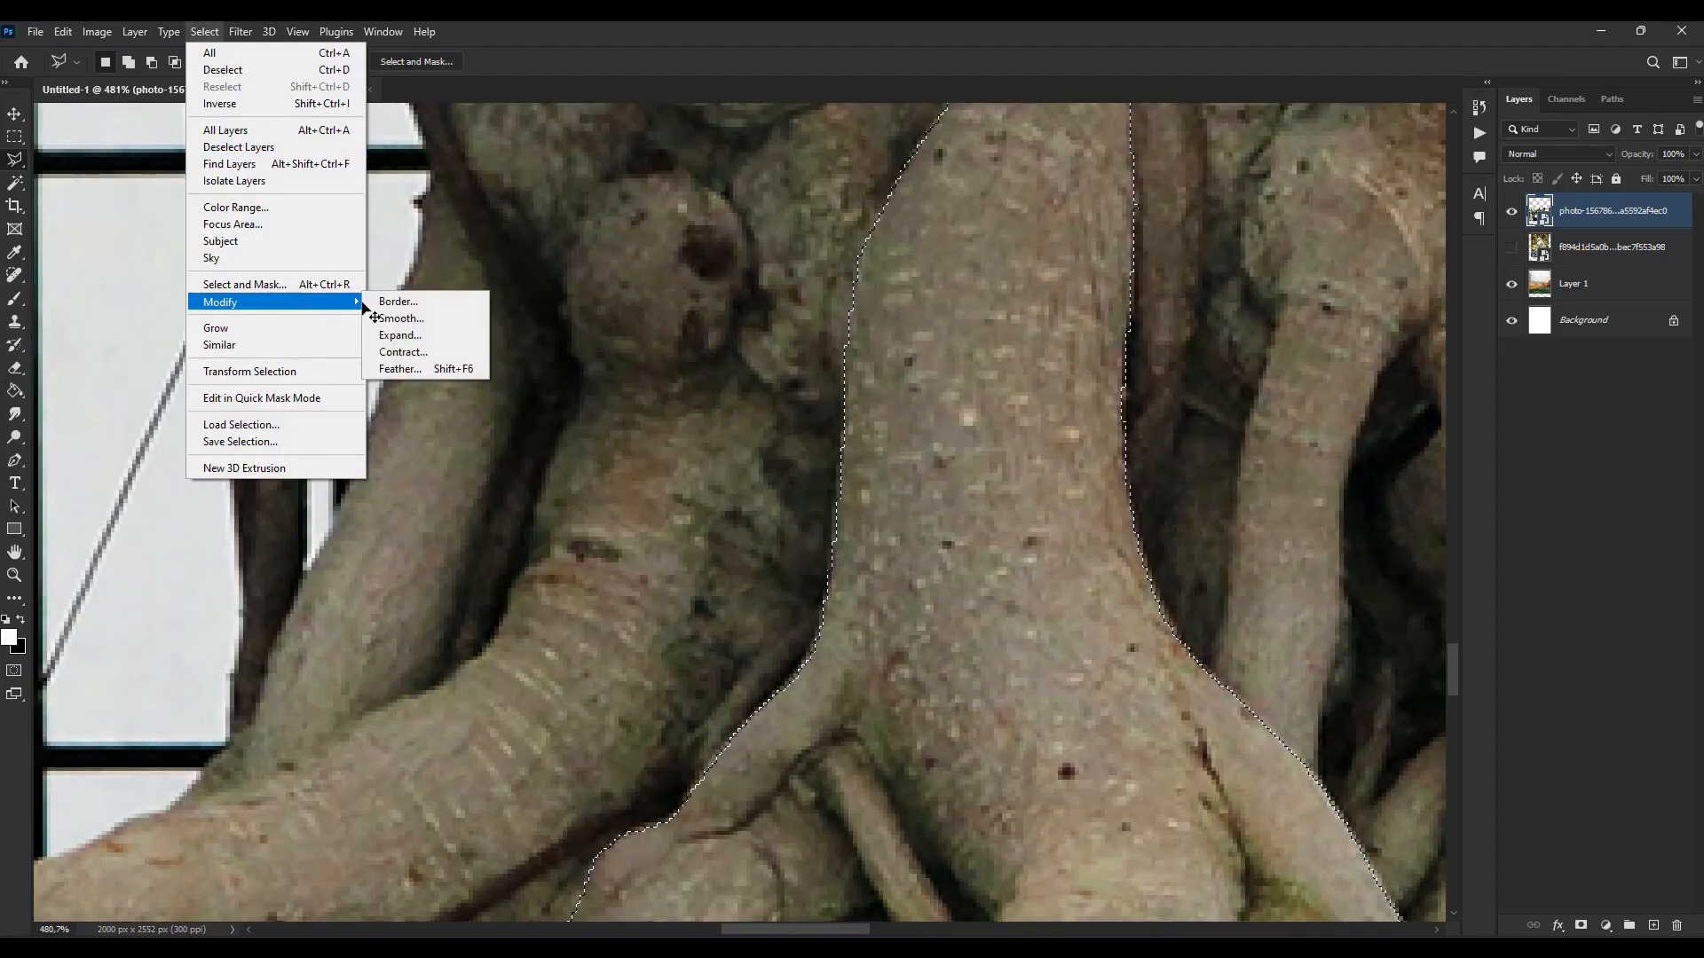
{"action": "left_click", "coordinate": [424, 319]}
{"action": "key", "text": "Return"}
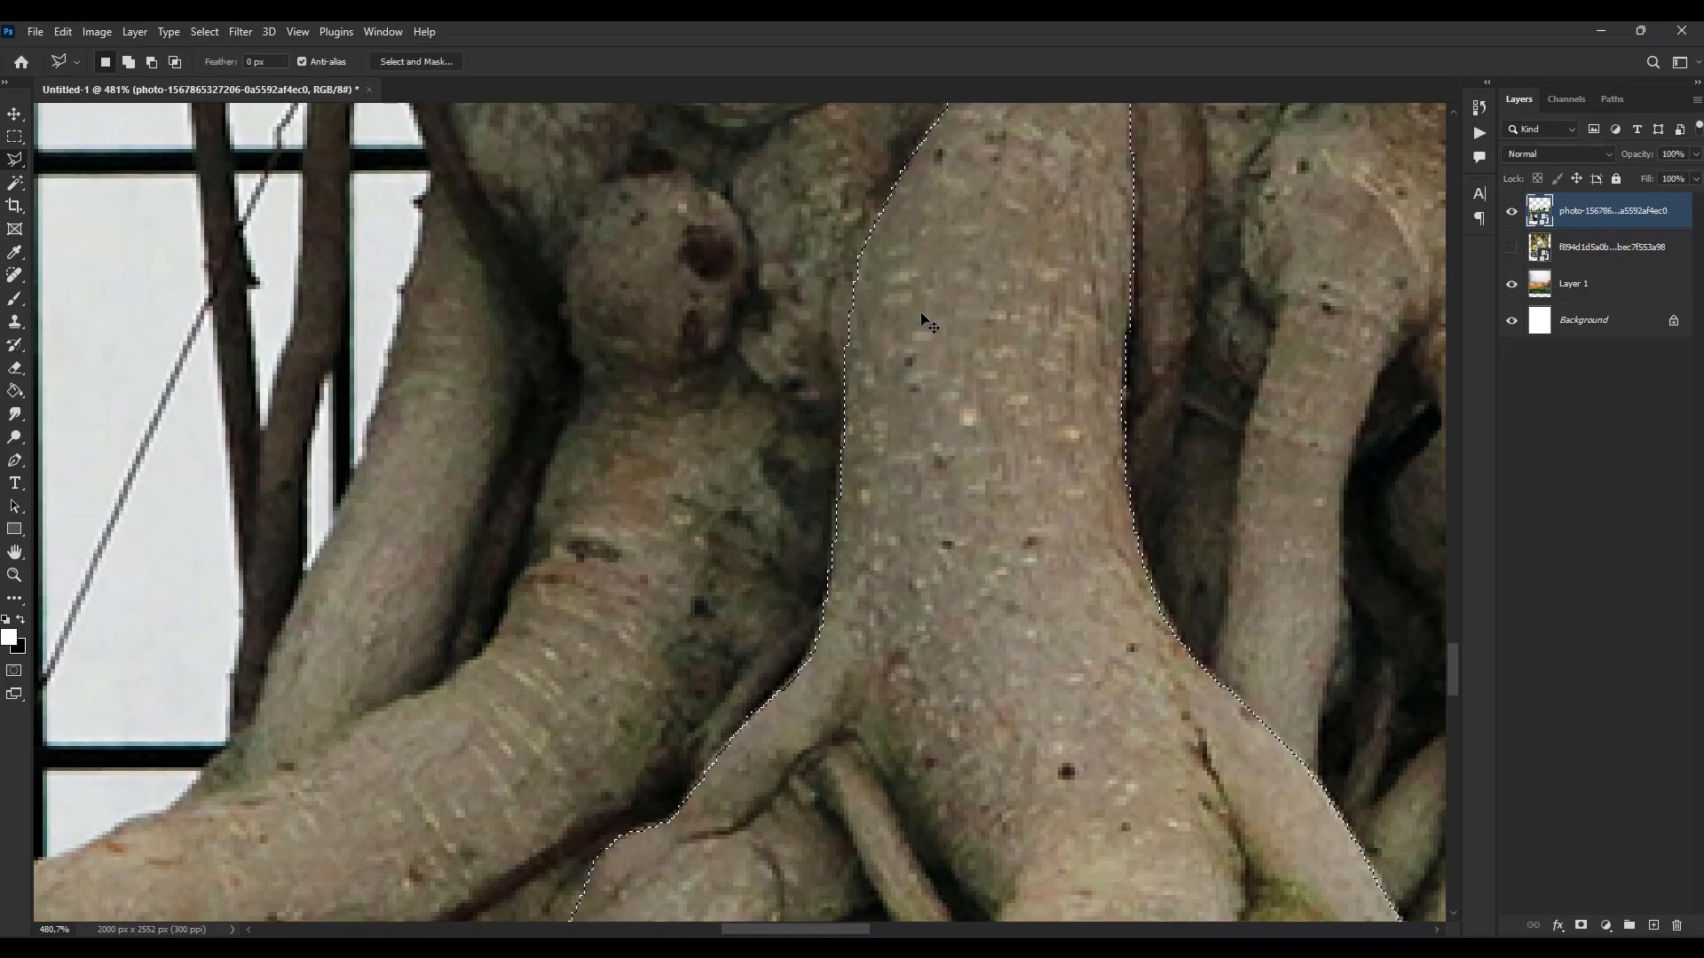
{"action": "left_click", "coordinate": [1581, 926]}
{"action": "scroll", "coordinate": [1047, 723], "scroll_direction": "down", "scroll_amount": 10}
Step: Enlarge the cut-out root and position it upright near the centre of the meadow
{"action": "key", "text": "v"}
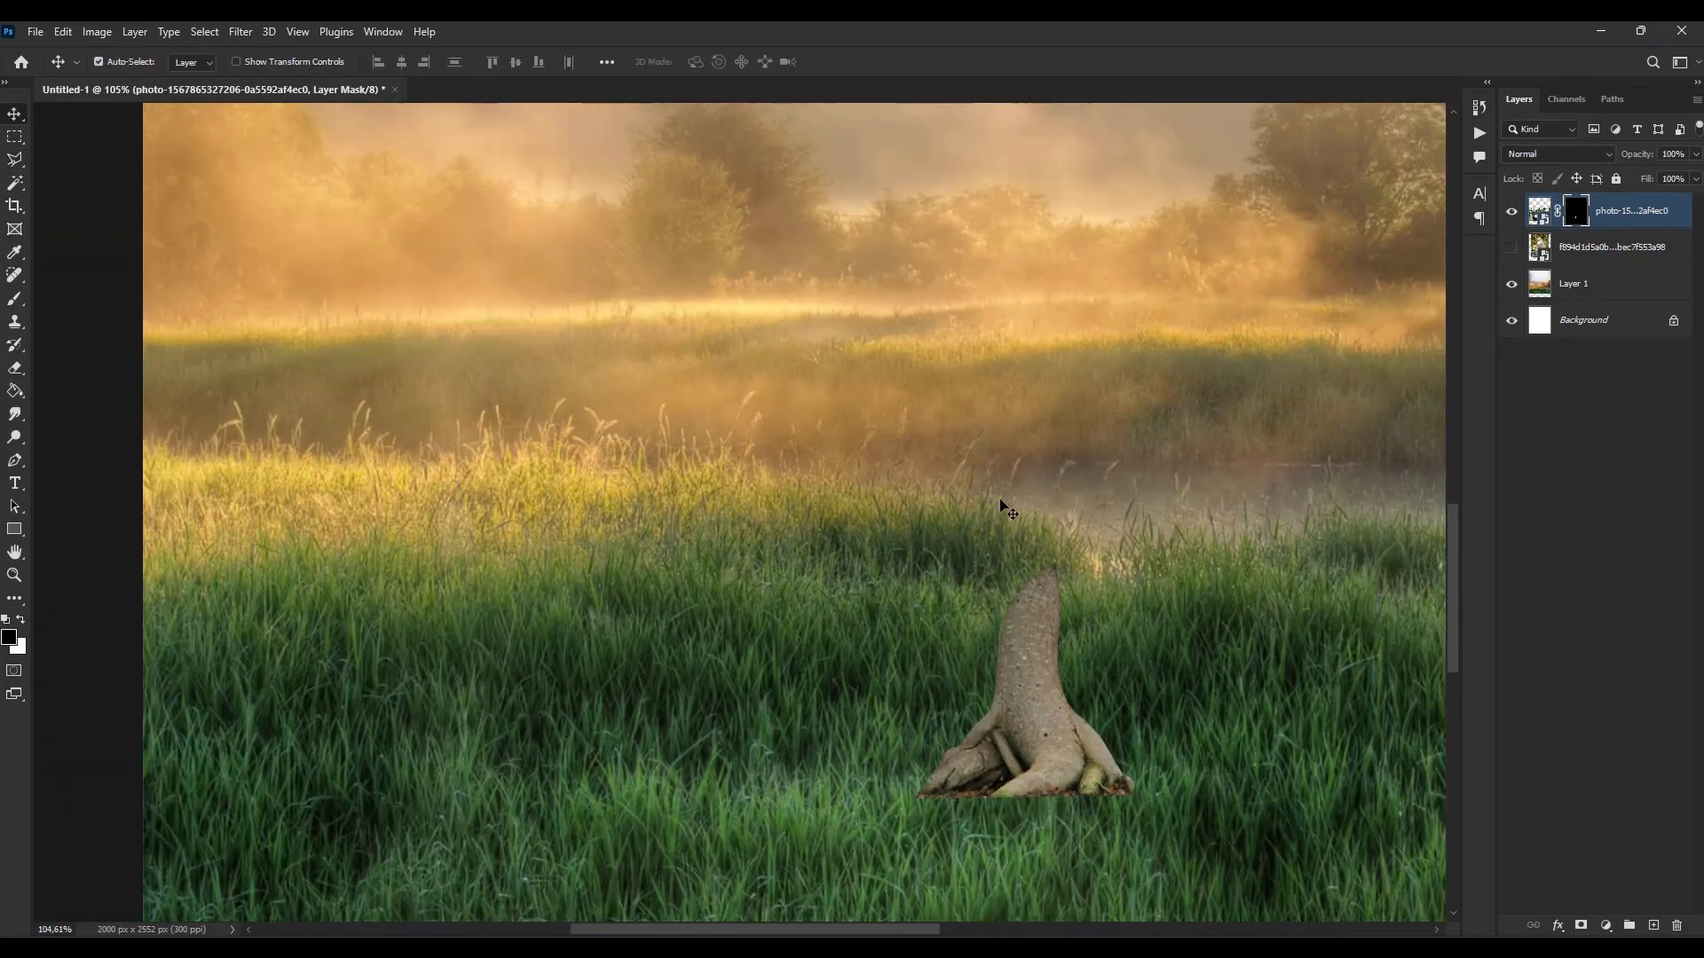
{"action": "key", "text": "ctrl+t"}
{"action": "scroll", "coordinate": [1376, 251], "scroll_direction": "down", "scroll_amount": 5}
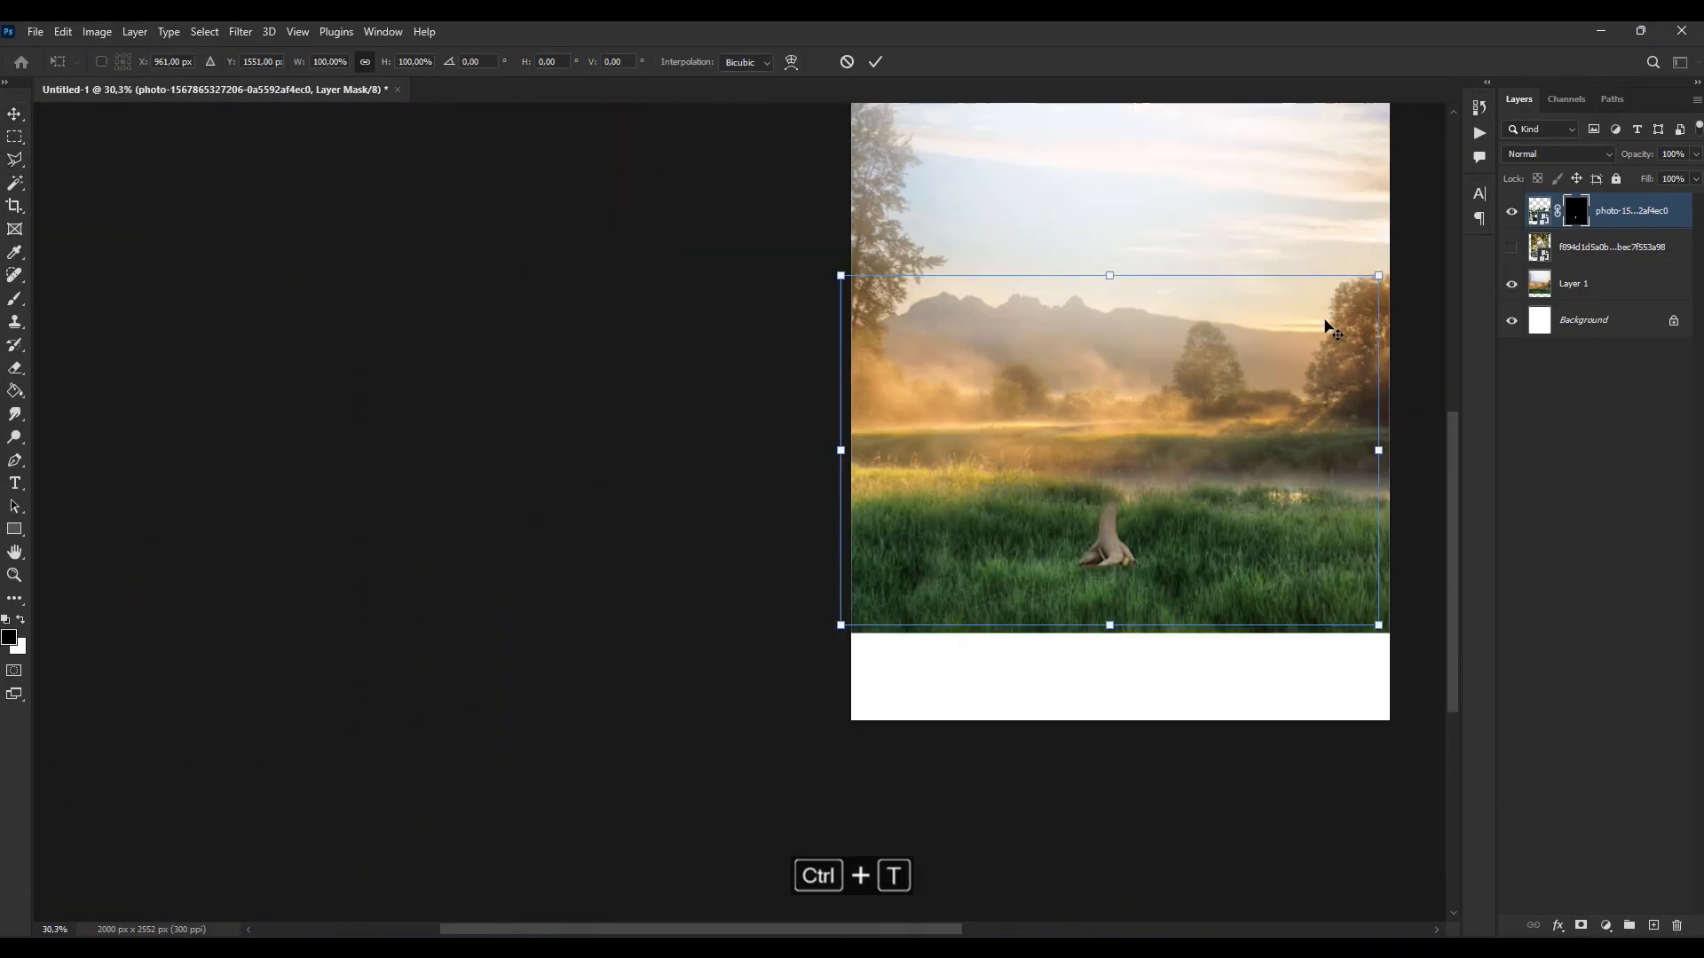
{"action": "left_click_drag", "start_coordinate": [1420, 666], "coordinate": [1473, 714]}
{"action": "left_click_drag", "start_coordinate": [1159, 553], "coordinate": [1125, 335]}
{"action": "left_click_drag", "start_coordinate": [666, 475], "coordinate": [387, 661]}
{"action": "left_click_drag", "start_coordinate": [883, 527], "coordinate": [894, 524]}
{"action": "key", "text": "Return"}
Step: Rasterize the masked root layer and merge it with a new empty layer to bake in the mask
{"action": "scroll", "coordinate": [1080, 431], "scroll_direction": "up", "scroll_amount": 3}
{"action": "right_click", "coordinate": [1537, 214]}
{"action": "right_click", "coordinate": [1652, 212]}
{"action": "left_click", "coordinate": [1500, 499]}
{"action": "key", "text": "ctrl+t"}
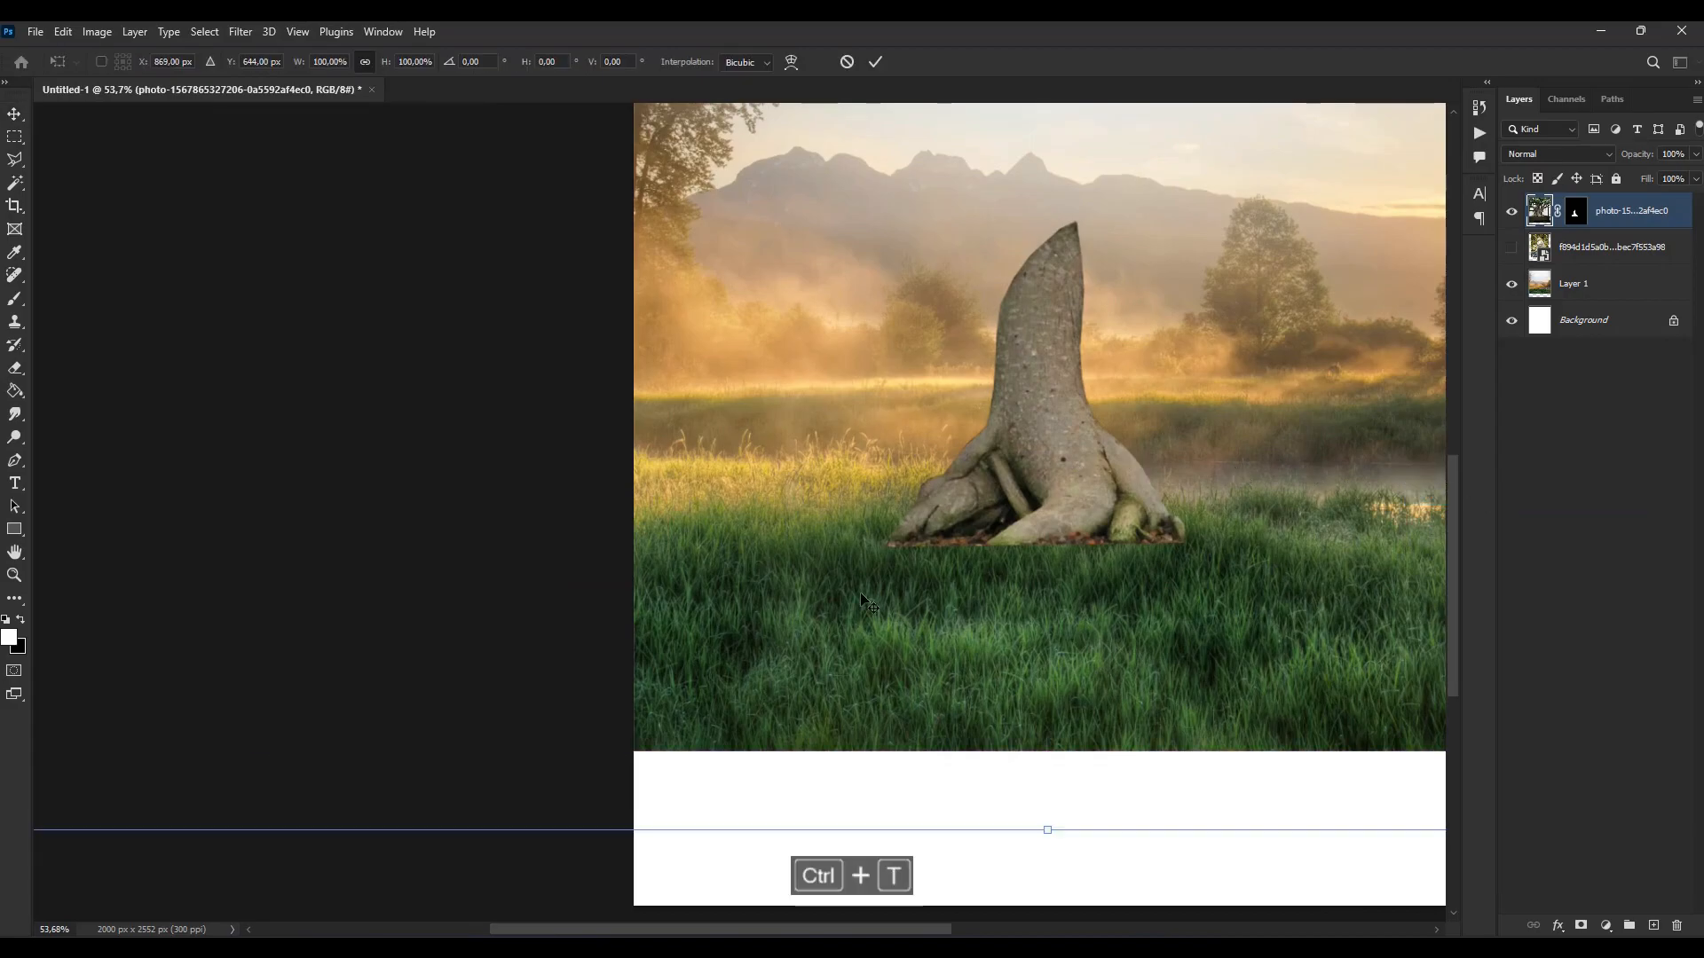
{"action": "scroll", "coordinate": [868, 605], "scroll_direction": "down", "scroll_amount": 4}
{"action": "left_click", "coordinate": [14, 115]}
{"action": "left_click", "coordinate": [1653, 925]}
{"action": "left_click", "coordinate": [1615, 252], "text": "ctrl"}
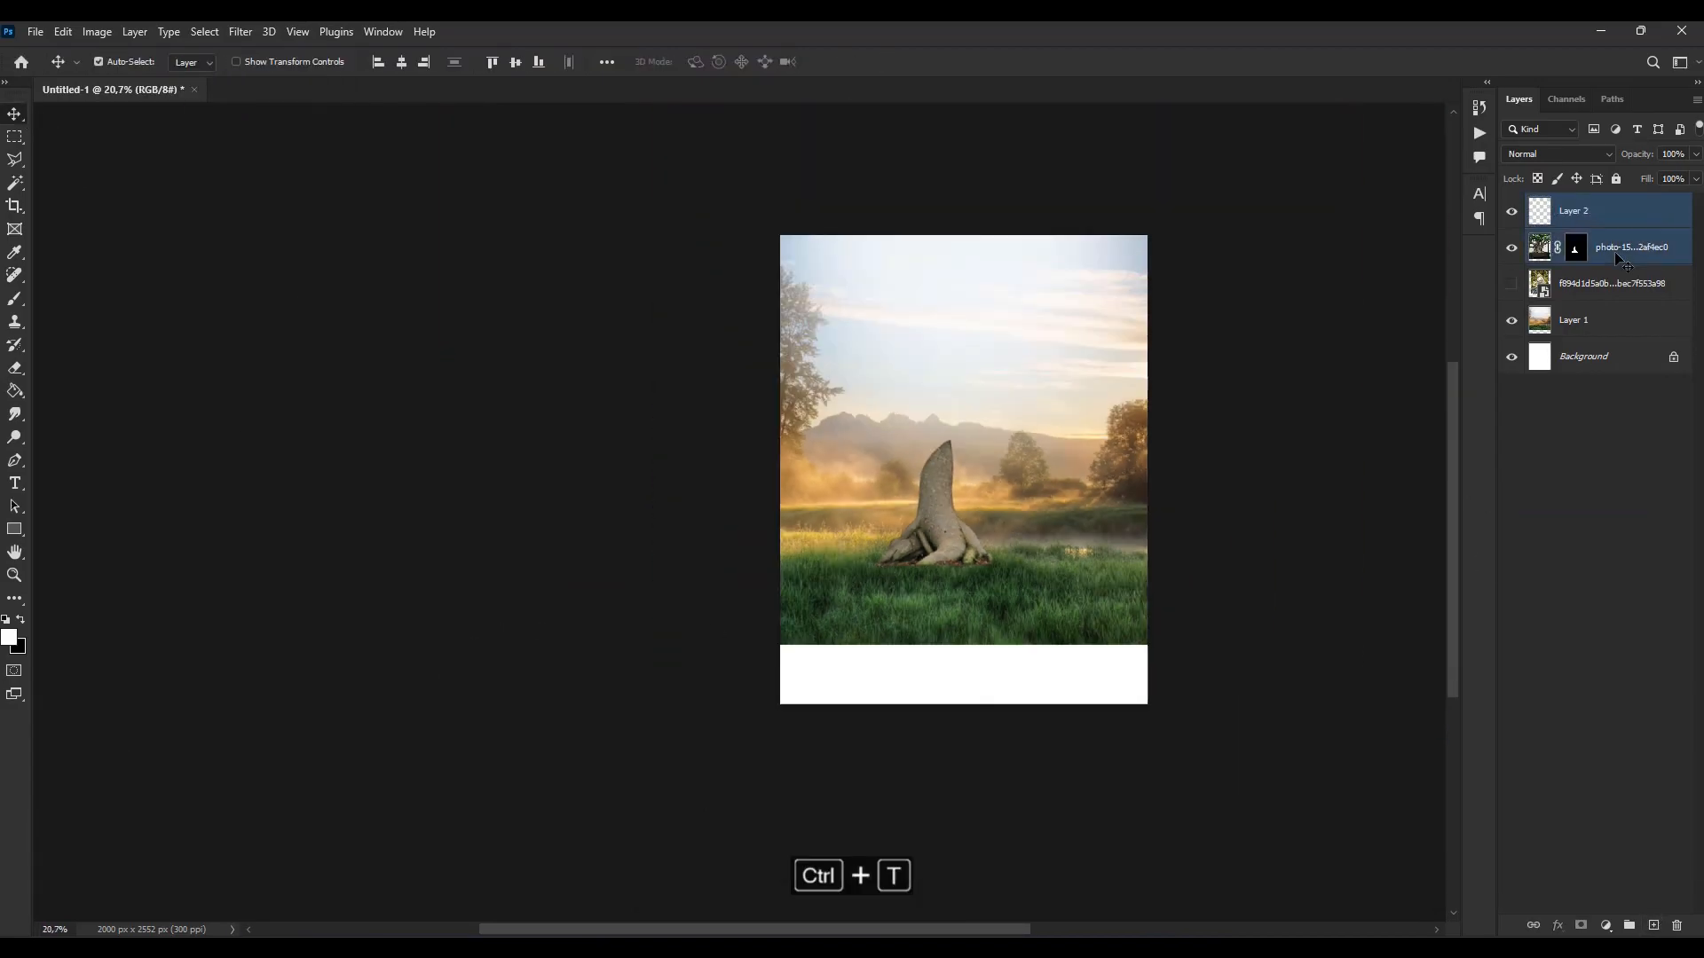
{"action": "key", "text": "ctrl+e"}
Step: Scale the merged root up further and recentre it so its base sits in the grass
{"action": "key", "text": "ctrl+t"}
{"action": "mouse_move", "coordinate": [992, 439]}
{"action": "left_mouse_down"}
{"action": "mouse_move", "coordinate": [1029, 411]}
{"action": "mouse_move", "coordinate": [1014, 428]}
{"action": "left_mouse_up"}
{"action": "left_click_drag", "start_coordinate": [918, 524], "coordinate": [937, 505]}
{"action": "left_click", "coordinate": [7, 115]}
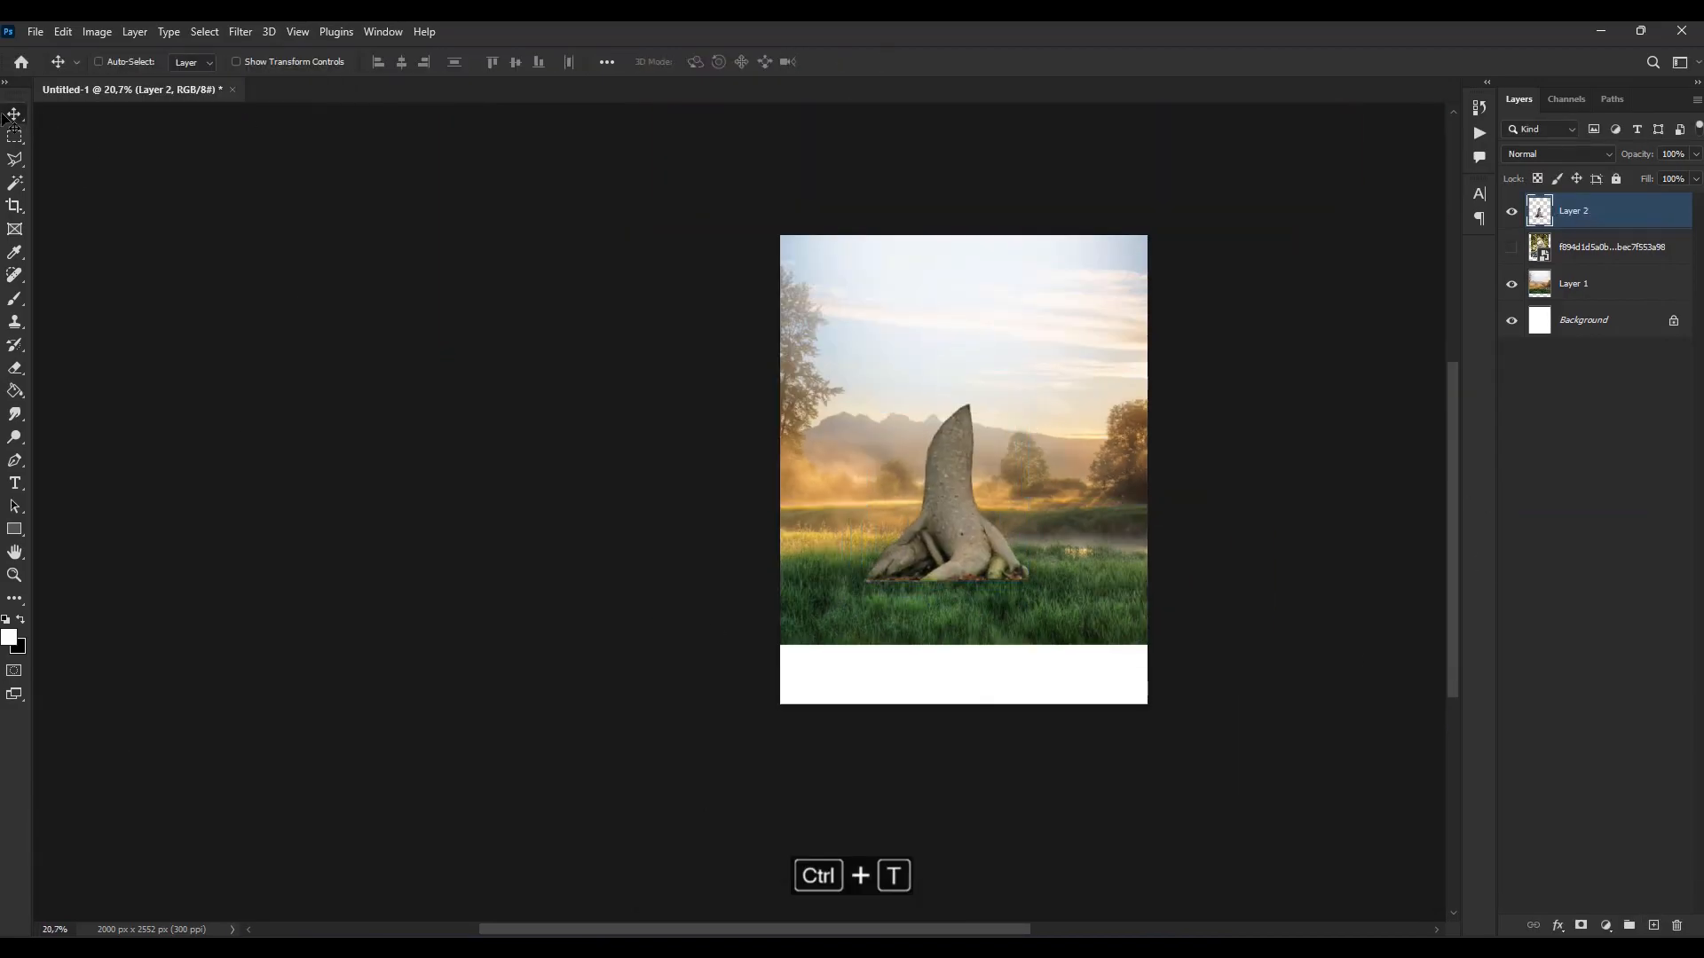
Step: Bend the root into a crescent-shaped trunk with Puppet Warp, pinning its base and pulling its middle to the left
{"action": "scroll", "coordinate": [859, 432], "scroll_direction": "up", "scroll_amount": 4}
{"action": "left_click", "coordinate": [63, 31]}
{"action": "left_click", "coordinate": [174, 389]}
{"action": "left_click", "coordinate": [763, 683]}
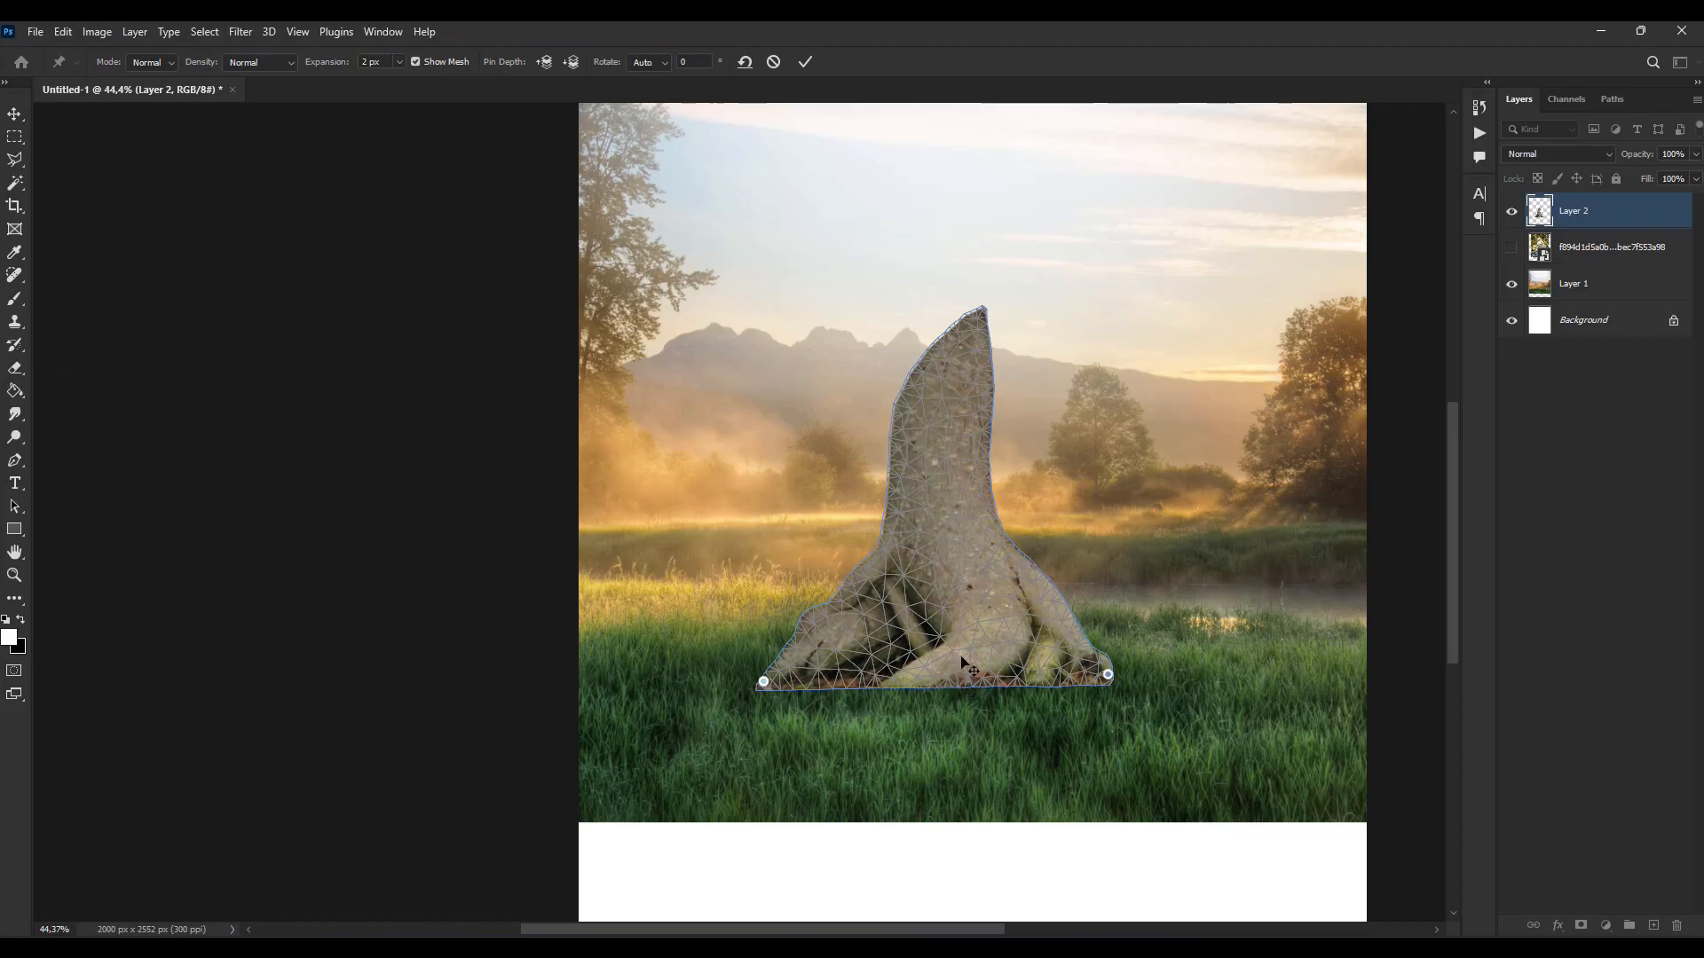
{"action": "left_click_drag", "start_coordinate": [939, 460], "coordinate": [886, 453]}
{"action": "left_click_drag", "start_coordinate": [1020, 579], "coordinate": [993, 567]}
{"action": "left_click_drag", "start_coordinate": [886, 452], "coordinate": [874, 451]}
{"action": "left_click_drag", "start_coordinate": [943, 388], "coordinate": [923, 380]}
{"action": "left_click", "coordinate": [13, 113]}
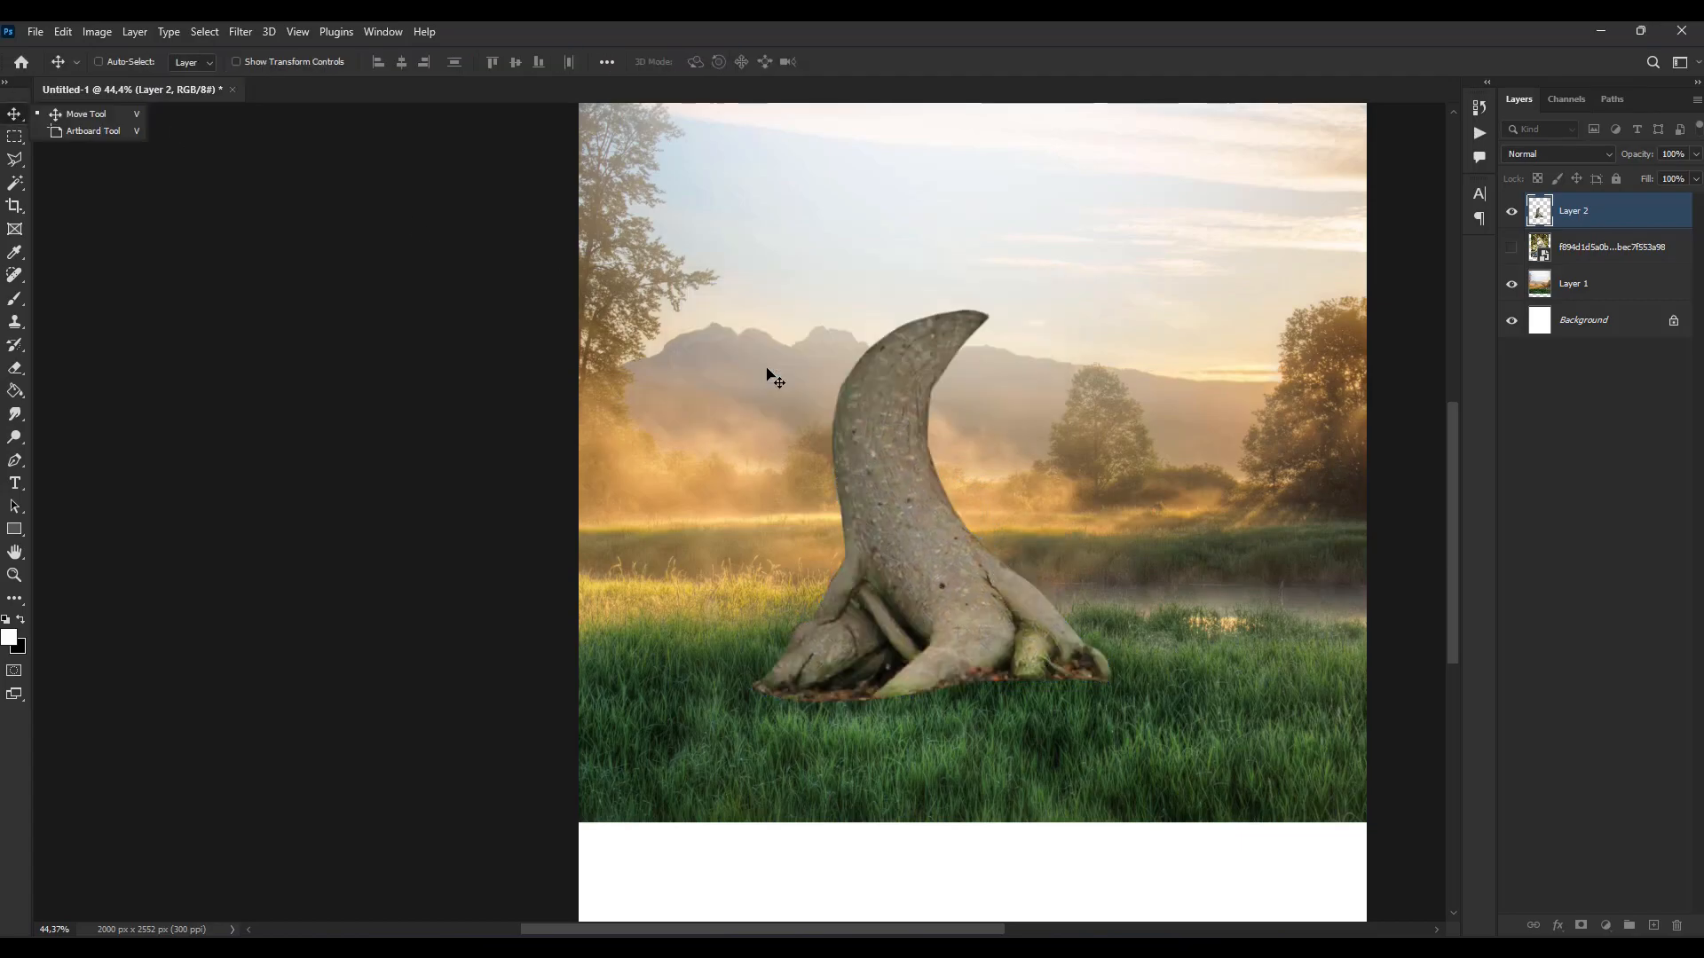
Step: Rotate the curved trunk slightly counterclockwise and shift it a little to the left in the meadow
{"action": "scroll", "coordinate": [820, 368], "scroll_direction": "down", "scroll_amount": 5}
{"action": "scroll", "coordinate": [871, 517], "scroll_direction": "up", "scroll_amount": 4}
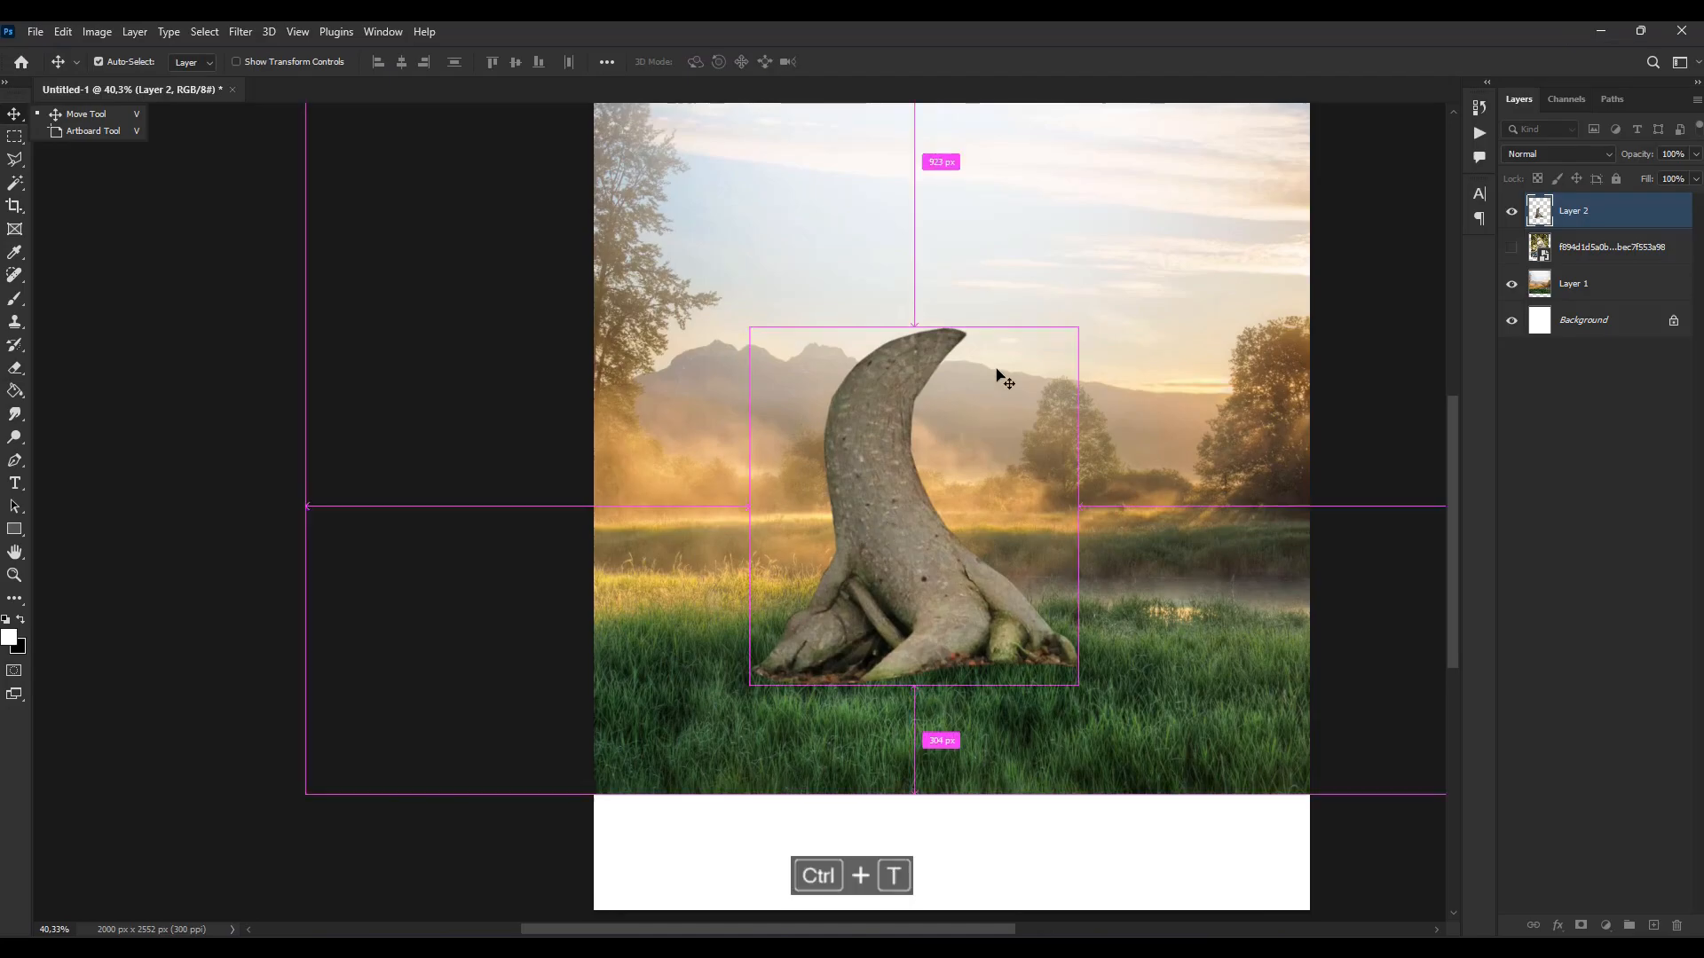
{"action": "scroll", "coordinate": [1071, 342], "scroll_direction": "down", "scroll_amount": 2}
{"action": "scroll", "coordinate": [1071, 342], "scroll_direction": "down", "scroll_amount": 1}
{"action": "key", "text": "ctrl+t"}
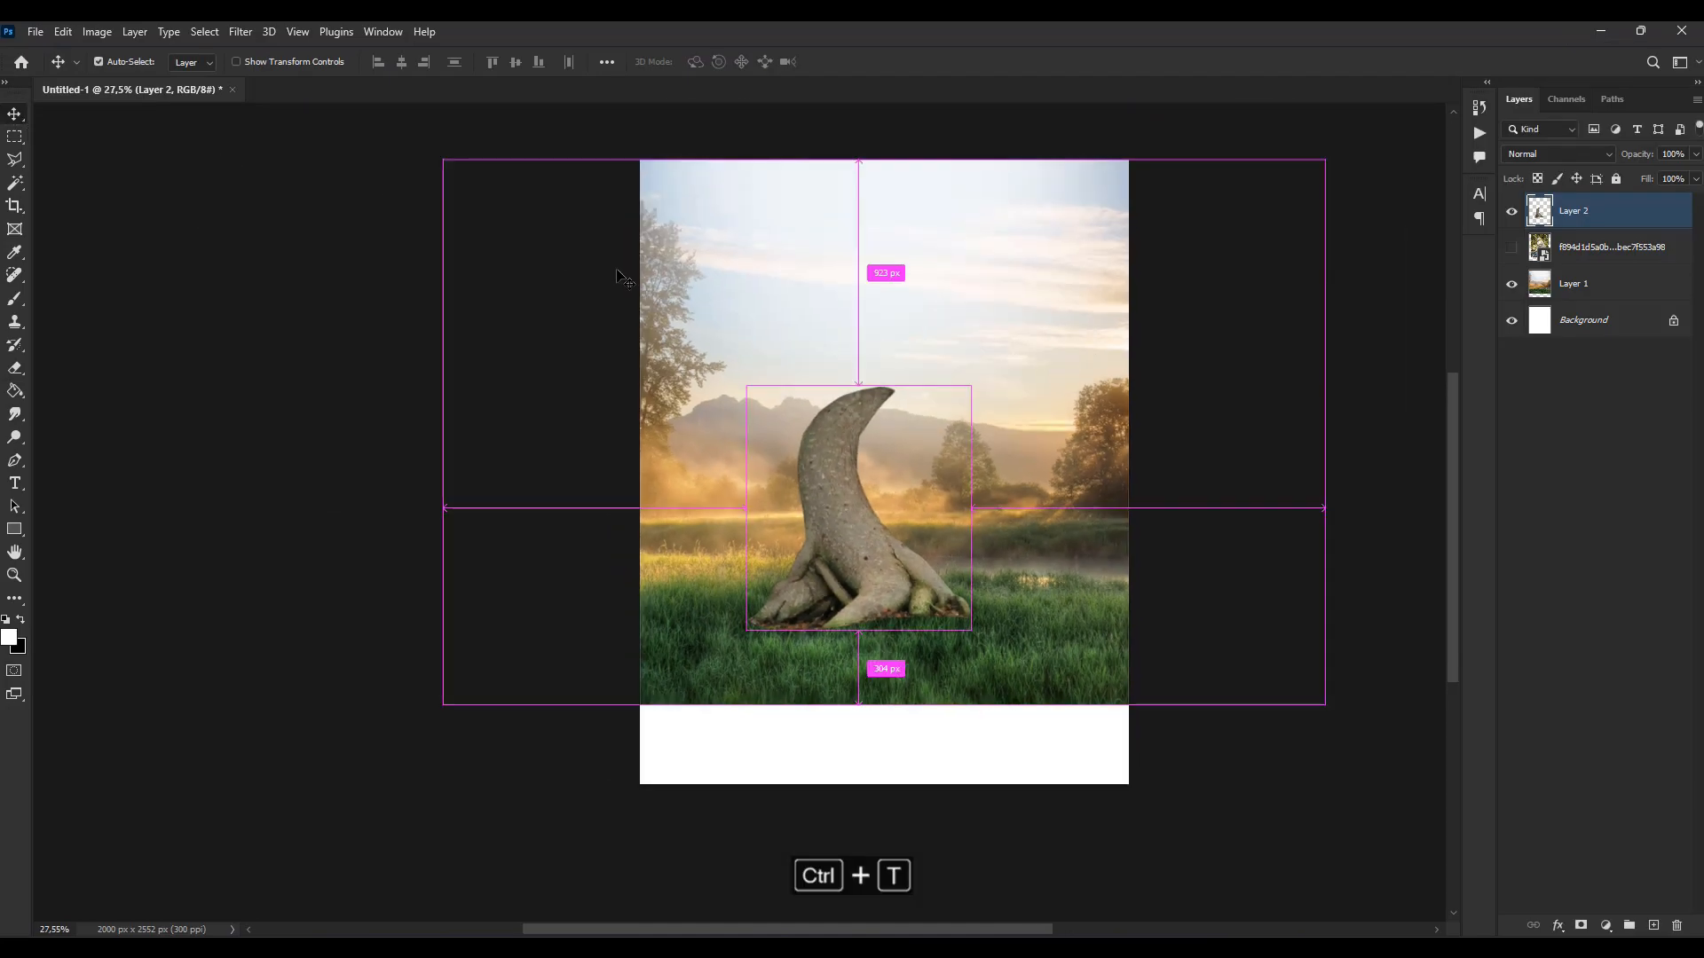
{"action": "left_click_drag", "start_coordinate": [990, 381], "coordinate": [968, 364]}
{"action": "left_click_drag", "start_coordinate": [910, 470], "coordinate": [885, 475]}
{"action": "left_click", "coordinate": [13, 115]}
Step: Show the large-rooted tree photo, hide the curved trunk layer, and make the tree photo the active layer
{"action": "scroll", "coordinate": [857, 572], "scroll_direction": "up", "scroll_amount": 4}
{"action": "left_click", "coordinate": [1512, 248]}
{"action": "left_click", "coordinate": [1511, 211]}
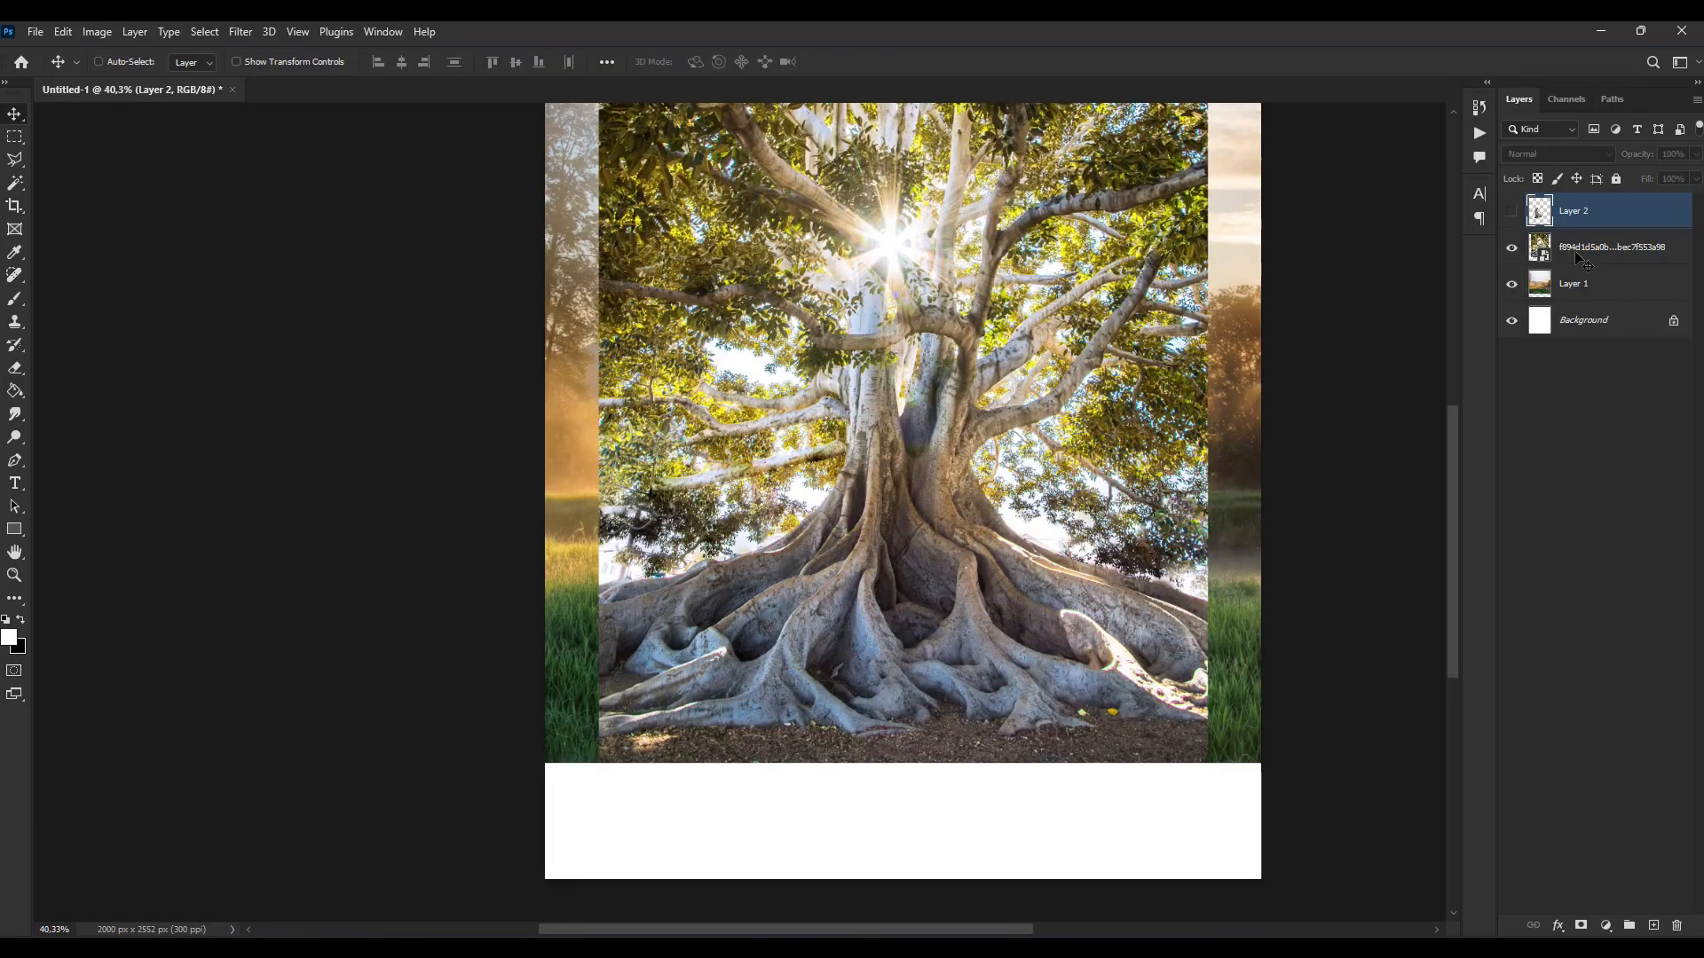
{"action": "left_click", "coordinate": [1576, 251]}
Step: Trace the large tree's lower trunk and roots with the Polygonal Lasso and mask the photo to that selection
{"action": "left_click", "coordinate": [16, 157]}
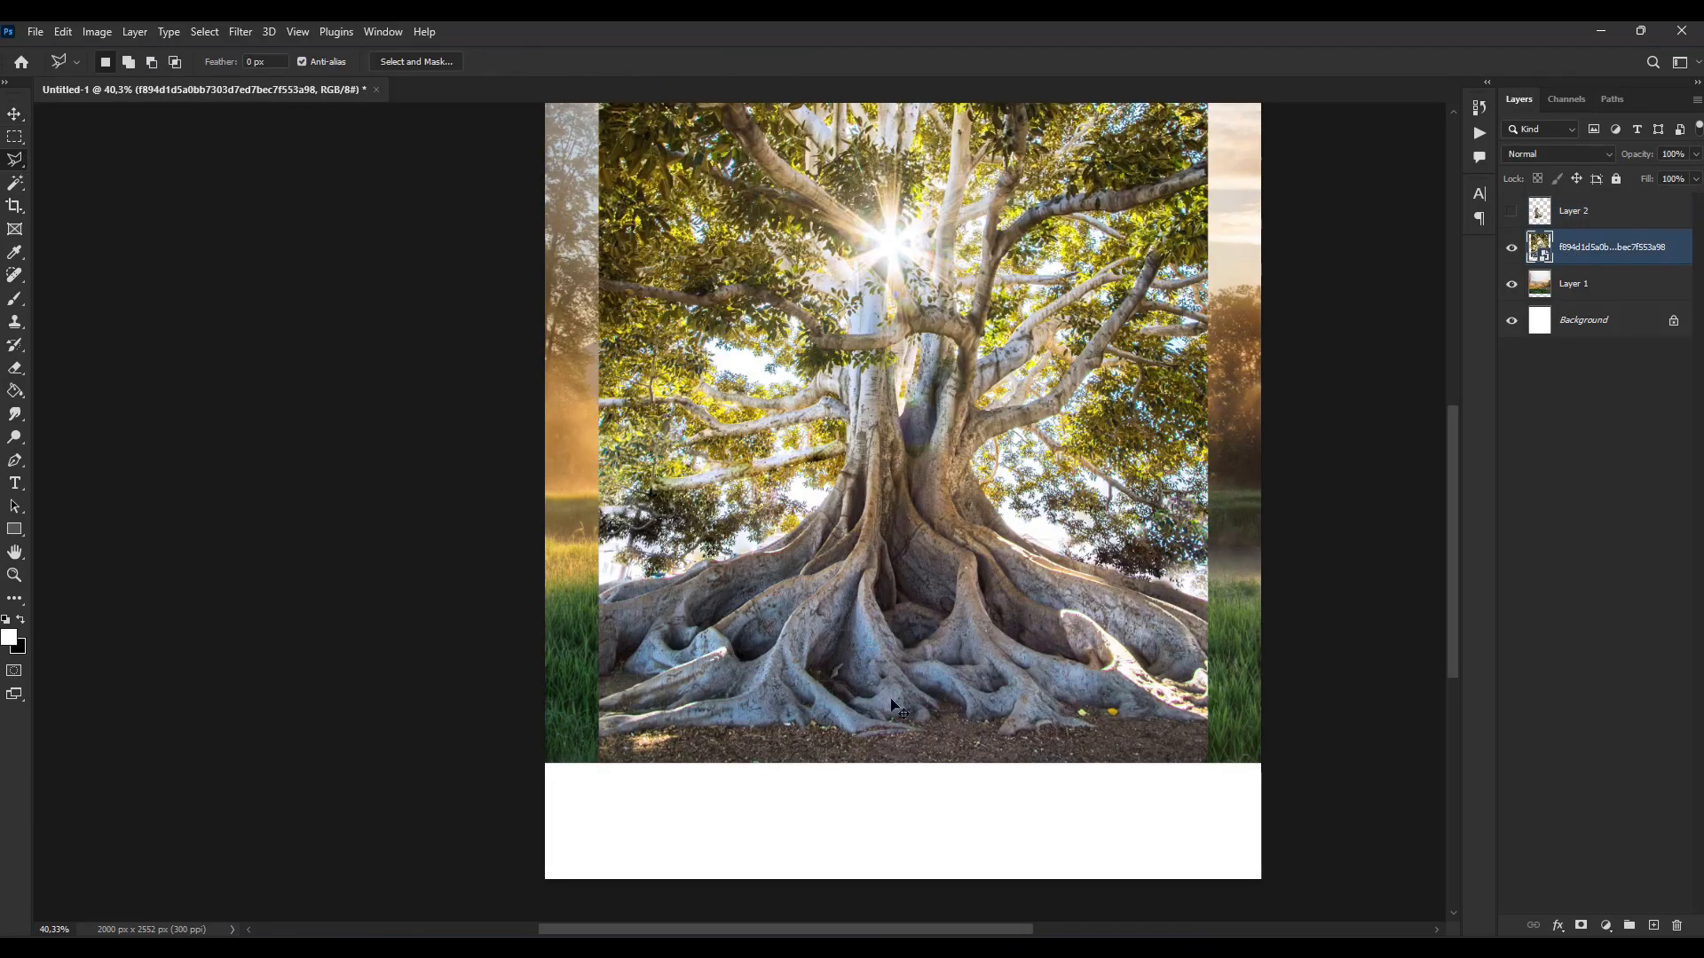
{"action": "scroll", "coordinate": [829, 681], "scroll_direction": "up", "scroll_amount": 7}
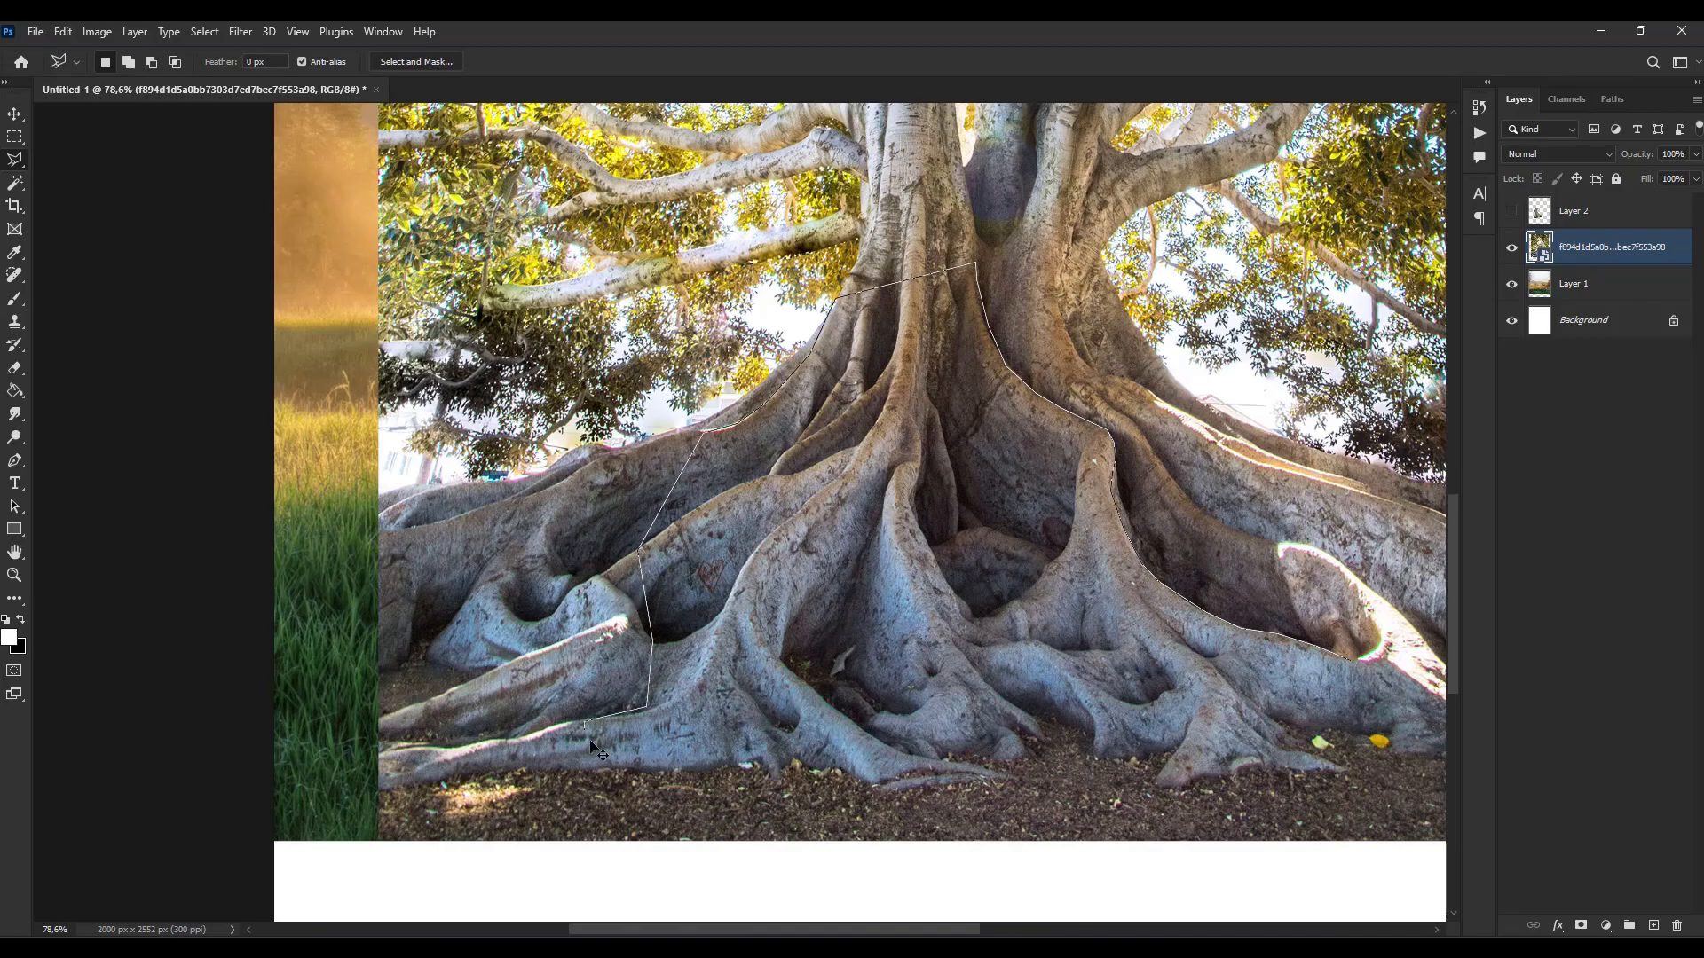
{"action": "left_click", "coordinate": [1581, 924]}
{"action": "left_click", "coordinate": [1542, 255]}
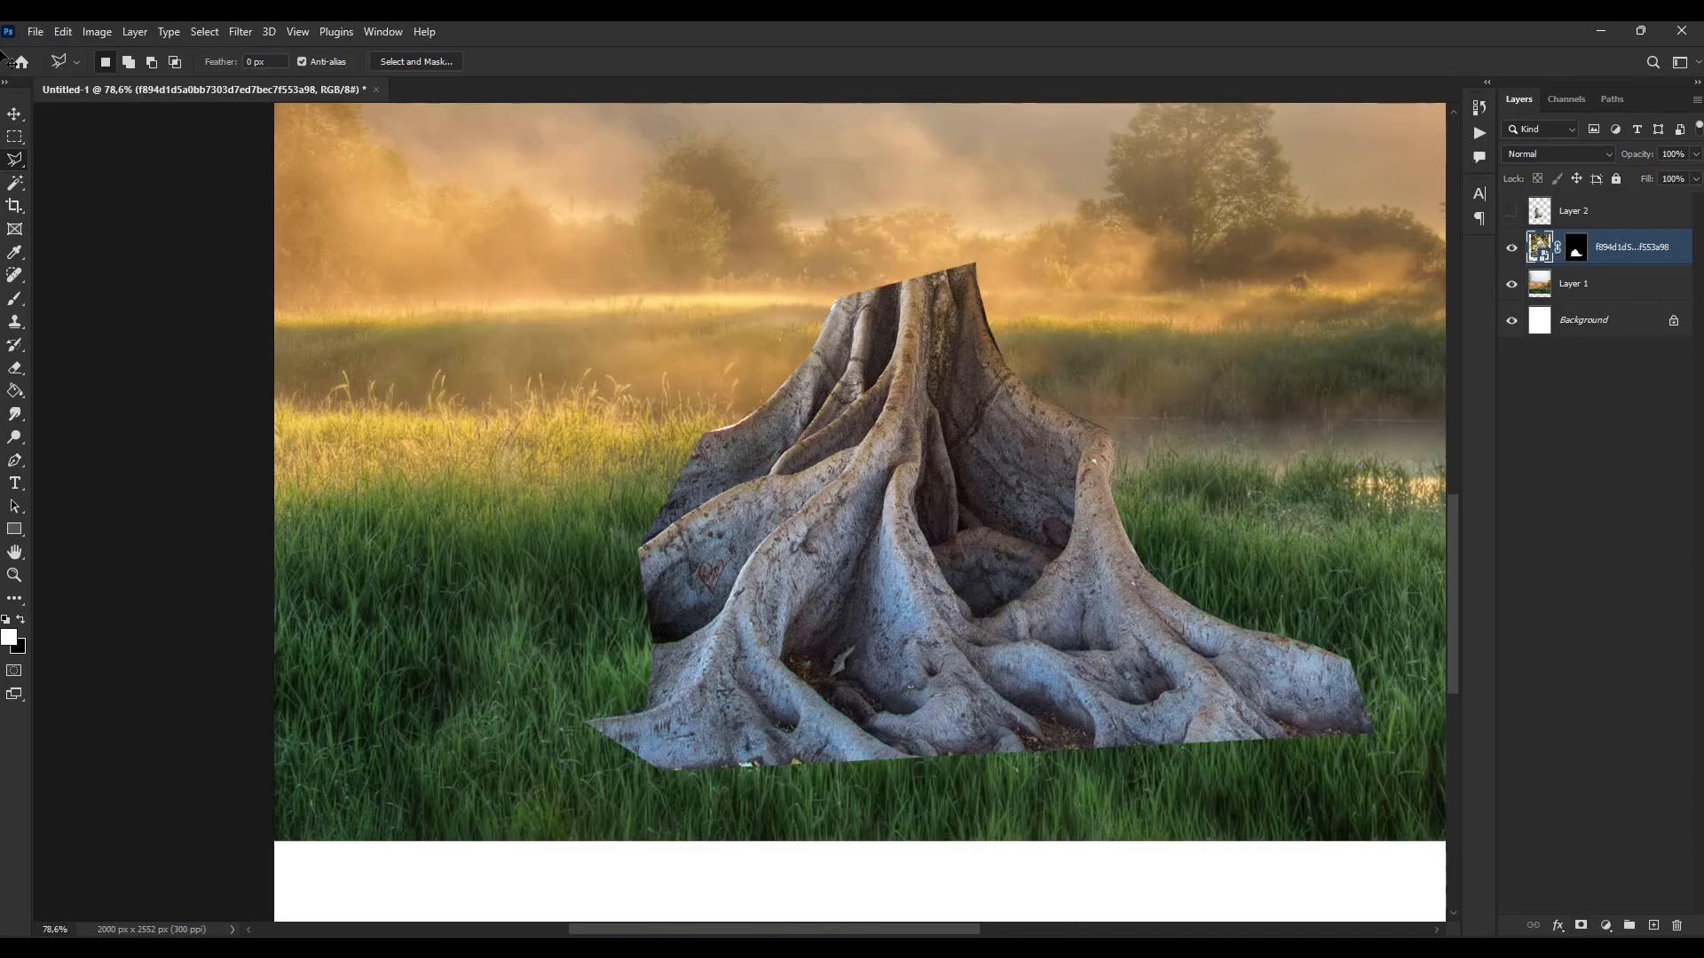
Step: Show the curved trunk layer again and move the masked roots layer above it
{"action": "left_click", "coordinate": [14, 114]}
{"action": "left_click", "coordinate": [1511, 211]}
{"action": "left_click_drag", "start_coordinate": [1538, 249], "coordinate": [1544, 205]}
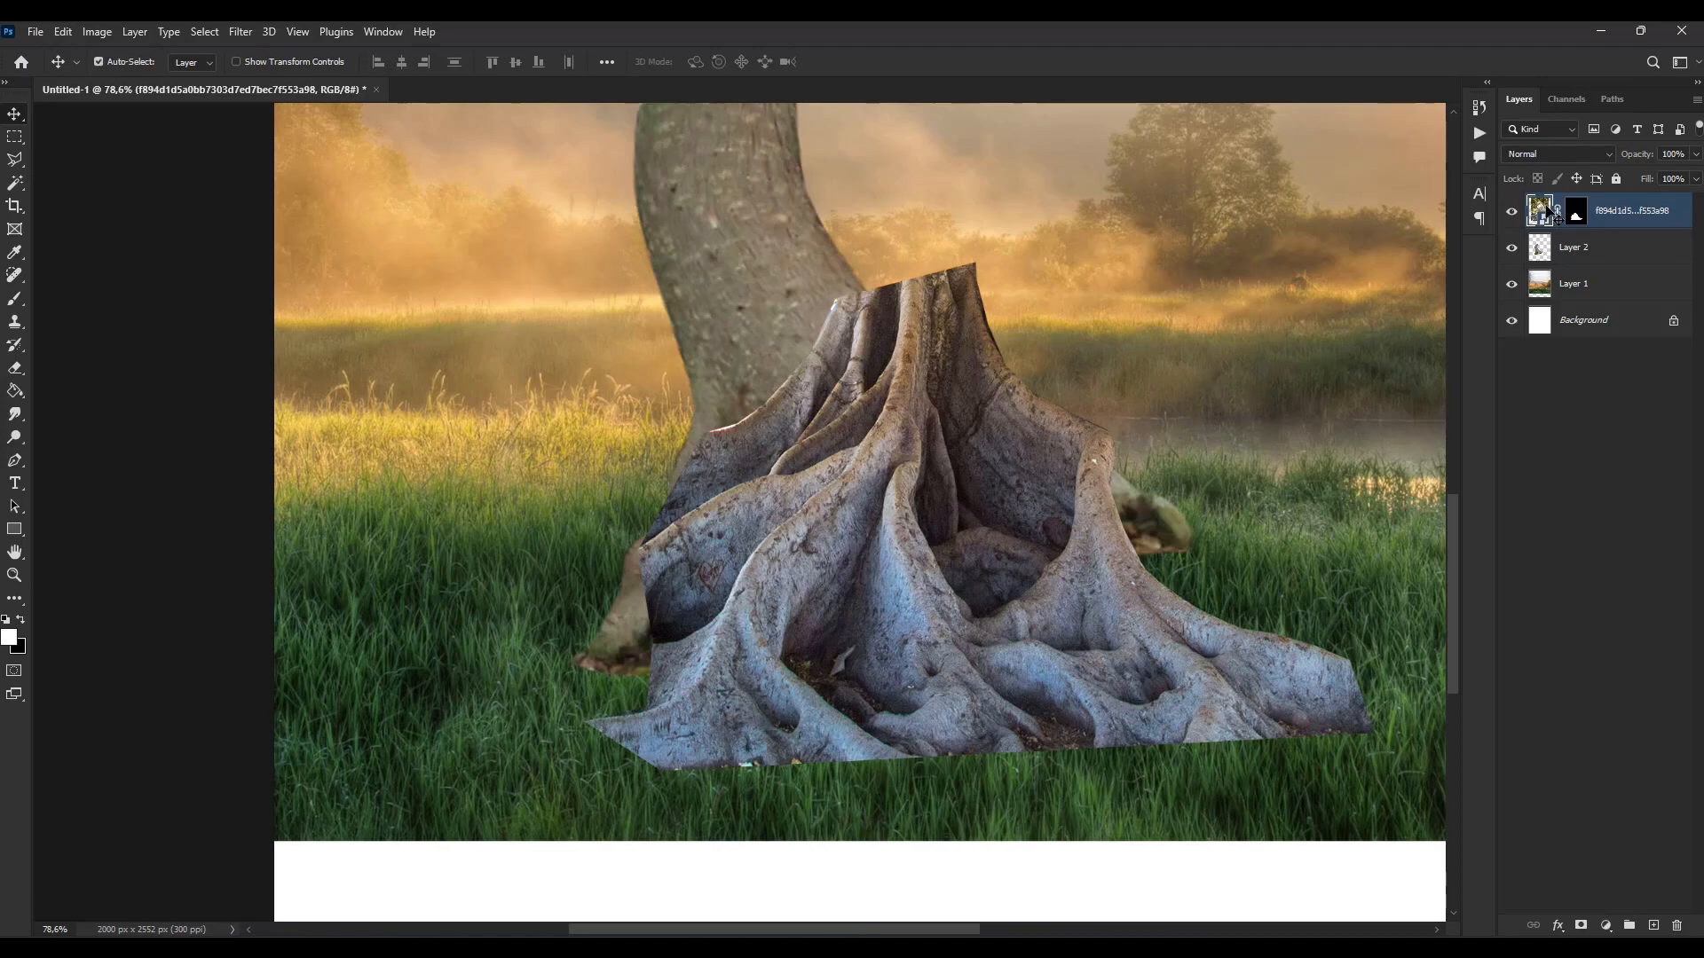
Step: Scale the masked roots to 103.76%, rotate them -11.46°, and position them over the base of the curved trunk
{"action": "key", "text": "ctrl+t"}
{"action": "scroll", "coordinate": [1119, 424], "scroll_direction": "down", "scroll_amount": 5}
{"action": "left_click_drag", "start_coordinate": [1306, 620], "coordinate": [1325, 652]}
{"action": "mouse_move", "coordinate": [1193, 512]}
{"action": "left_mouse_down"}
{"action": "mouse_move", "coordinate": [1177, 435]}
{"action": "mouse_move", "coordinate": [1214, 503]}
{"action": "left_mouse_up"}
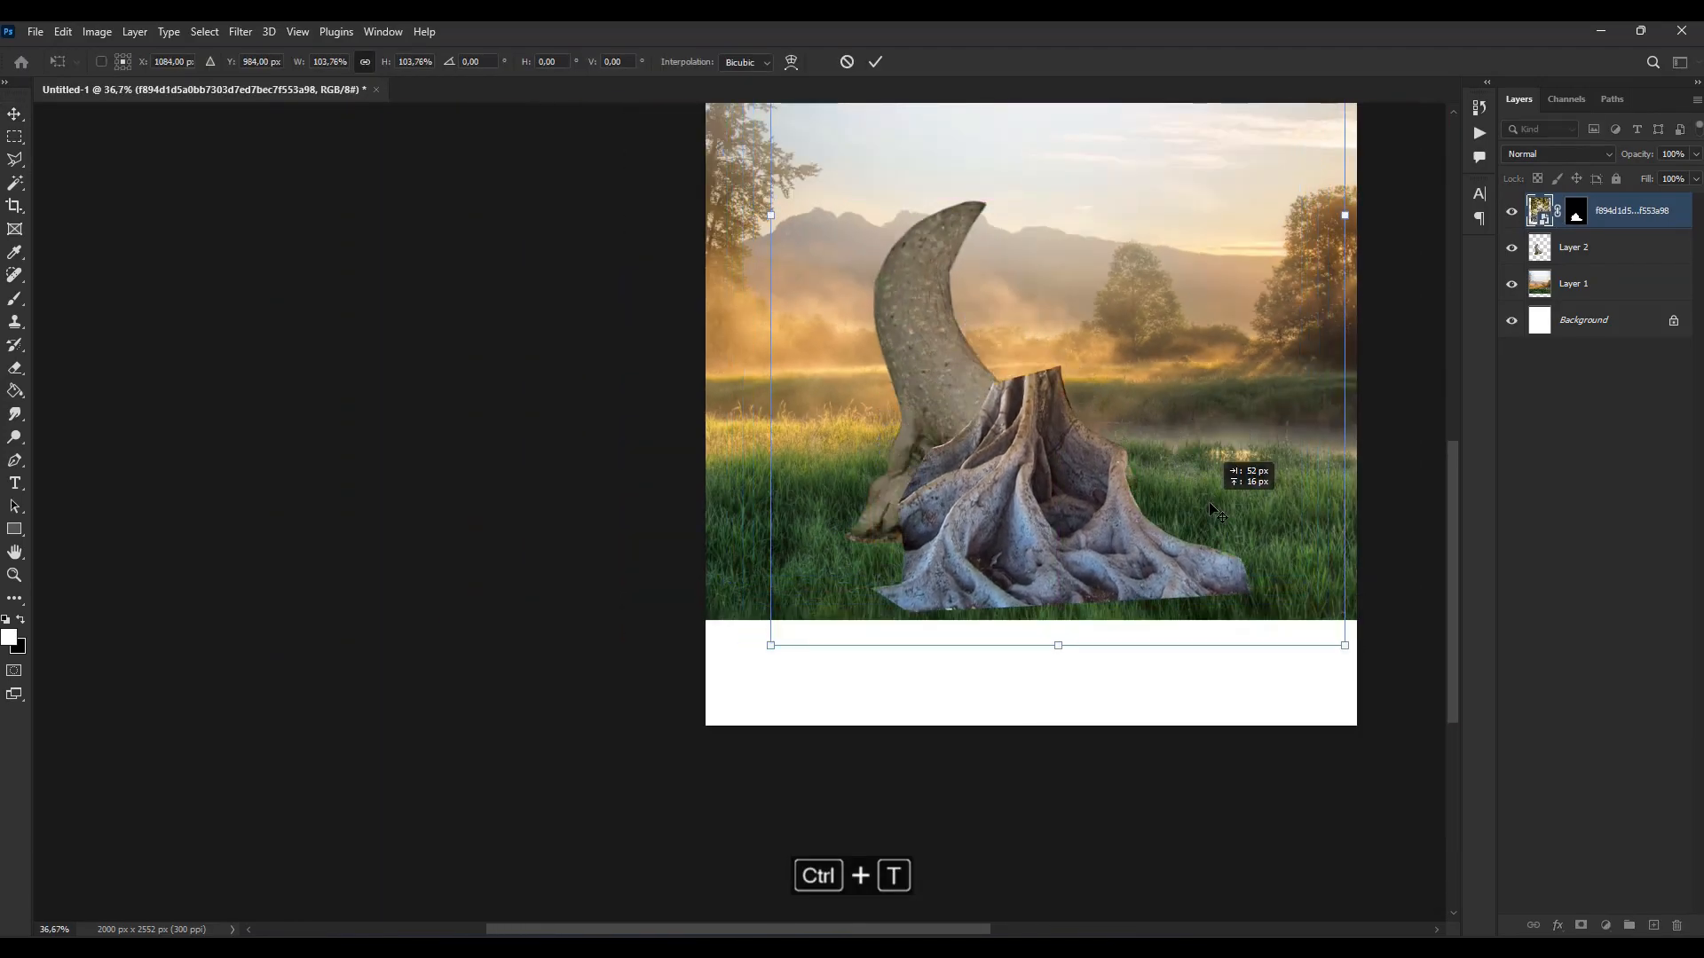
{"action": "left_click_drag", "start_coordinate": [1369, 666], "coordinate": [1448, 597]}
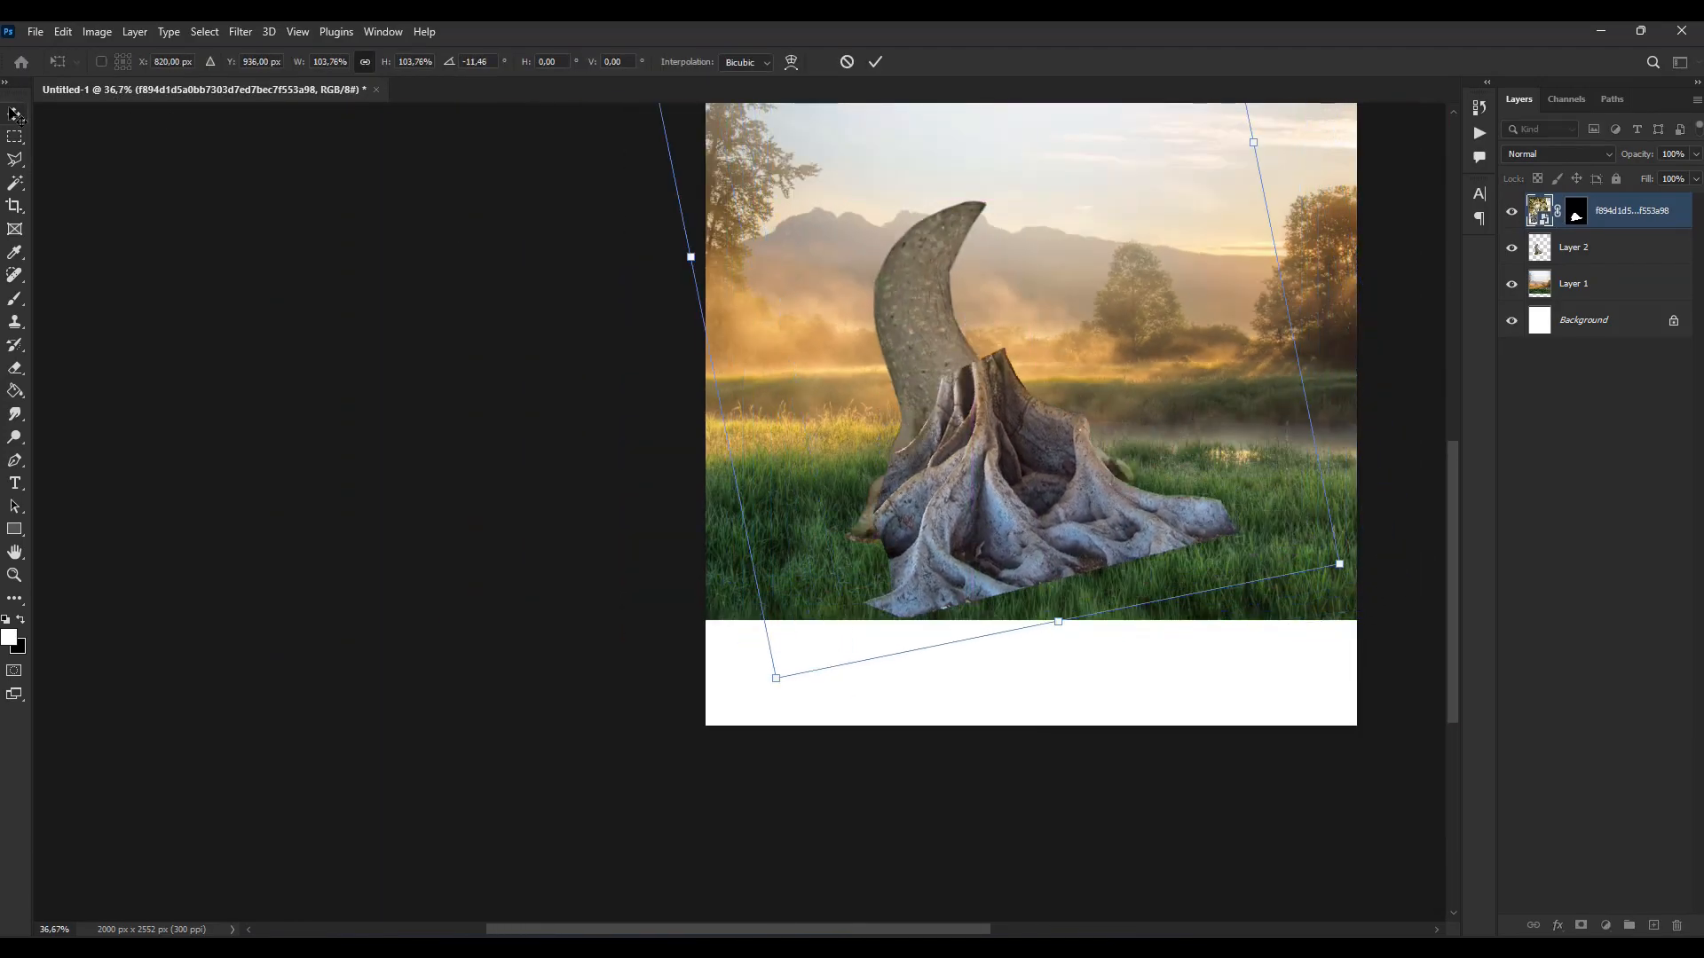
{"action": "left_click", "coordinate": [14, 115]}
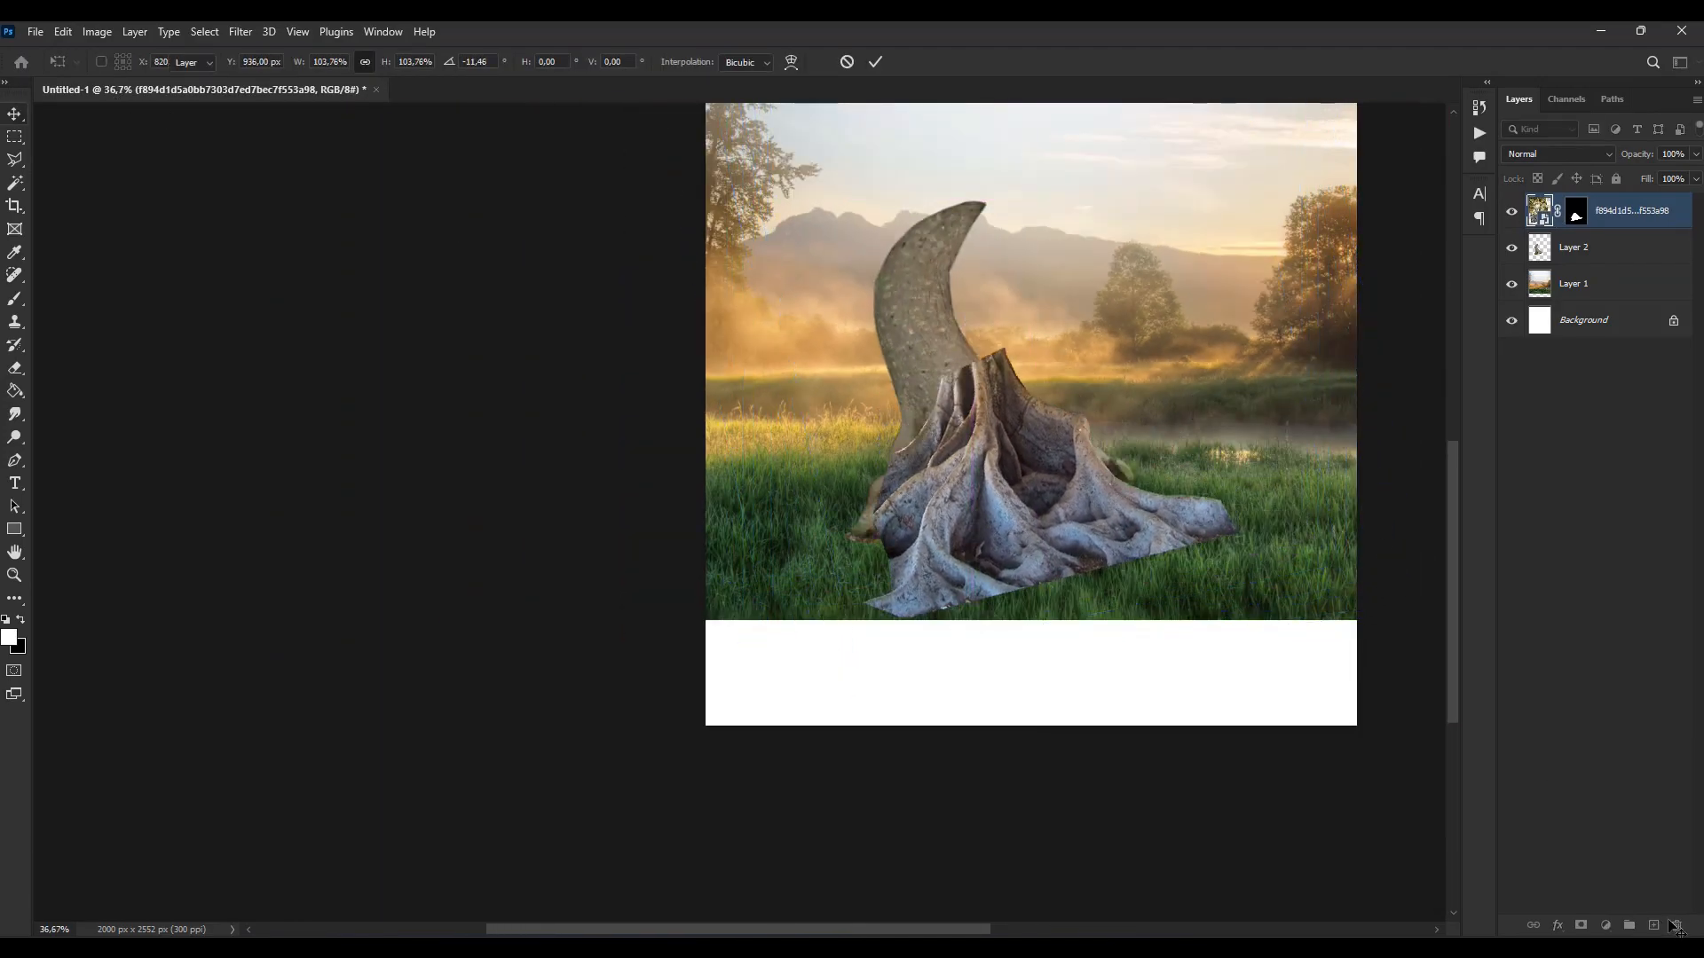
Step: Add a new empty layer and merge it with the masked roots layer
{"action": "left_click", "coordinate": [1653, 925]}
{"action": "left_click", "coordinate": [1642, 254], "text": "ctrl"}
{"action": "key", "text": "ctrl+e"}
Step: Enlarge the merged roots to 144.77% width and 116.25% height, rotate them slightly clockwise and fit them to the base of the curved trunk
{"action": "key", "text": "ctrl+t"}
{"action": "left_click_drag", "start_coordinate": [1240, 348], "coordinate": [1280, 338]}
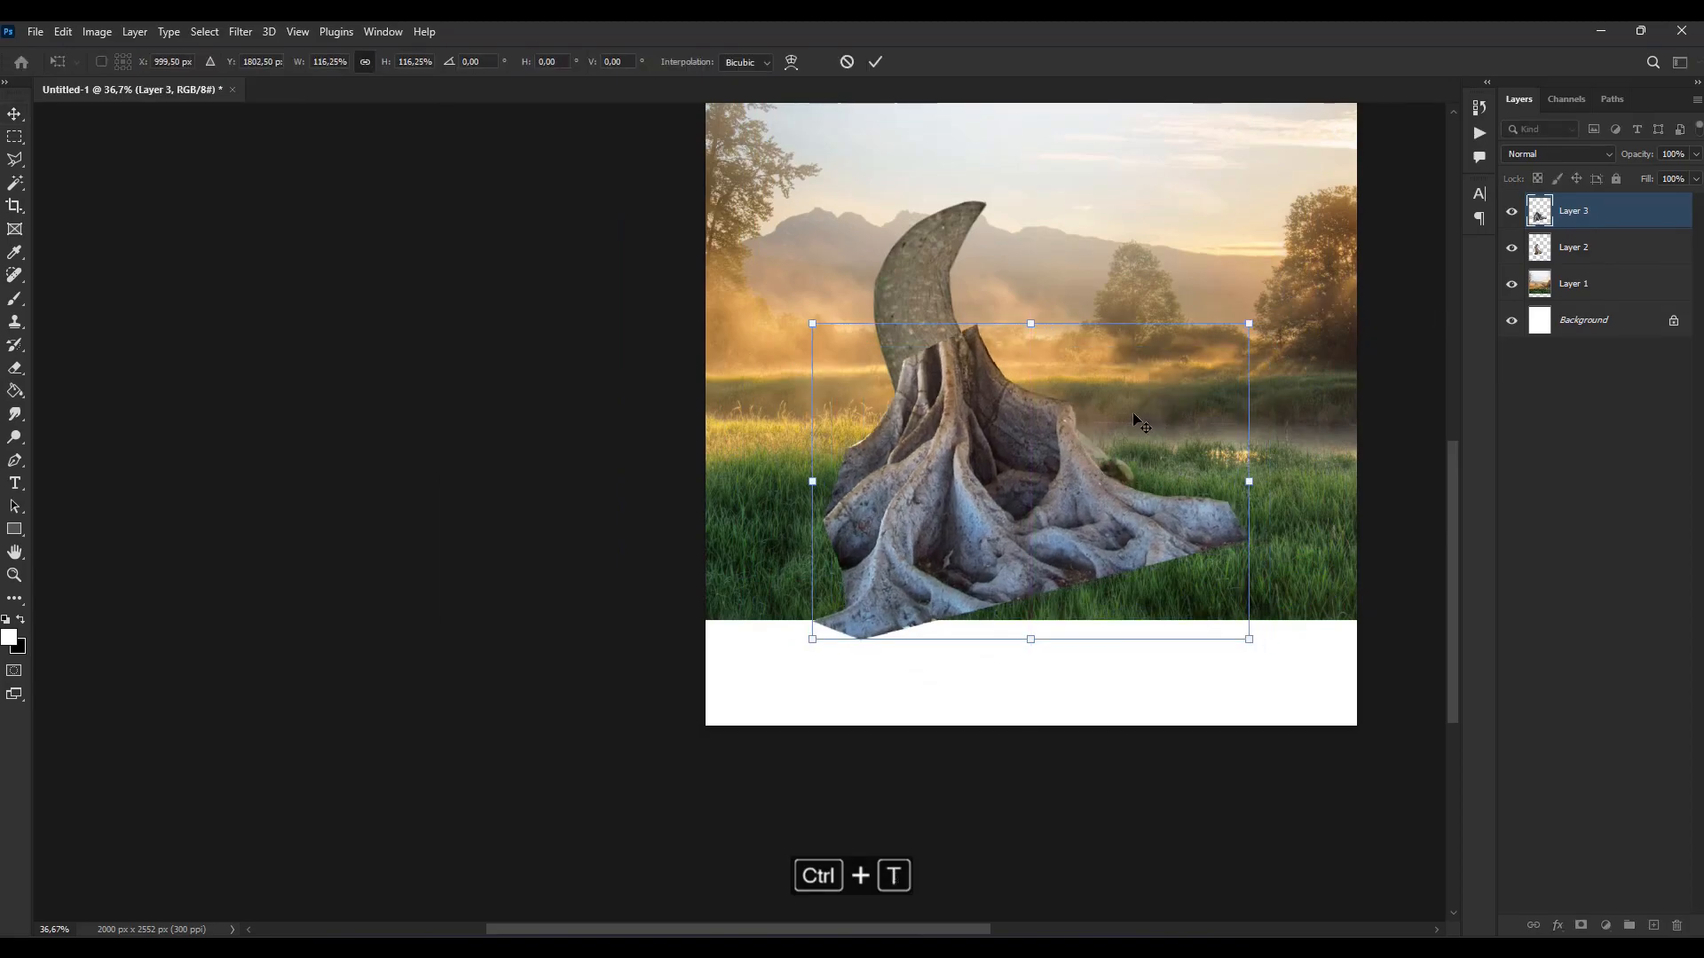
{"action": "left_click_drag", "start_coordinate": [1101, 399], "coordinate": [1134, 435]}
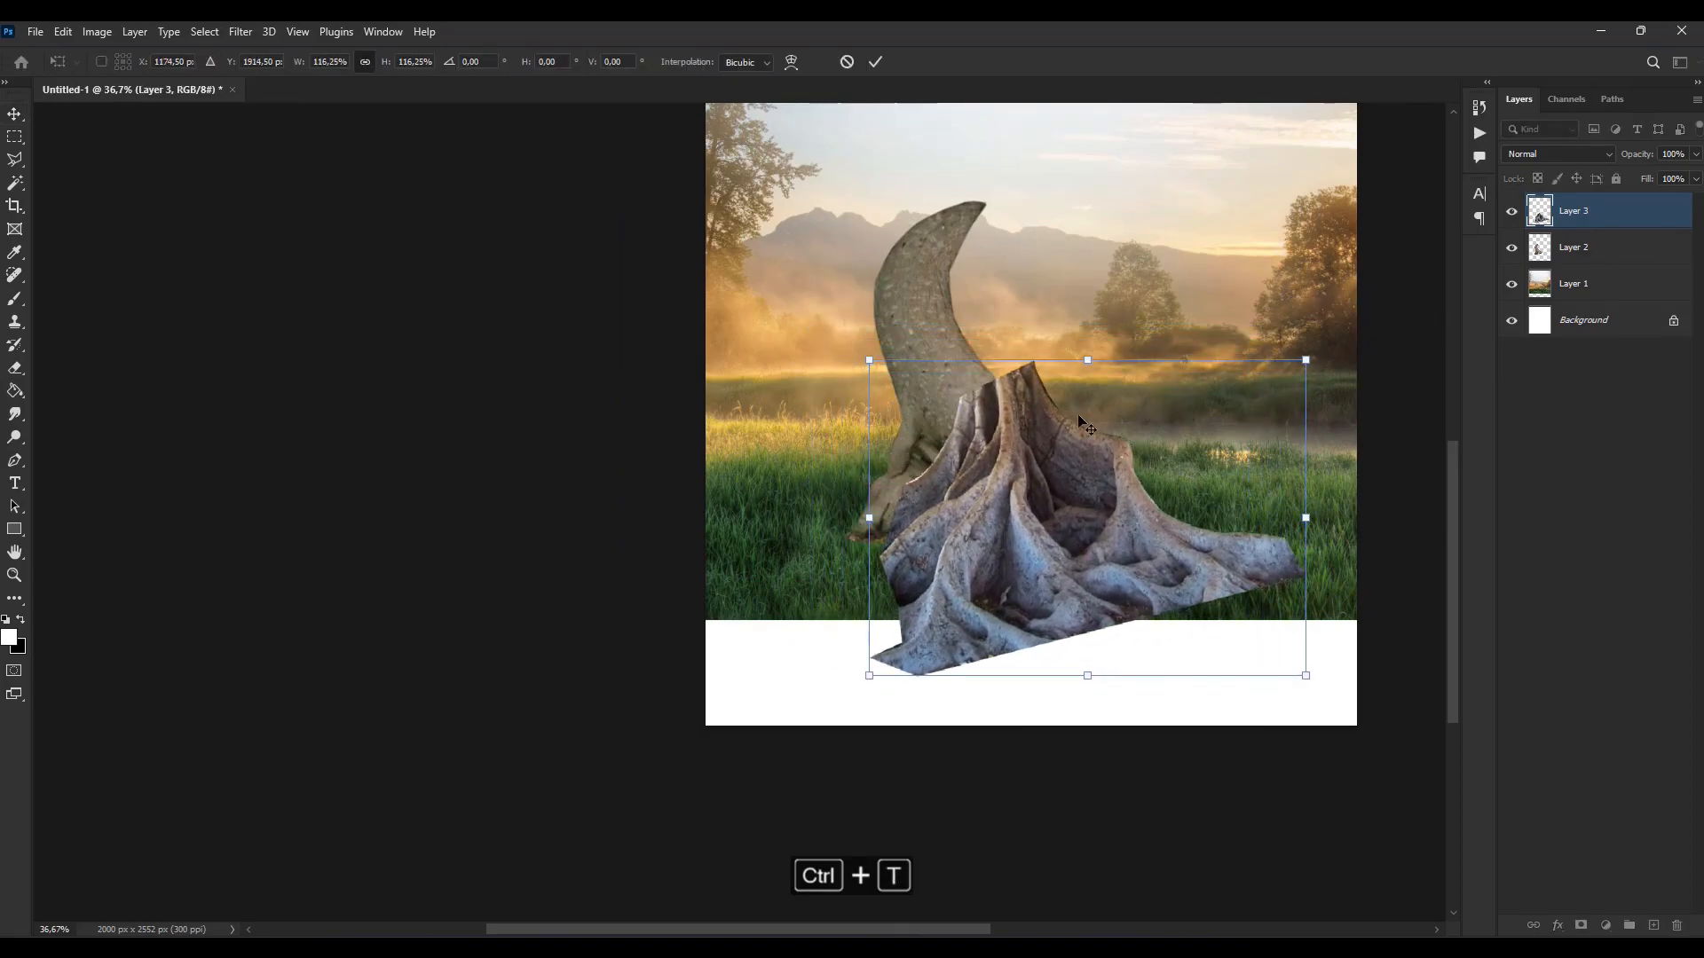
{"action": "left_click_drag", "start_coordinate": [869, 516], "coordinate": [763, 506]}
{"action": "left_click_drag", "start_coordinate": [963, 503], "coordinate": [1002, 507]}
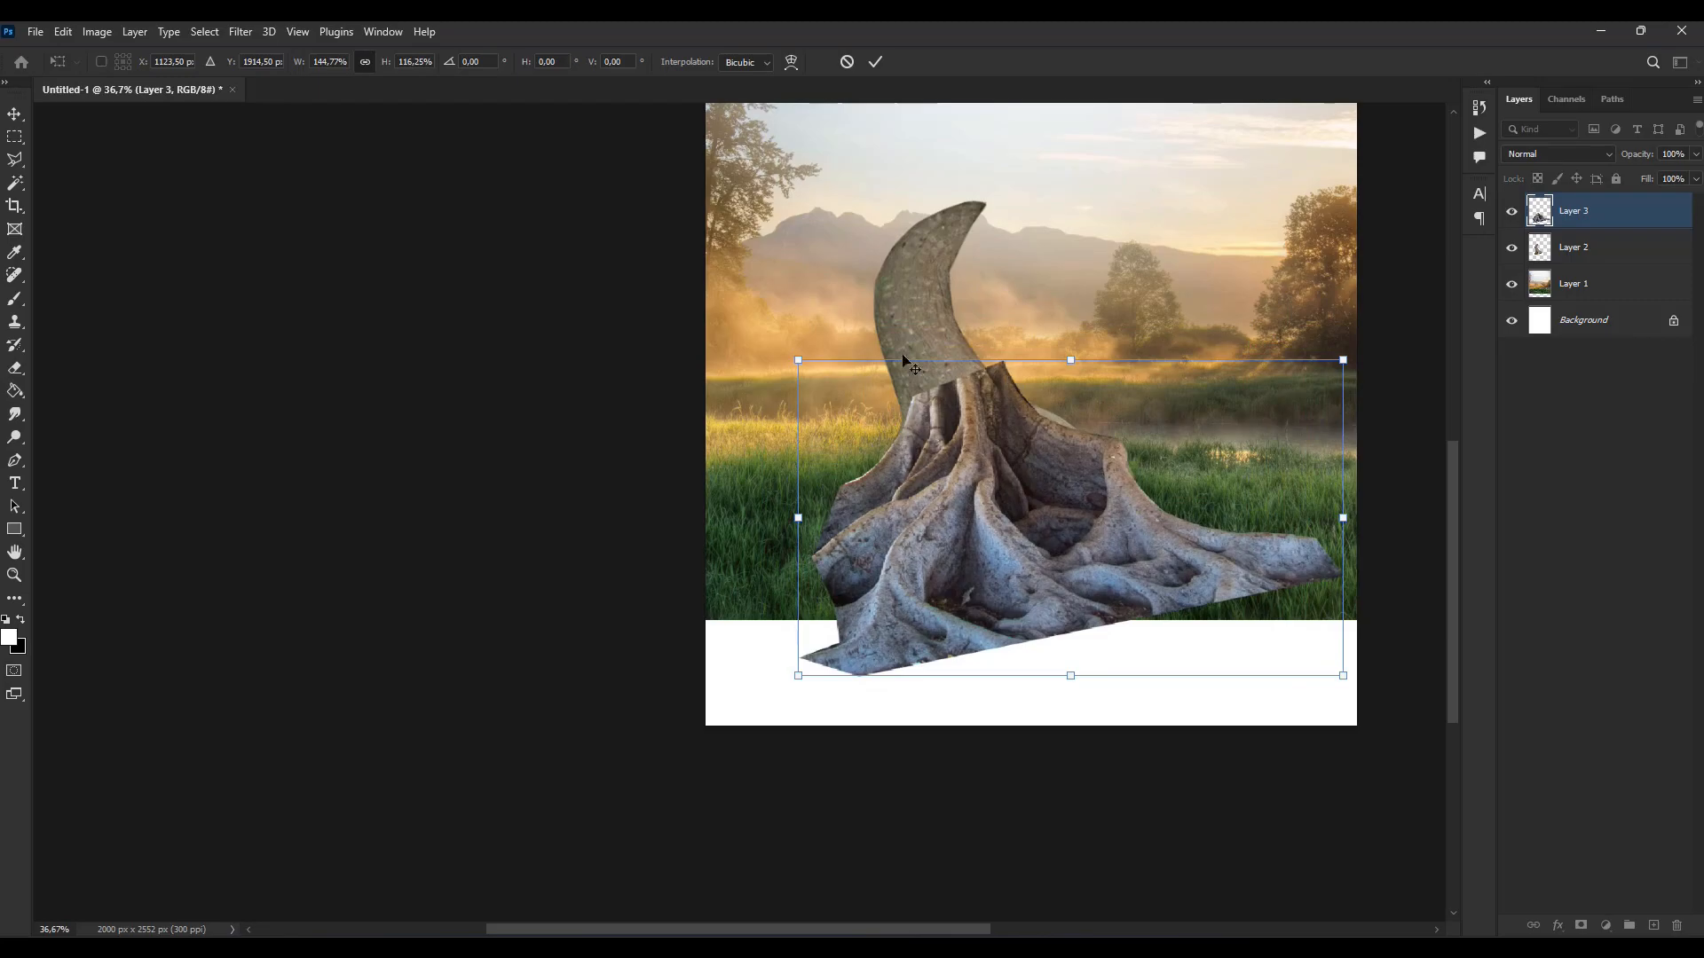
{"action": "left_click_drag", "start_coordinate": [754, 359], "coordinate": [811, 330]}
{"action": "left_click_drag", "start_coordinate": [1080, 462], "coordinate": [1098, 490]}
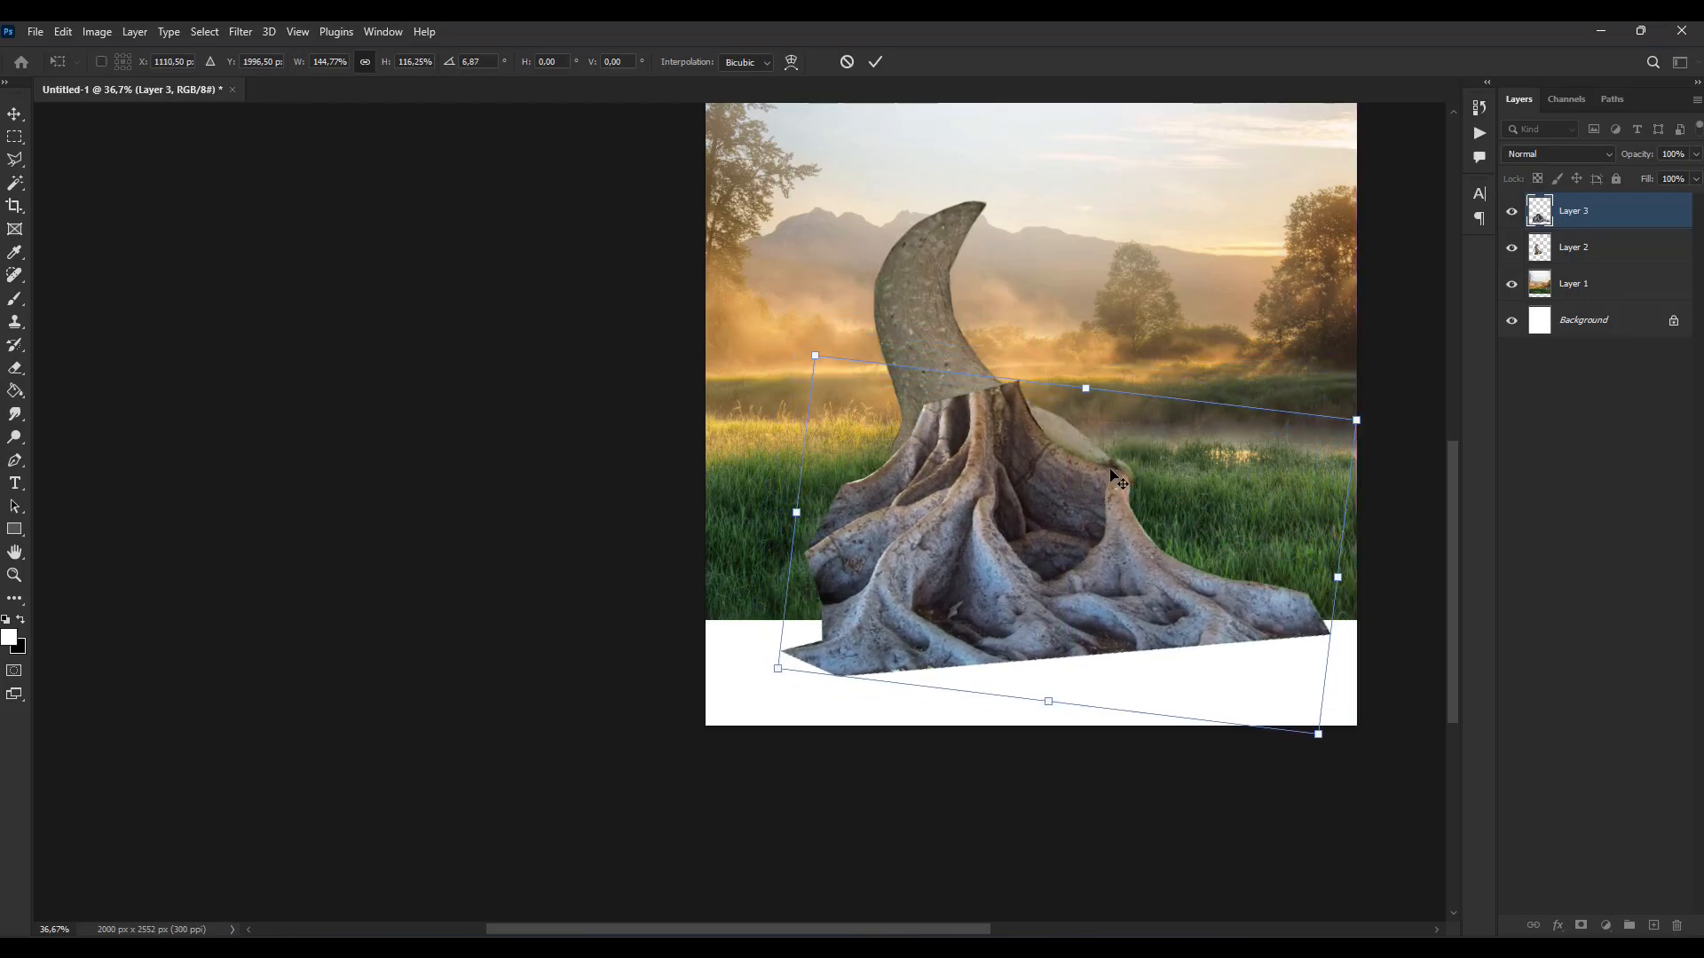
{"action": "left_click_drag", "start_coordinate": [1377, 417], "coordinate": [1367, 397]}
{"action": "left_click_drag", "start_coordinate": [1091, 441], "coordinate": [1103, 411]}
{"action": "key", "text": "Return"}
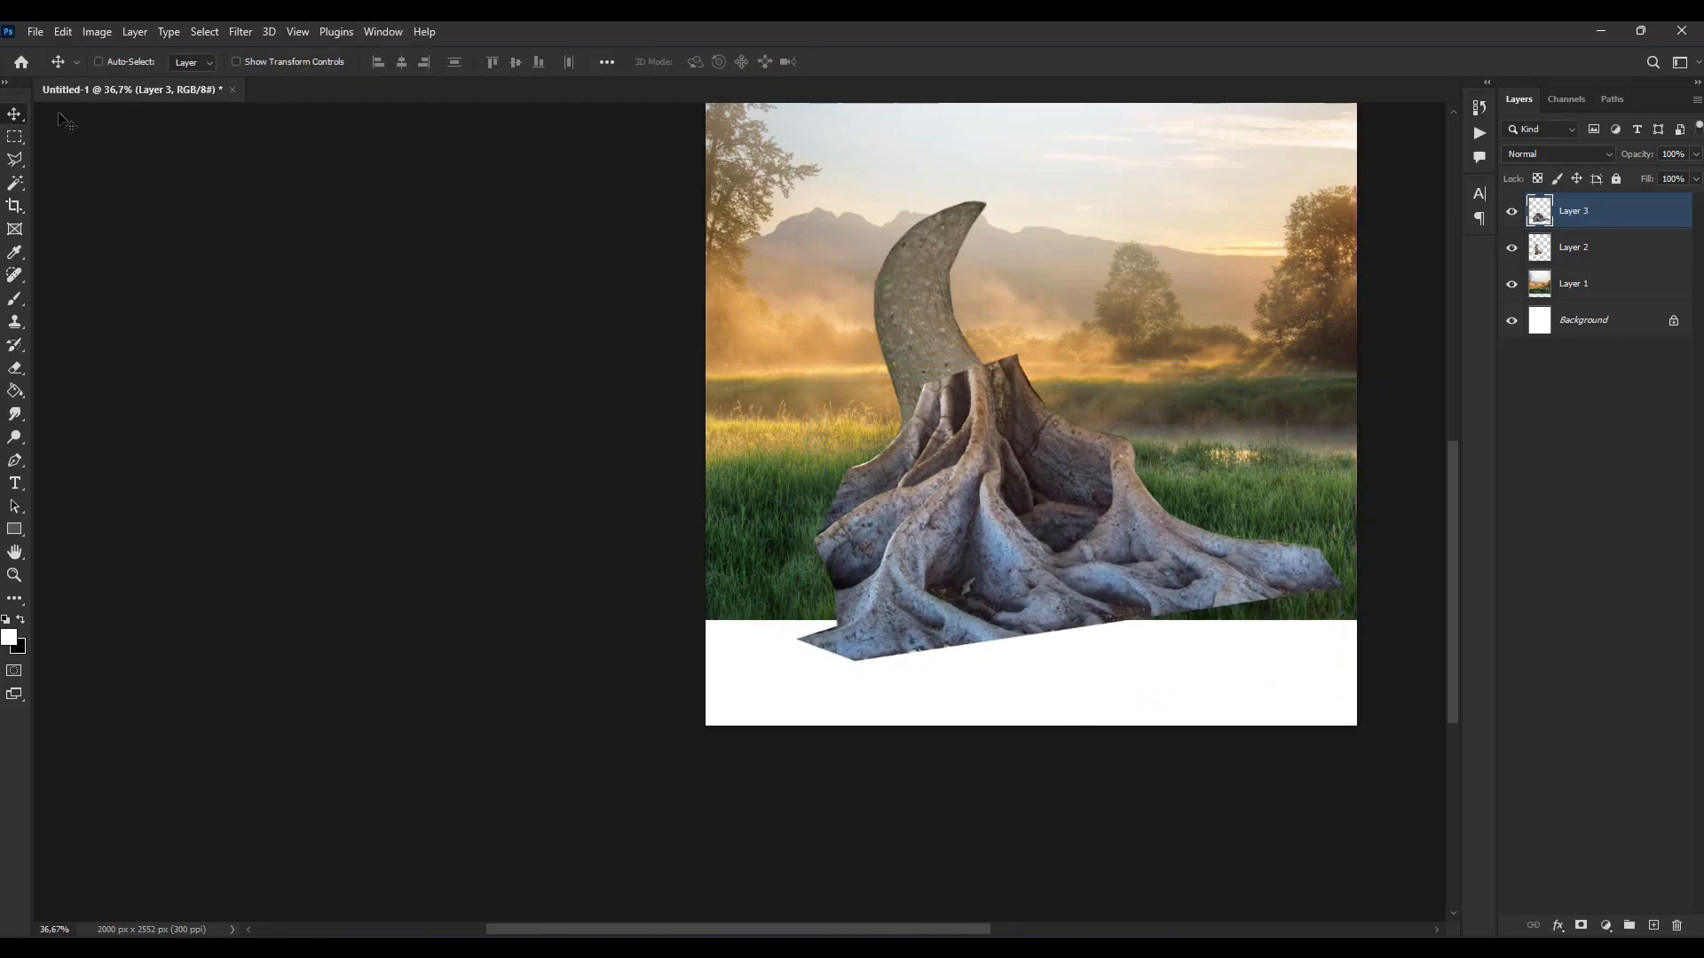
Step: Add a layer mask to the roots layer and set up a black Soft Round brush at 125 px and 63% flow
{"action": "left_click", "coordinate": [1581, 926]}
{"action": "key", "text": "b"}
{"action": "key", "text": "x"}
{"action": "left_click", "coordinate": [125, 62]}
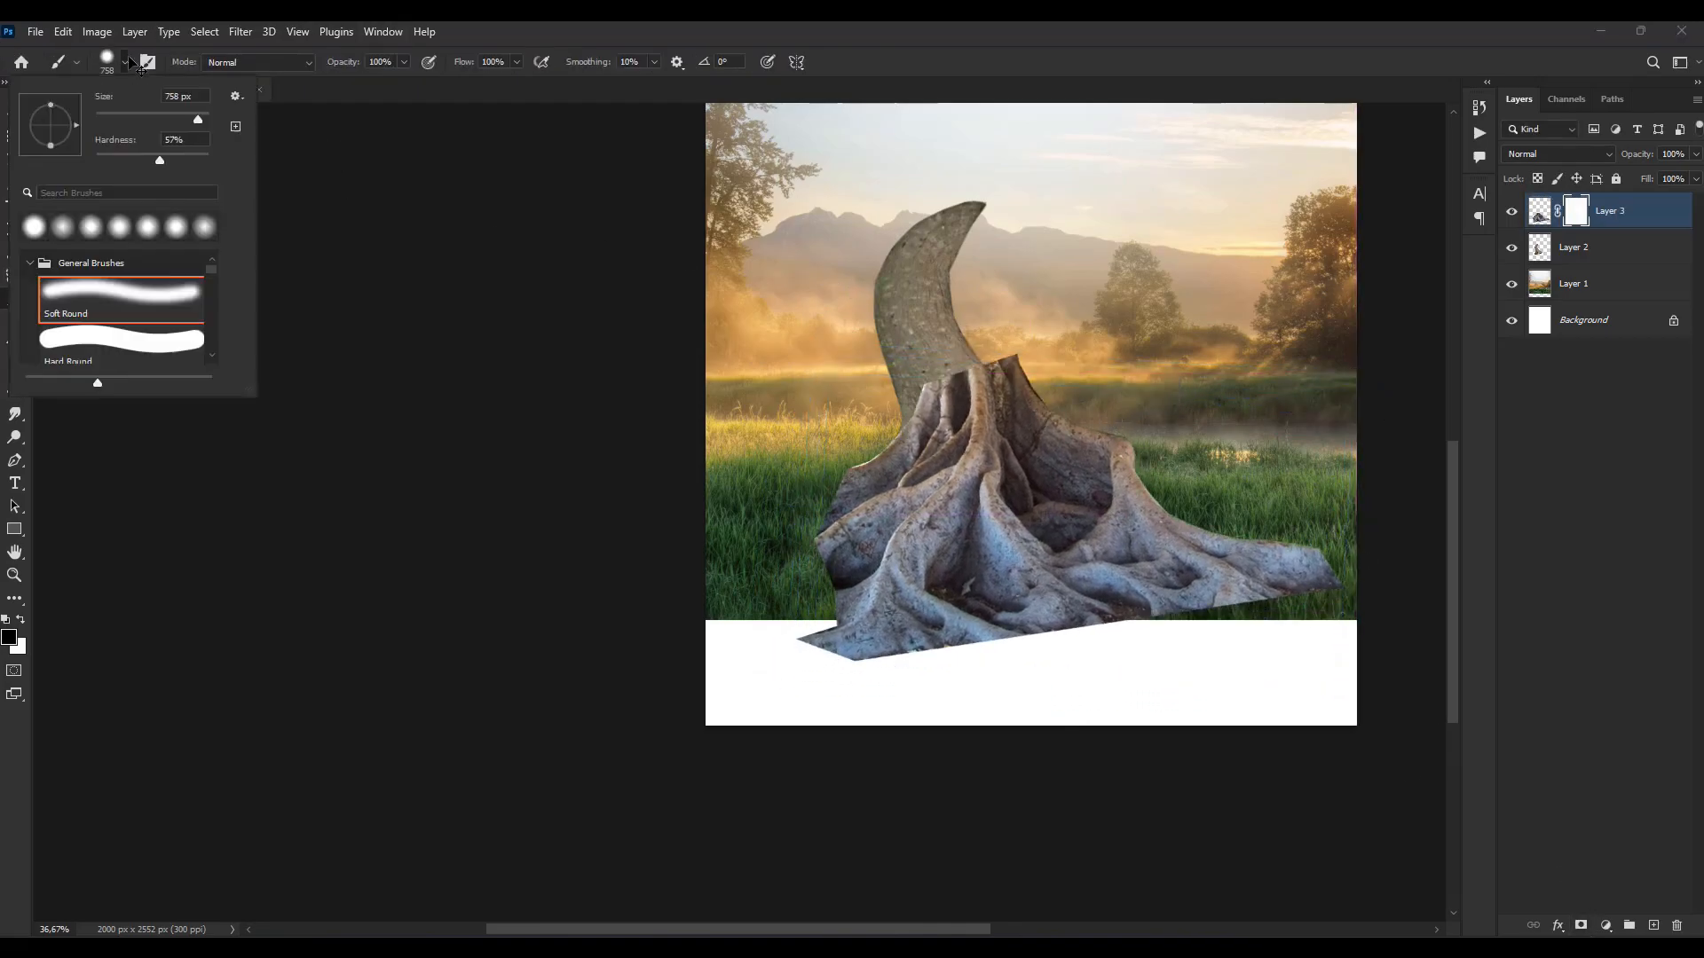
{"action": "left_click", "coordinate": [517, 62]}
{"action": "left_click", "coordinate": [488, 85]}
{"action": "left_click_drag", "start_coordinate": [956, 358], "coordinate": [893, 353]}
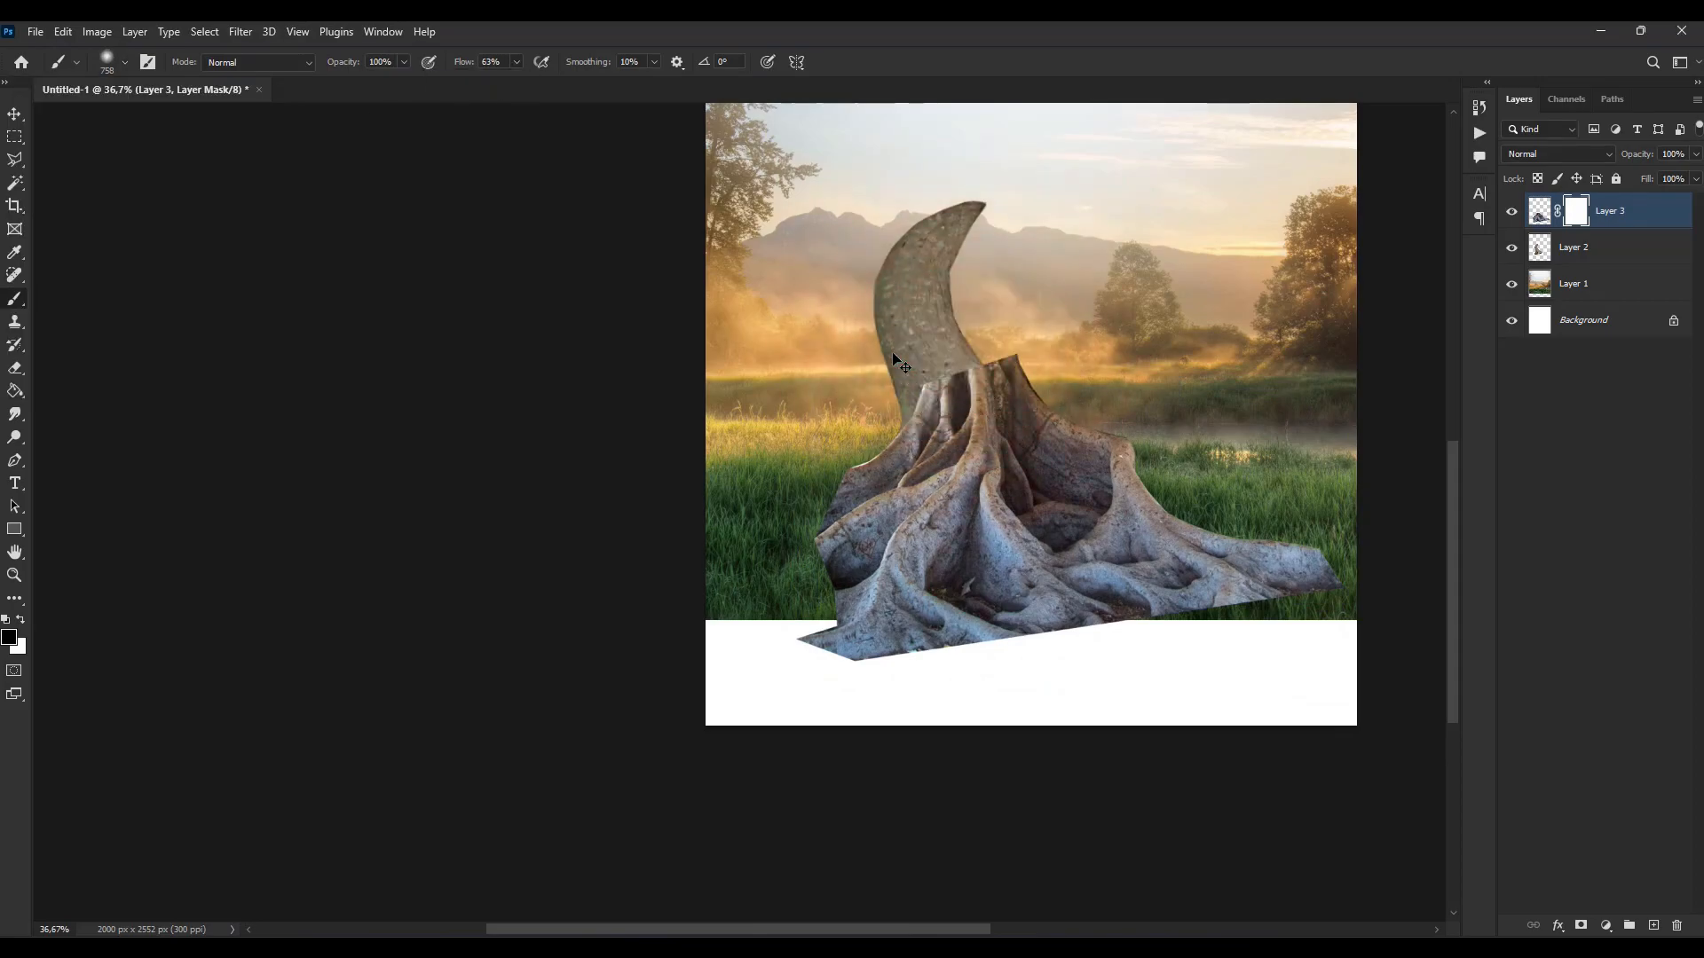
{"action": "scroll", "coordinate": [921, 372], "scroll_direction": "up", "scroll_amount": 5}
{"action": "left_click_drag", "start_coordinate": [1057, 328], "coordinate": [974, 293]}
Step: Mask away the jagged cut edge on the roots' upper right side, using 100% flow and a brush reduced to 65 px
{"action": "left_click", "coordinate": [517, 61]}
{"action": "left_click", "coordinate": [552, 85]}
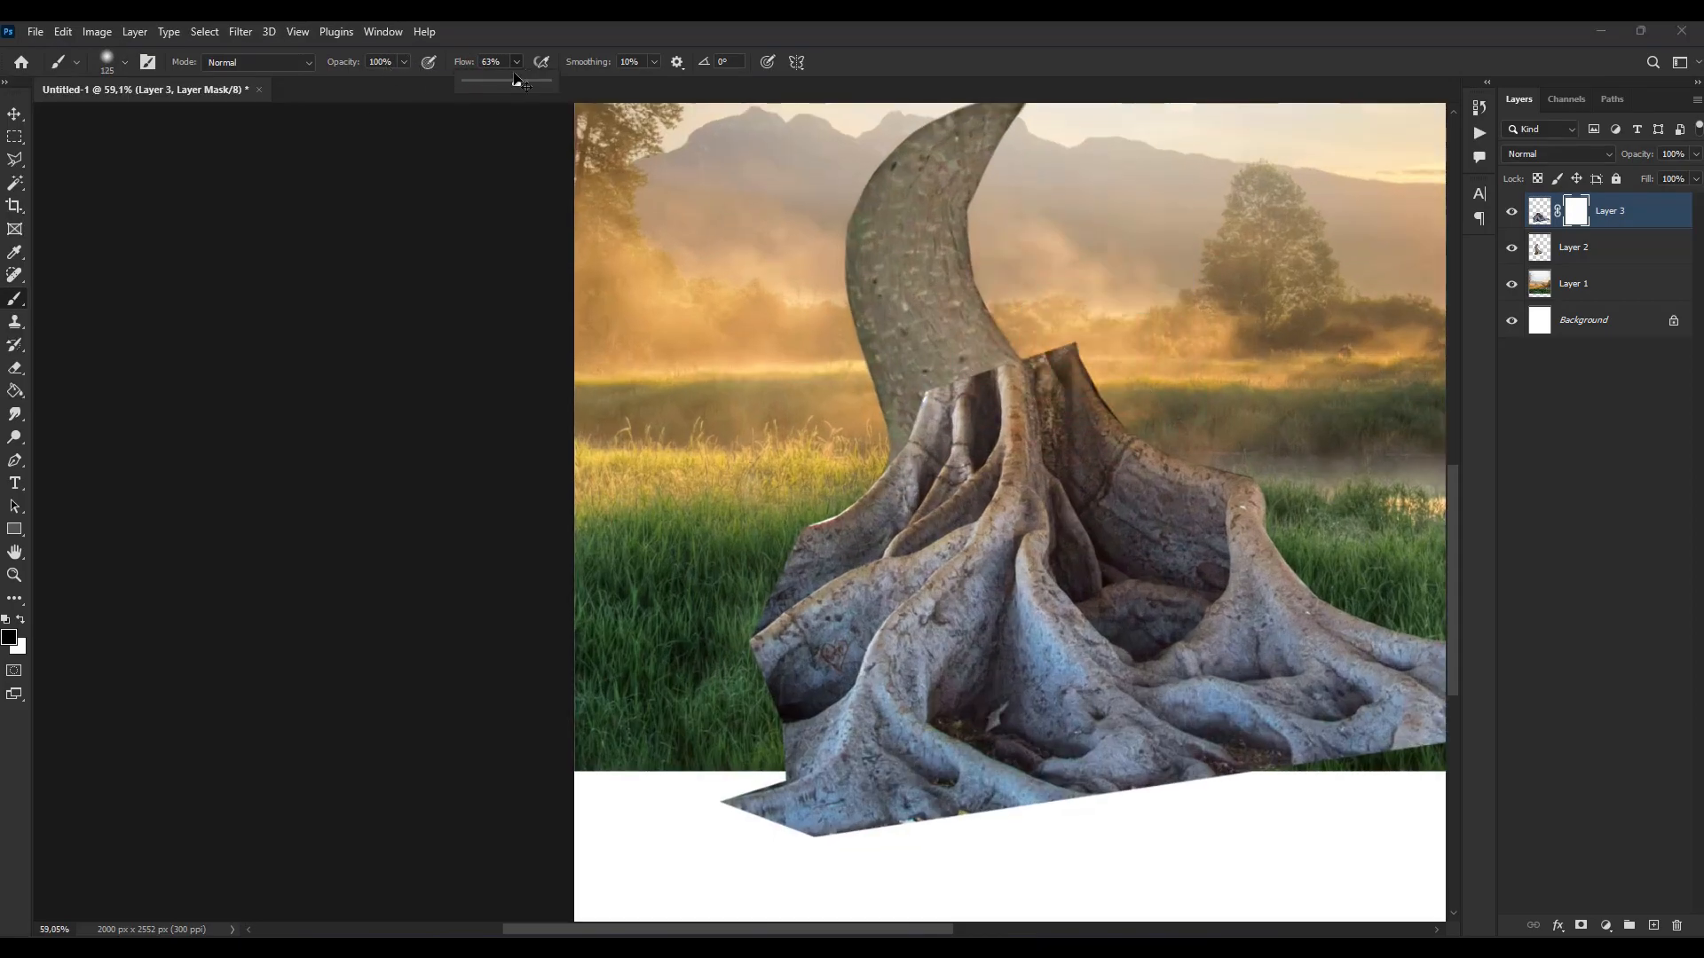
{"action": "left_click", "coordinate": [124, 63]}
{"action": "left_click", "coordinate": [154, 158]}
{"action": "left_click", "coordinate": [1116, 346]}
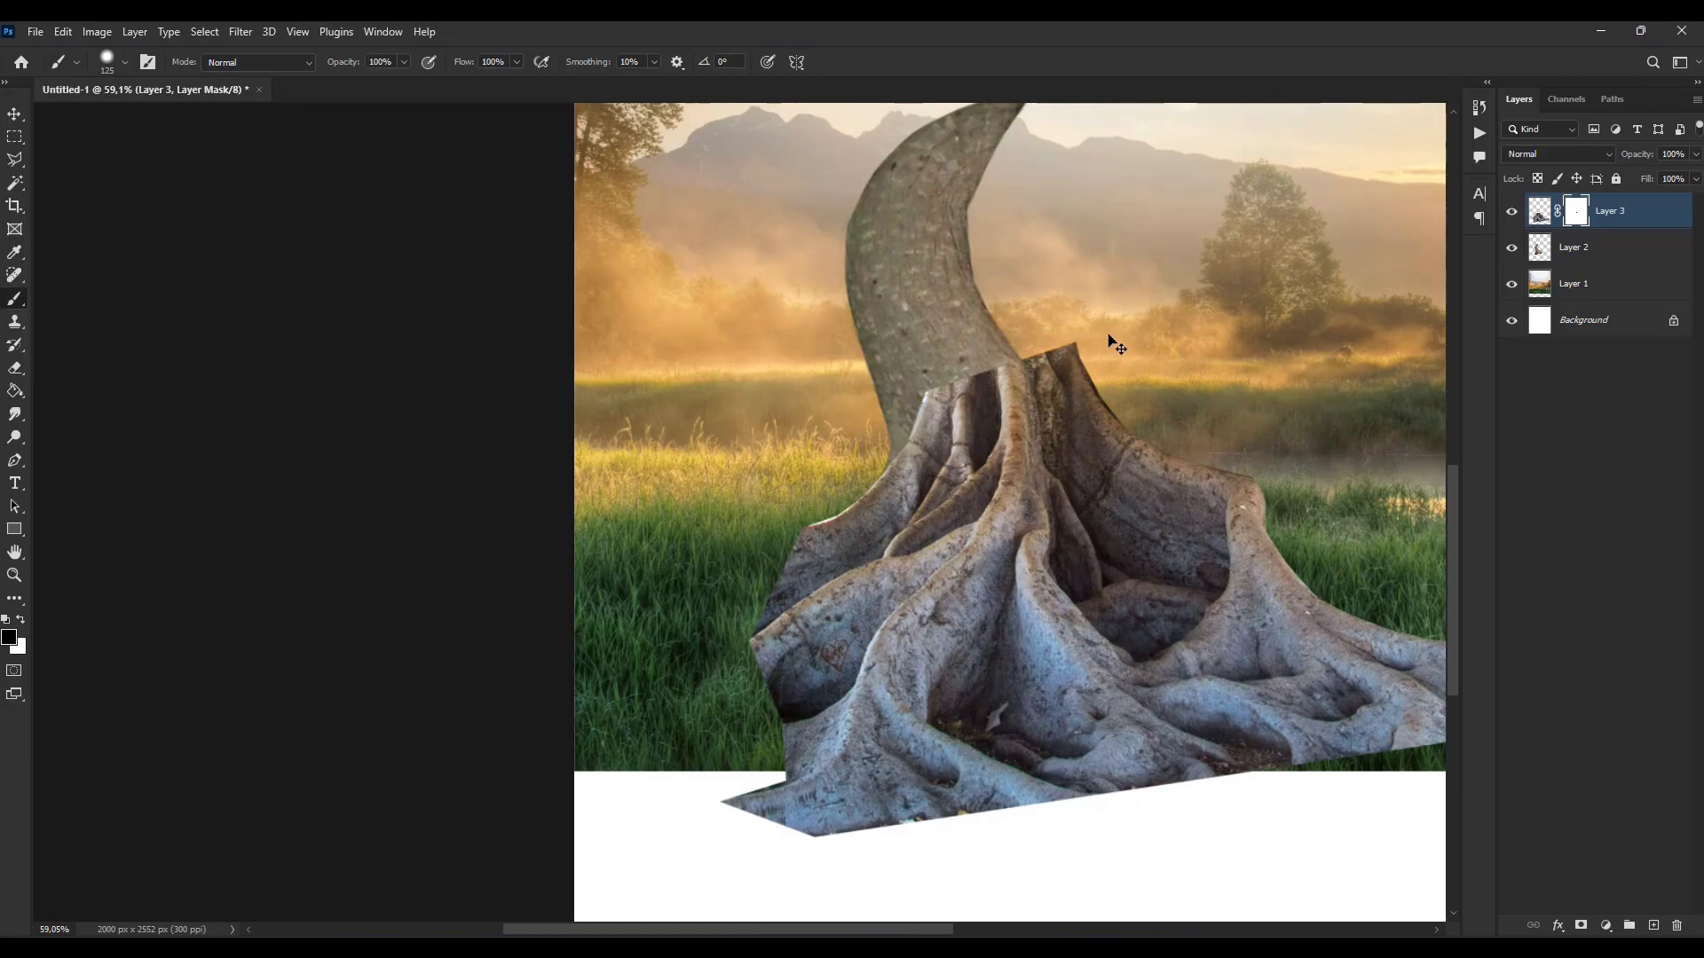
{"action": "key", "text": "F8"}
{"action": "left_click", "coordinate": [1450, 177]}
{"action": "scroll", "coordinate": [1065, 355], "scroll_direction": "down", "scroll_amount": 2}
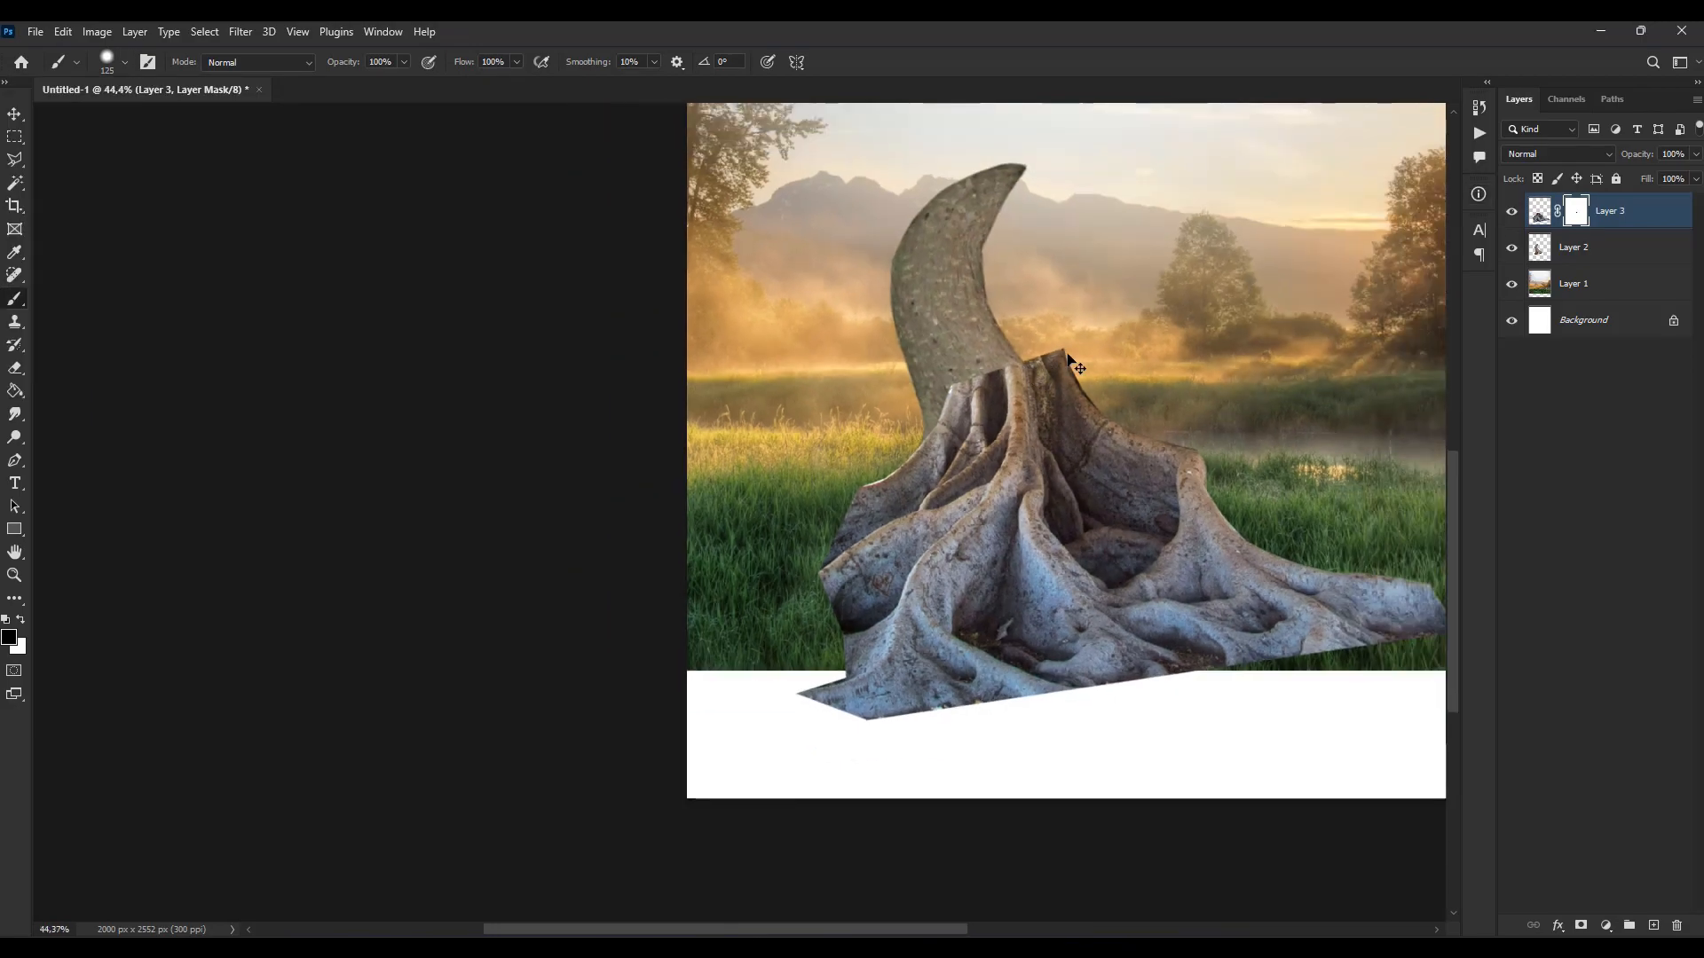
{"action": "scroll", "coordinate": [1068, 355], "scroll_direction": "up", "scroll_amount": 3}
{"action": "left_click_drag", "start_coordinate": [1067, 354], "coordinate": [1160, 435]}
{"action": "left_click", "coordinate": [124, 62]}
{"action": "left_click_drag", "start_coordinate": [173, 118], "coordinate": [160, 118]}
{"action": "left_click", "coordinate": [1137, 443]}
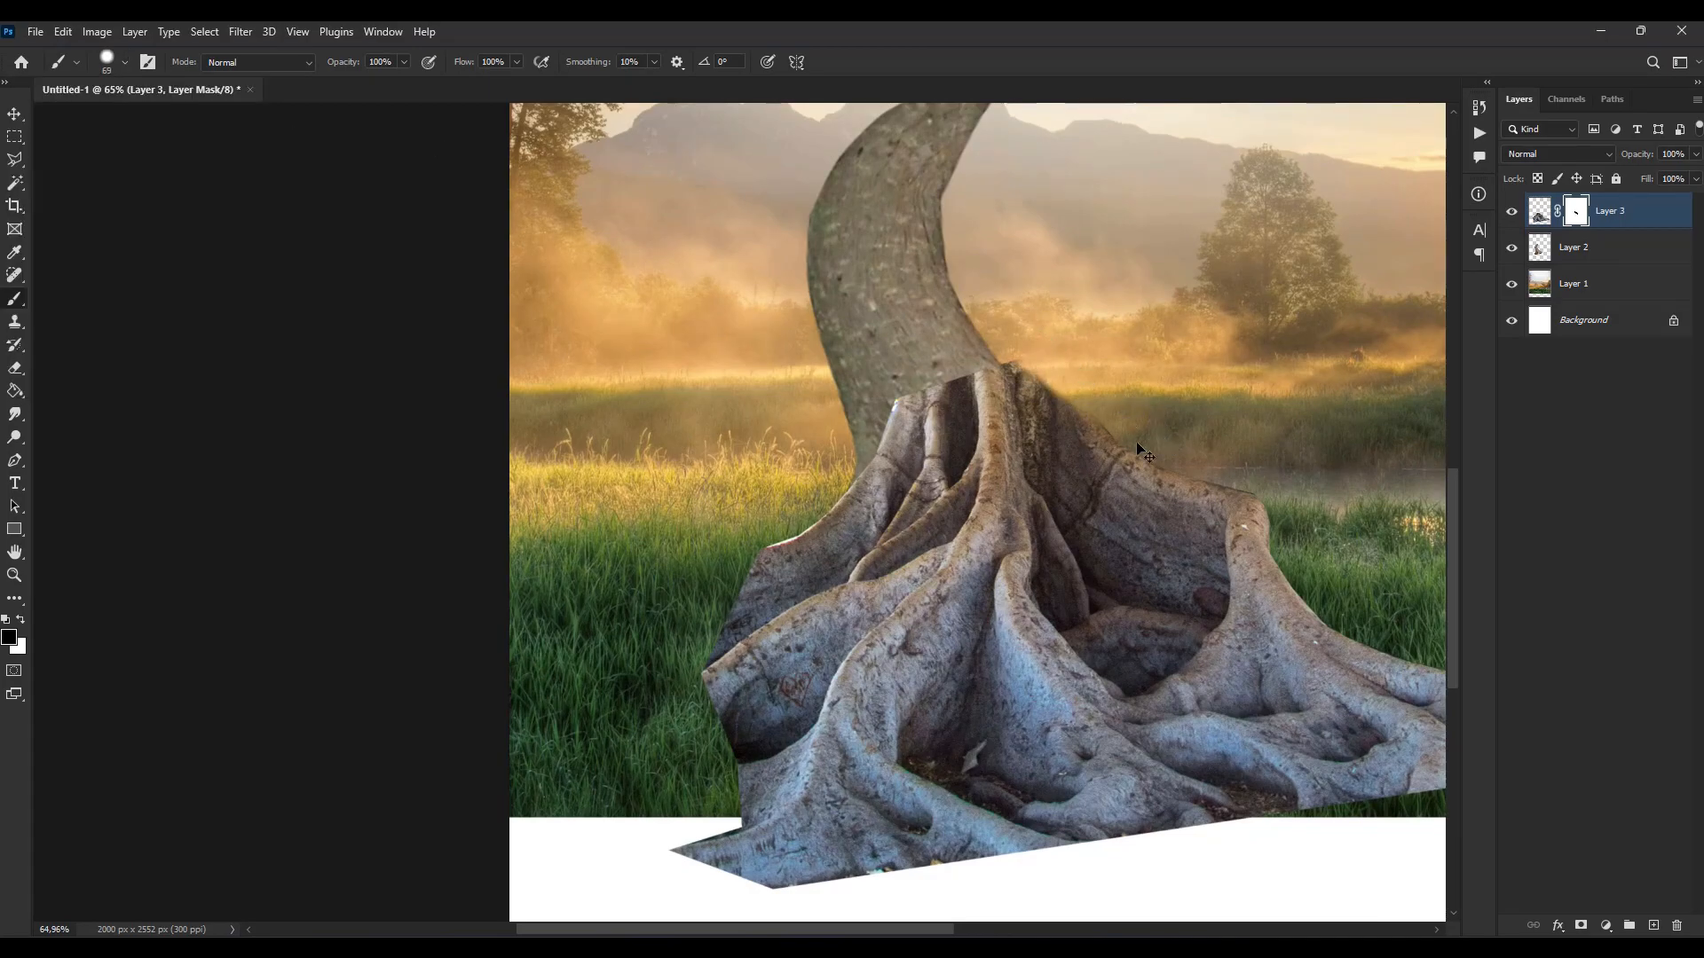
Step: Blend the roots' top edge into the trunk by painting the mask with a 200 px brush at 72% opacity and 33% flow
{"action": "scroll", "coordinate": [947, 383], "scroll_direction": "down", "scroll_amount": 1}
{"action": "left_click_drag", "start_coordinate": [516, 62], "coordinate": [463, 88]}
{"action": "left_click", "coordinate": [124, 62]}
{"action": "mouse_move", "coordinate": [118, 118]}
{"action": "left_mouse_down"}
{"action": "mouse_move", "coordinate": [133, 118]}
{"action": "mouse_move", "coordinate": [99, 158]}
{"action": "left_mouse_up"}
{"action": "left_click_drag", "start_coordinate": [403, 62], "coordinate": [385, 83]}
{"action": "mouse_move", "coordinate": [898, 416]}
{"action": "left_mouse_down"}
{"action": "mouse_move", "coordinate": [912, 410]}
{"action": "mouse_move", "coordinate": [879, 333]}
{"action": "left_mouse_up"}
{"action": "scroll", "coordinate": [938, 282], "scroll_direction": "down", "scroll_amount": 2}
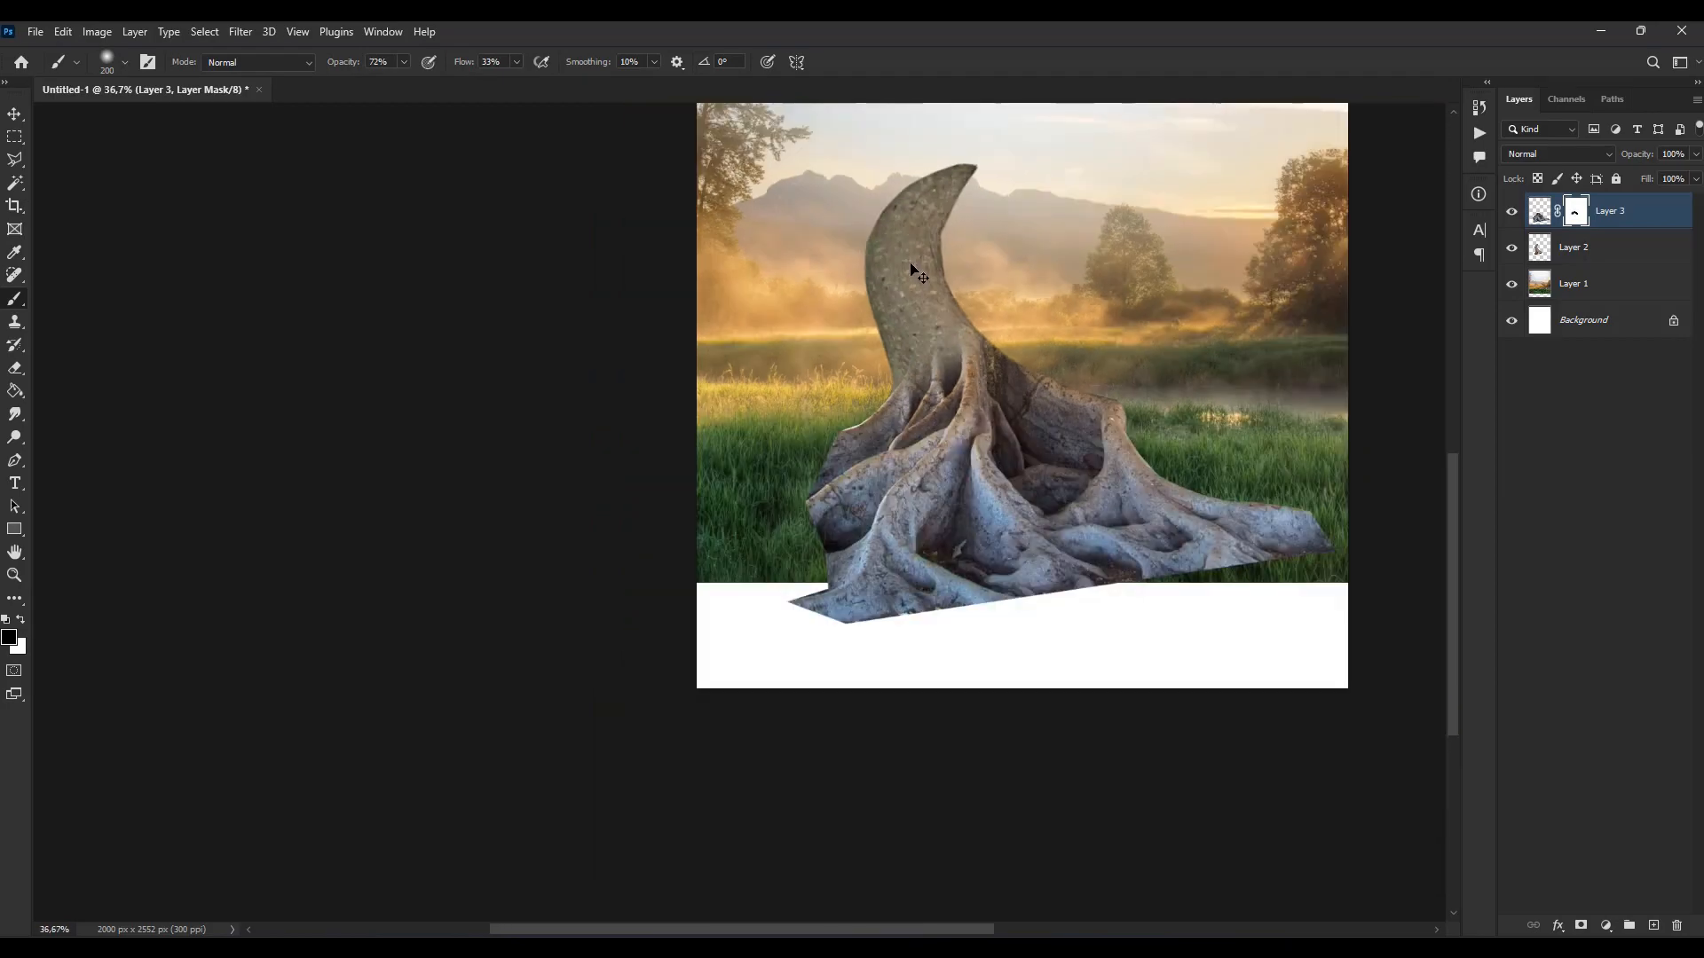
{"action": "scroll", "coordinate": [958, 355], "scroll_direction": "up", "scroll_amount": 3}
{"action": "scroll", "coordinate": [874, 330], "scroll_direction": "down", "scroll_amount": 4}
{"action": "scroll", "coordinate": [878, 333], "scroll_direction": "up", "scroll_amount": 3}
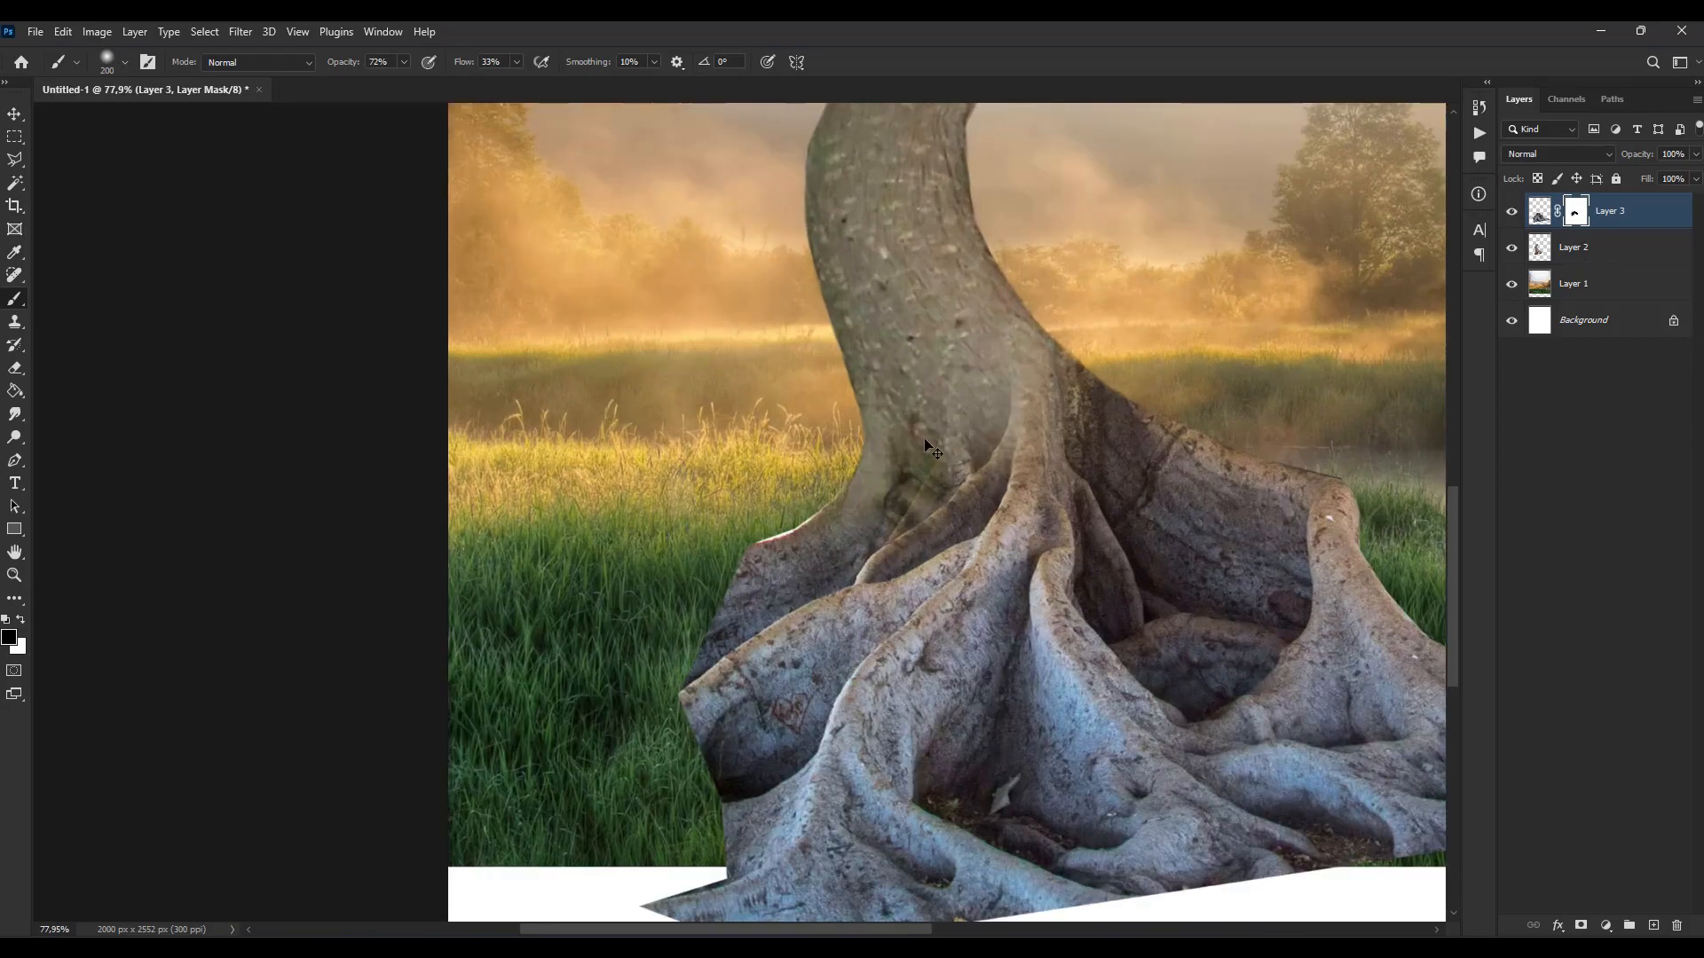
Step: Touch up the trunk-to-root transition by painting the mask with white, followed by black at 37% opacity
{"action": "mouse_move", "coordinate": [941, 391]}
{"action": "left_mouse_down"}
{"action": "mouse_move", "coordinate": [934, 505]}
{"action": "mouse_move", "coordinate": [959, 373]}
{"action": "mouse_move", "coordinate": [963, 431]}
{"action": "left_mouse_up"}
{"action": "key", "text": "x"}
{"action": "left_click", "coordinate": [878, 462]}
{"action": "scroll", "coordinate": [940, 444], "scroll_direction": "down", "scroll_amount": 2}
{"action": "scroll", "coordinate": [941, 444], "scroll_direction": "up", "scroll_amount": 2}
{"action": "left_click", "coordinate": [20, 619]}
{"action": "left_click", "coordinate": [403, 62]}
{"action": "left_click_drag", "start_coordinate": [407, 82], "coordinate": [375, 82]}
{"action": "left_click", "coordinate": [804, 391]}
{"action": "scroll", "coordinate": [1012, 434], "scroll_direction": "down", "scroll_amount": 9}
{"action": "scroll", "coordinate": [1087, 457], "scroll_direction": "up", "scroll_amount": 1}
Step: Lower the saturation of the curved trunk layer to -45 with Hue/Saturation
{"action": "left_click", "coordinate": [1530, 253]}
{"action": "left_click", "coordinate": [96, 31]}
{"action": "mouse_move", "coordinate": [158, 83]}
{"action": "left_click", "coordinate": [320, 174]}
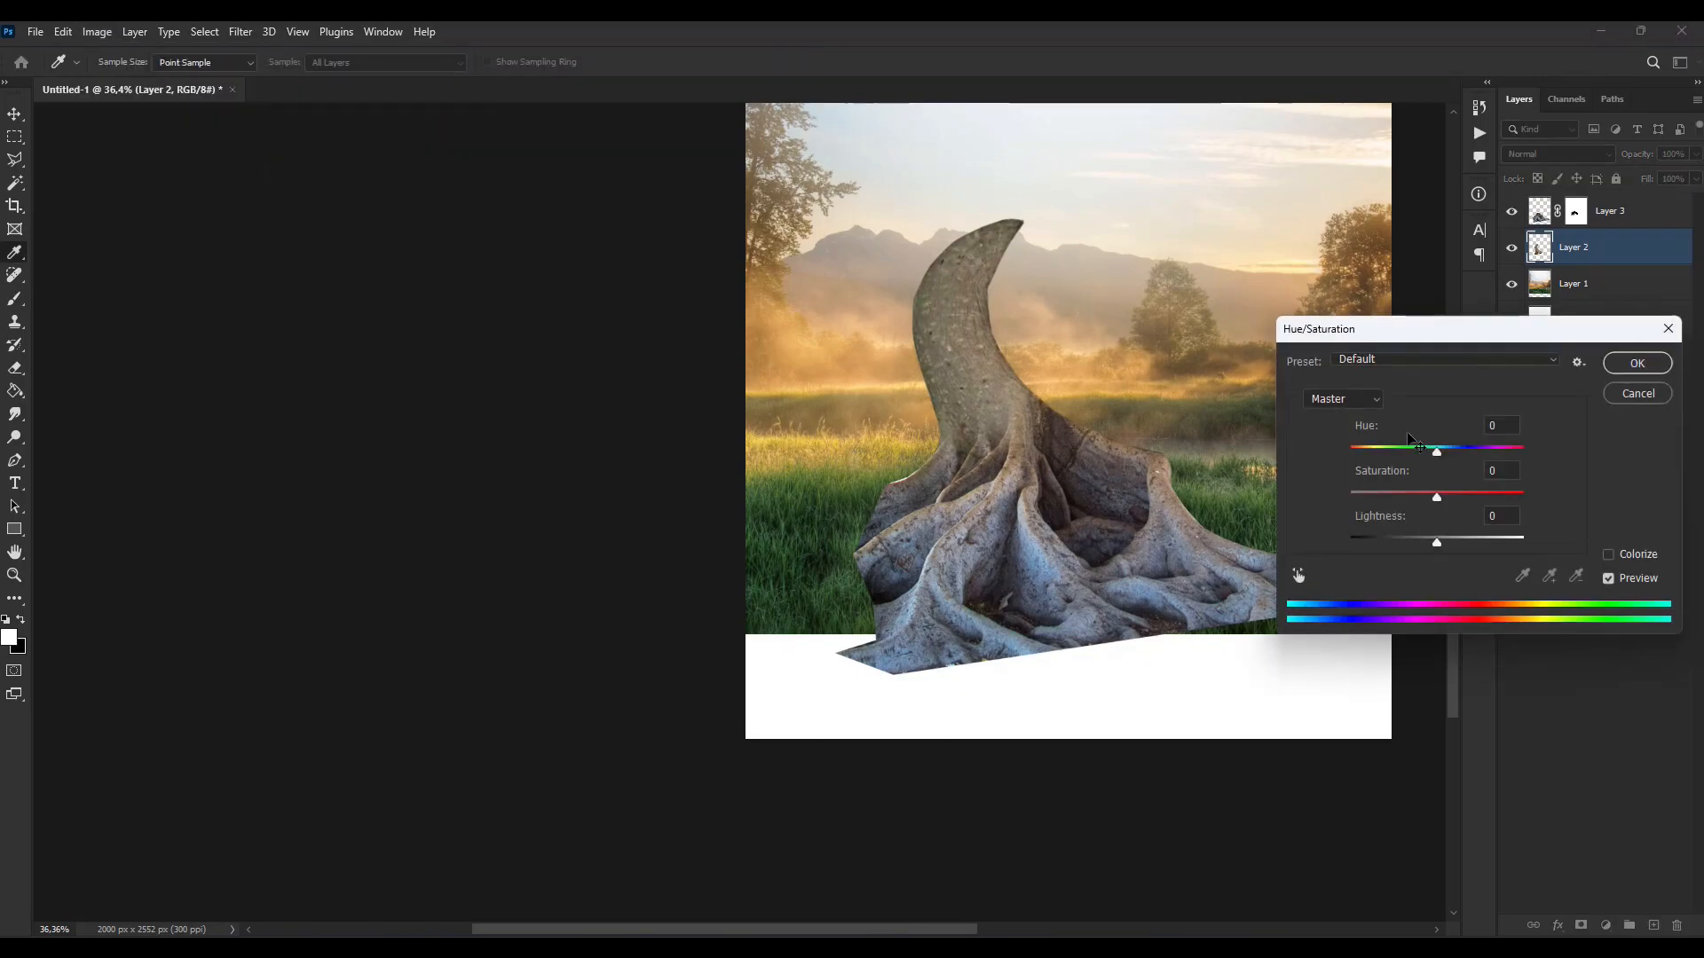
{"action": "left_click_drag", "start_coordinate": [1414, 493], "coordinate": [1394, 492]}
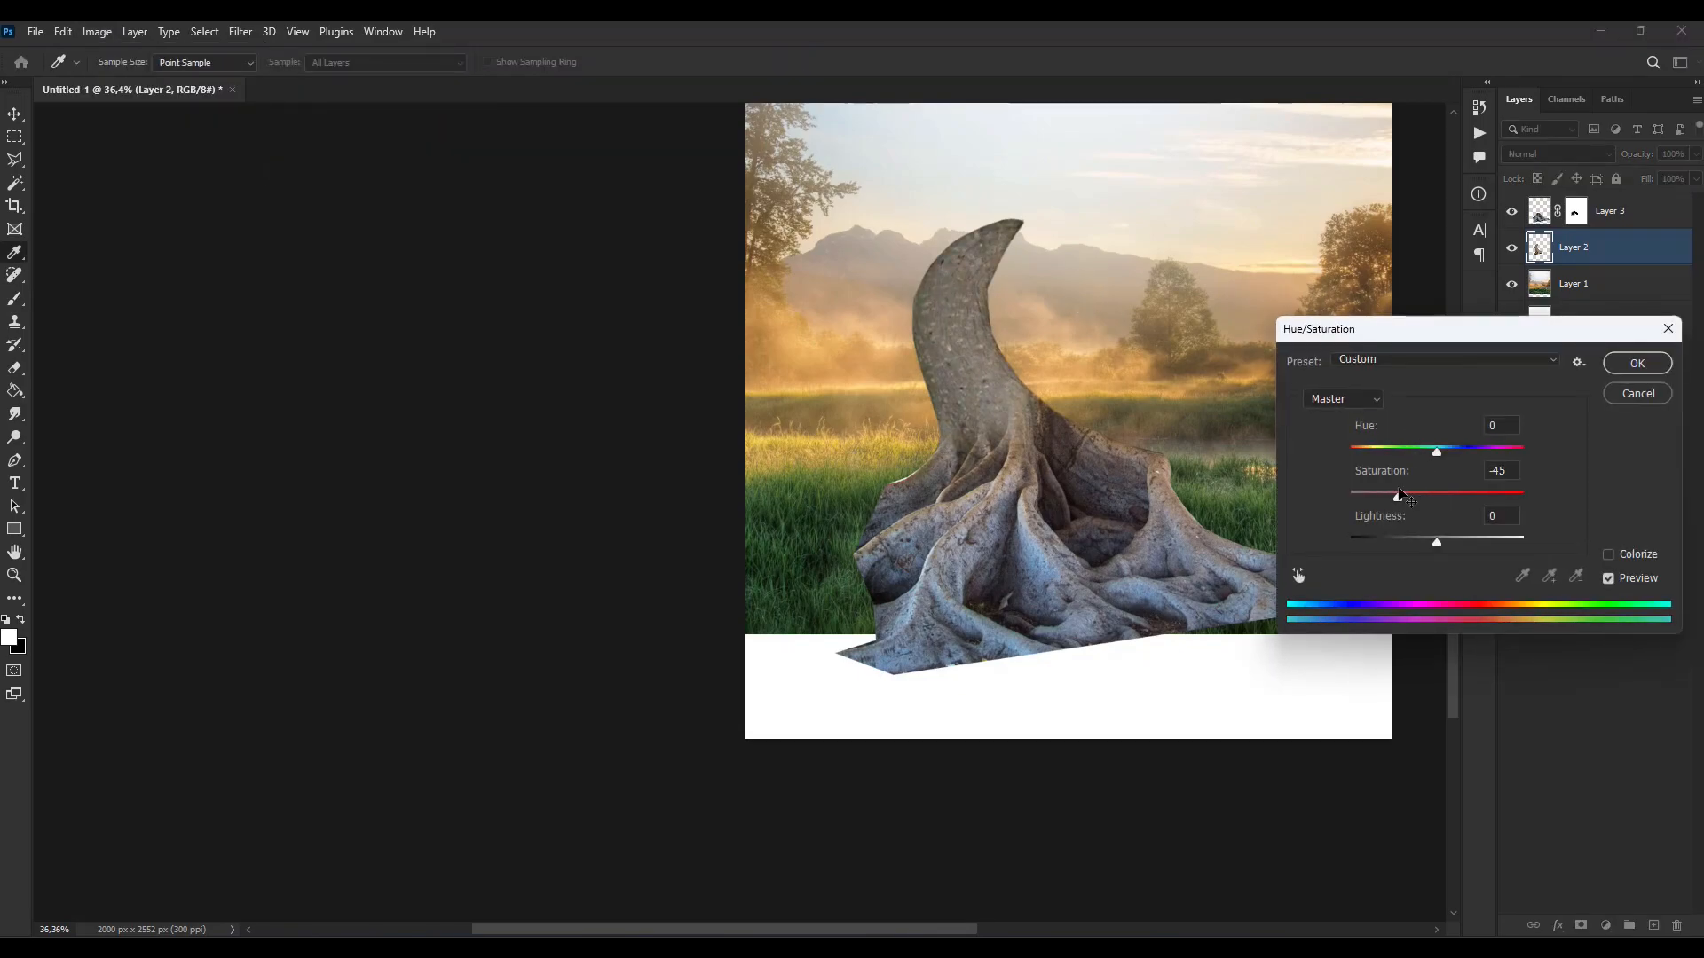
{"action": "key", "text": "Return"}
Step: Darken the trunk with an S-shaped RGB Curves adjustment, lowering the shadows at input 54 to output 37
{"action": "left_click", "coordinate": [97, 31]}
{"action": "mouse_move", "coordinate": [158, 82]}
{"action": "left_click", "coordinate": [306, 121]}
{"action": "left_click_drag", "start_coordinate": [1313, 244], "coordinate": [1350, 239]}
{"action": "left_click_drag", "start_coordinate": [1395, 426], "coordinate": [1427, 396]}
{"action": "left_click_drag", "start_coordinate": [1336, 493], "coordinate": [1327, 511]}
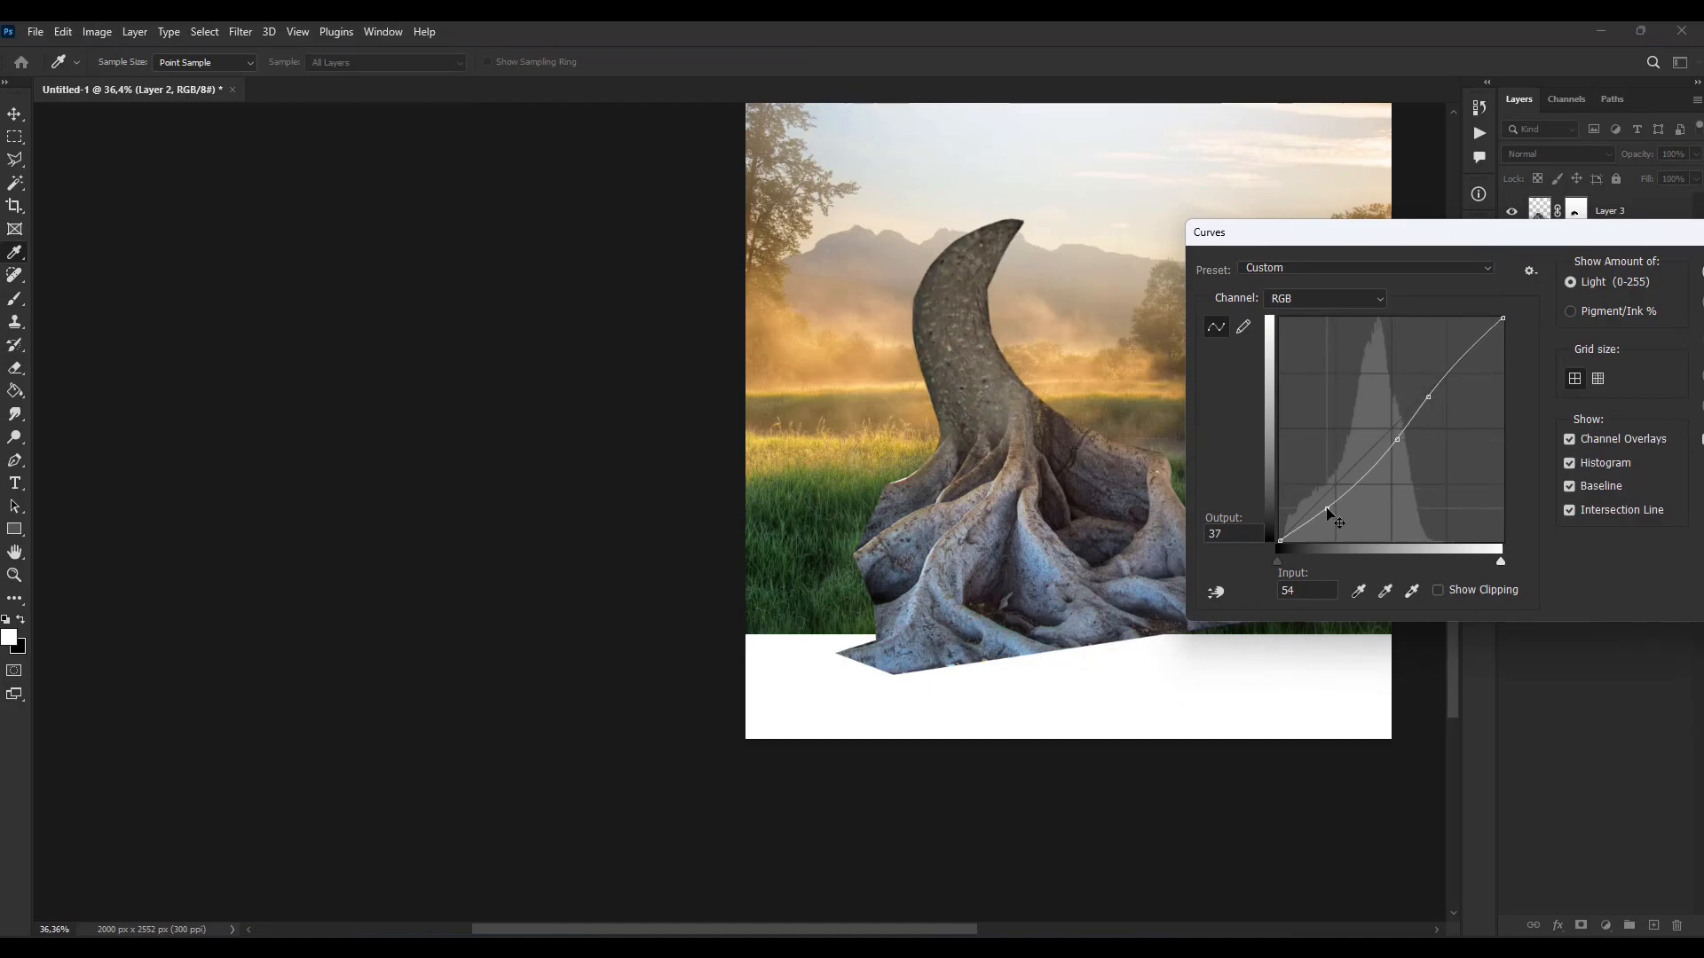
{"action": "left_click_drag", "start_coordinate": [1685, 240], "coordinate": [1544, 289]}
{"action": "left_click", "coordinate": [1601, 321]}
Step: Place the potted bonsai photo as a new layer above the roots
{"action": "scroll", "coordinate": [1114, 387], "scroll_direction": "down", "scroll_amount": 2}
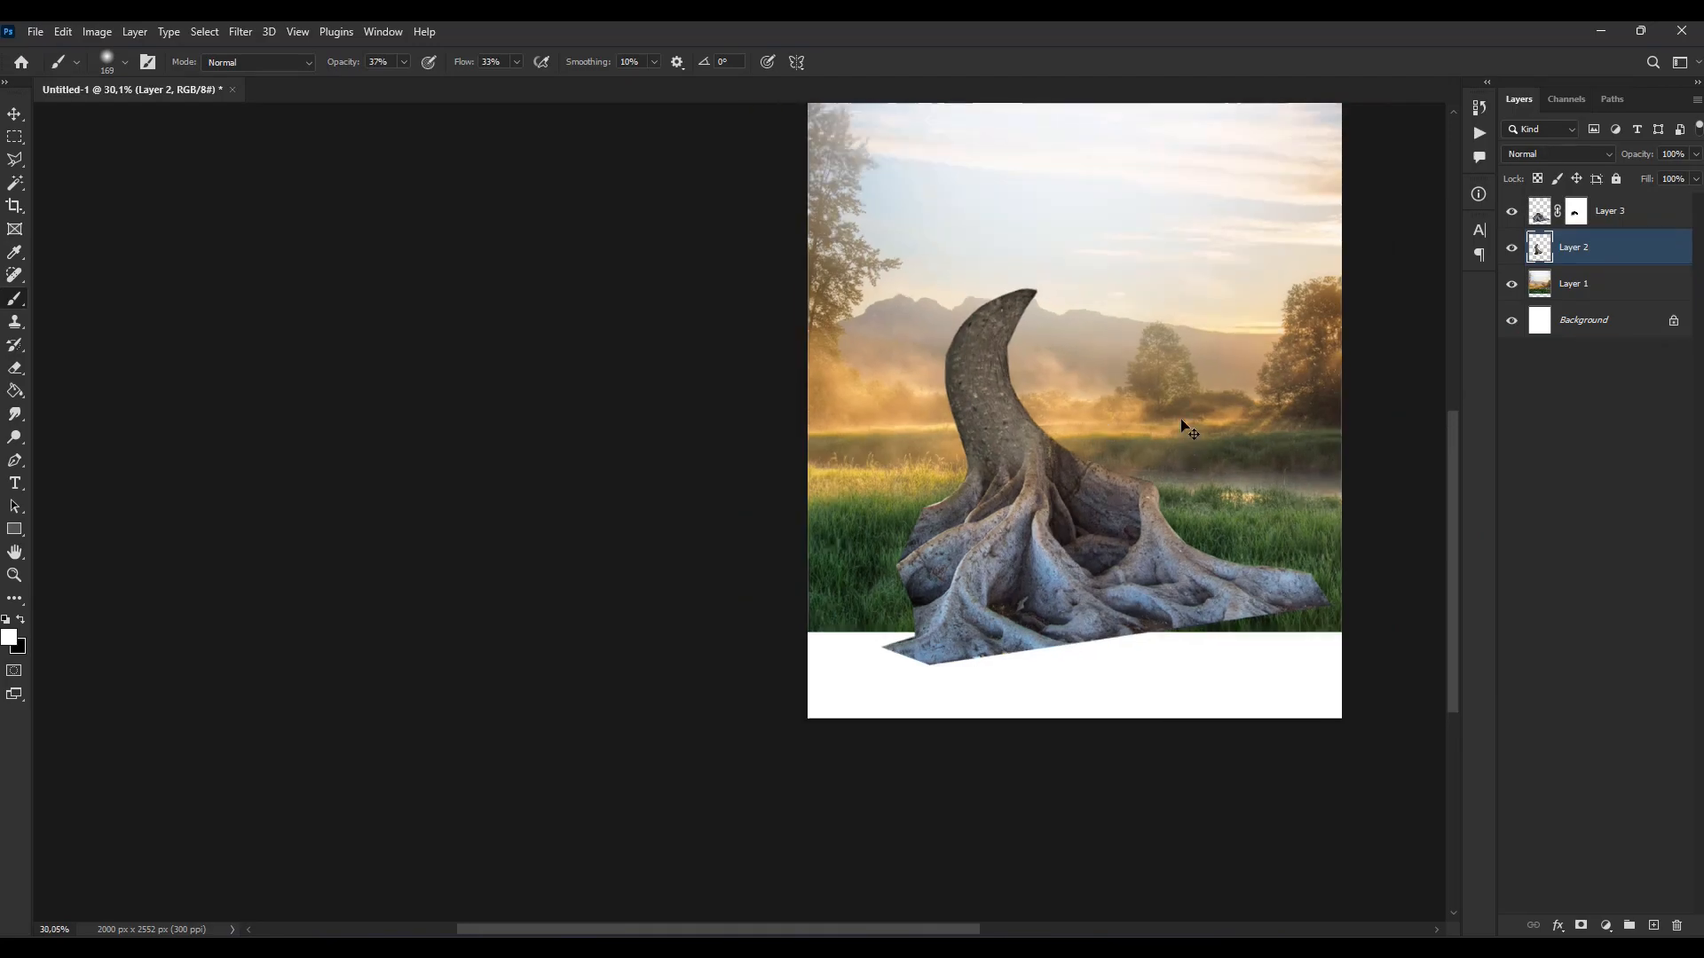
{"action": "scroll", "coordinate": [1187, 427], "scroll_direction": "up", "scroll_amount": 1}
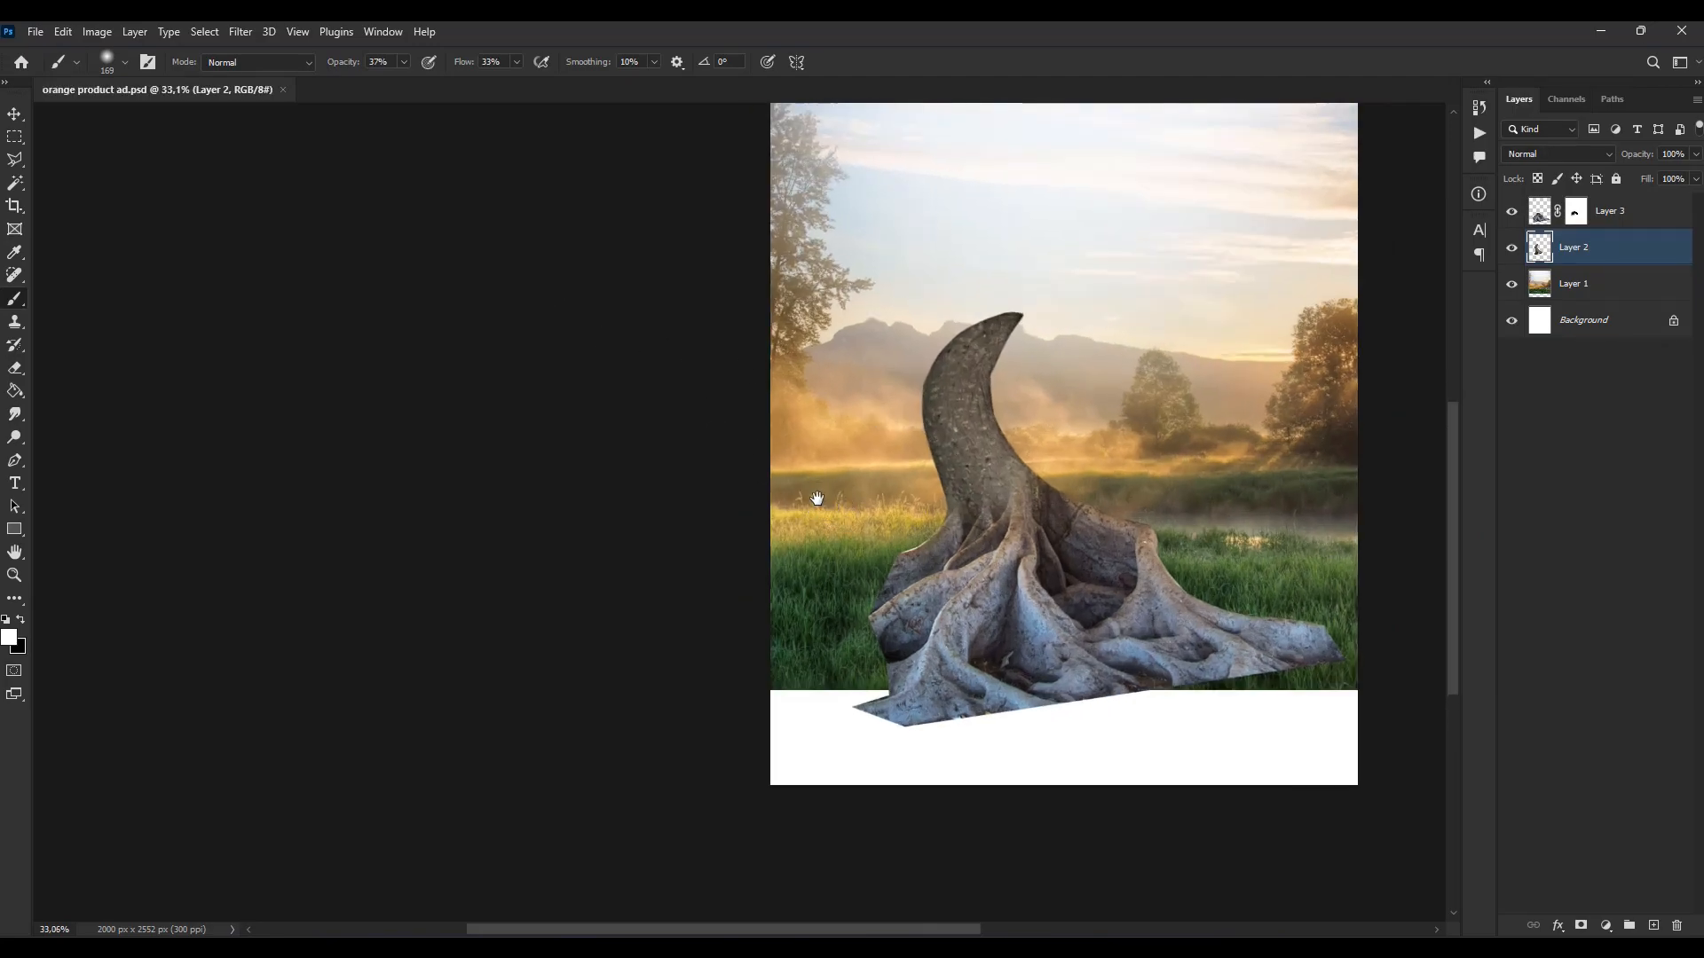
{"action": "left_click_drag", "start_coordinate": [817, 494], "coordinate": [600, 556]}
{"action": "scroll", "coordinate": [669, 544], "scroll_direction": "down", "scroll_amount": 2}
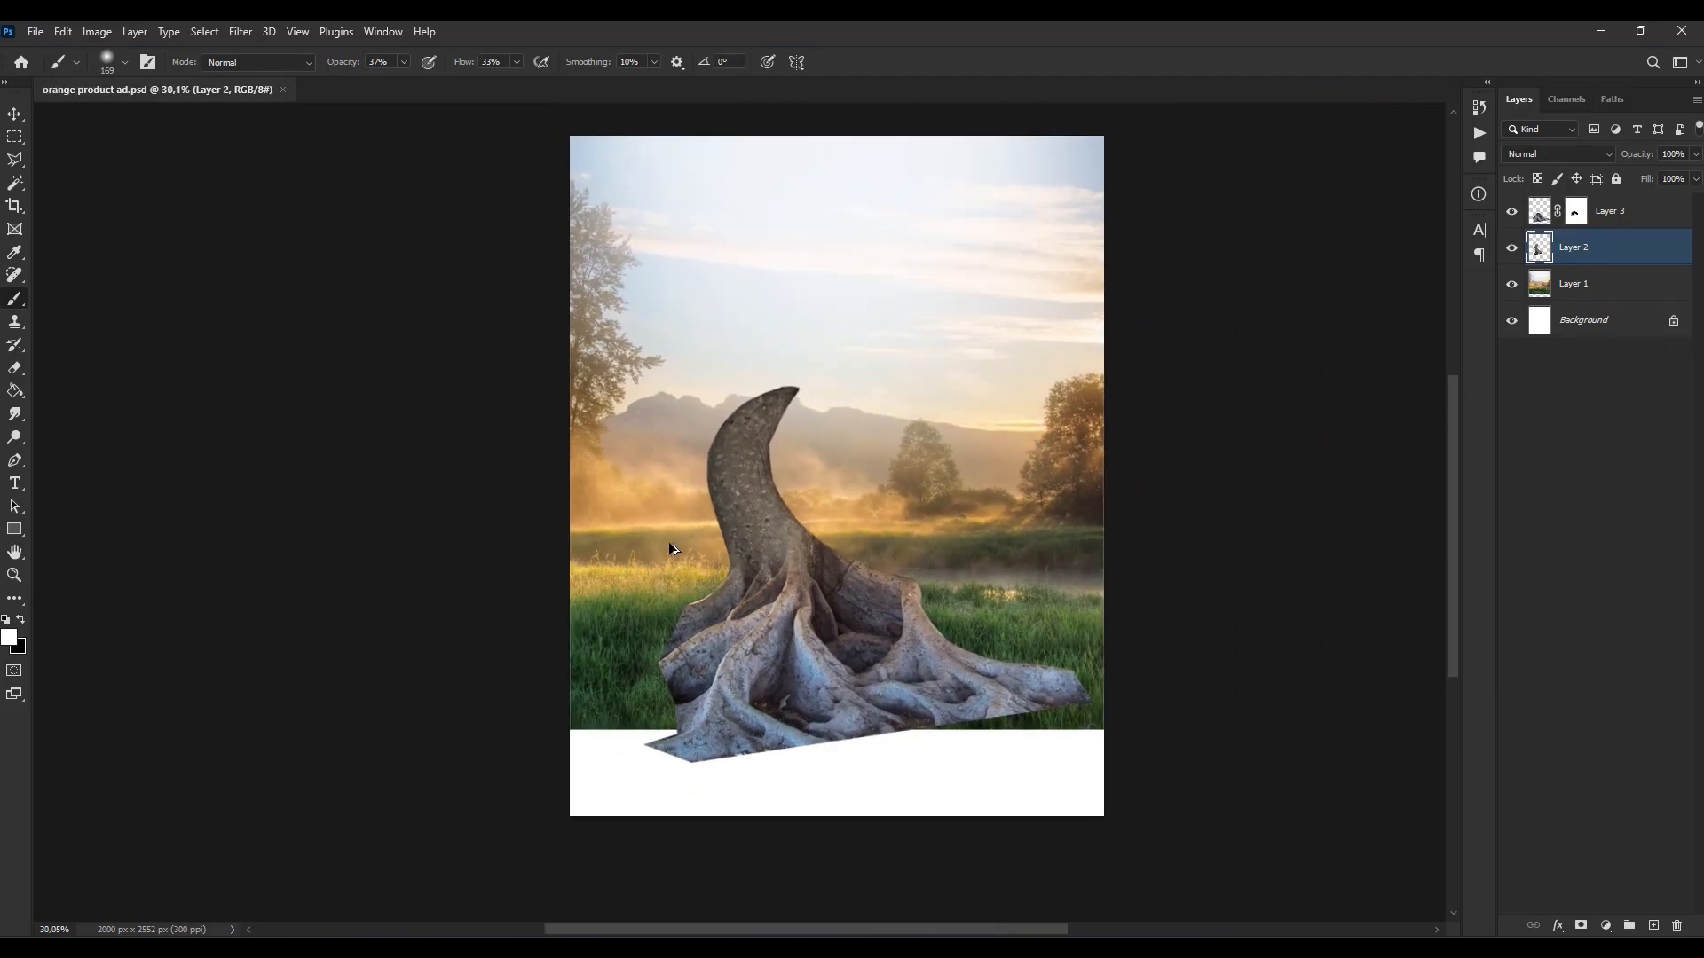
{"action": "scroll", "coordinate": [717, 541], "scroll_direction": "up", "scroll_amount": 3}
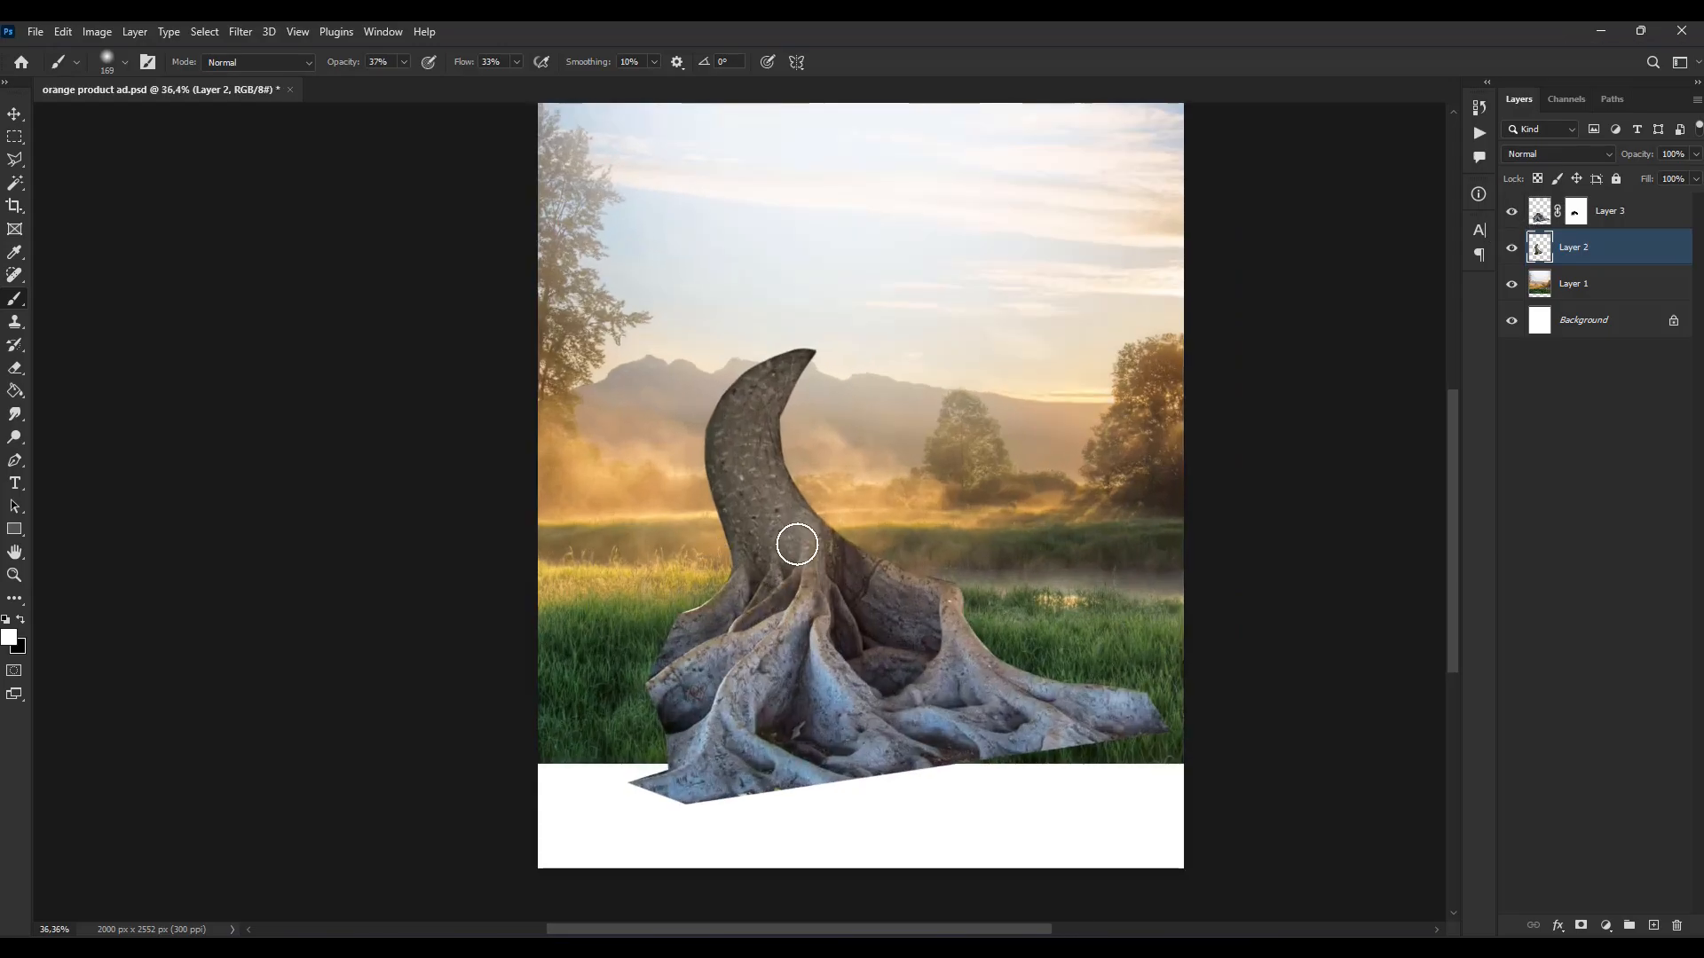
{"action": "left_click", "coordinate": [886, 937]}
{"action": "left_click_drag", "start_coordinate": [1580, 408], "coordinate": [871, 534]}
{"action": "key", "text": "Return"}
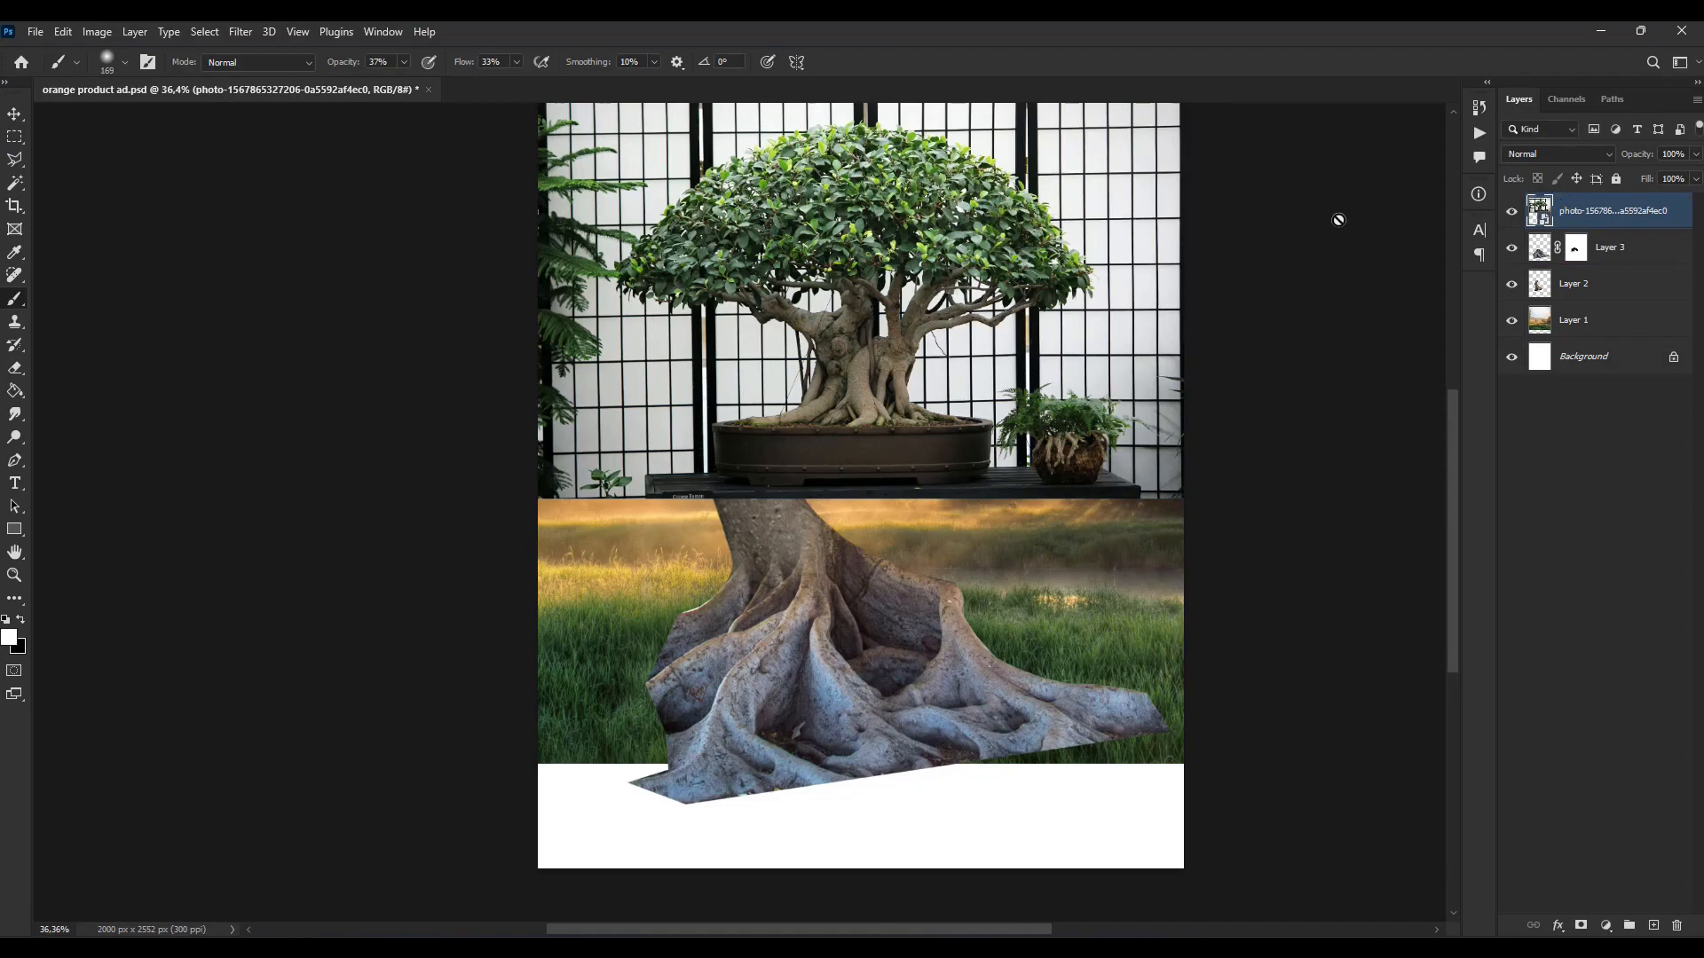
Step: Trace the bonsai's two long lower right-hand branches with the Polygonal Lasso and close the selection
{"action": "key", "text": "l"}
{"action": "scroll", "coordinate": [897, 364], "scroll_direction": "up", "scroll_amount": 5}
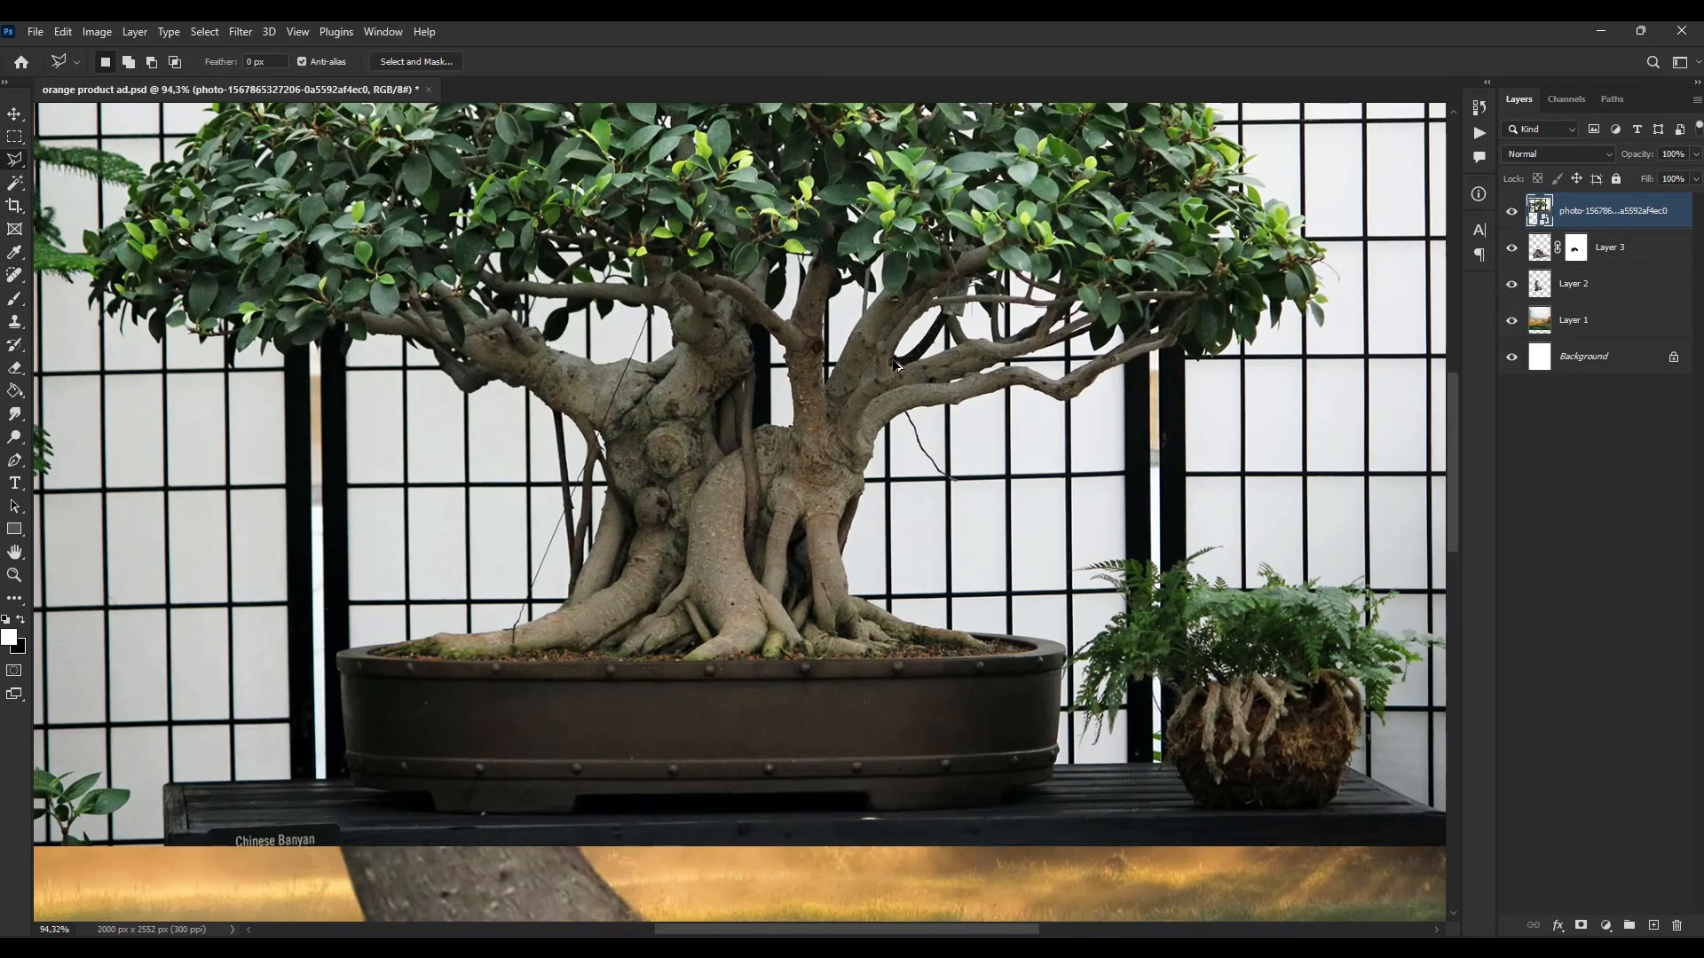
{"action": "scroll", "coordinate": [932, 333], "scroll_direction": "up", "scroll_amount": 5}
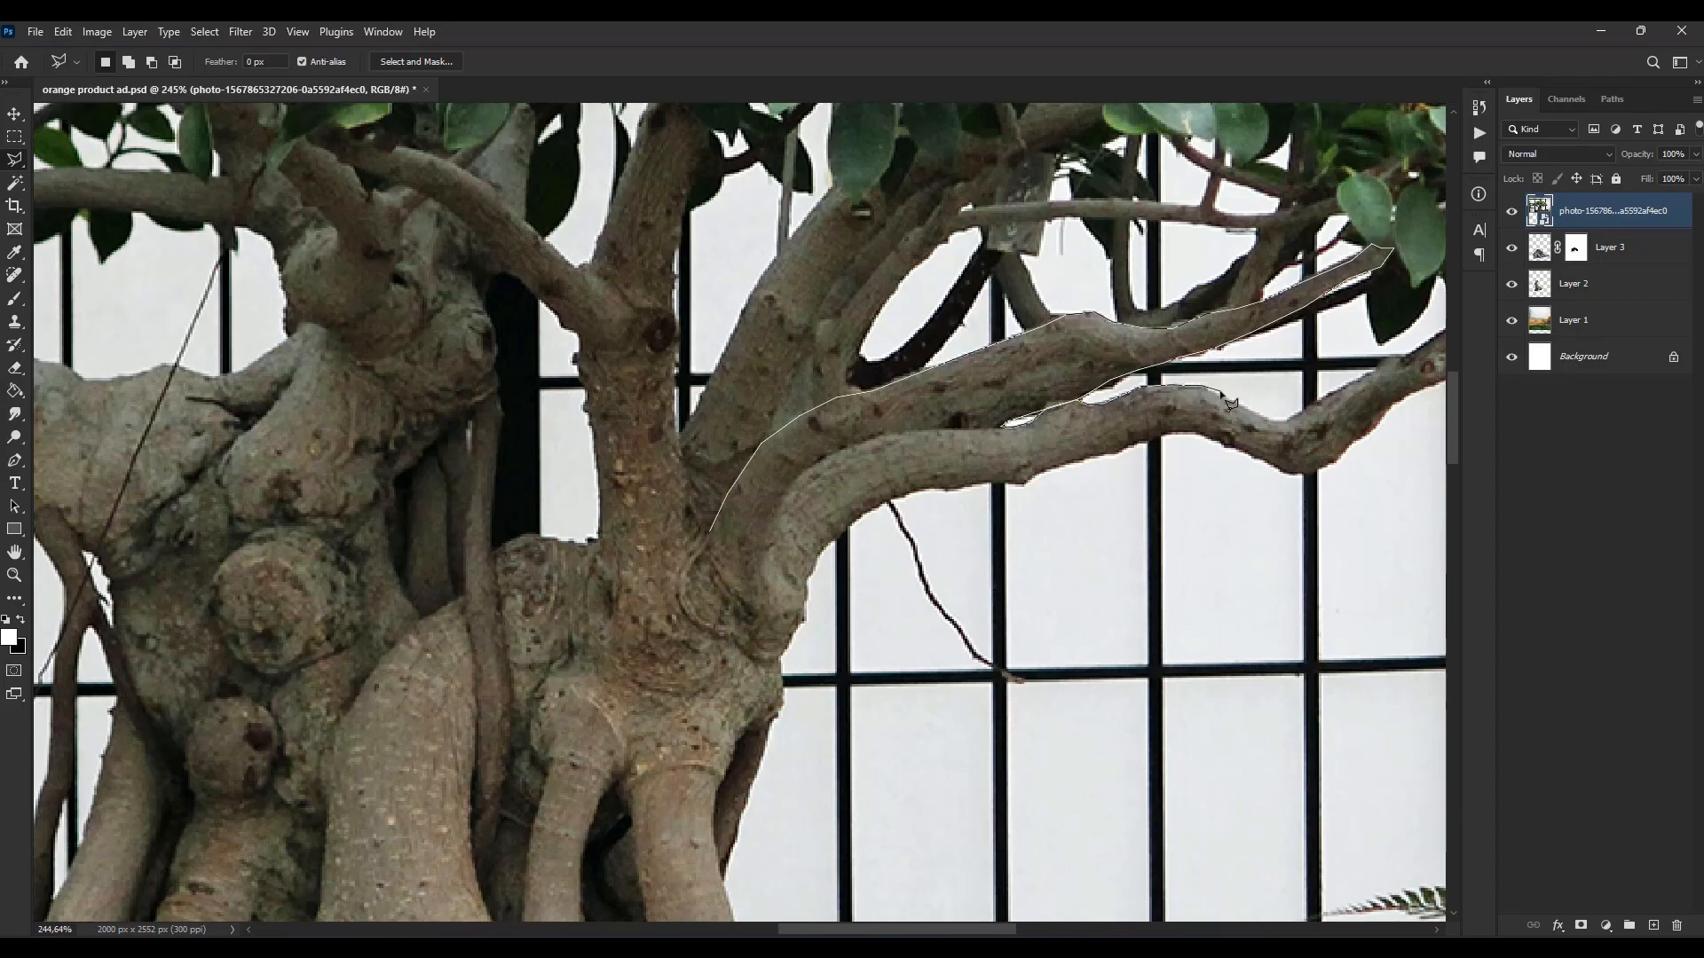
{"action": "left_click_drag", "start_coordinate": [1359, 379], "coordinate": [976, 479]}
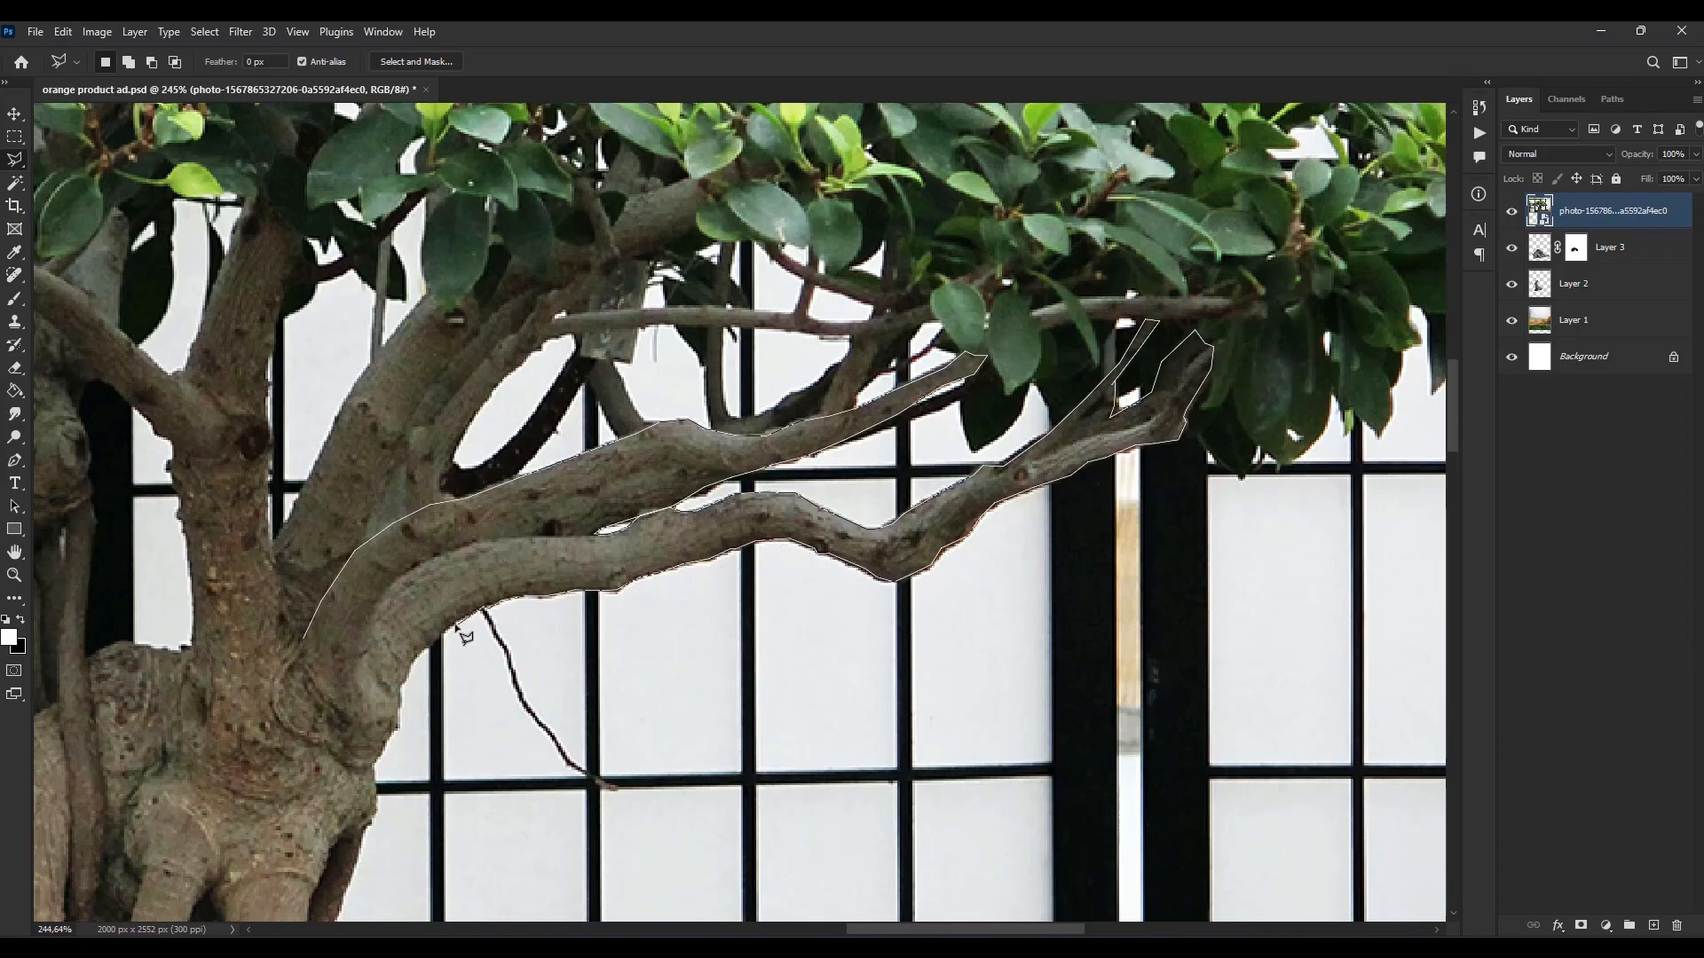
{"action": "left_click", "coordinate": [300, 699]}
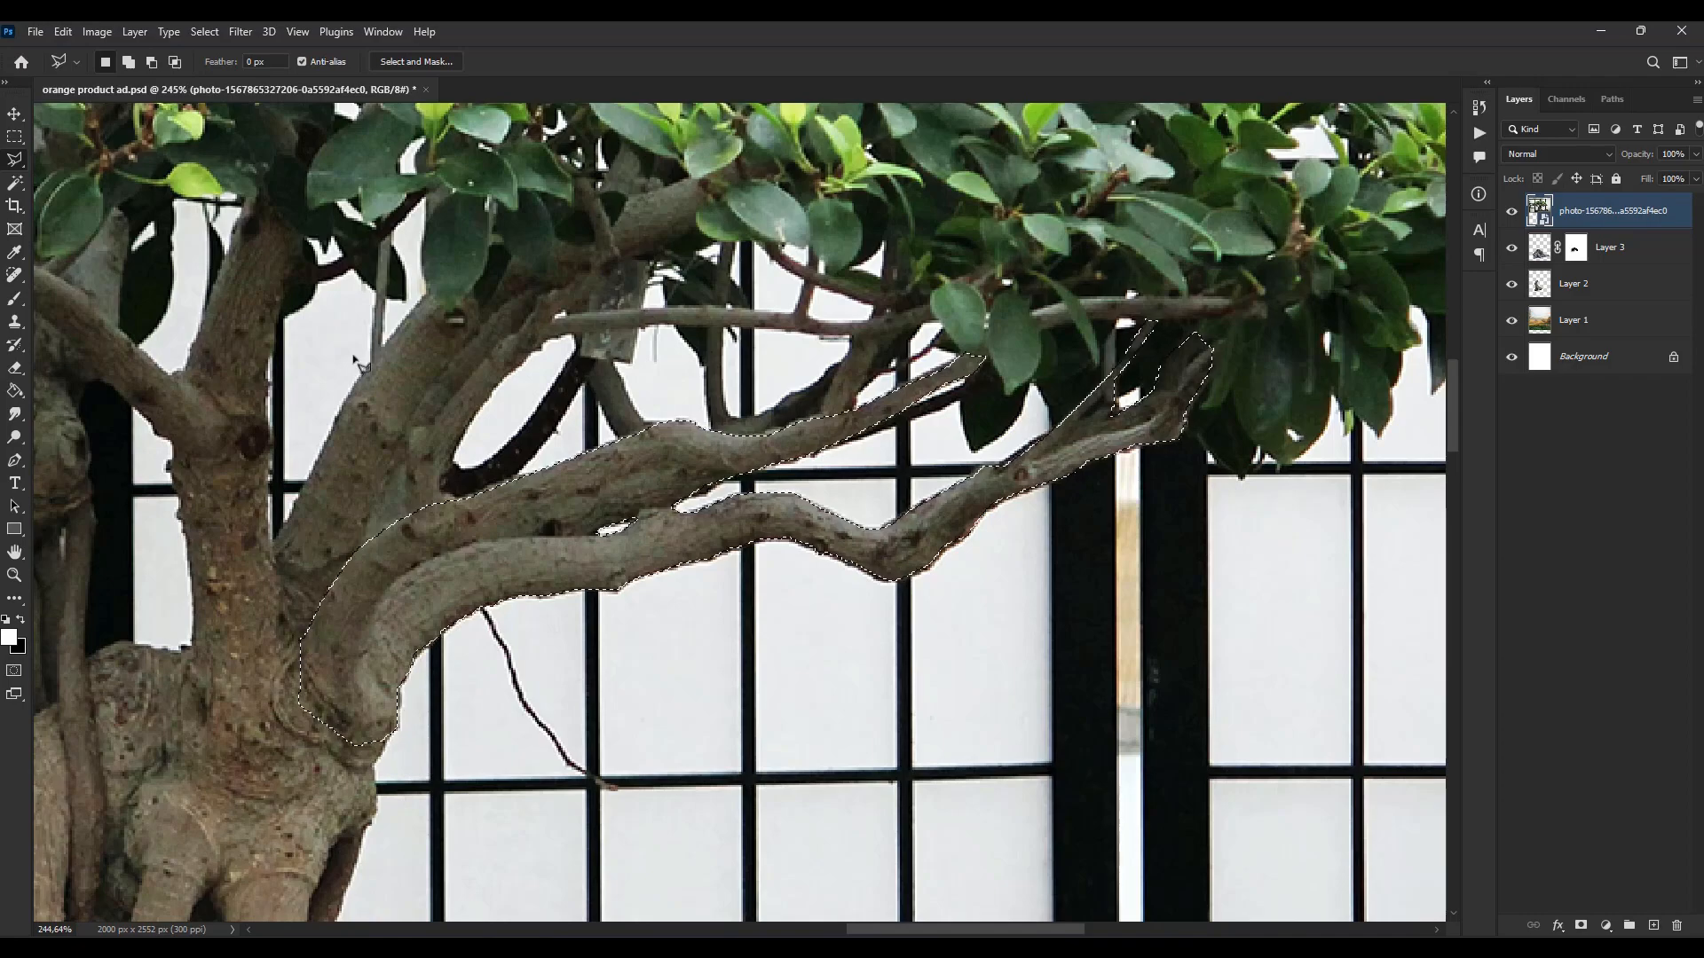
Step: Smooth the branch selection by 1 pixel and mask the bonsai photo to it
{"action": "left_click", "coordinate": [205, 31]}
{"action": "mouse_move", "coordinate": [243, 302]}
{"action": "left_click", "coordinate": [399, 319]}
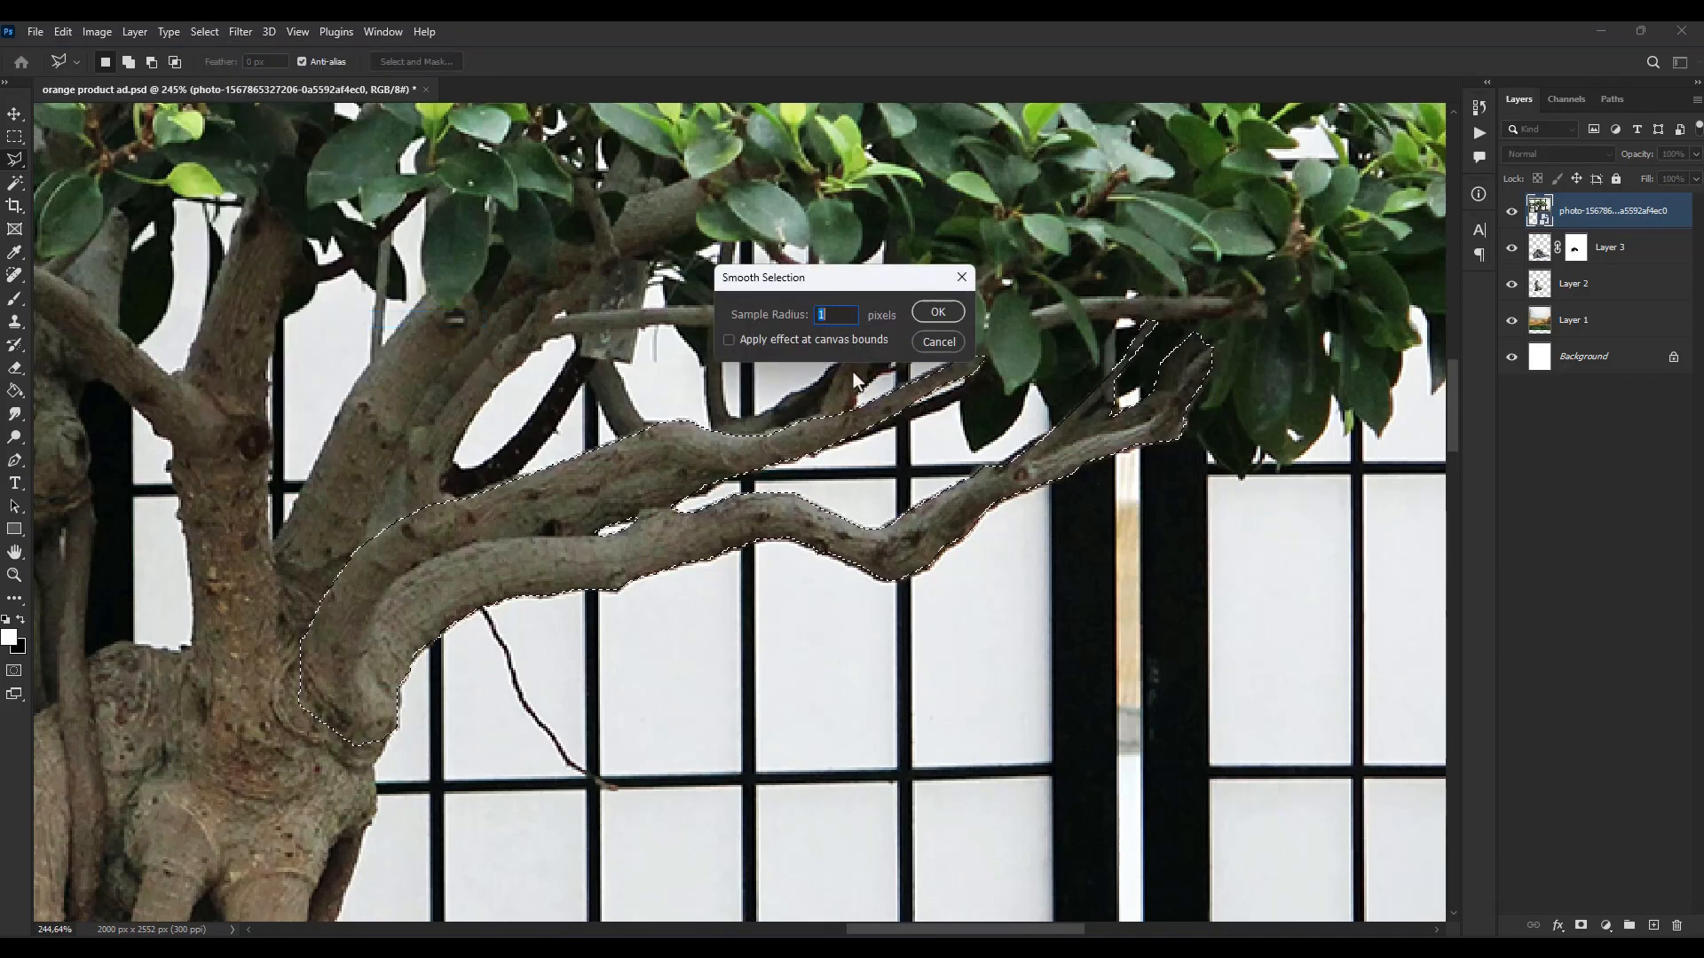
{"action": "left_click", "coordinate": [928, 315]}
{"action": "left_click", "coordinate": [1580, 925]}
Step: Move the cut-out branch up and enlarge it in the sky above the trunk
{"action": "scroll", "coordinate": [946, 567], "scroll_direction": "down", "scroll_amount": 8}
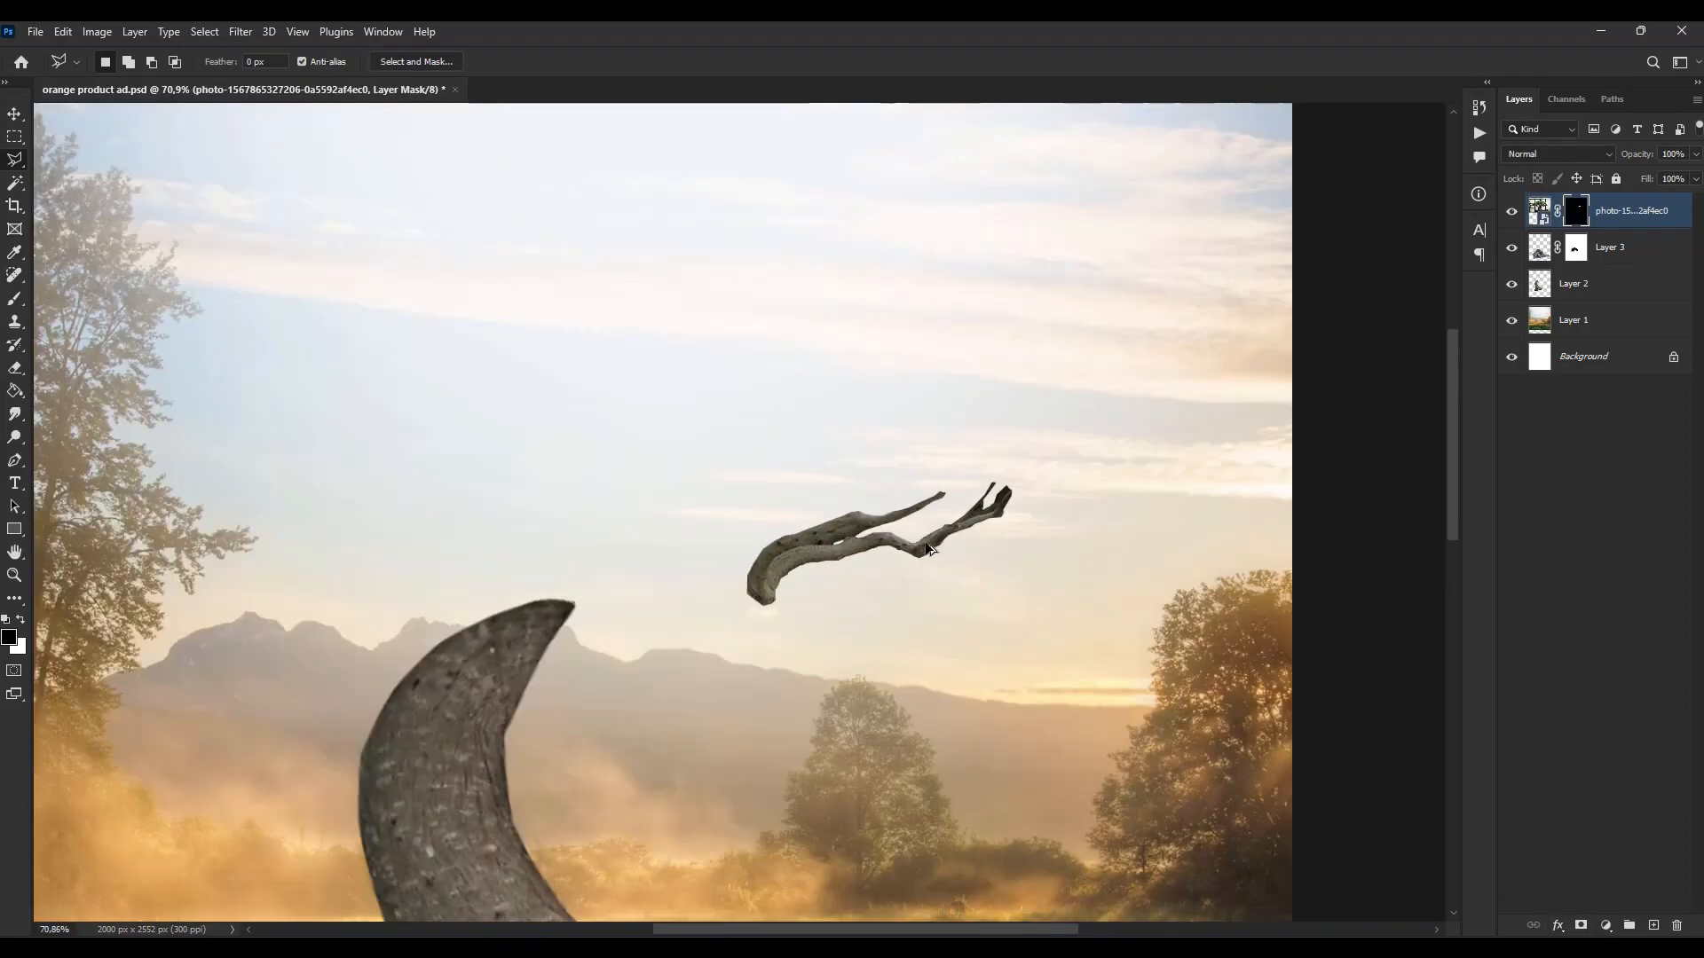
{"action": "key", "text": "ctrl+t"}
{"action": "left_click_drag", "start_coordinate": [855, 533], "coordinate": [803, 450]}
{"action": "key", "text": "Return"}
{"action": "key", "text": "ctrl+t"}
{"action": "scroll", "coordinate": [926, 571], "scroll_direction": "down", "scroll_amount": 6}
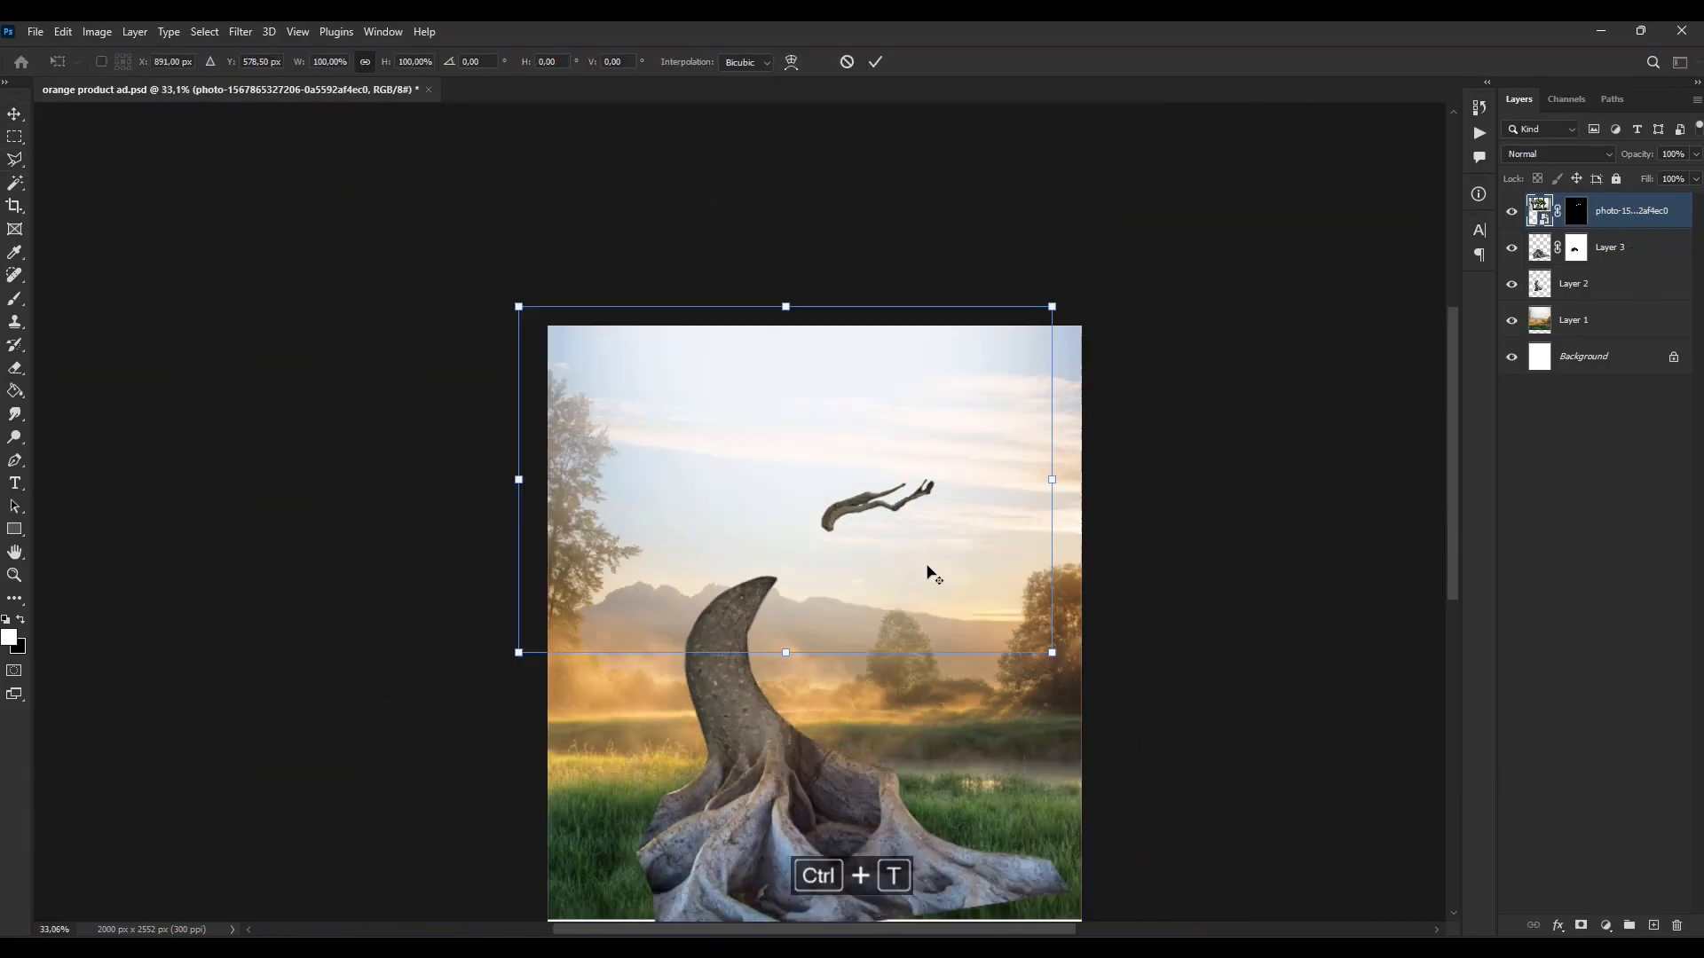
{"action": "left_click_drag", "start_coordinate": [1053, 650], "coordinate": [1151, 717]}
{"action": "mouse_move", "coordinate": [1121, 618]}
{"action": "left_mouse_down"}
{"action": "mouse_move", "coordinate": [1117, 575]}
{"action": "mouse_move", "coordinate": [1128, 590]}
{"action": "left_mouse_up"}
{"action": "left_click", "coordinate": [14, 114]}
Step: Scale the trunk and roots layers together to about 70% within the meadow
{"action": "scroll", "coordinate": [706, 439], "scroll_direction": "down", "scroll_amount": 2}
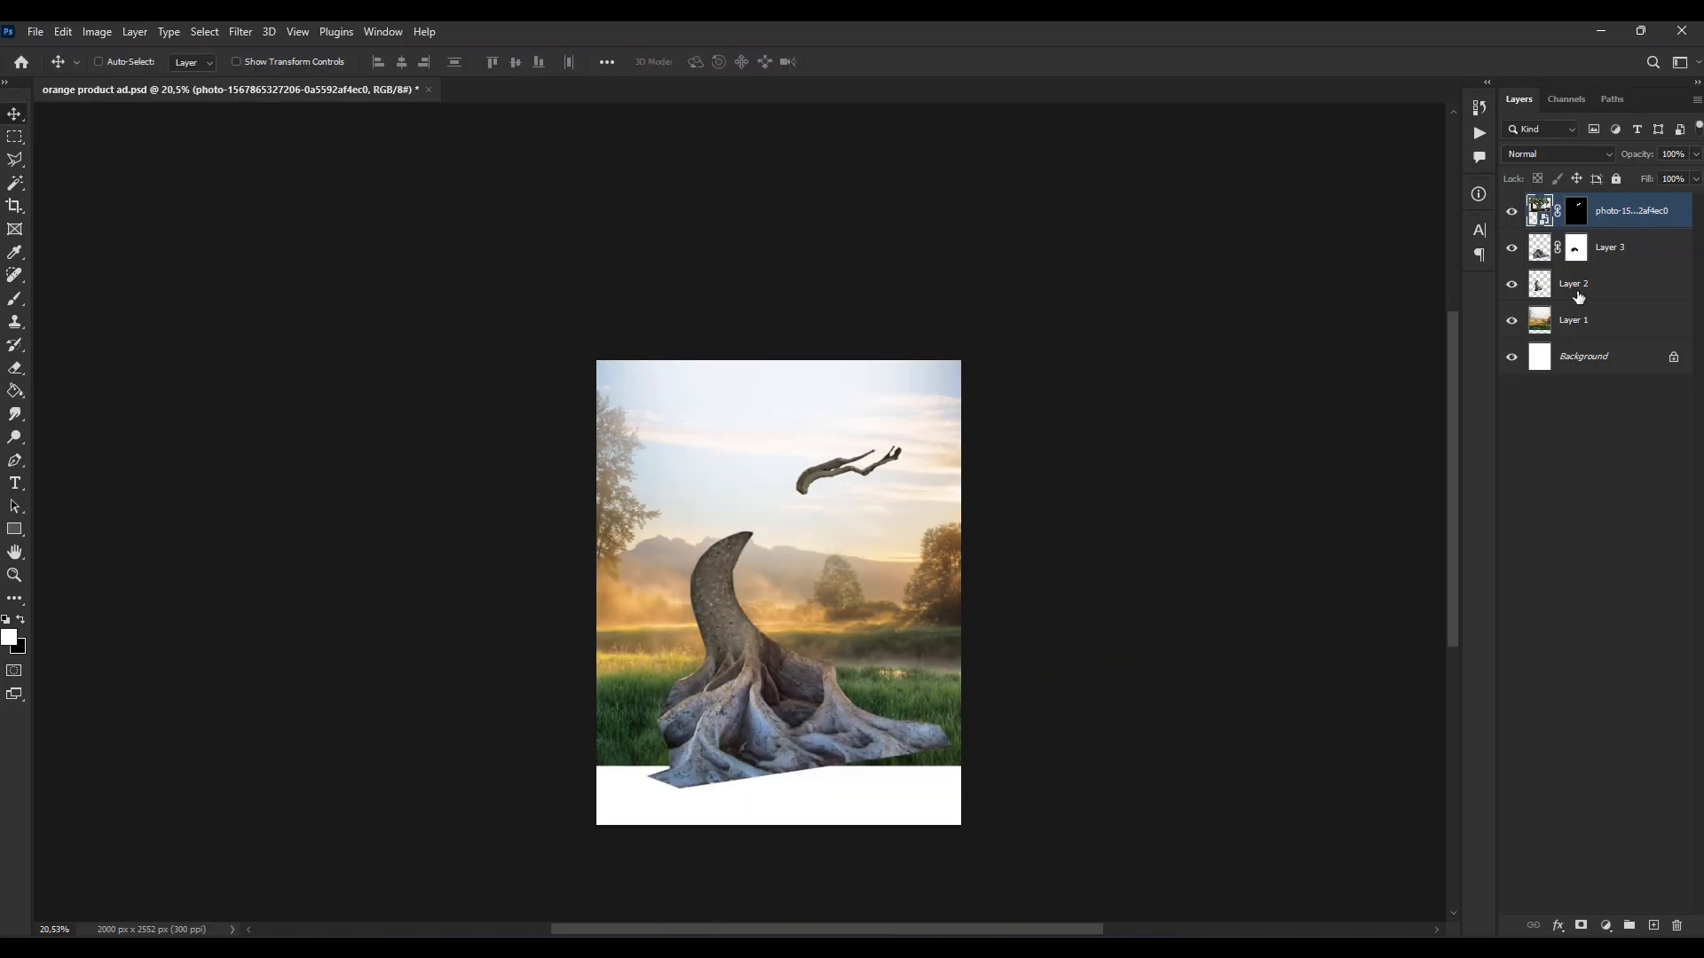
{"action": "left_click", "coordinate": [1624, 285]}
{"action": "left_click", "coordinate": [1627, 252], "text": "shift"}
{"action": "key", "text": "ctrl+t"}
{"action": "left_click_drag", "start_coordinate": [906, 563], "coordinate": [904, 564]}
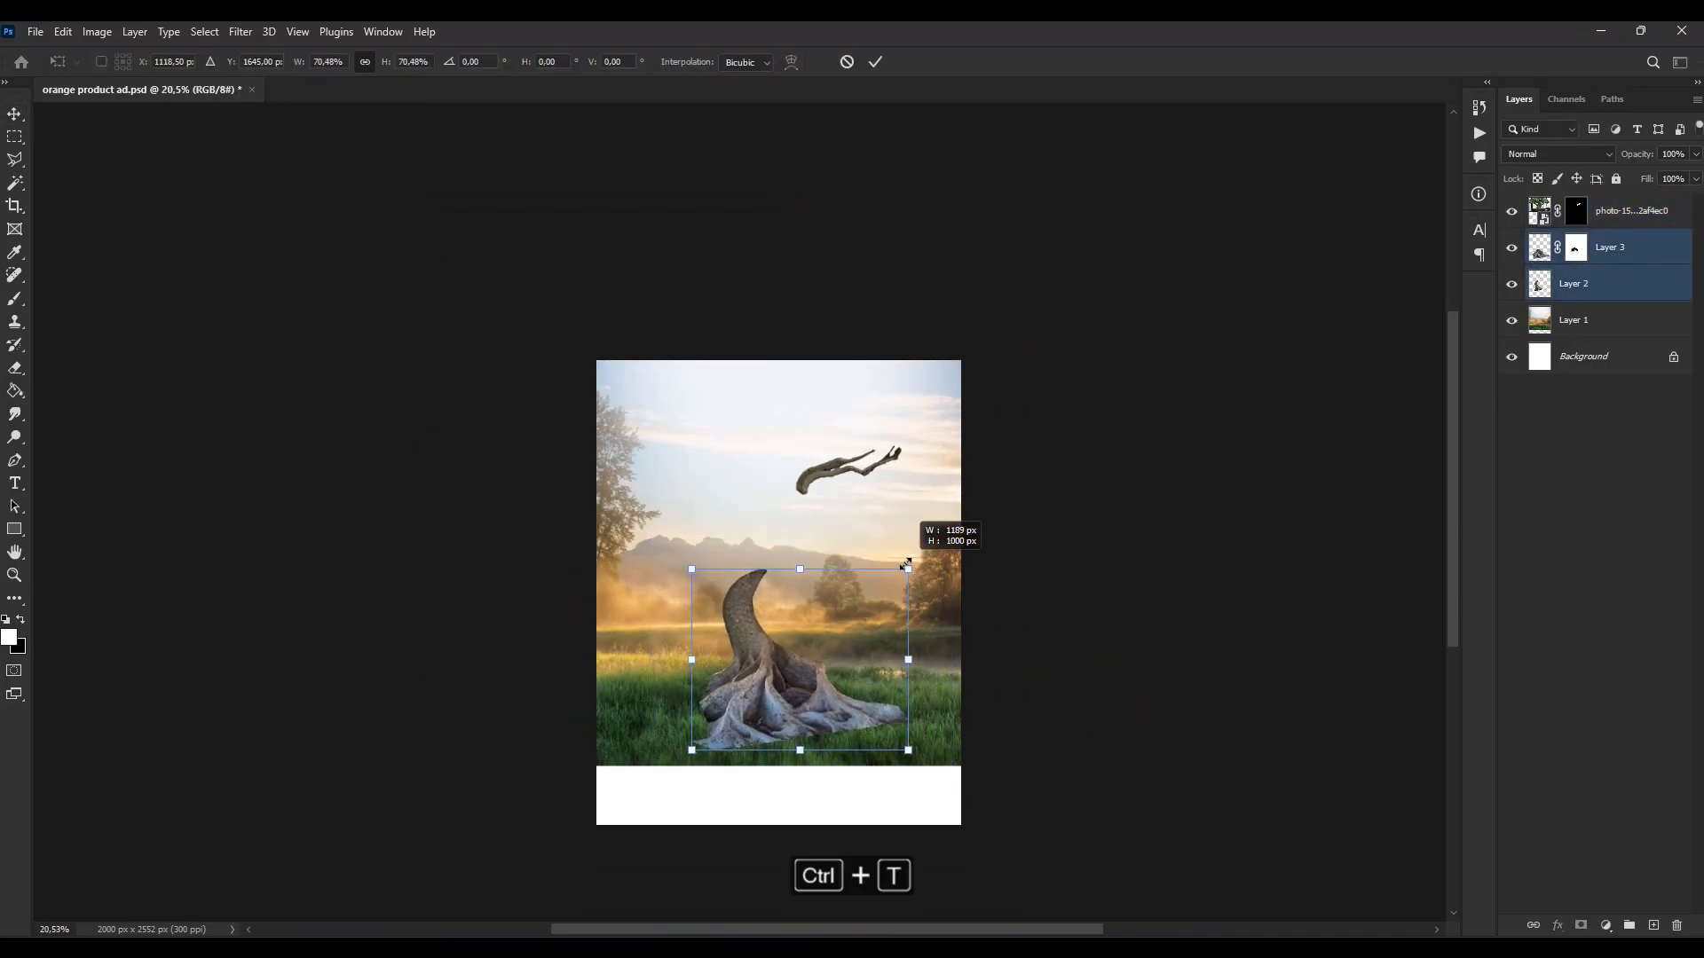
{"action": "left_click", "coordinate": [17, 115]}
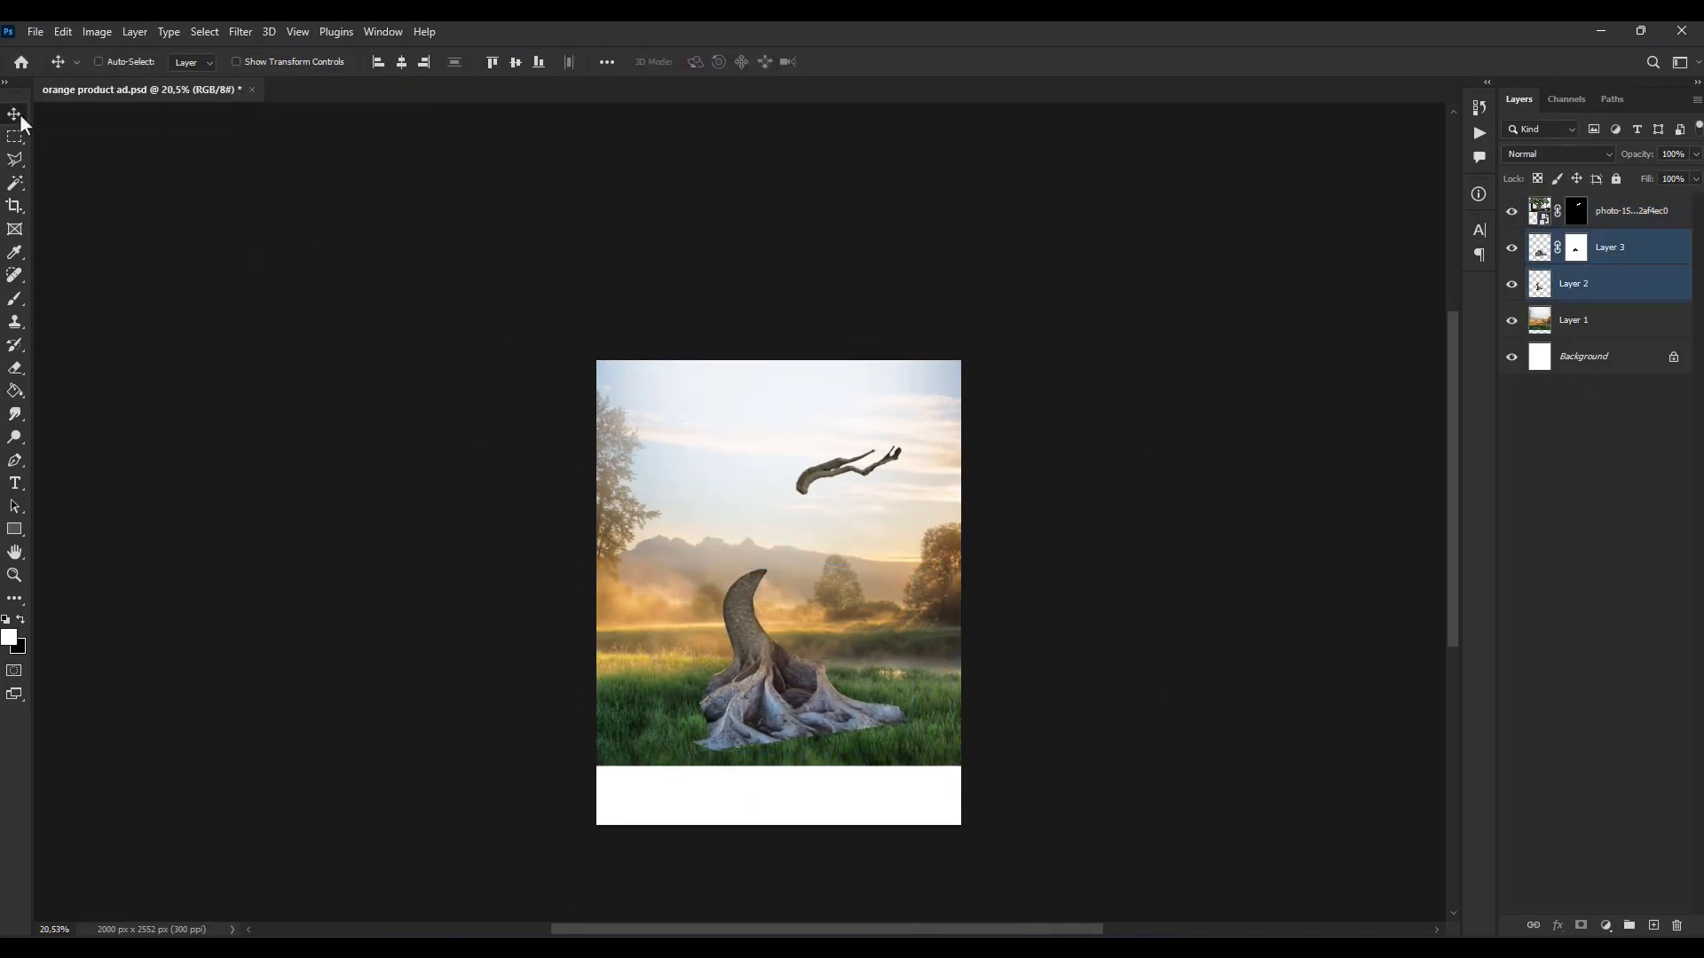
Step: Shrink the trunk and roots slightly more and shift them down and to the left on the grass
{"action": "key", "text": "ctrl+t"}
{"action": "left_click_drag", "start_coordinate": [911, 573], "coordinate": [897, 583]}
{"action": "key", "text": "Return"}
{"action": "scroll", "coordinate": [710, 590], "scroll_direction": "up", "scroll_amount": 3}
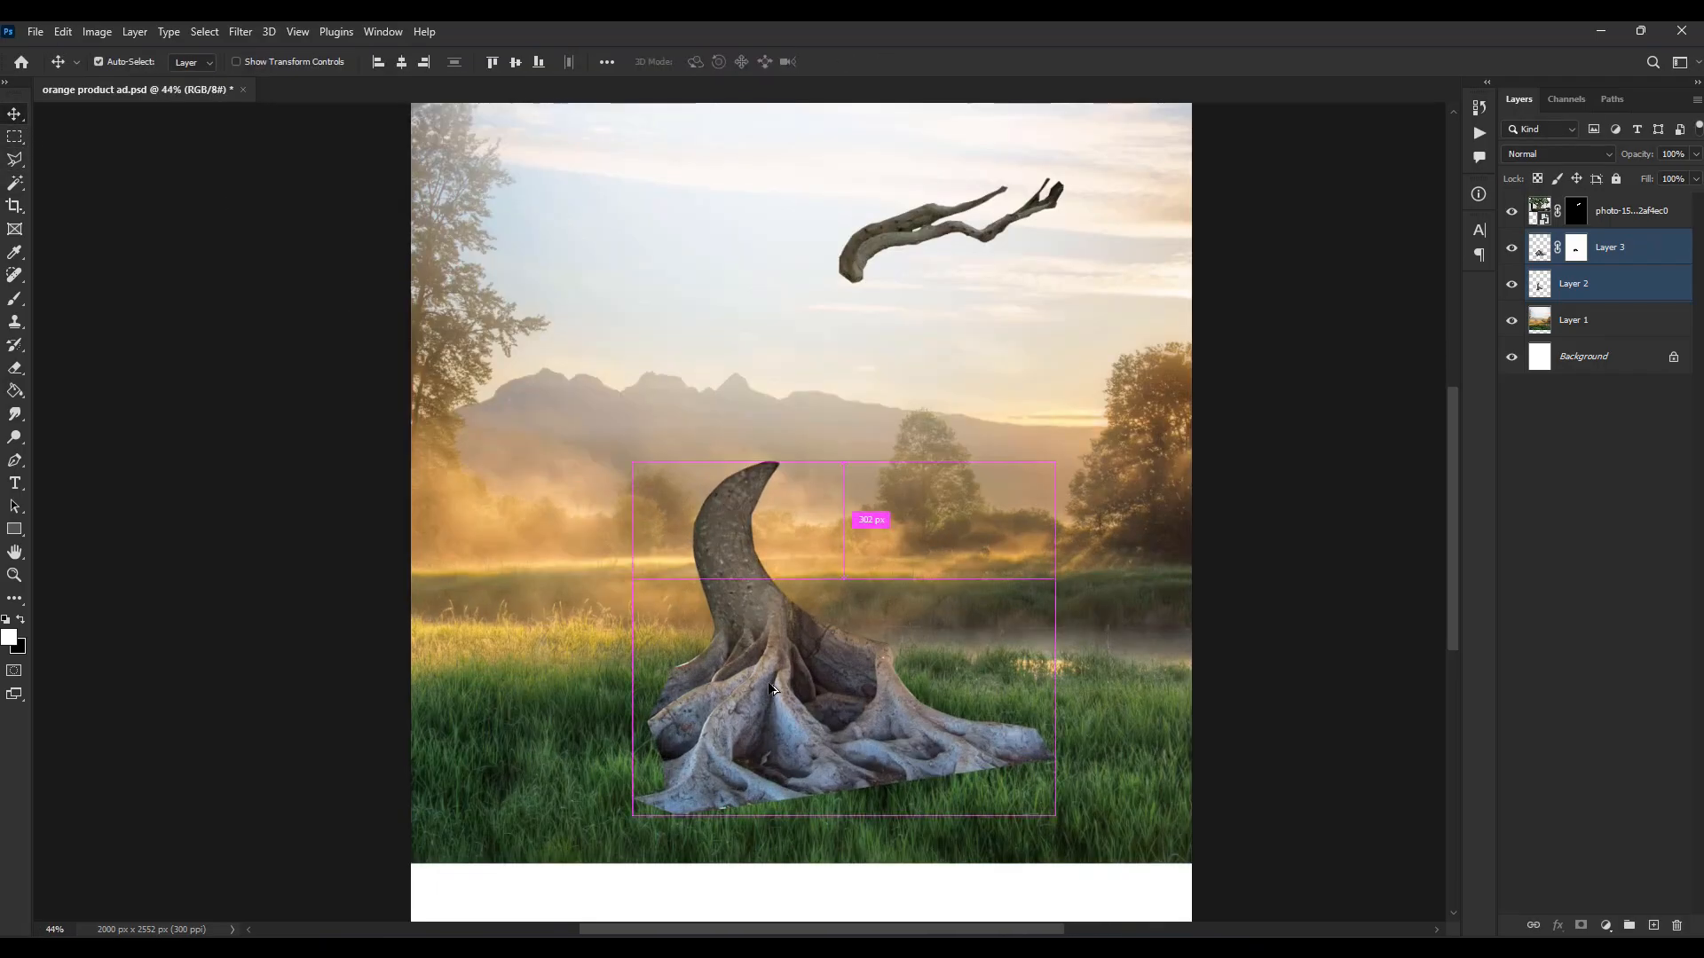
{"action": "key", "text": "ctrl+t"}
{"action": "left_click_drag", "start_coordinate": [800, 688], "coordinate": [786, 695]}
{"action": "key", "text": "Return"}
{"action": "scroll", "coordinate": [724, 497], "scroll_direction": "down", "scroll_amount": 1}
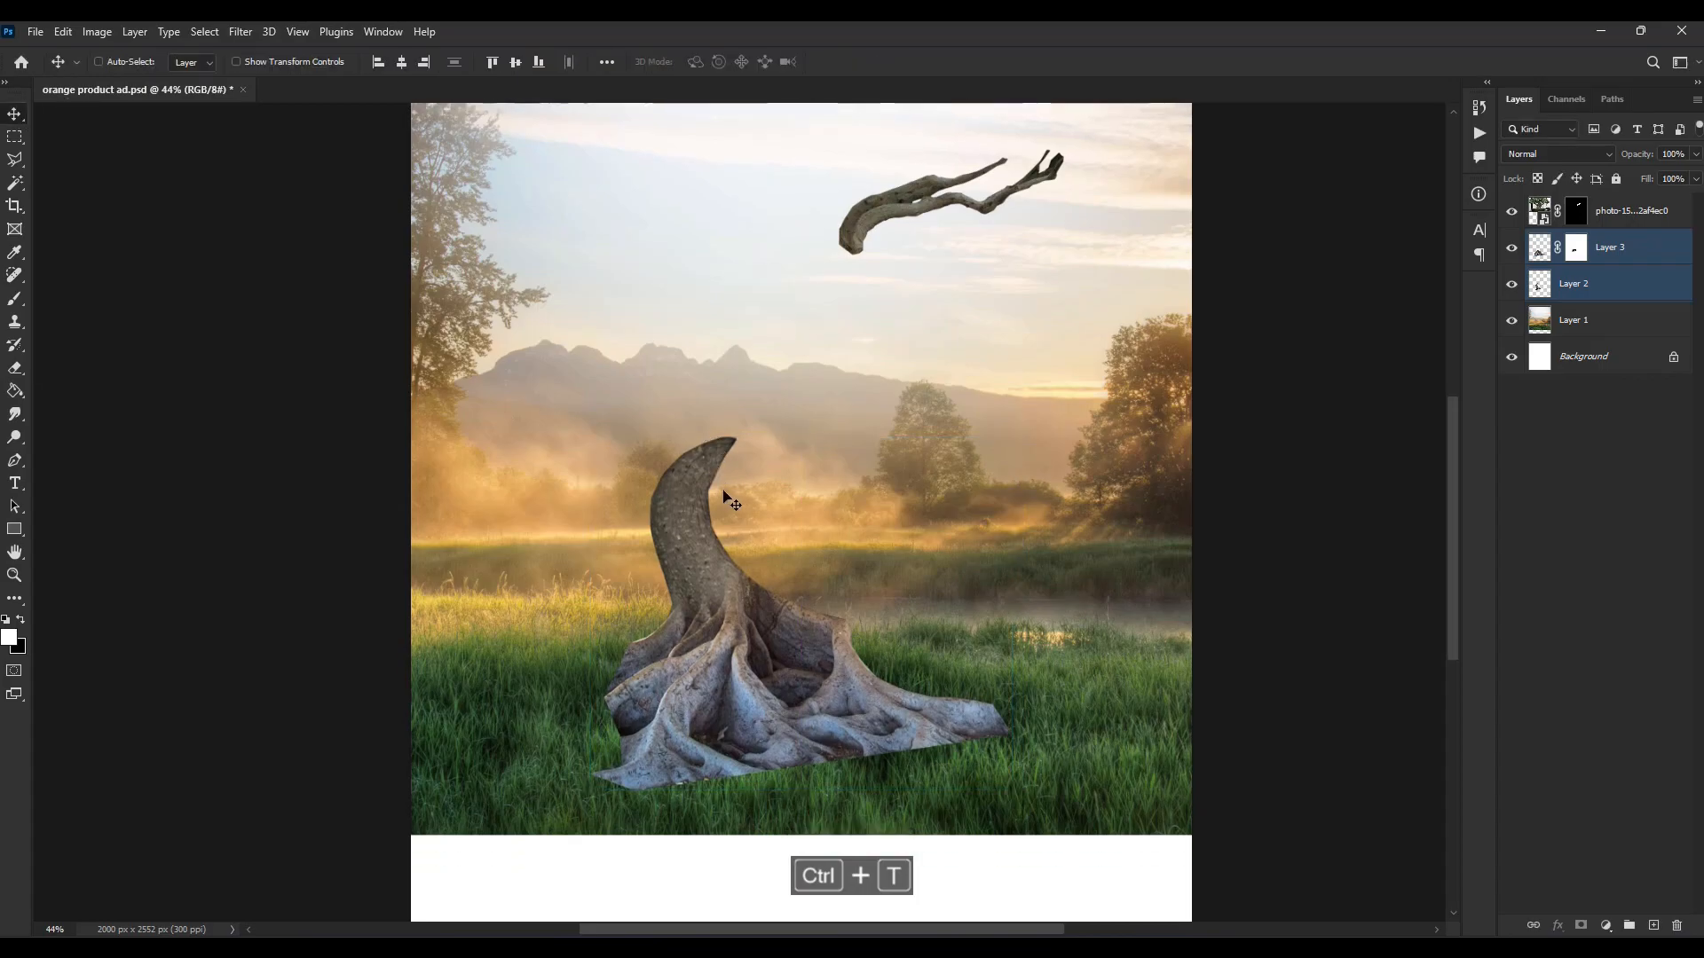
{"action": "left_click", "coordinate": [856, 909]}
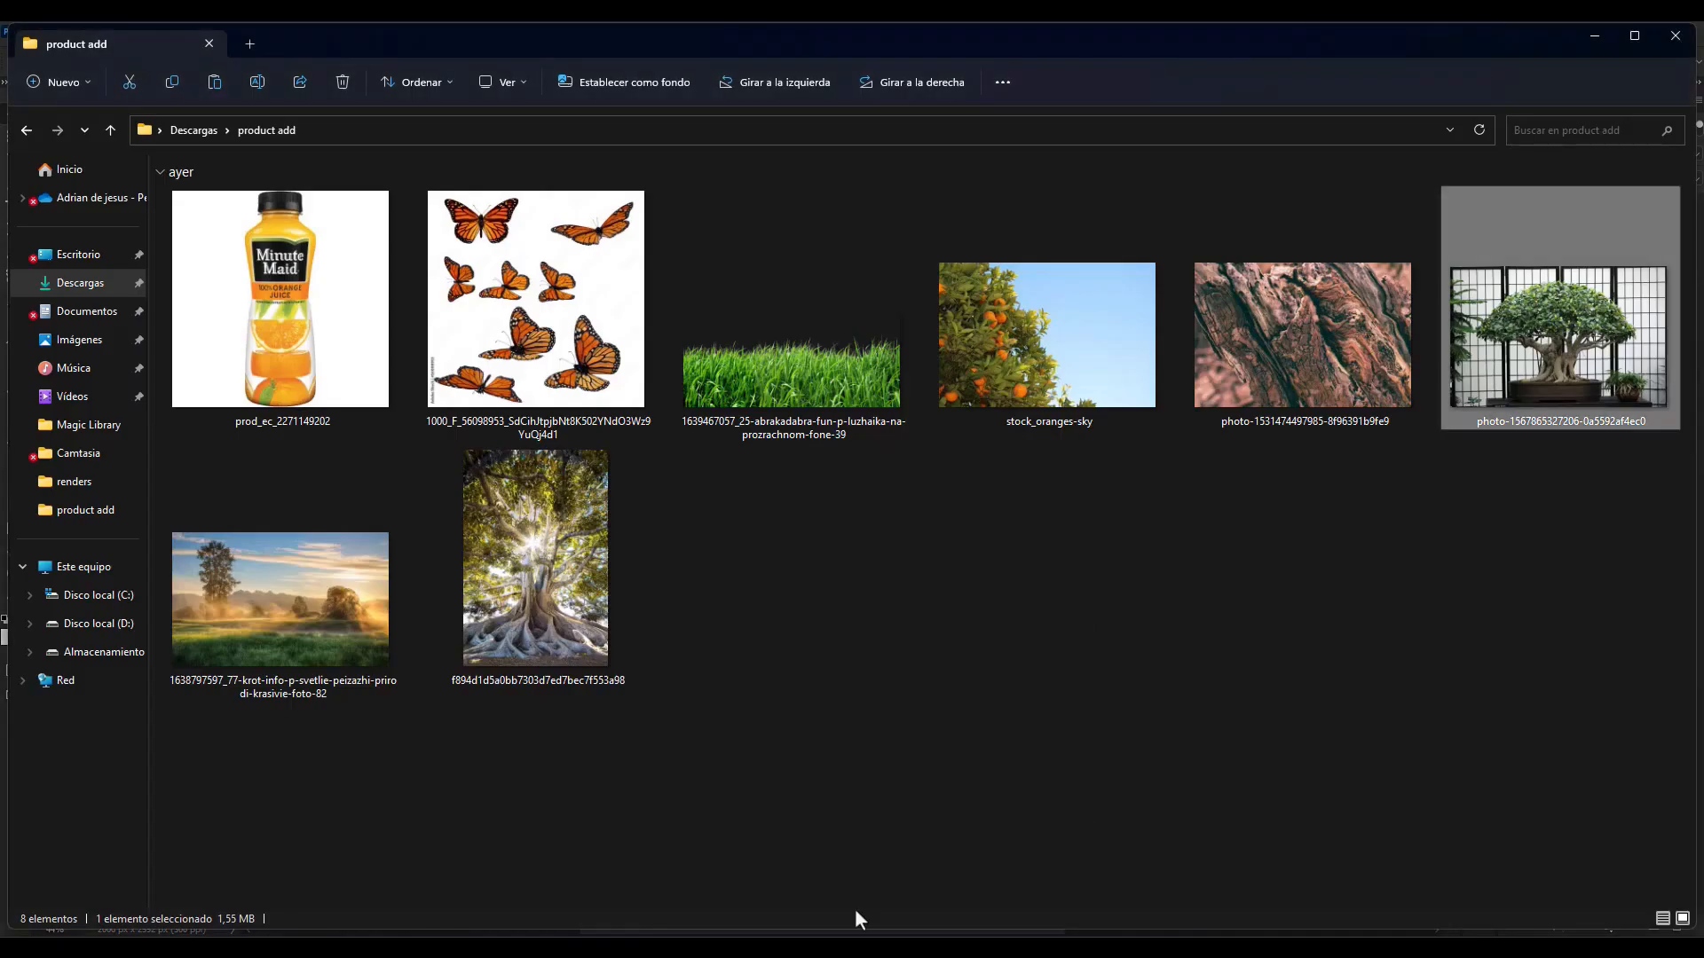
{"action": "left_click", "coordinate": [289, 317]}
{"action": "left_click_drag", "start_coordinate": [843, 540], "coordinate": [876, 562]}
{"action": "key", "text": "Return"}
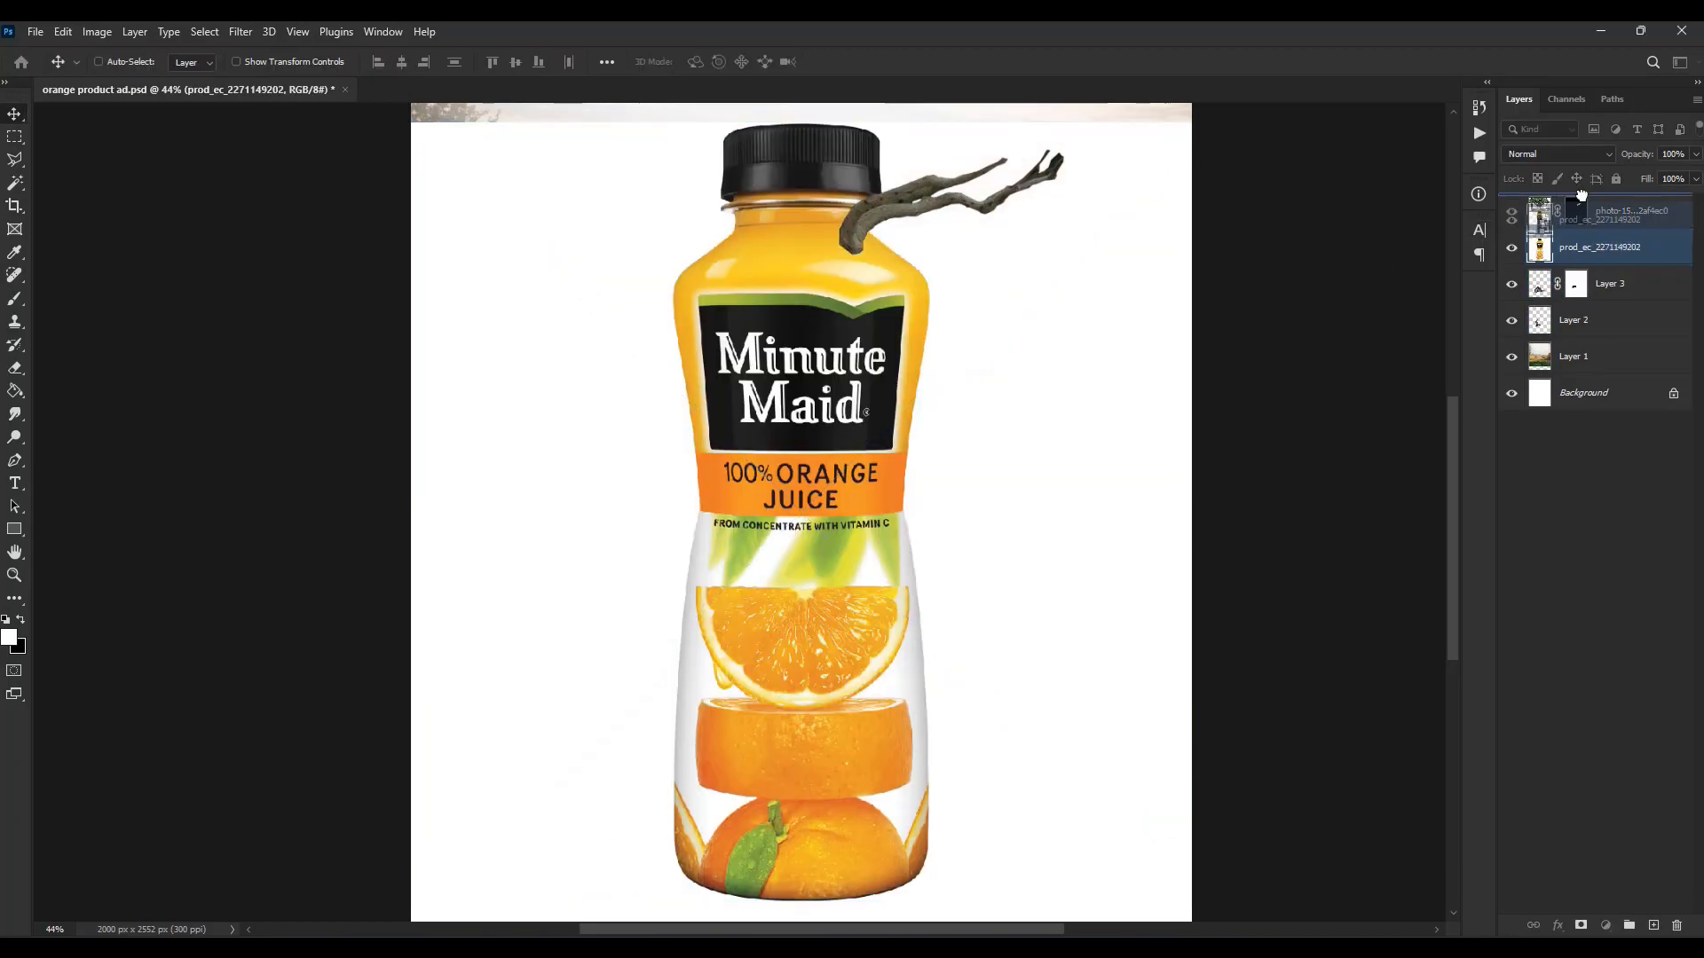
Step: Bring the orange juice bottle layer to the top of the stack and mask out its white background using Select Subject
{"action": "left_click_drag", "start_coordinate": [1581, 247], "coordinate": [1581, 197]}
{"action": "left_click", "coordinate": [204, 31]}
{"action": "left_click", "coordinate": [268, 236]}
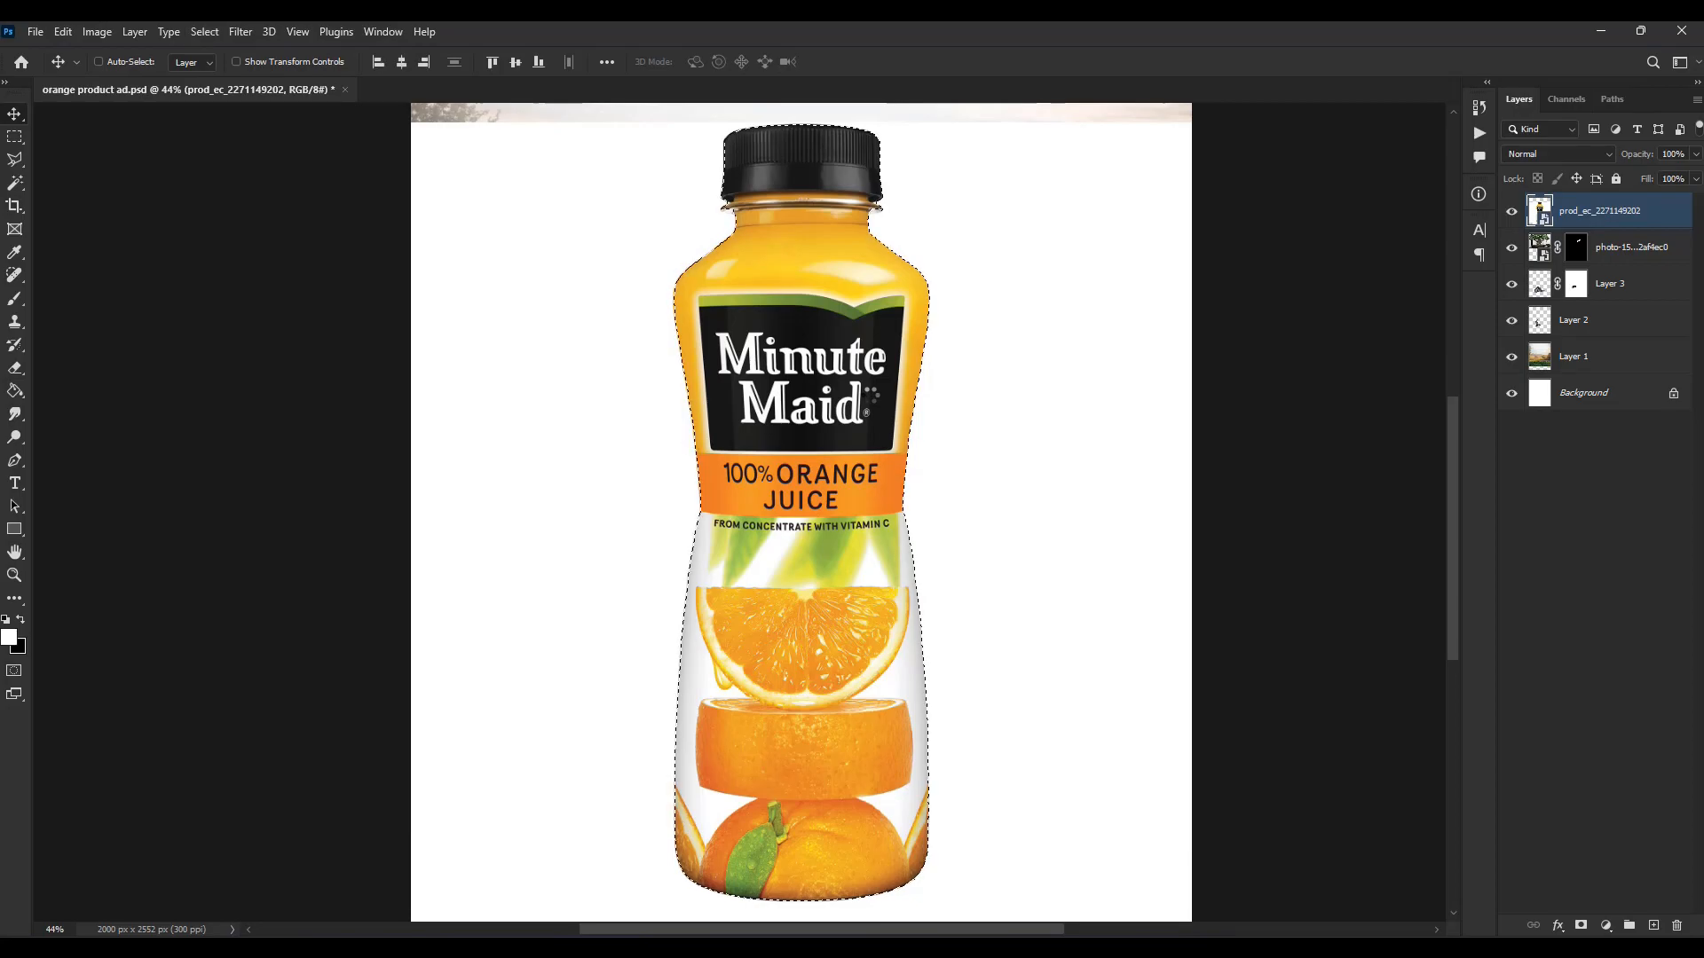
{"action": "left_click", "coordinate": [1581, 926]}
Step: Refine the bottle's layer mask in Select and Mask with a slight edge shift
{"action": "right_click", "coordinate": [1578, 221]}
{"action": "left_click", "coordinate": [1578, 345]}
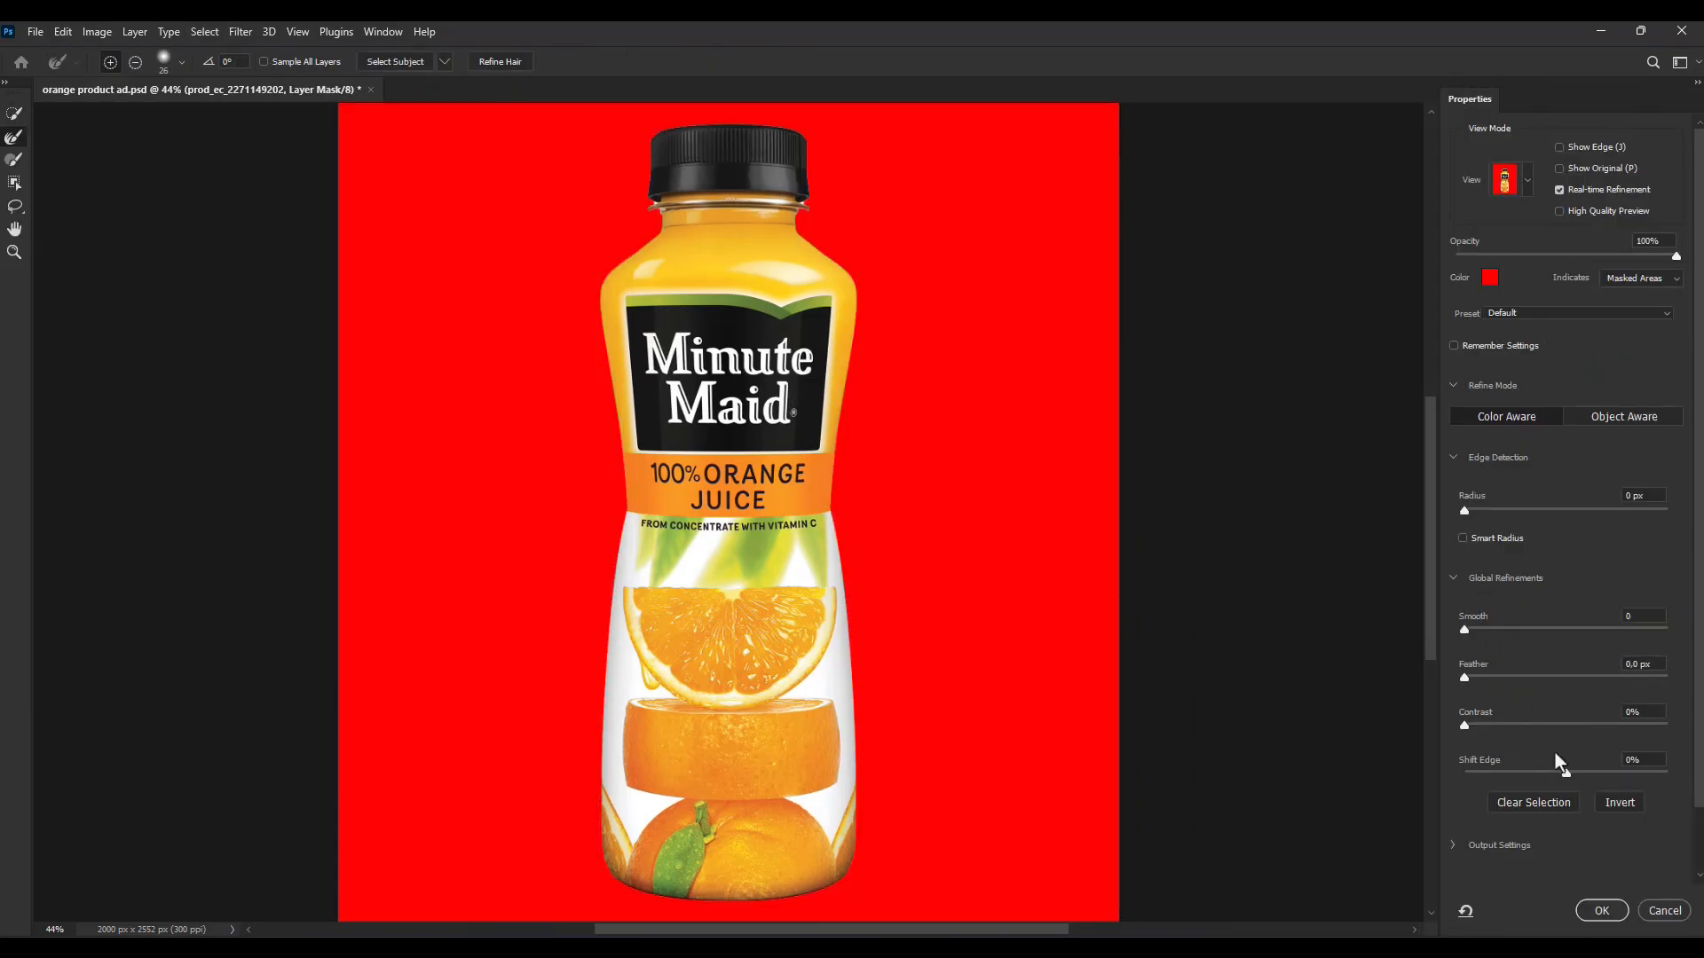
{"action": "key", "text": "shift+Tab"}
{"action": "left_click_drag", "start_coordinate": [1507, 763], "coordinate": [1509, 763]}
{"action": "left_click", "coordinate": [1591, 901]}
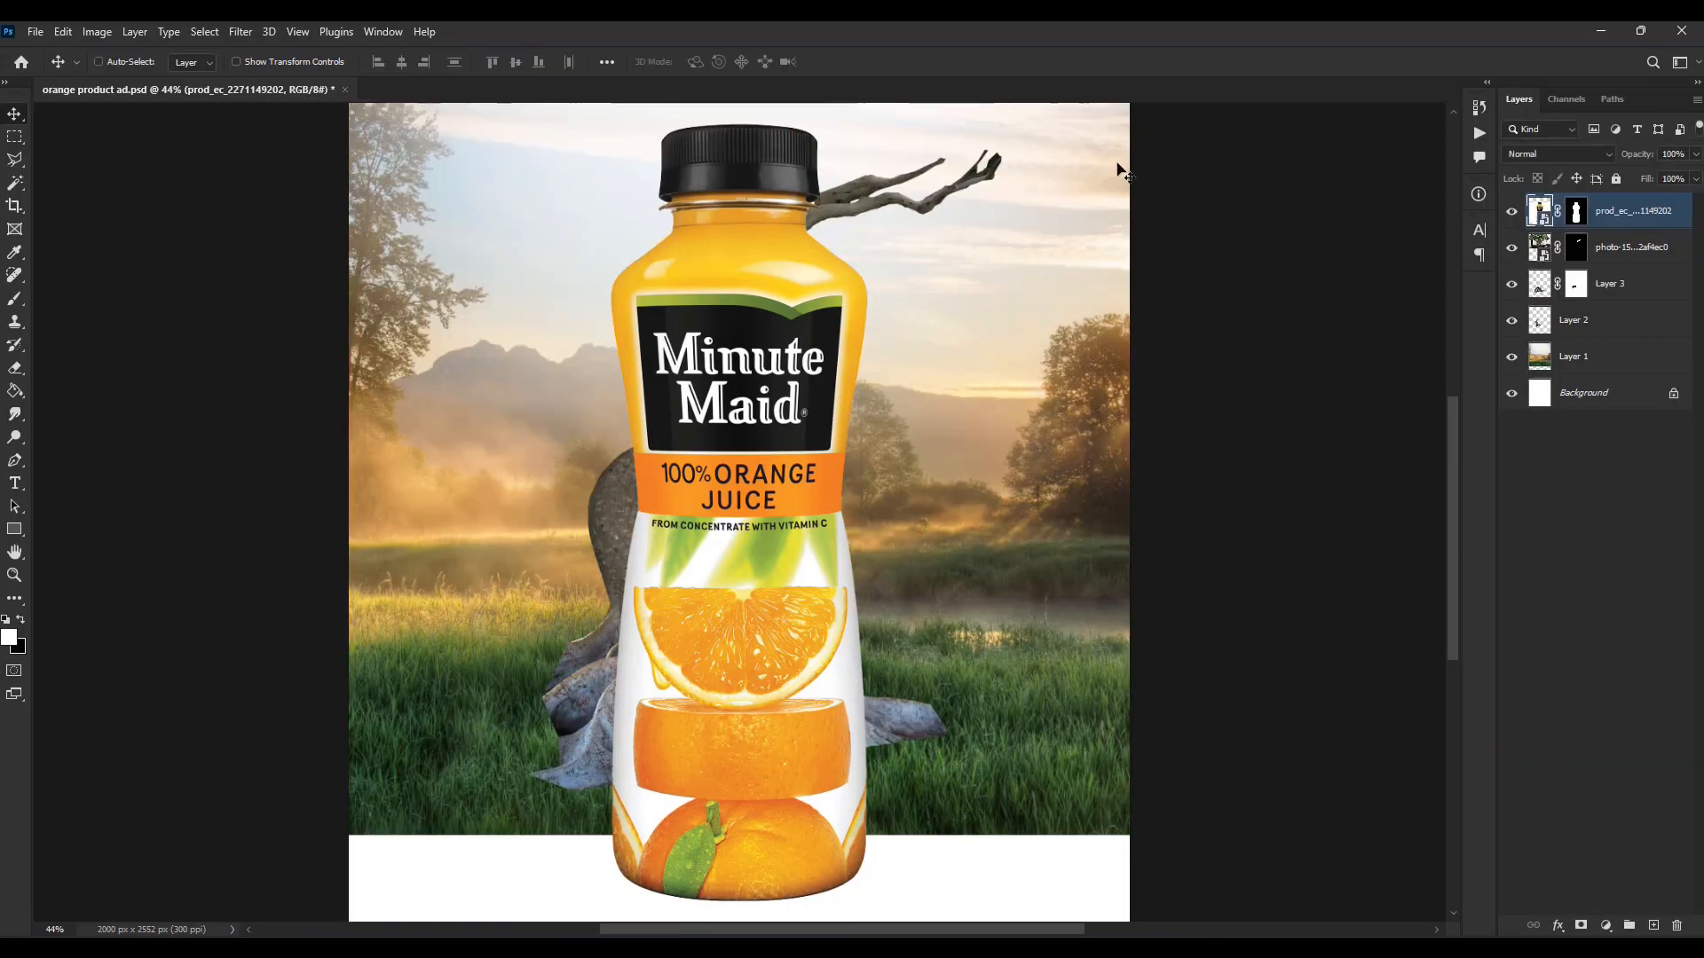
Step: Scale the bottle down, position it over the trunk, and place its layer beneath the trunk and roots layers
{"action": "key", "text": "ctrl+t"}
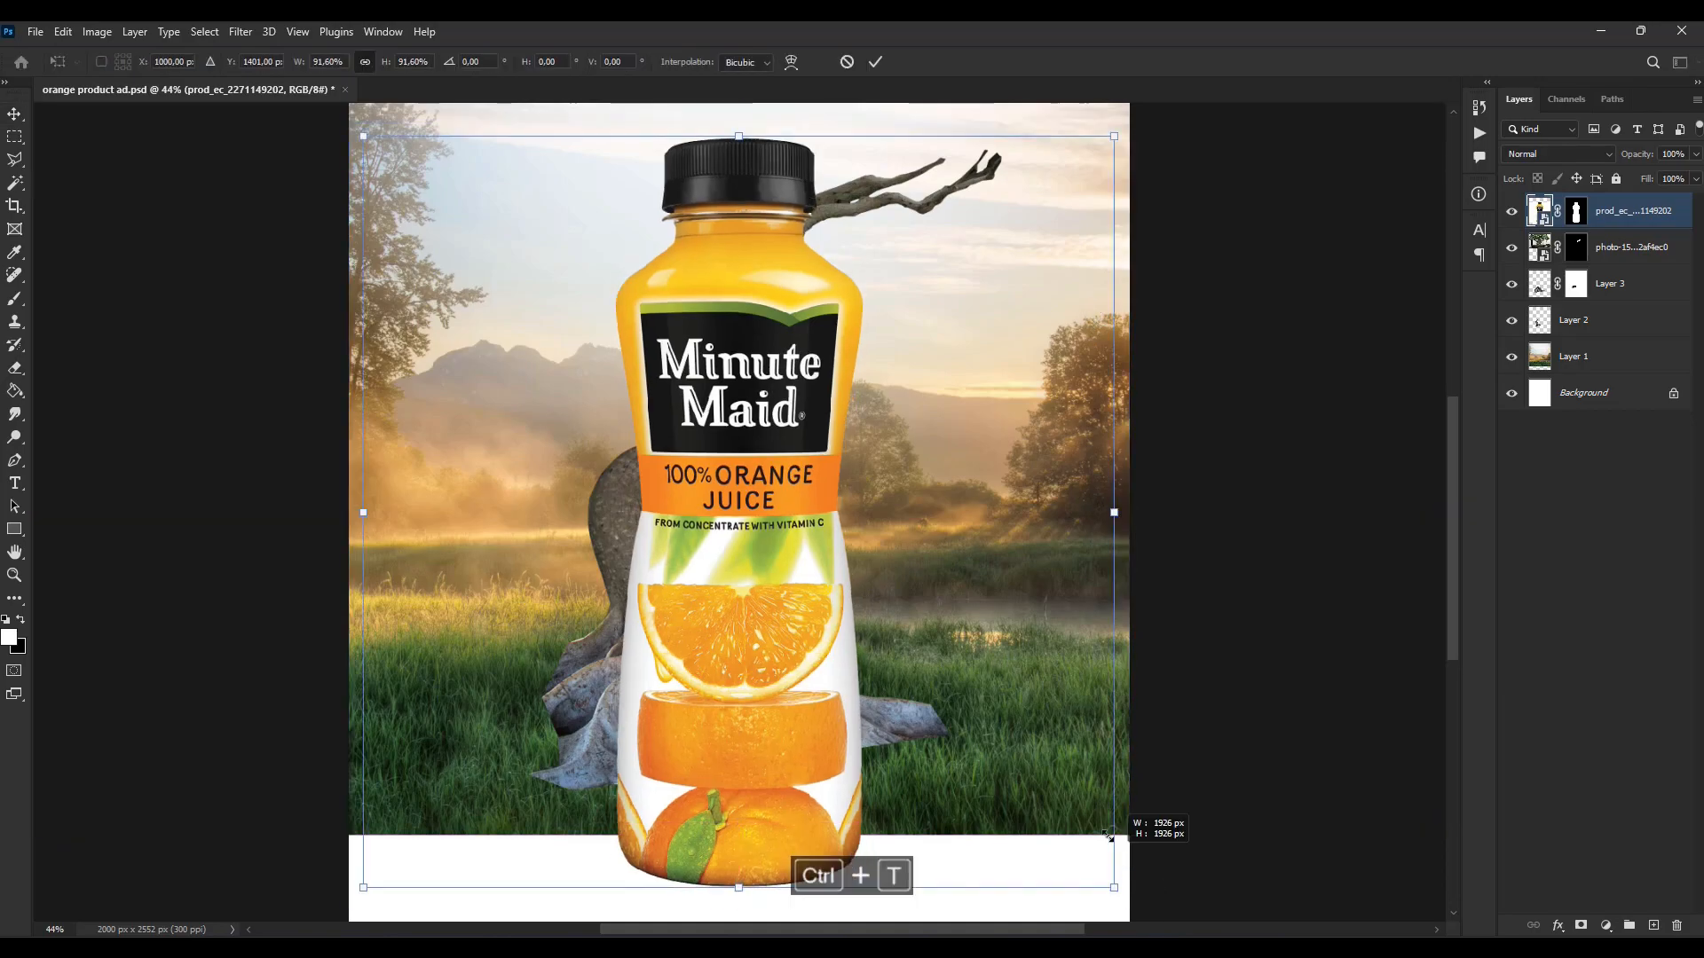
{"action": "left_click_drag", "start_coordinate": [1127, 821], "coordinate": [982, 753]}
{"action": "mouse_move", "coordinate": [885, 618]}
{"action": "left_mouse_down"}
{"action": "mouse_move", "coordinate": [863, 604]}
{"action": "mouse_move", "coordinate": [892, 590]}
{"action": "left_mouse_up"}
{"action": "left_click_drag", "start_coordinate": [977, 724], "coordinate": [1004, 748]}
{"action": "left_click_drag", "start_coordinate": [921, 680], "coordinate": [899, 654]}
{"action": "left_click_drag", "start_coordinate": [1540, 216], "coordinate": [1544, 339]}
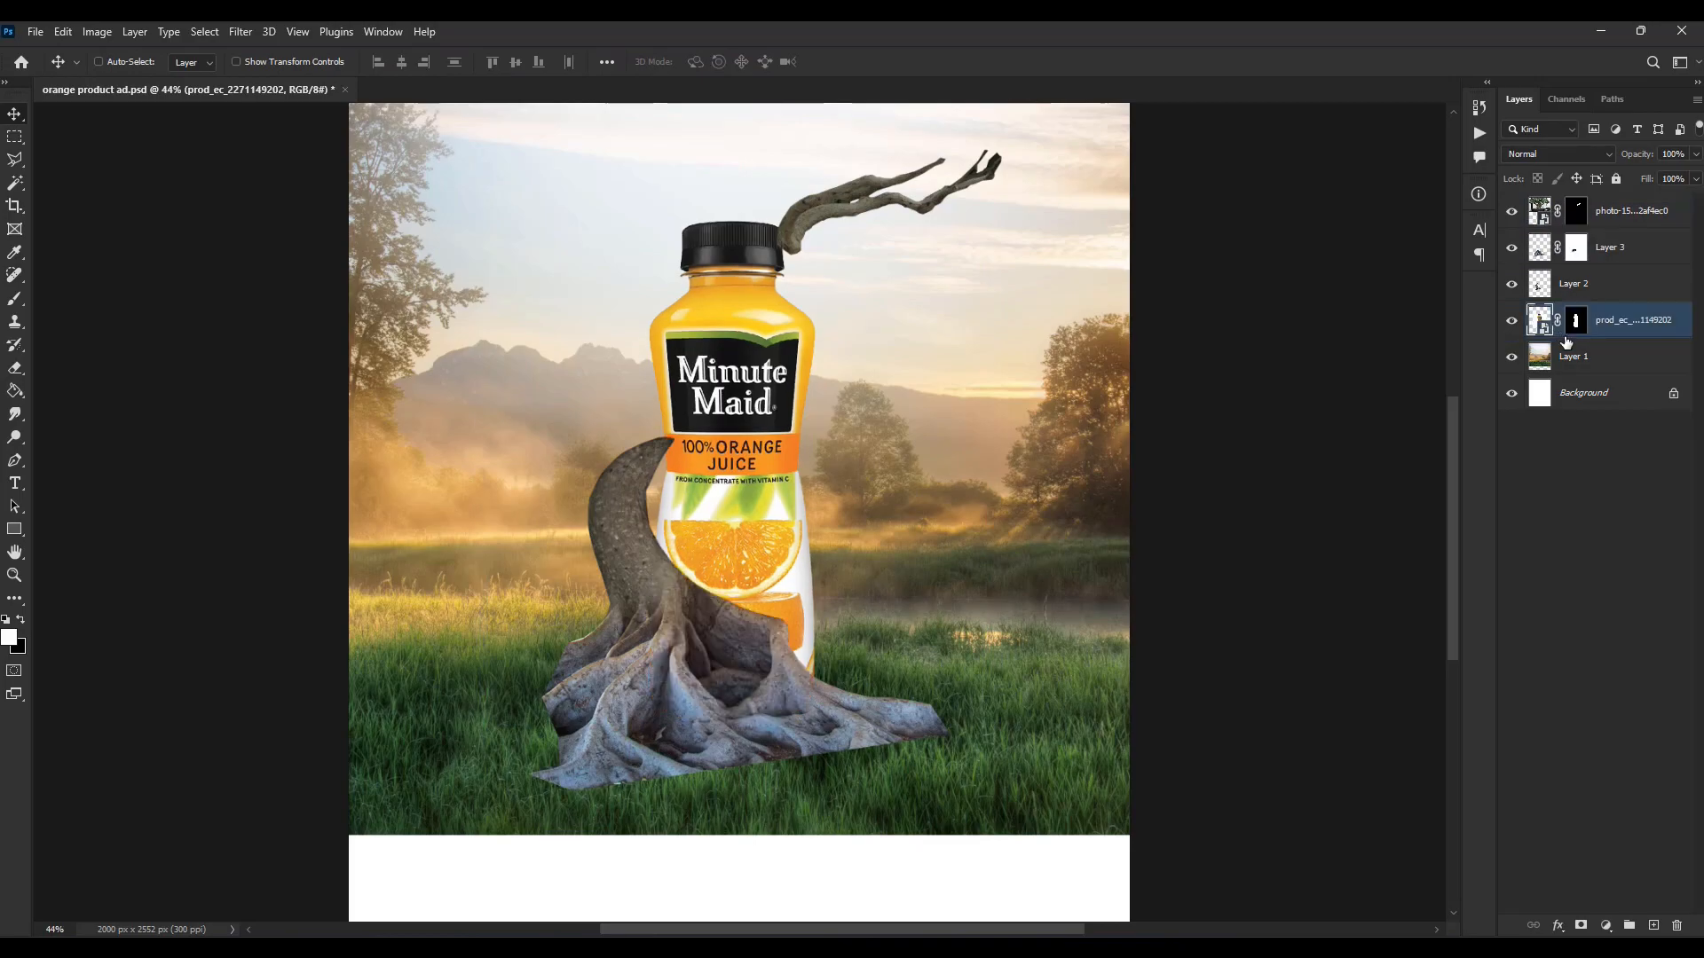
Step: Stretch the bottle's width to about 104% and fine-tune its position behind the roots
{"action": "key", "text": "ctrl+t"}
{"action": "left_click_drag", "start_coordinate": [848, 571], "coordinate": [866, 579]}
{"action": "scroll", "coordinate": [867, 580], "scroll_direction": "down", "scroll_amount": 5}
{"action": "left_click_drag", "start_coordinate": [951, 510], "coordinate": [957, 509]}
{"action": "left_click_drag", "start_coordinate": [879, 548], "coordinate": [793, 497]}
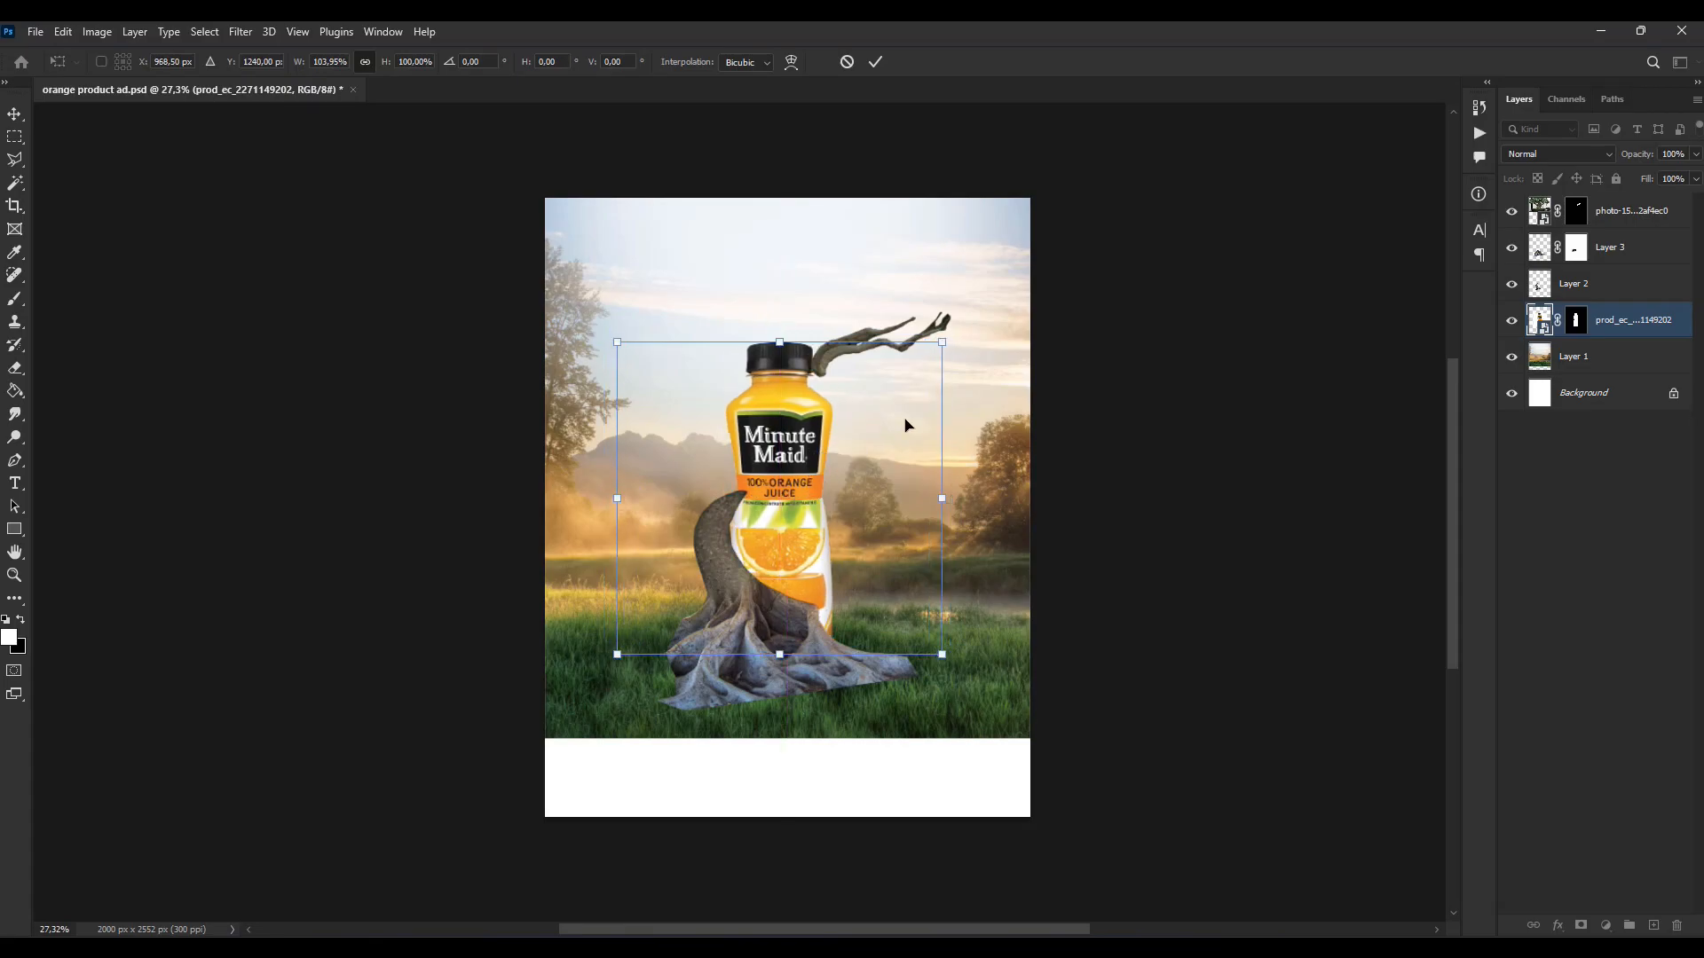
{"action": "key", "text": "Return"}
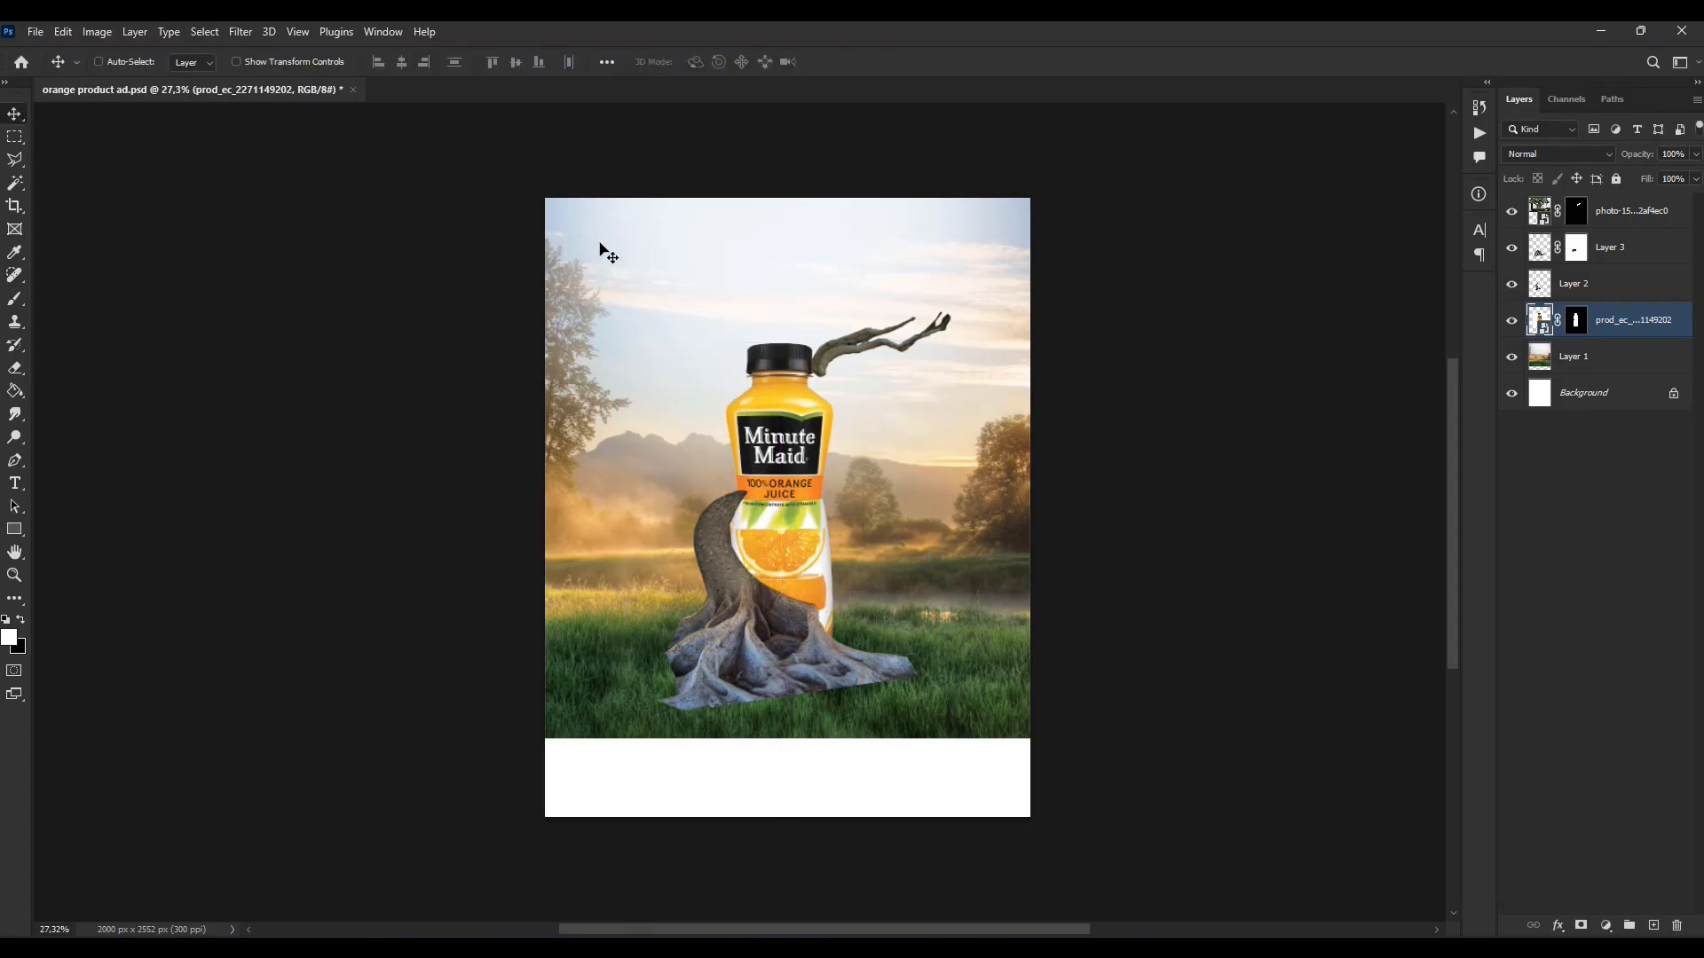
Step: Lower the cut-out branch to the bottle's shoulder and place its layer beneath the bottle layer
{"action": "left_click", "coordinate": [1624, 212]}
{"action": "key", "text": "ctrl+t"}
{"action": "left_click_drag", "start_coordinate": [959, 392], "coordinate": [953, 435]}
{"action": "left_click_drag", "start_coordinate": [1544, 213], "coordinate": [1549, 331]}
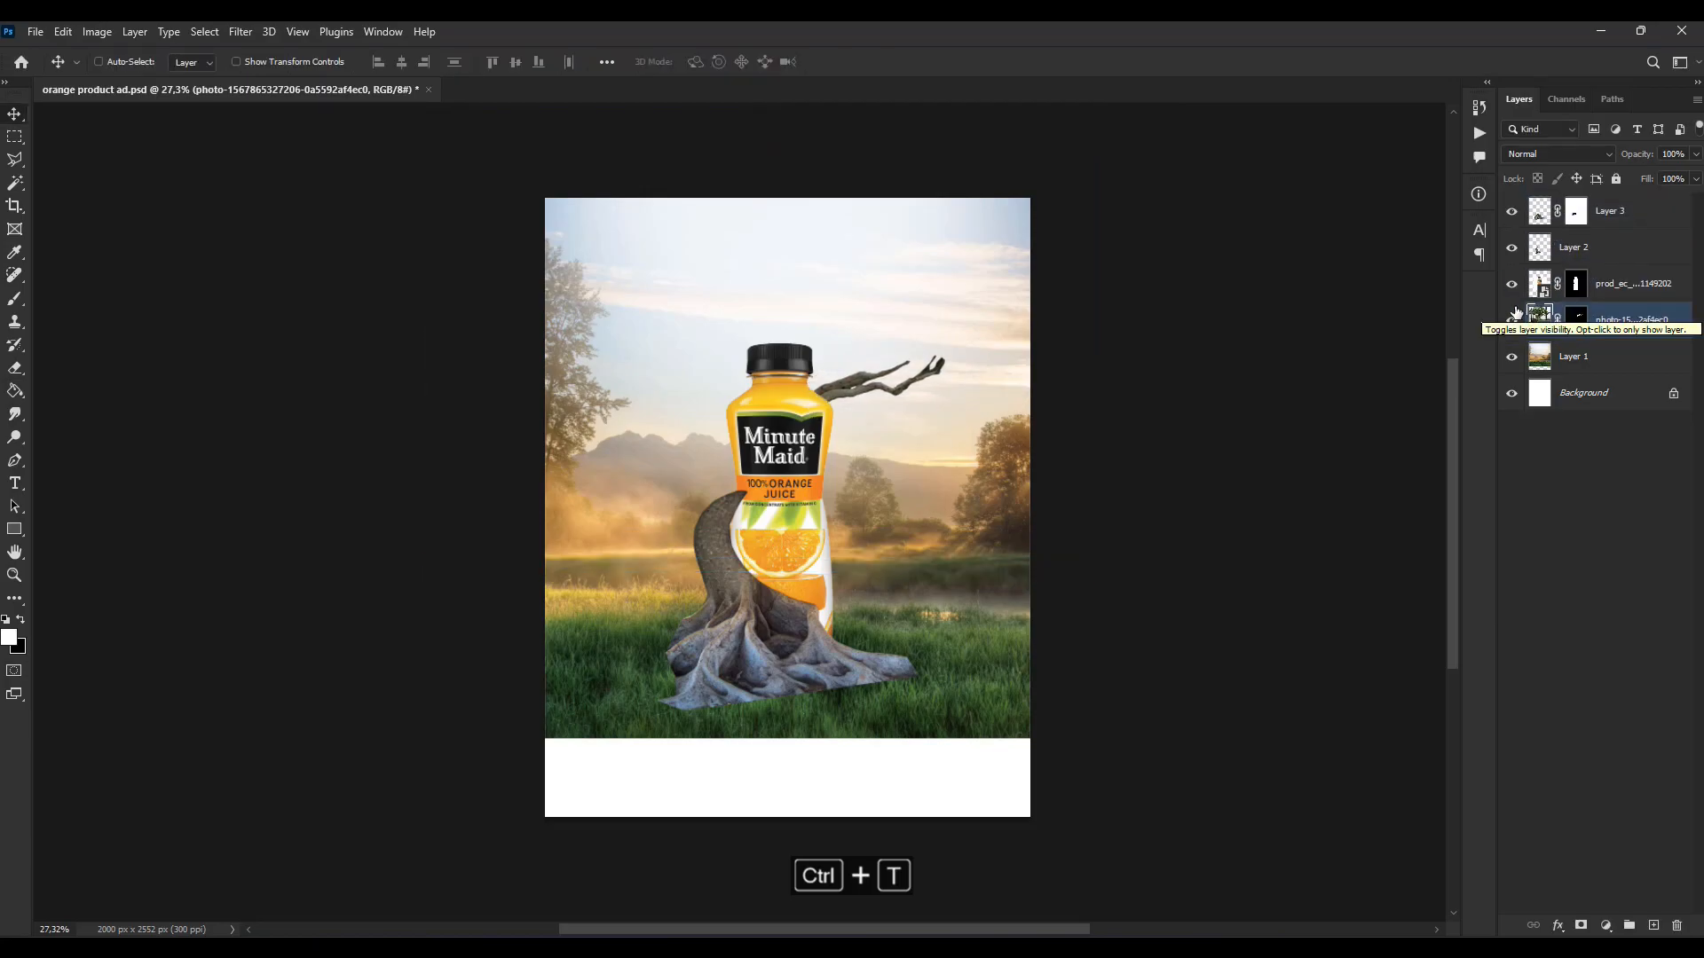
Step: Merge the roots layer, Layer 3, and the trunk layer, Layer 2, into one layer
{"action": "left_click", "coordinate": [1545, 258]}
{"action": "left_click", "coordinate": [1539, 221], "text": "ctrl"}
{"action": "left_click", "coordinate": [1511, 213]}
{"action": "left_click", "coordinate": [1511, 213]}
{"action": "left_click", "coordinate": [1652, 224], "text": "shift"}
{"action": "key", "text": "ctrl+d"}
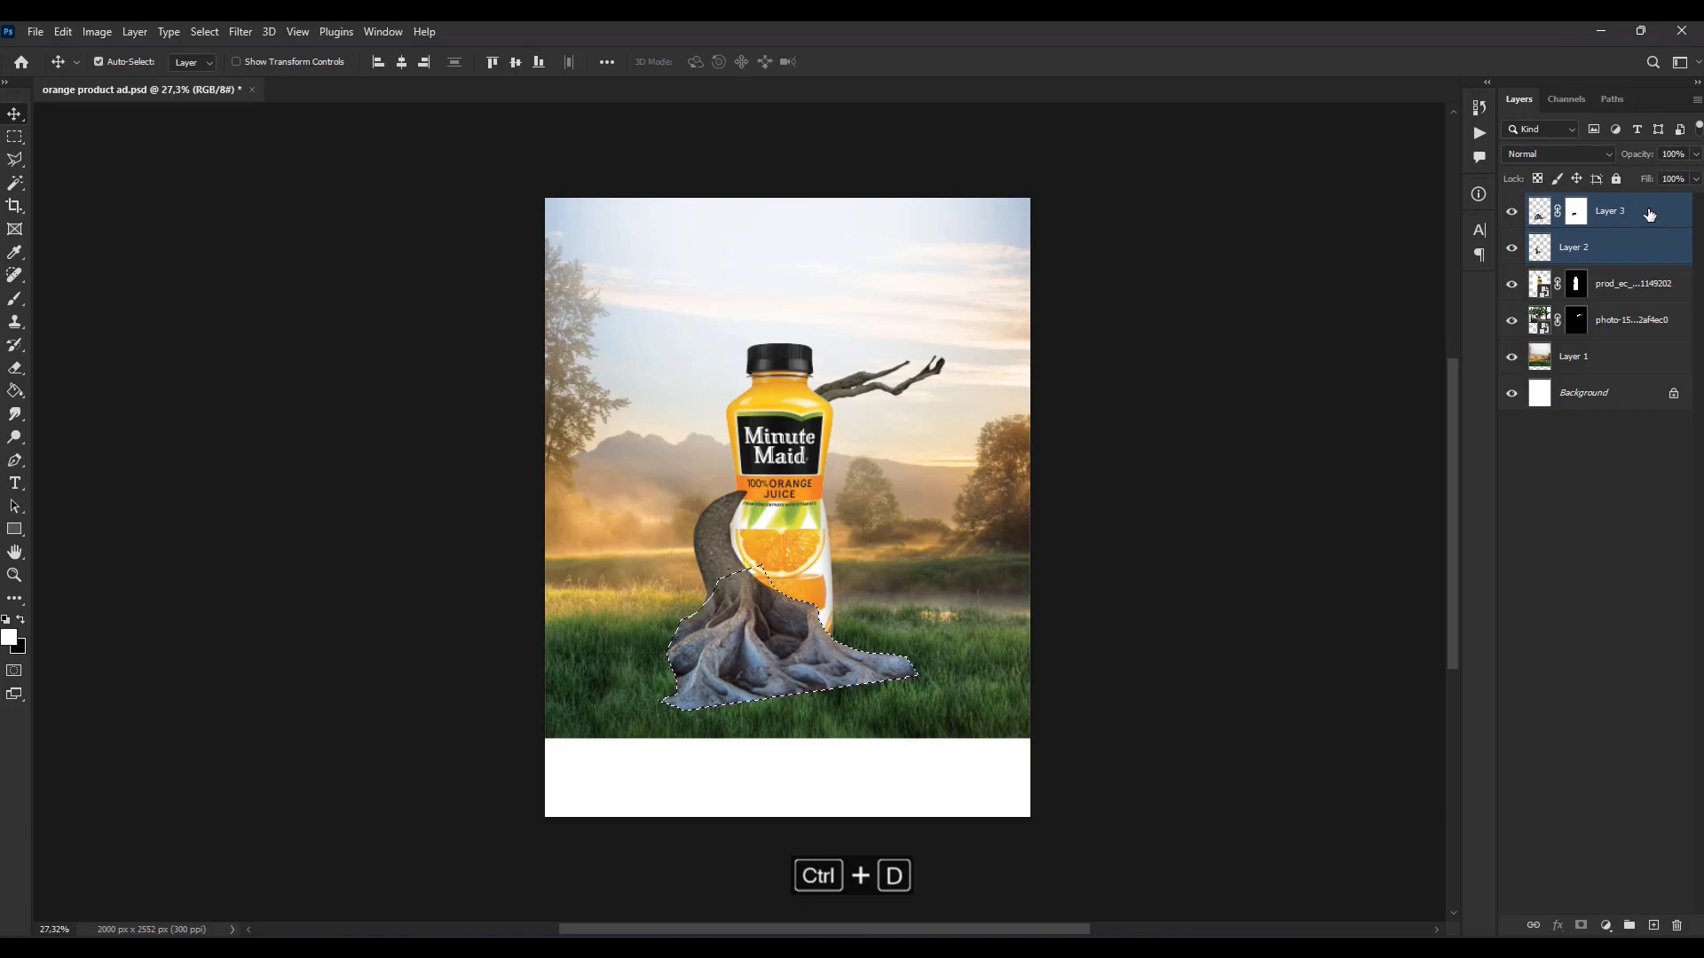
{"action": "key", "text": "ctrl+e"}
Step: Stretch the merged trunk and roots vertically to 120% of their height
{"action": "key", "text": "ctrl+t"}
{"action": "left_click_drag", "start_coordinate": [788, 495], "coordinate": [786, 466]}
{"action": "left_click_drag", "start_coordinate": [789, 533], "coordinate": [789, 516]}
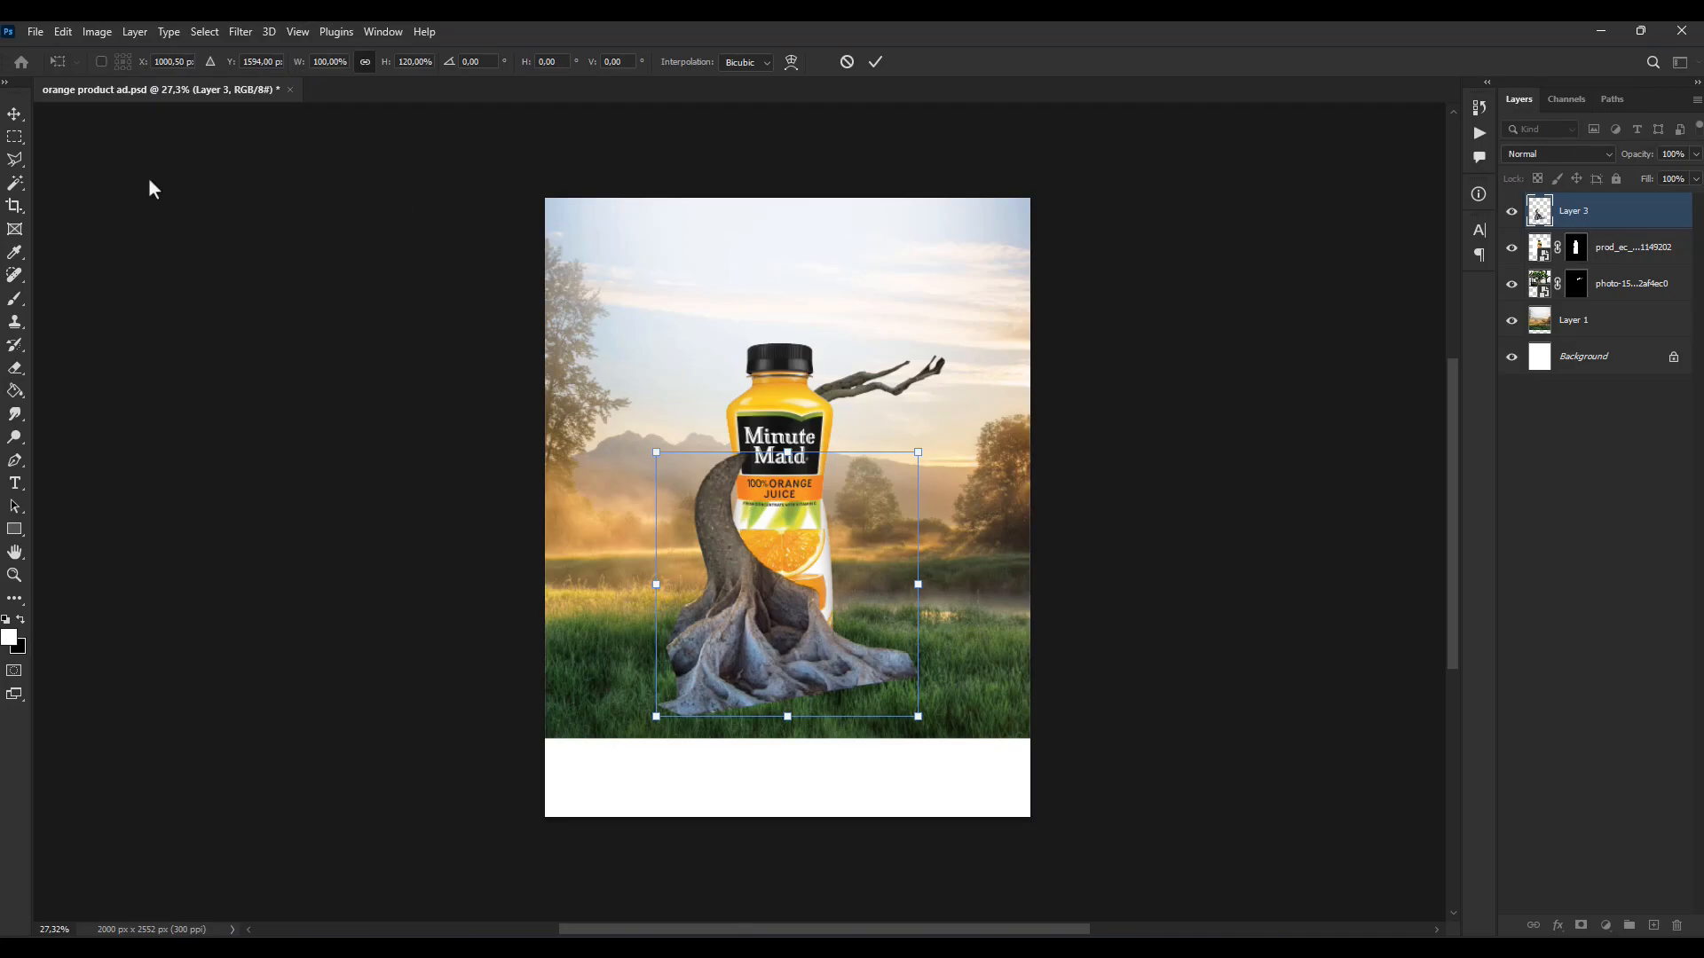
{"action": "key", "text": "Return"}
{"action": "scroll", "coordinate": [742, 515], "scroll_direction": "up", "scroll_amount": 4}
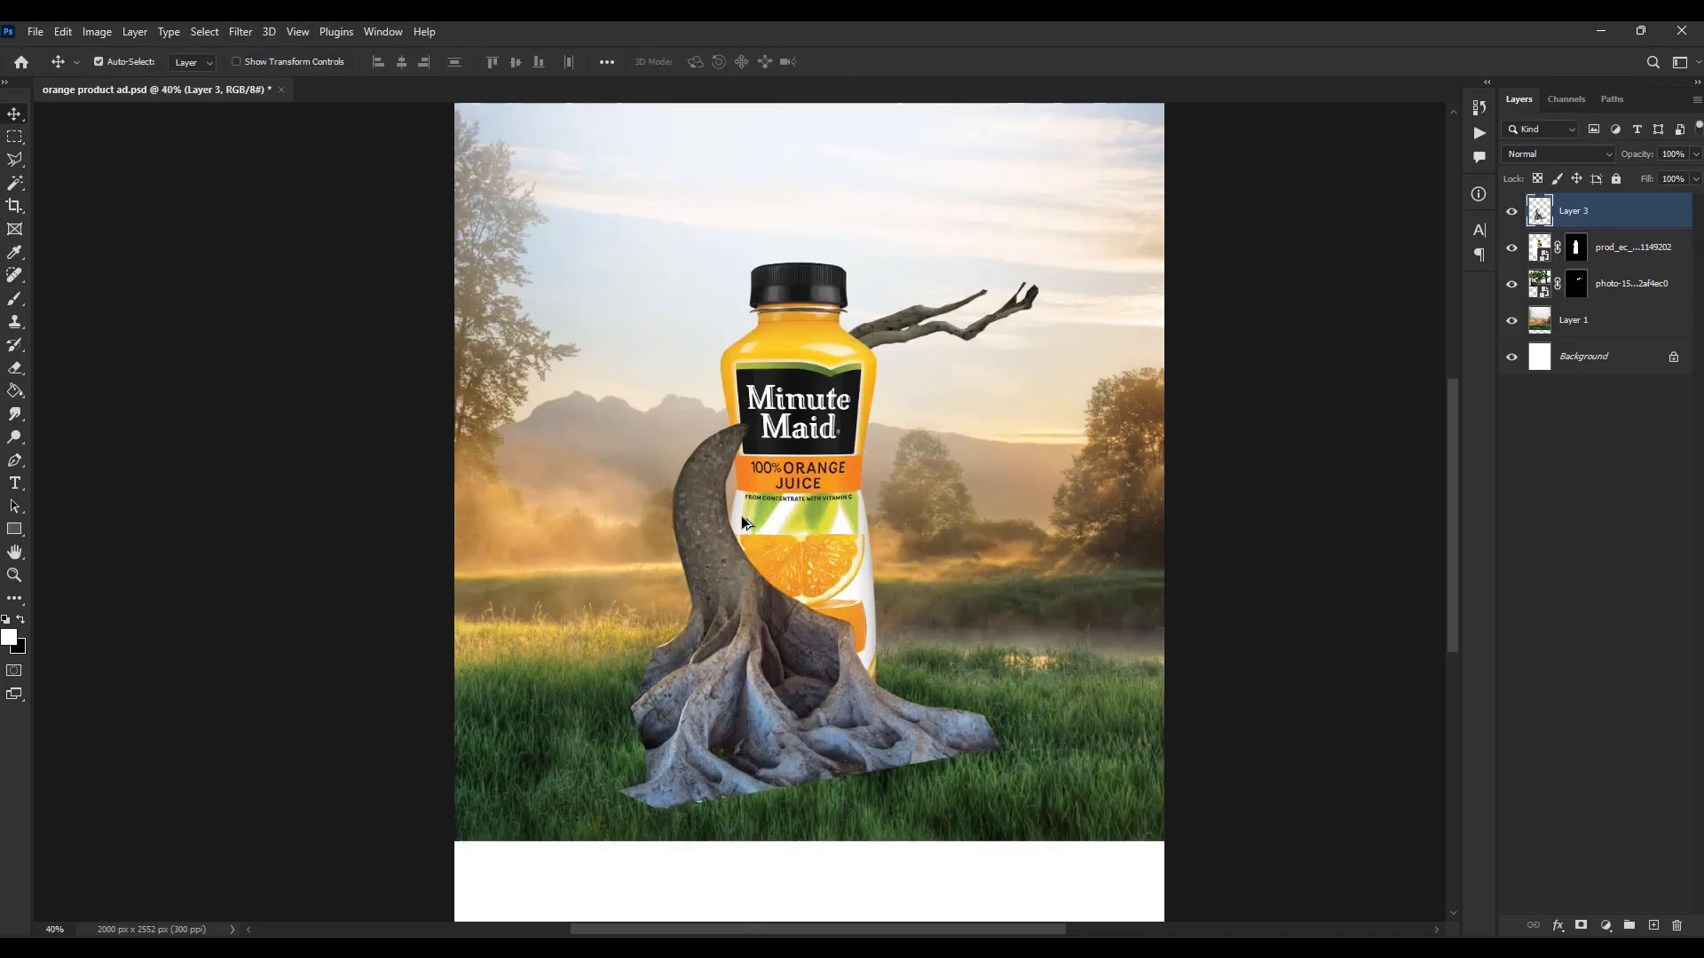
{"action": "scroll", "coordinate": [715, 455], "scroll_direction": "down", "scroll_amount": 4}
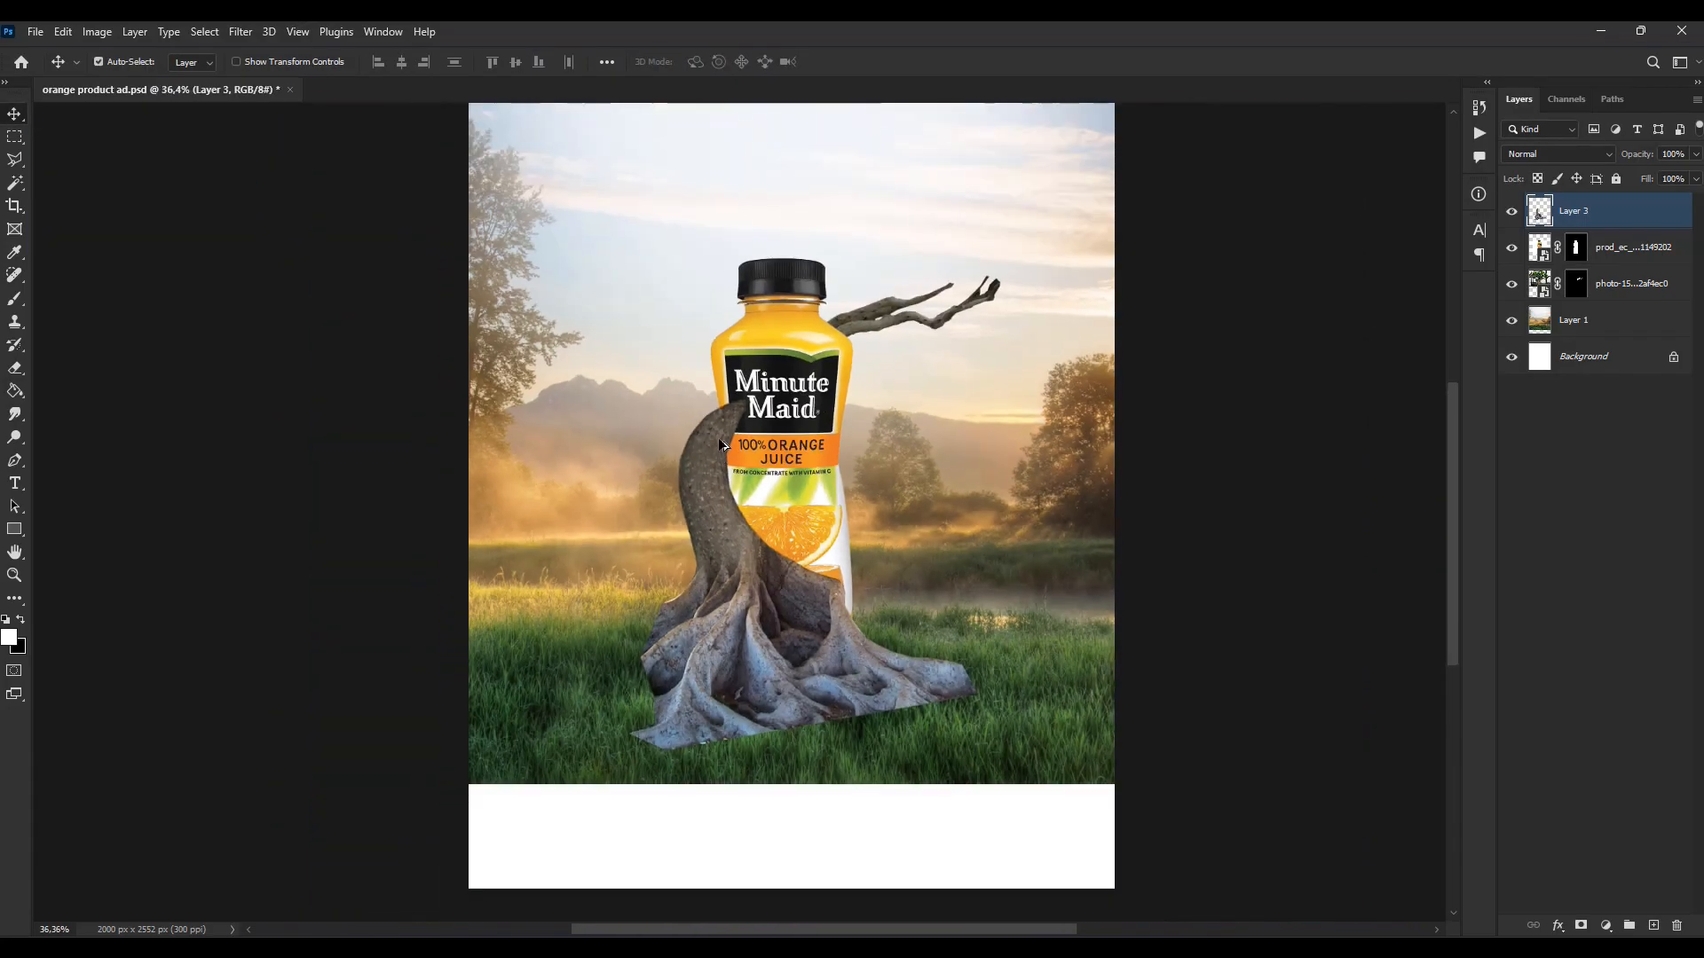
Step: Rotate the trunk and roots clockwise by about 1.6° and shift them down and left against the bottle
{"action": "key", "text": "ctrl+t"}
{"action": "left_click_drag", "start_coordinate": [962, 371], "coordinate": [982, 392]}
{"action": "mouse_move", "coordinate": [887, 493]}
{"action": "left_mouse_down"}
{"action": "mouse_move", "coordinate": [866, 495]}
{"action": "mouse_move", "coordinate": [869, 518]}
{"action": "left_mouse_up"}
{"action": "mouse_move", "coordinate": [912, 457]}
{"action": "left_mouse_down"}
{"action": "mouse_move", "coordinate": [951, 391]}
{"action": "mouse_move", "coordinate": [897, 464]}
{"action": "left_mouse_up"}
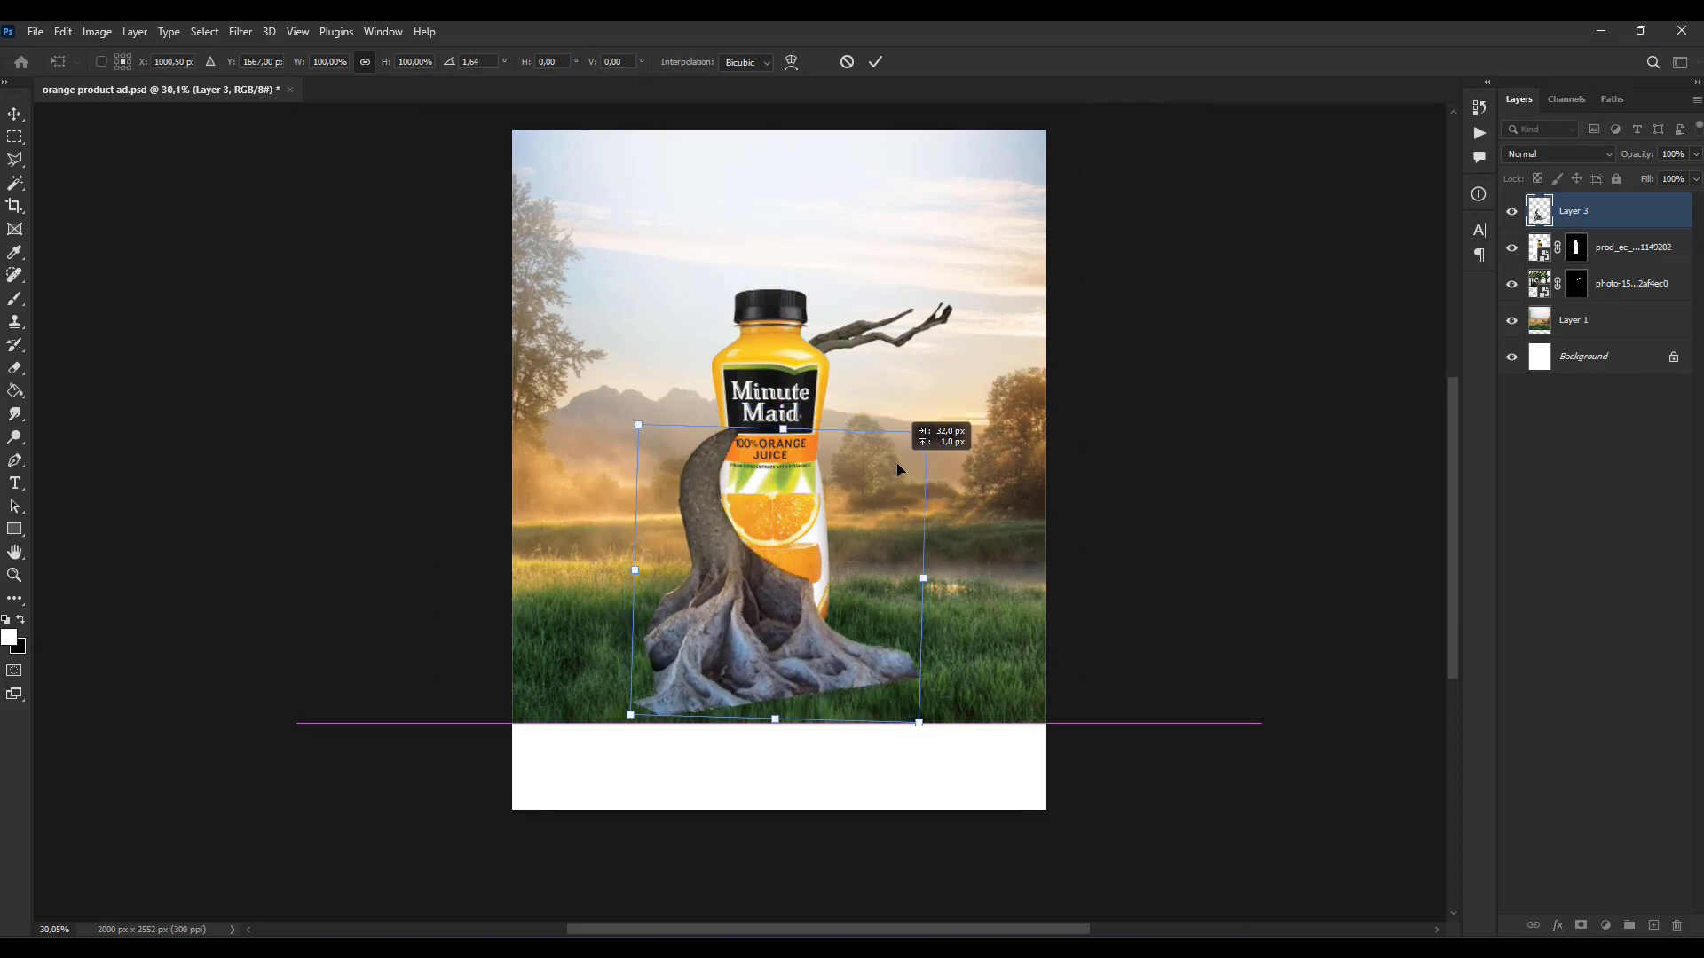
{"action": "key", "text": "Return"}
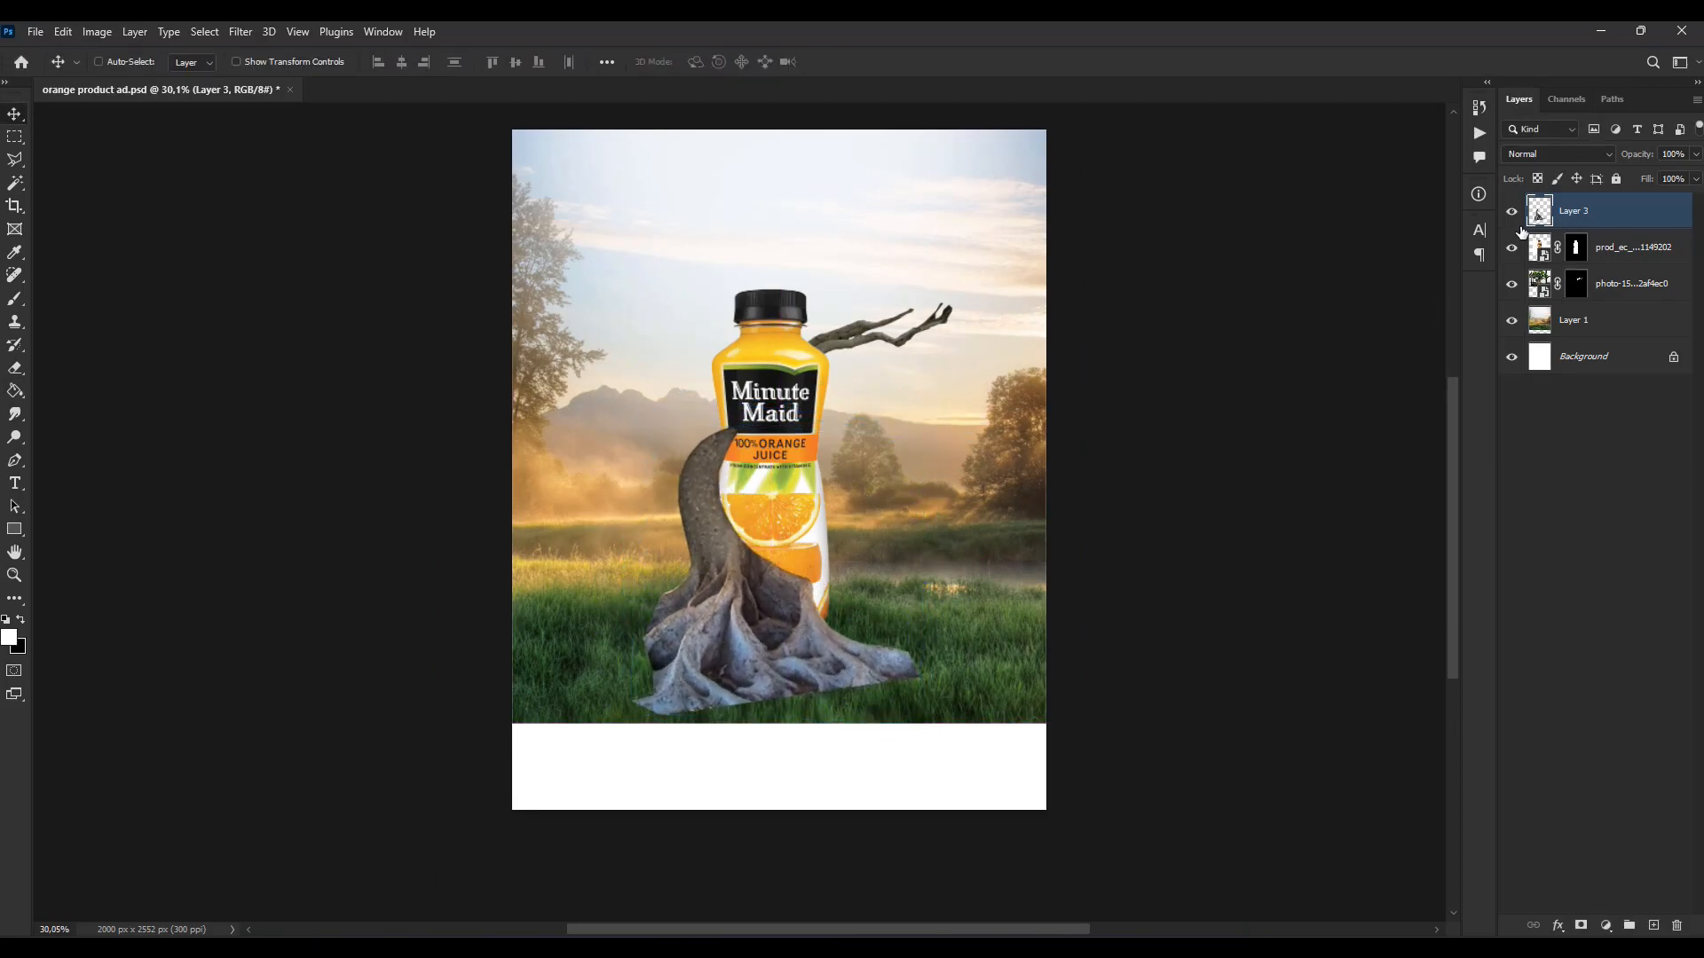
Step: Enlarge the branch to about 135%, rotate it about -7.5°, and position its base behind the bottle's shoulder
{"action": "key", "text": "ctrl+t"}
{"action": "left_click", "coordinate": [1529, 291]}
{"action": "key", "text": "ctrl+t"}
{"action": "left_click_drag", "start_coordinate": [1118, 537], "coordinate": [1241, 624]}
{"action": "left_click_drag", "start_coordinate": [1131, 508], "coordinate": [1115, 491]}
{"action": "left_click_drag", "start_coordinate": [1231, 622], "coordinate": [1271, 555]}
{"action": "left_click_drag", "start_coordinate": [1127, 454], "coordinate": [1126, 459]}
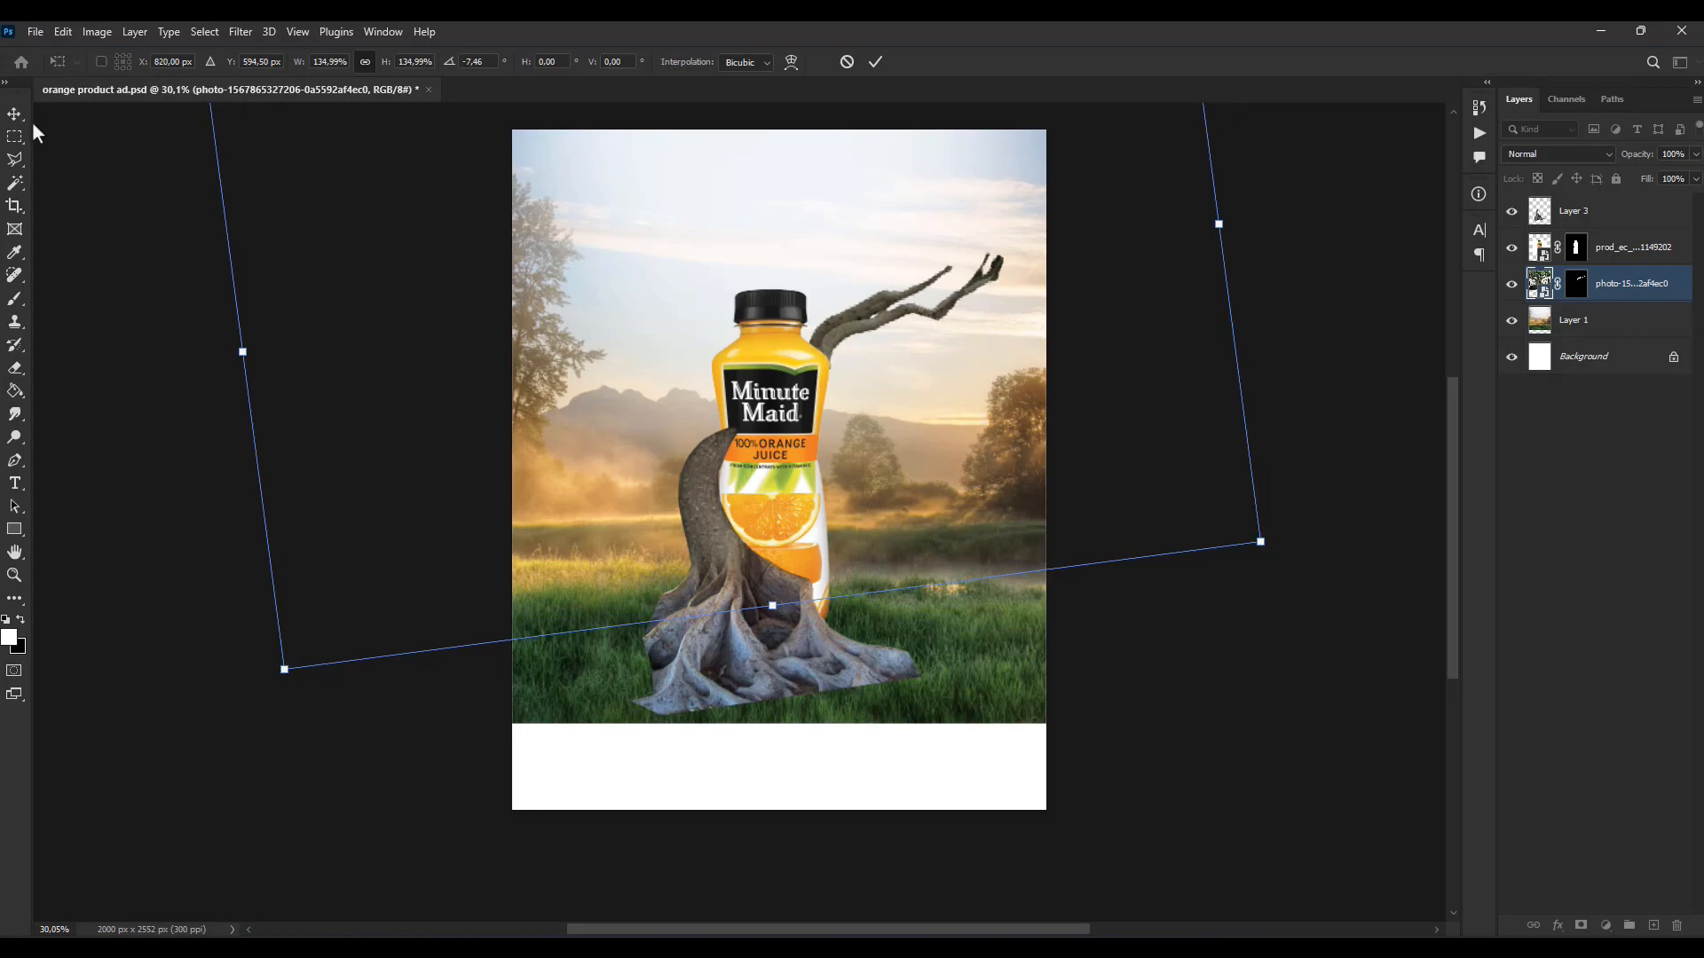
{"action": "key", "text": "Return"}
Step: Duplicate the branch layer and rotate the lower one to about -32° so it points upward behind the bottle cap
{"action": "key", "text": "ctrl+j"}
{"action": "left_click", "coordinate": [1643, 315]}
{"action": "key", "text": "ctrl+t"}
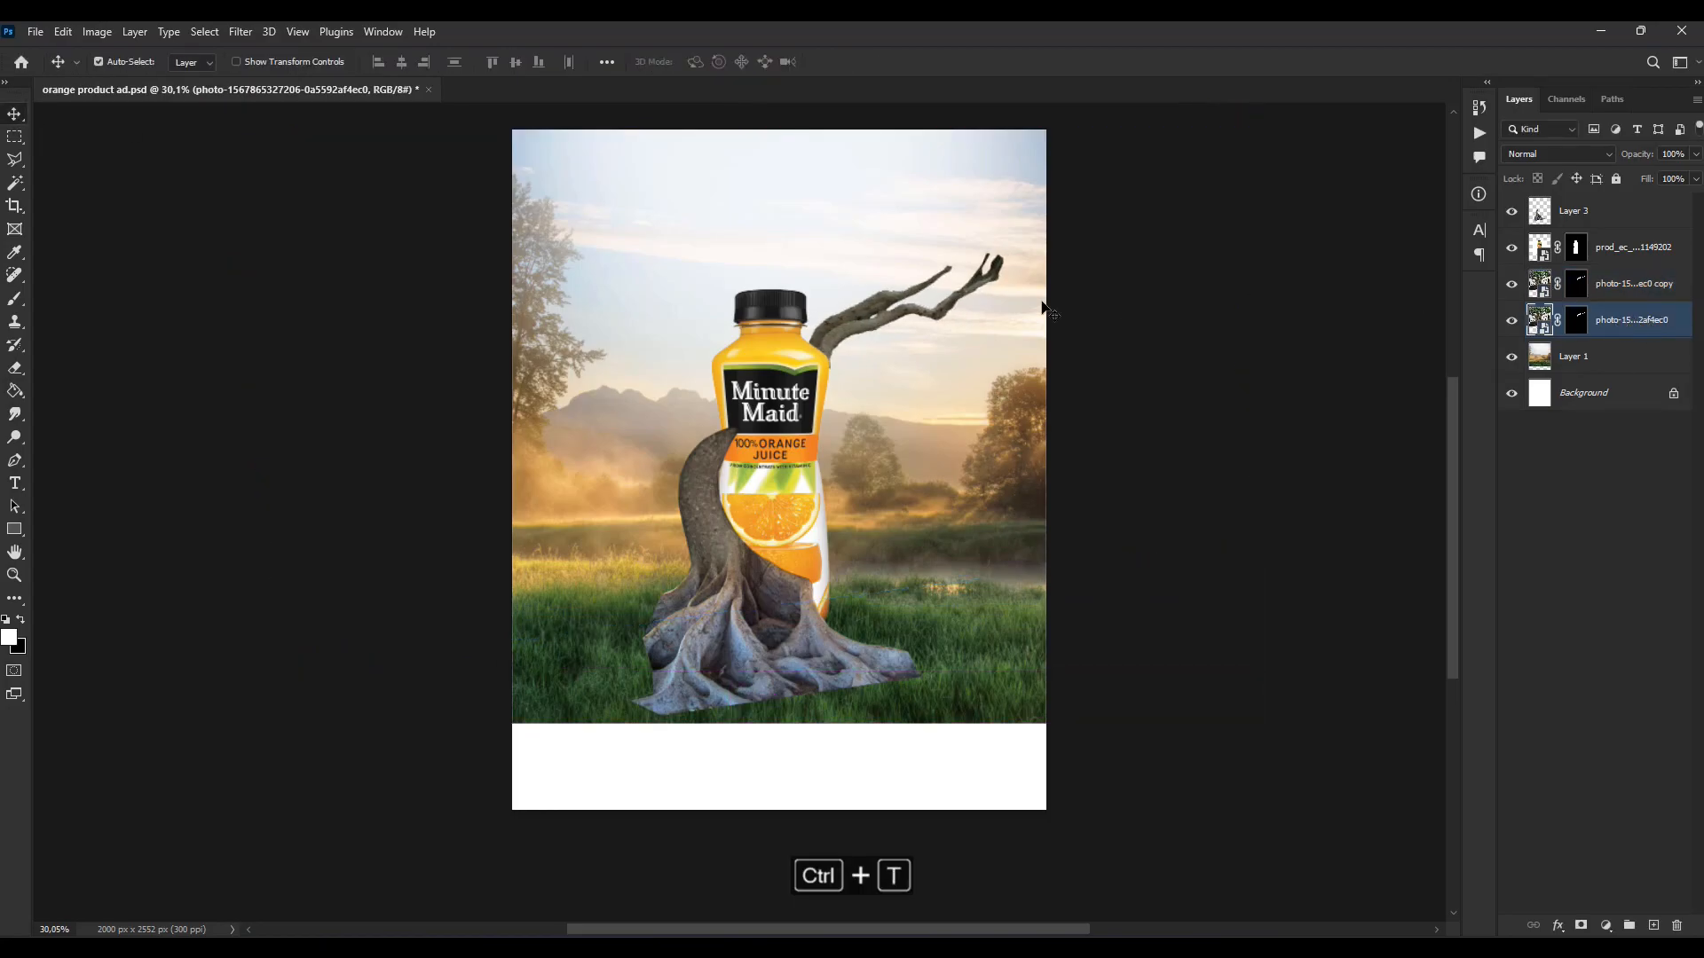
{"action": "left_click_drag", "start_coordinate": [989, 333], "coordinate": [946, 307]}
{"action": "left_click_drag", "start_coordinate": [1255, 662], "coordinate": [1287, 421]}
{"action": "left_click_drag", "start_coordinate": [1019, 364], "coordinate": [996, 440]}
{"action": "left_click_drag", "start_coordinate": [1292, 499], "coordinate": [1311, 367]}
{"action": "mouse_move", "coordinate": [1047, 401]}
{"action": "left_mouse_down"}
{"action": "mouse_move", "coordinate": [1065, 455]}
{"action": "mouse_move", "coordinate": [1039, 420]}
{"action": "left_mouse_up"}
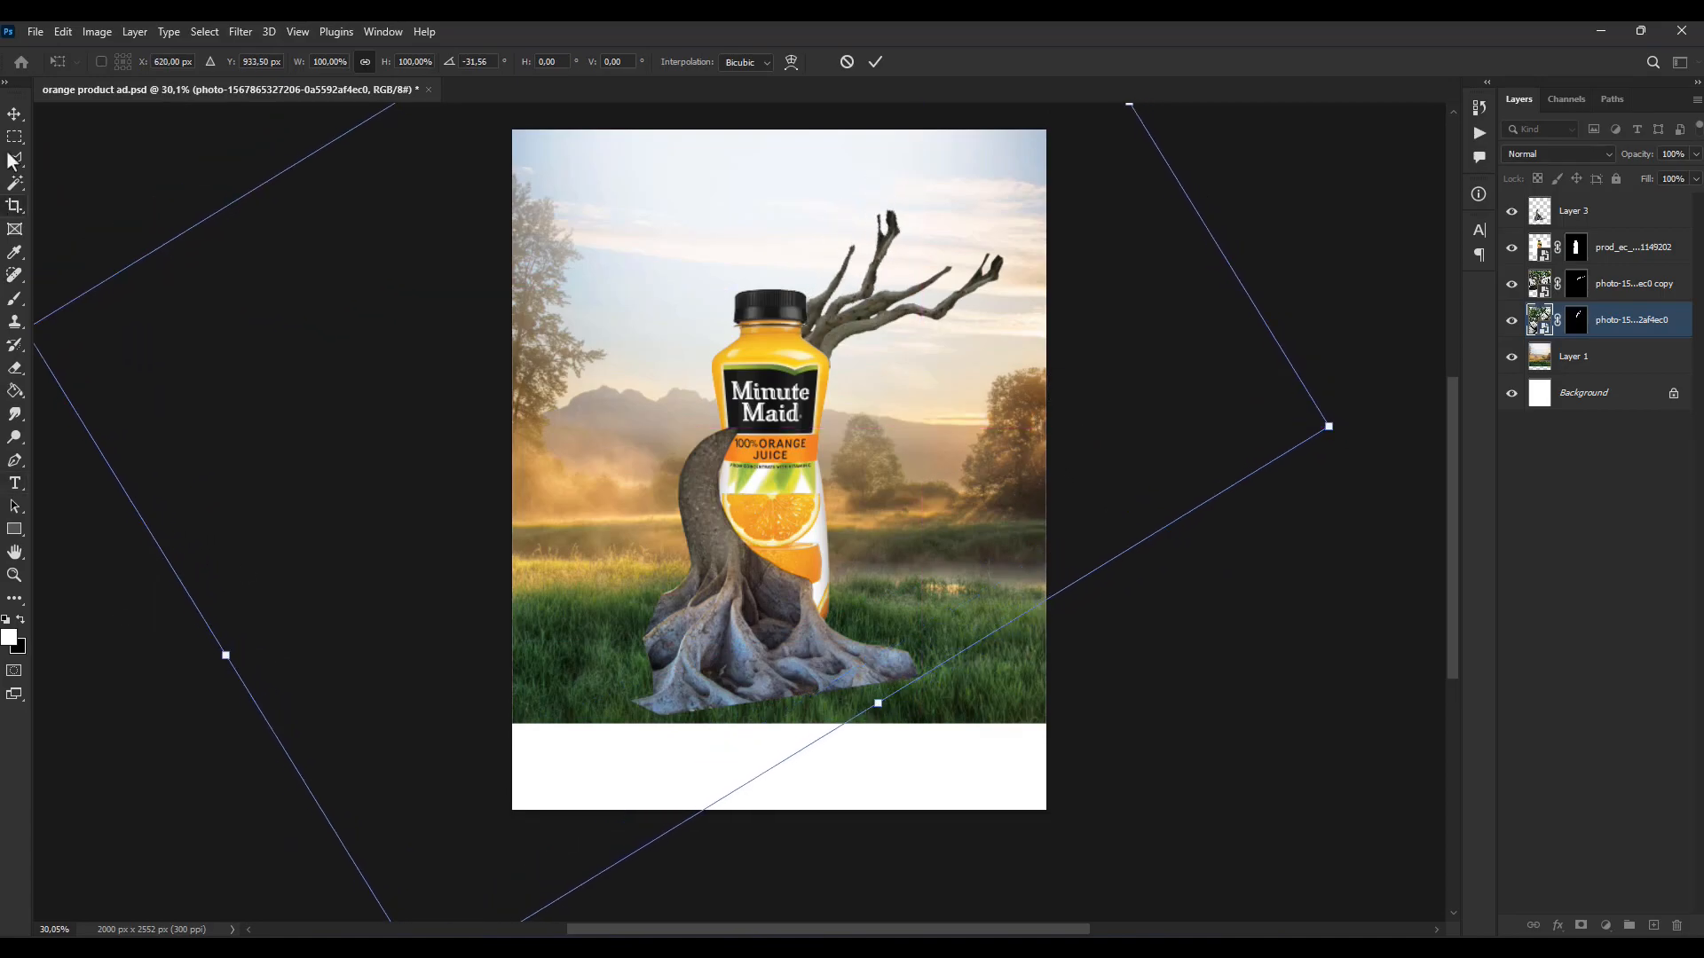
{"action": "key", "text": "Return"}
Step: Rasterize the upward branch and its mask by merging it with a new empty layer
{"action": "left_click", "coordinate": [1653, 925]}
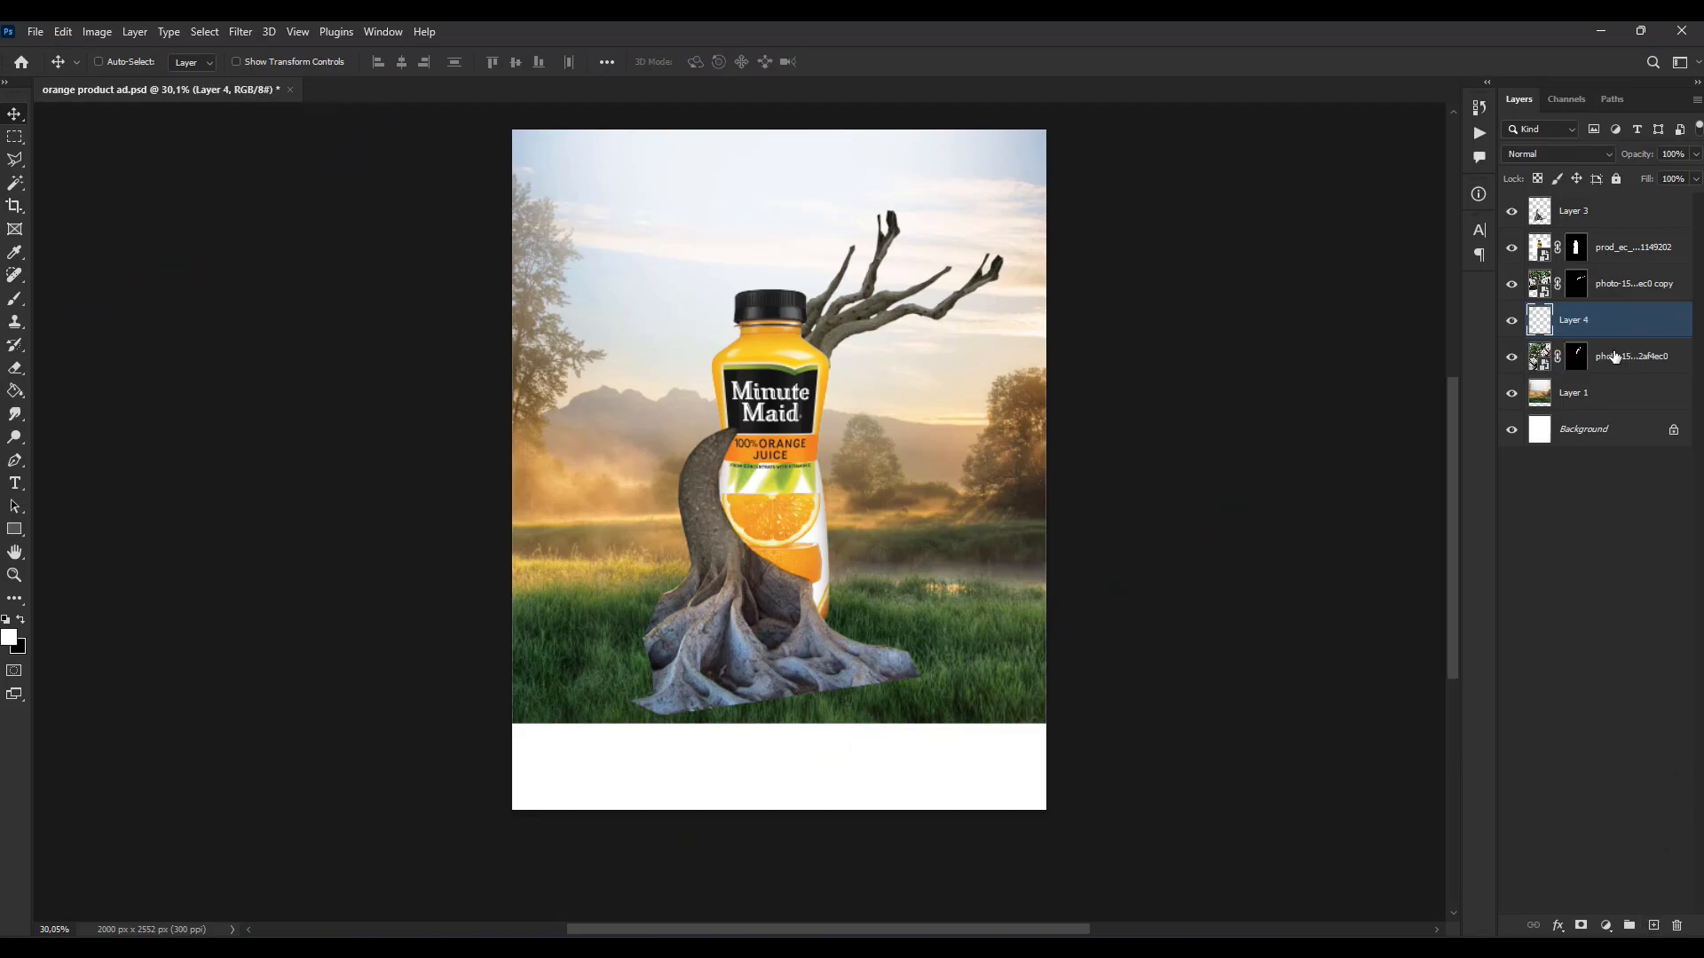
{"action": "left_click", "coordinate": [1628, 361], "text": "ctrl"}
{"action": "key", "text": "ctrl+e"}
Step: Widen the upward branch to about 160%, rotate it about -25°, and shift it to meet the other branch's base
{"action": "key", "text": "ctrl+t"}
{"action": "left_click_drag", "start_coordinate": [770, 306], "coordinate": [731, 307]}
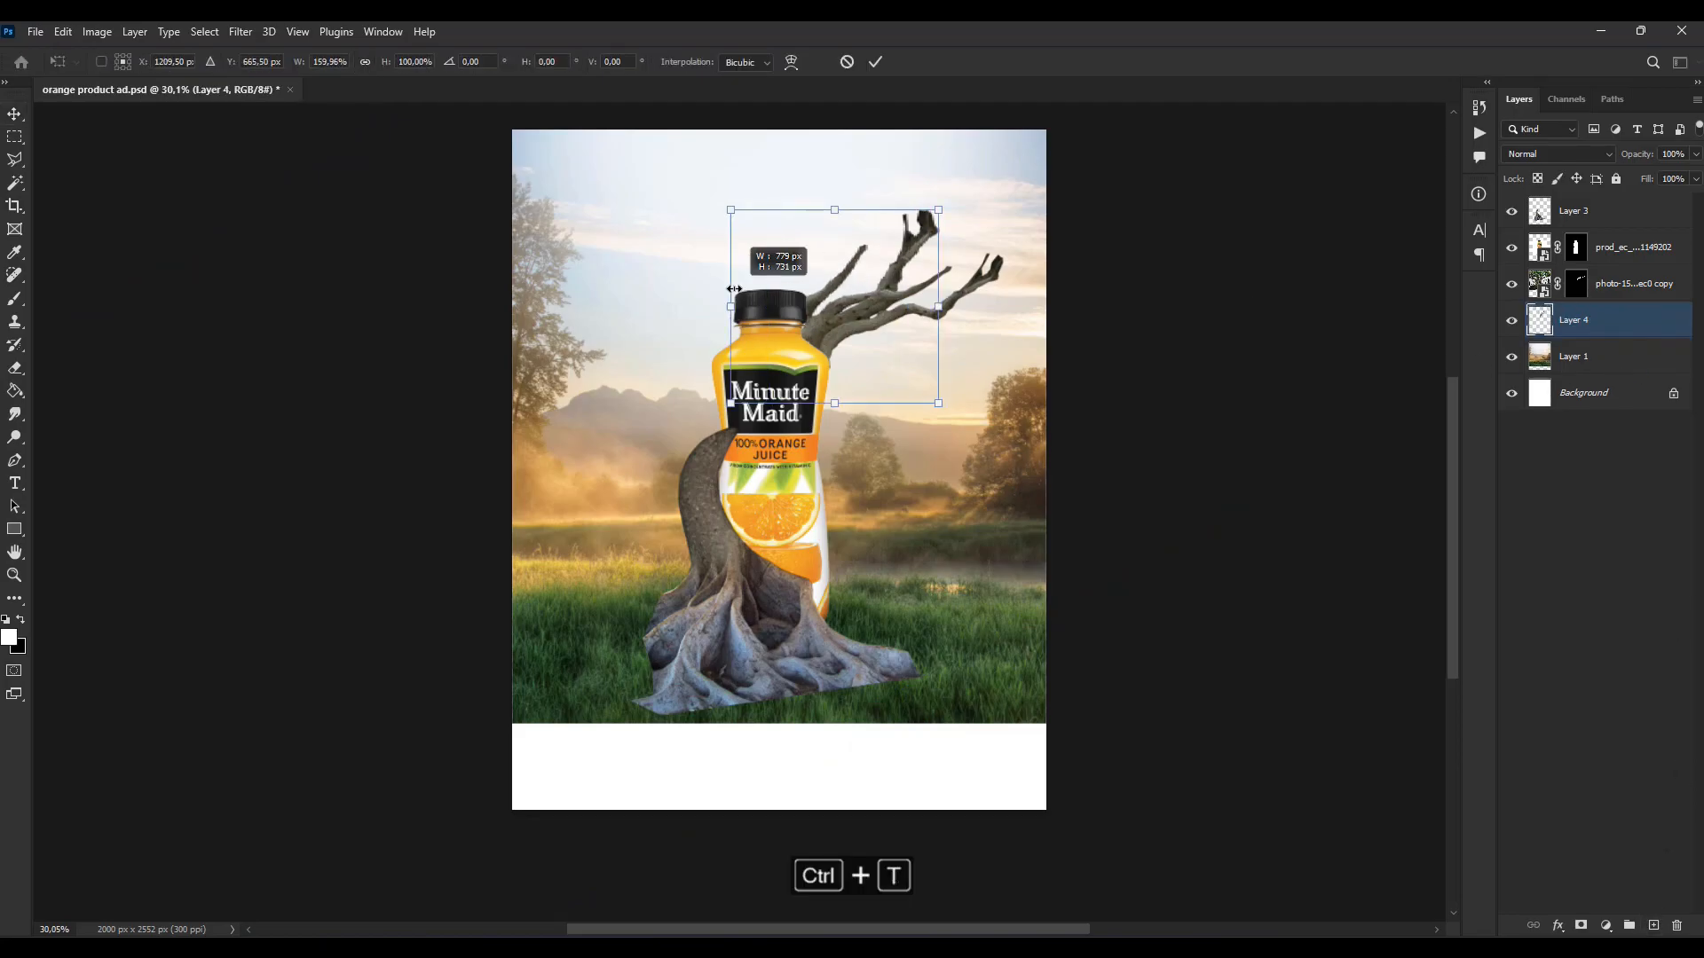
{"action": "left_click_drag", "start_coordinate": [970, 199], "coordinate": [944, 173]}
{"action": "left_click_drag", "start_coordinate": [927, 304], "coordinate": [905, 317]}
{"action": "left_click_drag", "start_coordinate": [949, 430], "coordinate": [956, 388]}
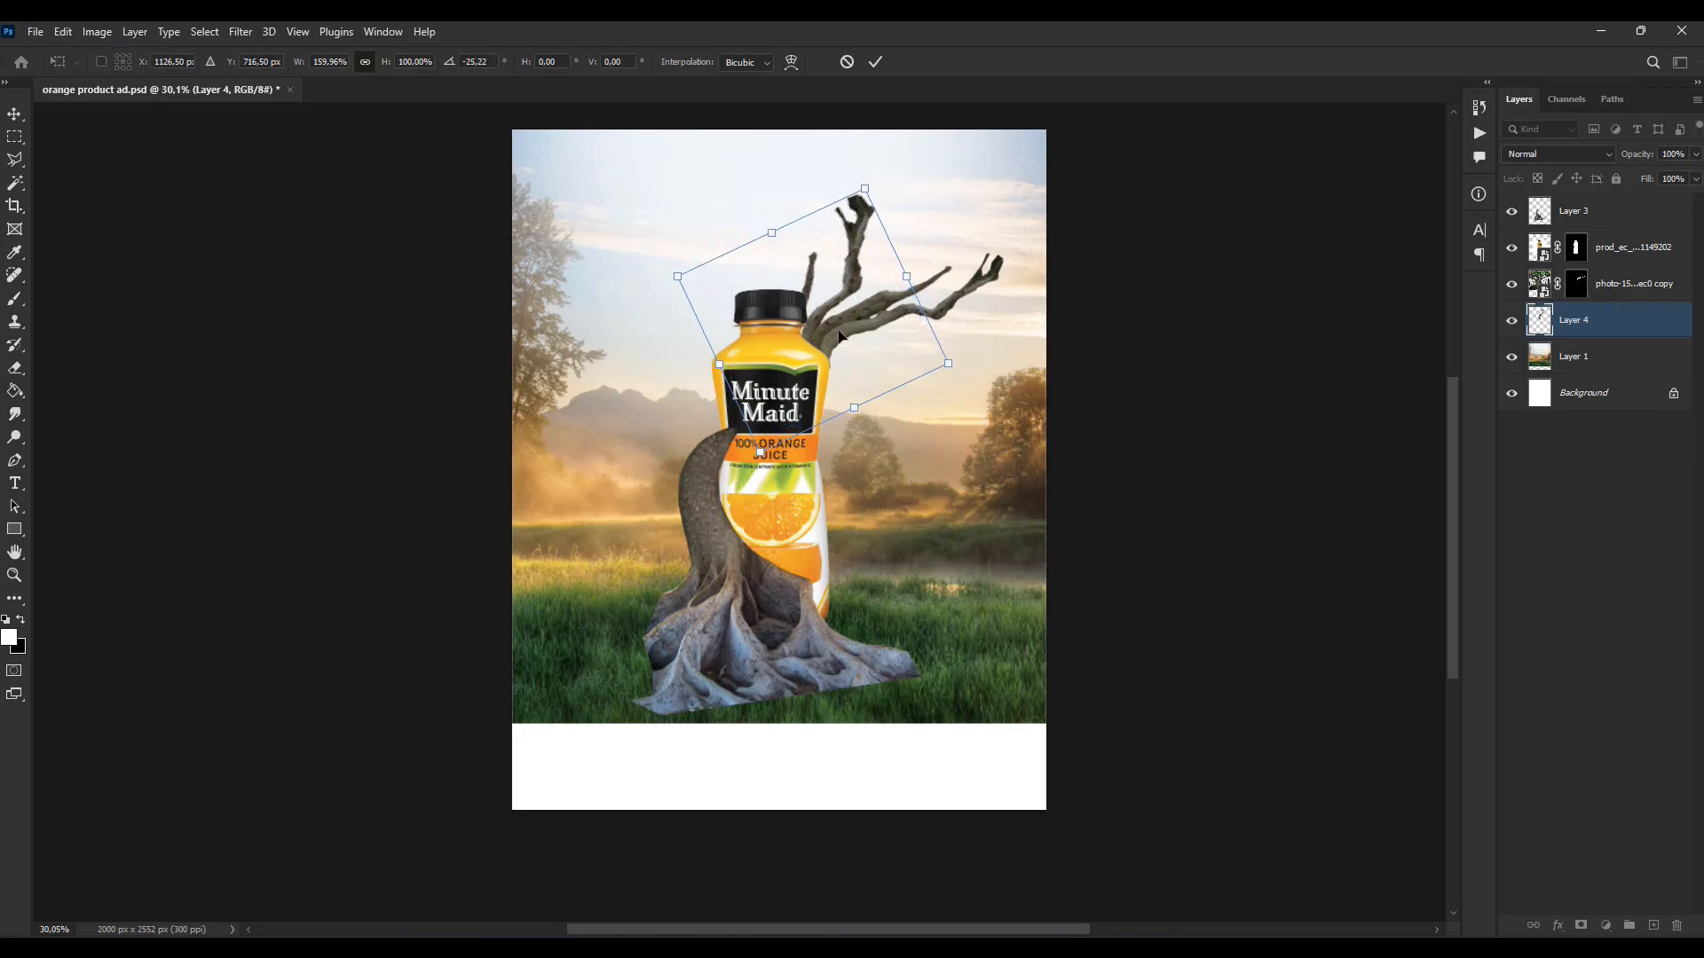
{"action": "left_click", "coordinate": [18, 115]}
Step: Scale the trunk, bottle and both branch layers together to about 114% and reposition them in the meadow
{"action": "scroll", "coordinate": [706, 368], "scroll_direction": "down", "scroll_amount": 5}
{"action": "scroll", "coordinate": [762, 345], "scroll_direction": "up", "scroll_amount": 2}
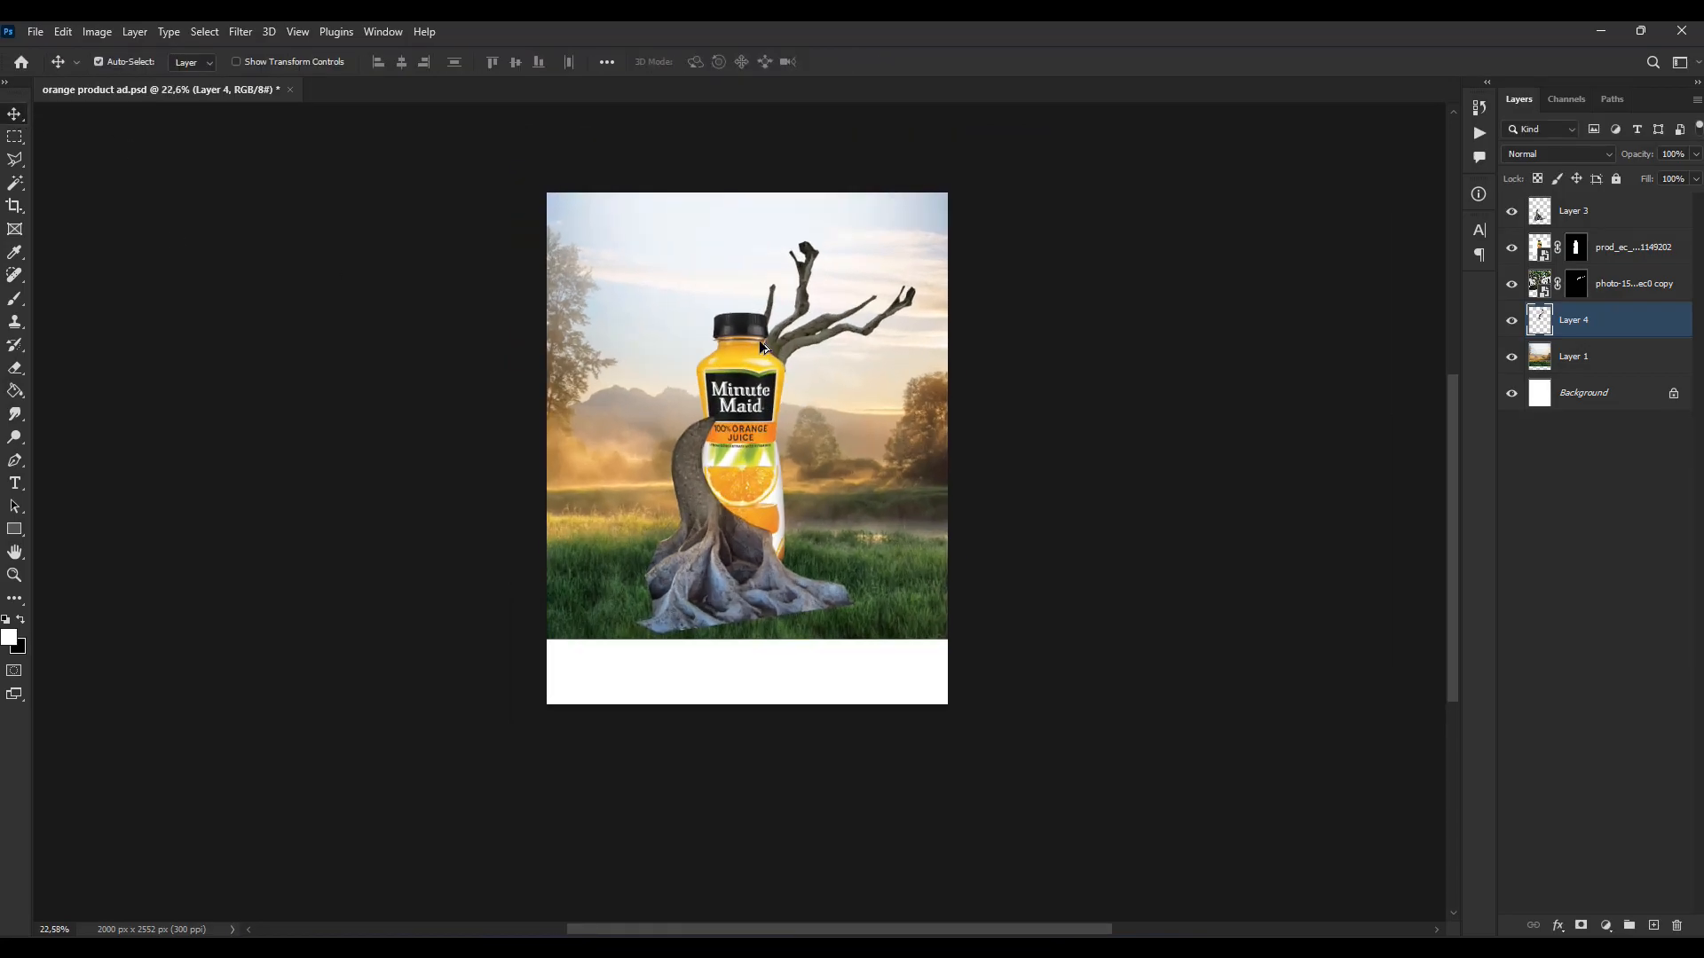
{"action": "left_click", "coordinate": [1623, 290], "text": "ctrl"}
{"action": "left_click", "coordinate": [1615, 253], "text": "ctrl"}
{"action": "left_click", "coordinate": [1609, 219], "text": "ctrl"}
{"action": "key", "text": "ctrl+t"}
{"action": "left_click_drag", "start_coordinate": [1106, 636], "coordinate": [1163, 675]}
{"action": "mouse_move", "coordinate": [1101, 592]}
{"action": "left_mouse_down"}
{"action": "mouse_move", "coordinate": [1092, 554]}
{"action": "mouse_move", "coordinate": [1100, 566]}
{"action": "left_mouse_up"}
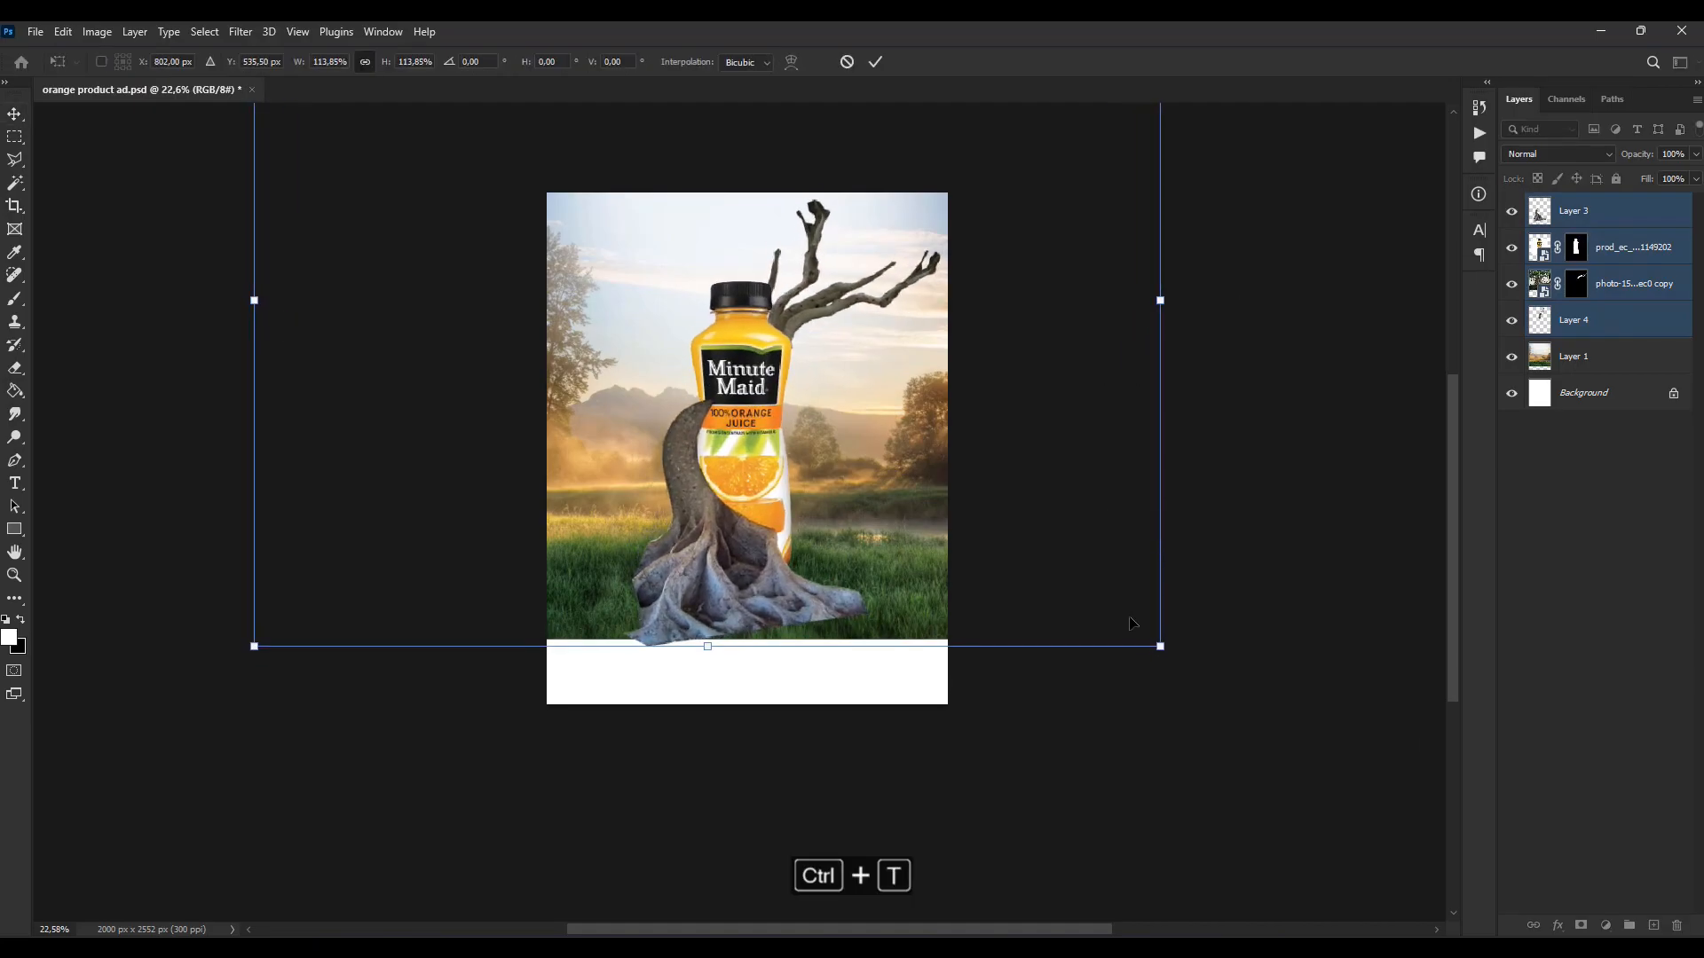
{"action": "left_click_drag", "start_coordinate": [1186, 629], "coordinate": [1183, 641]}
{"action": "left_click", "coordinate": [14, 113]}
{"action": "scroll", "coordinate": [834, 564], "scroll_direction": "up", "scroll_amount": 7}
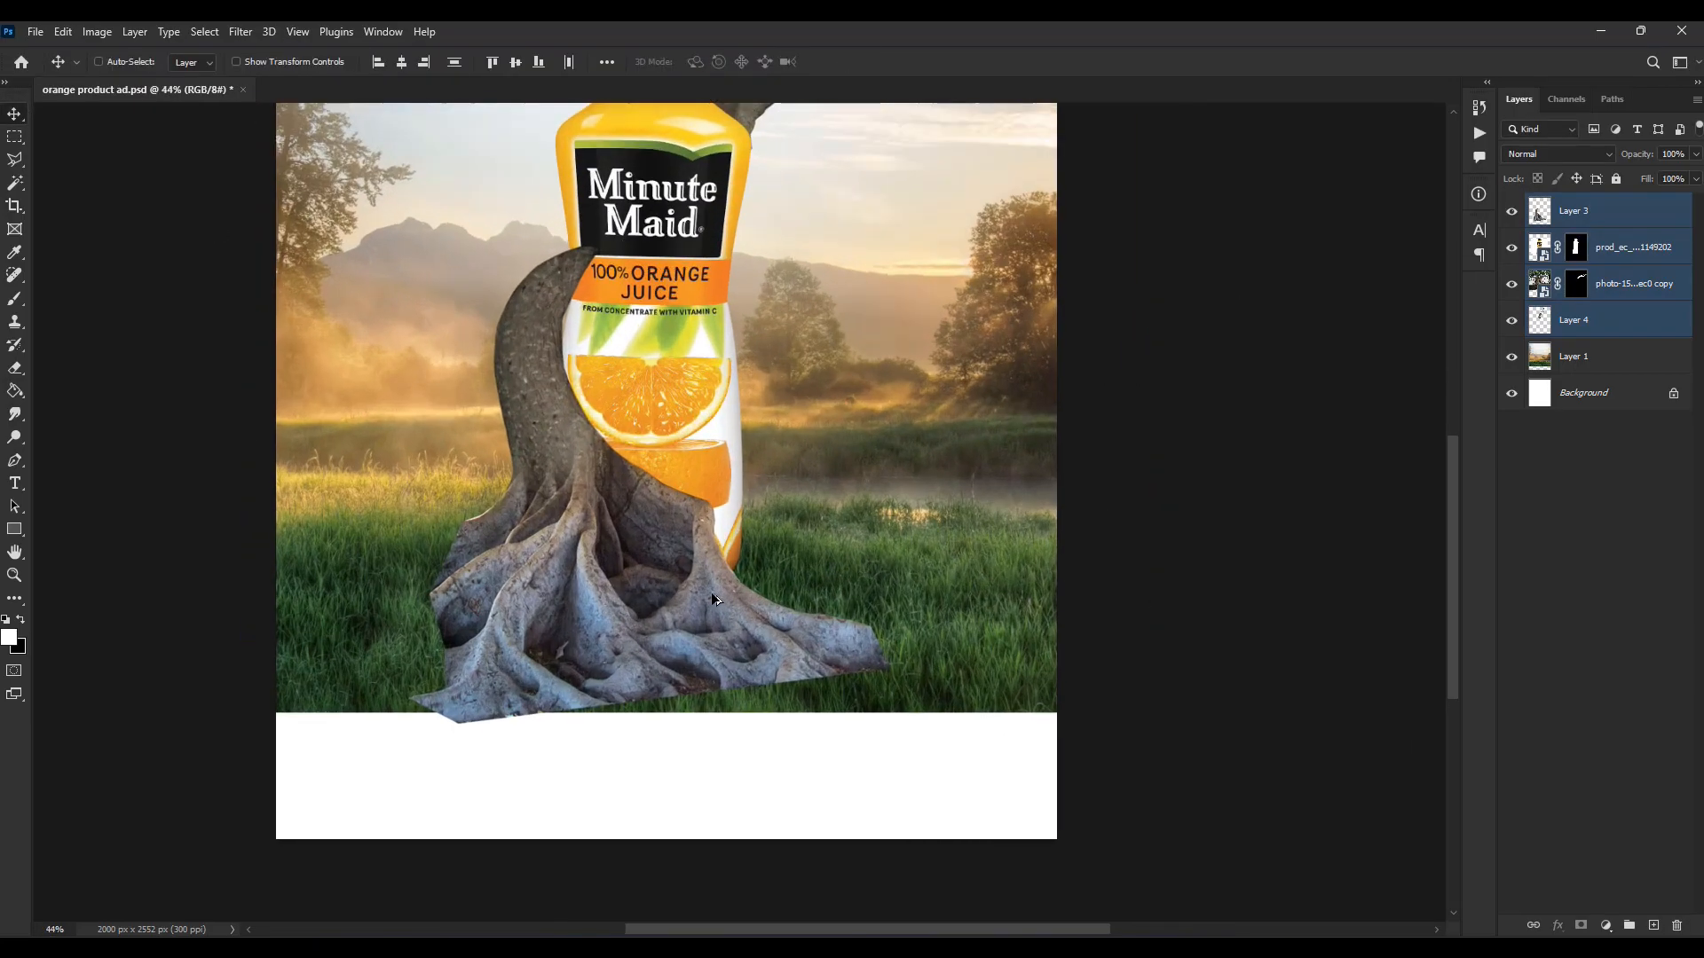
{"action": "scroll", "coordinate": [711, 592], "scroll_direction": "up", "scroll_amount": 4}
{"action": "left_click", "coordinate": [1540, 221]}
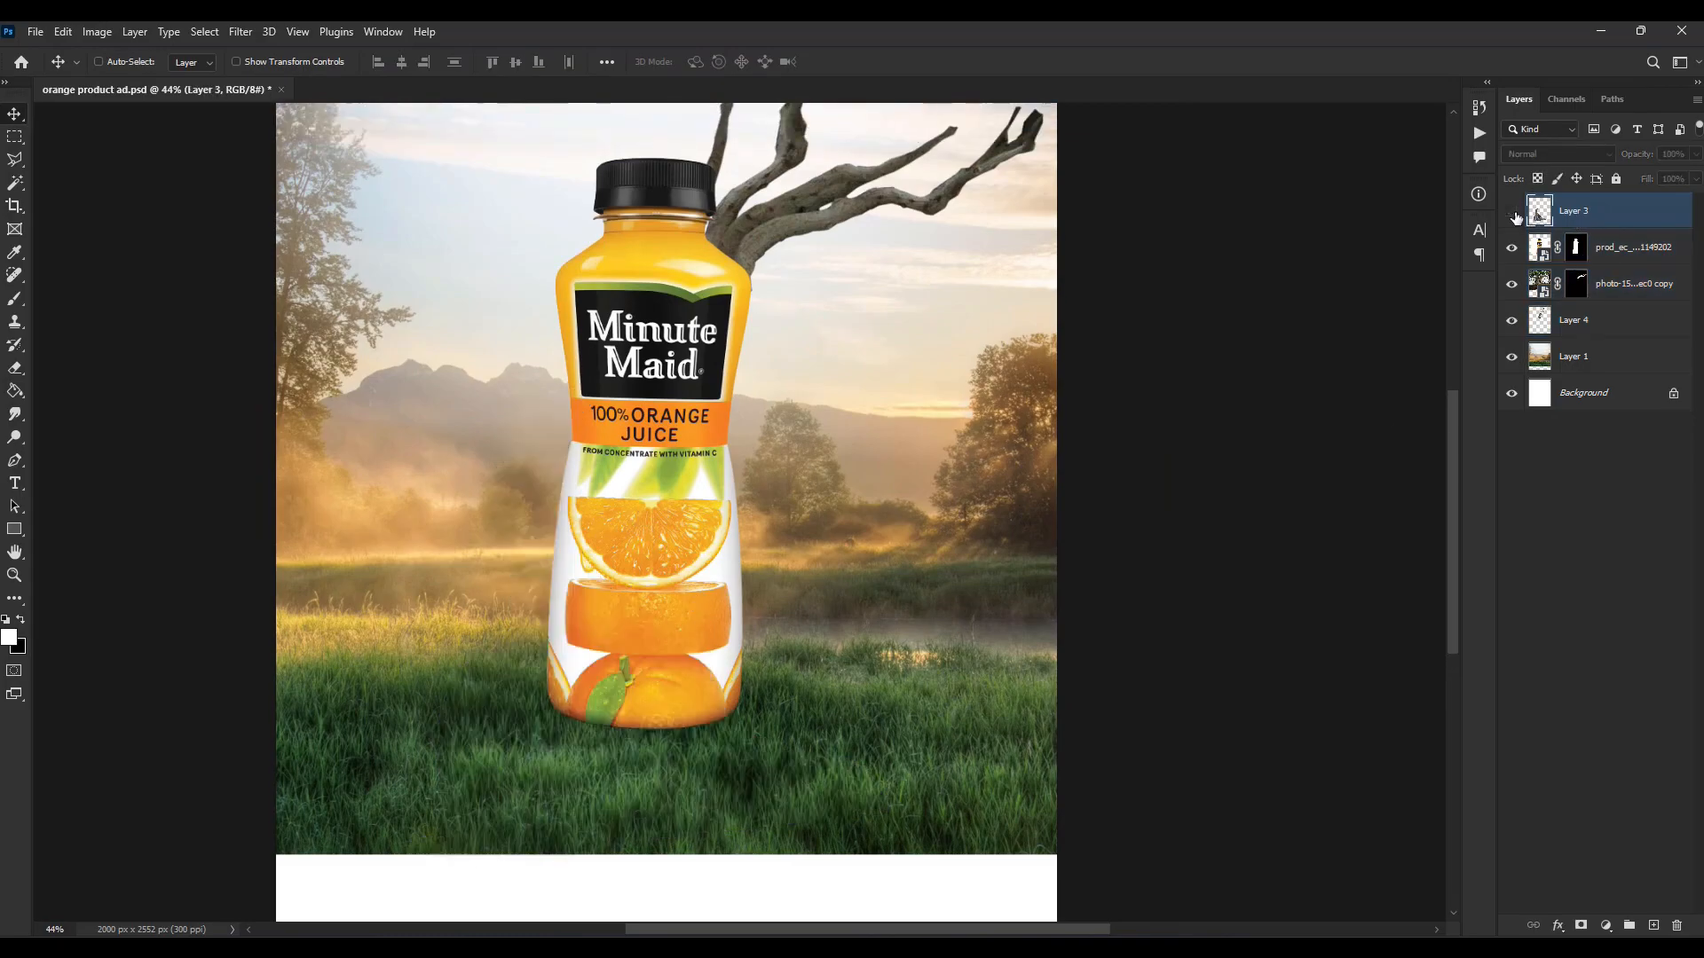
{"action": "left_click", "coordinate": [68, 33]}
{"action": "left_click", "coordinate": [168, 381]}
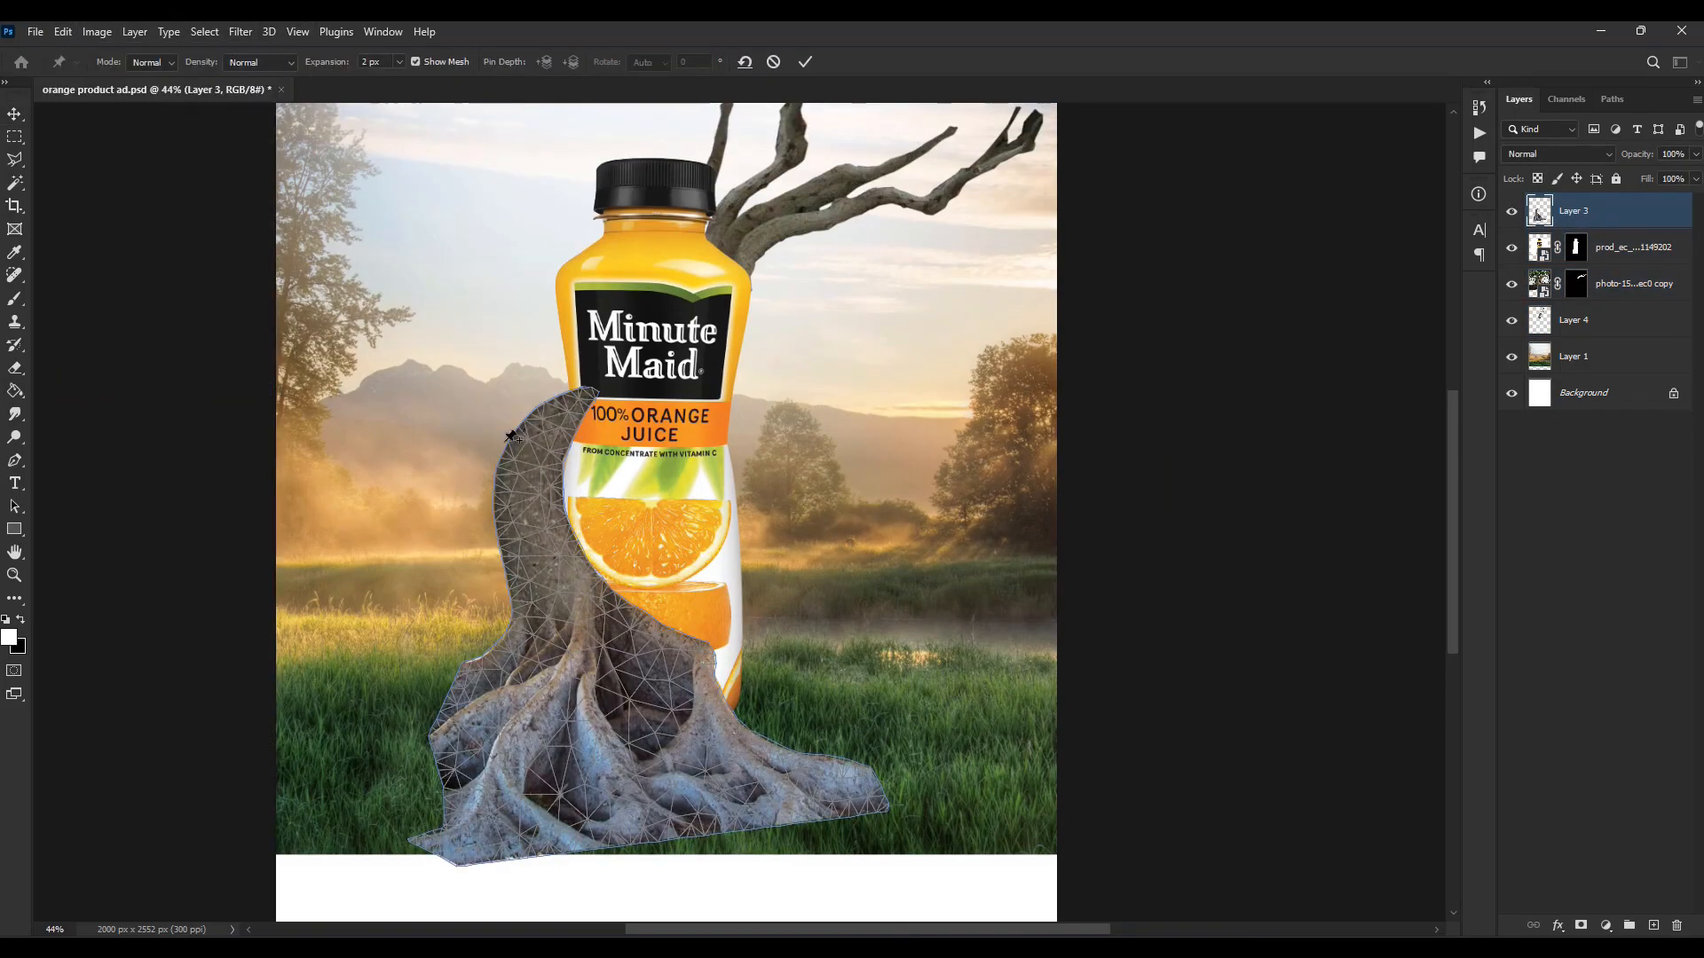
{"action": "left_click", "coordinate": [588, 401]}
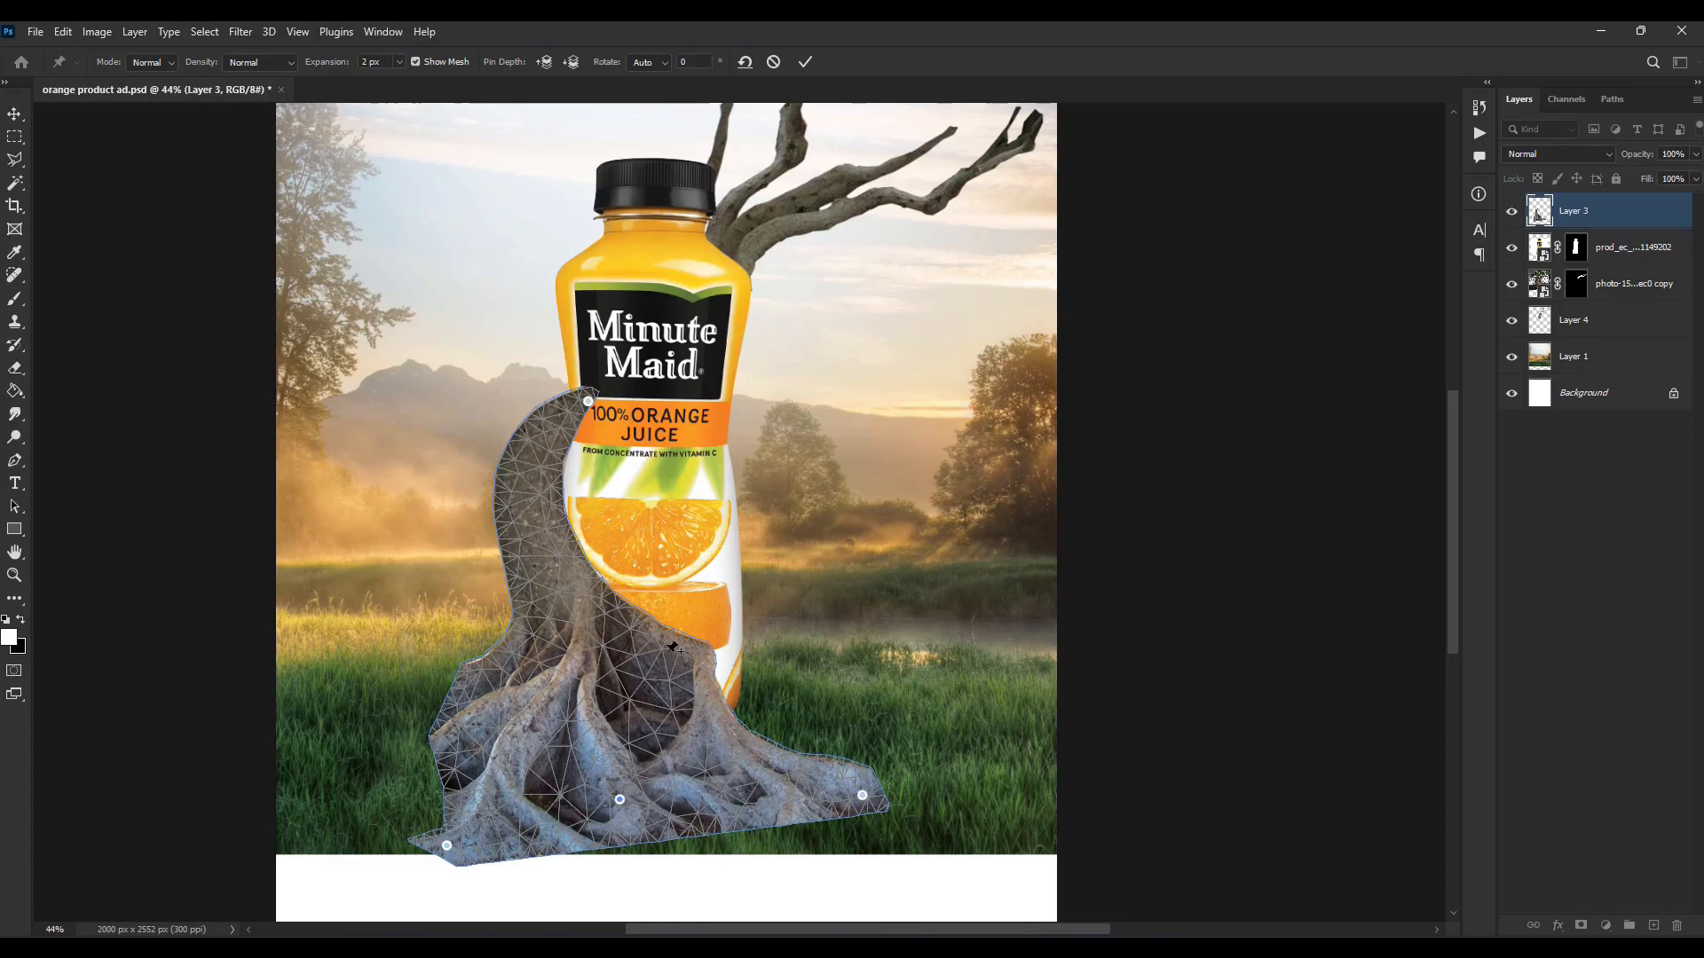
{"action": "left_click_drag", "start_coordinate": [549, 407], "coordinate": [575, 367]}
{"action": "left_click_drag", "start_coordinate": [559, 472], "coordinate": [561, 488]}
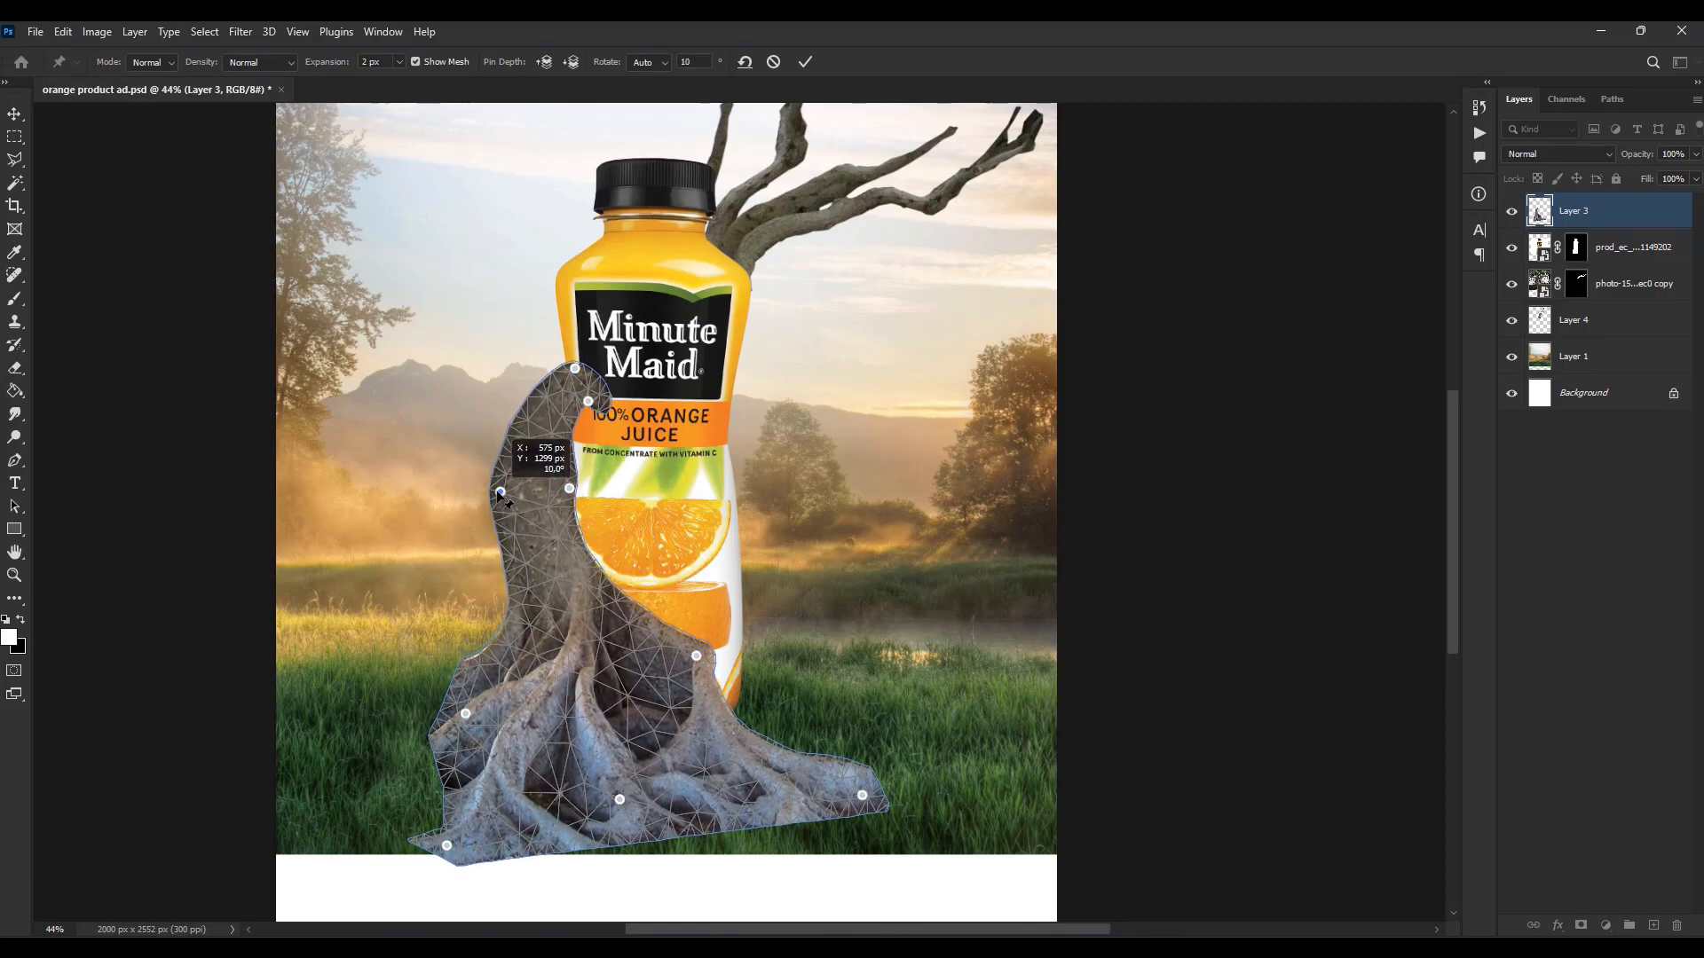
{"action": "left_click", "coordinate": [15, 114]}
{"action": "left_click", "coordinate": [843, 378]}
{"action": "left_click", "coordinate": [69, 32]}
{"action": "left_click", "coordinate": [162, 371]}
{"action": "key", "text": "Return"}
Step: Puppet Warp the trunk layer, bulging its outer curve to the left and raising its tip along the bottle
{"action": "left_click", "coordinate": [65, 32]}
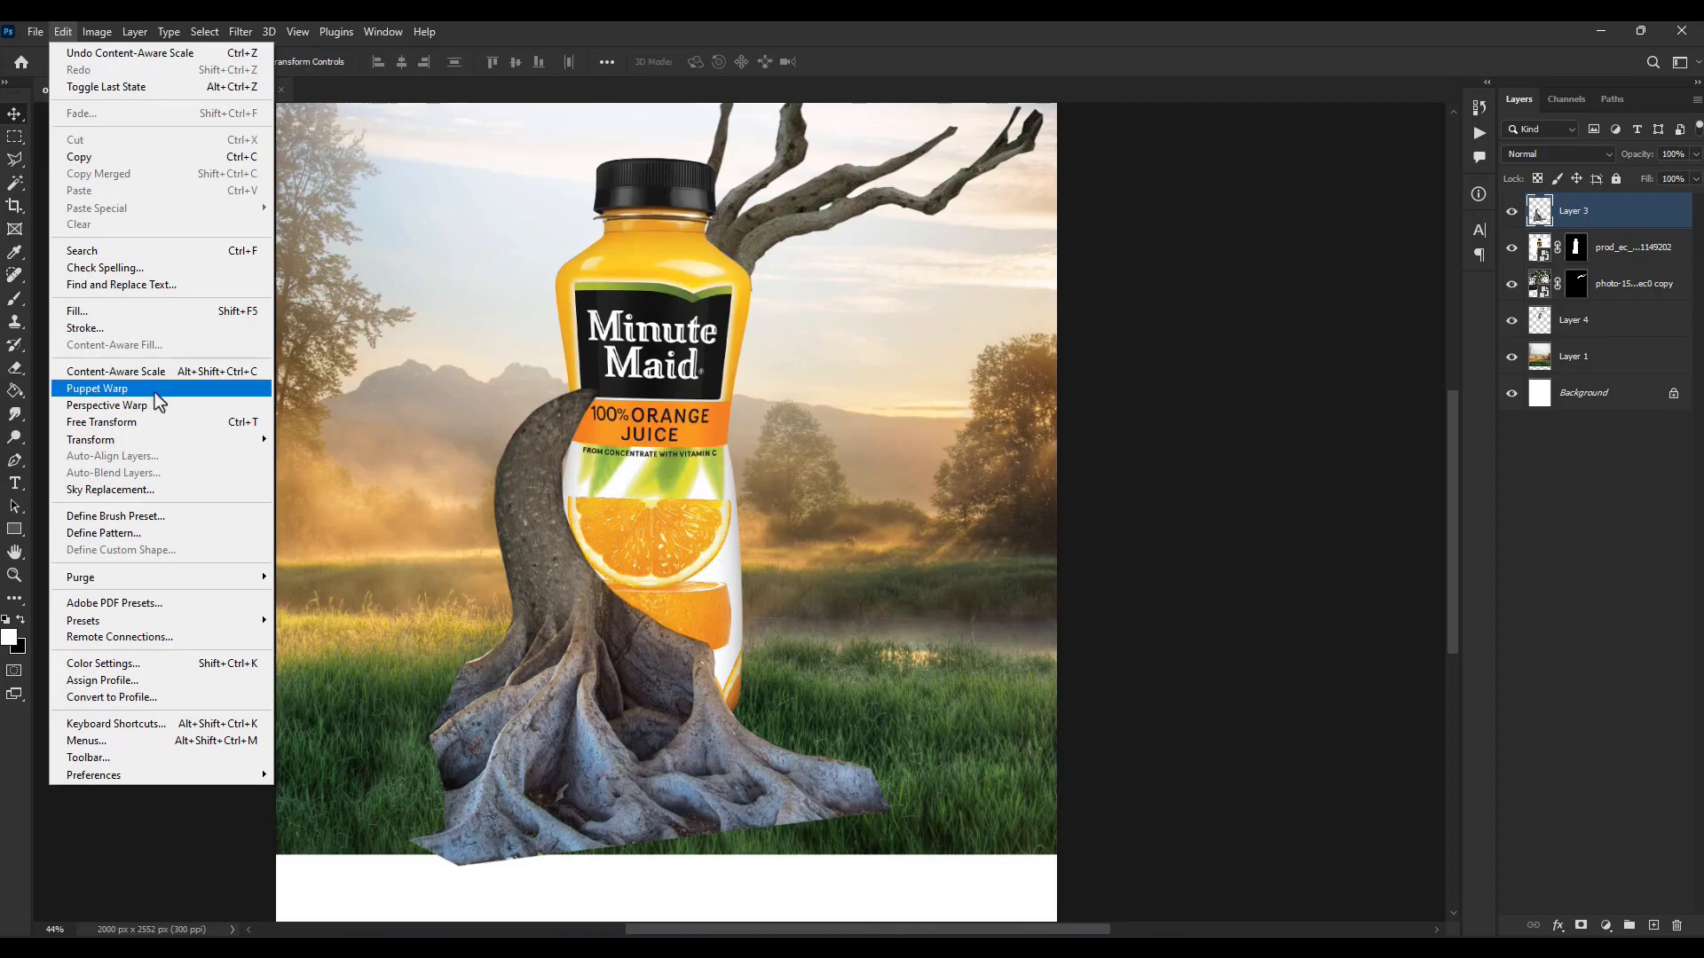
{"action": "left_click", "coordinate": [155, 390]}
{"action": "left_click_drag", "start_coordinate": [543, 541], "coordinate": [495, 549]}
{"action": "left_click", "coordinate": [504, 551]}
{"action": "left_click", "coordinate": [555, 524]}
{"action": "left_click", "coordinate": [555, 467]}
{"action": "left_click_drag", "start_coordinate": [582, 394], "coordinate": [575, 372]}
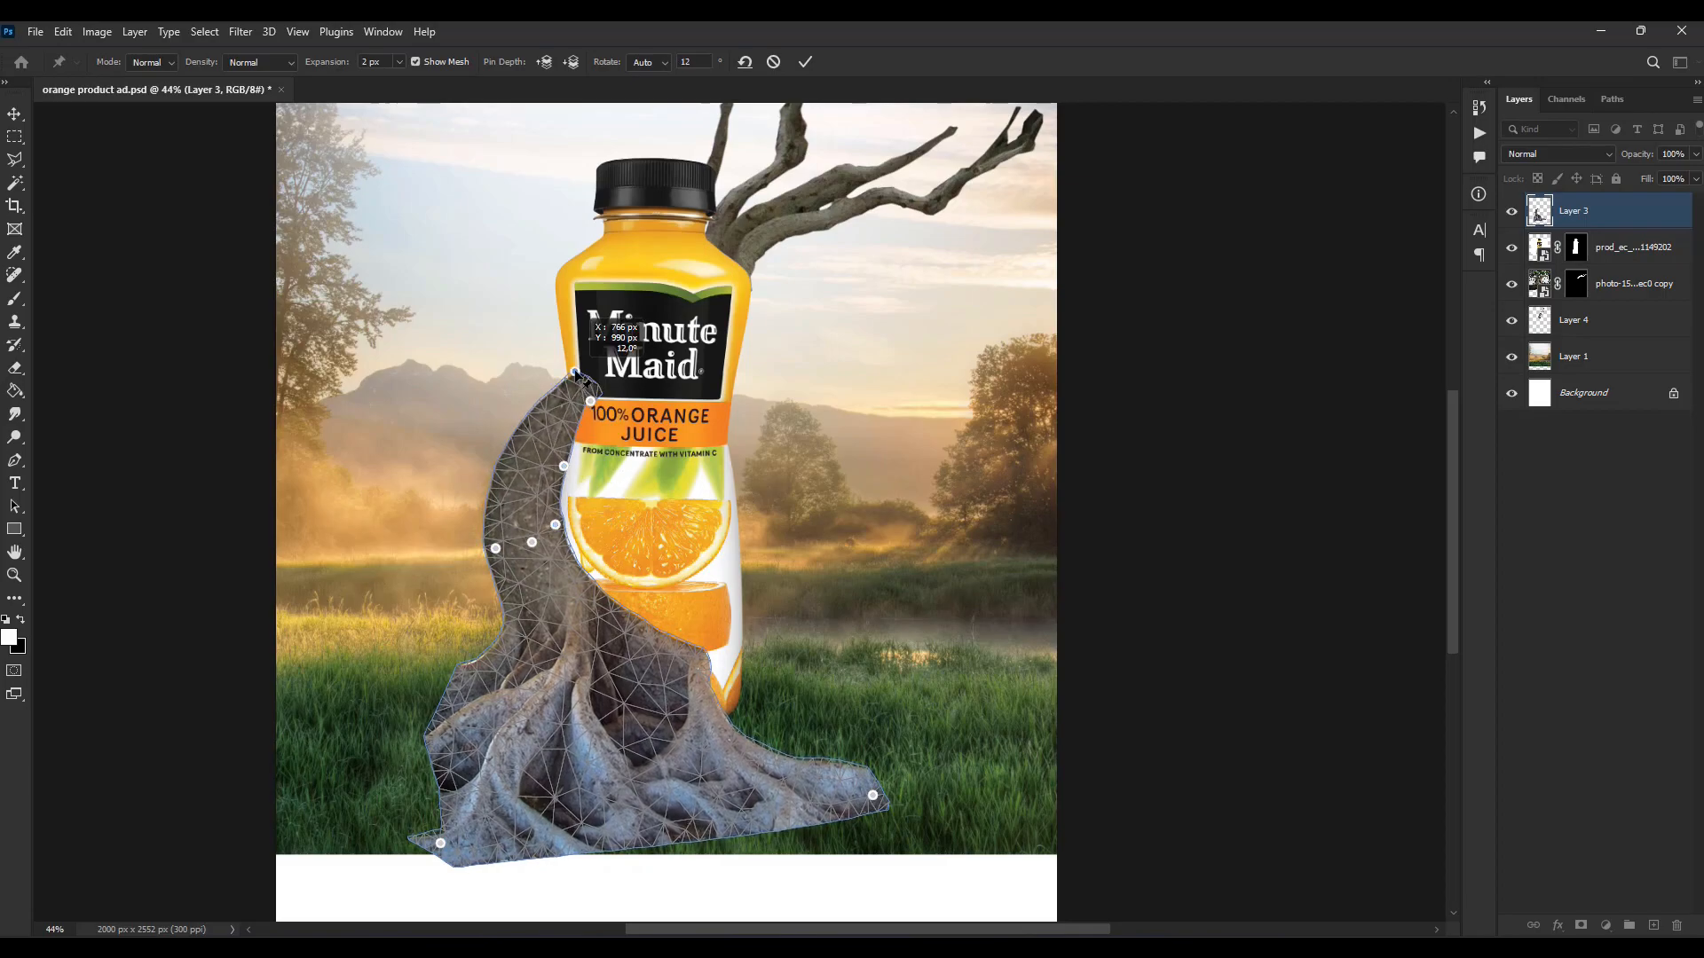
{"action": "left_click", "coordinate": [19, 113]}
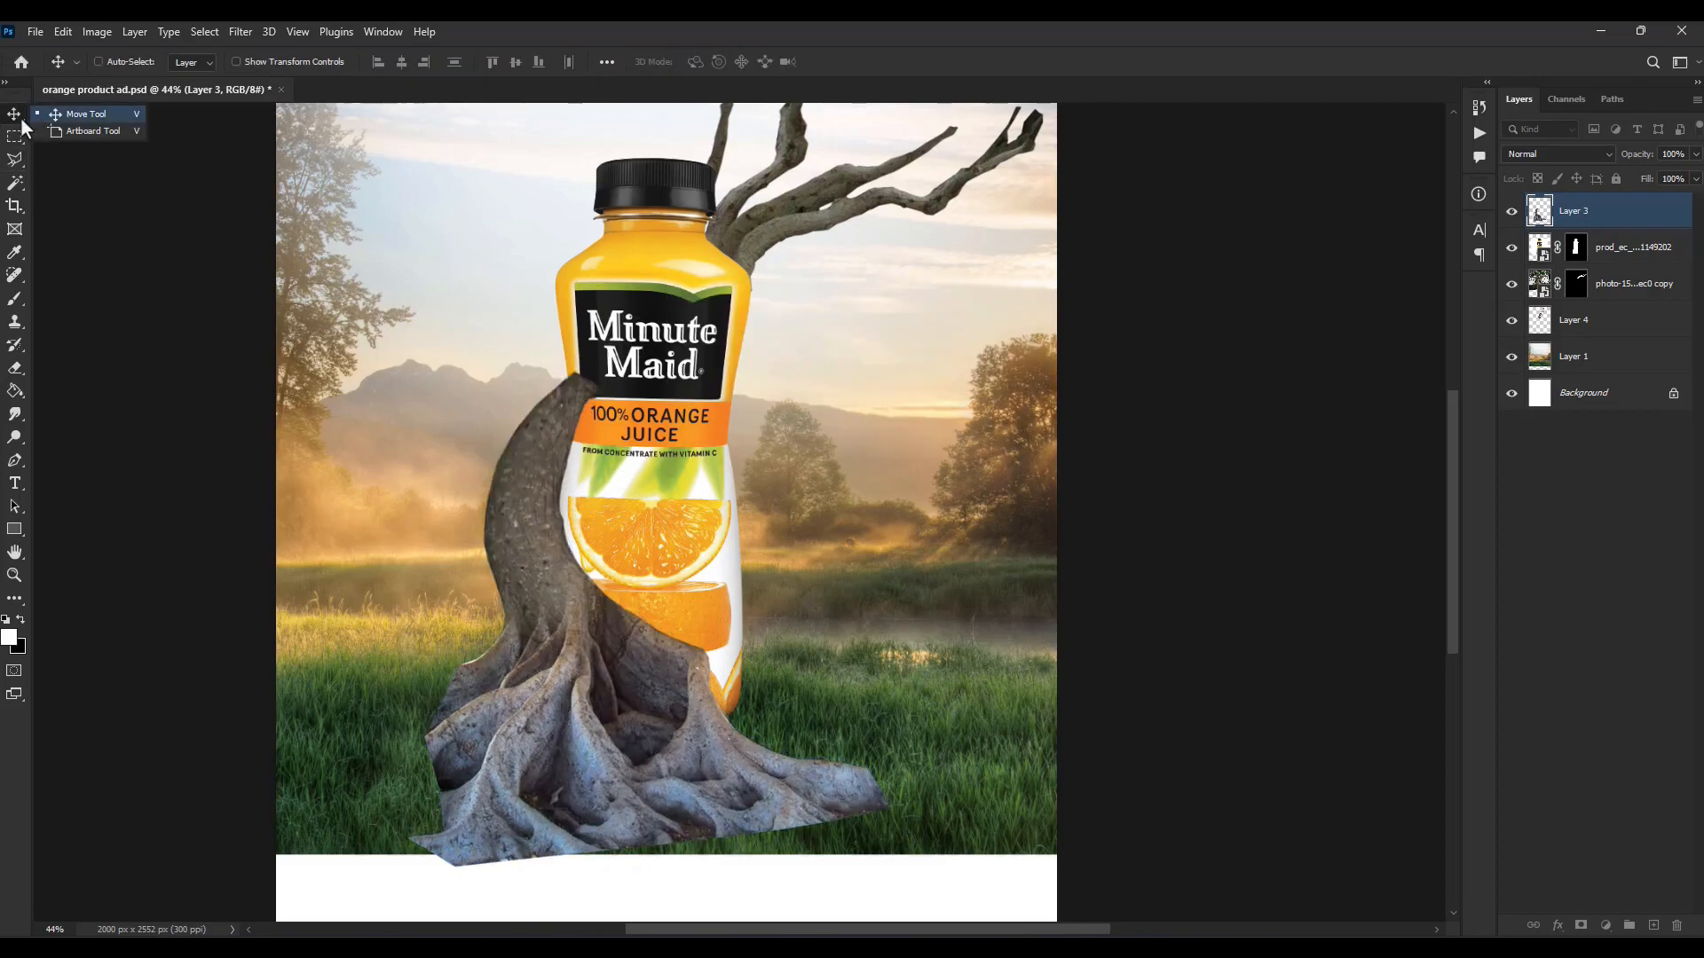
Step: Load the bottle's outline as a selection and add a blank layer mask to the trunk layer for brushing
{"action": "scroll", "coordinate": [609, 370], "scroll_direction": "down", "scroll_amount": 1}
{"action": "left_click", "coordinate": [1577, 251], "text": "ctrl"}
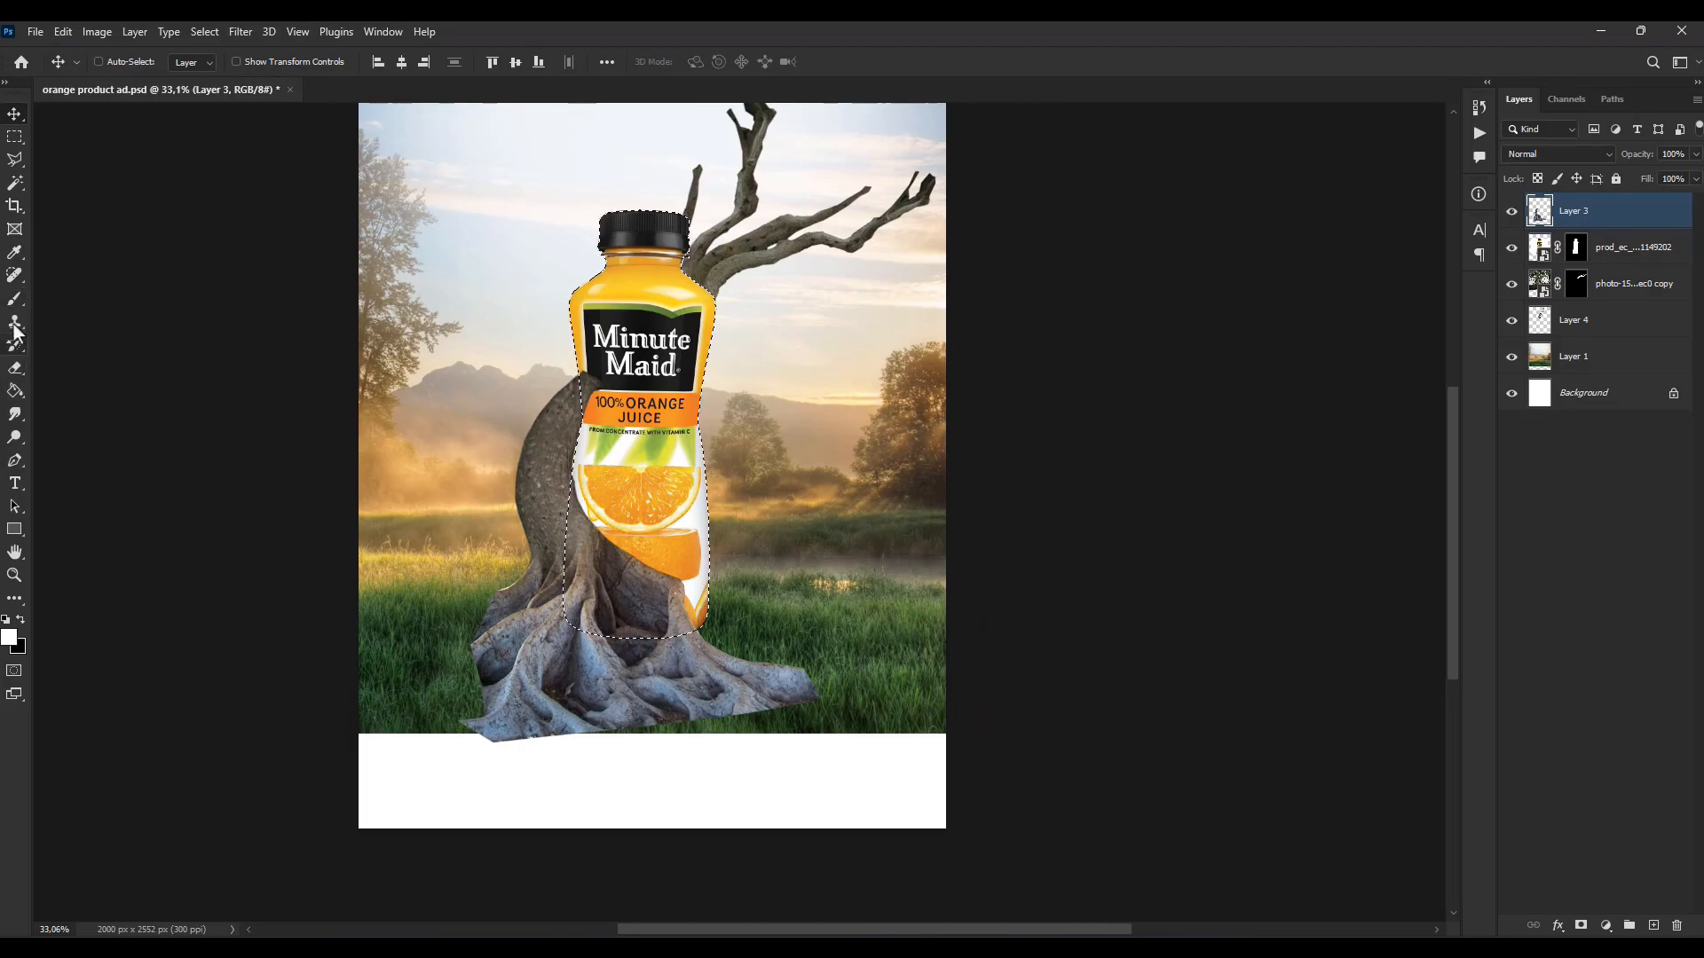
{"action": "key", "text": "b"}
{"action": "key", "text": "ctrl+d"}
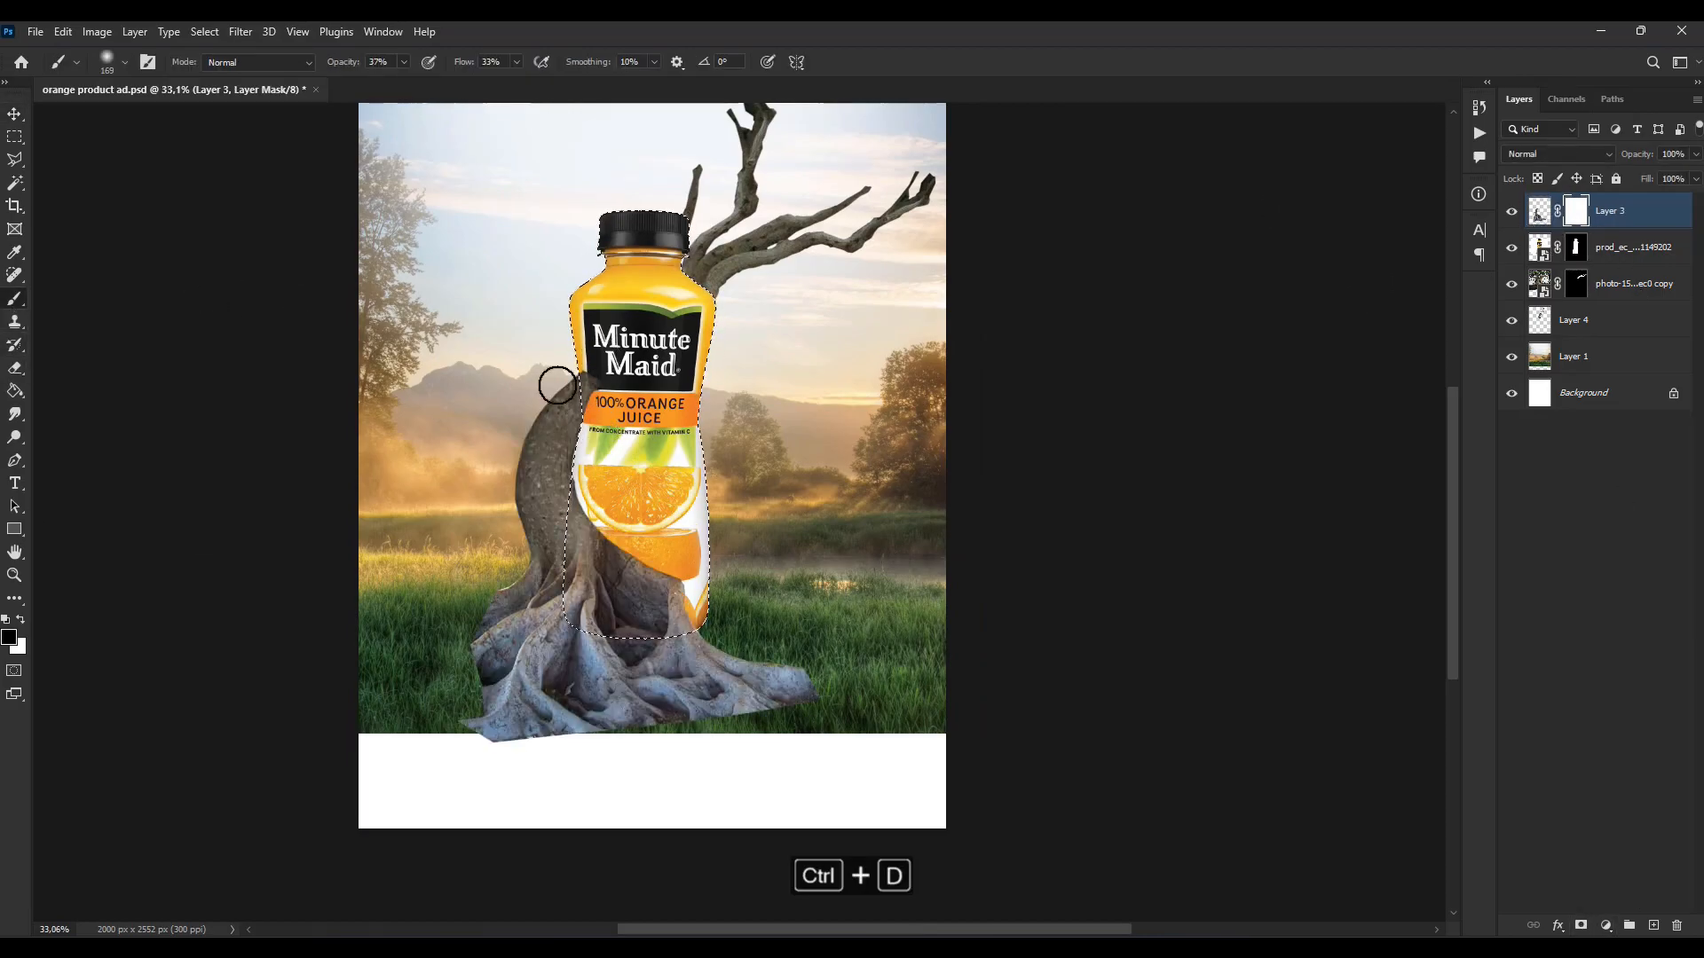
Step: Set the brush to 100% opacity and flow, mask out the trunk tip overlapping the bottle label, and clear the selection
{"action": "scroll", "coordinate": [572, 377], "scroll_direction": "up", "scroll_amount": 4}
{"action": "key", "text": "0"}
{"action": "left_click_drag", "start_coordinate": [516, 61], "coordinate": [581, 85]}
{"action": "left_click_drag", "start_coordinate": [609, 484], "coordinate": [610, 412]}
{"action": "key", "text": "ctrl+d"}
{"action": "key", "text": "v"}
{"action": "scroll", "coordinate": [810, 502], "scroll_direction": "down", "scroll_amount": 5}
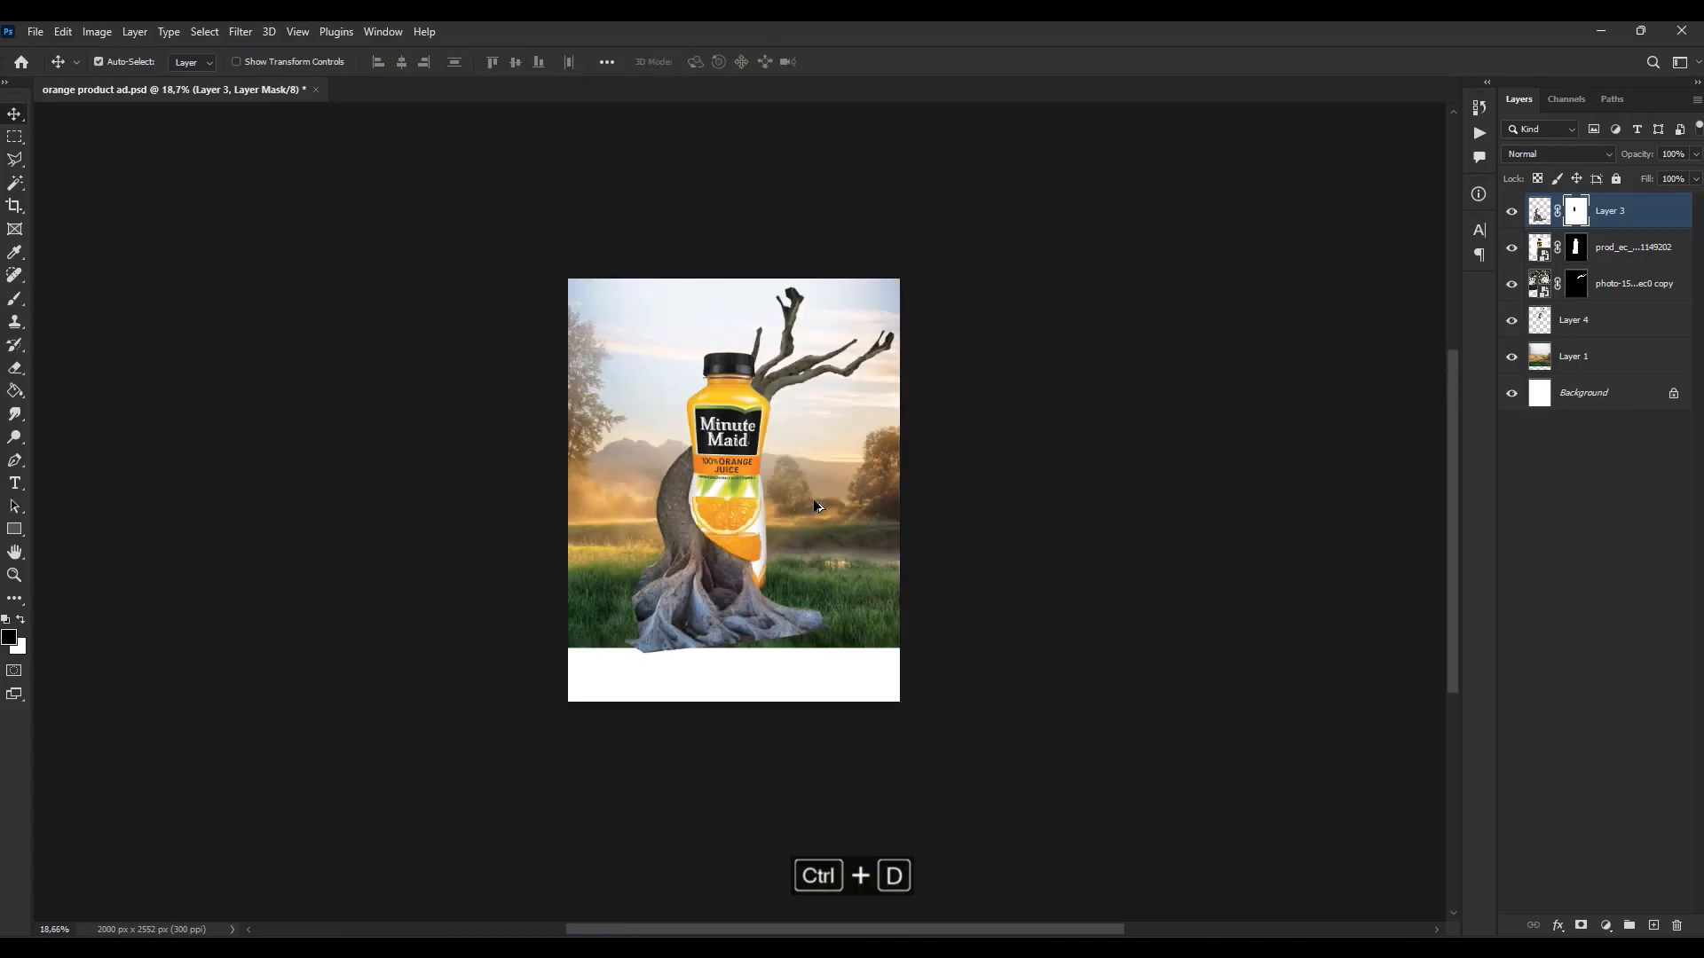
{"action": "scroll", "coordinate": [770, 545], "scroll_direction": "up", "scroll_amount": 1}
{"action": "scroll", "coordinate": [770, 545], "scroll_direction": "up", "scroll_amount": 8}
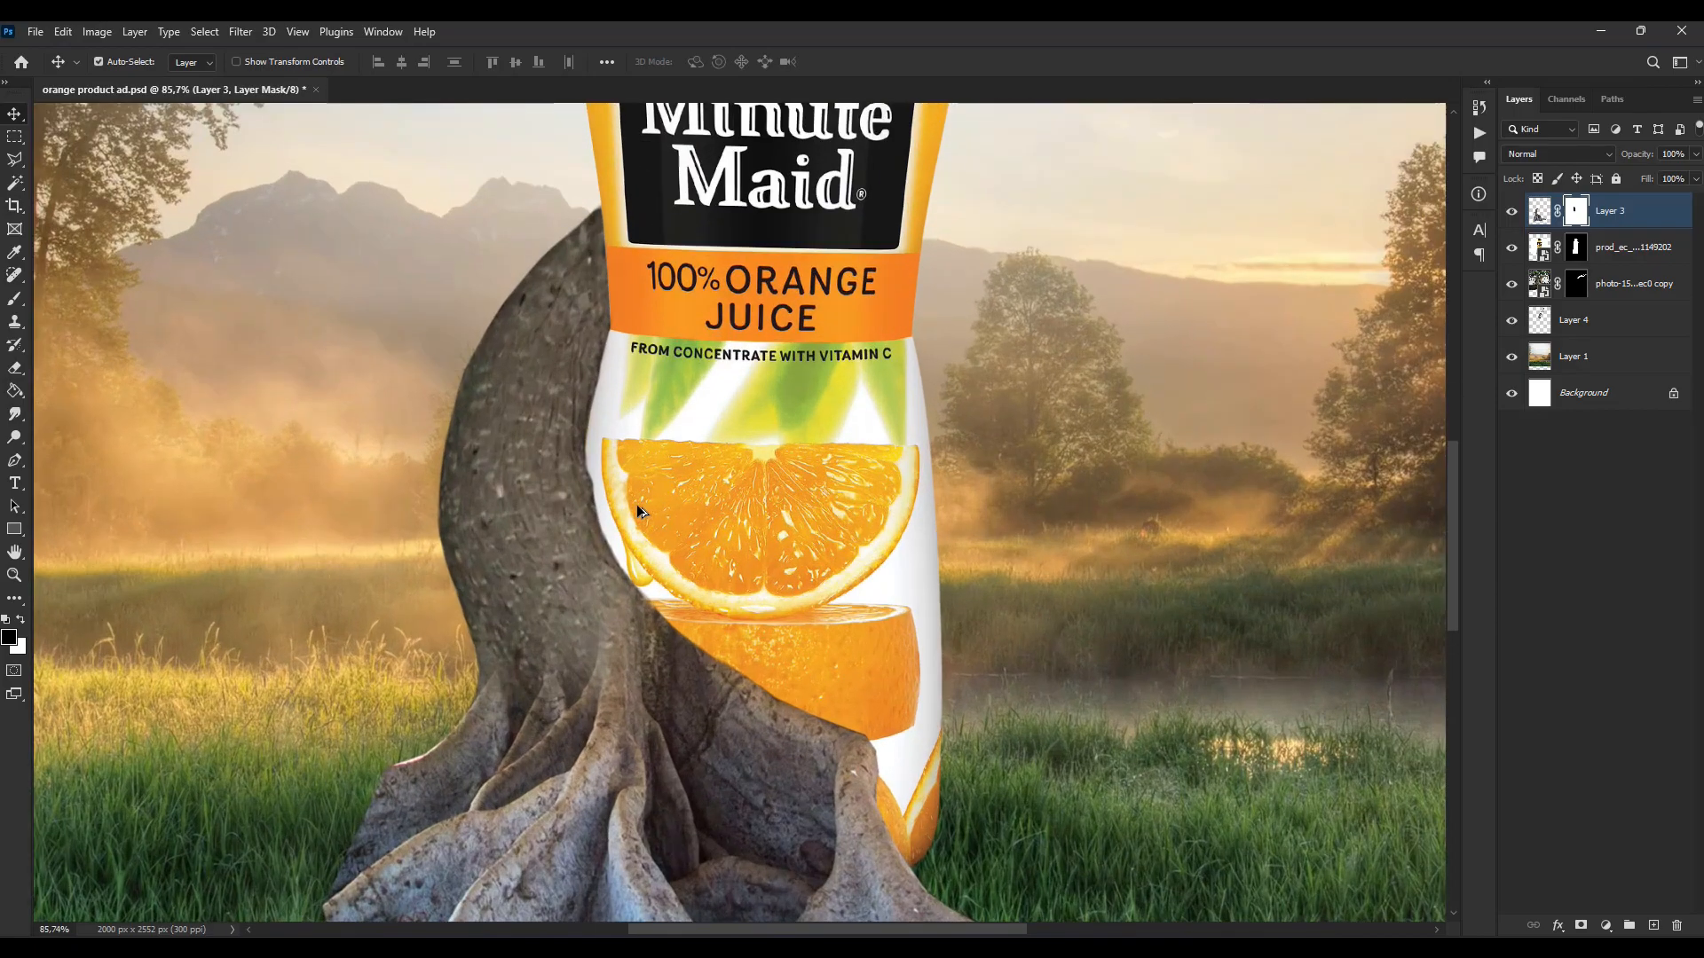
{"action": "scroll", "coordinate": [637, 504], "scroll_direction": "down", "scroll_amount": 1}
{"action": "left_click", "coordinate": [14, 298]}
{"action": "left_click", "coordinate": [123, 62]}
{"action": "left_click_drag", "start_coordinate": [696, 462], "coordinate": [647, 457]}
{"action": "scroll", "coordinate": [625, 474], "scroll_direction": "up", "scroll_amount": 5}
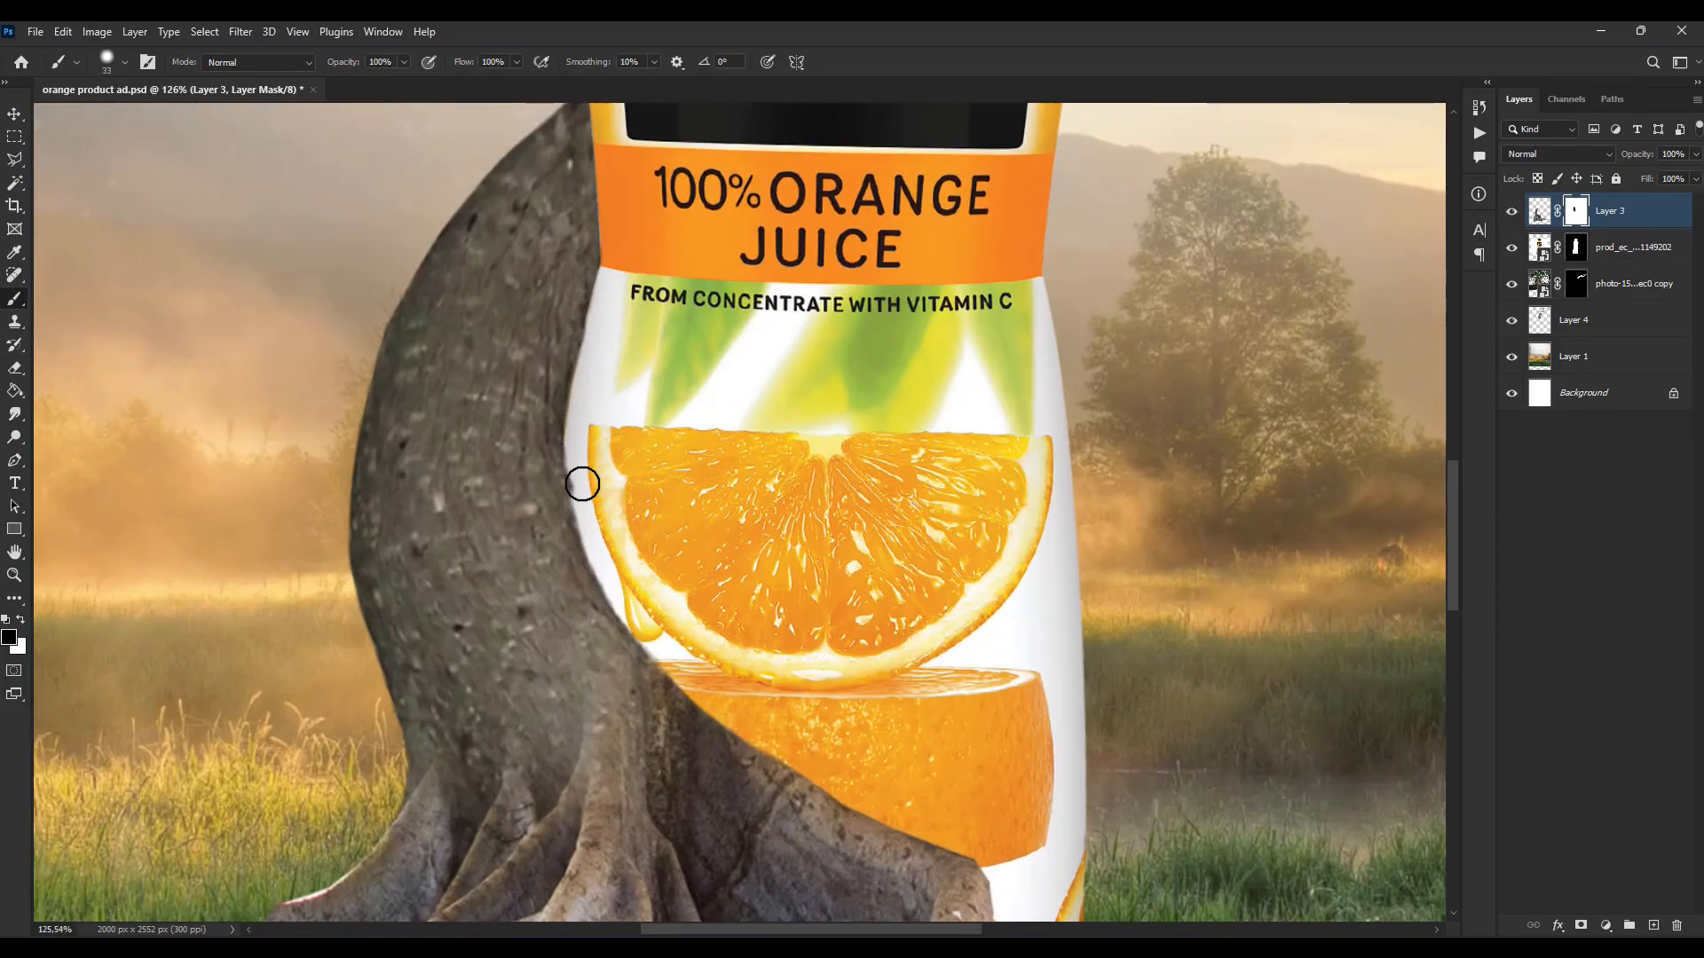
{"action": "key", "text": "ctrl+z"}
{"action": "left_click", "coordinate": [14, 136]}
{"action": "left_click", "coordinate": [14, 113]}
{"action": "left_click", "coordinate": [1540, 319]}
{"action": "scroll", "coordinate": [1028, 506], "scroll_direction": "down", "scroll_amount": 6}
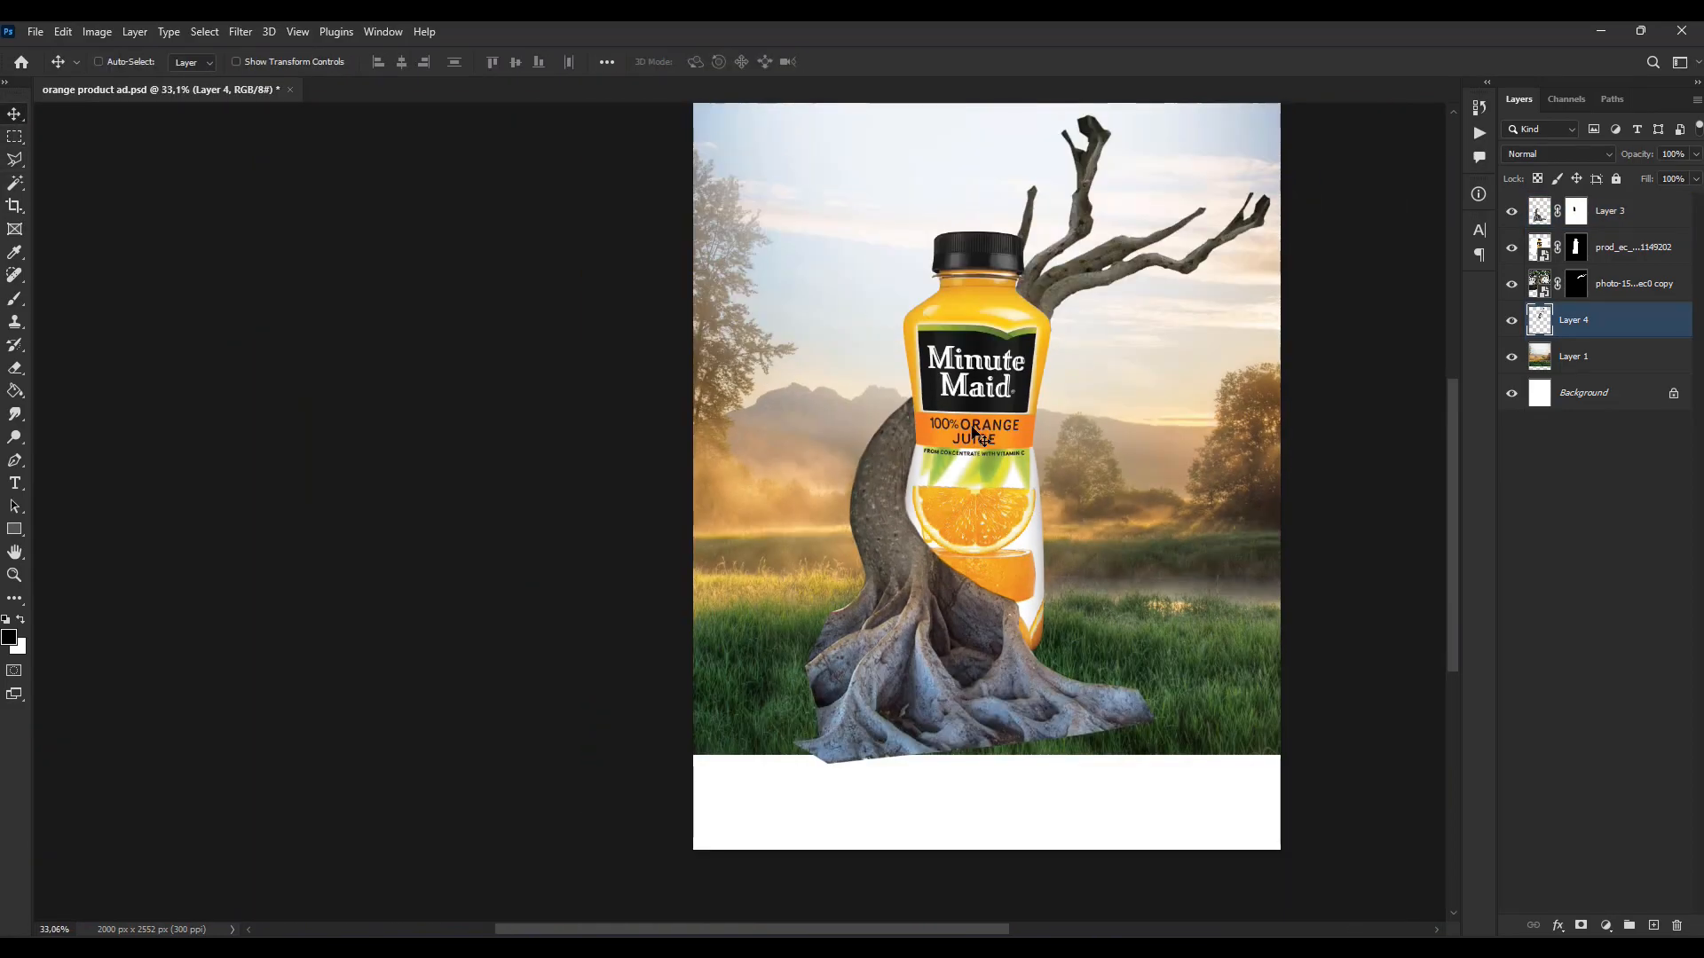
Step: Puppet Warp the trunk layer, raising the roots on its right side so they cover the base of the bottle
{"action": "left_click", "coordinate": [1524, 213]}
{"action": "left_click", "coordinate": [63, 31]}
{"action": "left_click", "coordinate": [165, 380]}
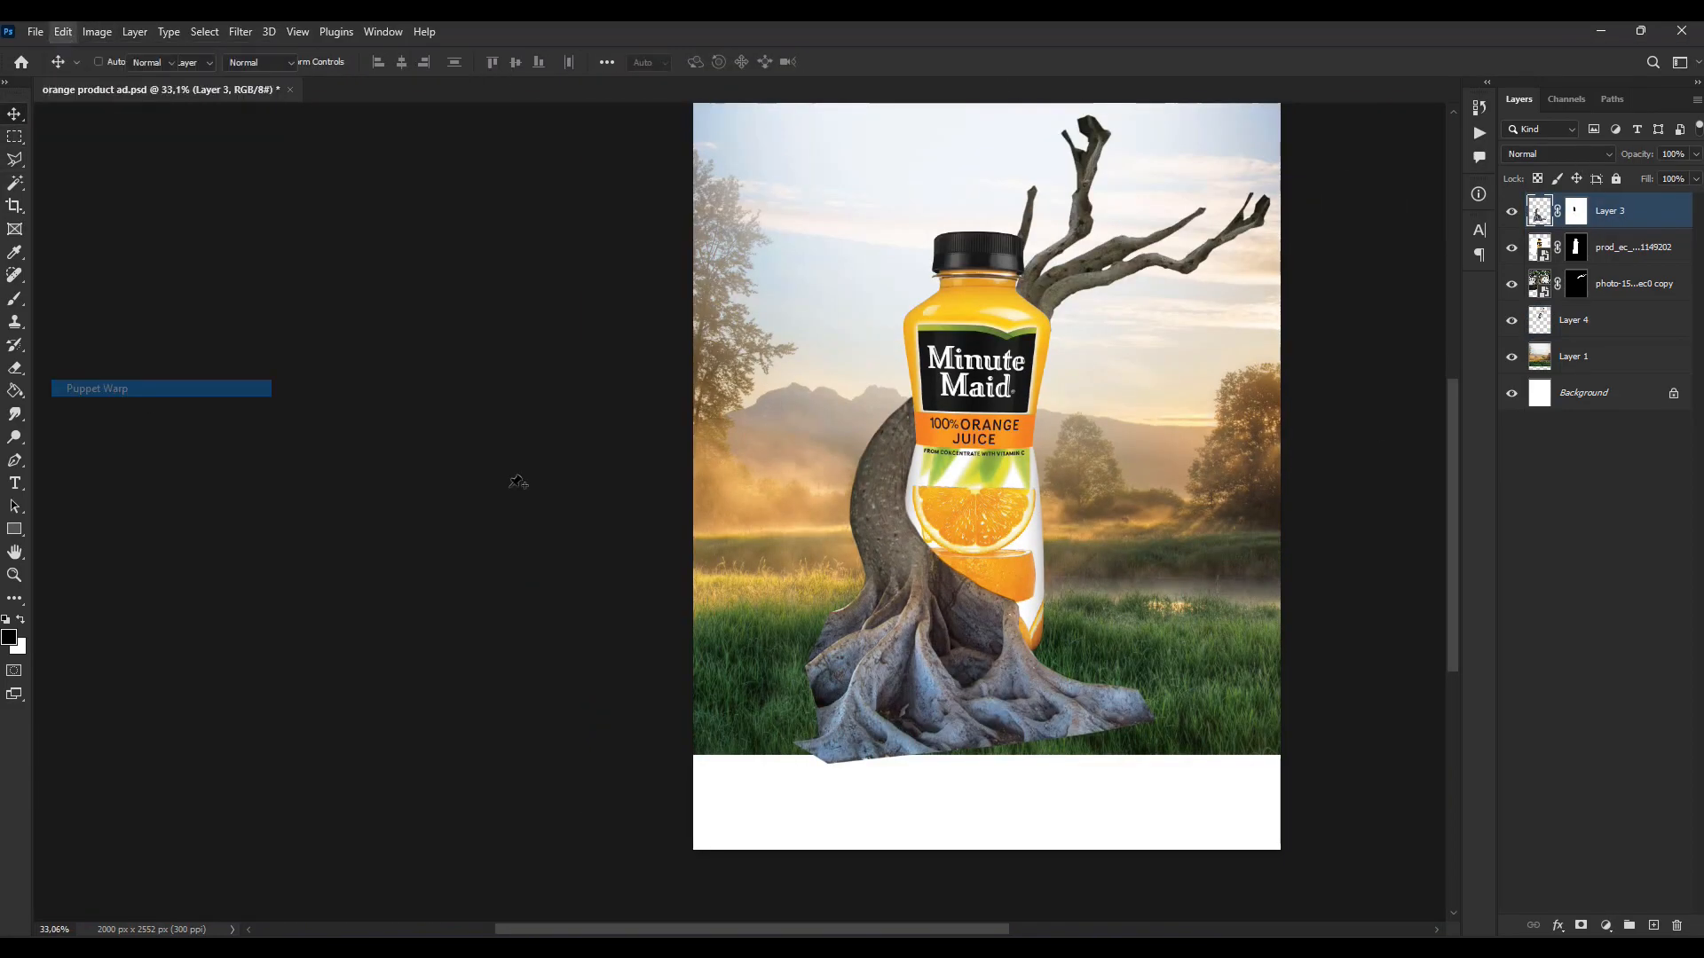
{"action": "left_click", "coordinate": [815, 671]}
{"action": "left_click_drag", "start_coordinate": [1014, 635], "coordinate": [1038, 606]}
{"action": "left_click_drag", "start_coordinate": [1065, 679], "coordinate": [1066, 639]}
{"action": "left_click", "coordinate": [1057, 631]}
{"action": "scroll", "coordinate": [1057, 625], "scroll_direction": "up", "scroll_amount": 6}
{"action": "left_click", "coordinate": [887, 662]}
{"action": "left_click_drag", "start_coordinate": [440, 644], "coordinate": [439, 643]}
{"action": "mouse_move", "coordinate": [548, 485]}
{"action": "left_mouse_down"}
{"action": "mouse_move", "coordinate": [518, 495]}
{"action": "mouse_move", "coordinate": [552, 492]}
{"action": "left_mouse_up"}
{"action": "scroll", "coordinate": [637, 434], "scroll_direction": "down", "scroll_amount": 3}
{"action": "key", "text": "v"}
{"action": "left_click", "coordinate": [785, 373]}
{"action": "scroll", "coordinate": [883, 397], "scroll_direction": "down", "scroll_amount": 3}
{"action": "scroll", "coordinate": [736, 524], "scroll_direction": "up", "scroll_amount": 1}
{"action": "left_click", "coordinate": [99, 61]}
{"action": "scroll", "coordinate": [838, 550], "scroll_direction": "down", "scroll_amount": 4}
{"action": "left_click_drag", "start_coordinate": [1450, 491], "coordinate": [1450, 433]}
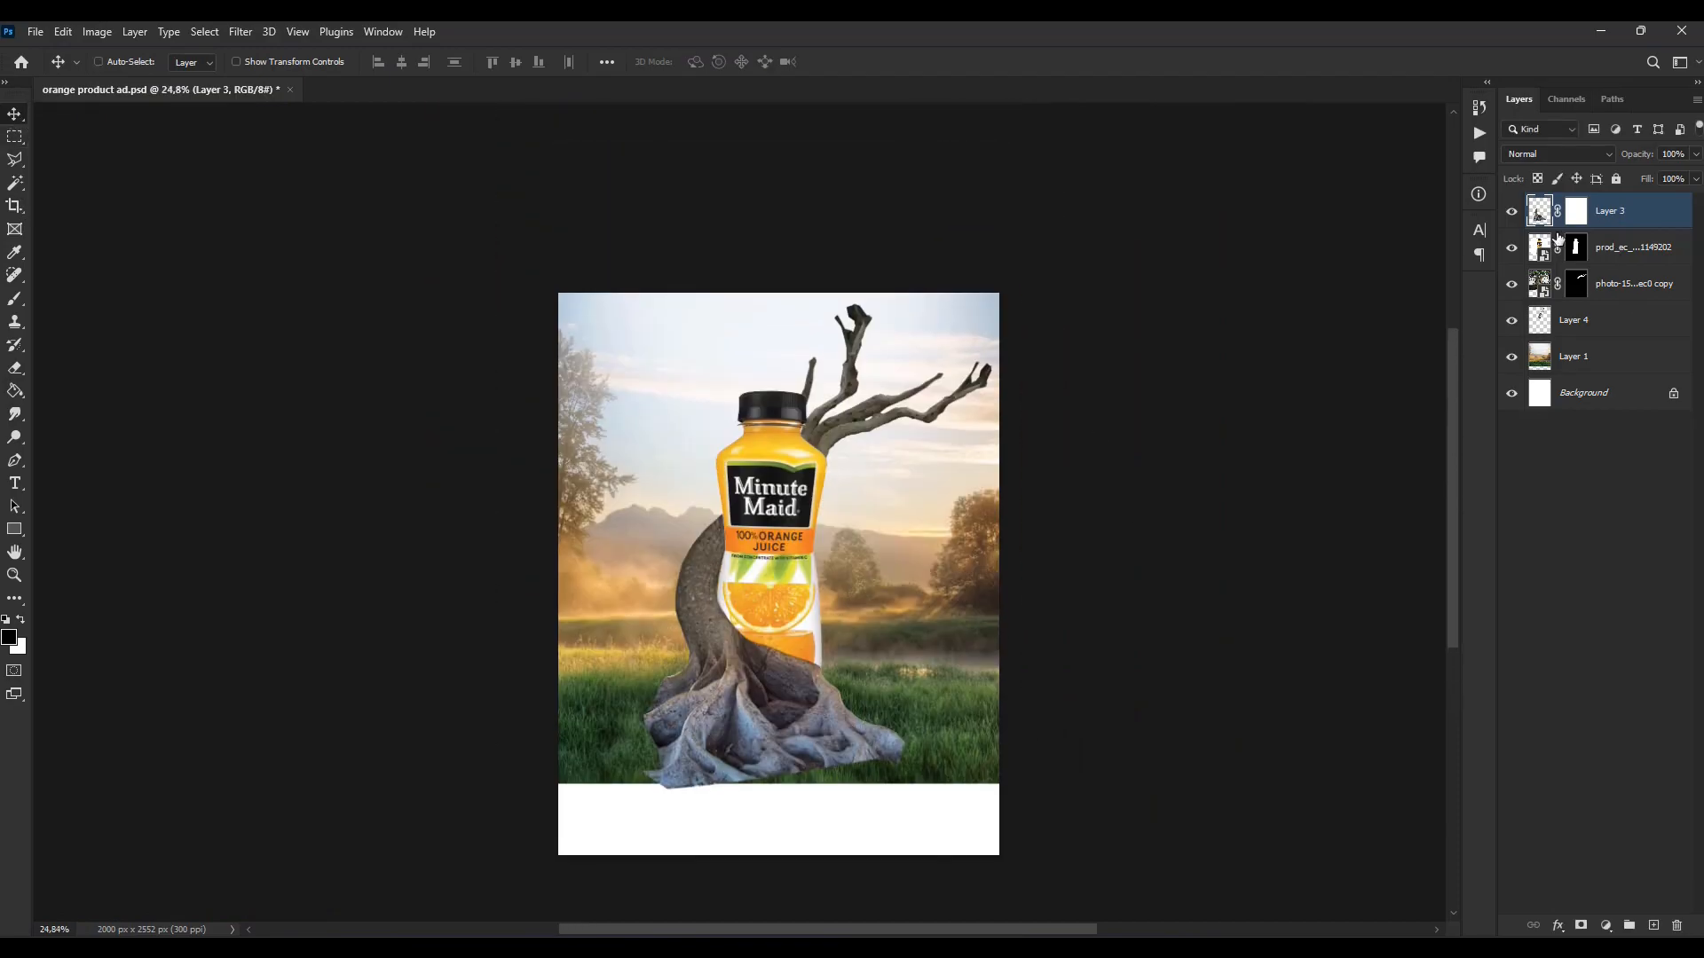
Step: Duplicate the bare-branches layer and transform the lower one so extra branches rise behind the bottle cap
{"action": "left_click", "coordinate": [1562, 321]}
{"action": "key", "text": "ctrl+j"}
{"action": "left_click", "coordinate": [1562, 356]}
{"action": "key", "text": "ctrl+t"}
{"action": "right_click", "coordinate": [804, 431]}
{"action": "left_click", "coordinate": [848, 814]}
{"action": "left_click_drag", "start_coordinate": [841, 524], "coordinate": [812, 524]}
{"action": "left_click_drag", "start_coordinate": [870, 293], "coordinate": [929, 428]}
{"action": "mouse_move", "coordinate": [839, 373]}
{"action": "left_mouse_down"}
{"action": "mouse_move", "coordinate": [817, 410]}
{"action": "mouse_move", "coordinate": [821, 391]}
{"action": "left_mouse_up"}
{"action": "left_click_drag", "start_coordinate": [907, 401], "coordinate": [913, 369]}
{"action": "key", "text": "Return"}
Step: Merge the two bare-branches layers into a single layer
{"action": "left_click", "coordinate": [1597, 325], "text": "shift"}
{"action": "key", "text": "ctrl+e"}
{"action": "scroll", "coordinate": [878, 433], "scroll_direction": "up", "scroll_amount": 5}
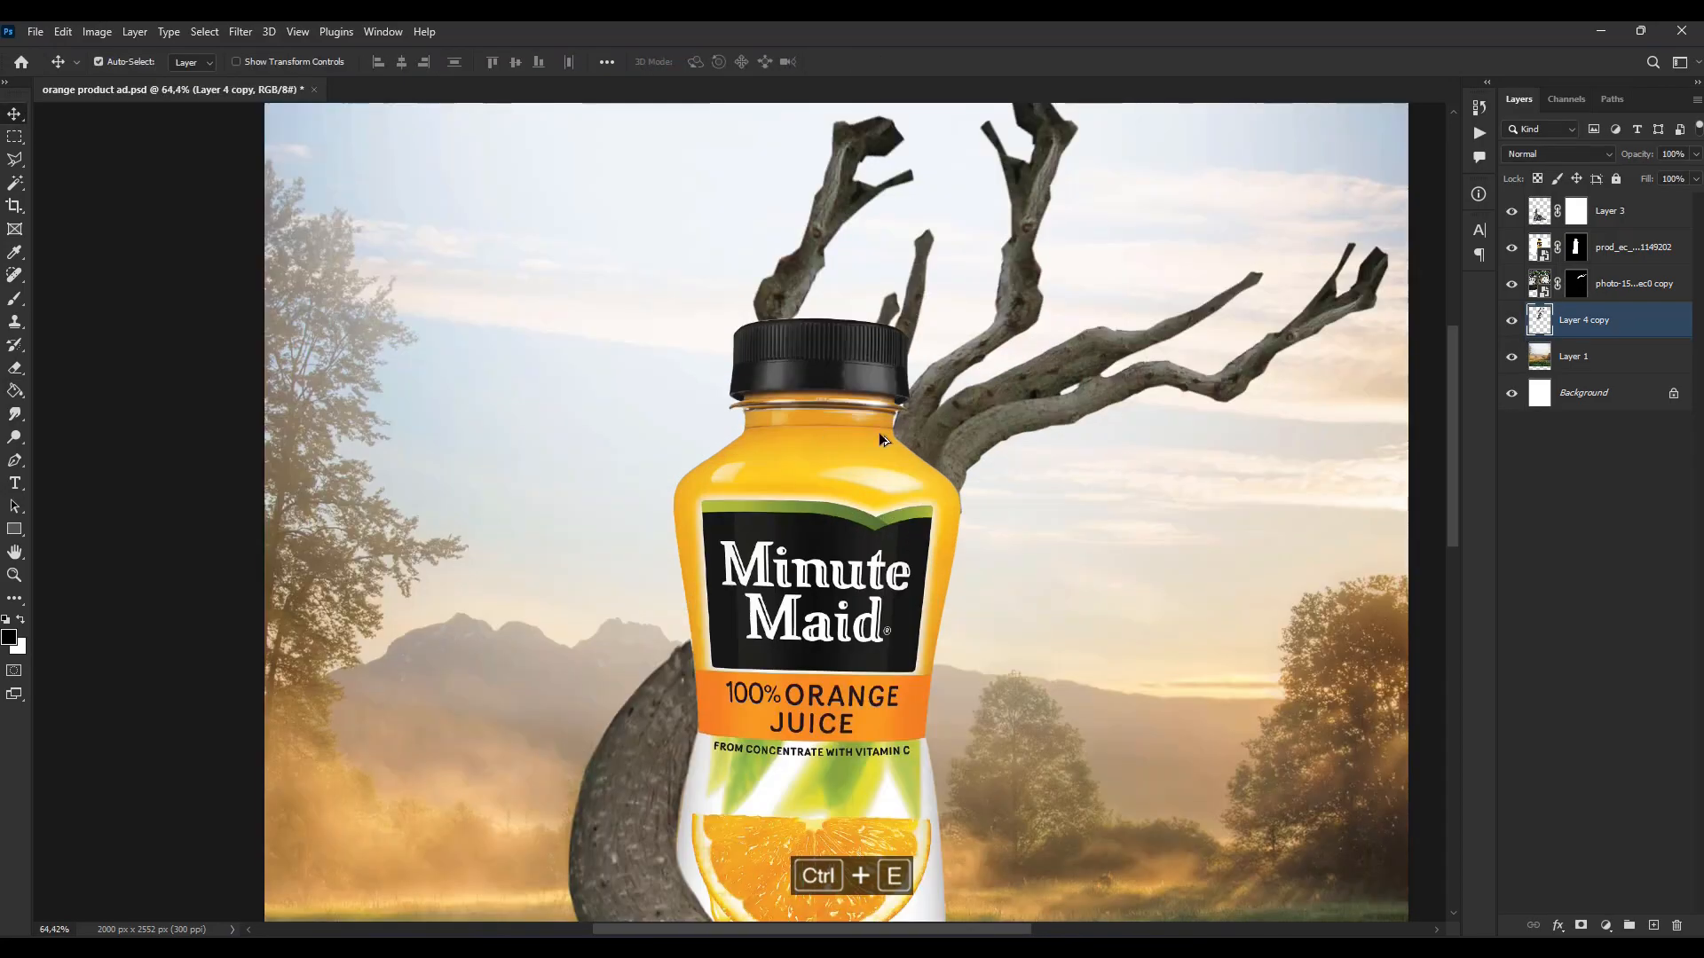
{"action": "scroll", "coordinate": [1024, 437], "scroll_direction": "down", "scroll_amount": 7}
Step: Place the stock_oranges-sky photo into the ad and open it in its own document
{"action": "key", "text": "alt+Tab"}
{"action": "left_click_drag", "start_coordinate": [1041, 336], "coordinate": [933, 589]}
{"action": "left_click_drag", "start_coordinate": [1566, 321], "coordinate": [1652, 925]}
{"action": "double_click", "coordinate": [1542, 210]}
Step: Boost a copy of the Blue channel to strong contrast with Levels and use it to mask the sky from the orange tree
{"action": "left_click", "coordinate": [1566, 99]}
{"action": "left_click", "coordinate": [1561, 200]}
{"action": "left_click", "coordinate": [96, 31]}
{"action": "mouse_move", "coordinate": [110, 82]}
{"action": "left_click", "coordinate": [311, 96]}
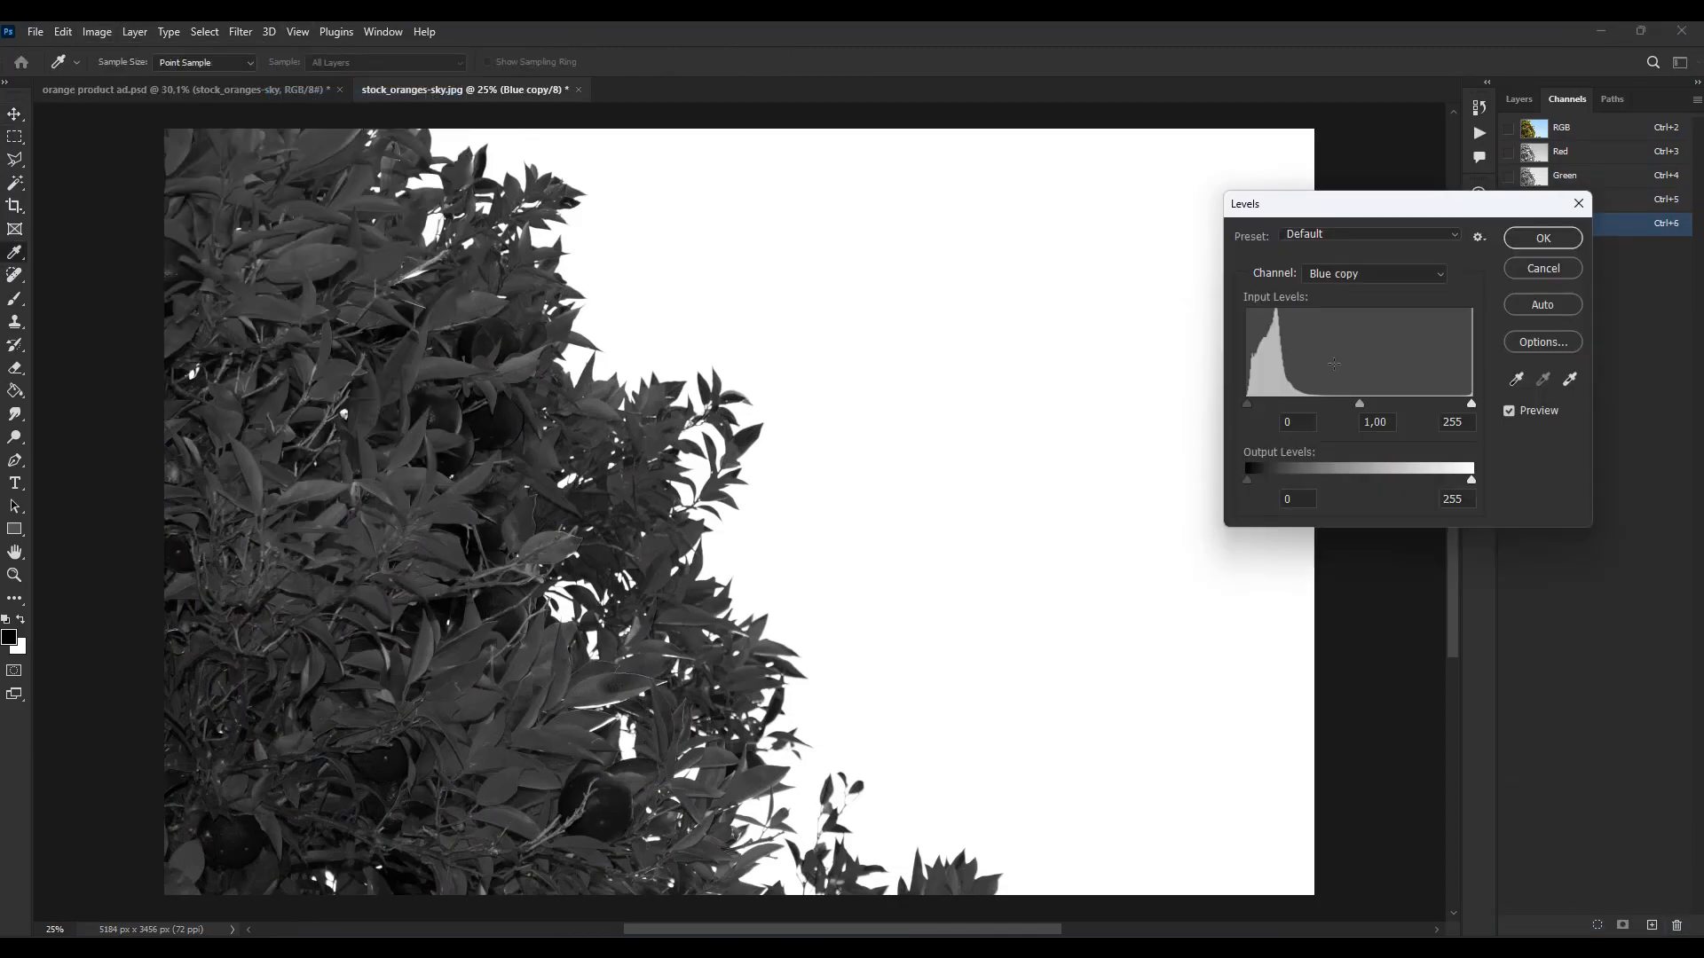
{"action": "left_click_drag", "start_coordinate": [1359, 405], "coordinate": [1397, 414]}
{"action": "left_click", "coordinate": [1470, 407]}
{"action": "left_click_drag", "start_coordinate": [1247, 405], "coordinate": [1393, 404]}
{"action": "left_click_drag", "start_coordinate": [1445, 405], "coordinate": [1474, 406]}
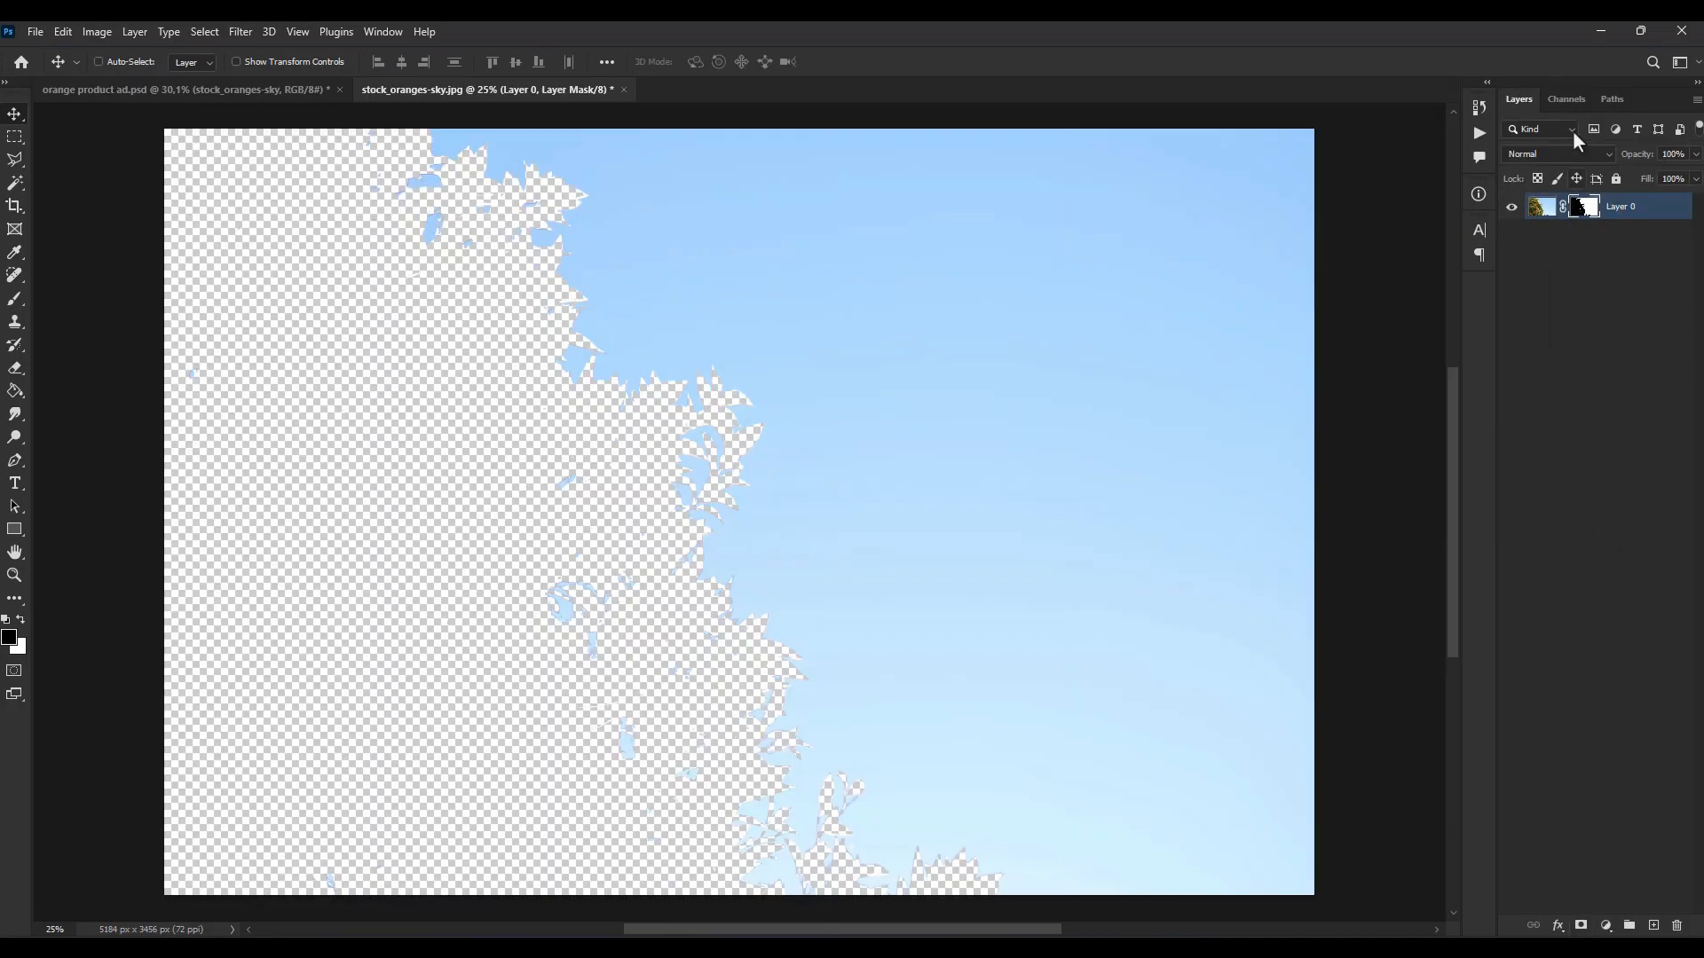
{"action": "key", "text": "ctrl+i"}
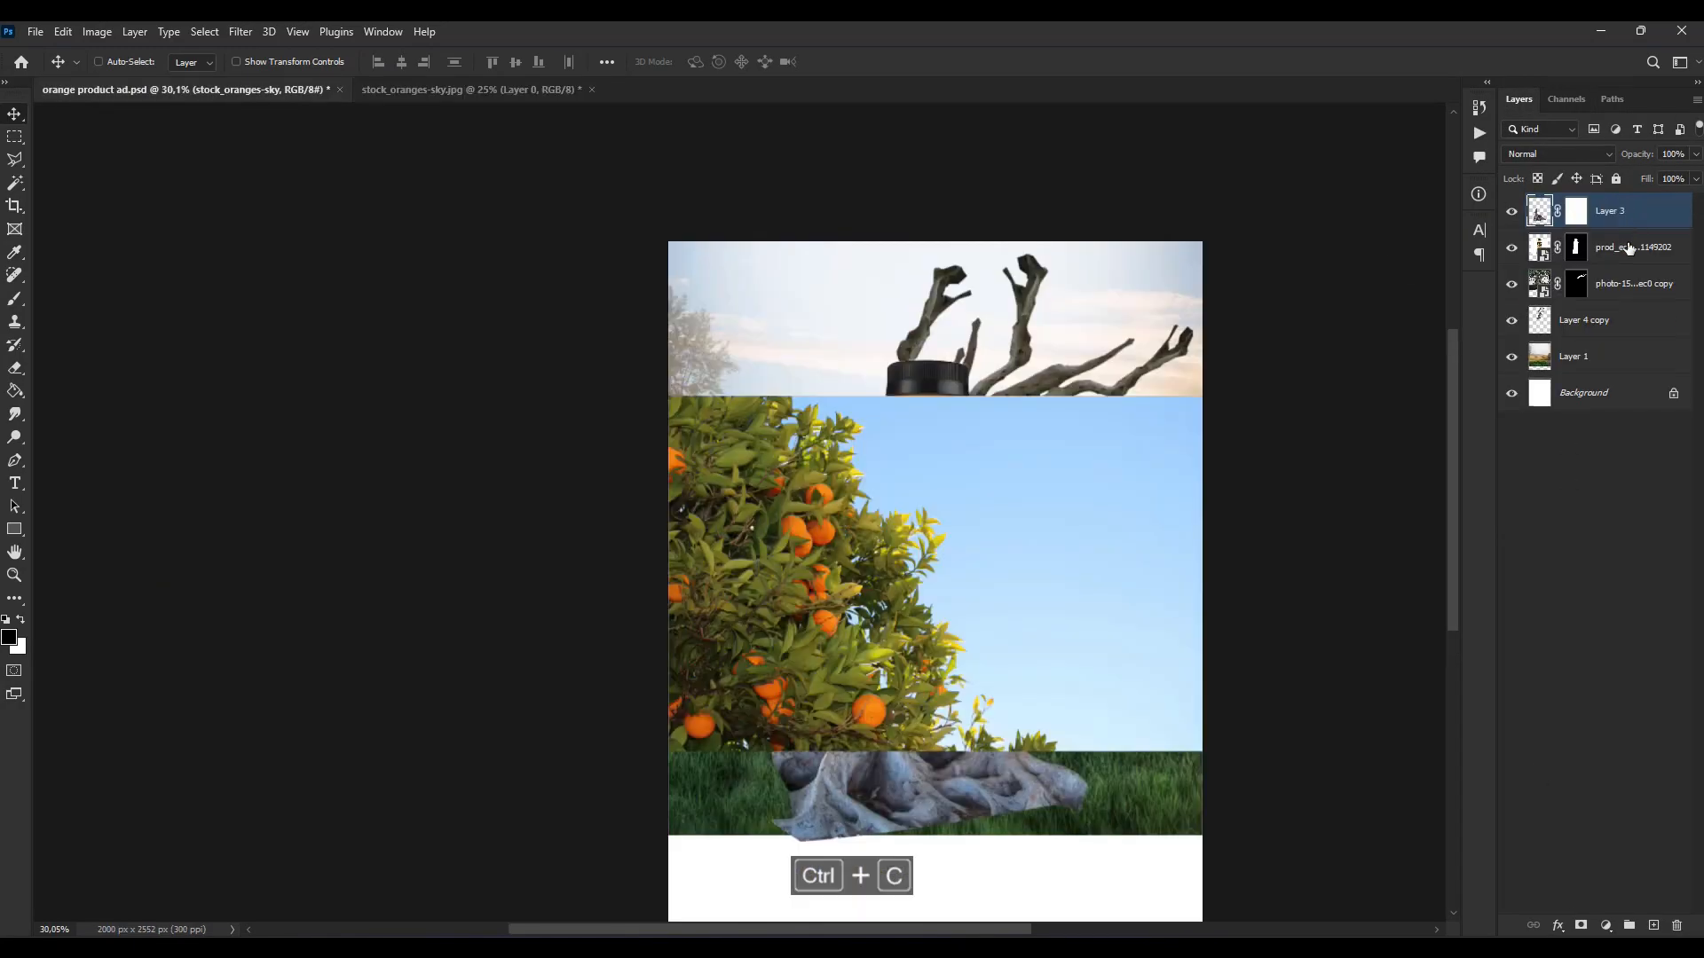
Step: Bring the masked orange tree into the juice ad, resize it over the bottle and duplicate its layer
{"action": "key", "text": "ctrl+t"}
{"action": "left_click_drag", "start_coordinate": [669, 240], "coordinate": [734, 293]}
{"action": "key", "text": "Return"}
{"action": "key", "text": "ctrl+j"}
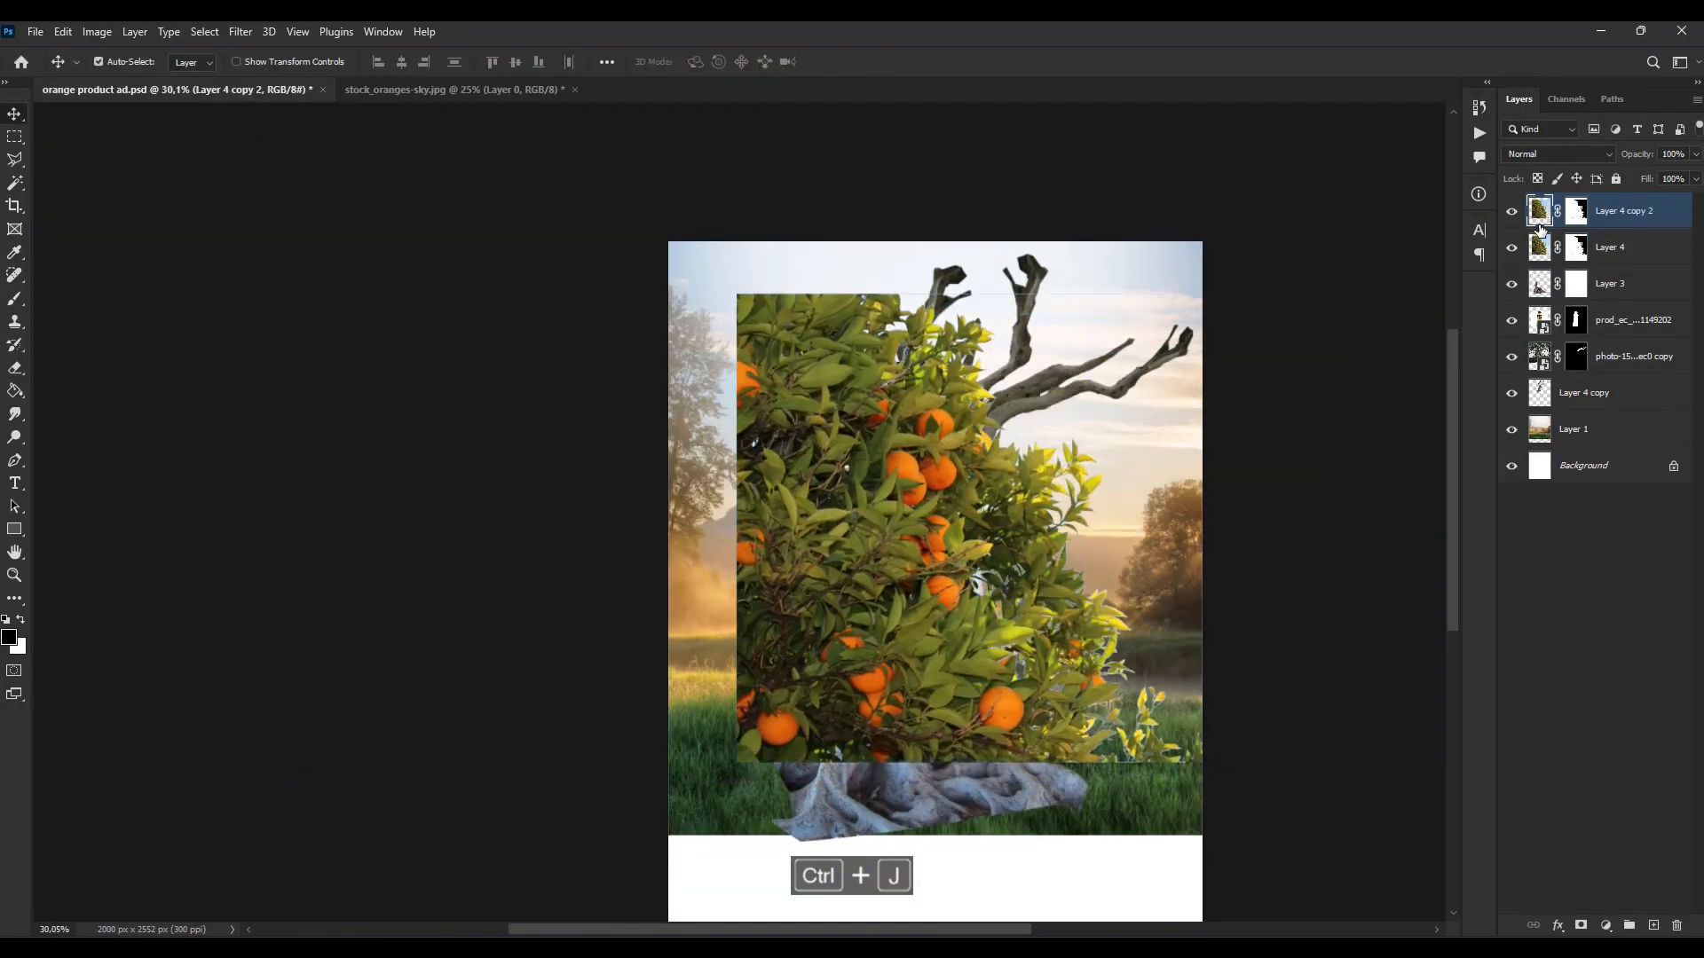
Step: Rotate the lower orange tree layer about 118° at about 157% scale as a hanging canopy, and stack it behind the branches
{"action": "left_click", "coordinate": [1545, 255]}
{"action": "key", "text": "ctrl+t"}
{"action": "left_click_drag", "start_coordinate": [1442, 382], "coordinate": [1377, 506]}
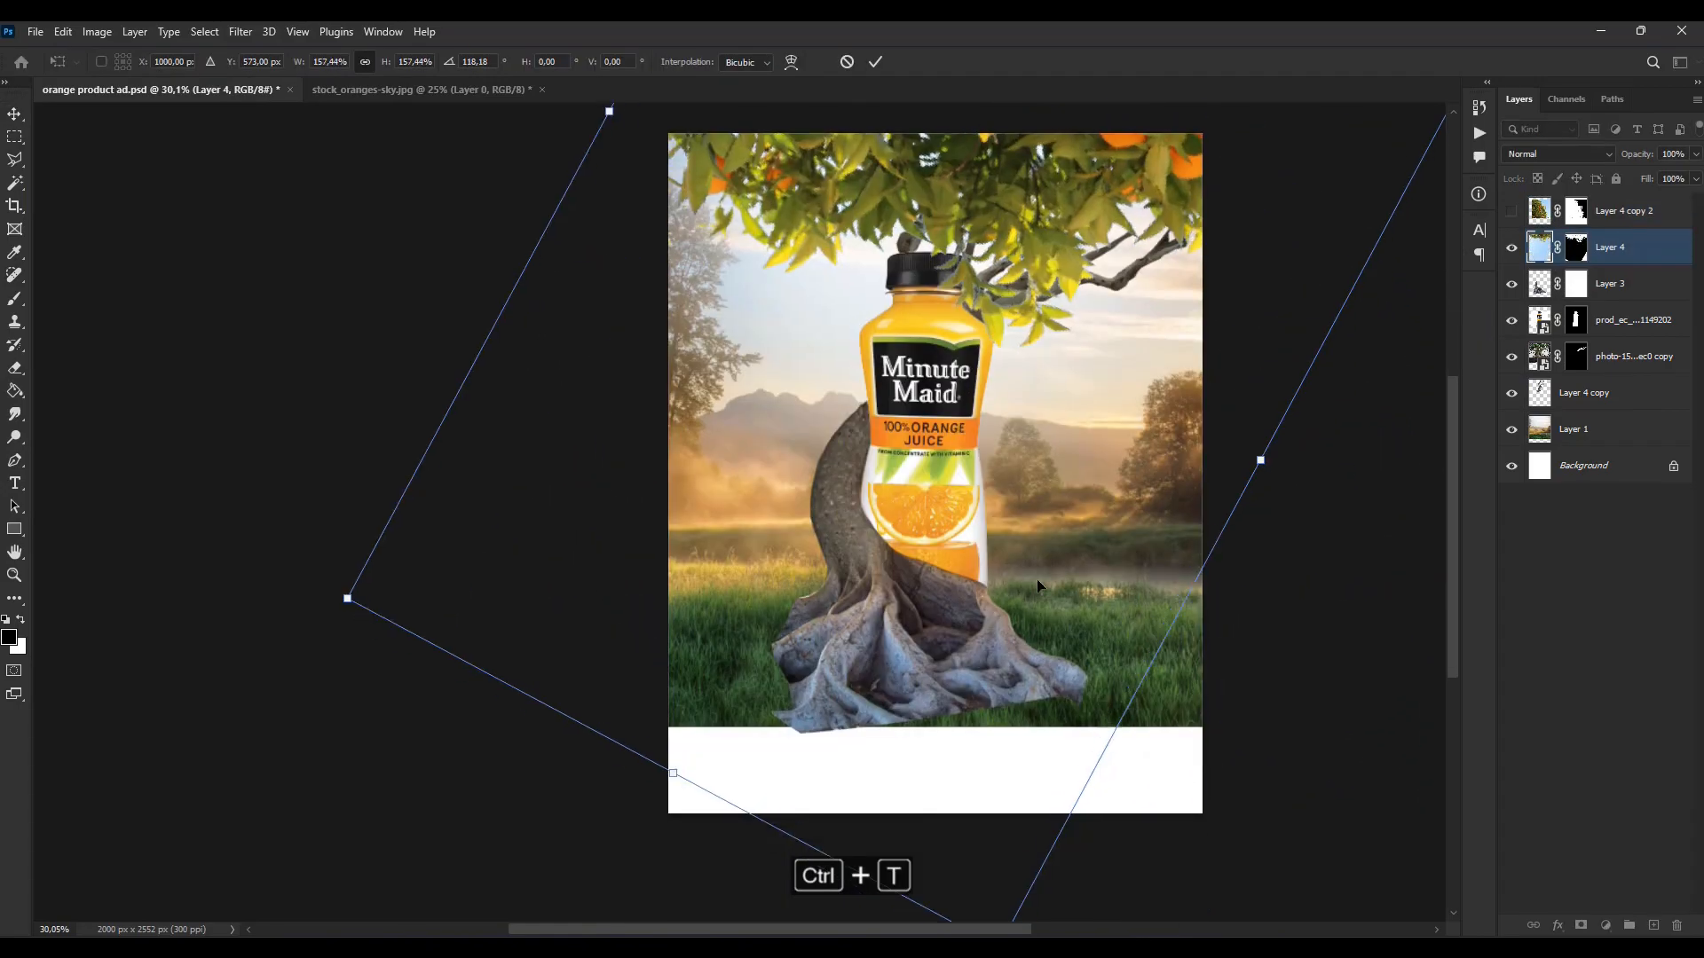
{"action": "scroll", "coordinate": [1037, 578], "scroll_direction": "down", "scroll_amount": 2}
{"action": "left_click_drag", "start_coordinate": [1036, 579], "coordinate": [1009, 519]}
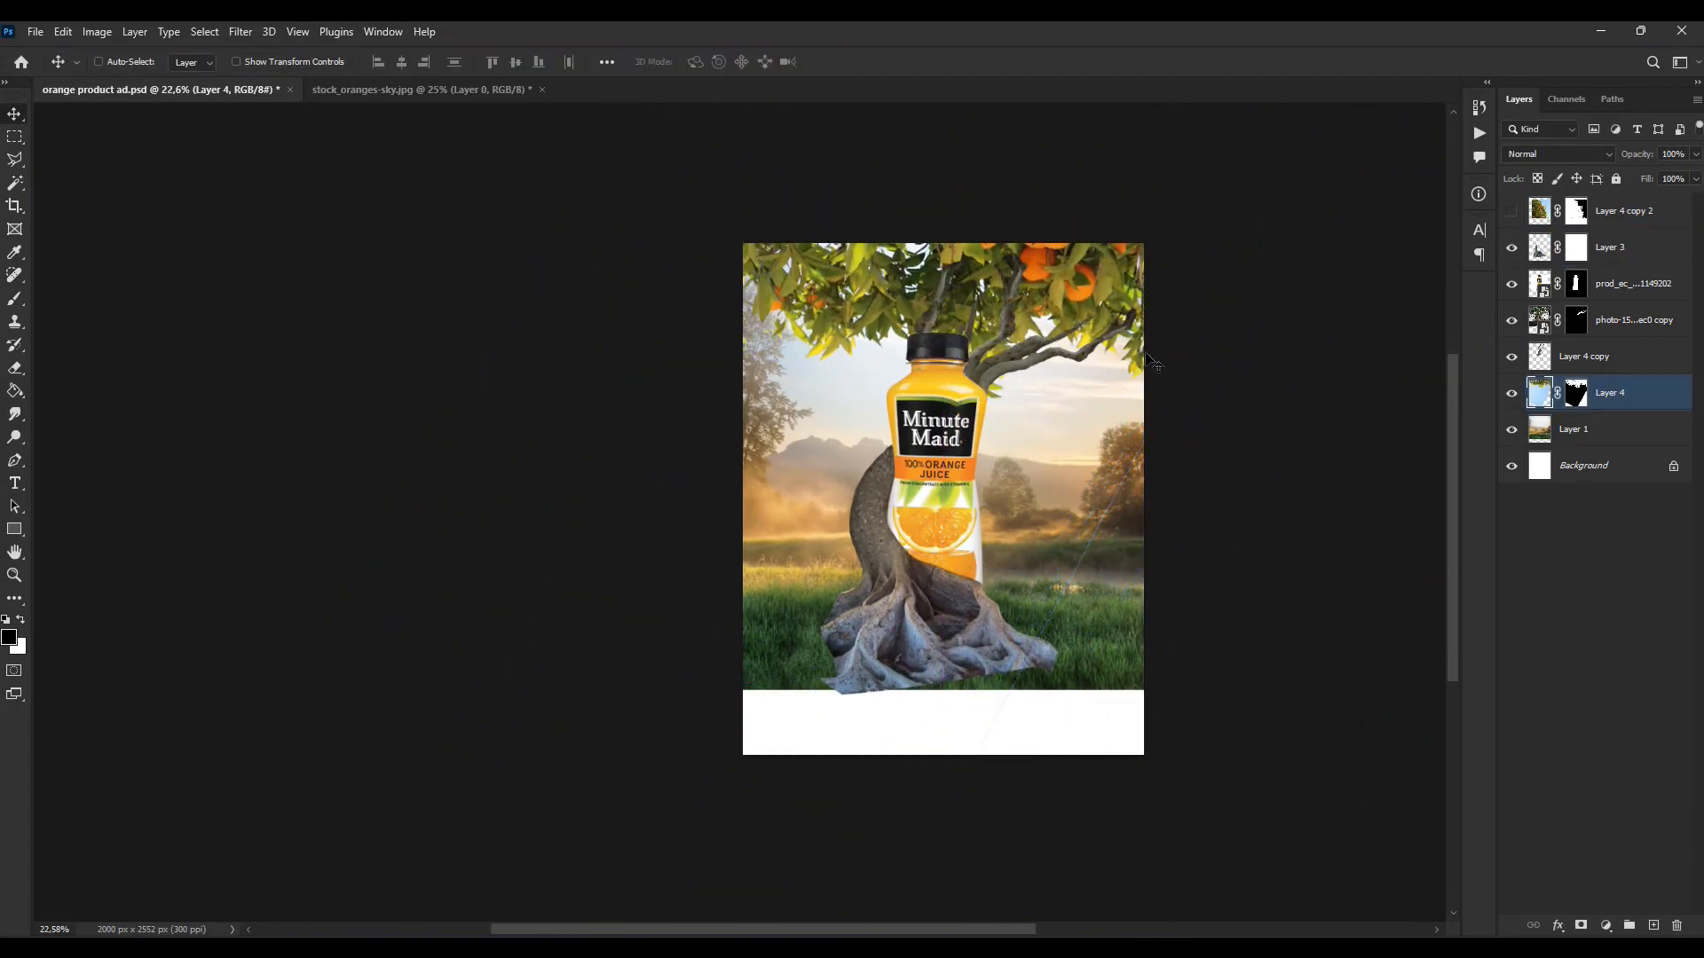
Step: Free Transform the rear canopy layer again, adjusting its size, width and position so its foliage surrounds the bare branches
{"action": "key", "text": "ctrl+t"}
{"action": "scroll", "coordinate": [1138, 401], "scroll_direction": "down", "scroll_amount": 2}
{"action": "left_click_drag", "start_coordinate": [1278, 707], "coordinate": [1248, 733]}
{"action": "left_click_drag", "start_coordinate": [1145, 519], "coordinate": [1137, 519]}
{"action": "left_click_drag", "start_coordinate": [1213, 714], "coordinate": [1148, 628]}
{"action": "left_click_drag", "start_coordinate": [1109, 519], "coordinate": [1093, 519]}
{"action": "left_click_drag", "start_coordinate": [1156, 394], "coordinate": [1178, 395]}
{"action": "key", "text": "Return"}
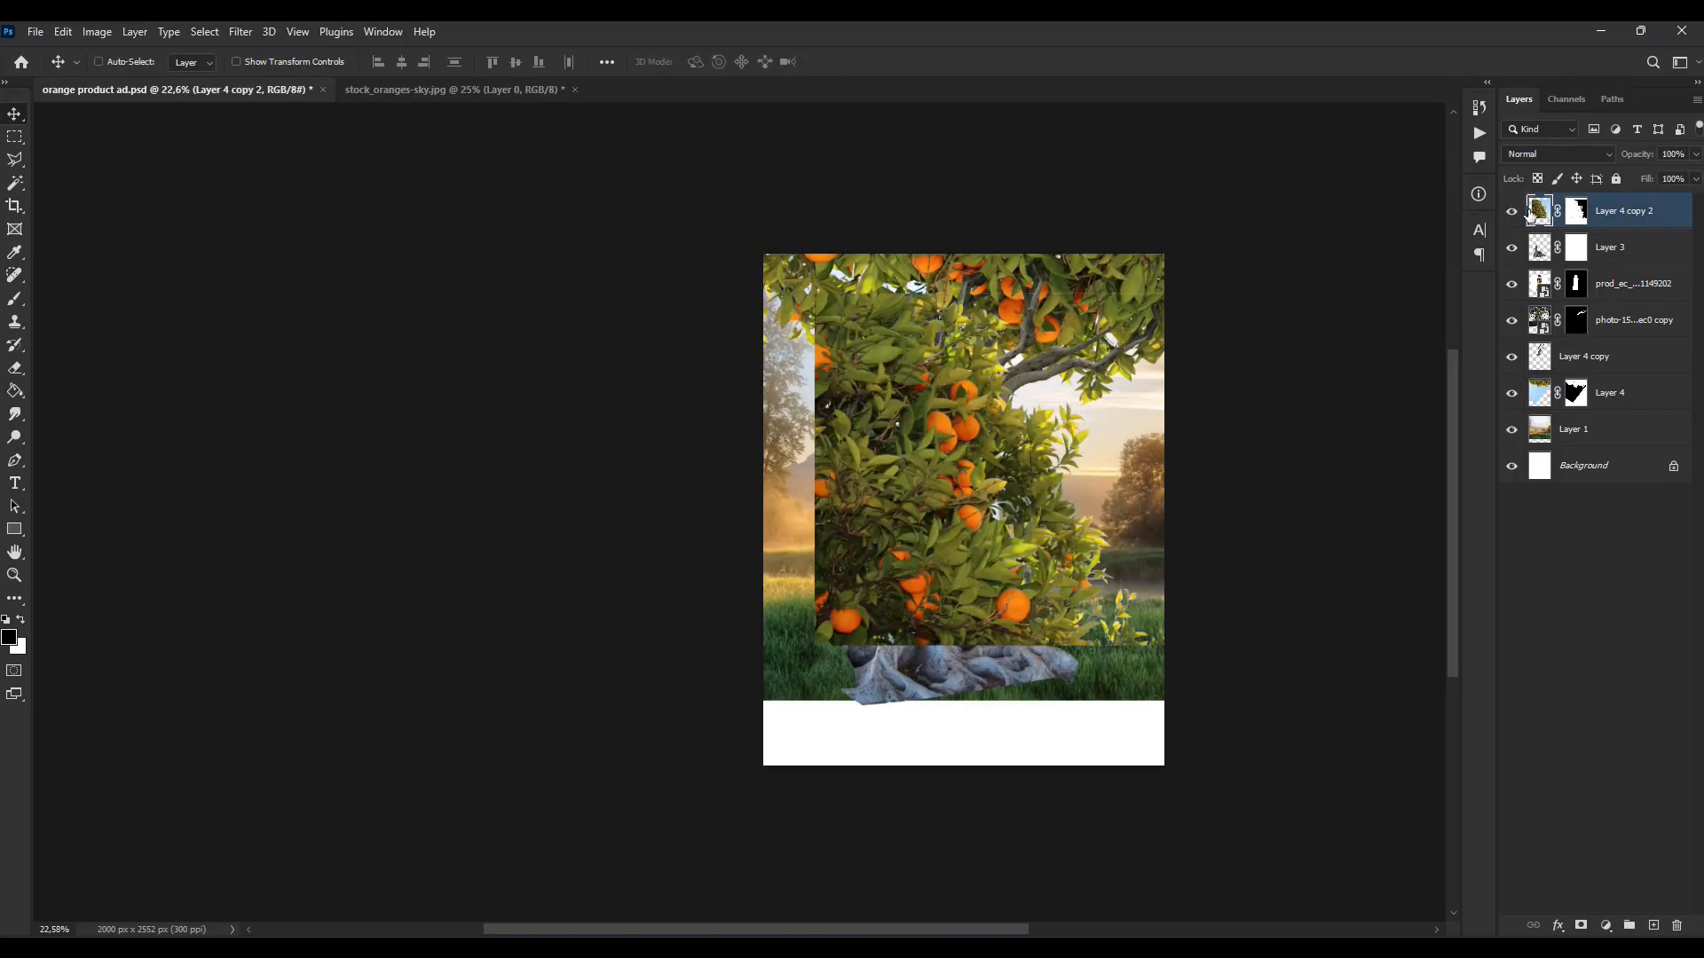
Step: Rotate the top orange tree layer into a front canopy and refine its mask with feather 0.9 px, contrast 10% and shift edge -73%
{"action": "key", "text": "ctrl+t"}
{"action": "left_click_drag", "start_coordinate": [1327, 294], "coordinate": [621, 639]}
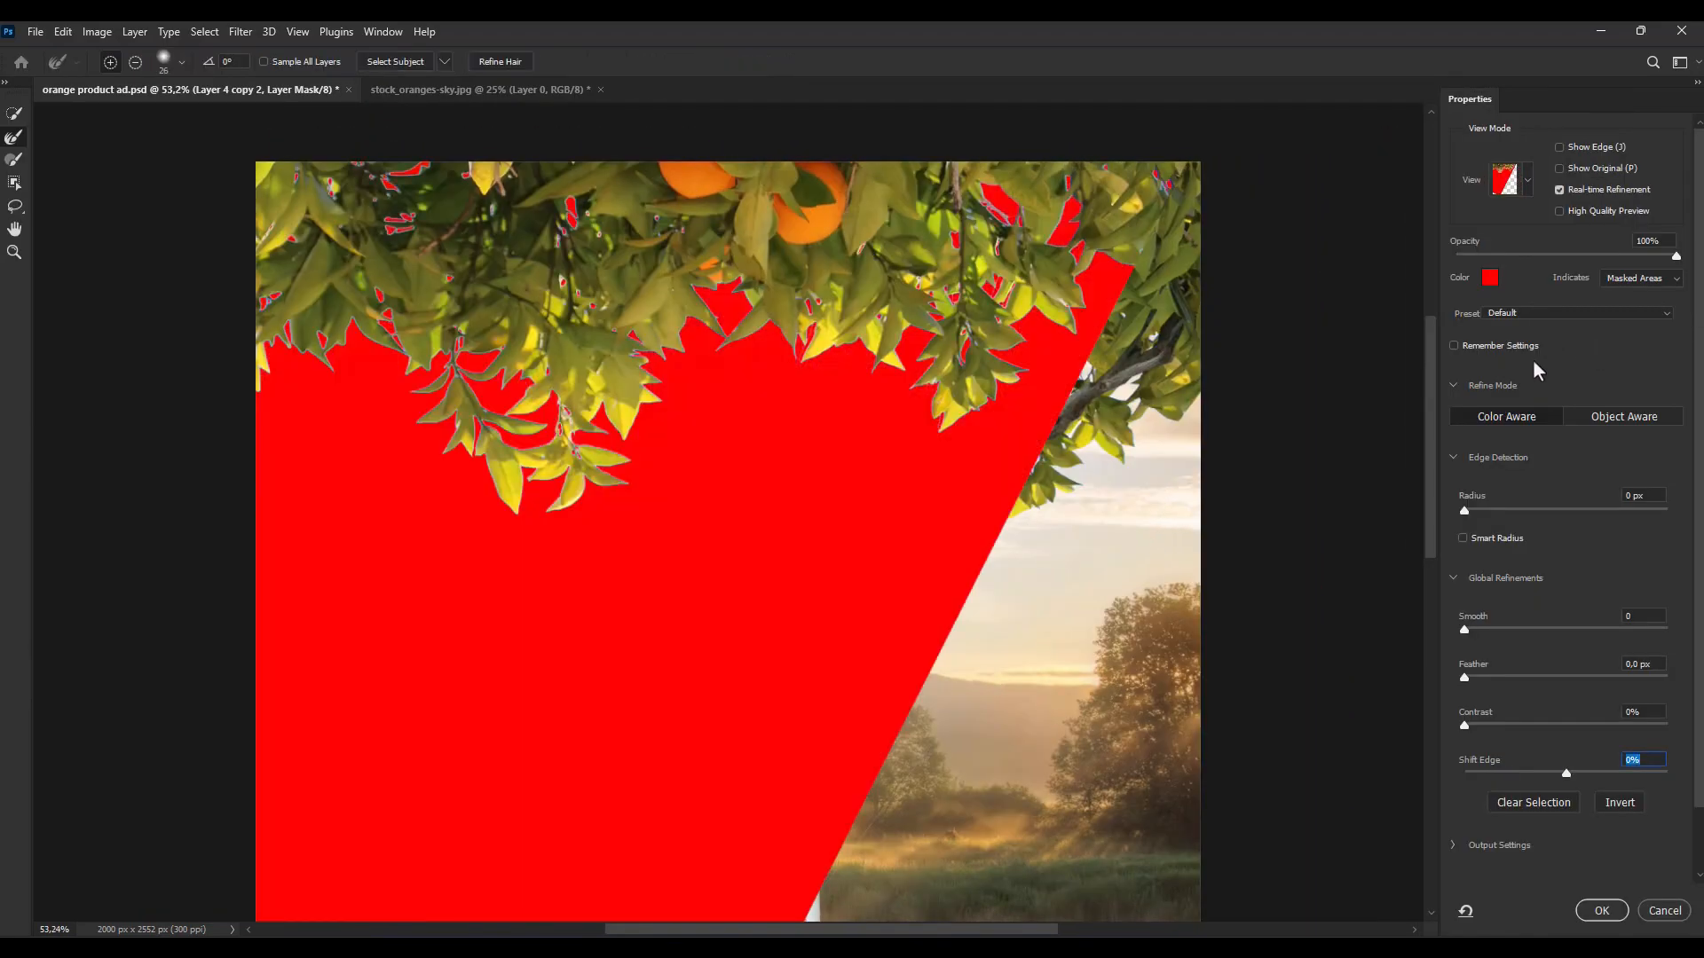
{"action": "left_click_drag", "start_coordinate": [1530, 774], "coordinate": [1495, 772]}
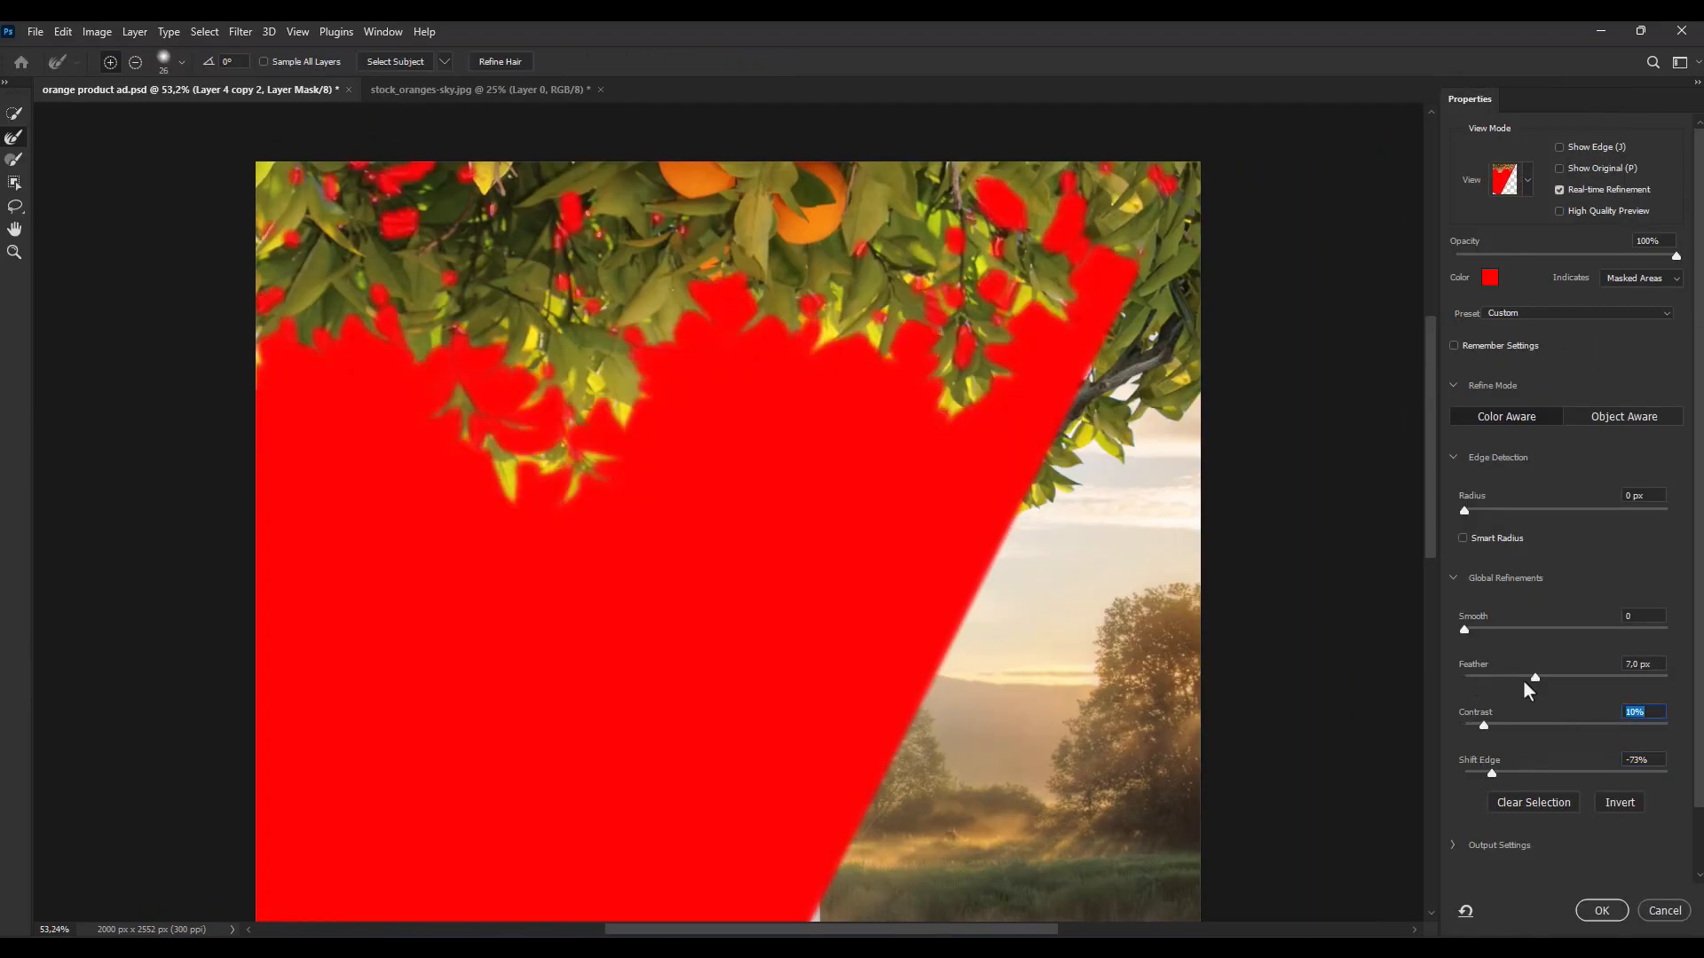
{"action": "left_click_drag", "start_coordinate": [1523, 679], "coordinate": [1471, 678]}
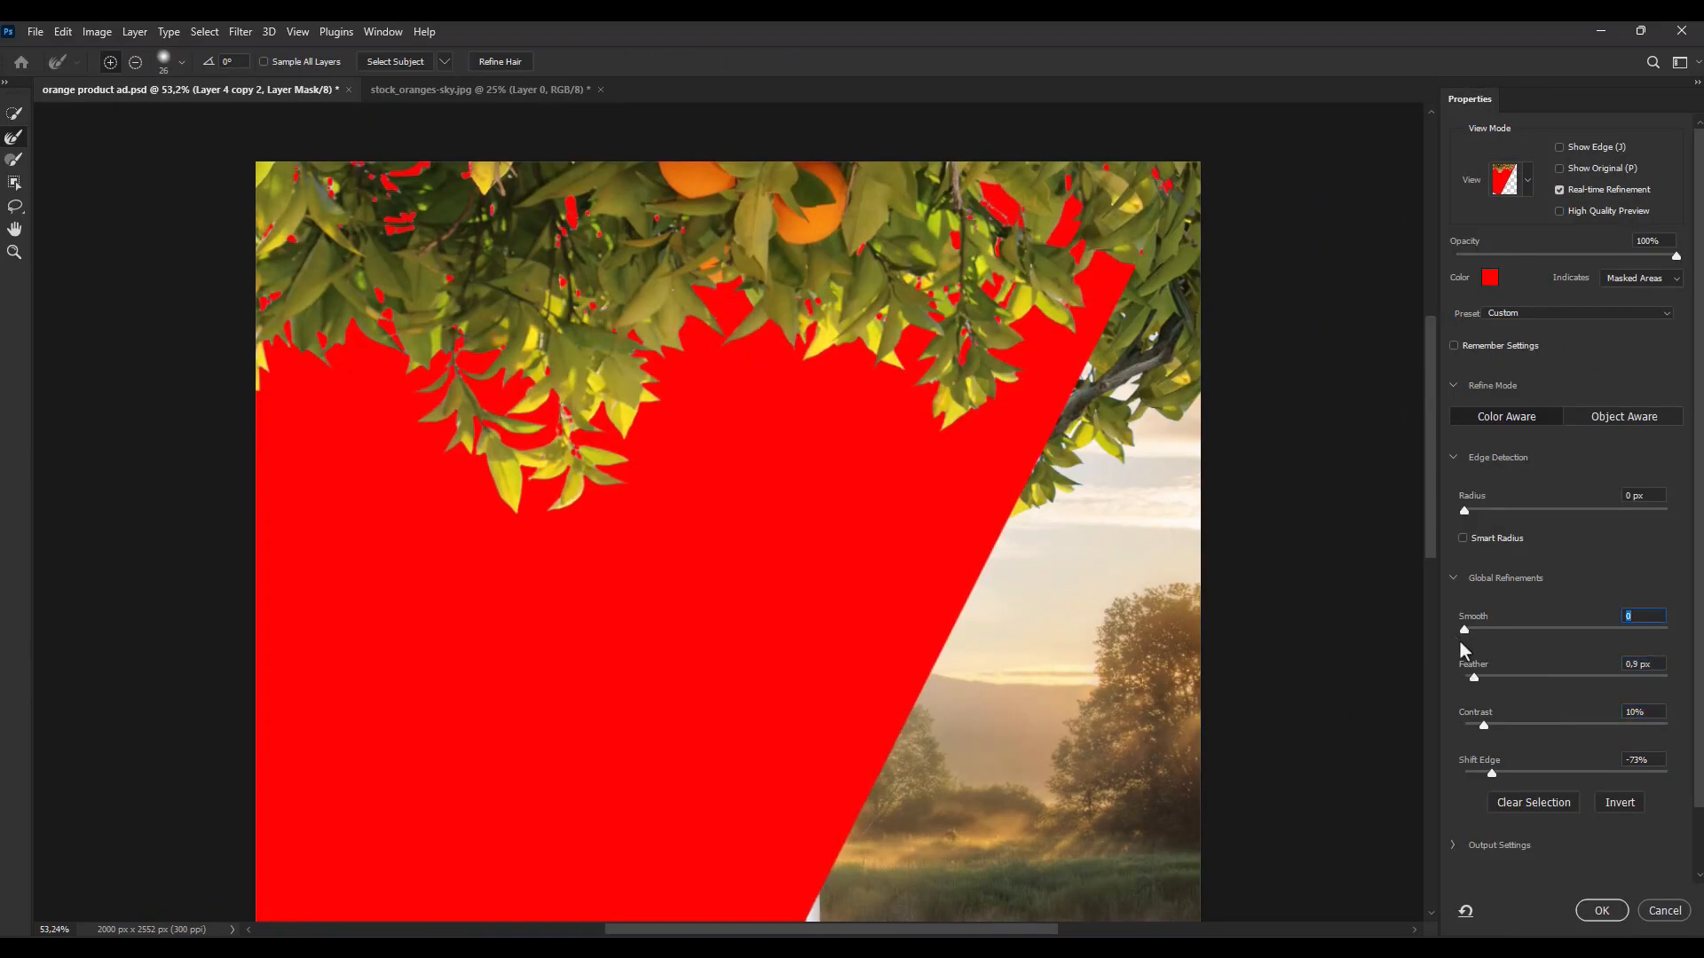
{"action": "left_click", "coordinate": [1602, 910]}
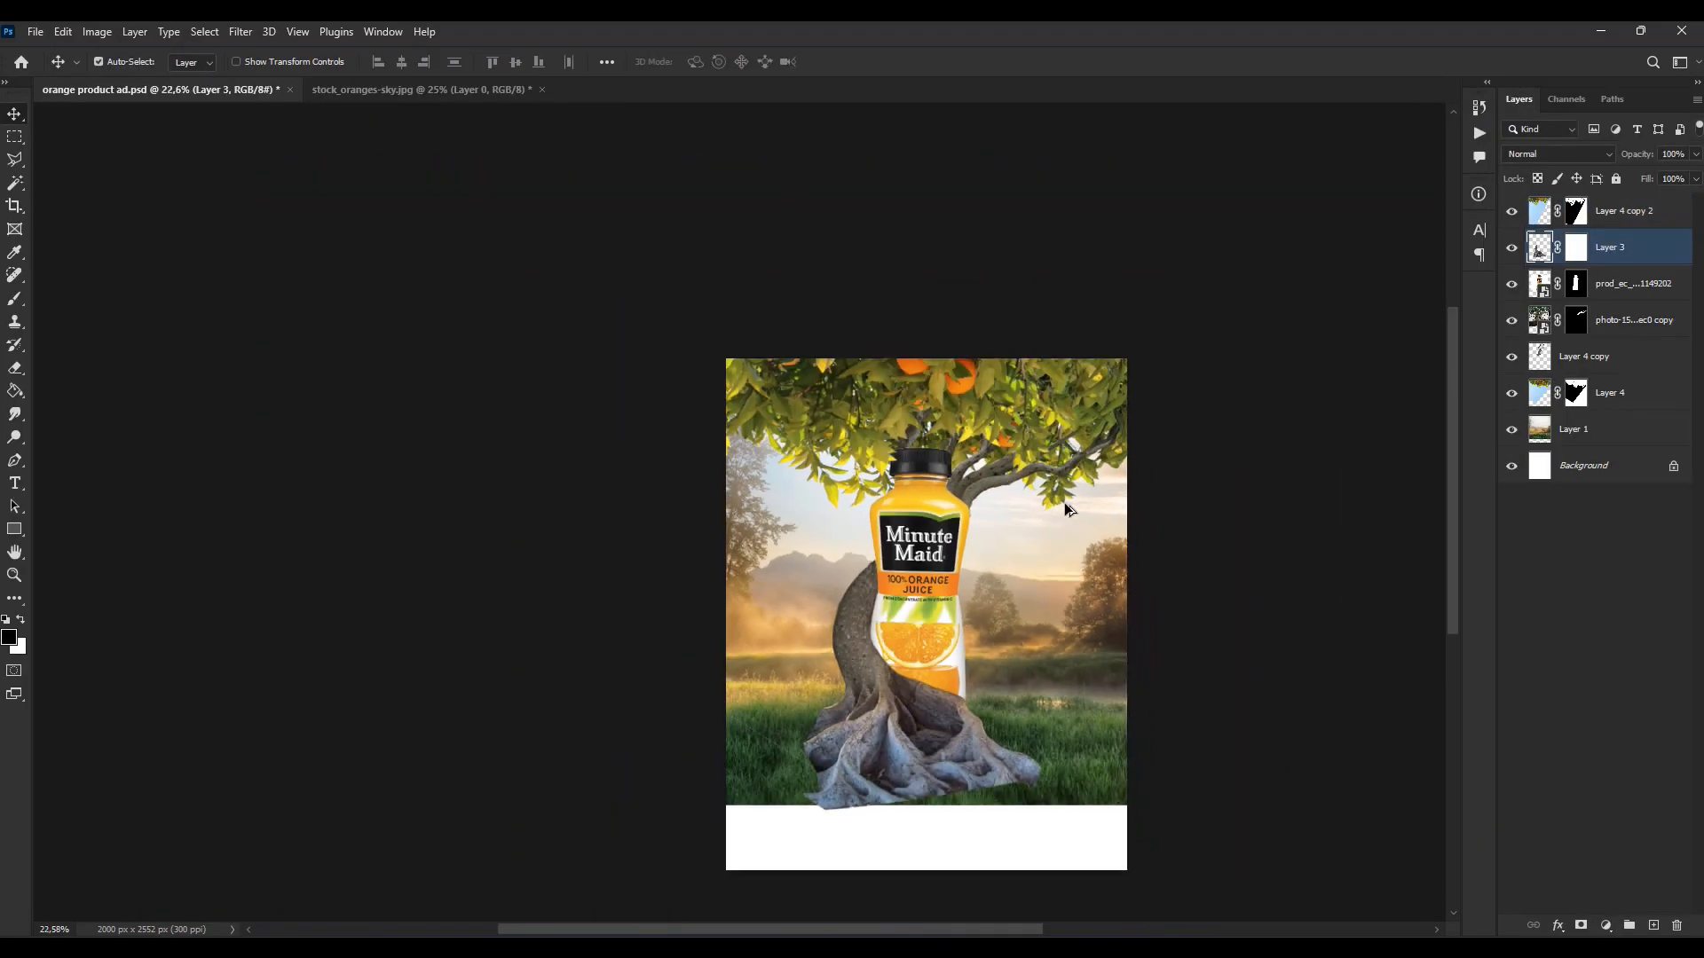
Step: Free Transform the front canopy layer, fine-tuning its size, angle and position above the bottle
{"action": "scroll", "coordinate": [1238, 487], "scroll_direction": "up", "scroll_amount": 1}
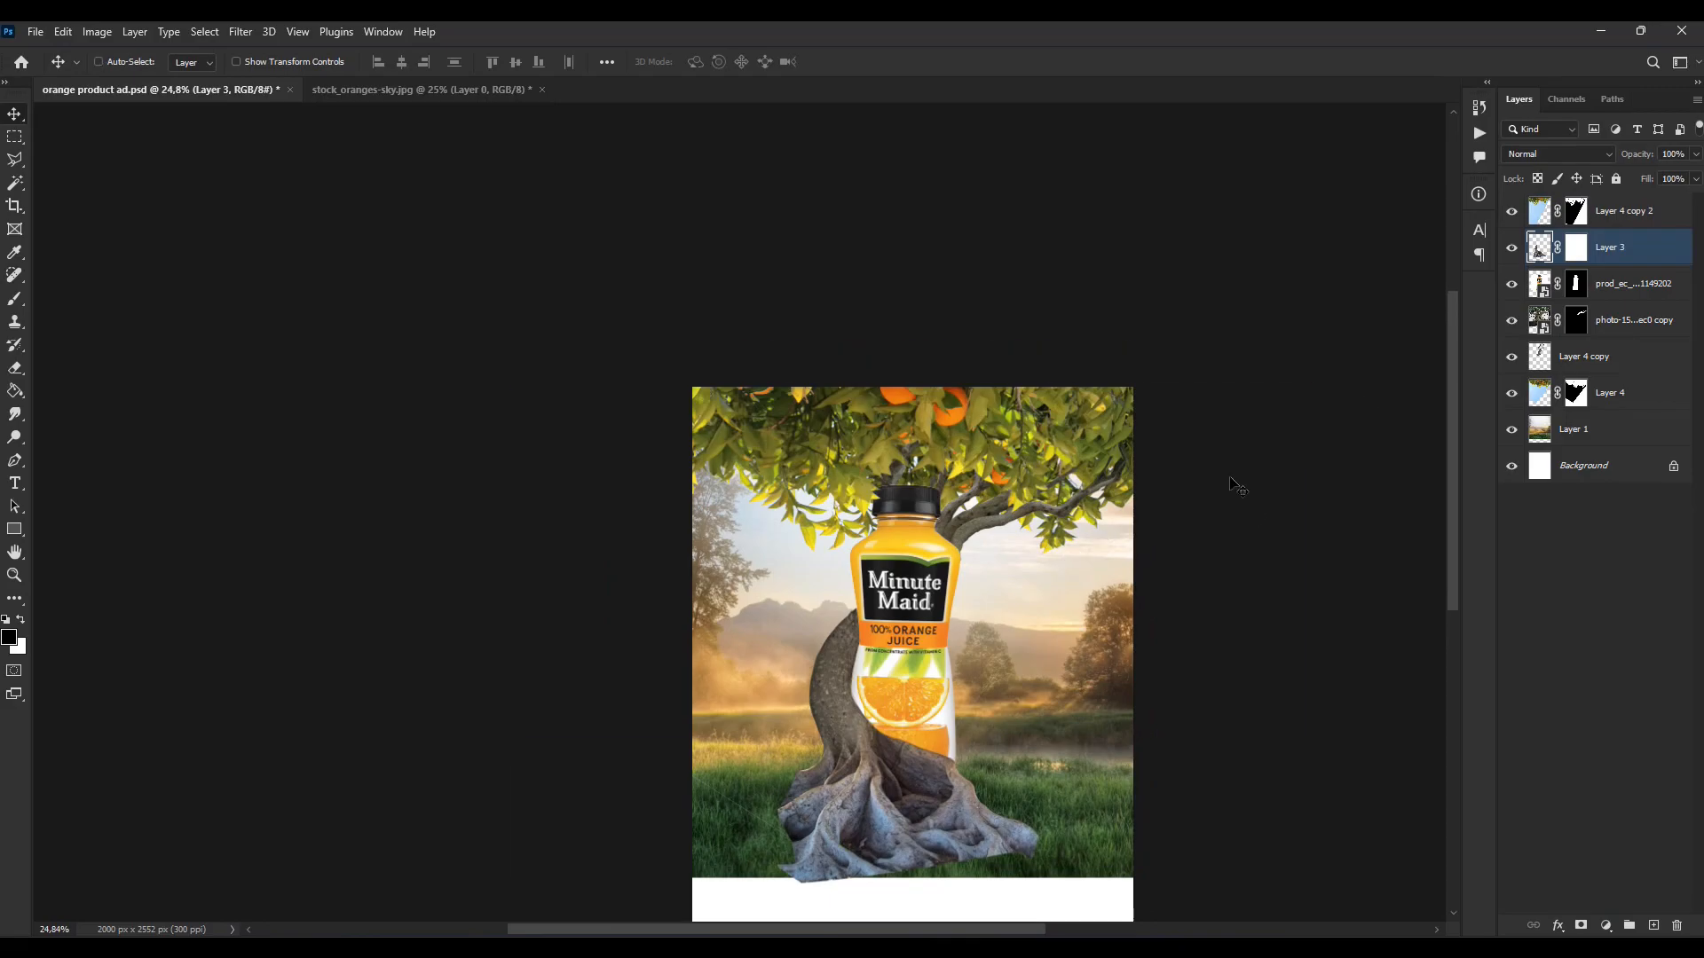
{"action": "key", "text": "ctrl+t"}
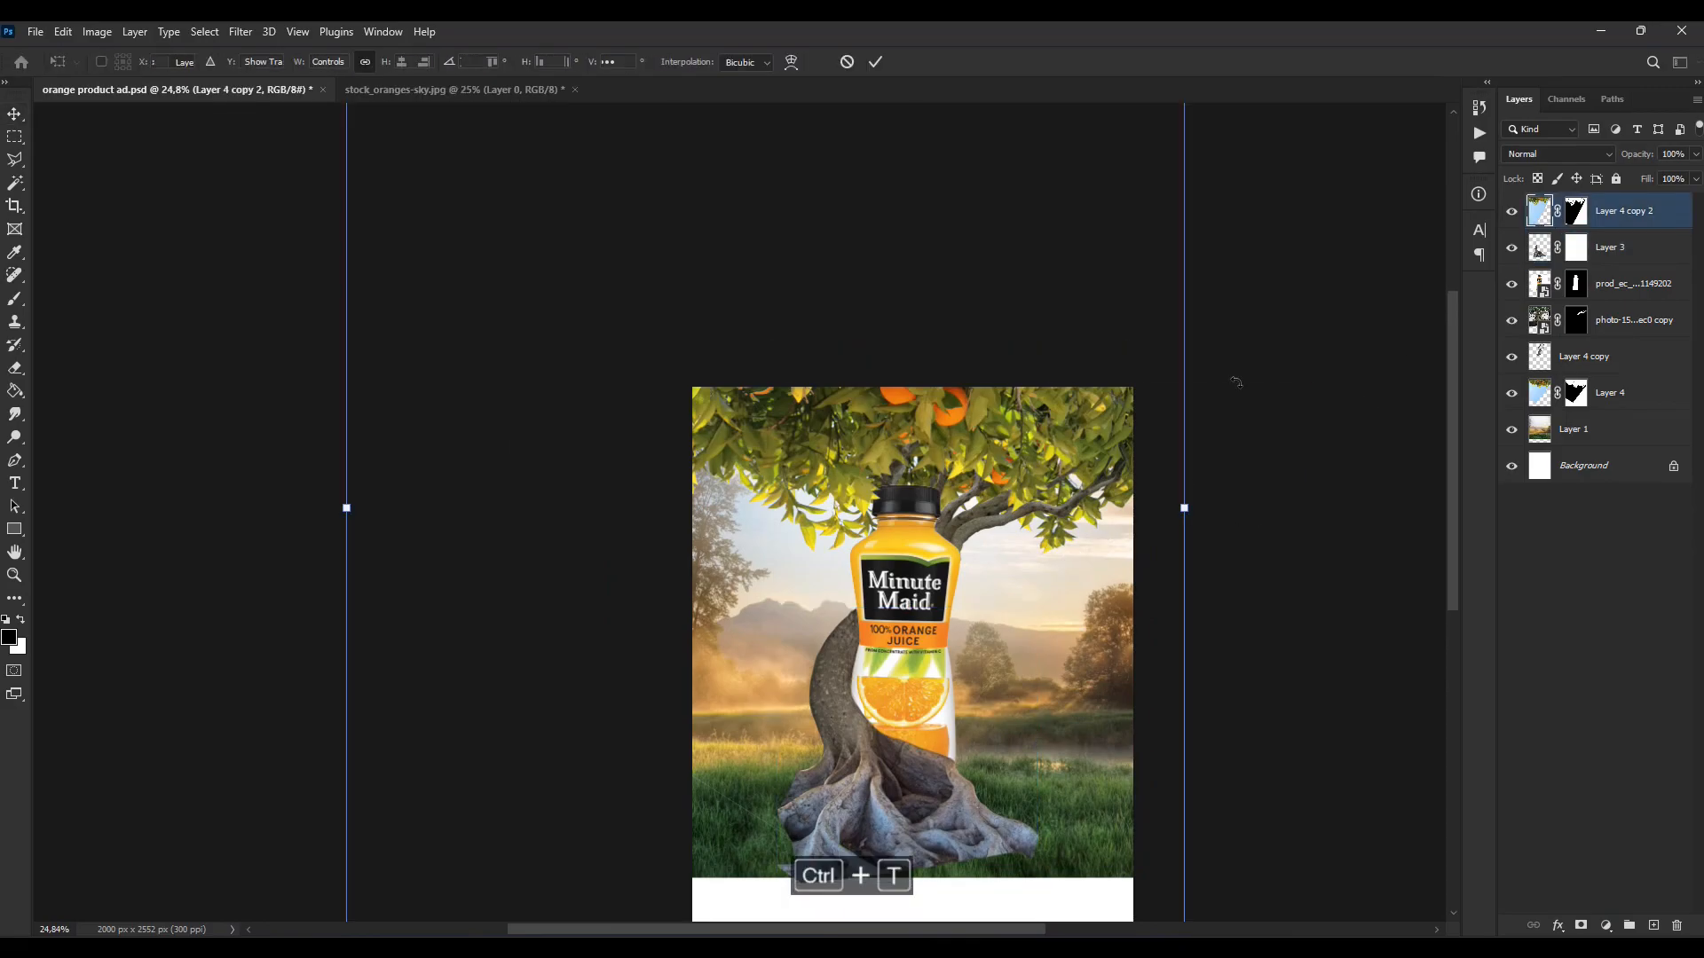
{"action": "scroll", "coordinate": [1097, 653], "scroll_direction": "down", "scroll_amount": 3}
{"action": "mouse_move", "coordinate": [1069, 449]}
{"action": "left_mouse_down"}
{"action": "mouse_move", "coordinate": [1073, 486]}
{"action": "mouse_move", "coordinate": [1076, 467]}
{"action": "left_mouse_up"}
{"action": "left_click_drag", "start_coordinate": [1146, 842], "coordinate": [1131, 824]}
{"action": "left_click_drag", "start_coordinate": [1127, 723], "coordinate": [1127, 705]}
{"action": "scroll", "coordinate": [1068, 536], "scroll_direction": "up", "scroll_amount": 6}
{"action": "scroll", "coordinate": [1069, 532], "scroll_direction": "down", "scroll_amount": 2}
{"action": "scroll", "coordinate": [1038, 595], "scroll_direction": "up", "scroll_amount": 3}
{"action": "key", "text": "Return"}
Step: Refine the rear canopy layer's mask with smooth 10, feather 1.2 px and shift edge -75%
{"action": "left_click", "coordinate": [1512, 393]}
{"action": "left_click", "coordinate": [1511, 393]}
{"action": "double_click", "coordinate": [1577, 398]}
{"action": "left_click_drag", "start_coordinate": [1571, 772], "coordinate": [1536, 772]}
{"action": "left_click", "coordinate": [1602, 911]}
{"action": "double_click", "coordinate": [1577, 398]}
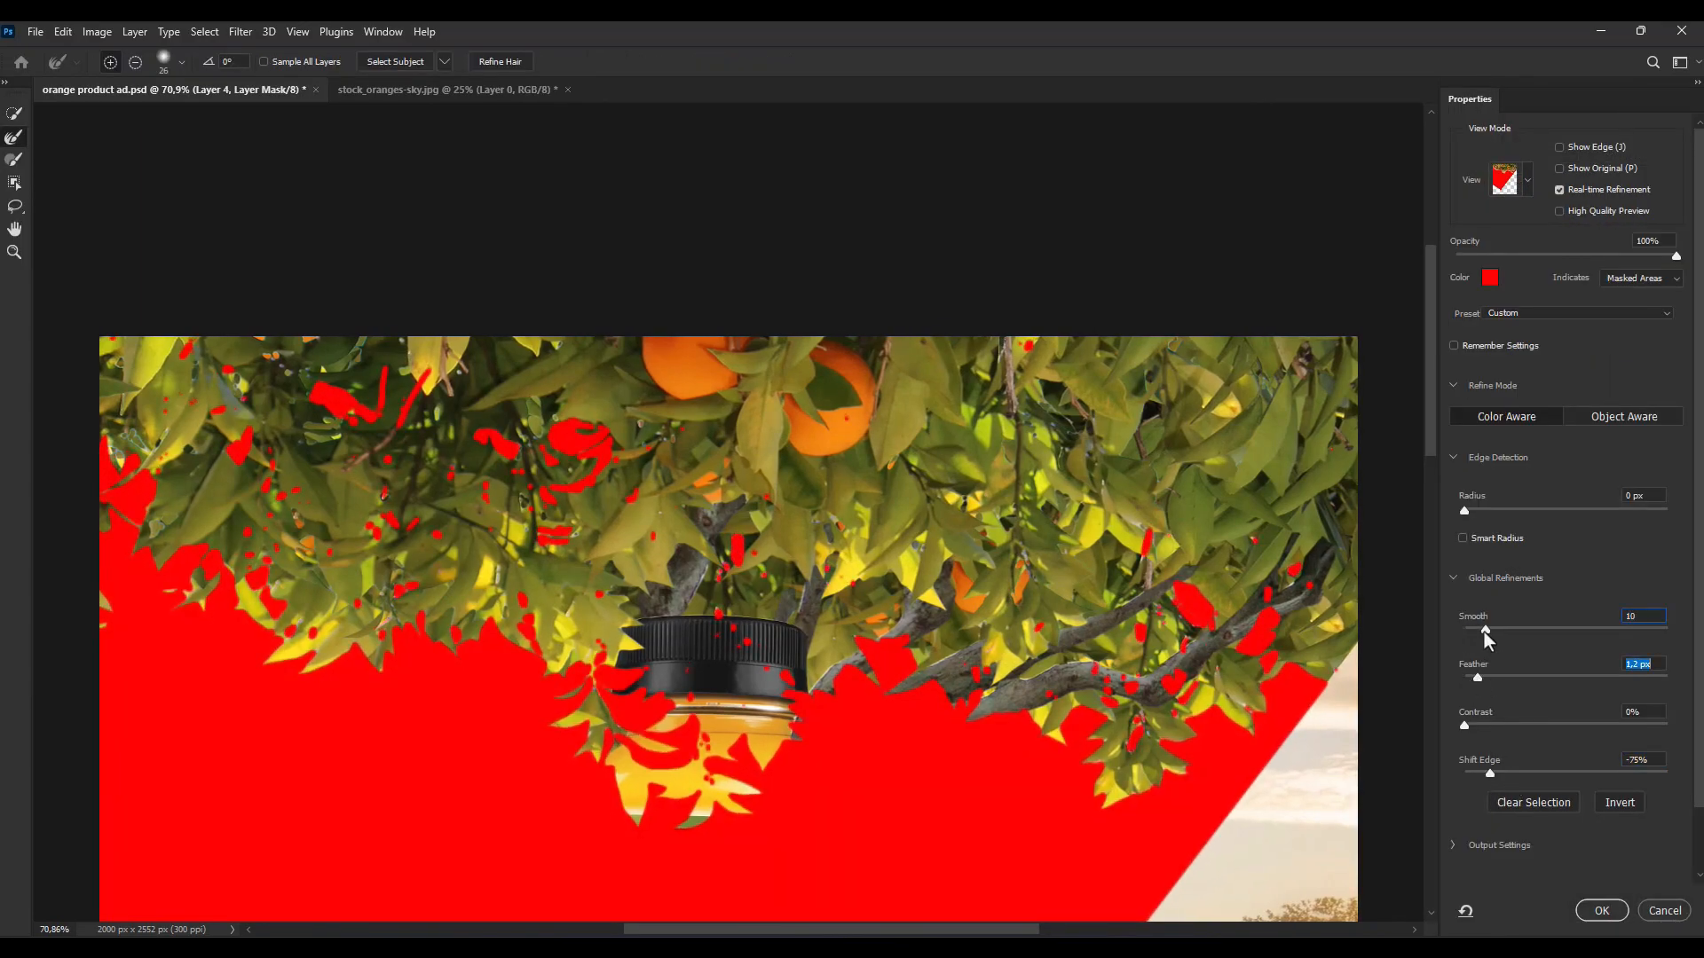
{"action": "left_click", "coordinate": [1602, 911]}
{"action": "scroll", "coordinate": [1149, 634], "scroll_direction": "down", "scroll_amount": 5}
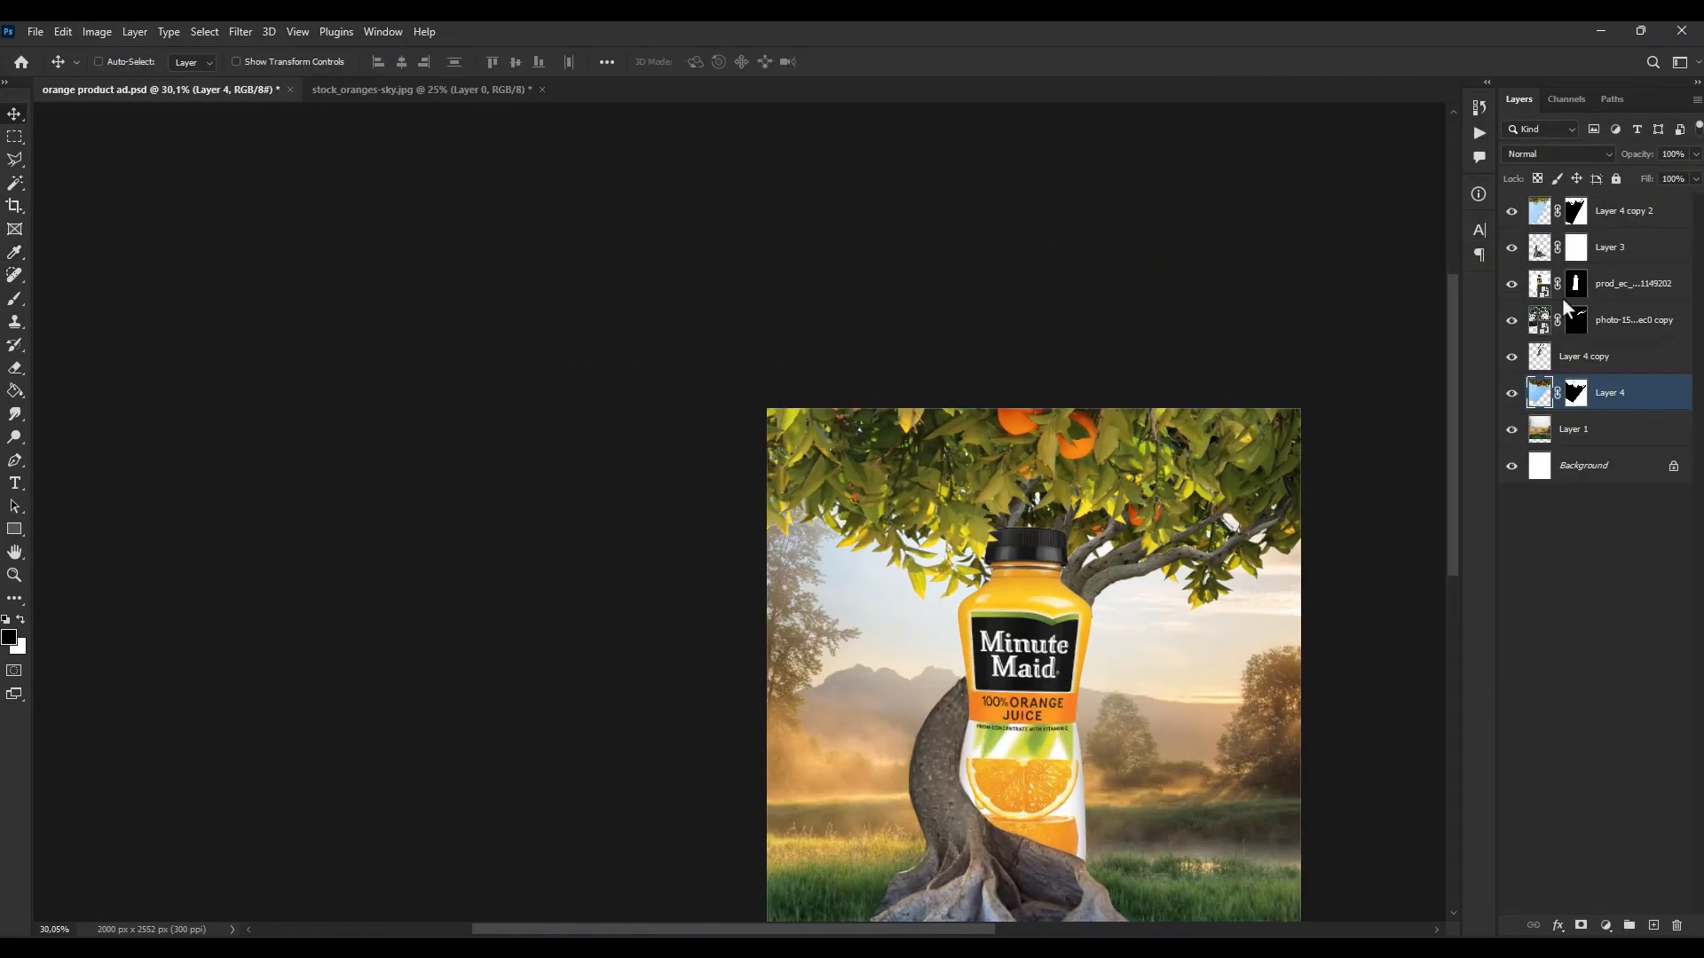
Step: Darken the front canopy layer with Curves, lowering the midtones and mapping input 168 to output 155
{"action": "left_click", "coordinate": [1541, 215]}
{"action": "left_click", "coordinate": [96, 32]}
{"action": "mouse_move", "coordinate": [125, 80]}
{"action": "left_click", "coordinate": [359, 115]}
{"action": "mouse_move", "coordinate": [1411, 547]}
{"action": "left_mouse_down"}
{"action": "mouse_move", "coordinate": [1421, 573]}
{"action": "mouse_move", "coordinate": [1406, 567]}
{"action": "left_mouse_up"}
{"action": "left_click", "coordinate": [1436, 532]}
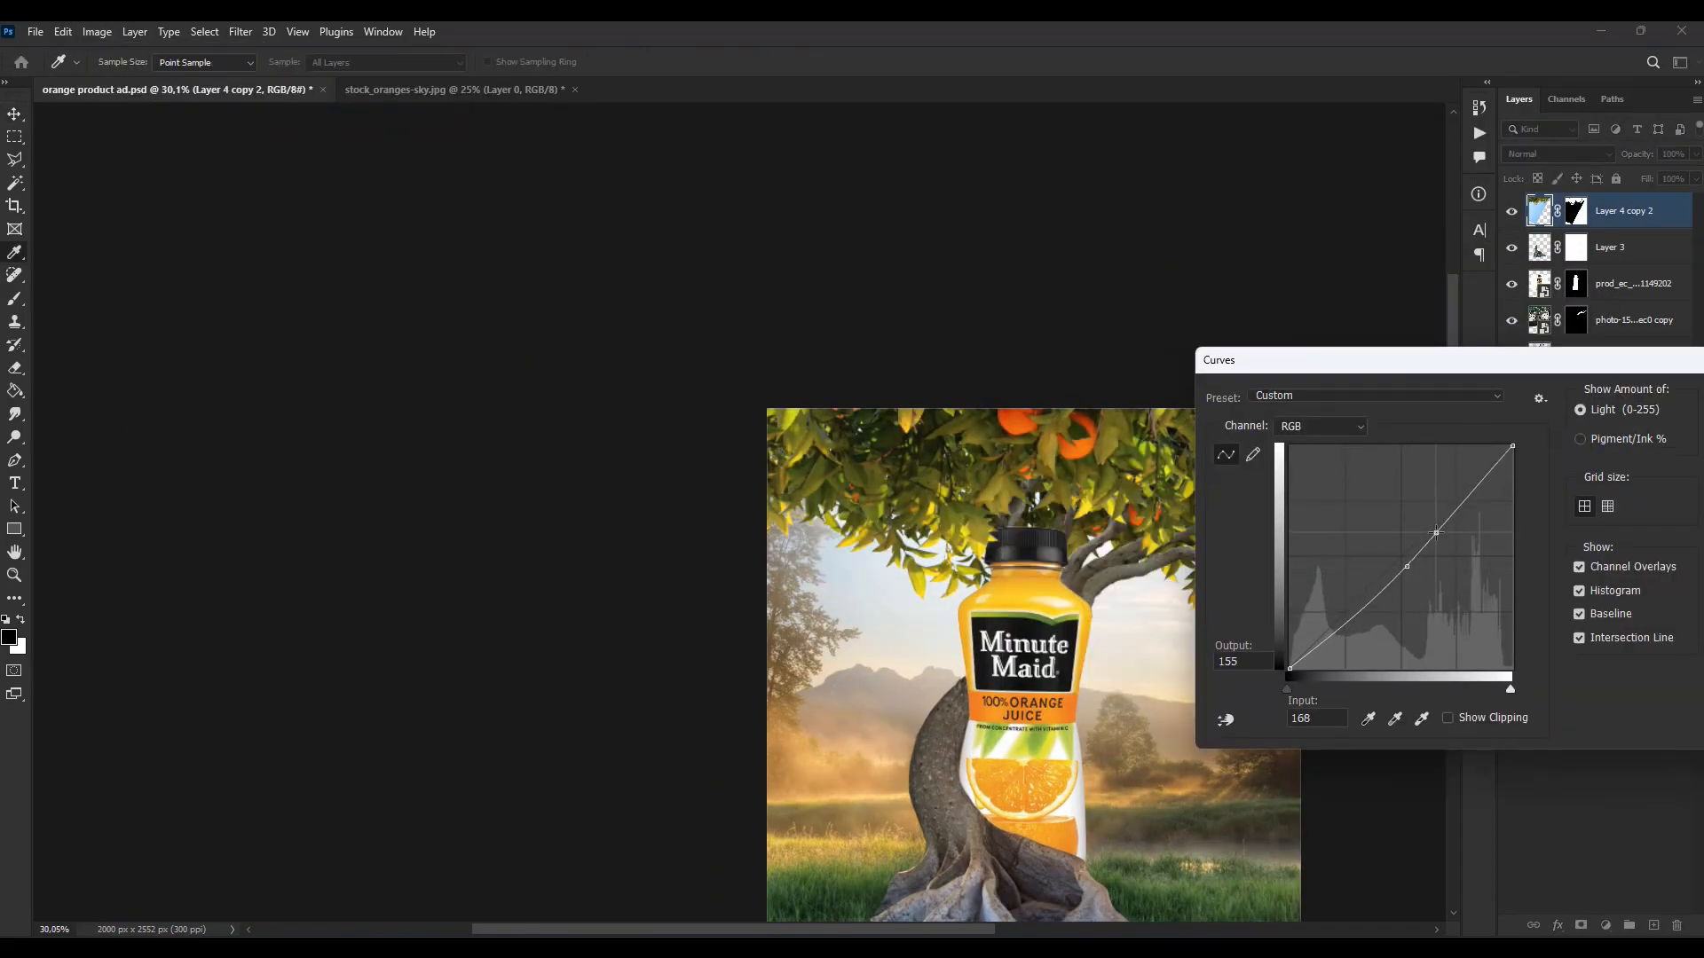
{"action": "key", "text": "Return"}
Step: Duplicate the front canopy layer, then scale, rotate and move the copy over the foliage above the bottle
{"action": "key", "text": "ctrl+j"}
{"action": "key", "text": "ctrl+t"}
{"action": "scroll", "coordinate": [1148, 439], "scroll_direction": "down", "scroll_amount": 5}
{"action": "left_click_drag", "start_coordinate": [1266, 840], "coordinate": [1116, 668]}
{"action": "left_click_drag", "start_coordinate": [1065, 653], "coordinate": [1014, 609]}
{"action": "mouse_move", "coordinate": [1054, 615]}
{"action": "left_mouse_down"}
{"action": "mouse_move", "coordinate": [1203, 746]}
{"action": "mouse_move", "coordinate": [1201, 882]}
{"action": "mouse_move", "coordinate": [1153, 346]}
{"action": "left_mouse_up"}
{"action": "key", "text": "Return"}
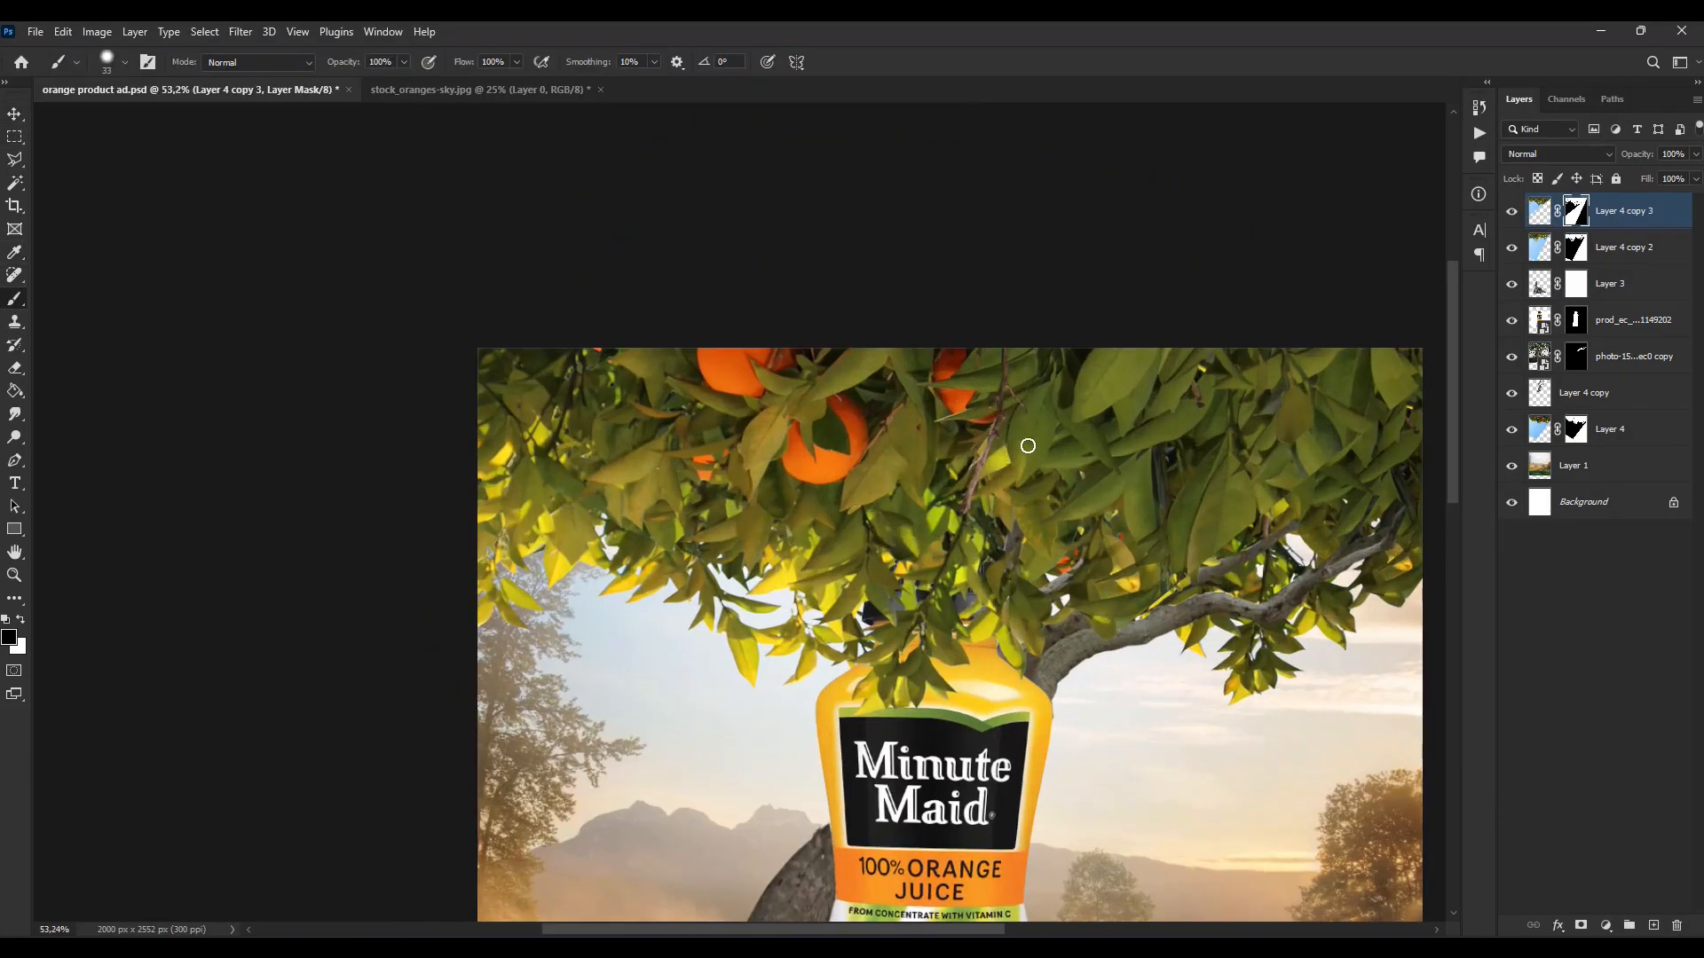
Step: Mask out the duplicate canopy's leaves over the bottle cap and branches with a soft 303 px brush
{"action": "left_click", "coordinate": [124, 61]}
{"action": "left_click_drag", "start_coordinate": [114, 118], "coordinate": [187, 118]}
{"action": "left_click_drag", "start_coordinate": [133, 159], "coordinate": [65, 156]}
{"action": "left_click_drag", "start_coordinate": [1120, 444], "coordinate": [1332, 532]}
{"action": "left_click_drag", "start_coordinate": [866, 690], "coordinate": [1029, 639]}
{"action": "left_click_drag", "start_coordinate": [550, 559], "coordinate": [624, 510]}
{"action": "left_click_drag", "start_coordinate": [763, 577], "coordinate": [999, 586]}
{"action": "left_click_drag", "start_coordinate": [1042, 426], "coordinate": [934, 336]}
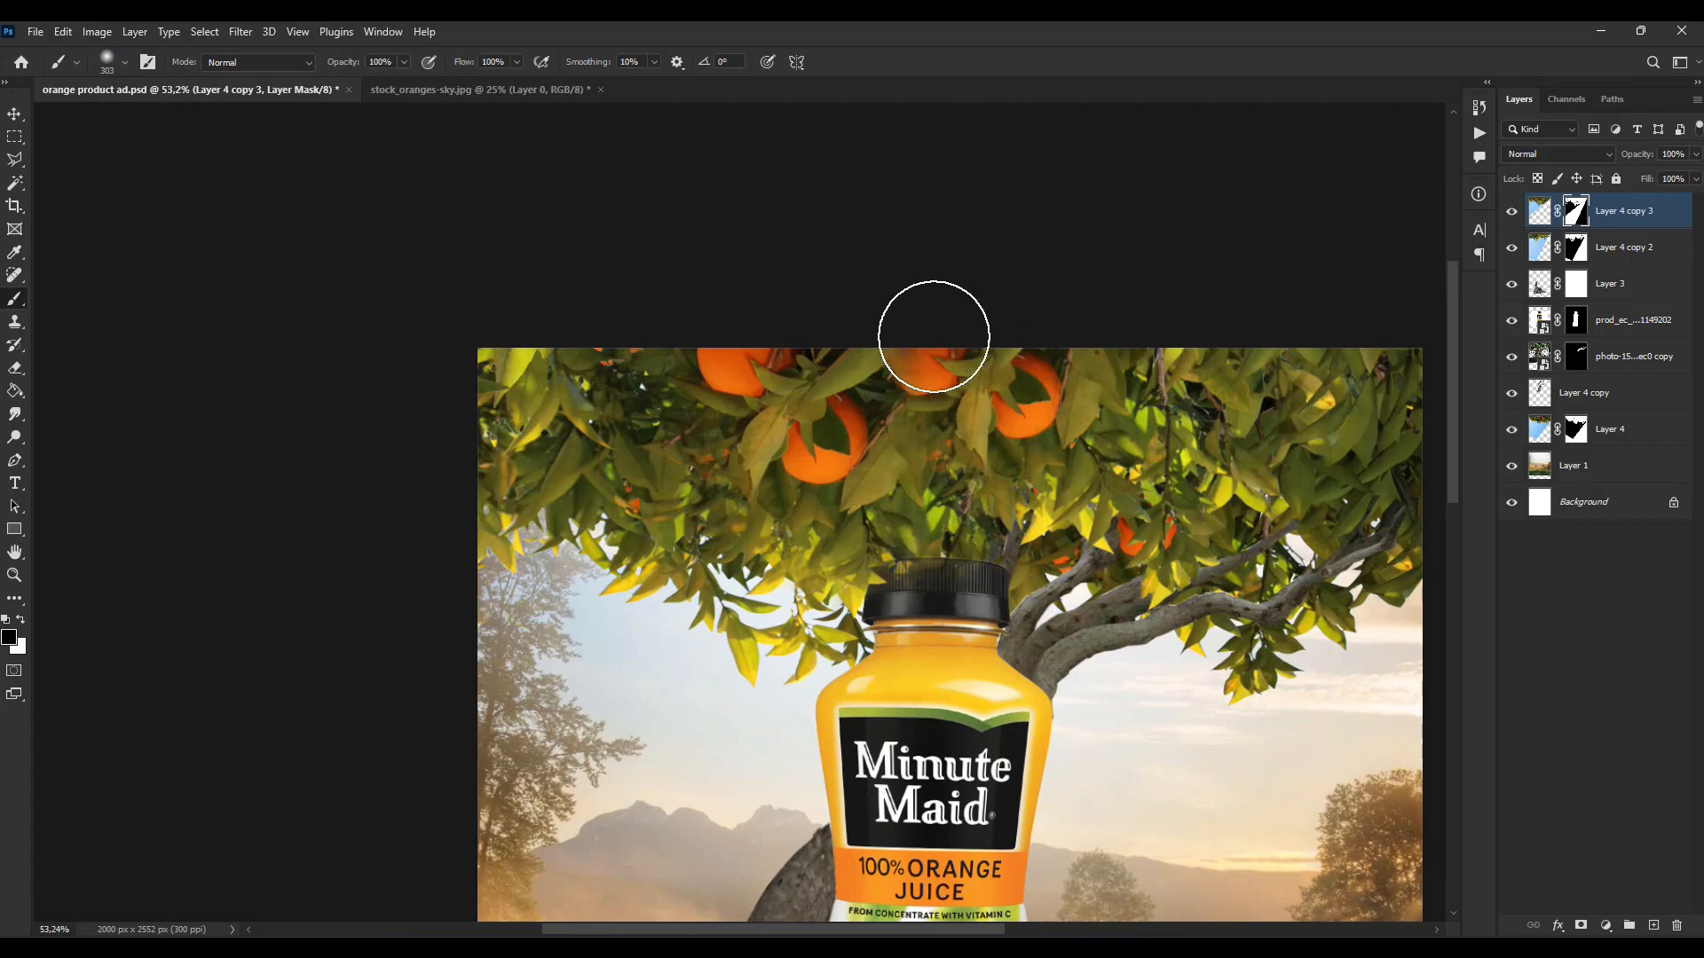
{"action": "scroll", "coordinate": [1225, 584], "scroll_direction": "down", "scroll_amount": 5}
{"action": "scroll", "coordinate": [1216, 621], "scroll_direction": "up", "scroll_amount": 3}
Step: Scale the duplicate canopy layer to 92.31%, rotate it 3.70° and move it toward the left part of the foliage
{"action": "left_click", "coordinate": [16, 113]}
{"action": "left_click", "coordinate": [1539, 210]}
{"action": "key", "text": "ctrl+t"}
{"action": "key", "text": "ctrl+0"}
{"action": "left_click_drag", "start_coordinate": [1168, 133], "coordinate": [1192, 163]}
{"action": "mouse_move", "coordinate": [1019, 478]}
{"action": "left_mouse_down"}
{"action": "mouse_move", "coordinate": [1020, 451]}
{"action": "mouse_move", "coordinate": [999, 452]}
{"action": "left_mouse_up"}
{"action": "left_click_drag", "start_coordinate": [1070, 133], "coordinate": [1002, 192]}
{"action": "left_click_drag", "start_coordinate": [931, 341], "coordinate": [960, 299]}
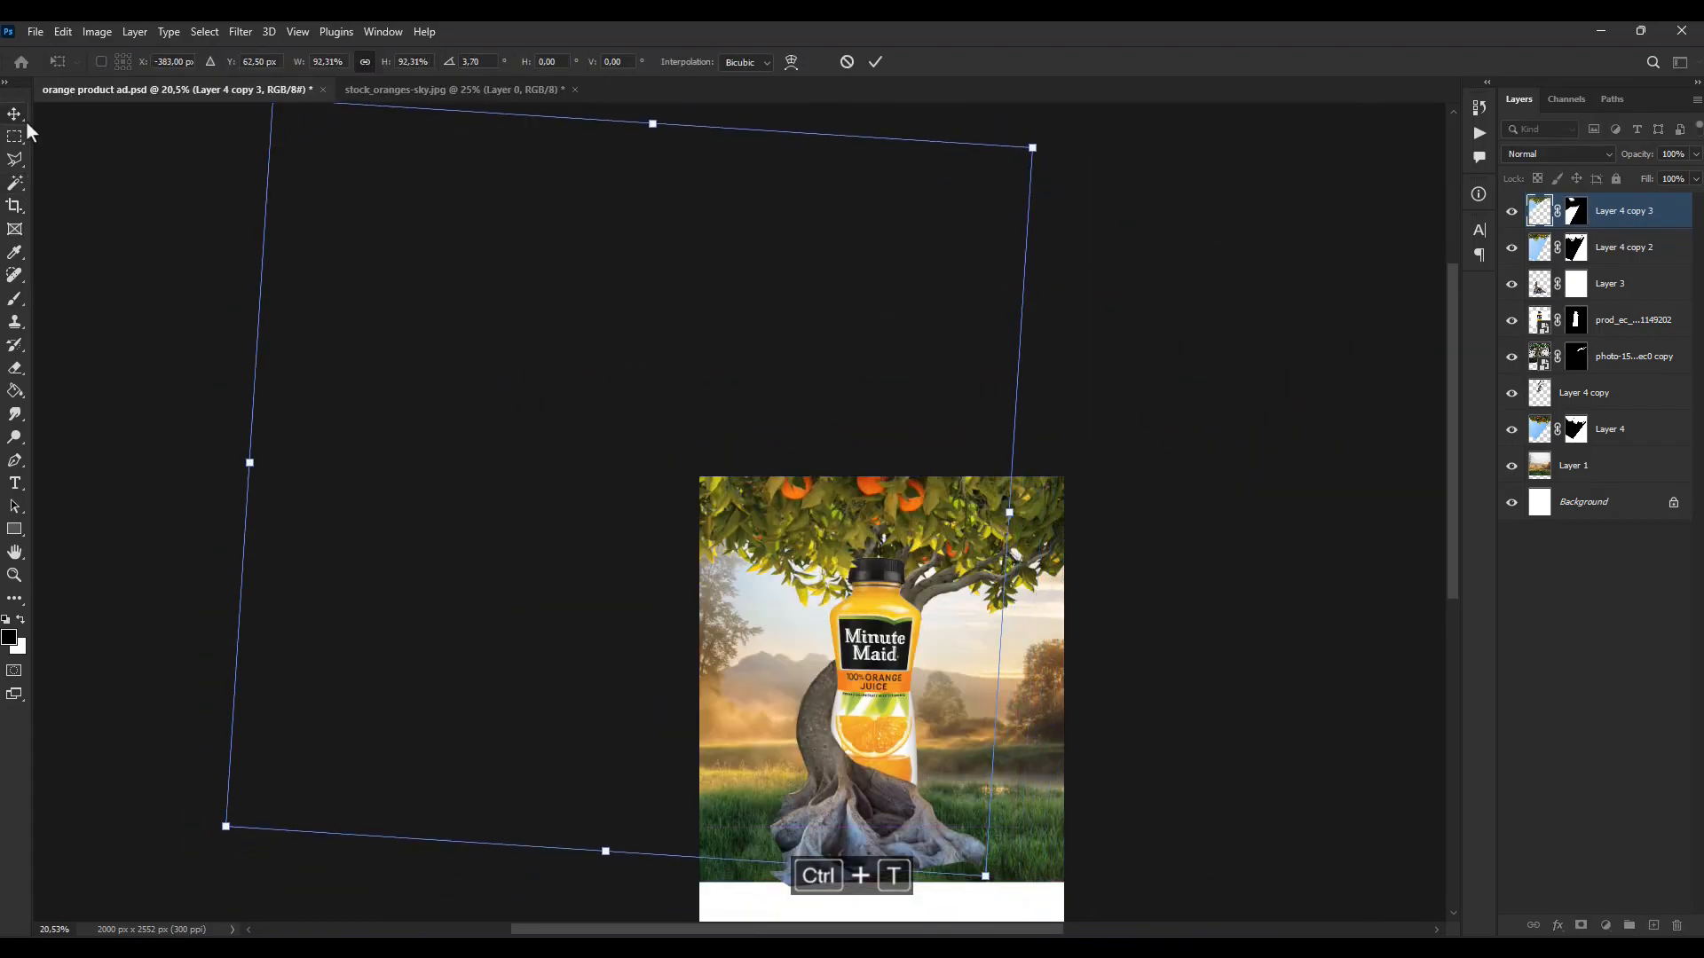
{"action": "key", "text": "Return"}
{"action": "scroll", "coordinate": [788, 496], "scroll_direction": "up", "scroll_amount": 8}
{"action": "left_click", "coordinate": [1575, 210]}
{"action": "key", "text": "b"}
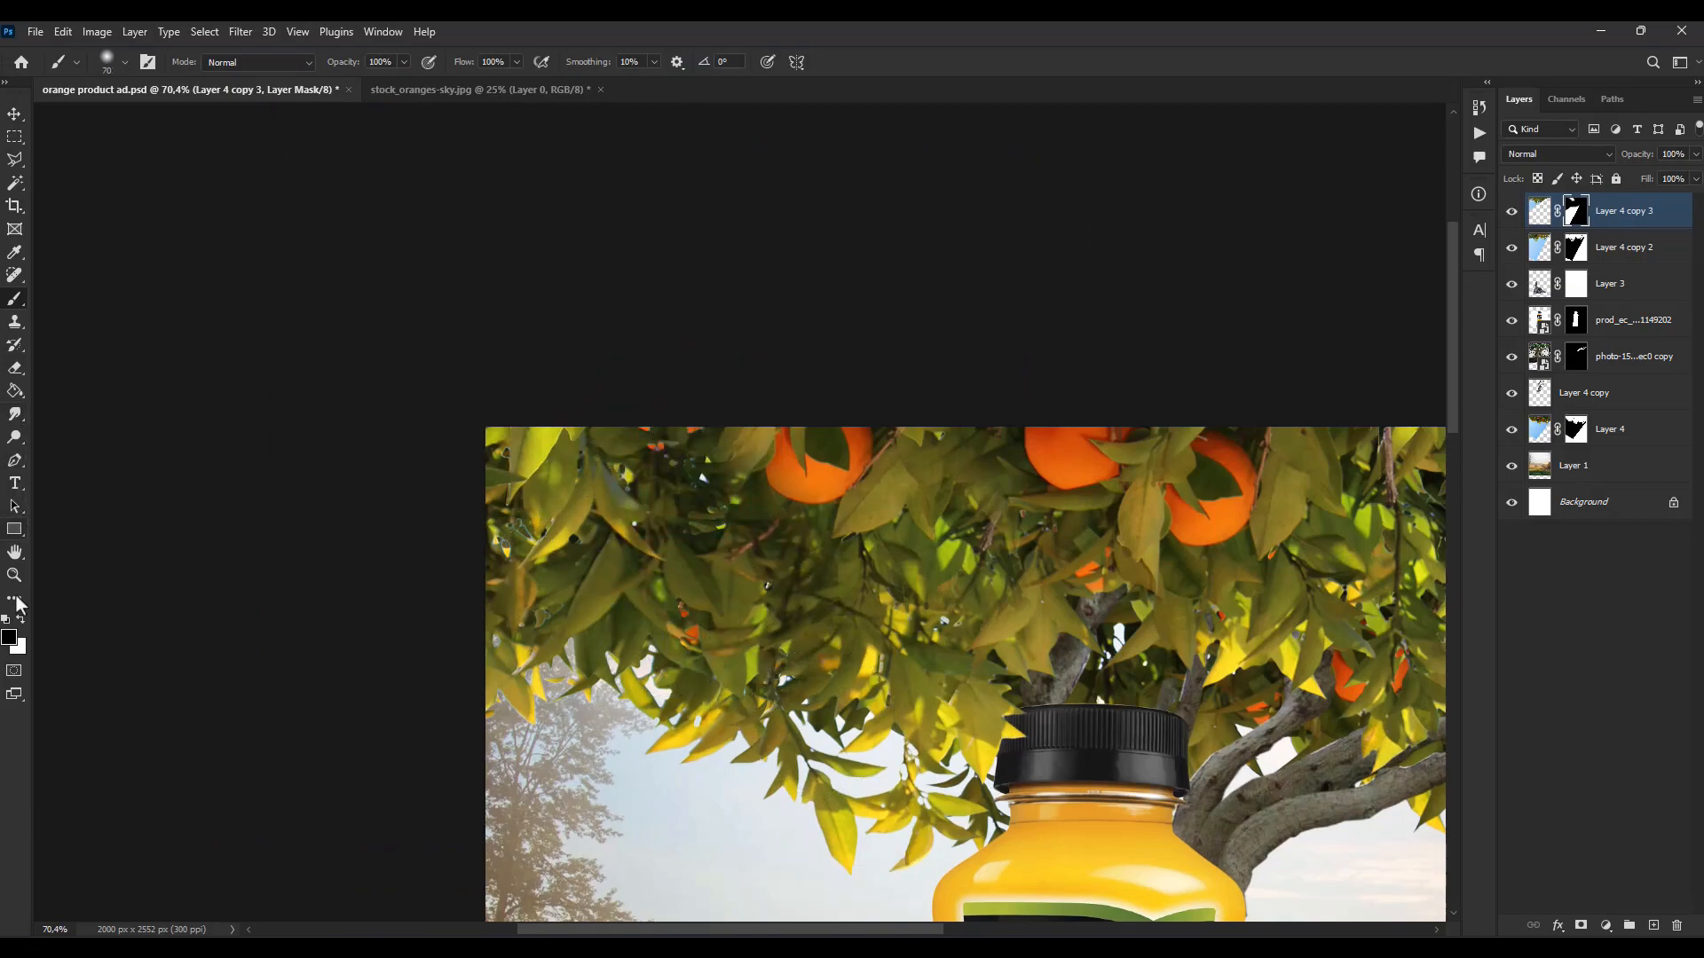
Step: Duplicate the masked foliage patch, then rotate and move the copy to the right part of the canopy
{"action": "key", "text": "v"}
{"action": "left_click", "coordinate": [1539, 211]}
{"action": "key", "text": "ctrl+j"}
{"action": "scroll", "coordinate": [737, 511], "scroll_direction": "down", "scroll_amount": 5}
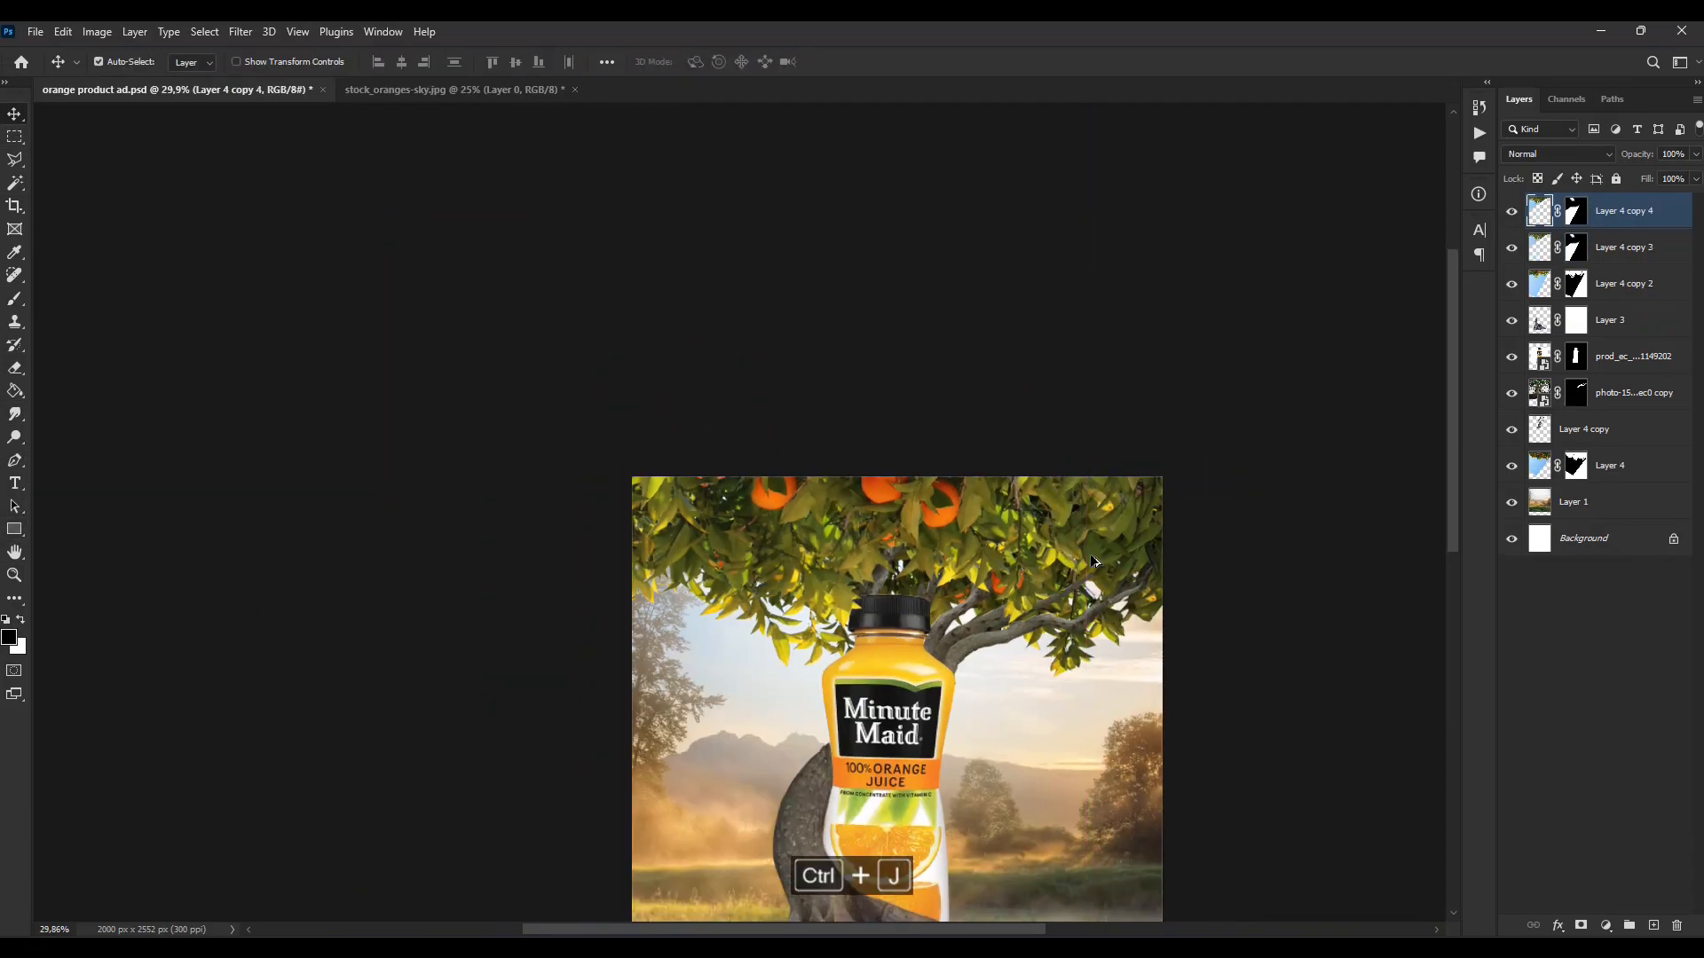
{"action": "key", "text": "ctrl+t"}
{"action": "scroll", "coordinate": [1019, 592], "scroll_direction": "down", "scroll_amount": 4}
{"action": "left_click_drag", "start_coordinate": [1229, 271], "coordinate": [1269, 331]}
{"action": "left_click_drag", "start_coordinate": [1147, 433], "coordinate": [1147, 404]}
{"action": "key", "text": "Return"}
{"action": "key", "text": "b"}
{"action": "scroll", "coordinate": [928, 599], "scroll_direction": "up", "scroll_amount": 6}
{"action": "left_click_drag", "start_coordinate": [1371, 510], "coordinate": [1336, 457]}
{"action": "key", "text": "ctrl+z"}
Step: Paint white on the newest foliage patch's mask to restore leaves around the hanging twig and gaps beside the oranges
{"action": "left_click", "coordinate": [1575, 211]}
{"action": "left_click", "coordinate": [19, 620]}
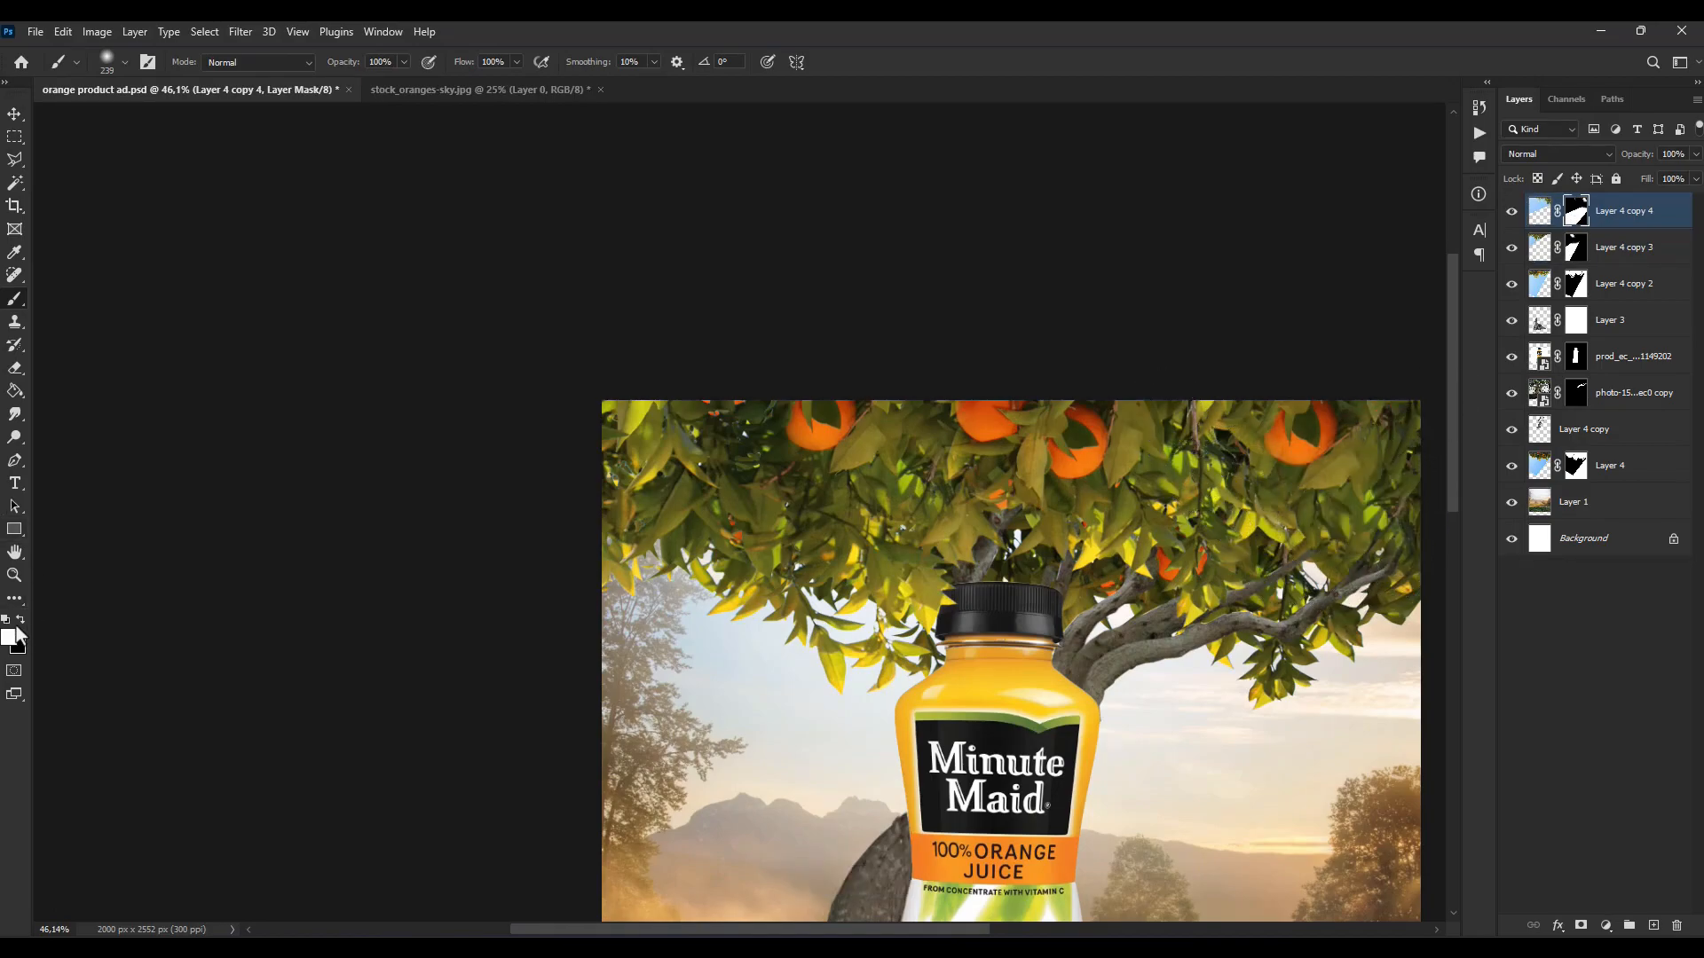
{"action": "scroll", "coordinate": [1298, 441], "scroll_direction": "up", "scroll_amount": 12}
{"action": "left_click_drag", "start_coordinate": [1135, 479], "coordinate": [976, 482]}
{"action": "mouse_move", "coordinate": [1081, 433]}
{"action": "left_mouse_down"}
{"action": "mouse_move", "coordinate": [1075, 474]}
{"action": "mouse_move", "coordinate": [1182, 517]}
{"action": "mouse_move", "coordinate": [1121, 424]}
{"action": "mouse_move", "coordinate": [1054, 442]}
{"action": "left_mouse_up"}
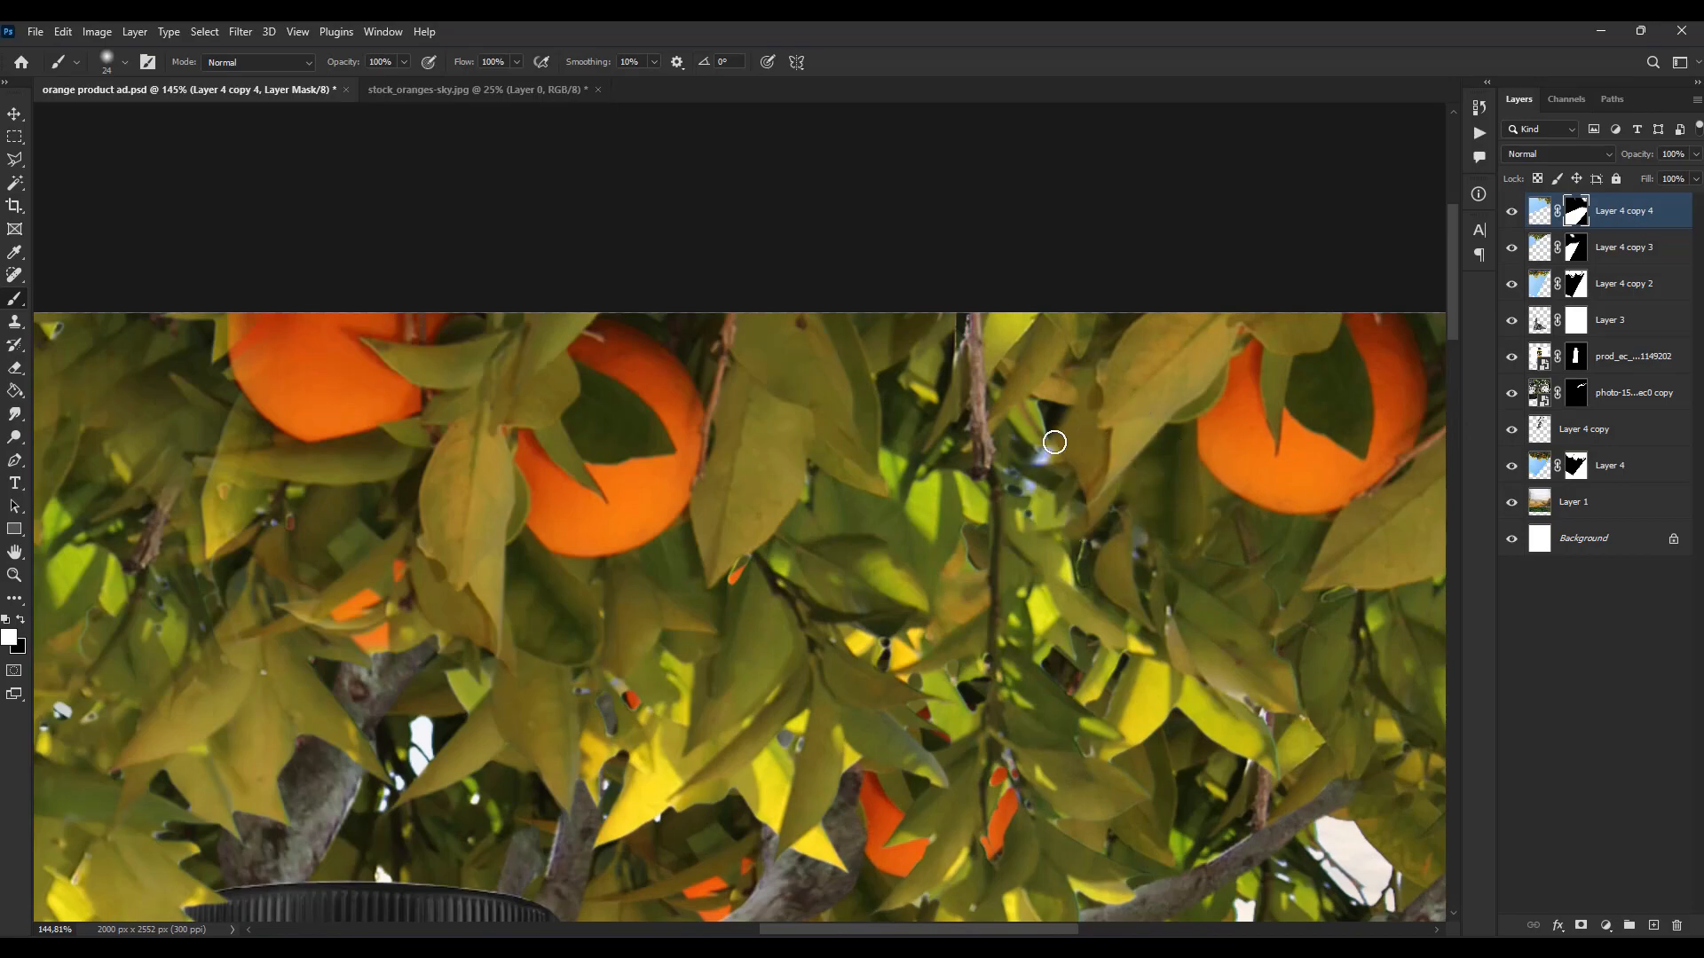
{"action": "scroll", "coordinate": [1012, 506], "scroll_direction": "down", "scroll_amount": 20}
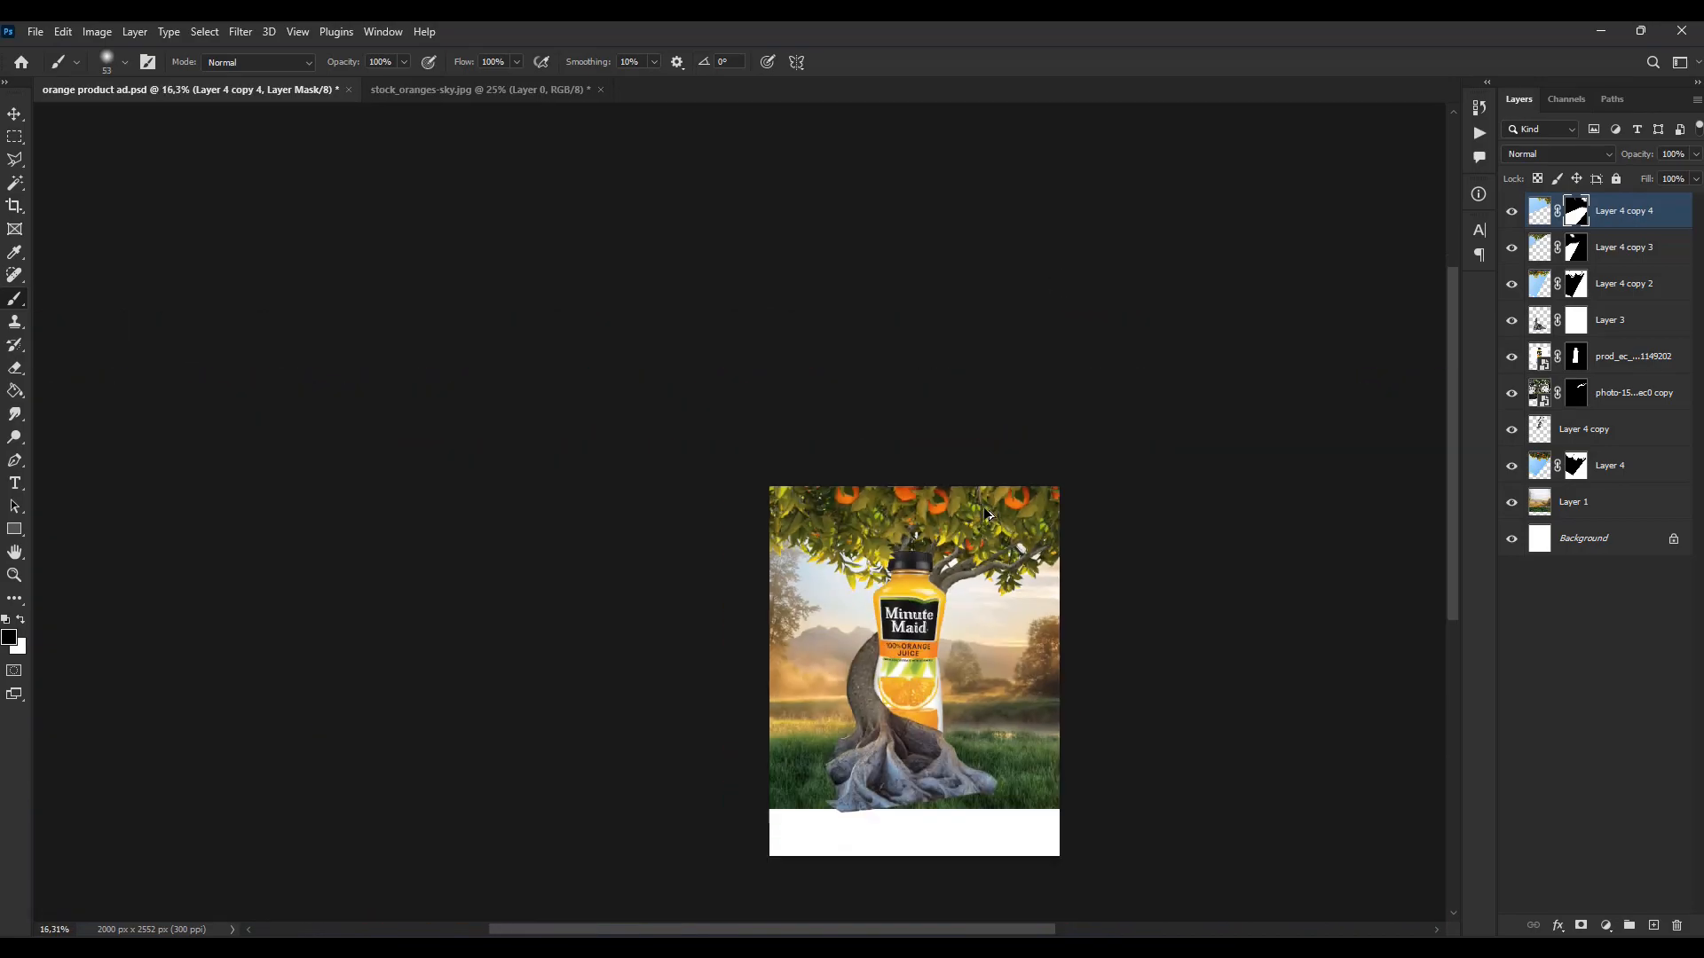
Step: Merge the two newest foliage patches and darken Layer 4 copy 2 with Curves, mapping input 137 to output 118
{"action": "key", "text": "v"}
{"action": "key", "text": "ctrl+e"}
{"action": "left_click", "coordinate": [1540, 248]}
{"action": "left_click", "coordinate": [97, 32]}
{"action": "left_click", "coordinate": [311, 118]}
{"action": "left_click_drag", "start_coordinate": [1260, 612], "coordinate": [1261, 628]}
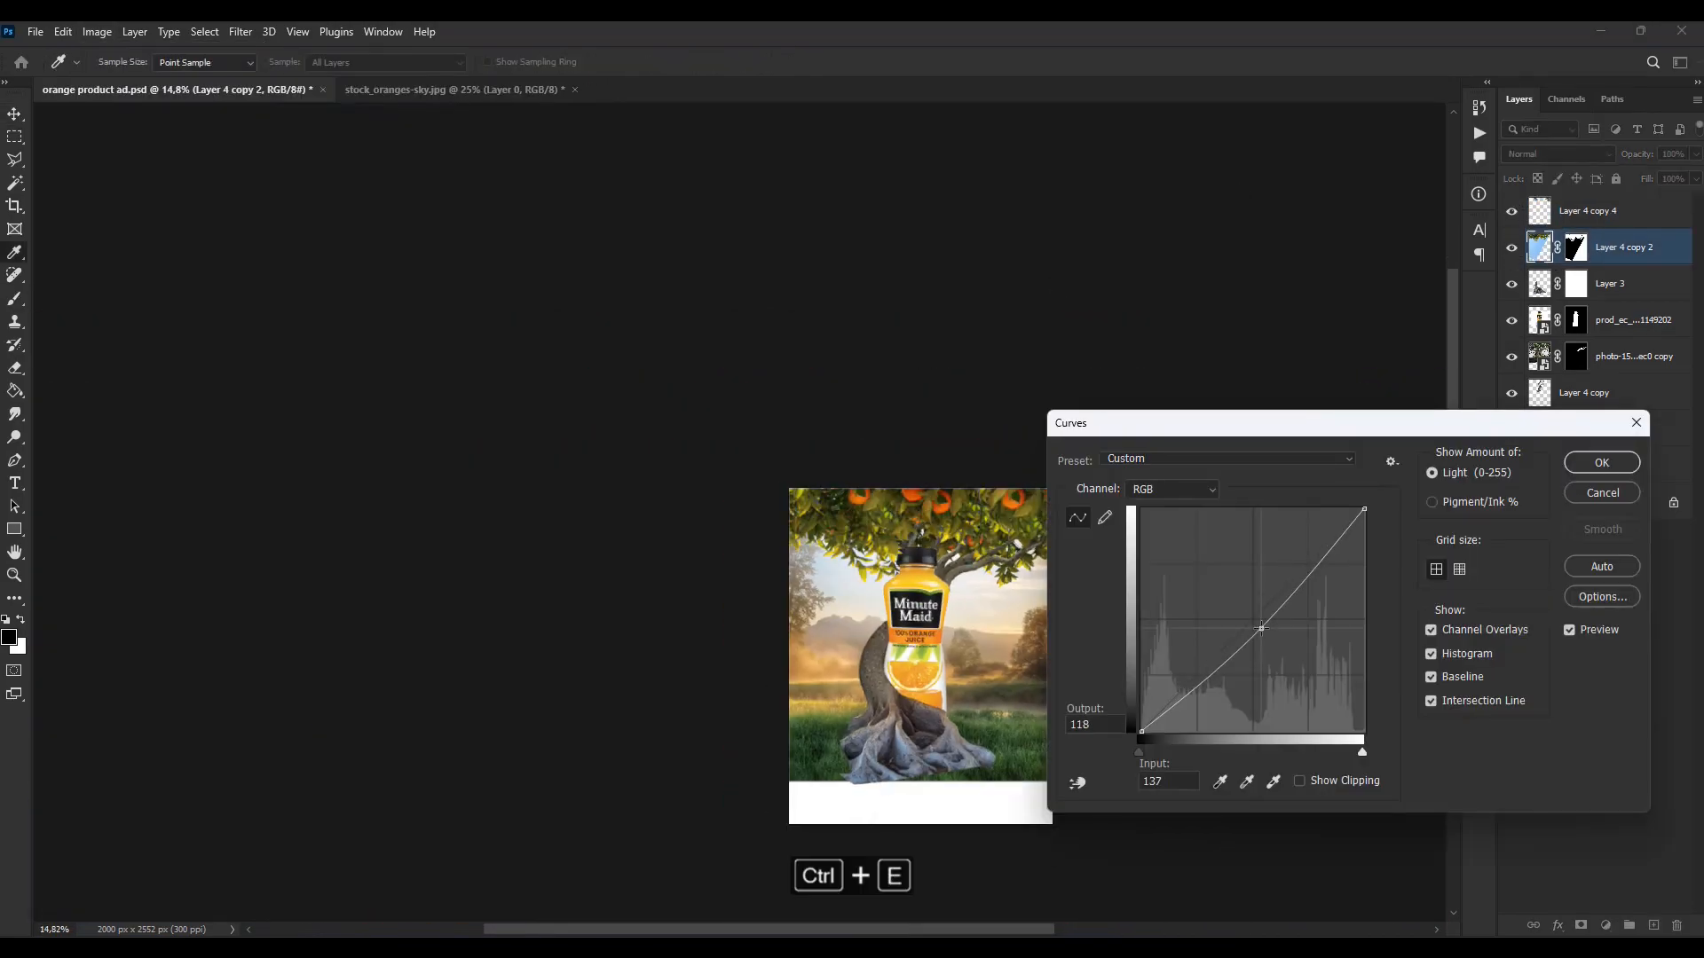
{"action": "left_click", "coordinate": [1602, 463]}
Step: Merge the darkened Layer 4 copy 2 with the foliage patch layer above it into one front canopy layer
{"action": "scroll", "coordinate": [937, 538], "scroll_direction": "up", "scroll_amount": 9}
{"action": "left_click", "coordinate": [1610, 213], "text": "shift"}
{"action": "key", "text": "ctrl+e"}
{"action": "key", "text": "ctrl+t"}
{"action": "scroll", "coordinate": [1226, 546], "scroll_direction": "up", "scroll_amount": 8}
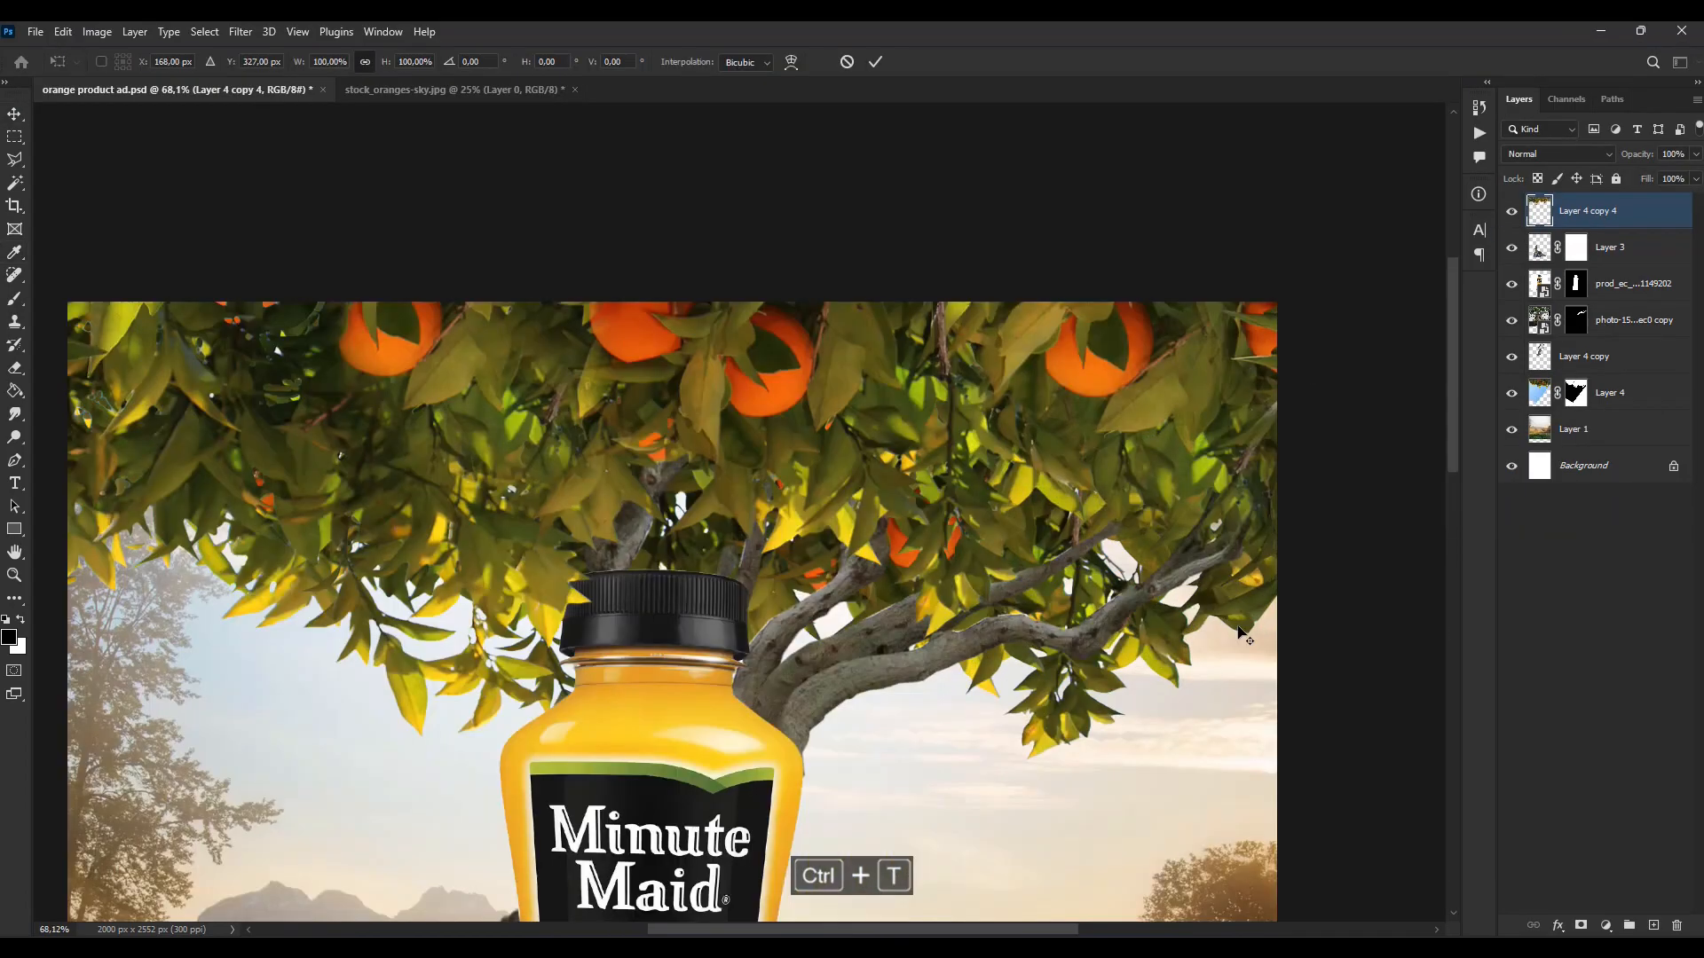
{"action": "scroll", "coordinate": [1198, 409], "scroll_direction": "down", "scroll_amount": 5}
{"action": "left_click", "coordinate": [1565, 262]}
{"action": "scroll", "coordinate": [1100, 674], "scroll_direction": "down", "scroll_amount": 5}
{"action": "scroll", "coordinate": [1104, 646], "scroll_direction": "up", "scroll_amount": 2}
{"action": "scroll", "coordinate": [1103, 646], "scroll_direction": "up", "scroll_amount": 2}
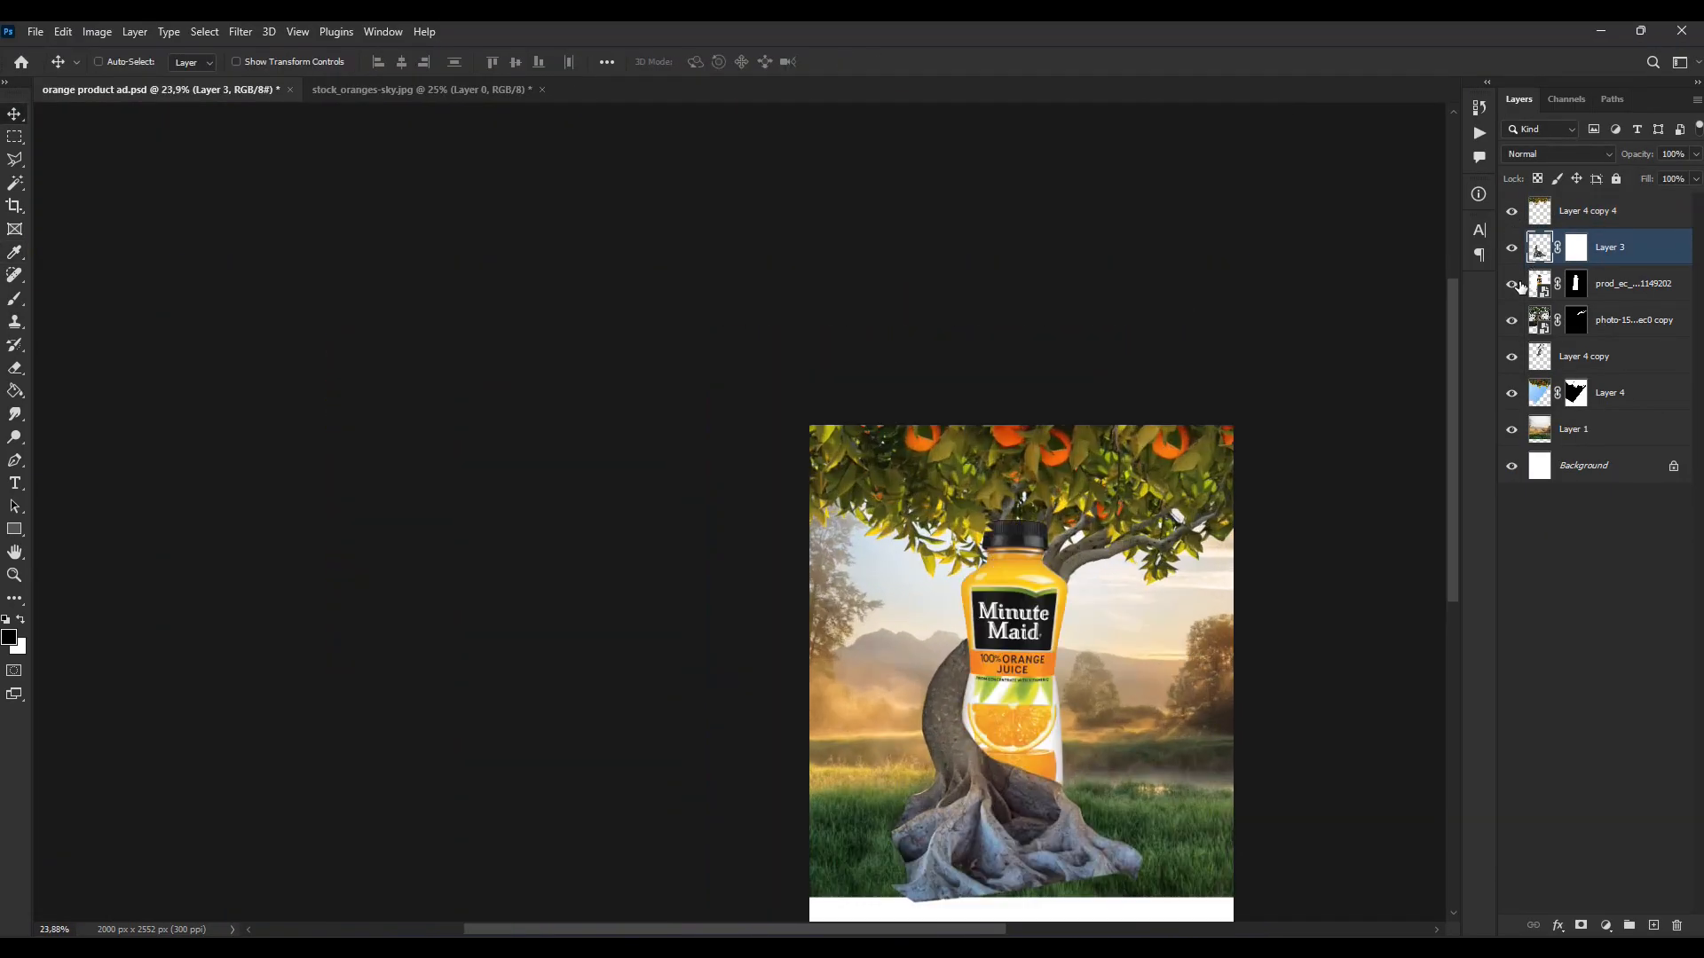
Step: Darken the rear canopy on Layer 4 with Curves, pulling input 176 down to output 148
{"action": "left_click", "coordinate": [1549, 401]}
{"action": "left_click", "coordinate": [97, 31]}
{"action": "mouse_move", "coordinate": [124, 73]}
{"action": "left_click", "coordinate": [362, 113]}
{"action": "left_click_drag", "start_coordinate": [1243, 426], "coordinate": [1456, 369]}
{"action": "left_click_drag", "start_coordinate": [1476, 559], "coordinate": [1480, 585]}
{"action": "key", "text": "Return"}
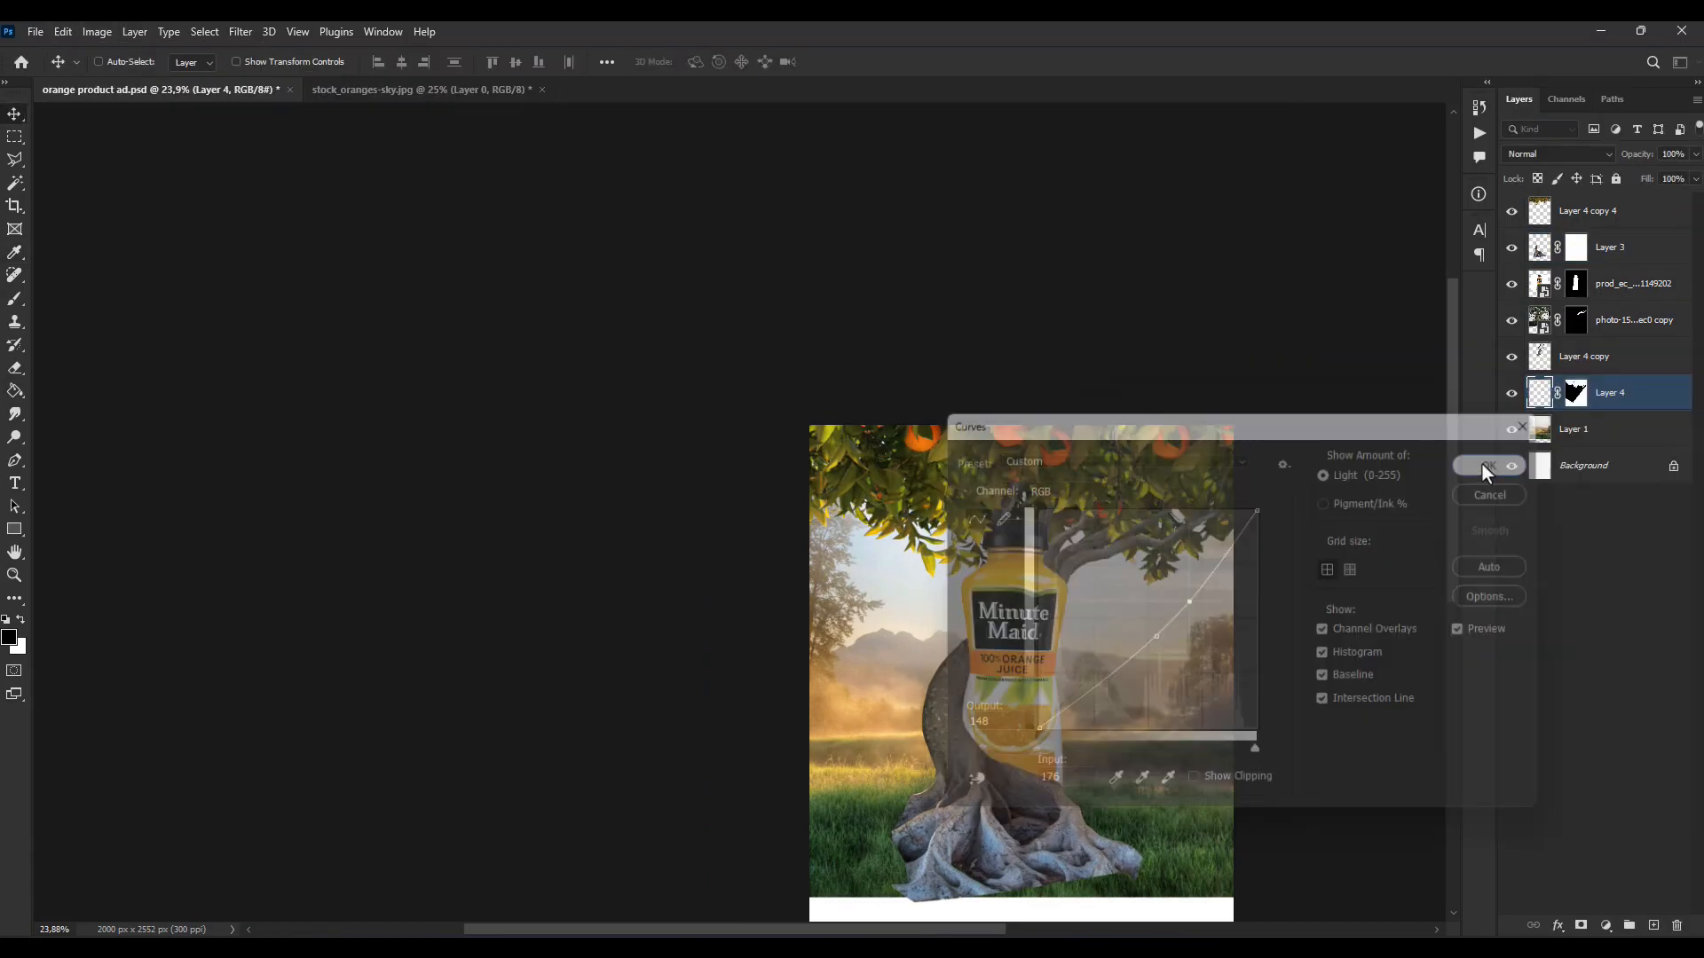
Step: Darken the trunk on Layer 4 copy with Curves, lowering the midtones from input 137 to about 90
{"action": "key", "text": "ctrl+j"}
{"action": "key", "text": "ctrl+m"}
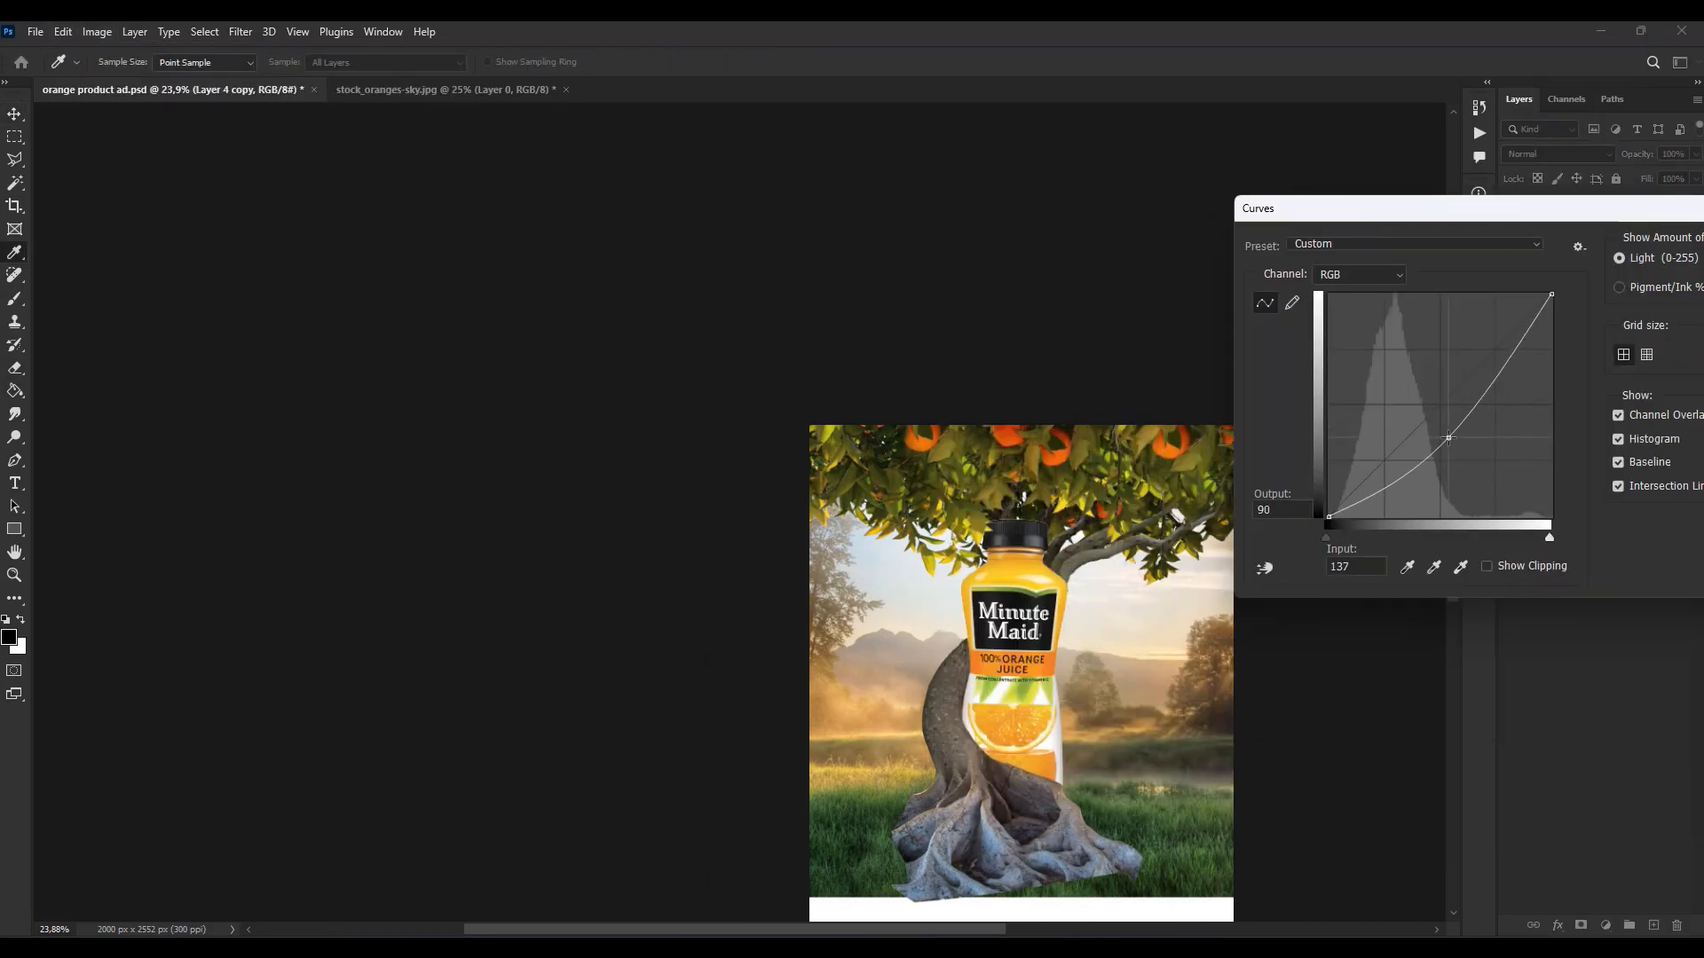
{"action": "left_click_drag", "start_coordinate": [1448, 436], "coordinate": [1445, 440]}
{"action": "left_click_drag", "start_coordinate": [1535, 209], "coordinate": [1434, 219]}
{"action": "left_click", "coordinate": [1662, 430]}
{"action": "left_click", "coordinate": [1662, 430]}
{"action": "key", "text": "Return"}
Step: Darken the masked photo branch layer with a tonal adjustment and merge it with the Layer 4 copy trunk below
{"action": "left_click", "coordinate": [1533, 327]}
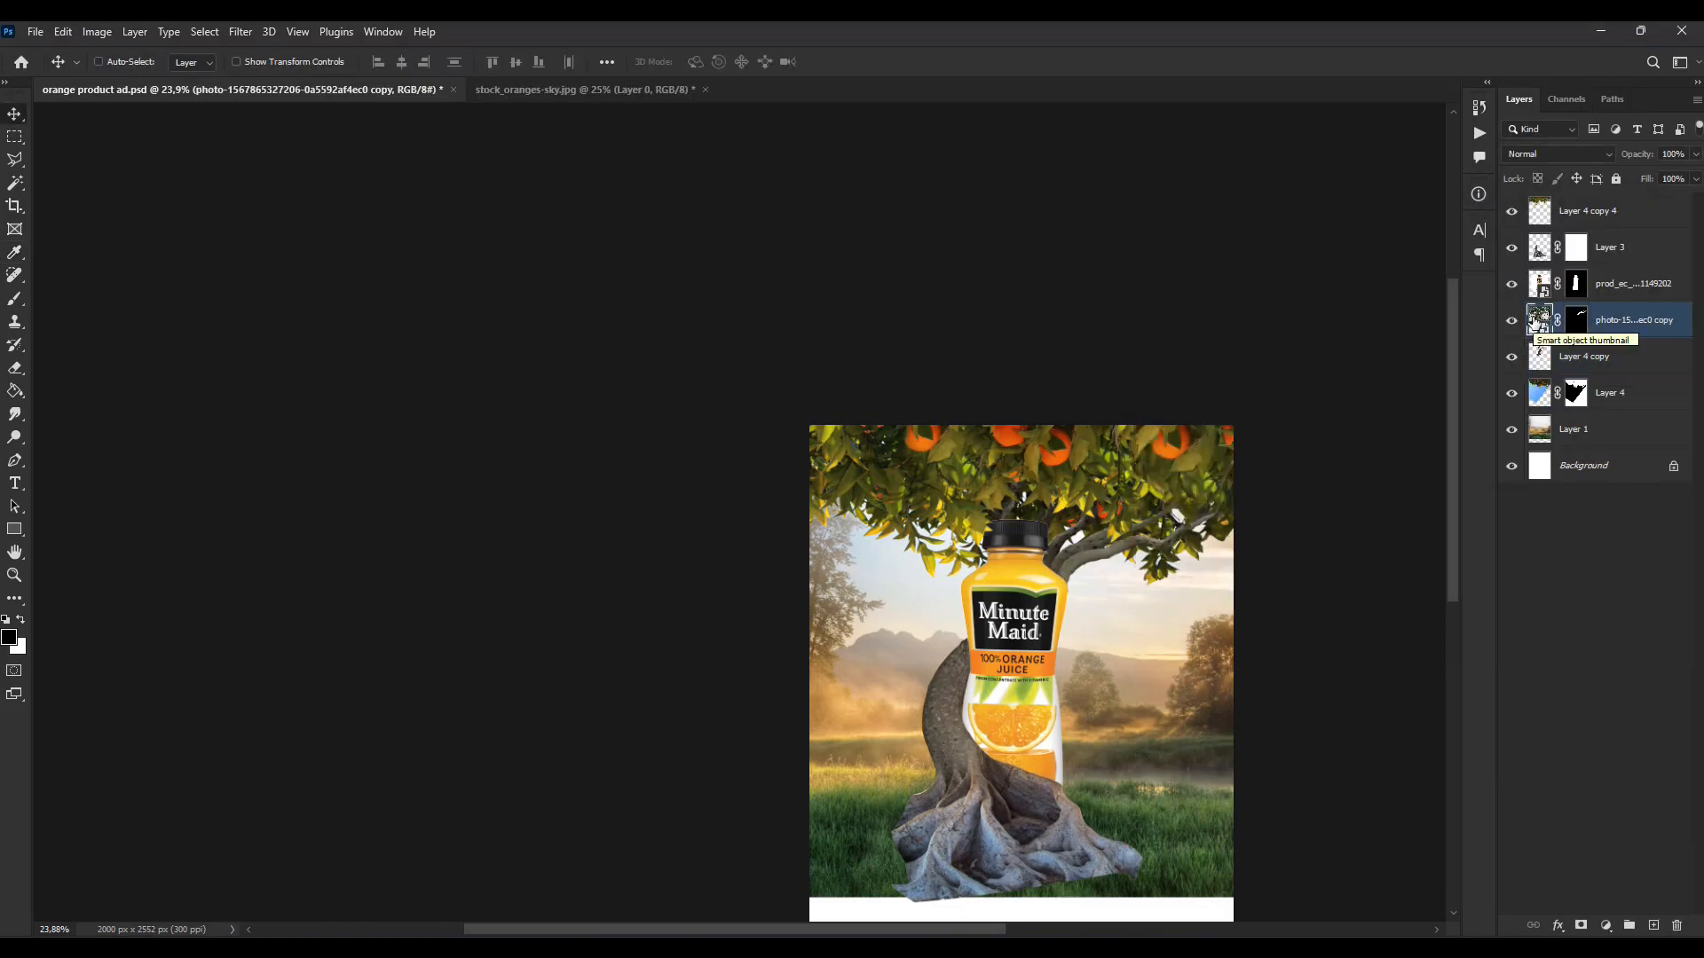
{"action": "scroll", "coordinate": [1195, 557], "scroll_direction": "up", "scroll_amount": 7}
{"action": "left_click", "coordinate": [1509, 325]}
{"action": "left_click", "coordinate": [1508, 325]}
{"action": "left_click", "coordinate": [96, 31]}
{"action": "mouse_move", "coordinate": [125, 74]}
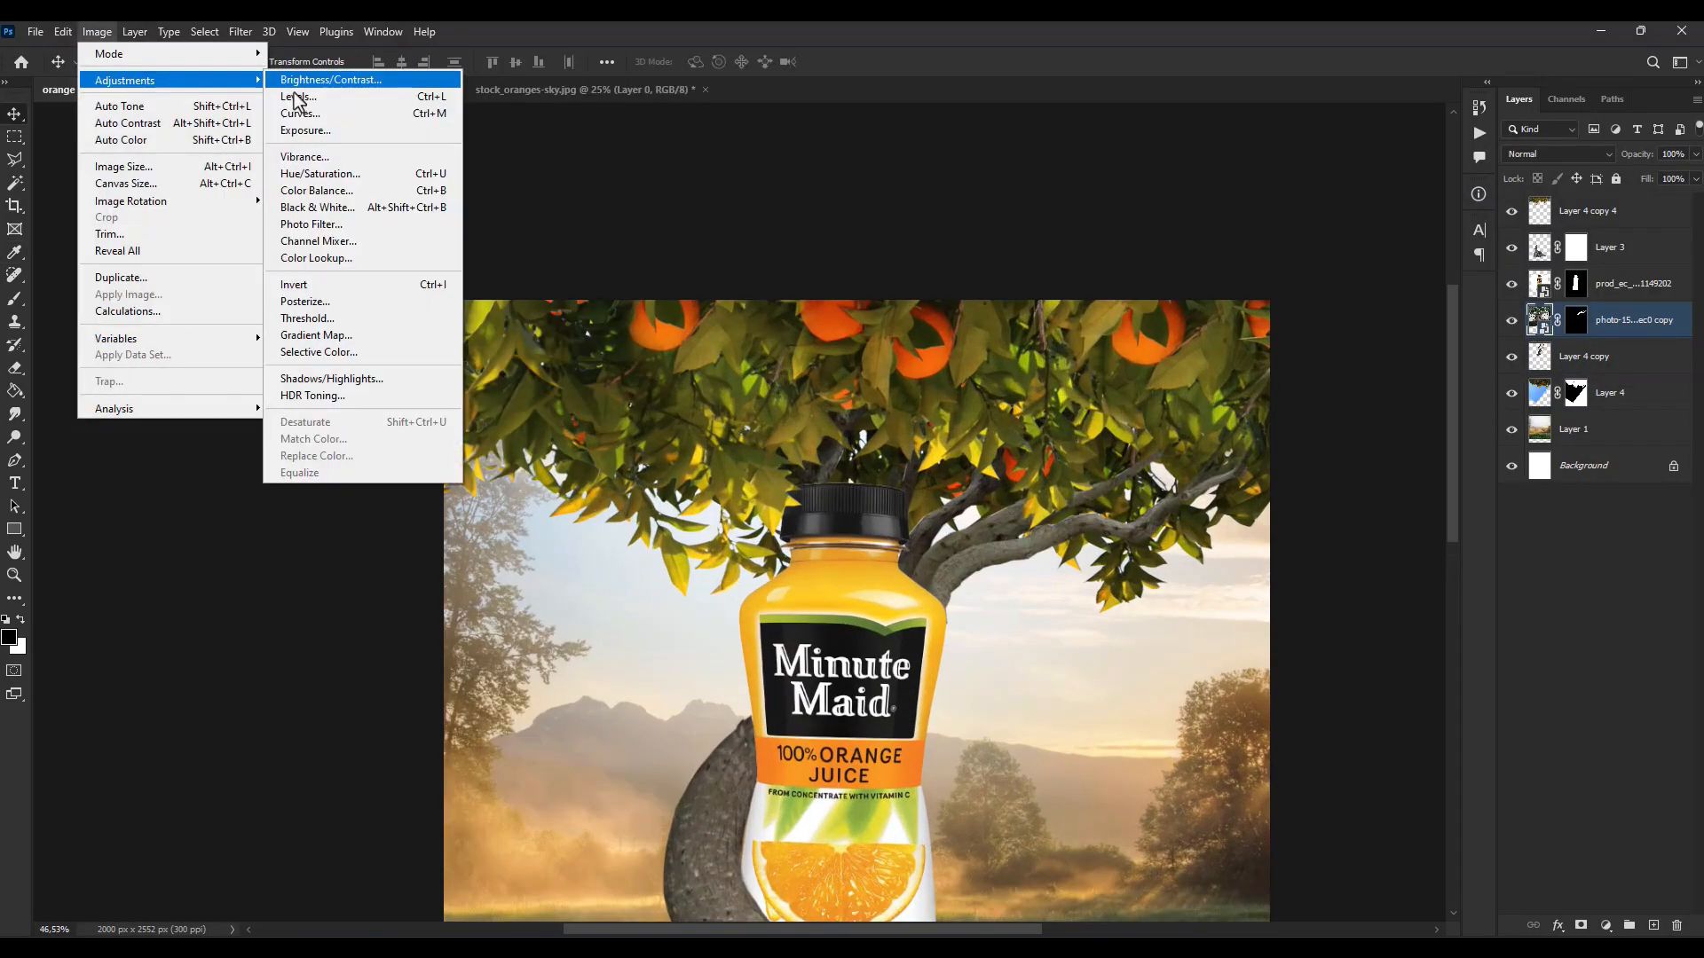
{"action": "left_click", "coordinate": [292, 103]}
{"action": "left_click", "coordinate": [770, 192]}
{"action": "key", "text": "ctrl+e"}
{"action": "scroll", "coordinate": [816, 545], "scroll_direction": "down", "scroll_amount": 3}
{"action": "scroll", "coordinate": [993, 599], "scroll_direction": "up", "scroll_amount": 2}
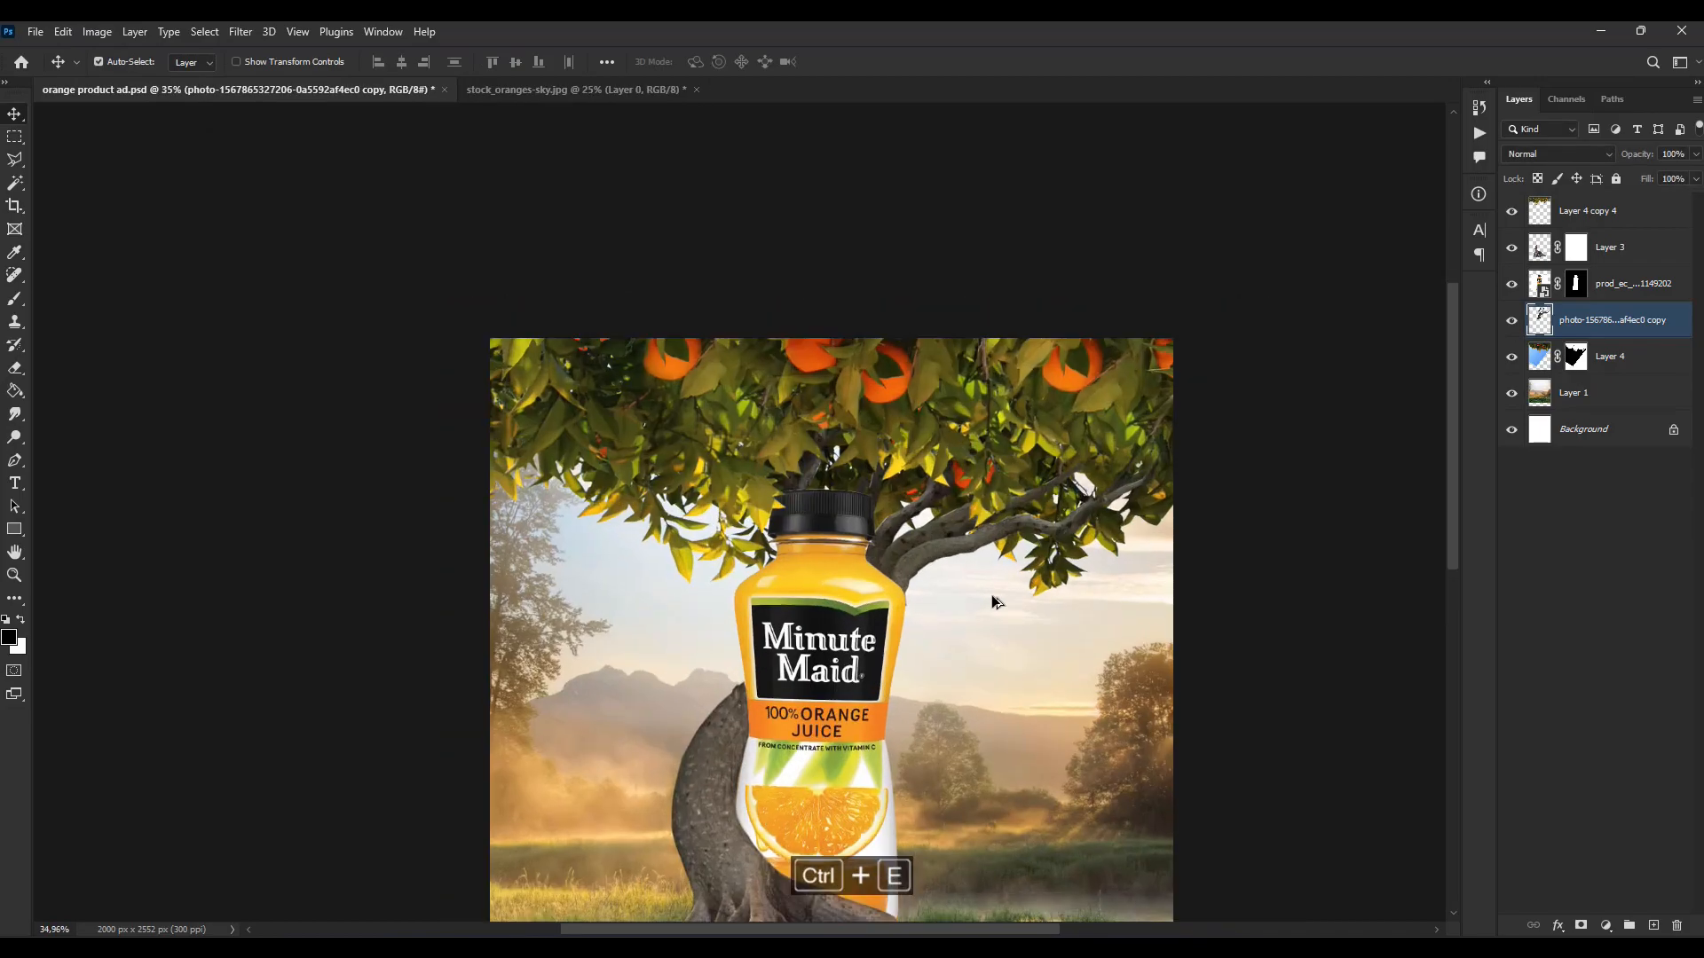
Step: Paint dark shading on a new layer above Layer 3 over the right branches and soften it with a blur filter
{"action": "left_click", "coordinate": [1512, 213]}
{"action": "left_click", "coordinate": [1512, 213]}
{"action": "double_click", "coordinate": [1633, 212]}
{"action": "left_click", "coordinate": [1093, 683]}
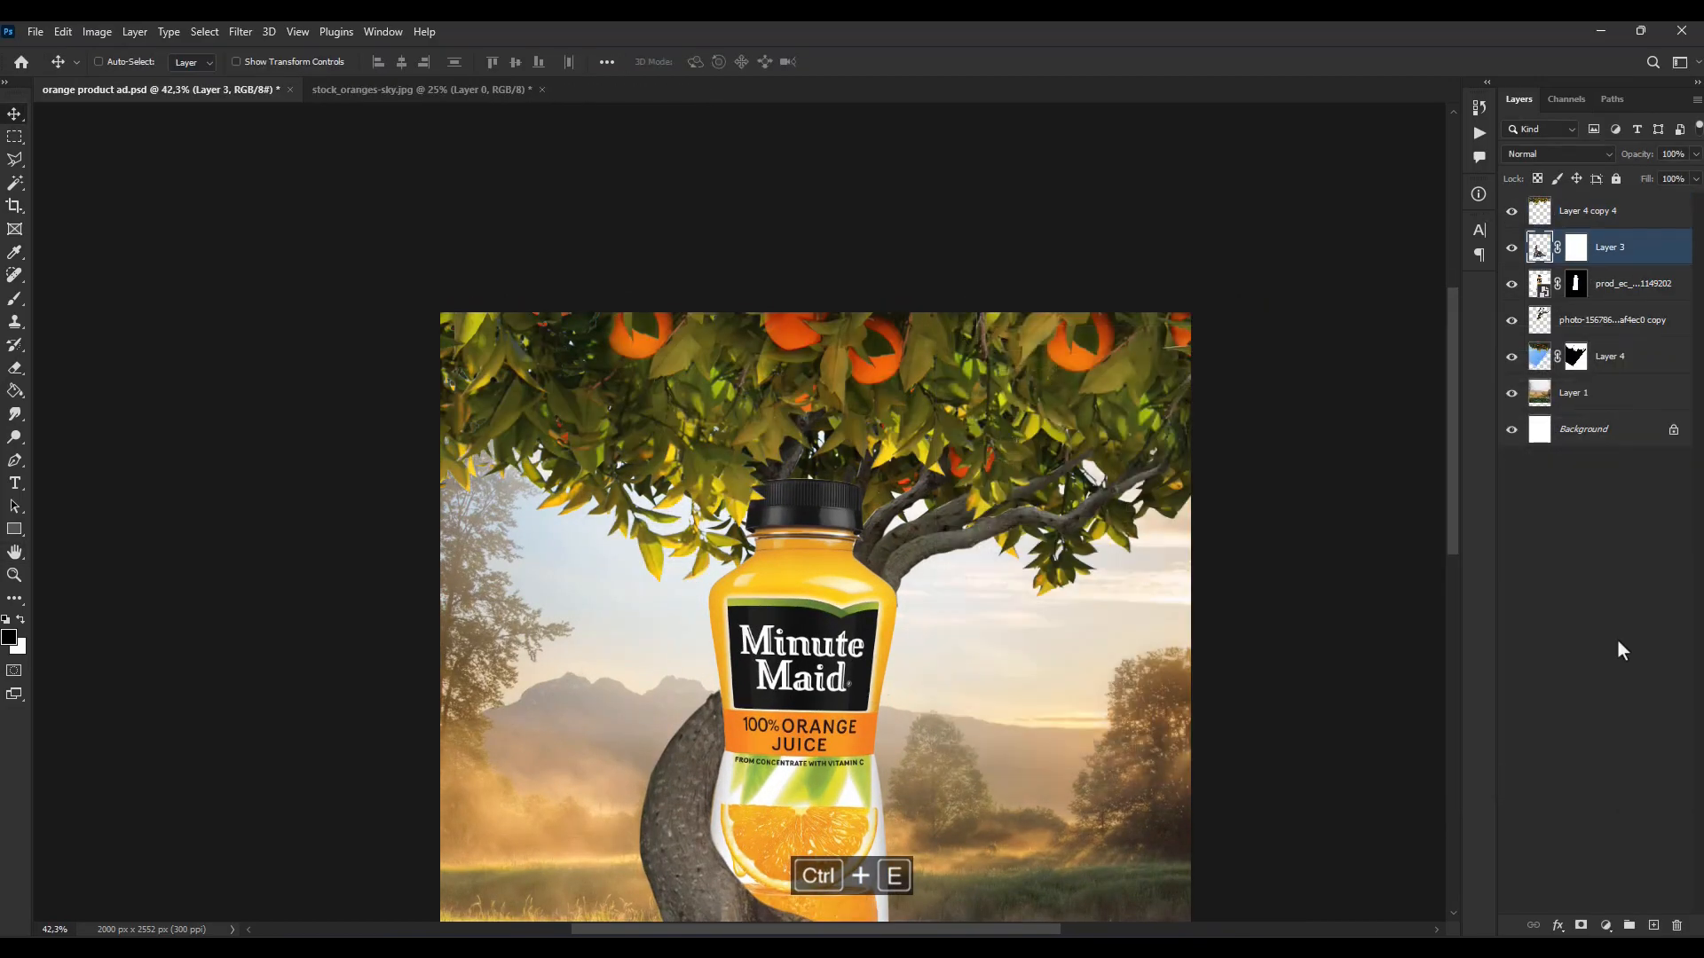
{"action": "key", "text": "b"}
{"action": "left_click_drag", "start_coordinate": [1087, 453], "coordinate": [1162, 435]}
{"action": "key", "text": "v"}
{"action": "left_click", "coordinate": [239, 31]}
{"action": "mouse_move", "coordinate": [267, 247]}
{"action": "left_click", "coordinate": [547, 329]}
{"action": "left_click_drag", "start_coordinate": [1376, 504], "coordinate": [1391, 502]}
{"action": "left_click", "coordinate": [1491, 266]}
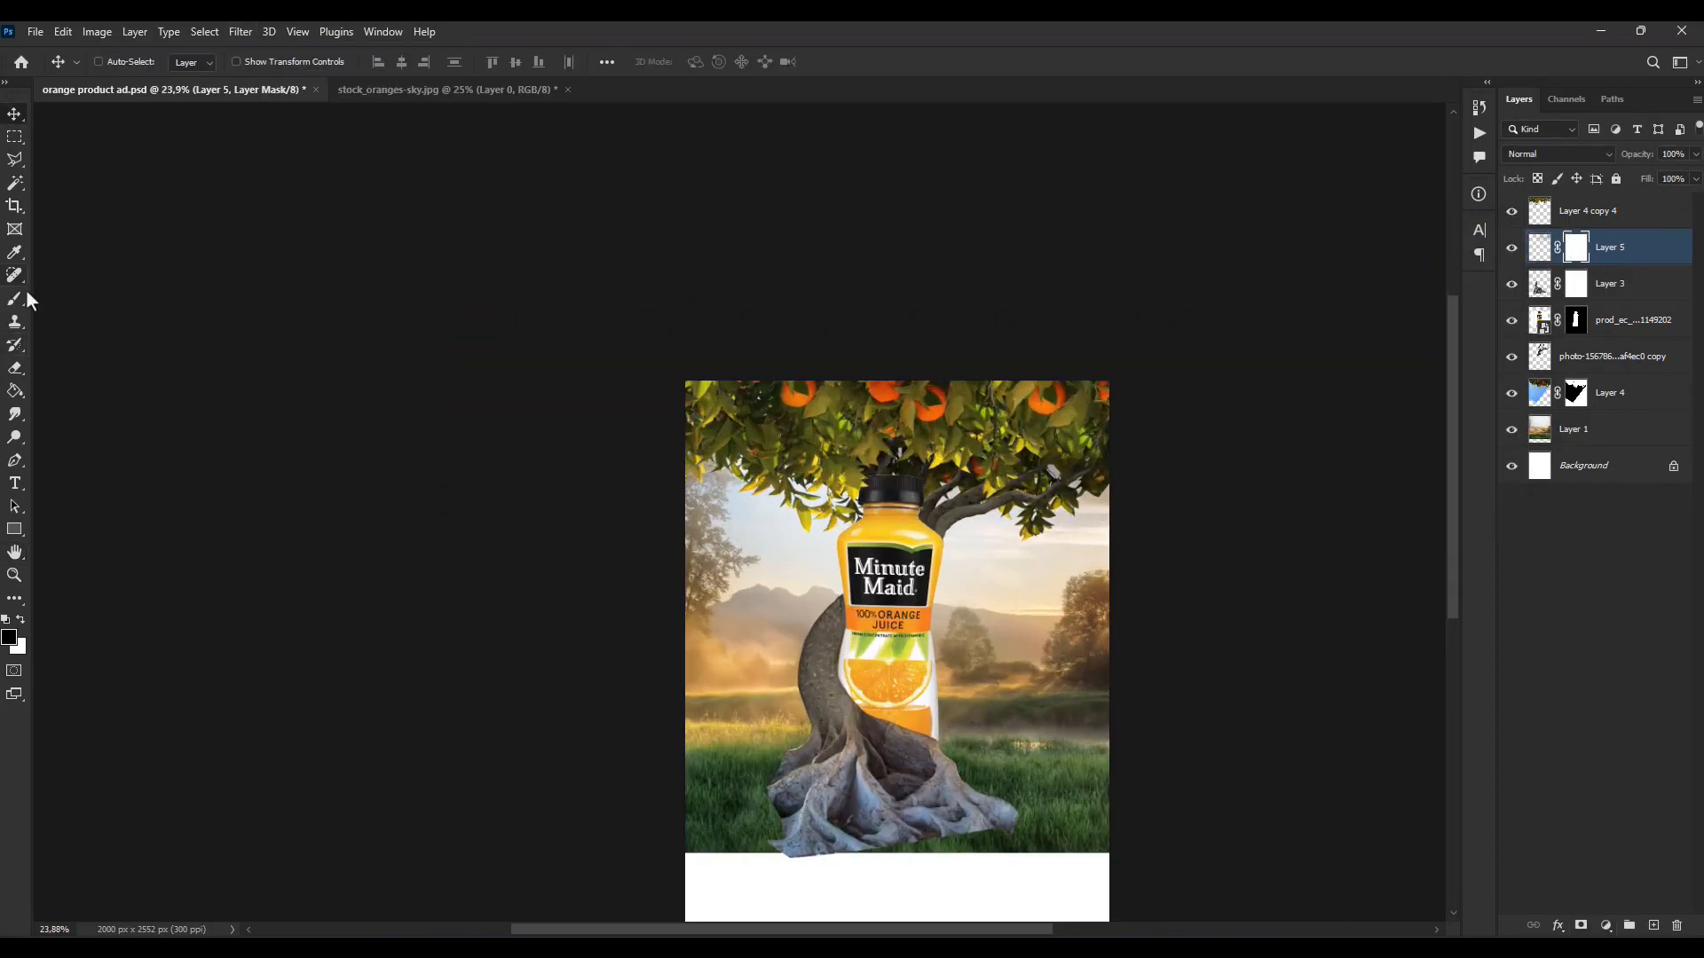
Step: Mask the blurred shading on Layer 5 away around the right side of the canopy and compare it on and off
{"action": "left_click", "coordinate": [15, 298]}
{"action": "left_click_drag", "start_coordinate": [1065, 479], "coordinate": [1154, 413]}
{"action": "left_click", "coordinate": [18, 114]}
{"action": "left_click", "coordinate": [1508, 248]}
{"action": "left_click", "coordinate": [1509, 248]}
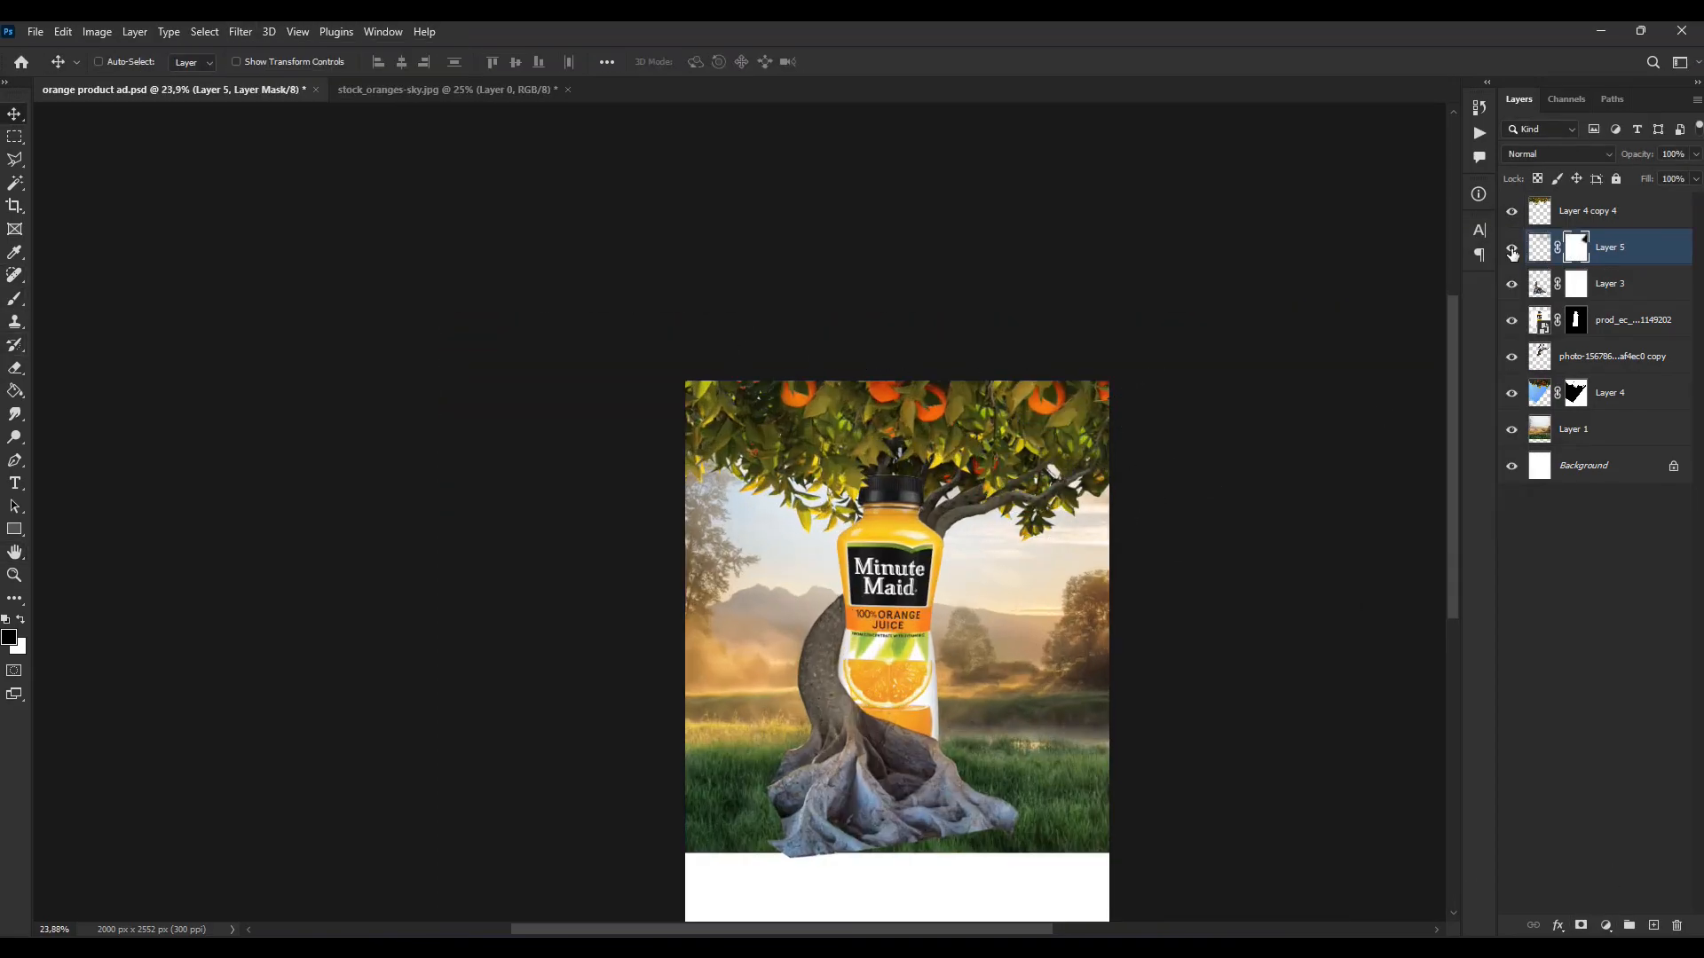
{"action": "scroll", "coordinate": [1022, 611], "scroll_direction": "up", "scroll_amount": 1}
{"action": "left_click", "coordinate": [1531, 395]}
{"action": "left_click", "coordinate": [1605, 926]}
{"action": "left_click", "coordinate": [1588, 605]}
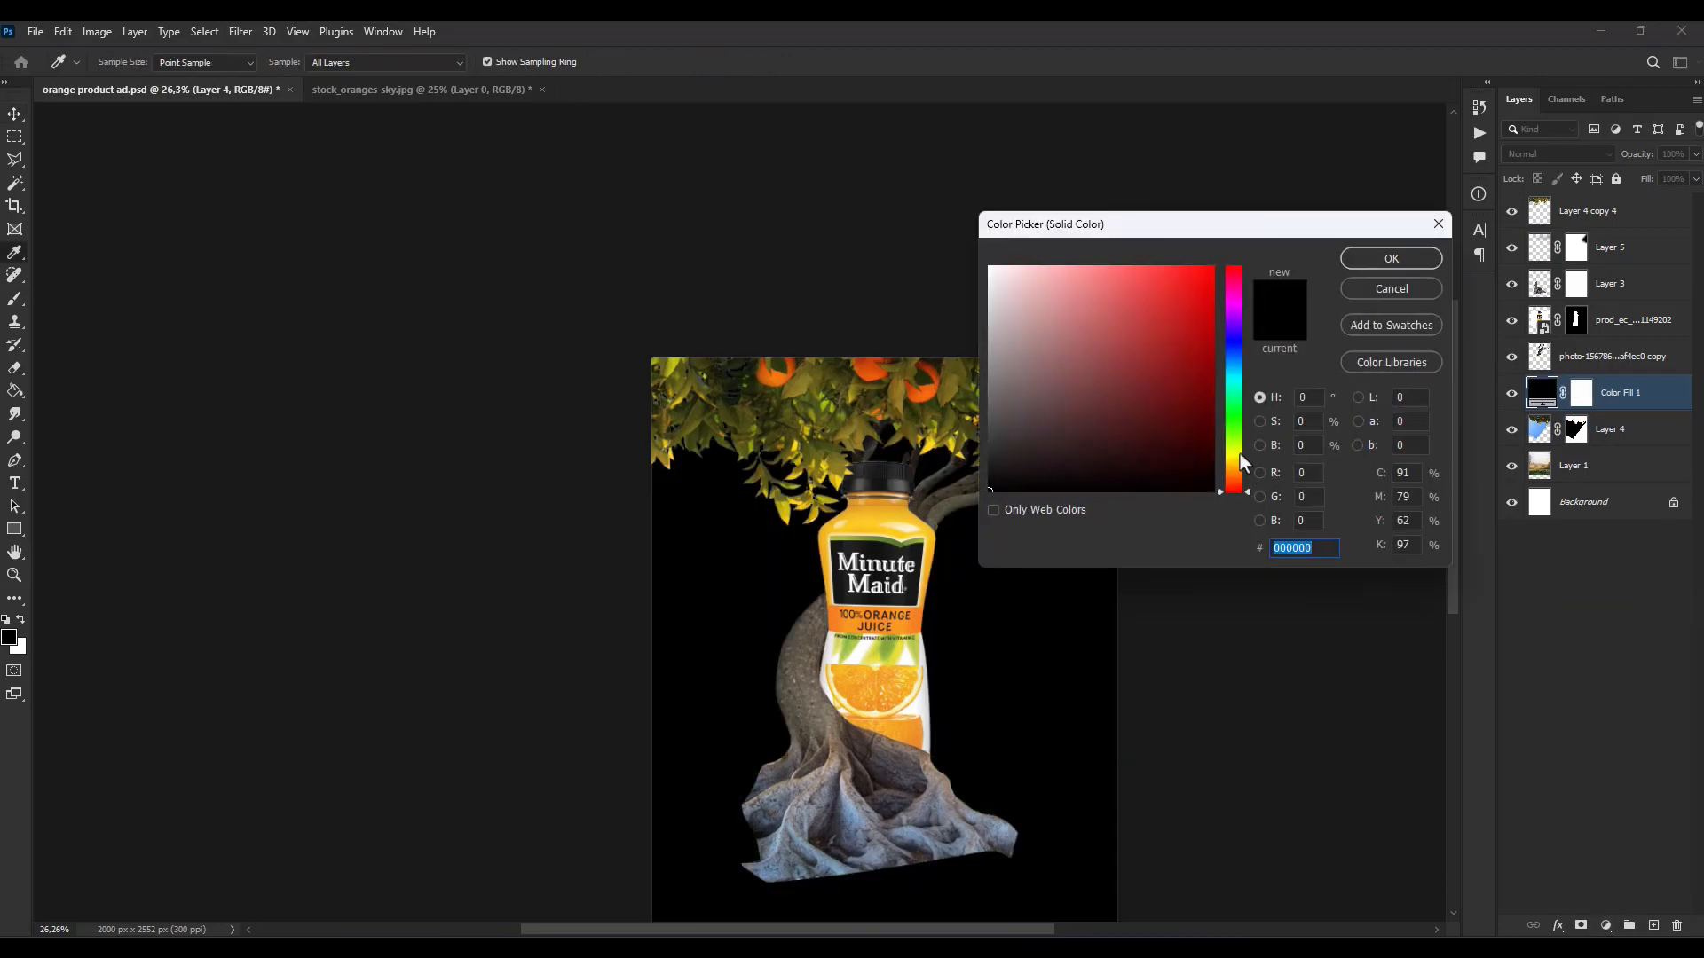
{"action": "type", "text": "effe00"}
{"action": "key", "text": "Escape"}
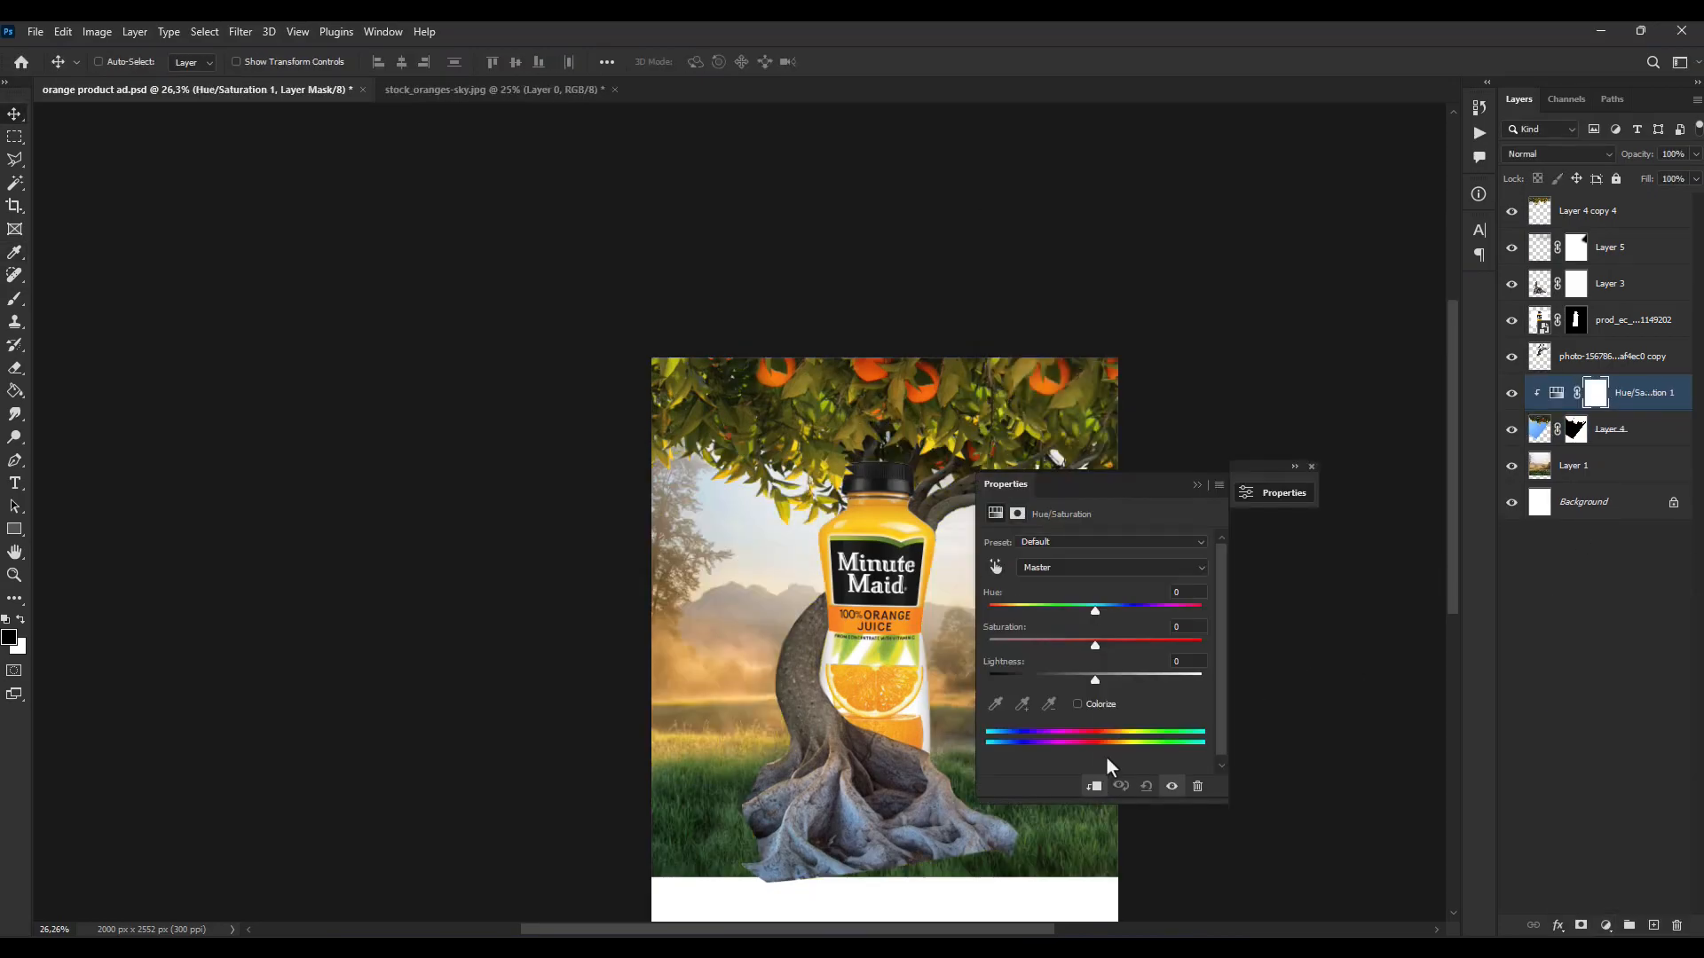
Step: Raise the lightness slightly in the Hue/Saturation adjustment clipped to Layer 4 and mask its effect from the upper canopy
{"action": "left_click_drag", "start_coordinate": [1093, 676], "coordinate": [1103, 676]}
{"action": "left_click", "coordinate": [1197, 485]}
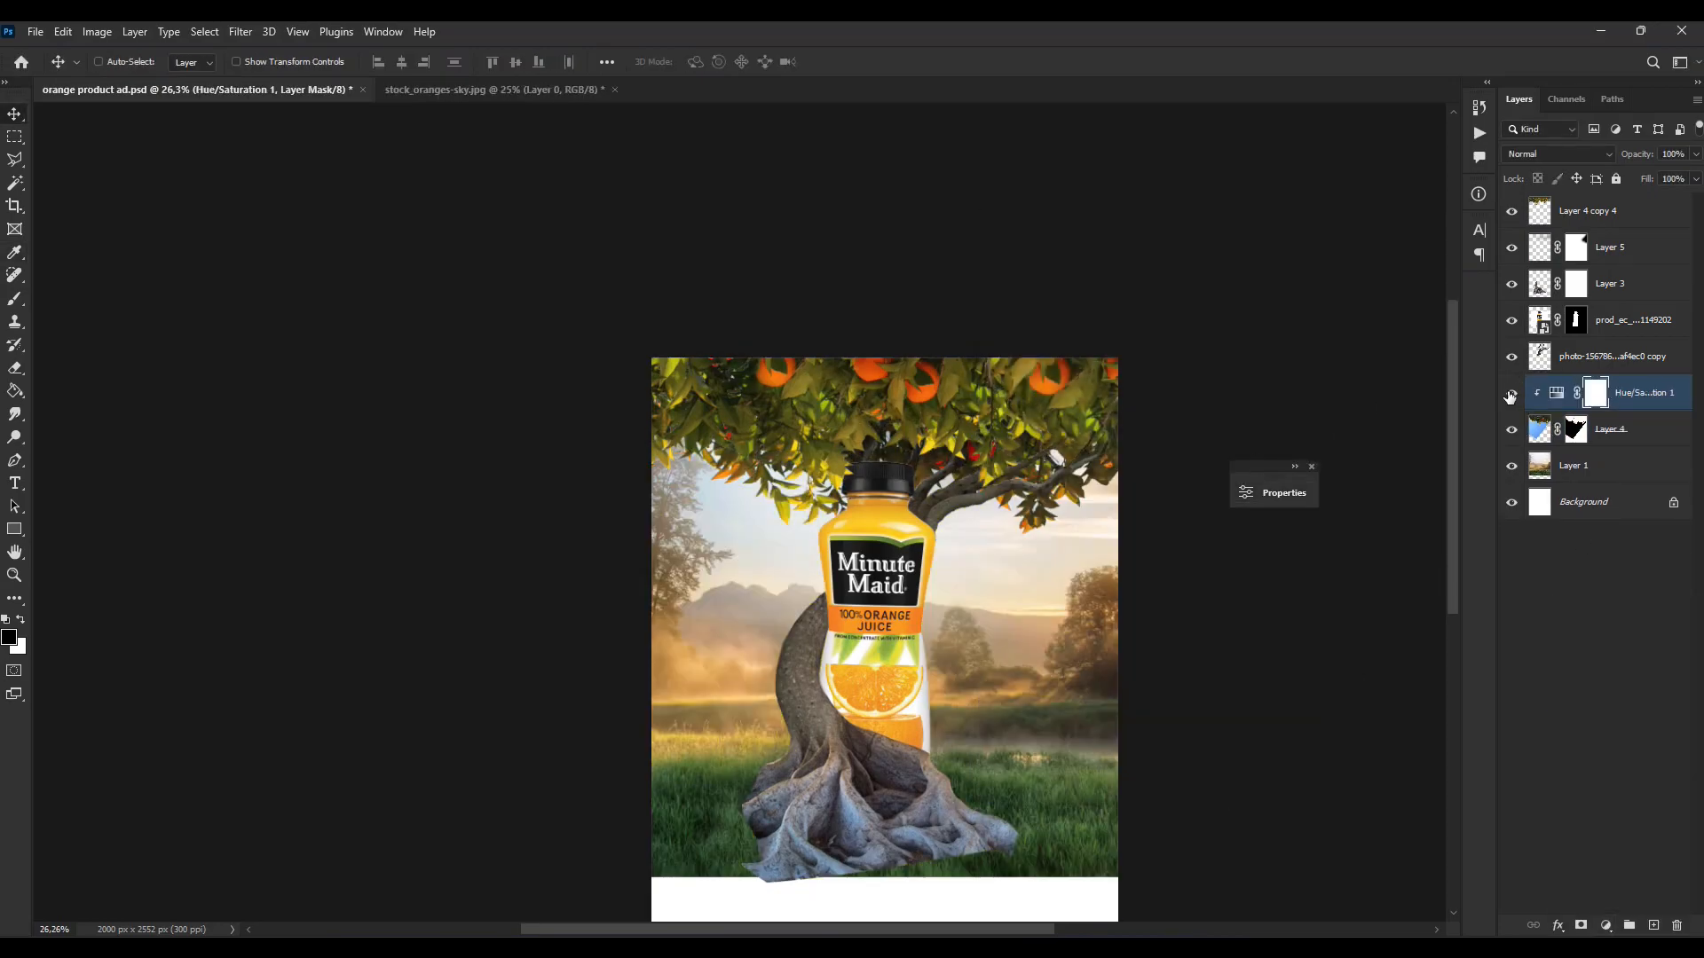
{"action": "key", "text": "b"}
{"action": "scroll", "coordinate": [1335, 341], "scroll_direction": "down", "scroll_amount": 1}
Step: Clip a Hue/Saturation adjustment to the front canopy and colorize it with Hue 50 and Saturation 64
{"action": "left_click", "coordinate": [1588, 211]}
{"action": "left_click", "coordinate": [1606, 926]}
{"action": "left_click", "coordinate": [1615, 761]}
{"action": "left_click", "coordinate": [1094, 786]}
{"action": "left_click", "coordinate": [1078, 704]}
{"action": "left_click_drag", "start_coordinate": [989, 610], "coordinate": [1035, 610]}
{"action": "left_click_drag", "start_coordinate": [1041, 645], "coordinate": [1124, 645]}
{"action": "left_click_drag", "start_coordinate": [1035, 610], "coordinate": [1018, 611]}
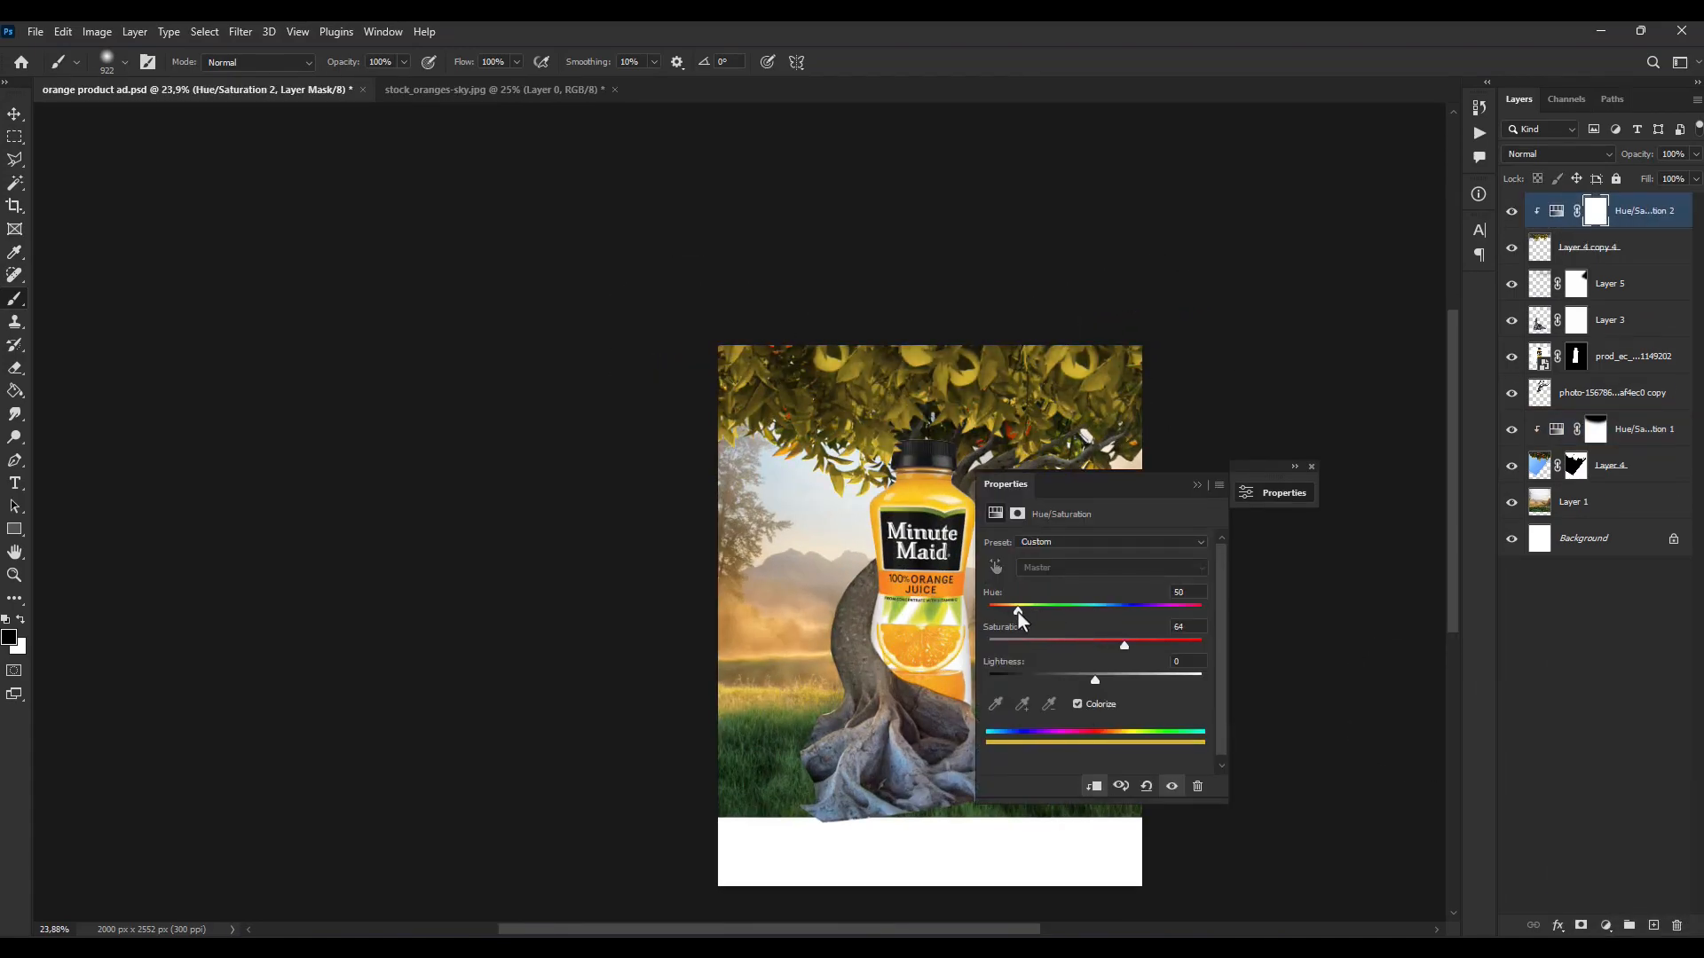
{"action": "left_click", "coordinate": [1196, 484]}
Step: Invert the colorize adjustment's mask and brush the warm tint back onto the leaves at 28% flow
{"action": "key", "text": "ctrl+i"}
{"action": "left_click", "coordinate": [19, 621]}
{"action": "left_click", "coordinate": [517, 62]}
{"action": "left_click_drag", "start_coordinate": [523, 85], "coordinate": [454, 85]}
Step: Merge the colorize adjustment with the front canopy layer
{"action": "left_click", "coordinate": [1618, 241], "text": "shift"}
{"action": "key", "text": "ctrl+e"}
{"action": "key", "text": "v"}
{"action": "scroll", "coordinate": [1081, 749], "scroll_direction": "down", "scroll_amount": 3}
{"action": "scroll", "coordinate": [1120, 721], "scroll_direction": "up", "scroll_amount": 4}
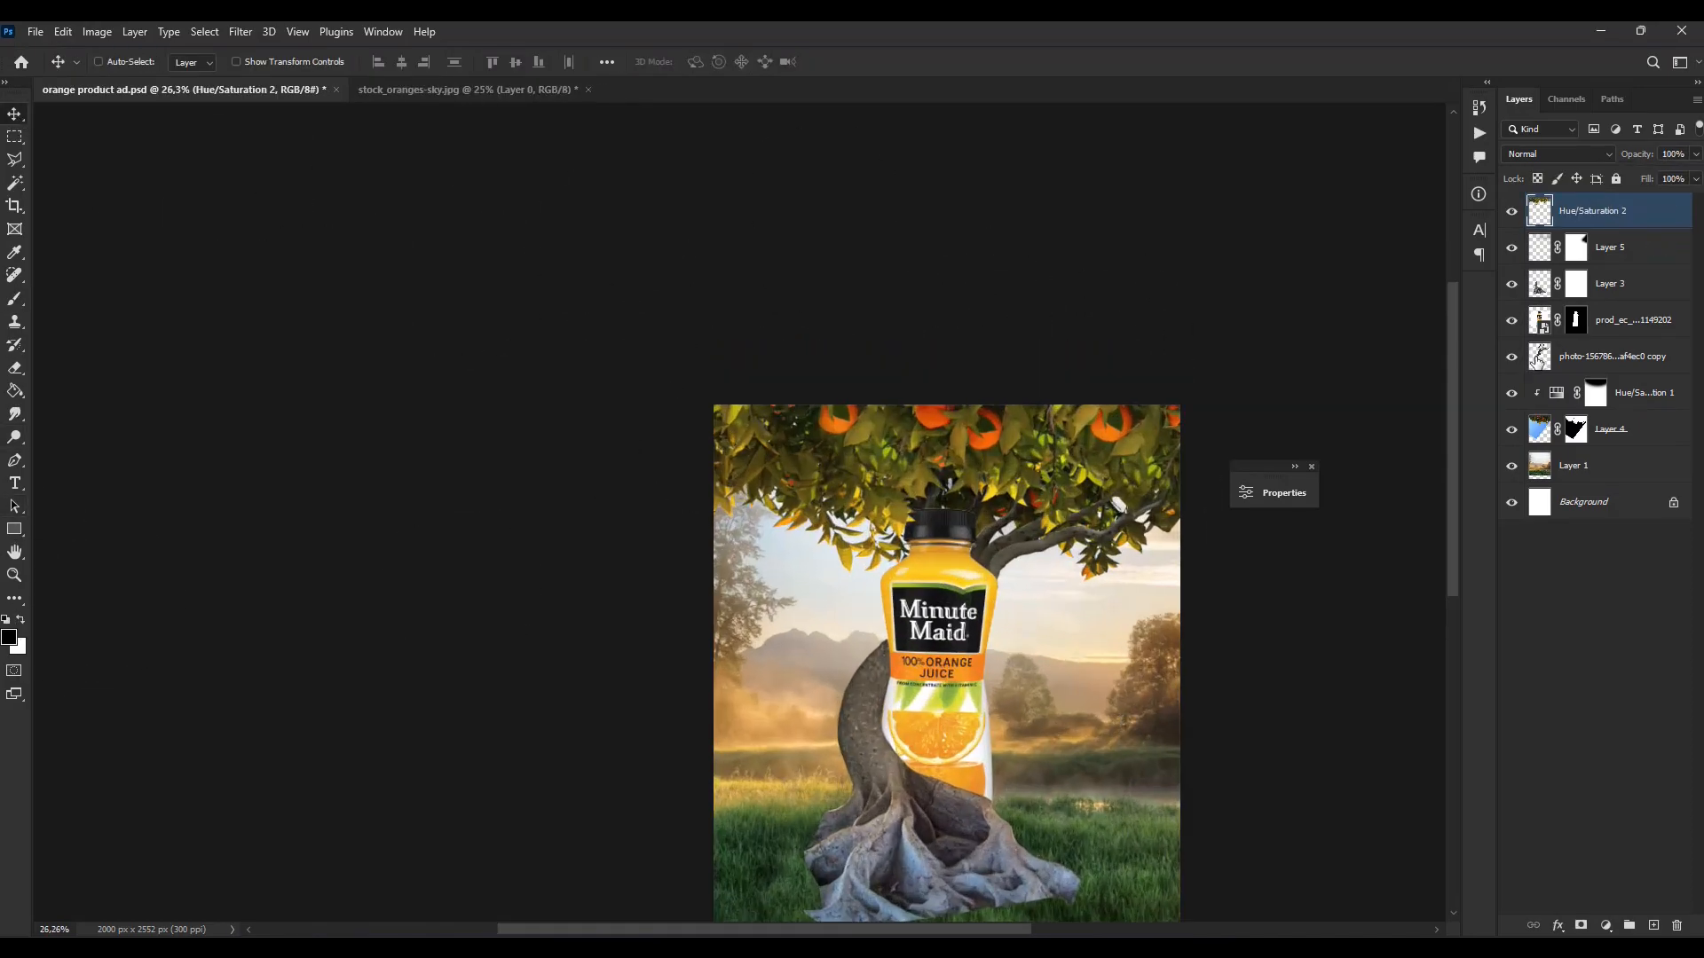
Step: Load the branch outline as a selection on a new layer and paint black shadow at 28% flow where the branches meet the bottle
{"action": "left_click", "coordinate": [1538, 359]}
{"action": "left_click", "coordinate": [1652, 924]}
{"action": "left_click", "coordinate": [1539, 394], "text": "ctrl"}
{"action": "key", "text": "b"}
{"action": "scroll", "coordinate": [963, 619], "scroll_direction": "up", "scroll_amount": 6}
{"action": "left_click_drag", "start_coordinate": [1078, 493], "coordinate": [887, 494]}
{"action": "left_click", "coordinate": [1021, 466]}
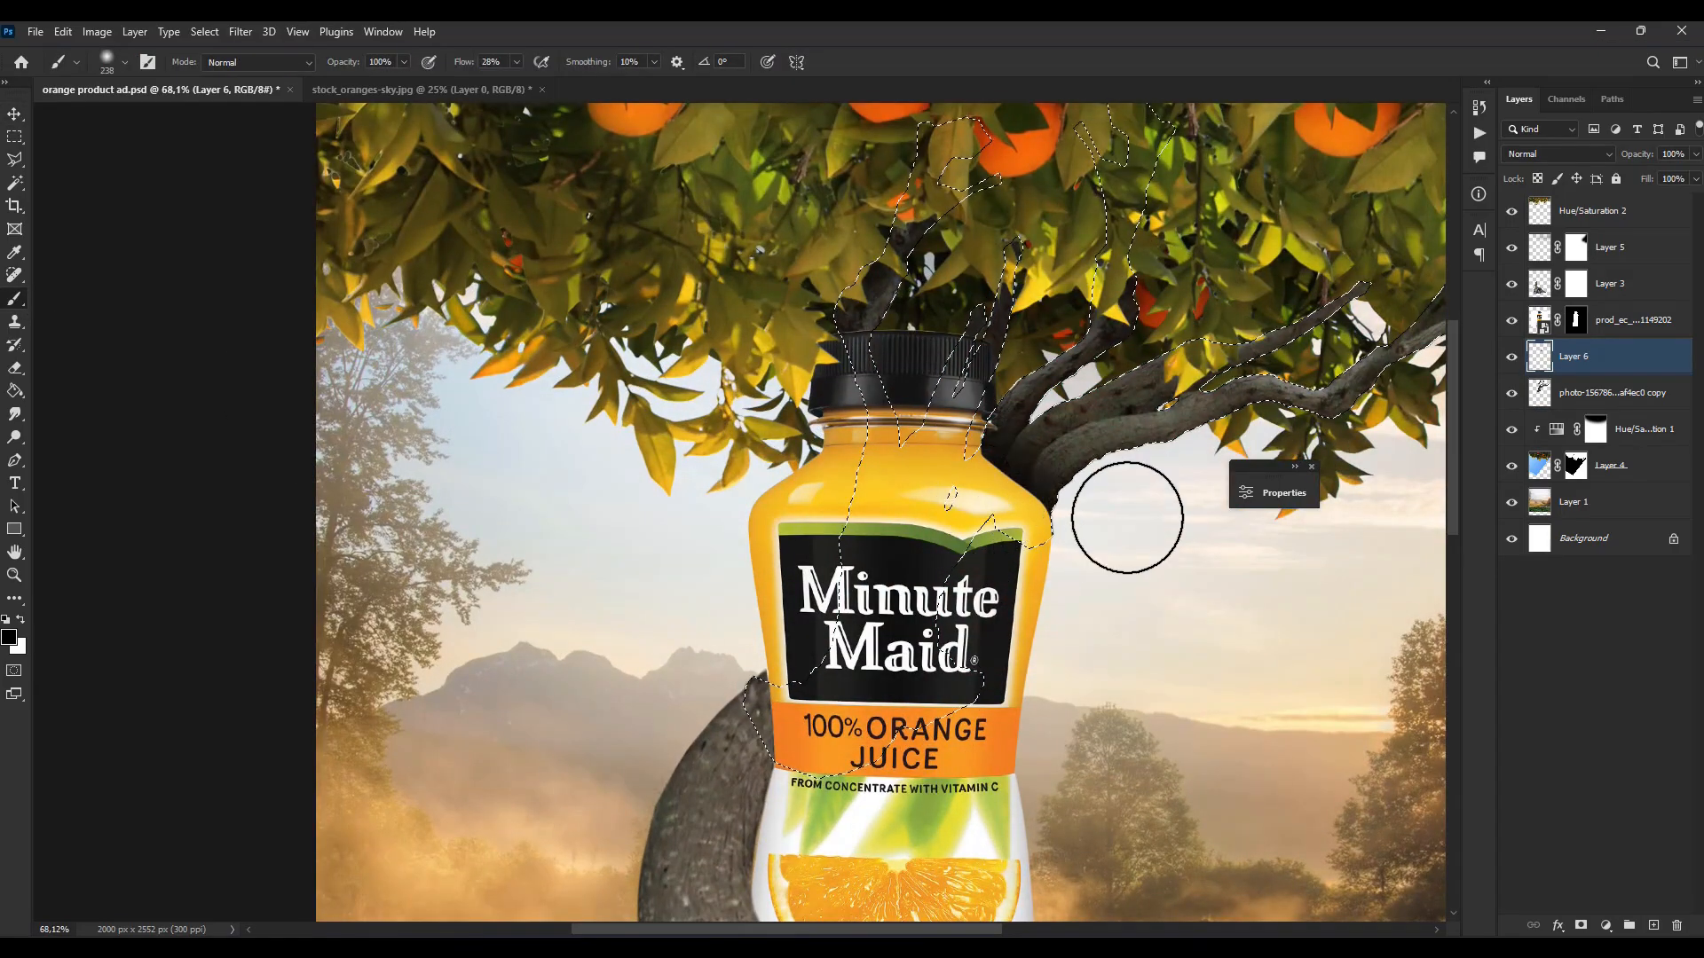
{"action": "left_click", "coordinate": [1091, 466]}
Step: Deselect the branch outline and compare the branch shadow layer on and off
{"action": "scroll", "coordinate": [1141, 532], "scroll_direction": "down", "scroll_amount": 5}
{"action": "scroll", "coordinate": [1003, 635], "scroll_direction": "up", "scroll_amount": 5}
{"action": "scroll", "coordinate": [1006, 527], "scroll_direction": "down", "scroll_amount": 5}
{"action": "key", "text": "ctrl+d"}
{"action": "left_click", "coordinate": [1311, 466]}
{"action": "scroll", "coordinate": [1239, 418], "scroll_direction": "up", "scroll_amount": 3}
{"action": "left_click", "coordinate": [1511, 356]}
{"action": "left_click", "coordinate": [1511, 356]}
Step: Load the Layer 3 root outline on a new layer and paint soft black shading along the trunk's inner edge and the roots
{"action": "left_click", "coordinate": [1576, 283]}
{"action": "left_click", "coordinate": [1539, 283], "text": "ctrl"}
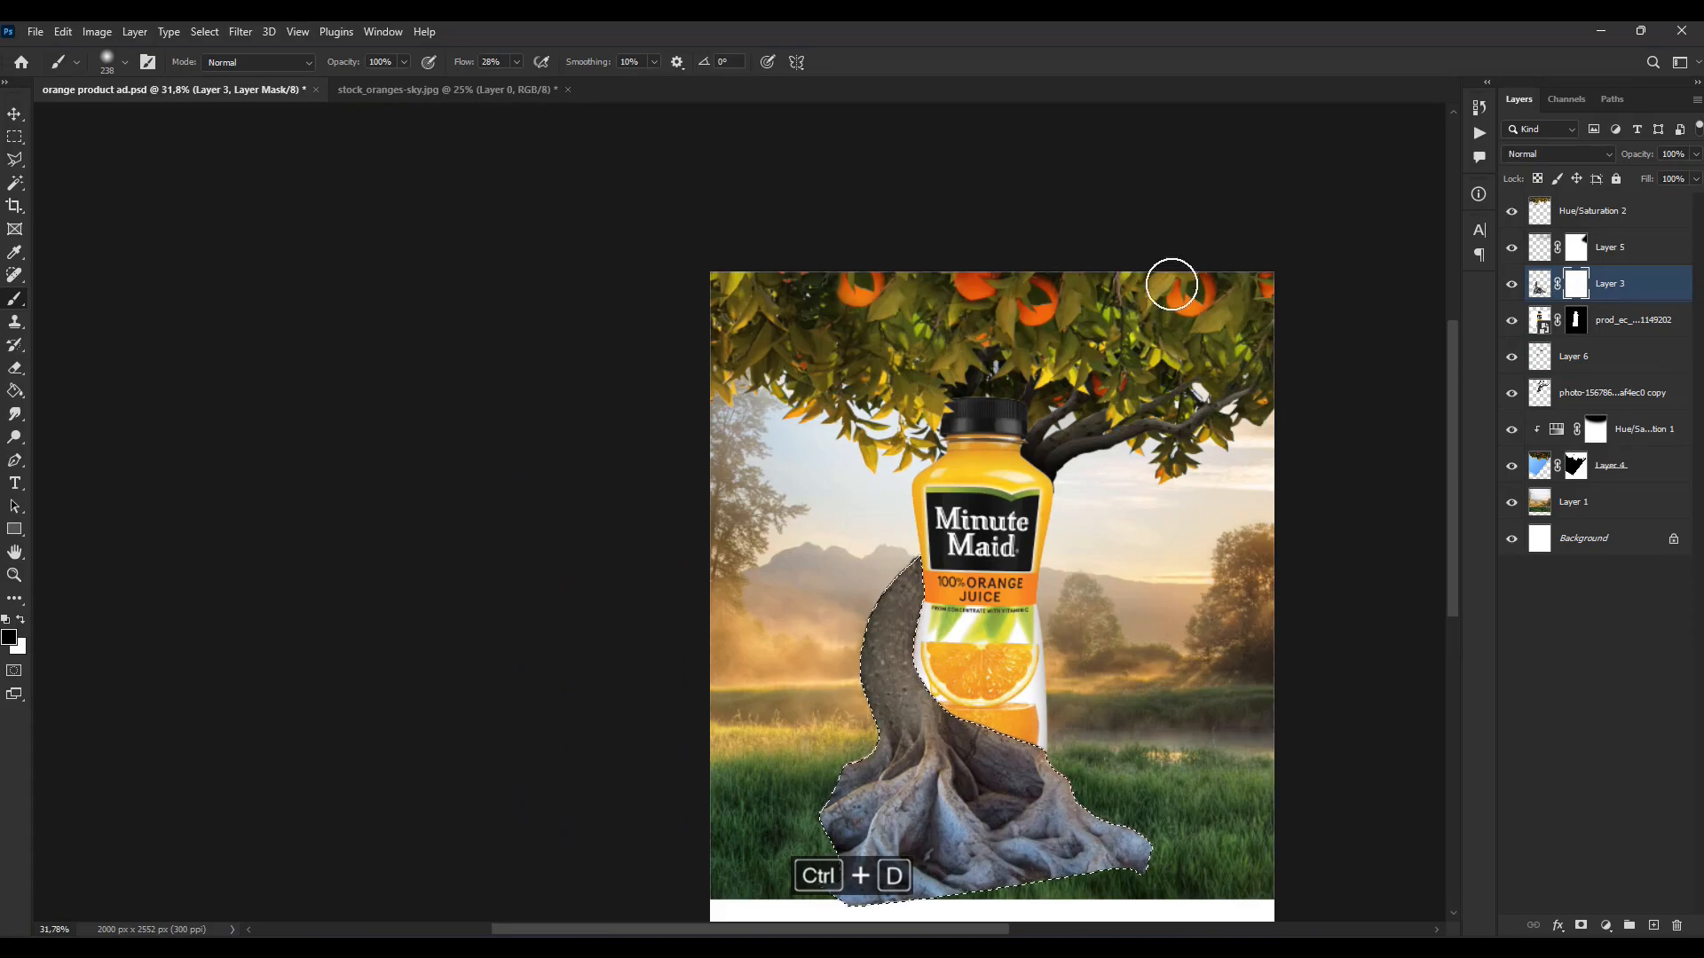
{"action": "left_click", "coordinate": [1653, 925]}
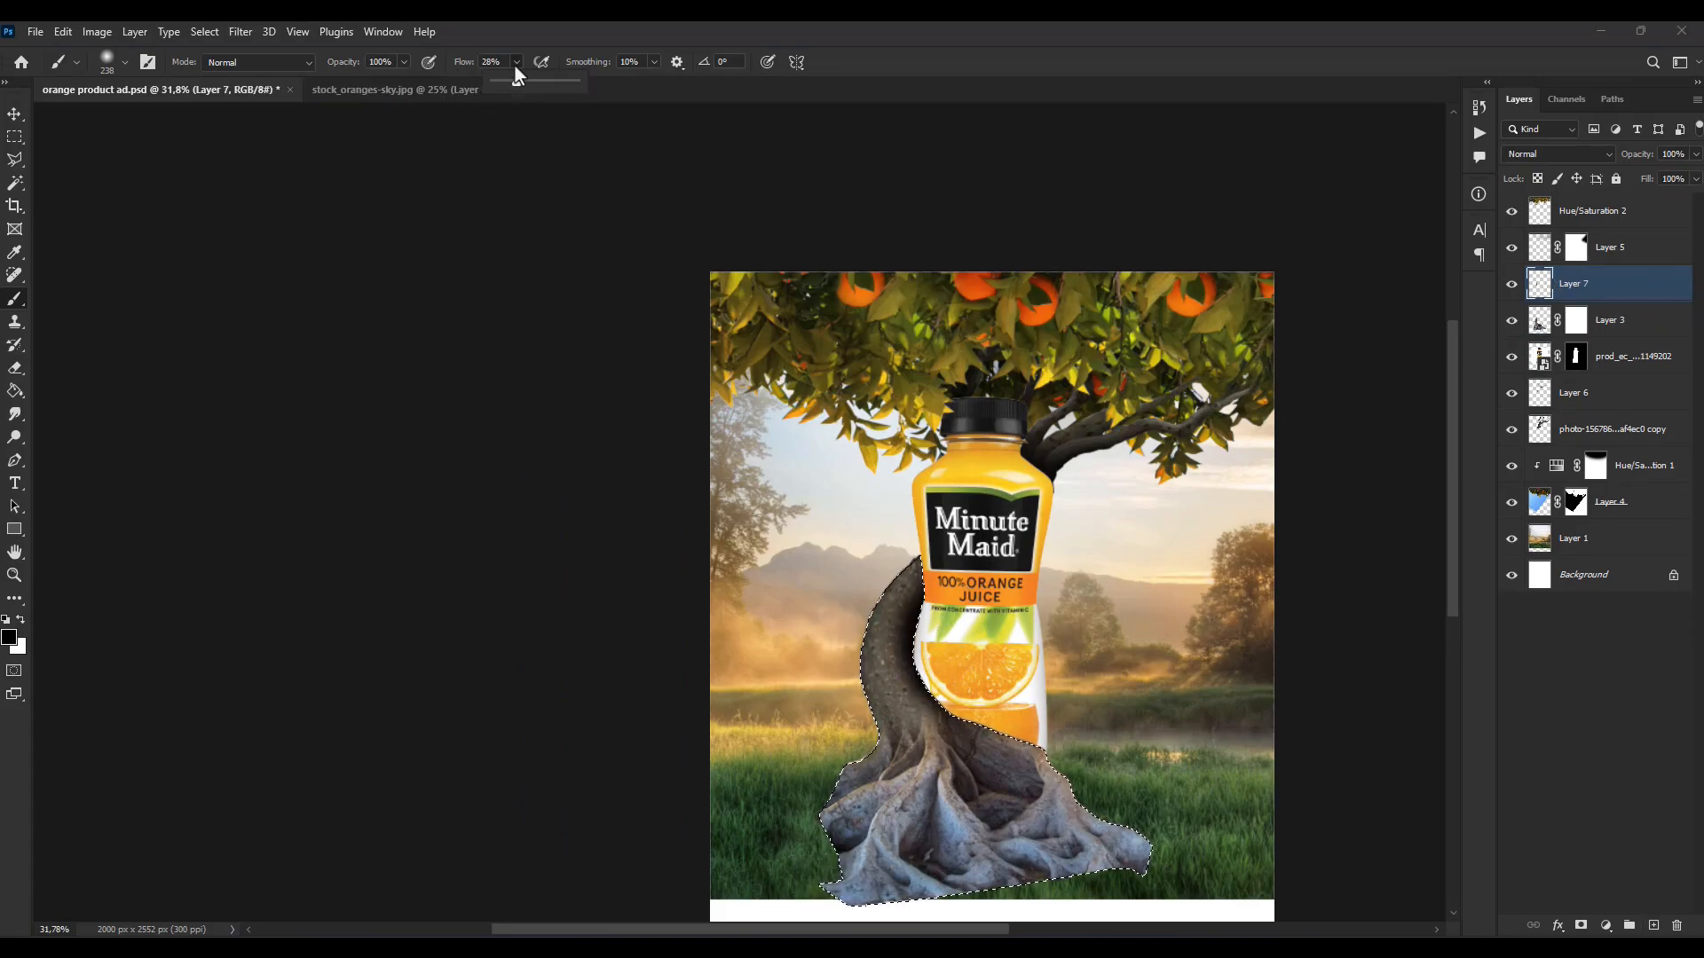
{"action": "scroll", "coordinate": [943, 702], "scroll_direction": "up", "scroll_amount": 5}
{"action": "scroll", "coordinate": [1323, 761], "scroll_direction": "down", "scroll_amount": 5}
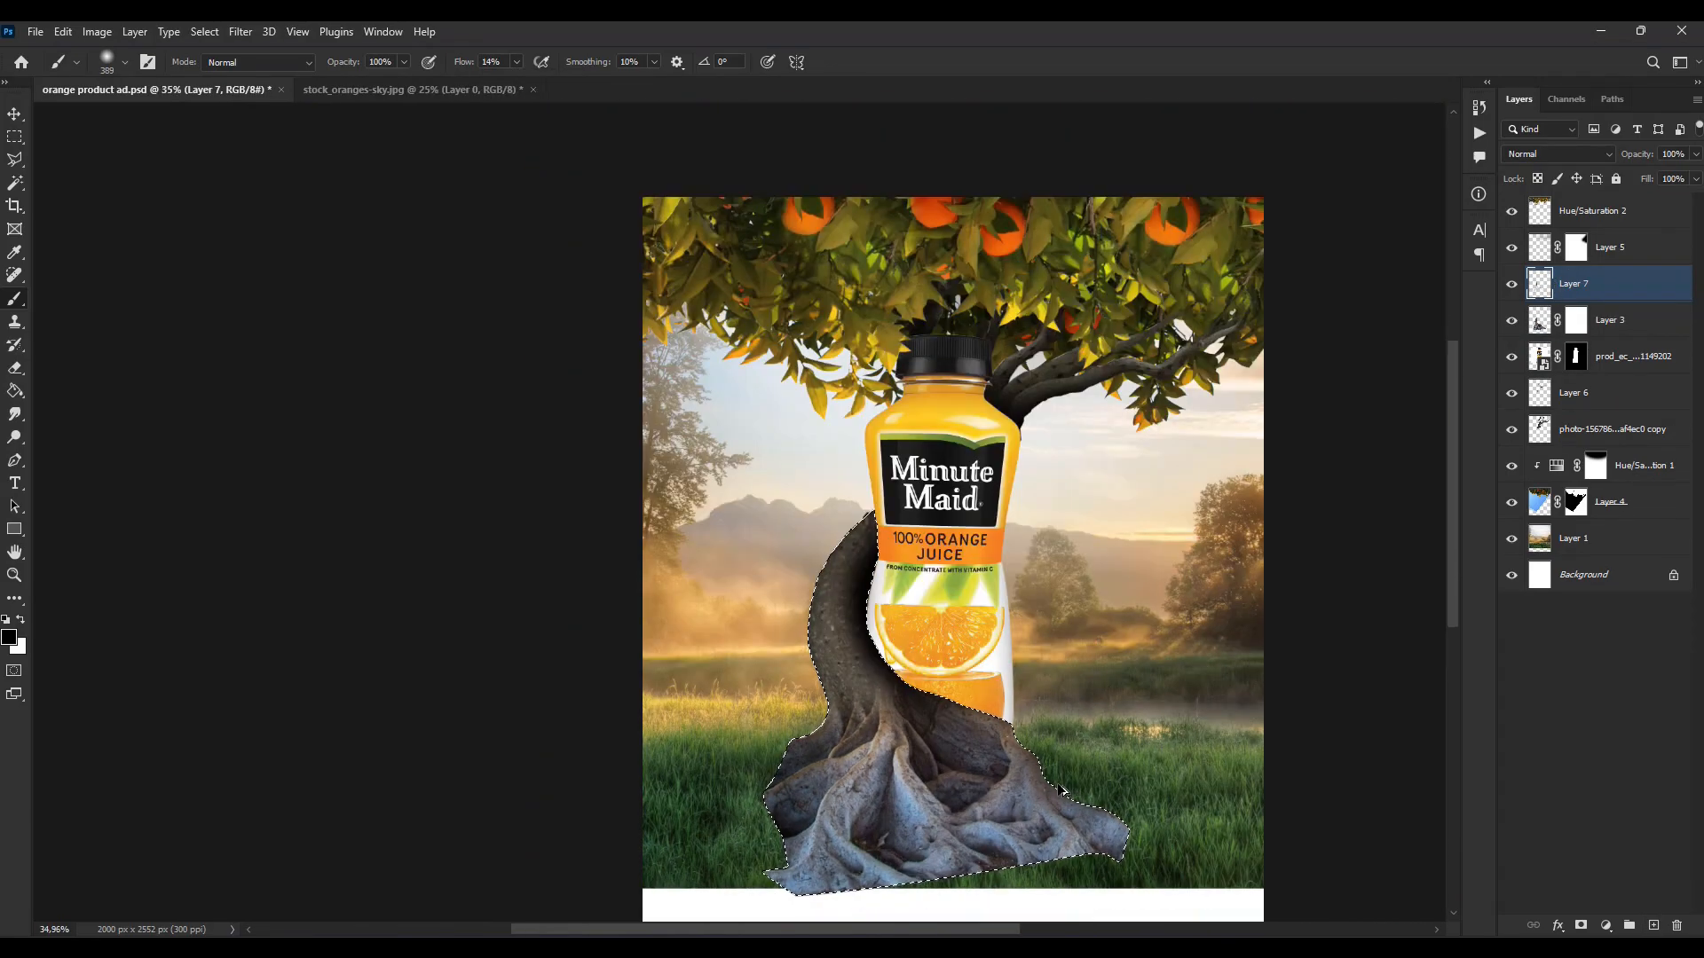
Step: Deselect the root outline and set the root shading layer's opacity to 84%
{"action": "left_click", "coordinate": [15, 114]}
{"action": "key", "text": "ctrl+d"}
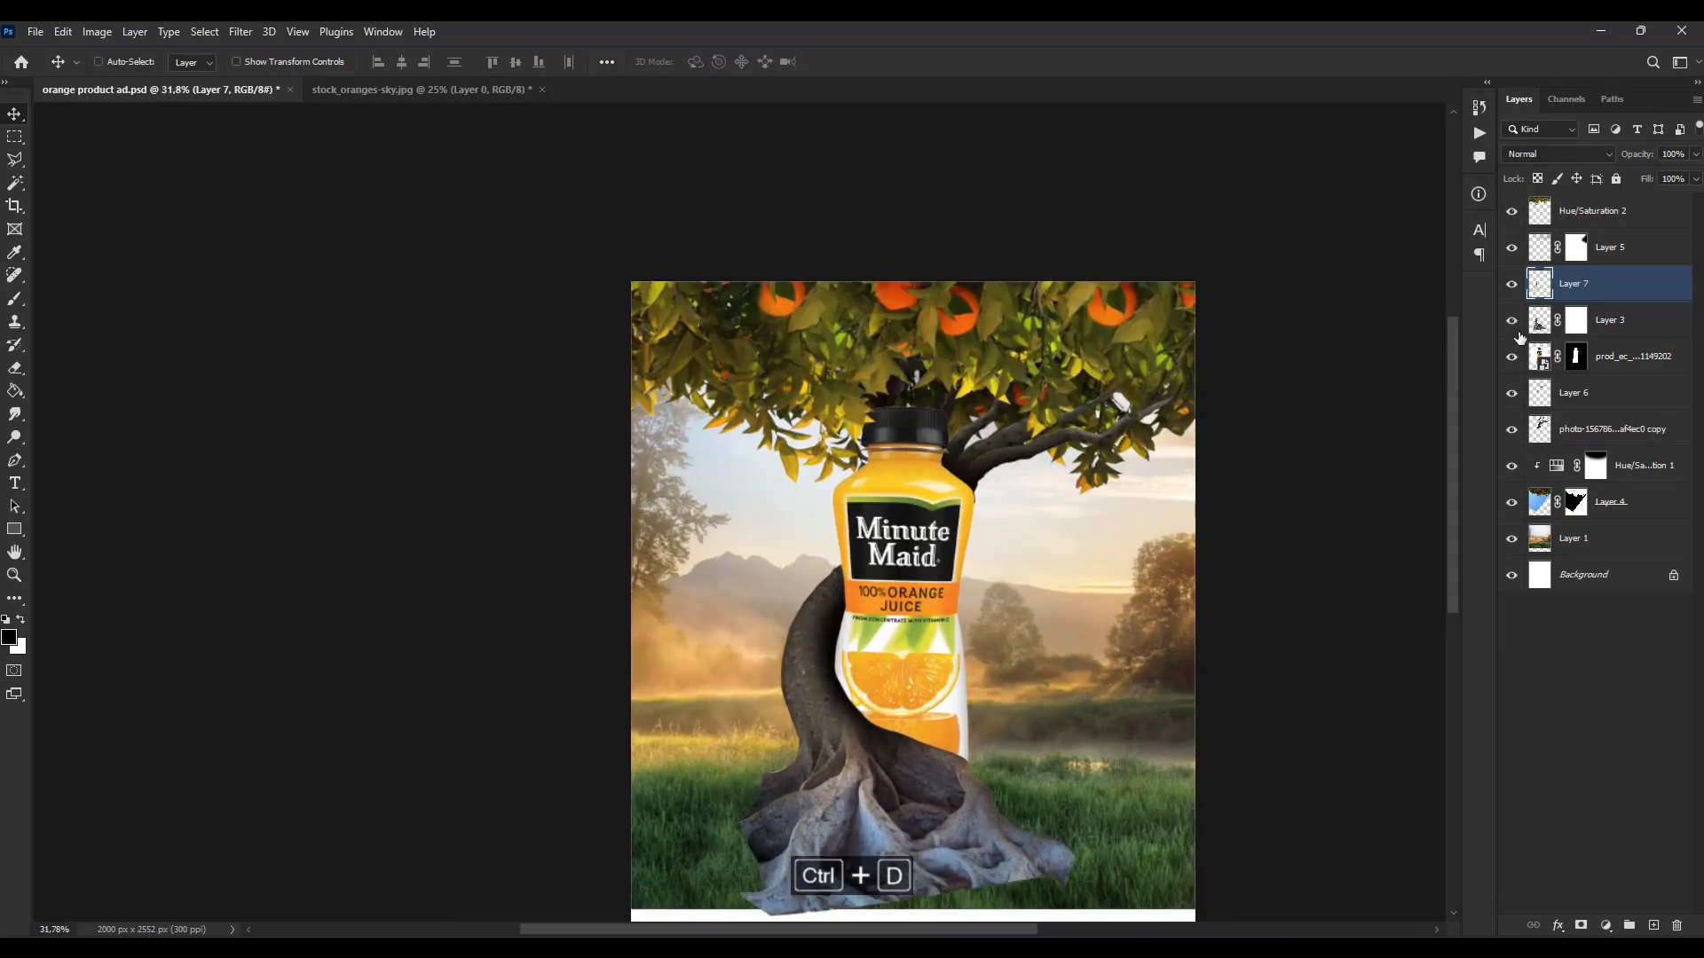
{"action": "left_click_drag", "start_coordinate": [1691, 175], "coordinate": [1675, 175]}
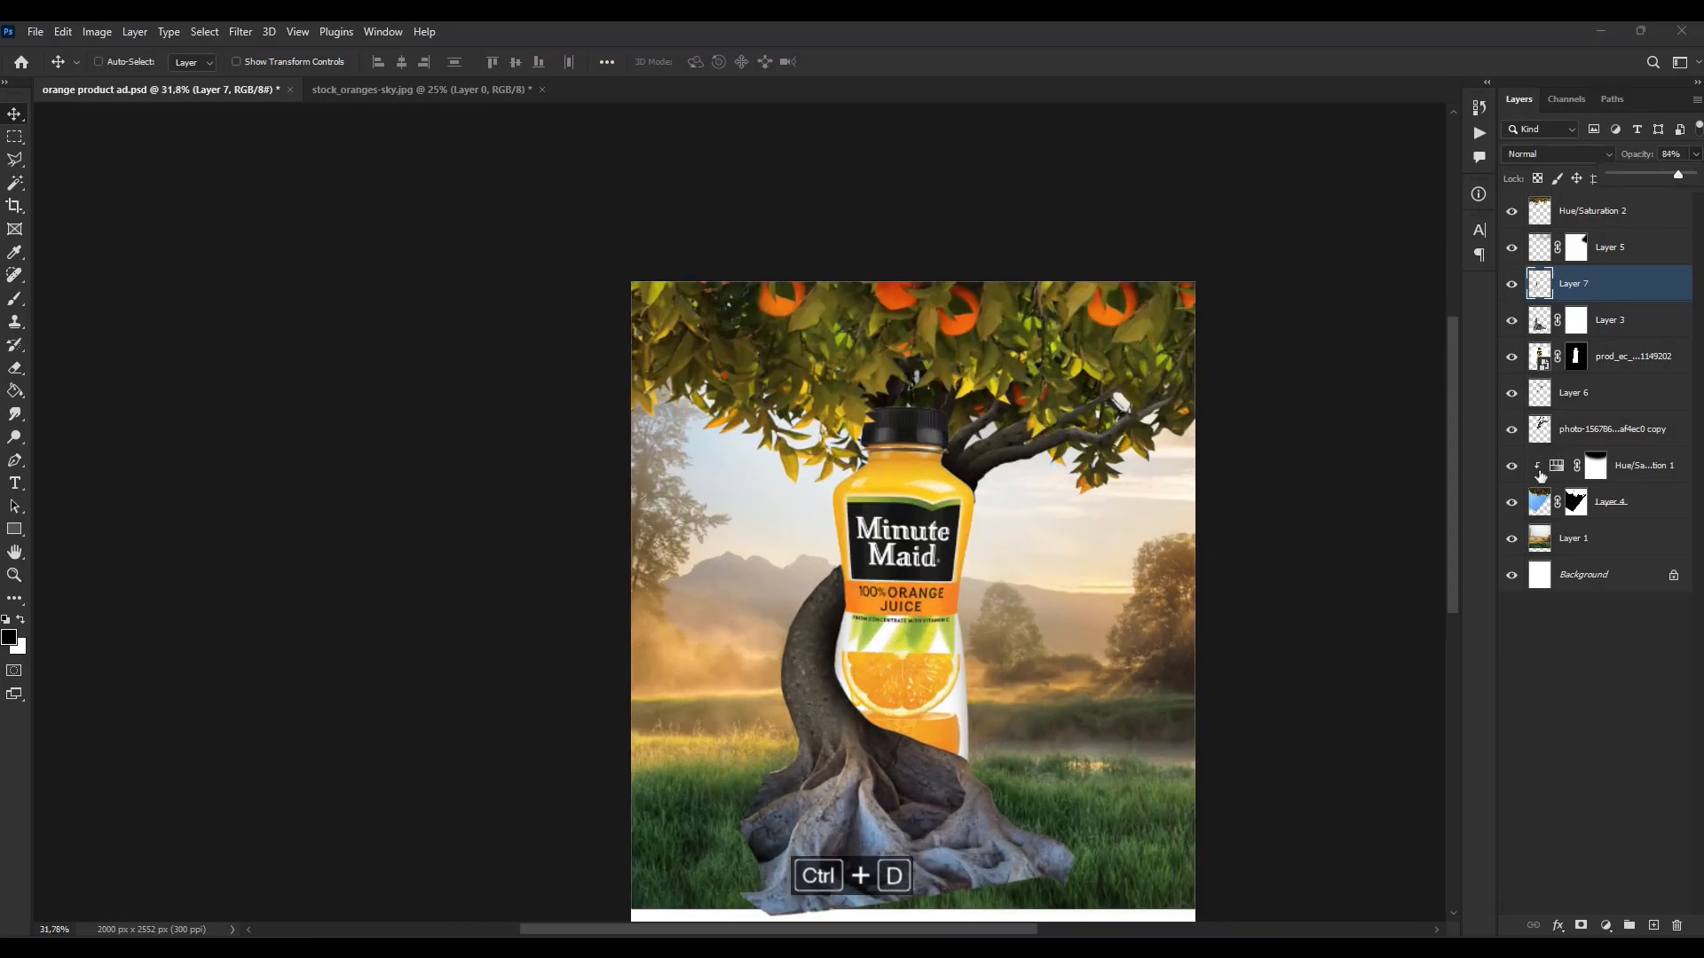
Step: Add a Curves adjustment clipped to the juice bottle and pull the midtones and highlights down to darken it
{"action": "left_click", "coordinate": [1549, 497]}
{"action": "left_click", "coordinate": [1628, 356]}
{"action": "left_click", "coordinate": [1606, 925]}
{"action": "left_click", "coordinate": [1611, 705]}
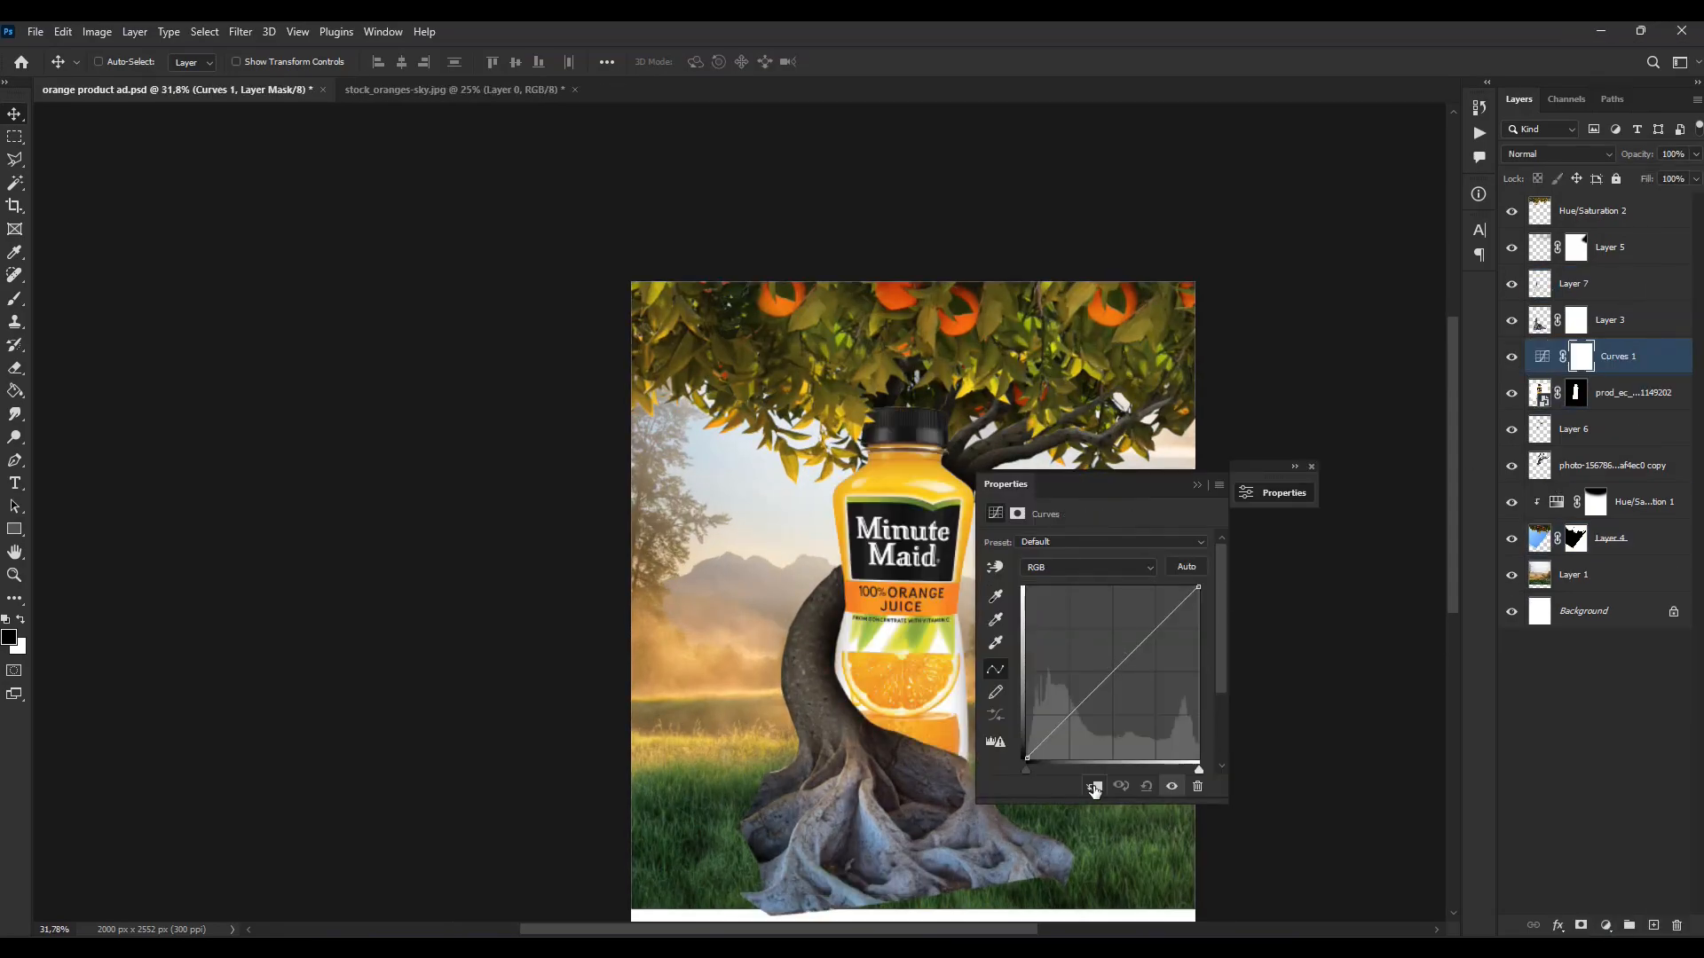
{"action": "mouse_move", "coordinate": [1134, 658]}
{"action": "left_mouse_down"}
{"action": "mouse_move", "coordinate": [1133, 690]}
{"action": "mouse_move", "coordinate": [1150, 652]}
{"action": "left_mouse_up"}
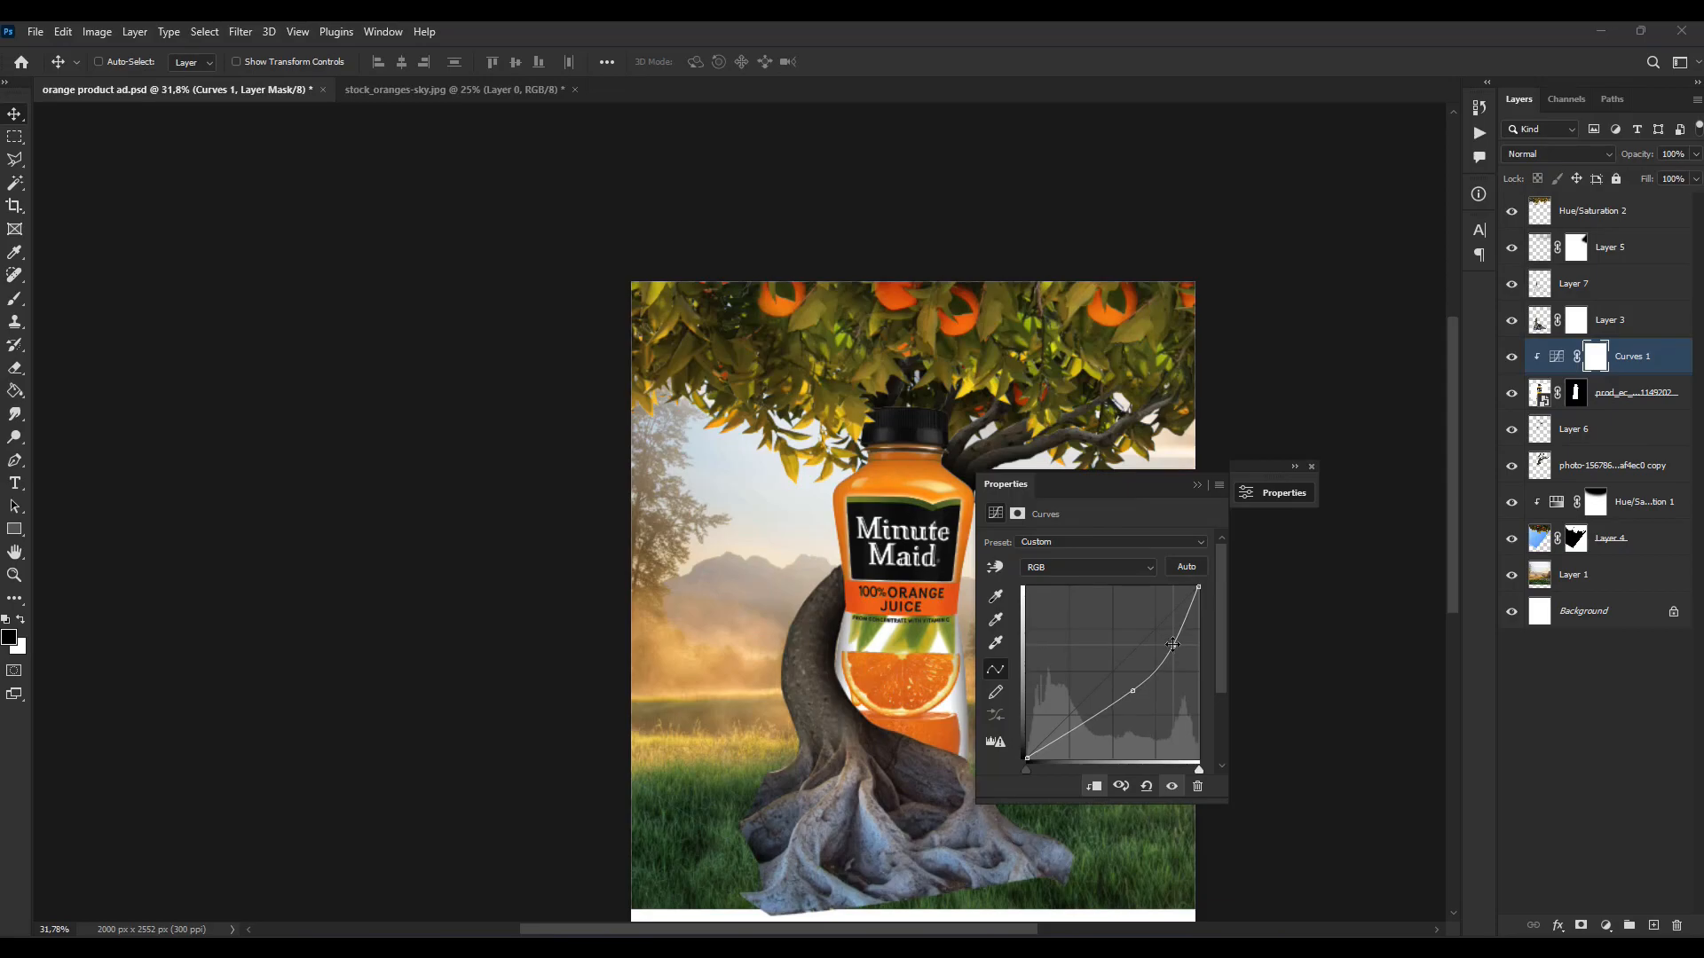
{"action": "left_click", "coordinate": [1171, 787]}
{"action": "left_click", "coordinate": [1171, 786]}
{"action": "left_click", "coordinate": [1196, 485]}
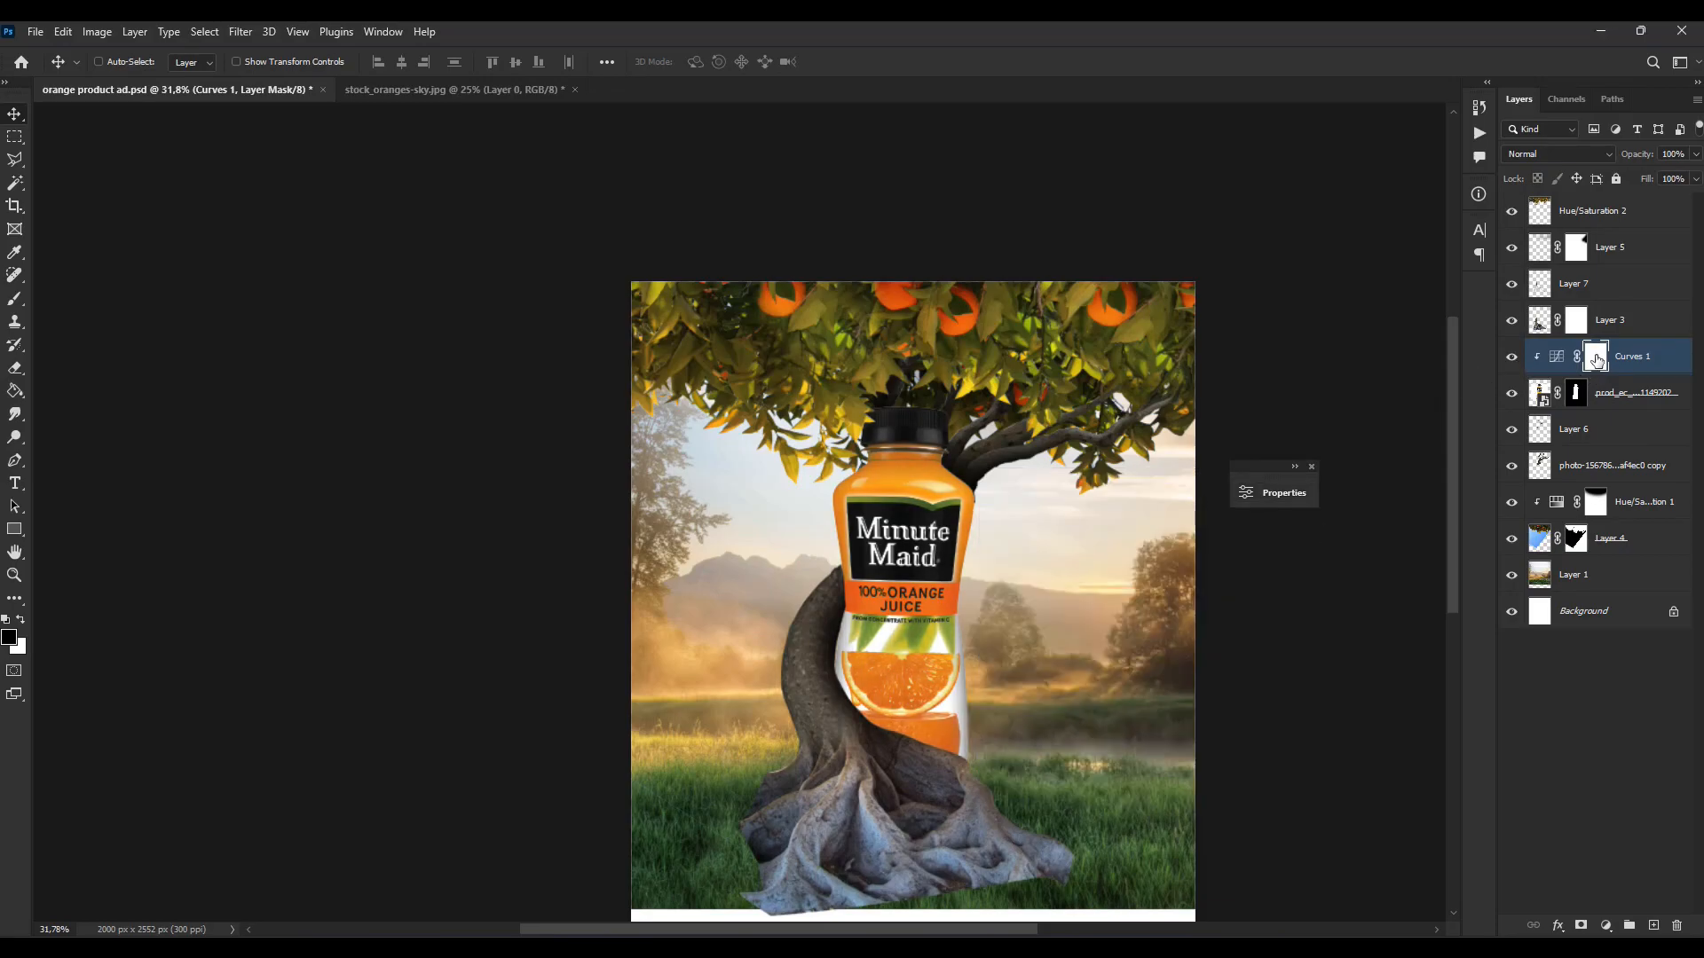
Step: Paint black on the bottle Curves mask with a soft round brush, reduced to 64 px, to restore highlights around the cap and shoulders
{"action": "left_click", "coordinate": [14, 299]}
{"action": "left_click", "coordinate": [124, 62]}
{"action": "left_click_drag", "start_coordinate": [188, 122], "coordinate": [171, 122]}
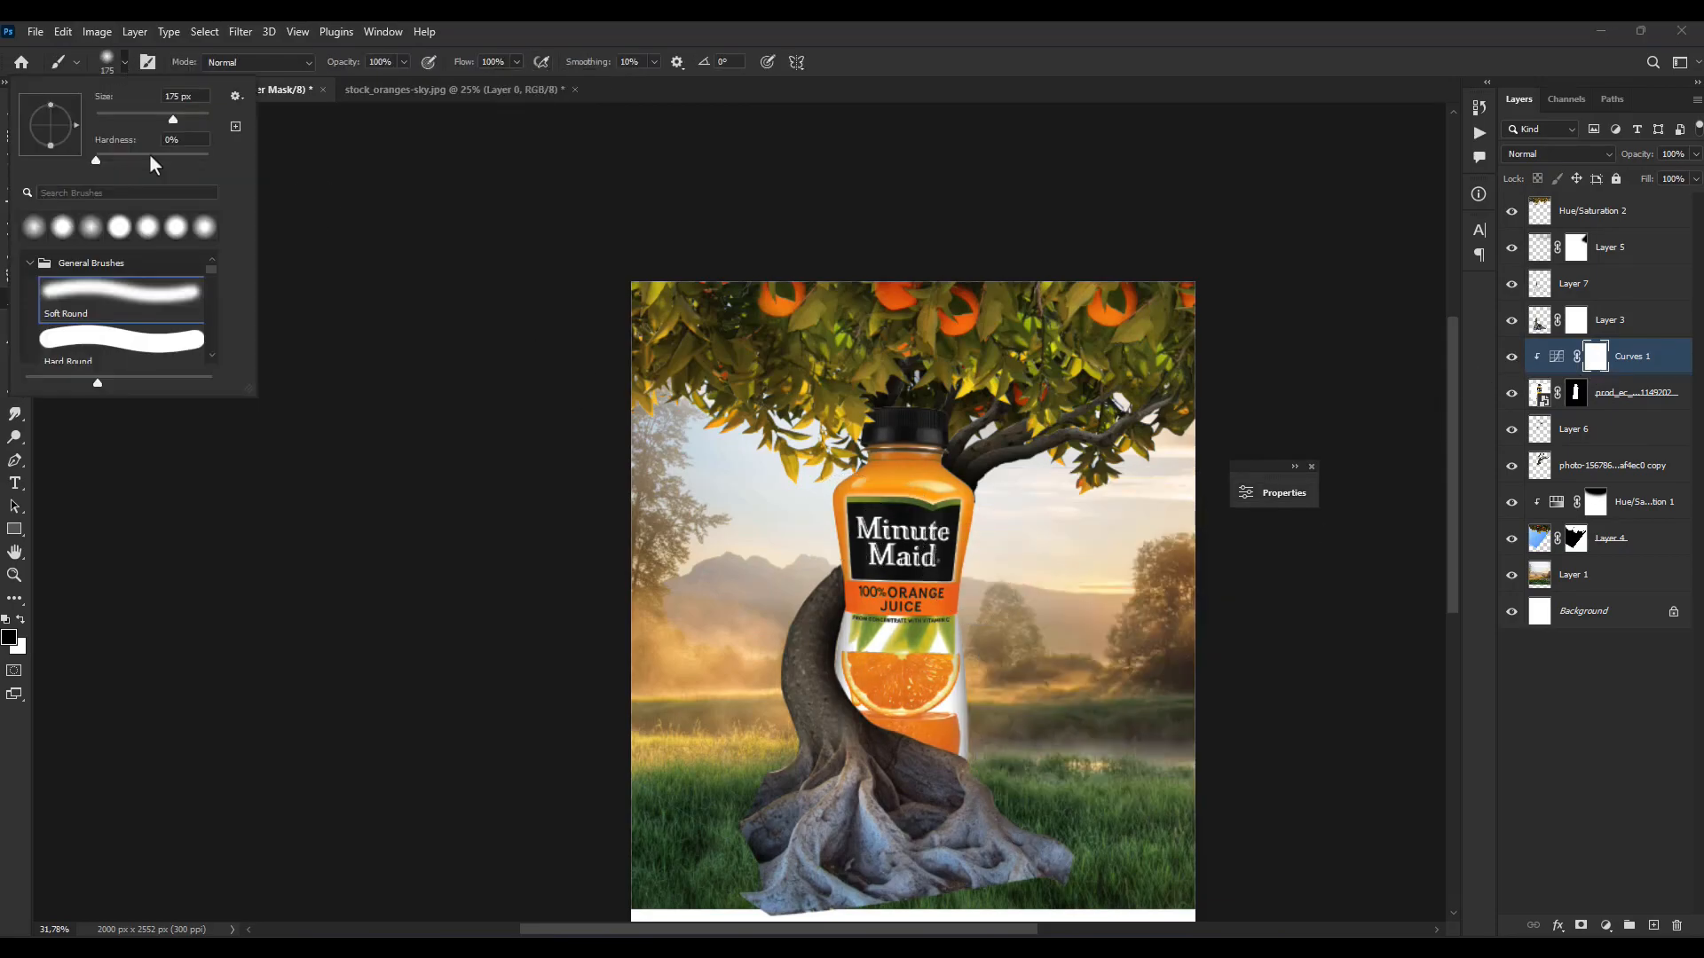
{"action": "left_click", "coordinate": [982, 575]}
{"action": "scroll", "coordinate": [1003, 517], "scroll_direction": "up", "scroll_amount": 4}
{"action": "scroll", "coordinate": [1003, 518], "scroll_direction": "up", "scroll_amount": 2}
{"action": "scroll", "coordinate": [892, 342], "scroll_direction": "up", "scroll_amount": 3}
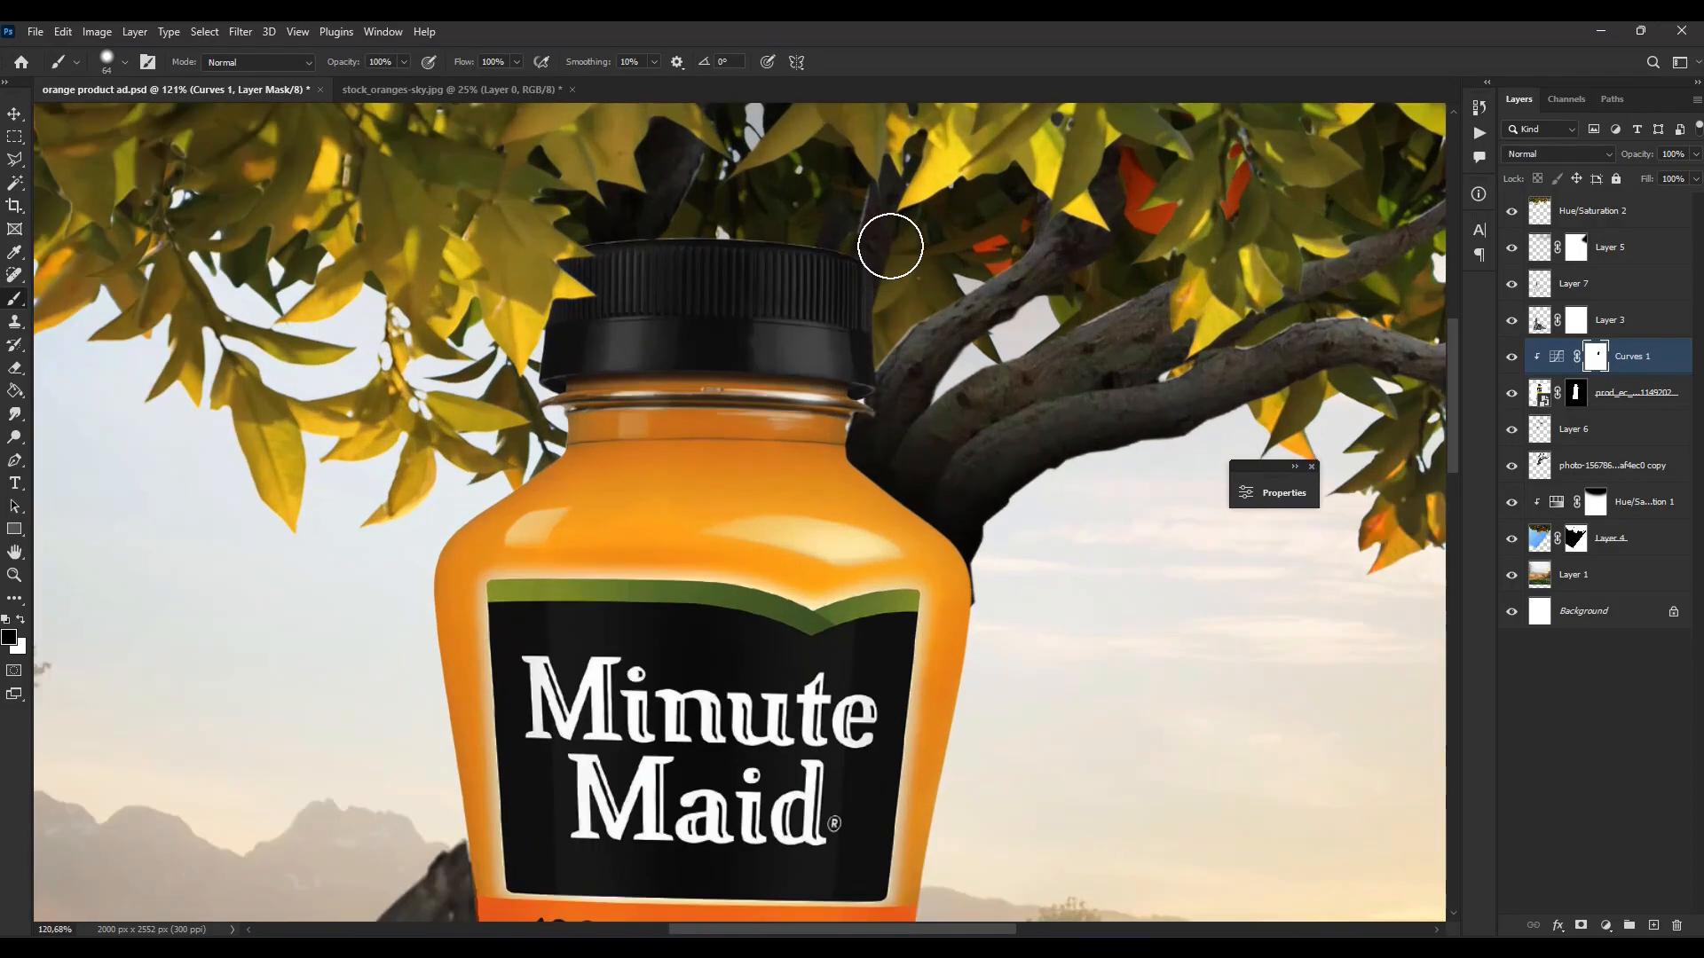
{"action": "scroll", "coordinate": [941, 462], "scroll_direction": "down", "scroll_amount": 2}
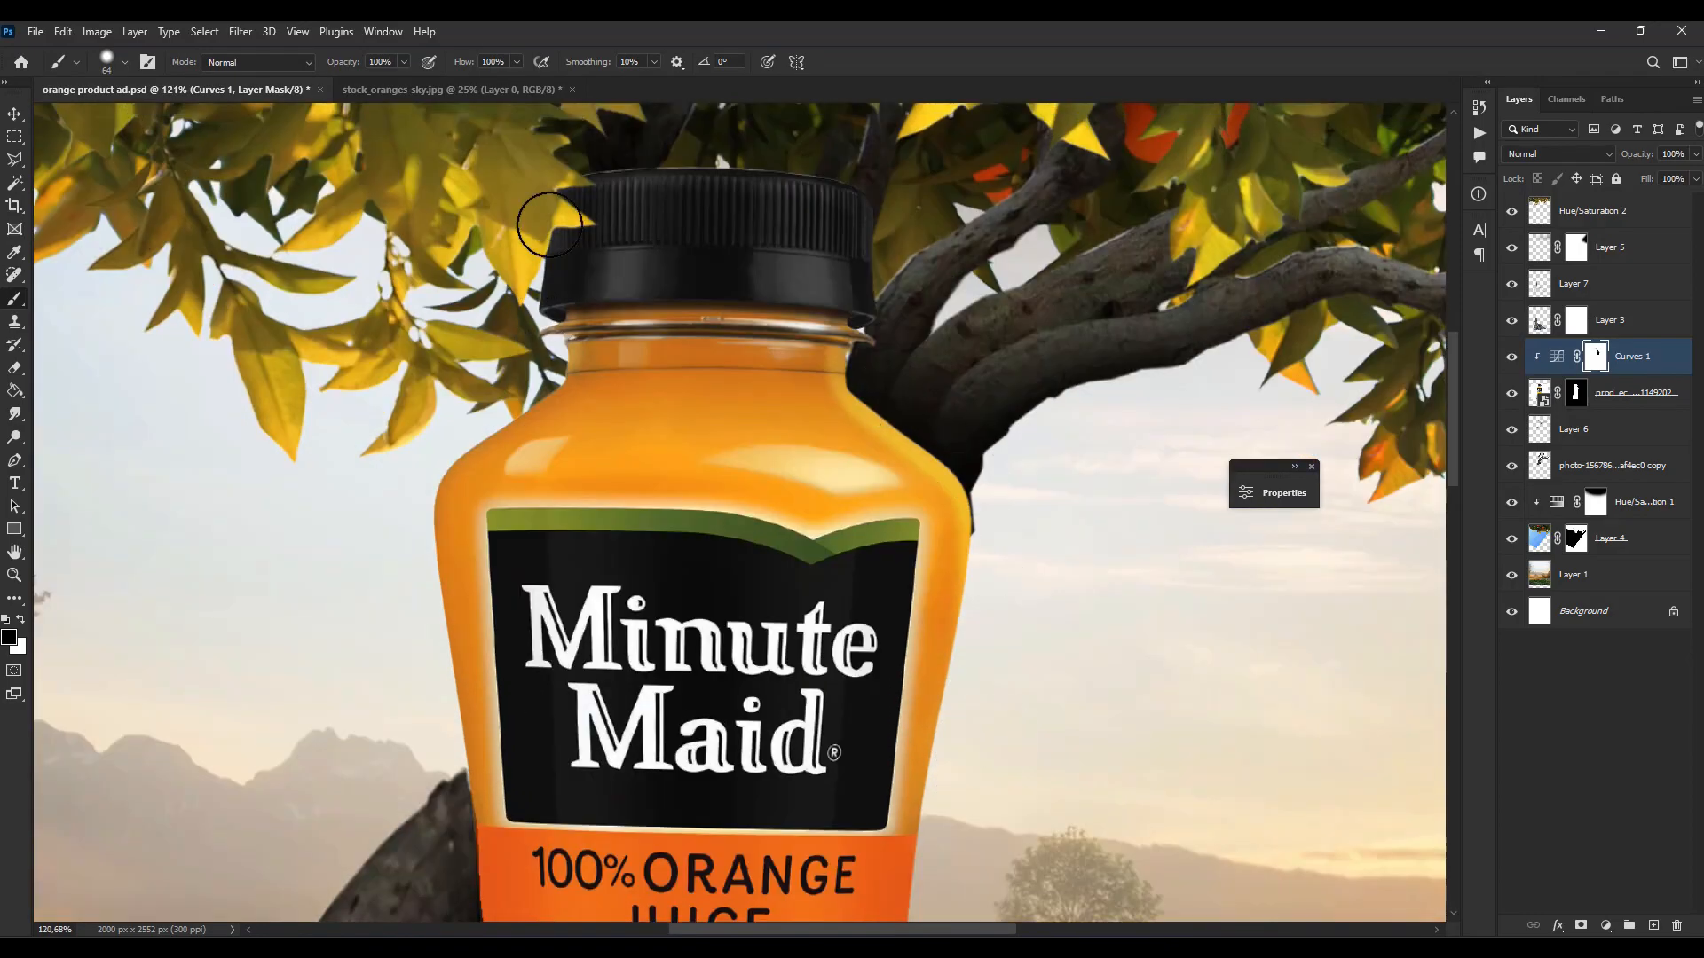
{"action": "scroll", "coordinate": [981, 563], "scroll_direction": "down", "scroll_amount": 2}
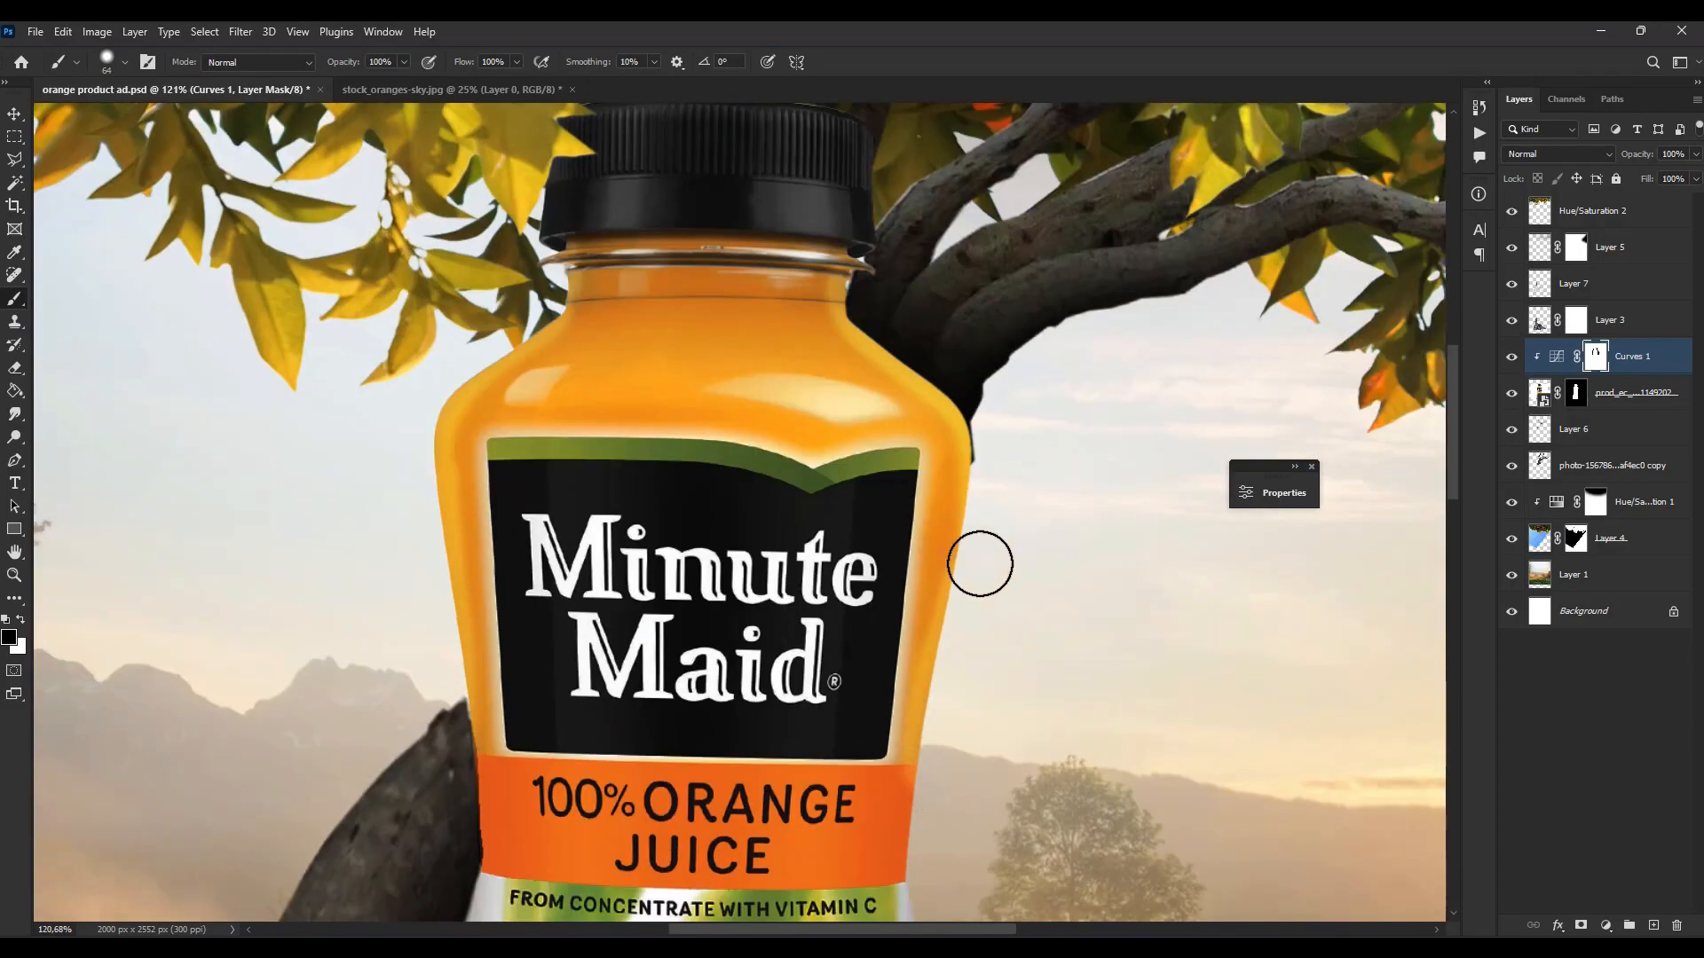
Step: Continue masking the Curves darkening down the sides of the bottle's label and lower body
{"action": "scroll", "coordinate": [961, 761], "scroll_direction": "down", "scroll_amount": 5}
{"action": "scroll", "coordinate": [939, 717], "scroll_direction": "down", "scroll_amount": 2}
{"action": "scroll", "coordinate": [939, 716], "scroll_direction": "down", "scroll_amount": 7}
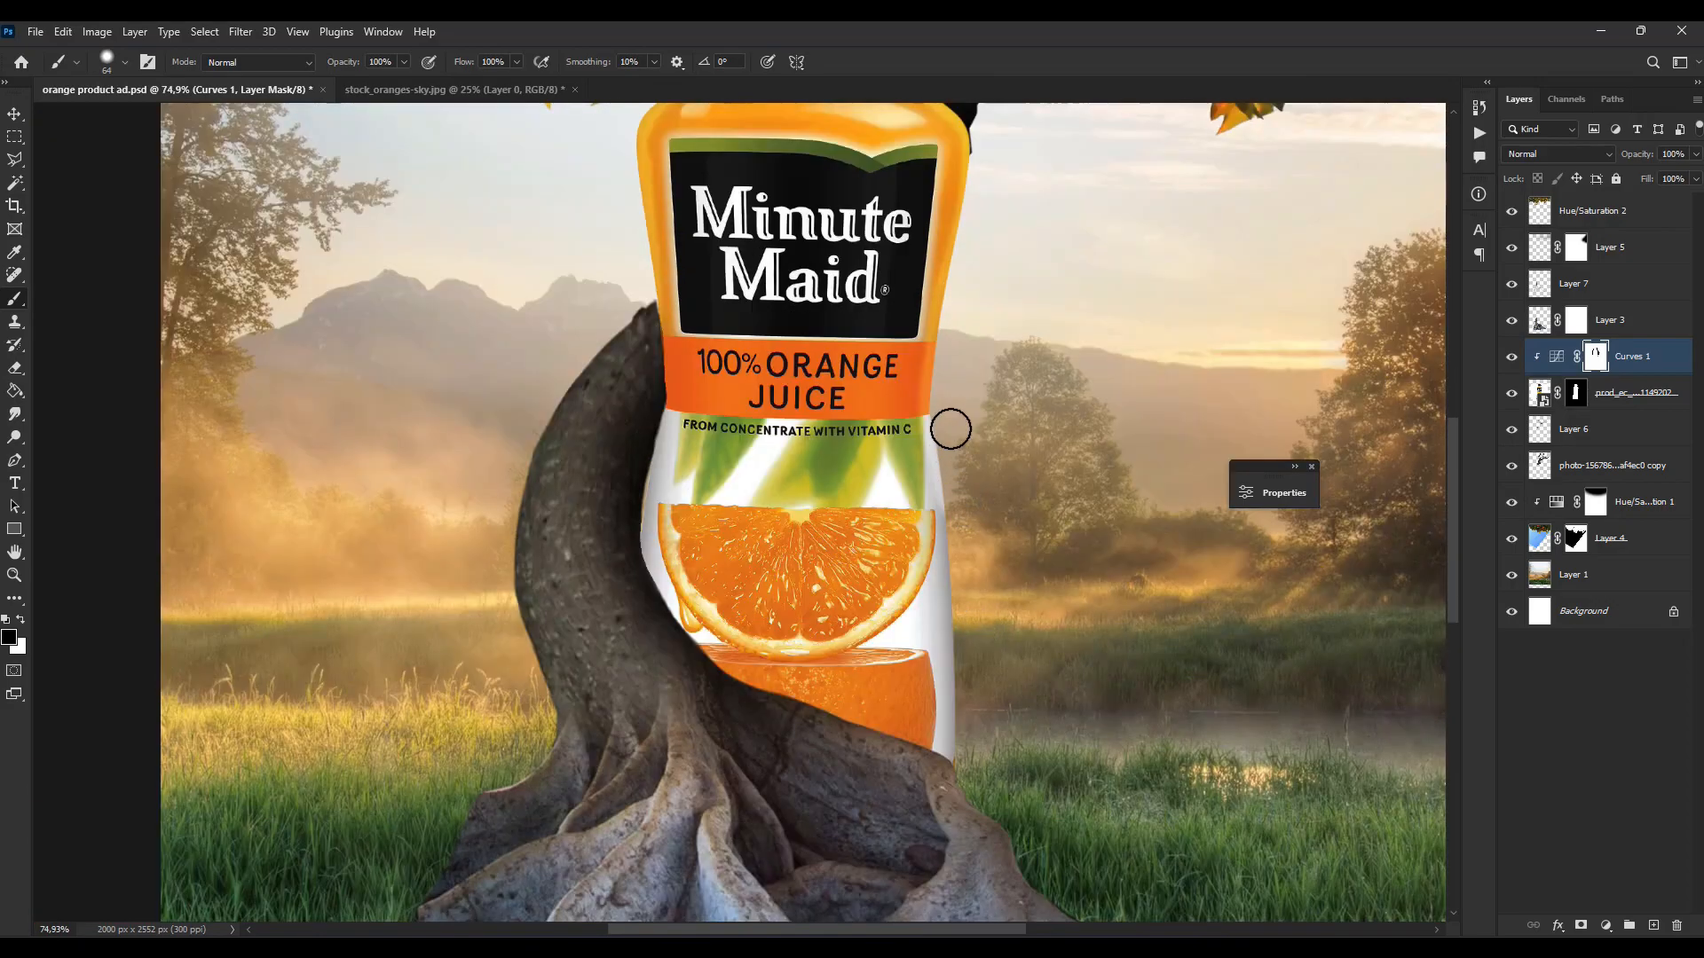
{"action": "scroll", "coordinate": [654, 662], "scroll_direction": "down", "scroll_amount": 9}
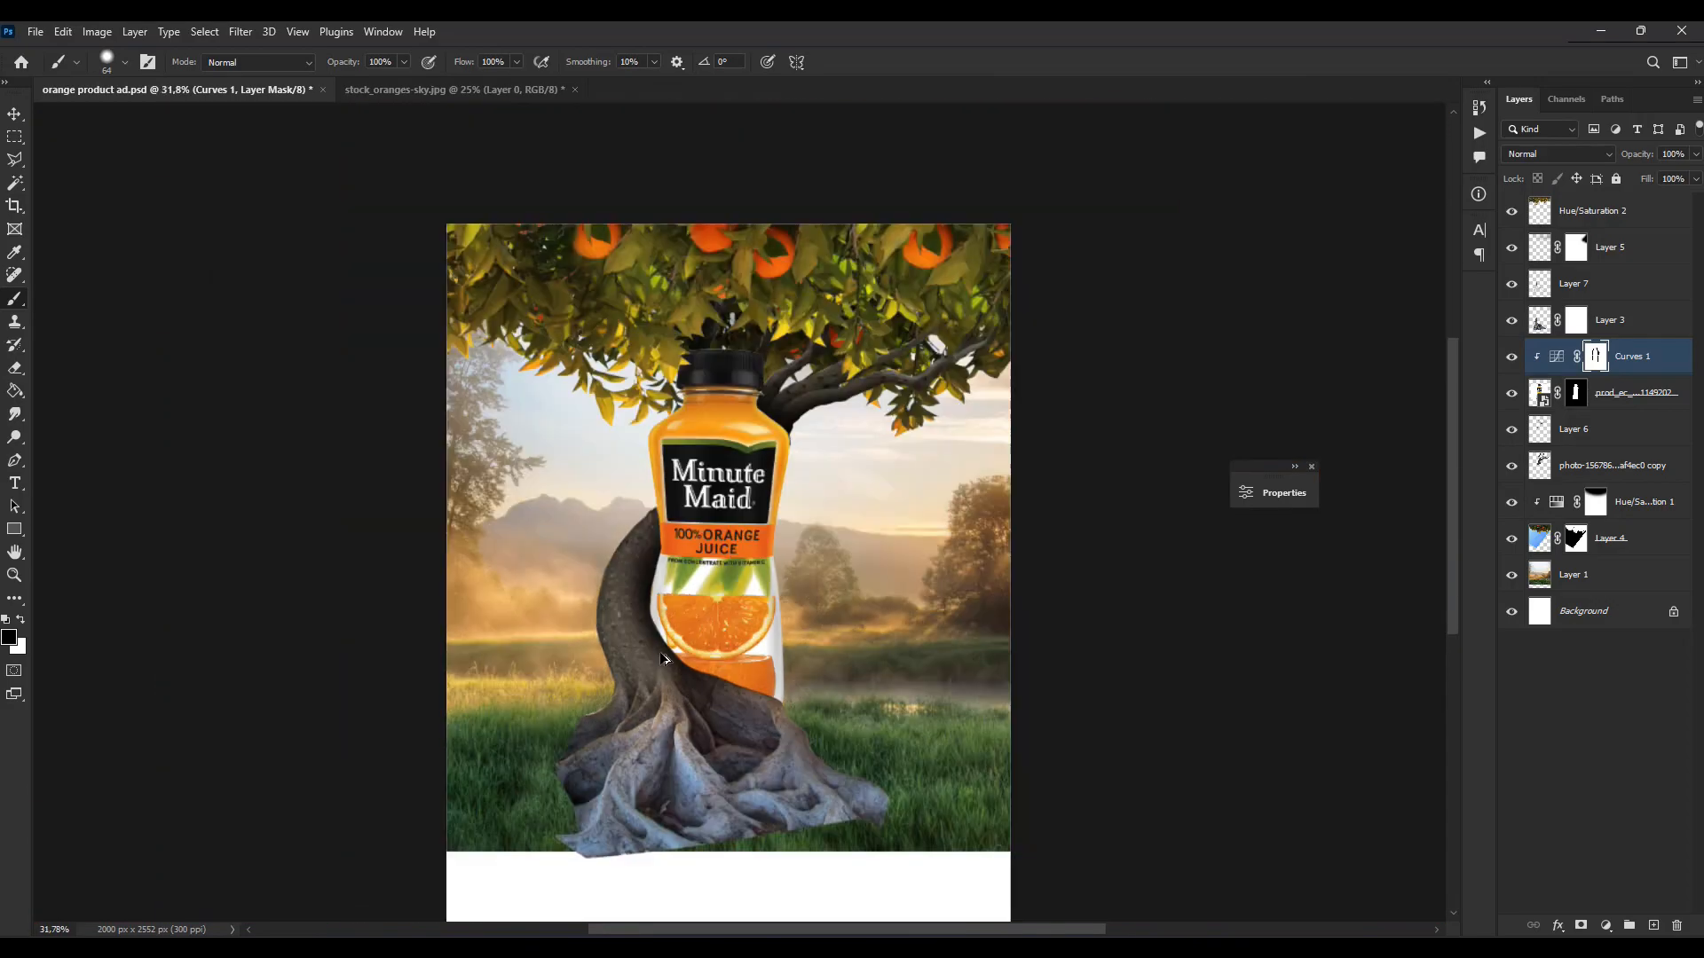
Step: Readjust the midtones of the bottle's Curves and mask more of the darkening from its body with a soft 315 px brush
{"action": "scroll", "coordinate": [793, 544], "scroll_direction": "up", "scroll_amount": 1}
{"action": "double_click", "coordinate": [1556, 356]}
{"action": "left_click_drag", "start_coordinate": [1125, 681], "coordinate": [1127, 688]}
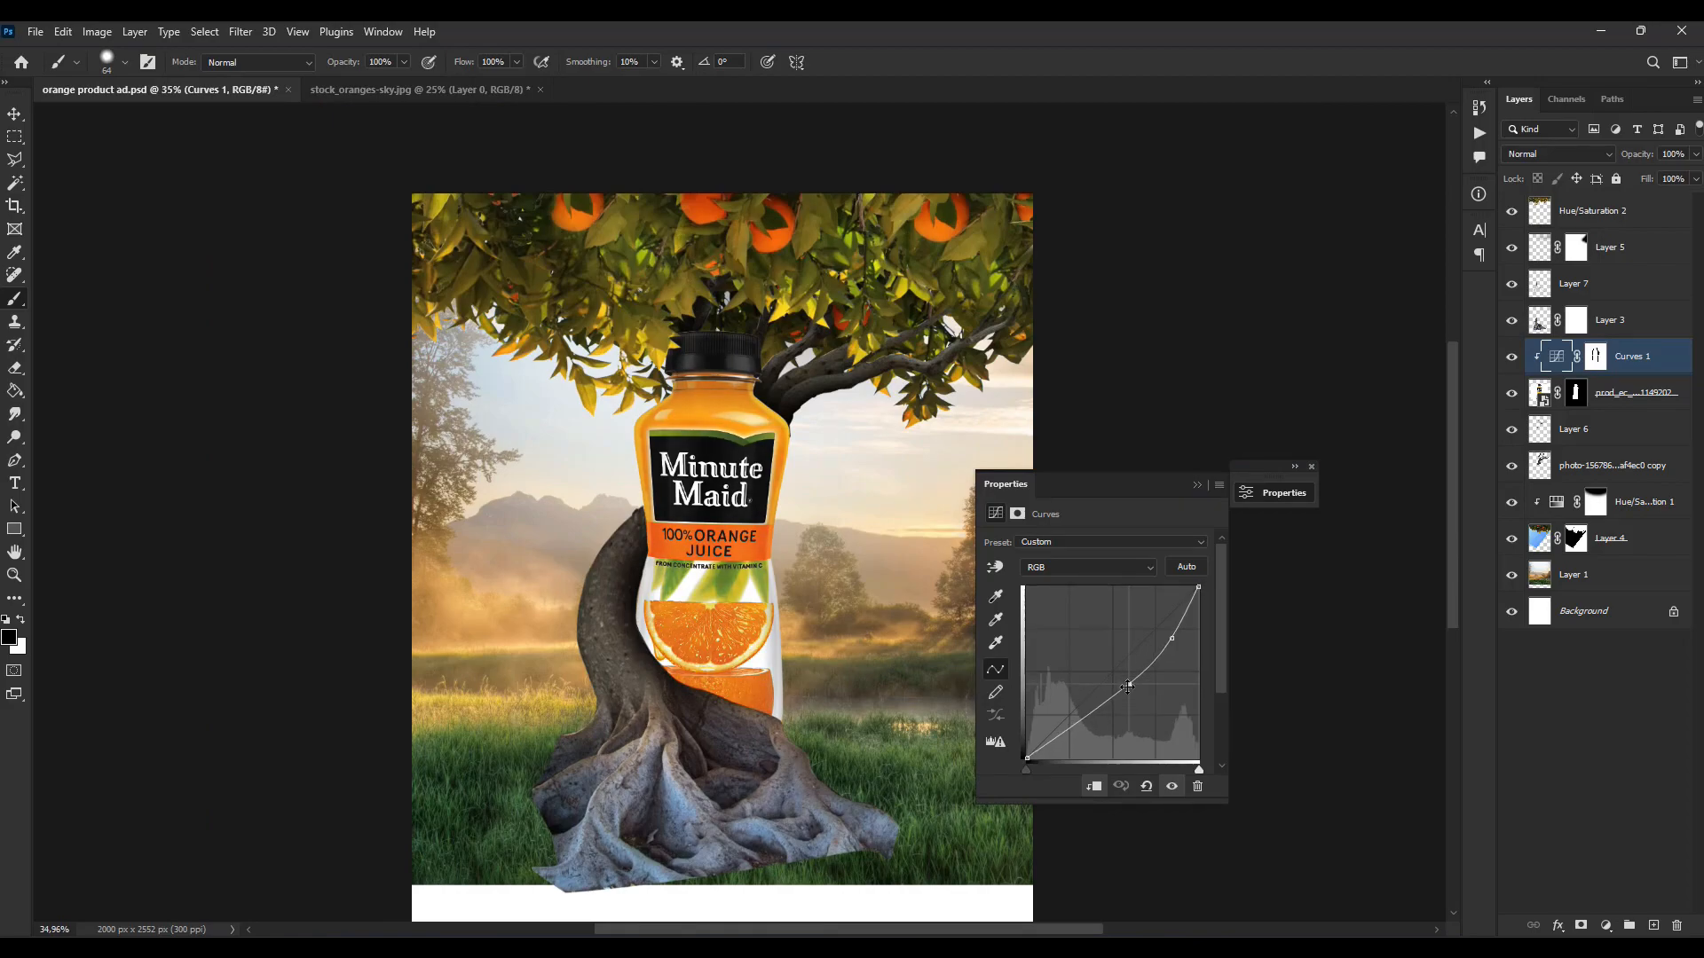
{"action": "left_click", "coordinate": [1197, 484]}
{"action": "left_click", "coordinate": [123, 65]}
{"action": "left_click_drag", "start_coordinate": [761, 390], "coordinate": [776, 378]}
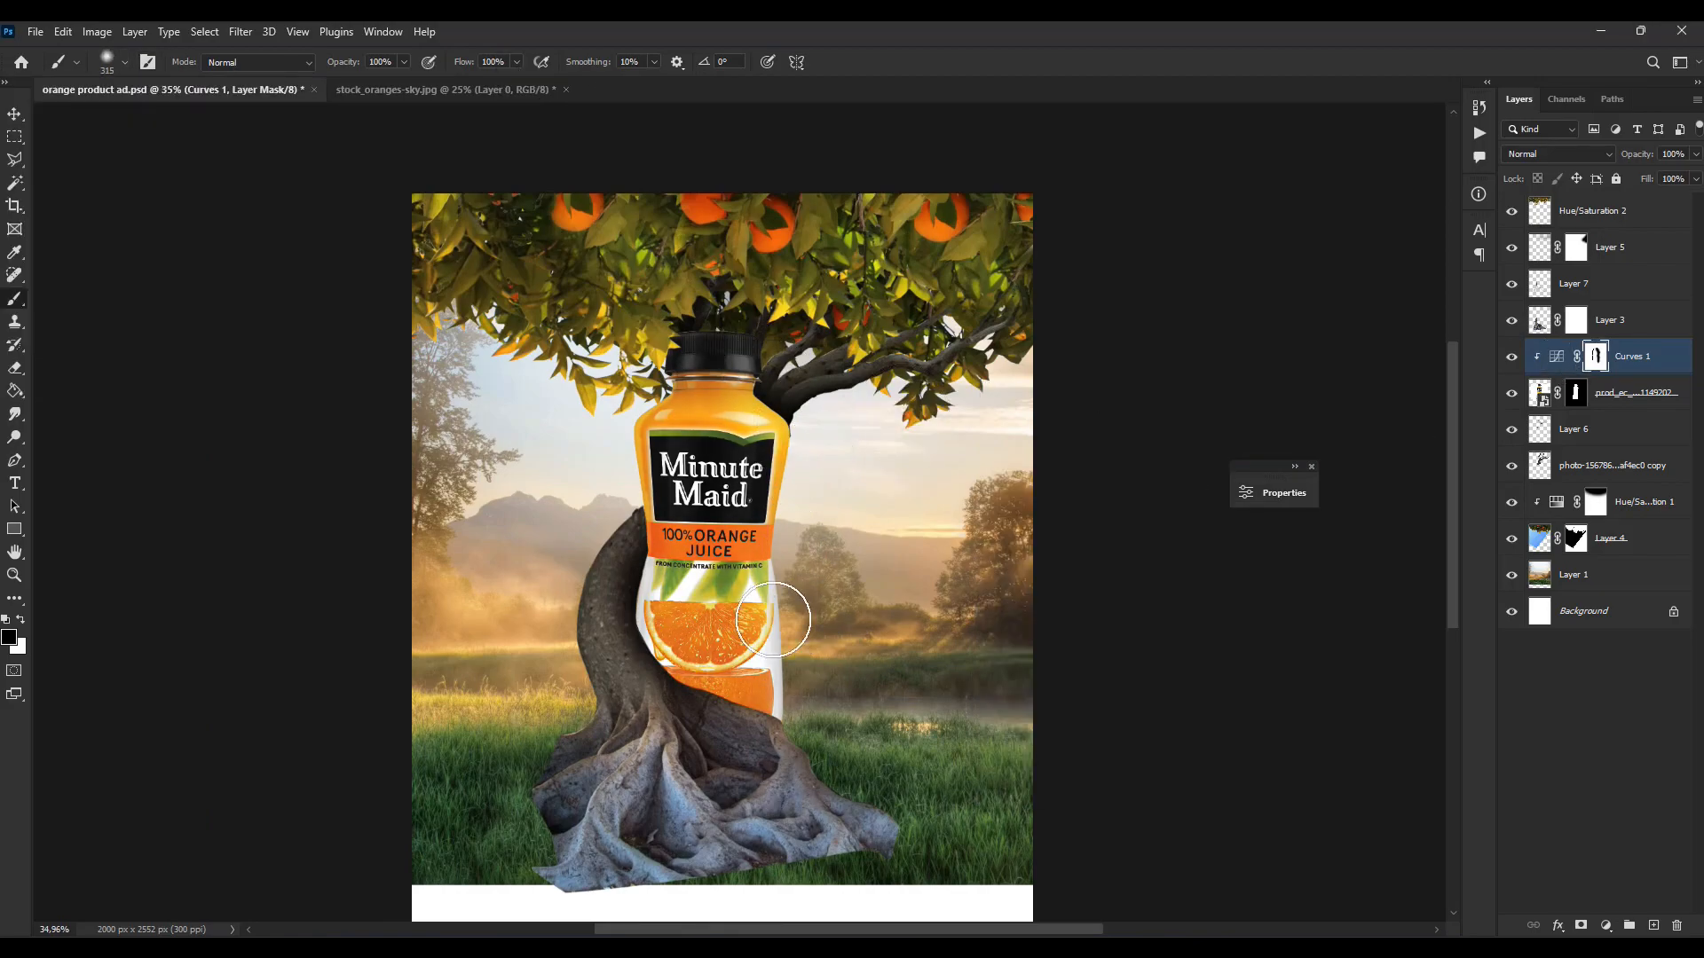
Step: Add a second Curves adjustment clipped to the bottle, raise the midtones strongly and invert its mask to hide the effect
{"action": "left_click", "coordinate": [11, 115]}
{"action": "left_click", "coordinate": [1605, 925]}
{"action": "left_click", "coordinate": [1584, 698]}
{"action": "left_click_drag", "start_coordinate": [1109, 677], "coordinate": [1084, 640]}
{"action": "key", "text": "ctrl+alt+g"}
{"action": "left_click", "coordinate": [1198, 484]}
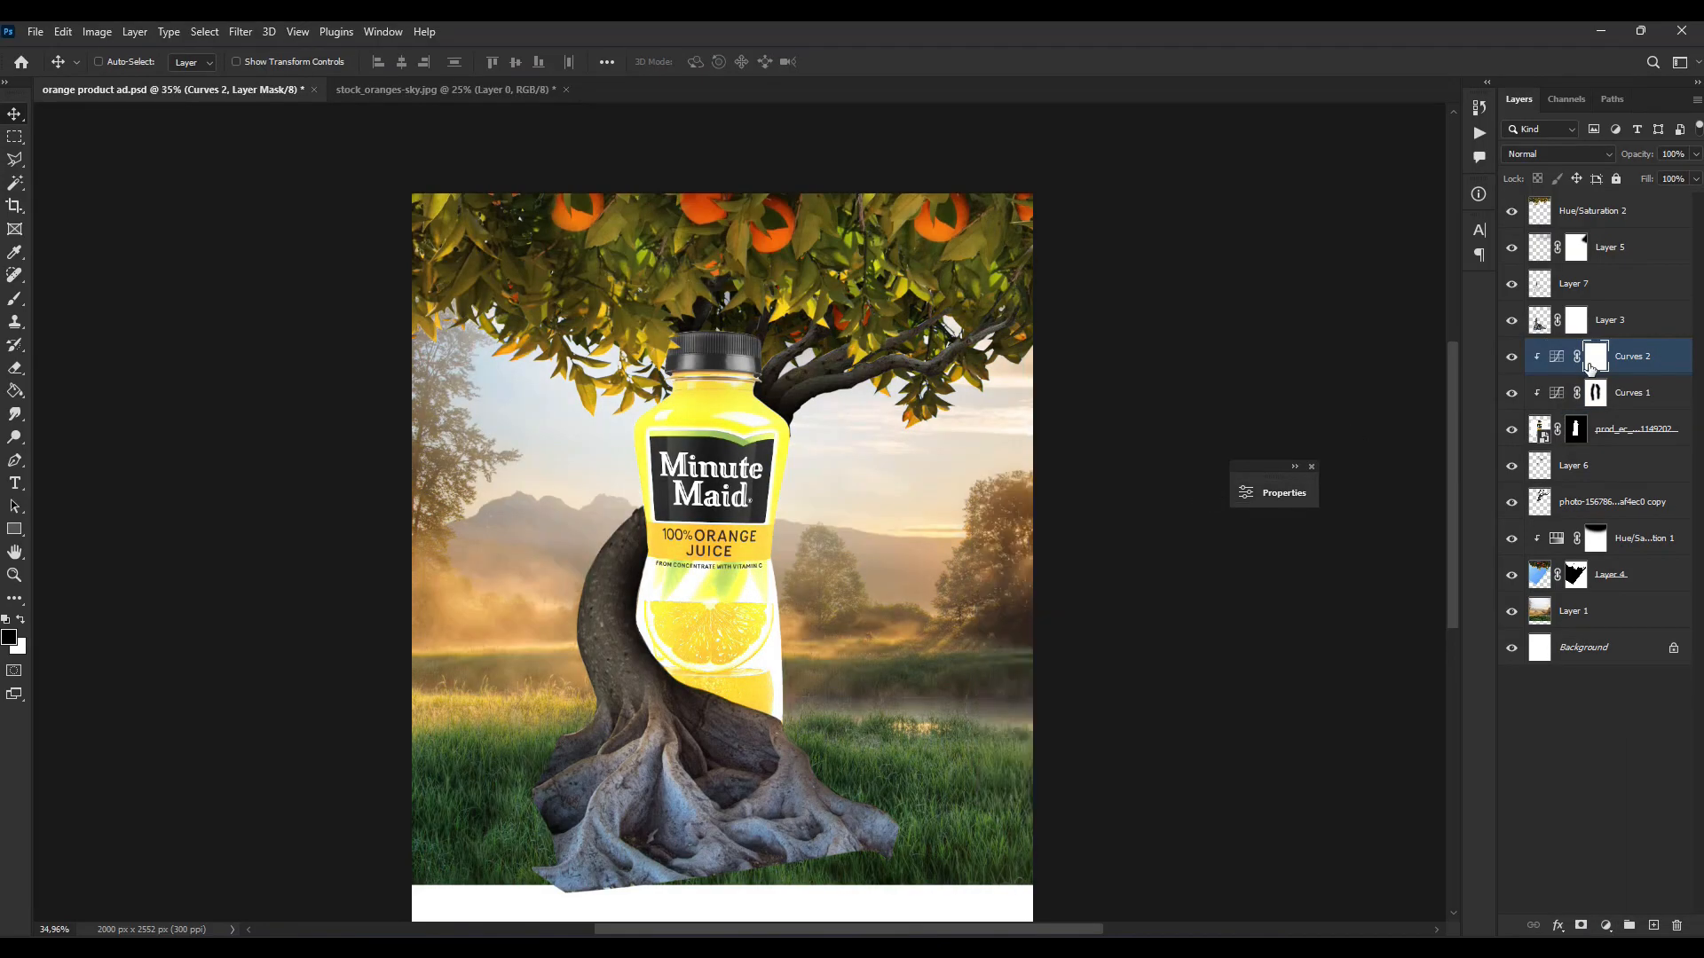
{"action": "key", "text": "ctrl+i"}
Step: Paint white on the second Curves mask with a soft brush, raised to 47 px, to brighten the bottle's edges
{"action": "left_click", "coordinate": [16, 301]}
{"action": "scroll", "coordinate": [785, 397], "scroll_direction": "up", "scroll_amount": 12}
{"action": "left_click", "coordinate": [125, 64]}
{"action": "left_click", "coordinate": [121, 299]}
{"action": "right_click", "coordinate": [636, 306], "text": "alt"}
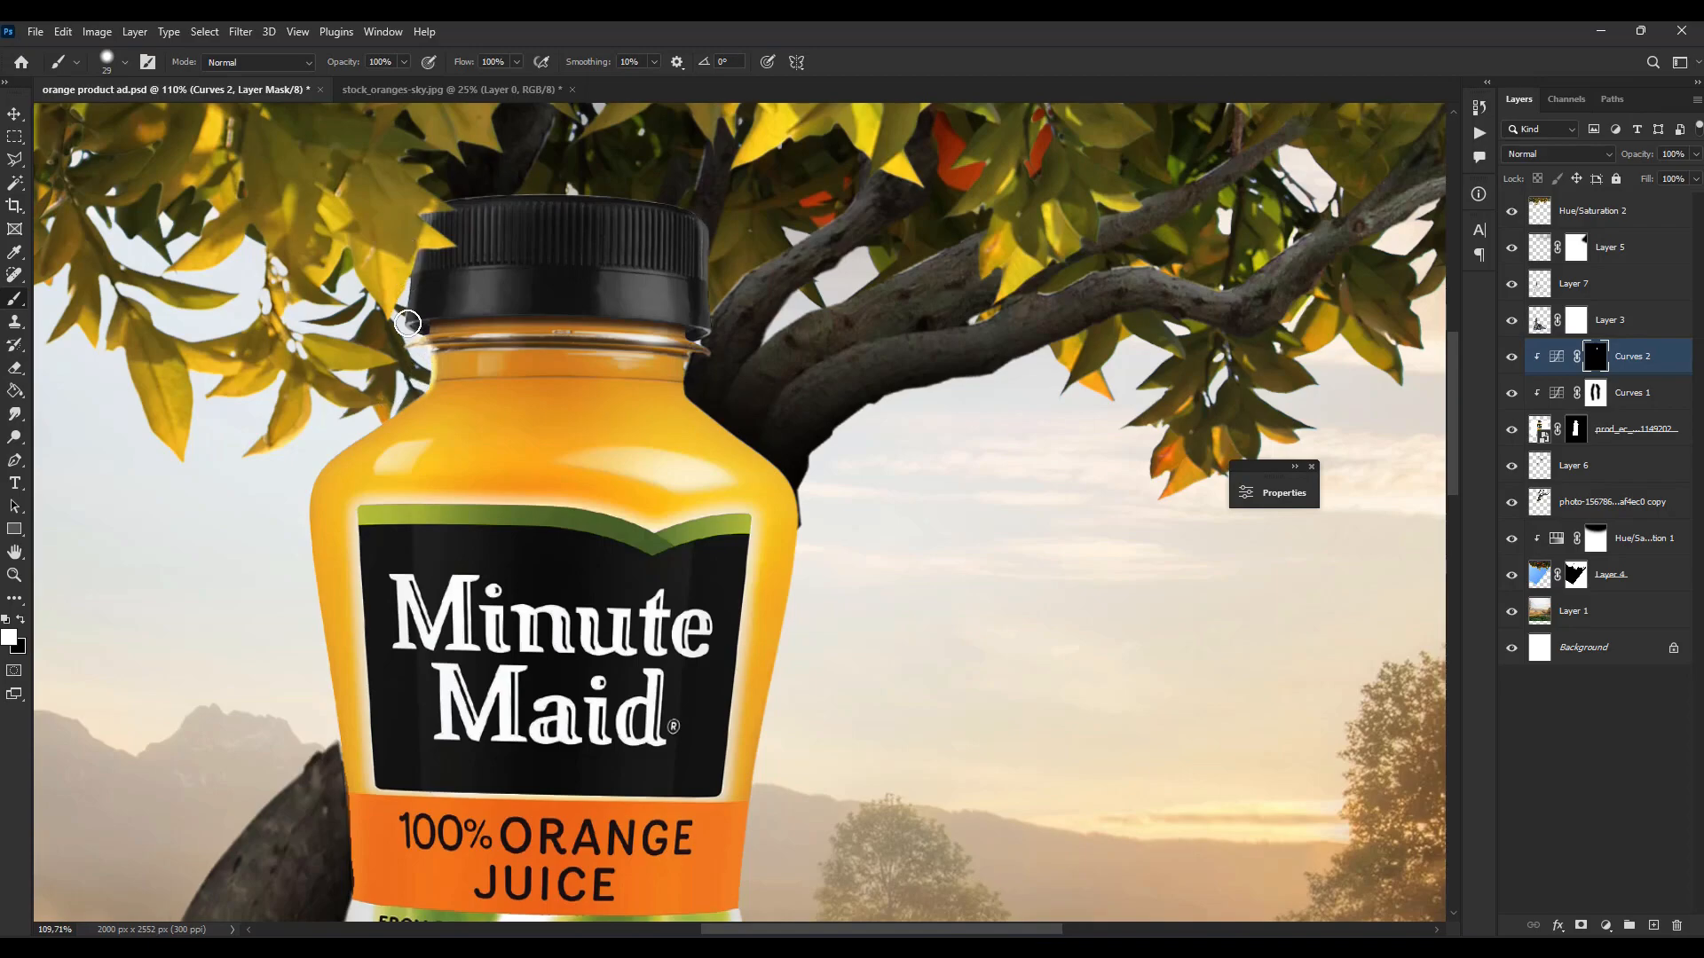
{"action": "scroll", "coordinate": [393, 328], "scroll_direction": "down", "scroll_amount": 2}
{"action": "left_click_drag", "start_coordinate": [356, 783], "coordinate": [368, 629]}
{"action": "right_click", "coordinate": [369, 629], "text": "alt"}
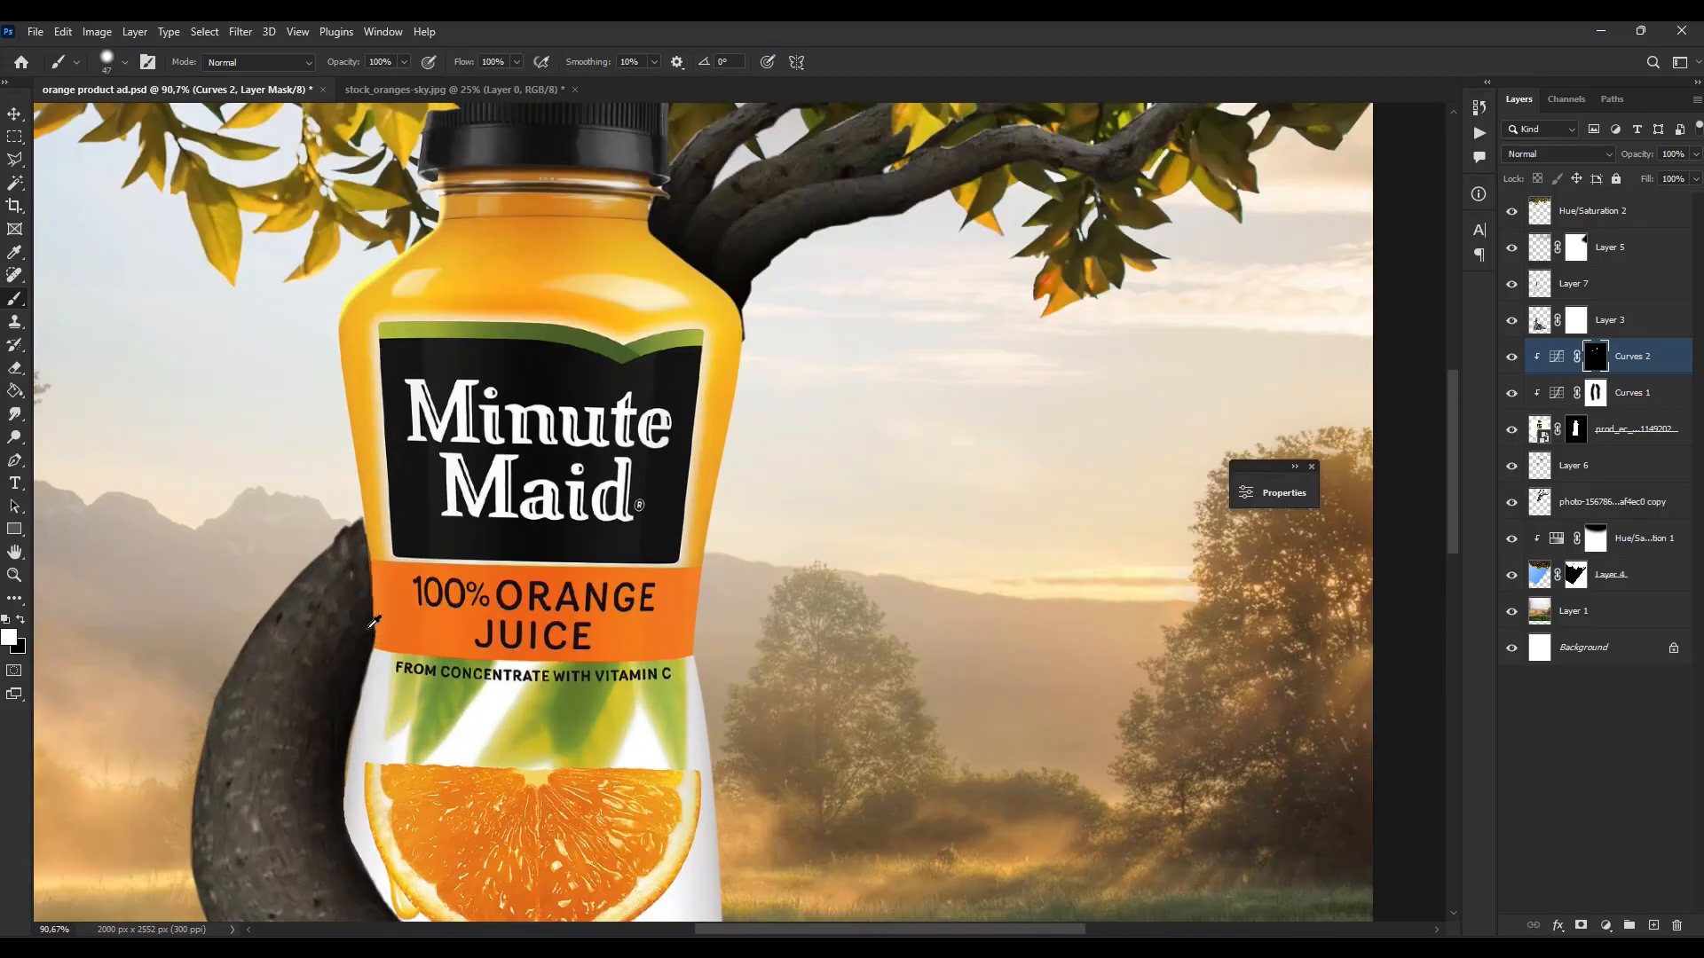
{"action": "left_click_drag", "start_coordinate": [349, 468], "coordinate": [353, 269]}
{"action": "scroll", "coordinate": [344, 453], "scroll_direction": "down", "scroll_amount": 6}
{"action": "scroll", "coordinate": [324, 647], "scroll_direction": "up", "scroll_amount": 6}
{"action": "left_click_drag", "start_coordinate": [392, 430], "coordinate": [363, 527]}
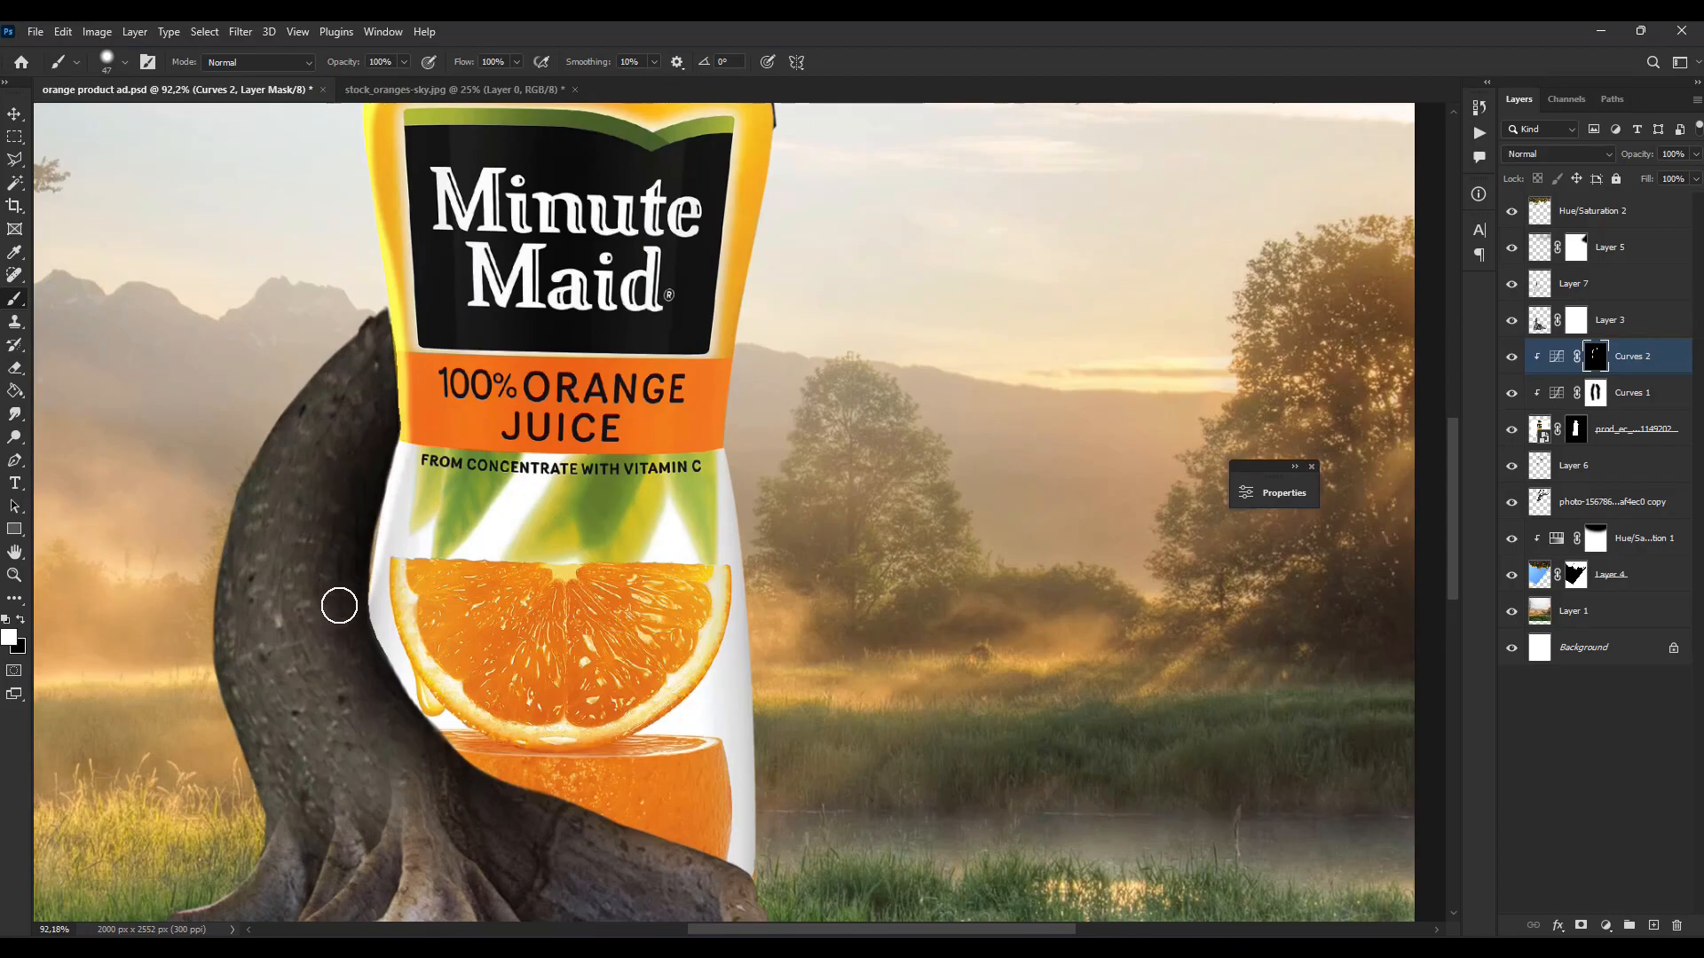
Step: Lower the brush flow to 30% and brush broader soft highlights onto the bottle's sides, using up to 206 px
{"action": "scroll", "coordinate": [339, 605], "scroll_direction": "up", "scroll_amount": 3}
{"action": "left_click", "coordinate": [123, 61]}
{"action": "left_click", "coordinate": [76, 228]}
{"action": "left_click_drag", "start_coordinate": [517, 61], "coordinate": [457, 89]}
{"action": "left_click_drag", "start_coordinate": [385, 240], "coordinate": [381, 590]}
{"action": "scroll", "coordinate": [434, 570], "scroll_direction": "down", "scroll_amount": 8}
{"action": "right_click", "coordinate": [455, 341], "text": "alt"}
{"action": "left_click_drag", "start_coordinate": [454, 346], "coordinate": [443, 419]}
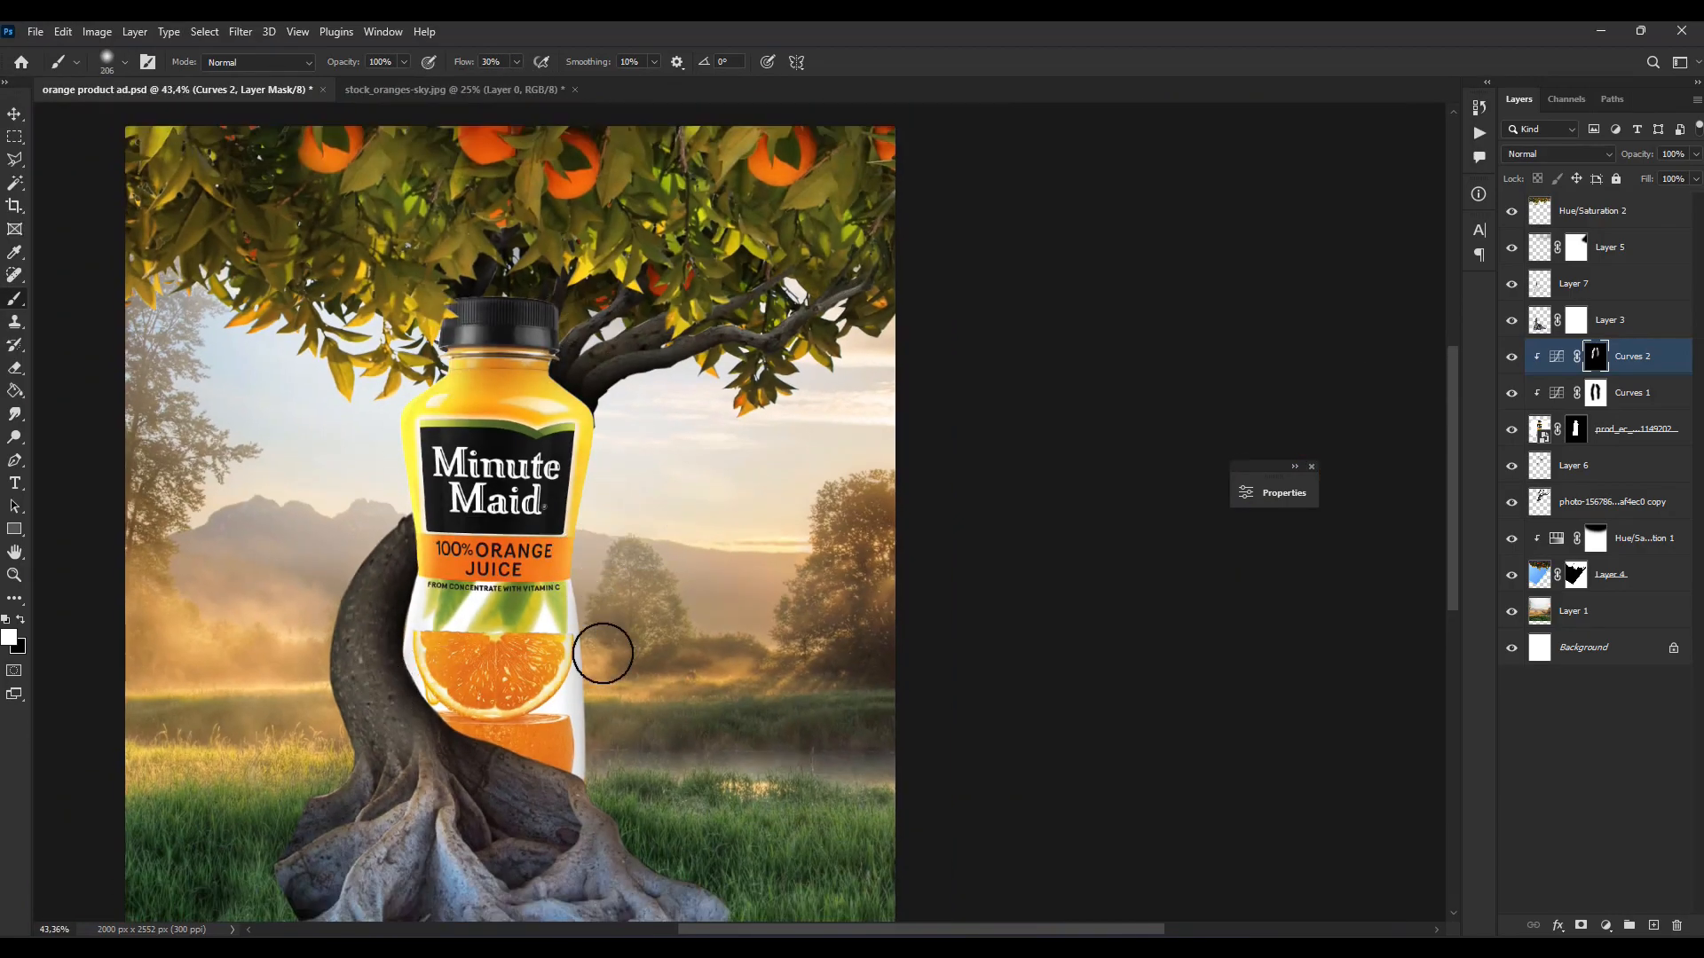
{"action": "scroll", "coordinate": [640, 722], "scroll_direction": "down", "scroll_amount": 4}
{"action": "key", "text": "v"}
{"action": "scroll", "coordinate": [610, 735], "scroll_direction": "up", "scroll_amount": 6}
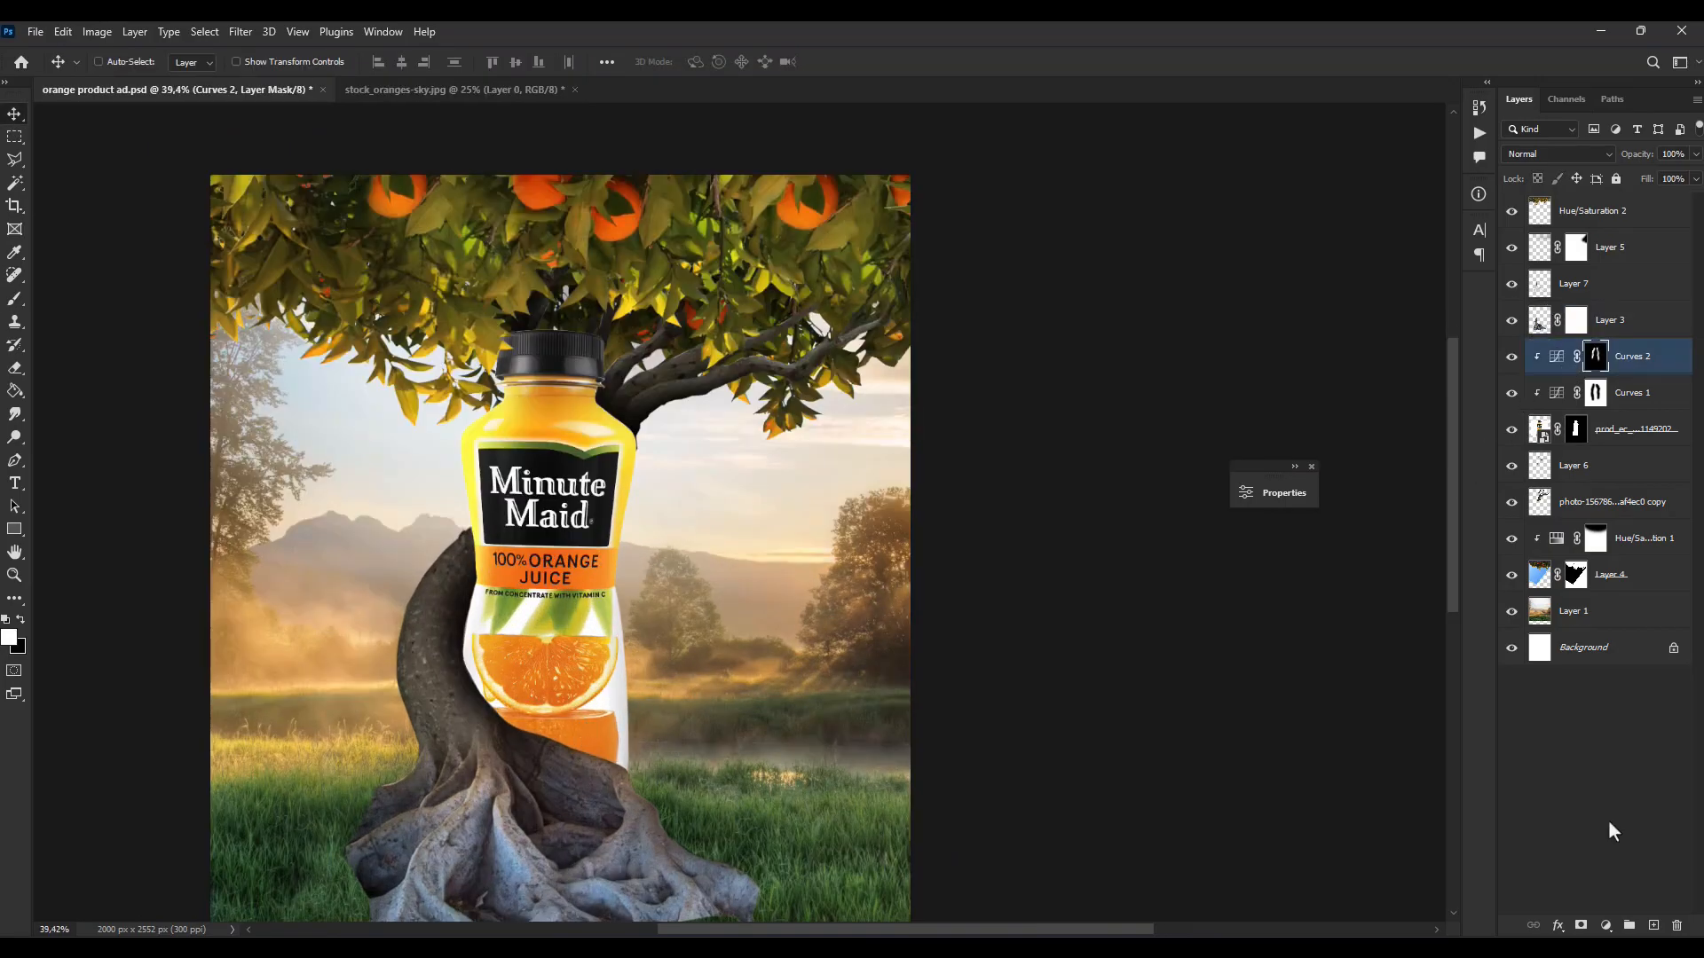
Step: On a new layer above the bottle's Curves, paint soft black shading at 30% flow inside the bottle selection where the trunk meets it
{"action": "left_click", "coordinate": [1654, 926]}
{"action": "key", "text": "x"}
{"action": "left_click", "coordinate": [14, 299]}
{"action": "left_click", "coordinate": [124, 61]}
{"action": "left_click", "coordinate": [516, 61]}
{"action": "right_click", "coordinate": [451, 692], "text": "alt"}
{"action": "left_click", "coordinate": [515, 61]}
{"action": "left_click_drag", "start_coordinate": [517, 83], "coordinate": [527, 83]}
{"action": "mouse_move", "coordinate": [479, 670]}
{"action": "left_mouse_down"}
{"action": "mouse_move", "coordinate": [488, 736]}
{"action": "mouse_move", "coordinate": [444, 595]}
{"action": "mouse_move", "coordinate": [570, 780]}
{"action": "mouse_move", "coordinate": [603, 754]}
{"action": "left_mouse_up"}
{"action": "left_click_drag", "start_coordinate": [537, 820], "coordinate": [498, 753]}
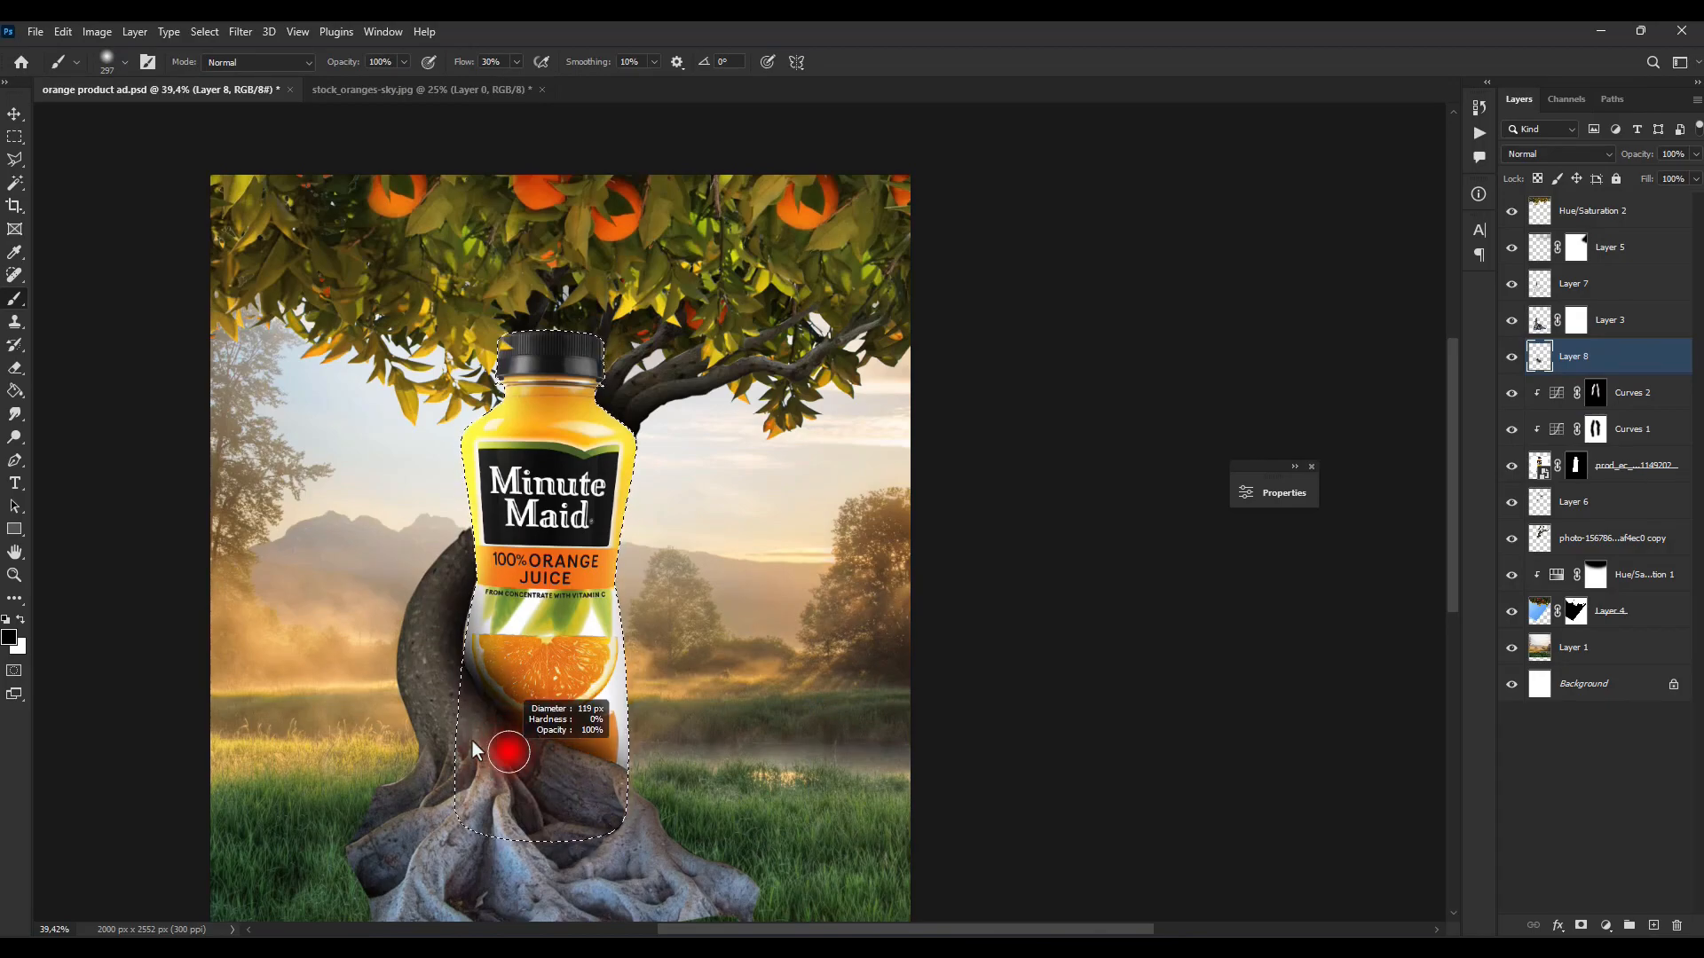
Step: Refine the bottle's contact shadow with the soft brush at 10% flow, and drop the selection
{"action": "scroll", "coordinate": [498, 753], "scroll_direction": "up", "scroll_amount": 5}
{"action": "scroll", "coordinate": [703, 818], "scroll_direction": "down", "scroll_amount": 5}
{"action": "right_click", "coordinate": [586, 695], "text": "alt"}
{"action": "left_click", "coordinate": [516, 61]}
{"action": "left_click_drag", "start_coordinate": [517, 83], "coordinate": [497, 83]}
{"action": "right_click", "coordinate": [550, 710], "text": "alt"}
{"action": "key", "text": "ctrl+d"}
Step: Reduce the bottle shadow layer's opacity to 74%
{"action": "scroll", "coordinate": [816, 733], "scroll_direction": "down", "scroll_amount": 5}
{"action": "scroll", "coordinate": [863, 705], "scroll_direction": "up", "scroll_amount": 2}
{"action": "left_click", "coordinate": [1695, 154]}
{"action": "left_click_drag", "start_coordinate": [1693, 175], "coordinate": [1666, 175]}
{"action": "scroll", "coordinate": [817, 576], "scroll_direction": "down", "scroll_amount": 3}
{"action": "left_click", "coordinate": [1313, 466]}
{"action": "scroll", "coordinate": [769, 644], "scroll_direction": "up", "scroll_amount": 4}
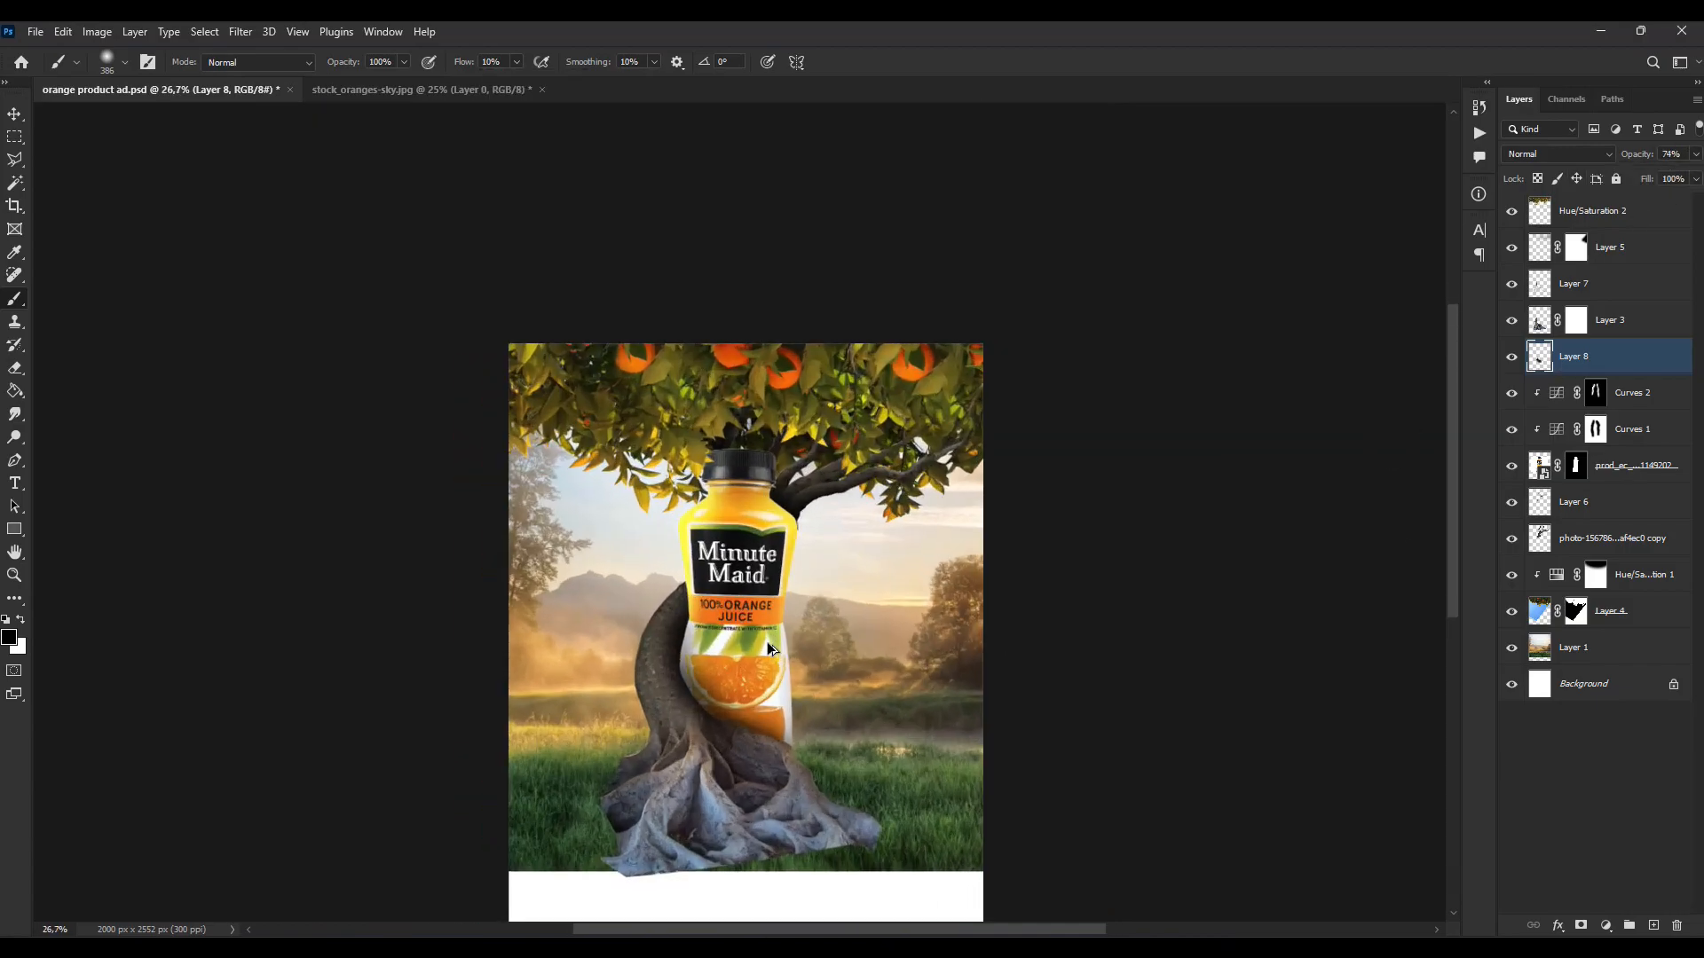
Step: Paint black along the base of the roots on the Layer 3 mask with a soft 386 px brush
{"action": "left_click", "coordinate": [1575, 320]}
{"action": "left_click", "coordinate": [124, 62]}
{"action": "left_click", "coordinate": [129, 160]}
{"action": "key", "text": "x"}
{"action": "left_click_drag", "start_coordinate": [621, 874], "coordinate": [906, 891]}
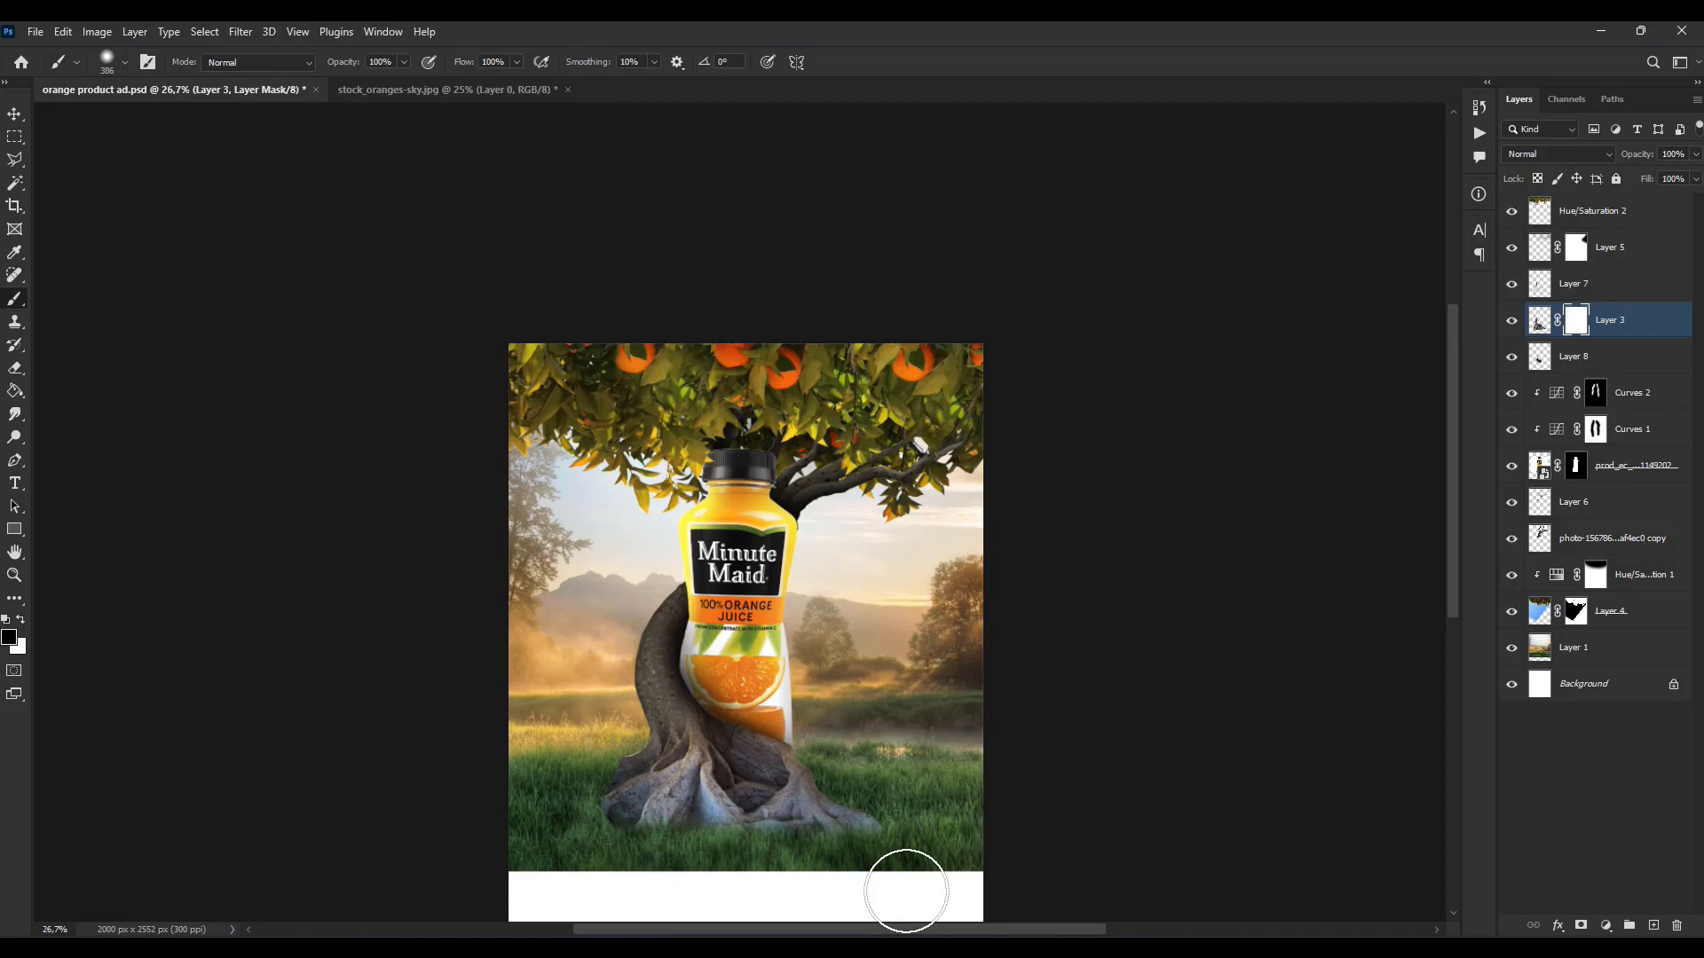
Step: Blend the roots' base into the lawn on the same mask with a grass-shaped brush reduced to 136 px
{"action": "left_click", "coordinate": [124, 62]}
{"action": "left_click_drag", "start_coordinate": [210, 275], "coordinate": [210, 353]}
{"action": "left_click", "coordinate": [133, 315]}
{"action": "left_click_drag", "start_coordinate": [472, 461], "coordinate": [293, 461]}
{"action": "scroll", "coordinate": [680, 834], "scroll_direction": "up", "scroll_amount": 10}
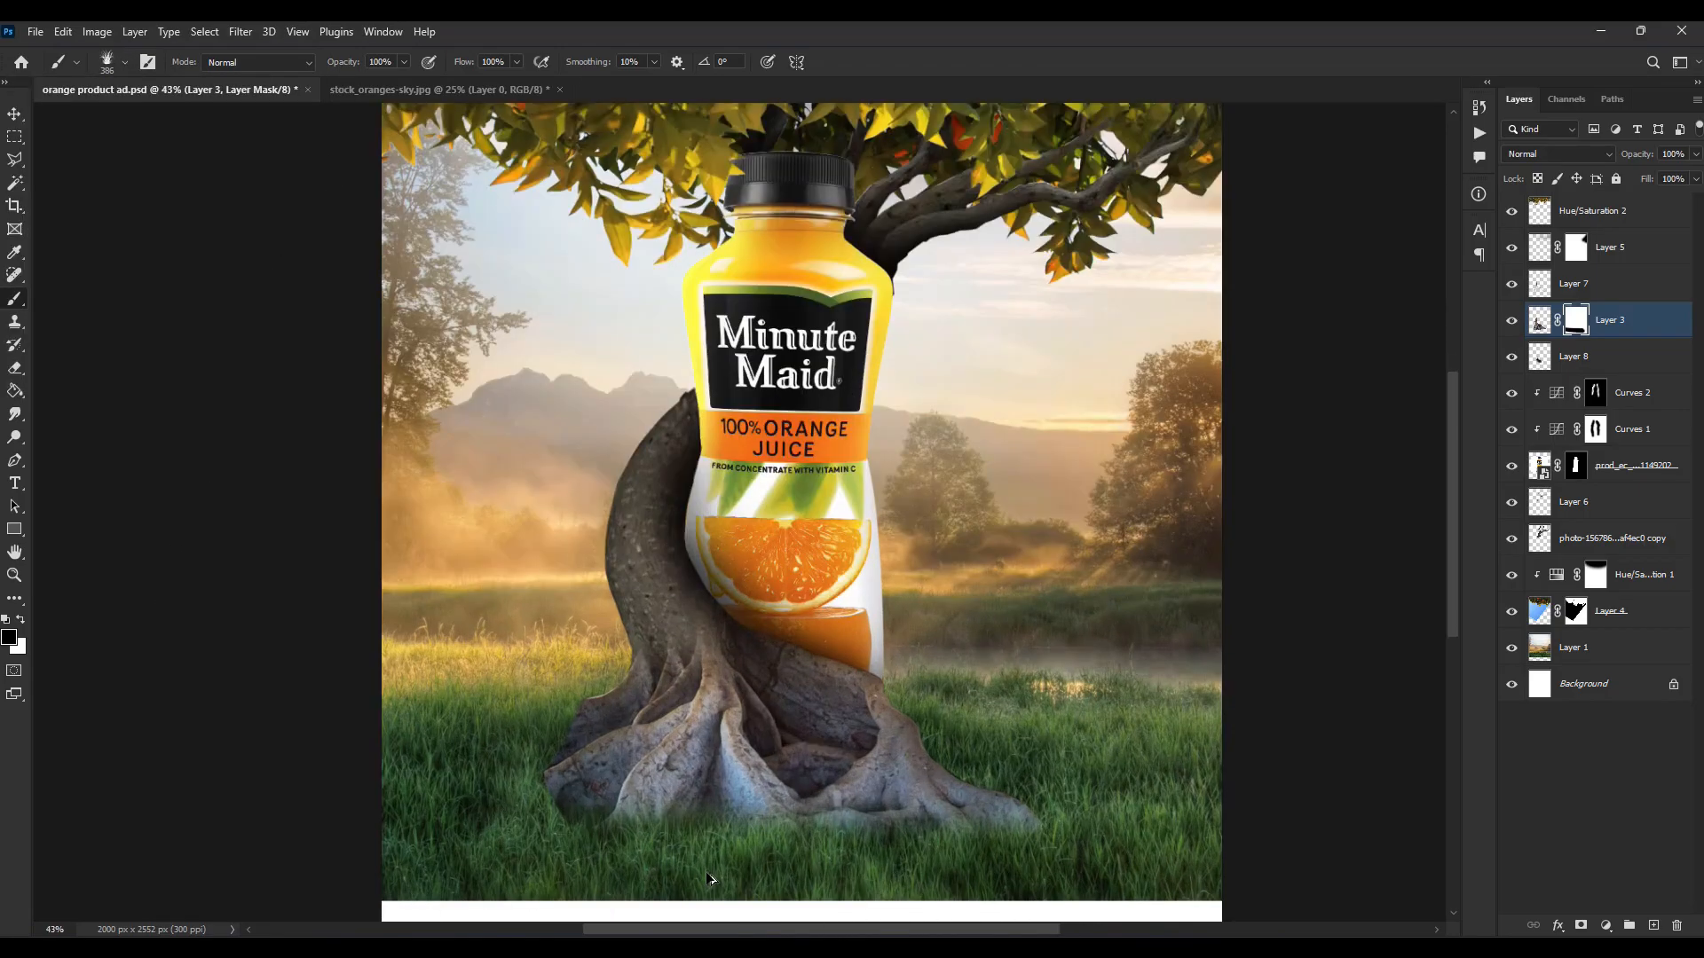
{"action": "left_click", "coordinate": [1247, 809]}
{"action": "left_click_drag", "start_coordinate": [1330, 729], "coordinate": [1179, 726]}
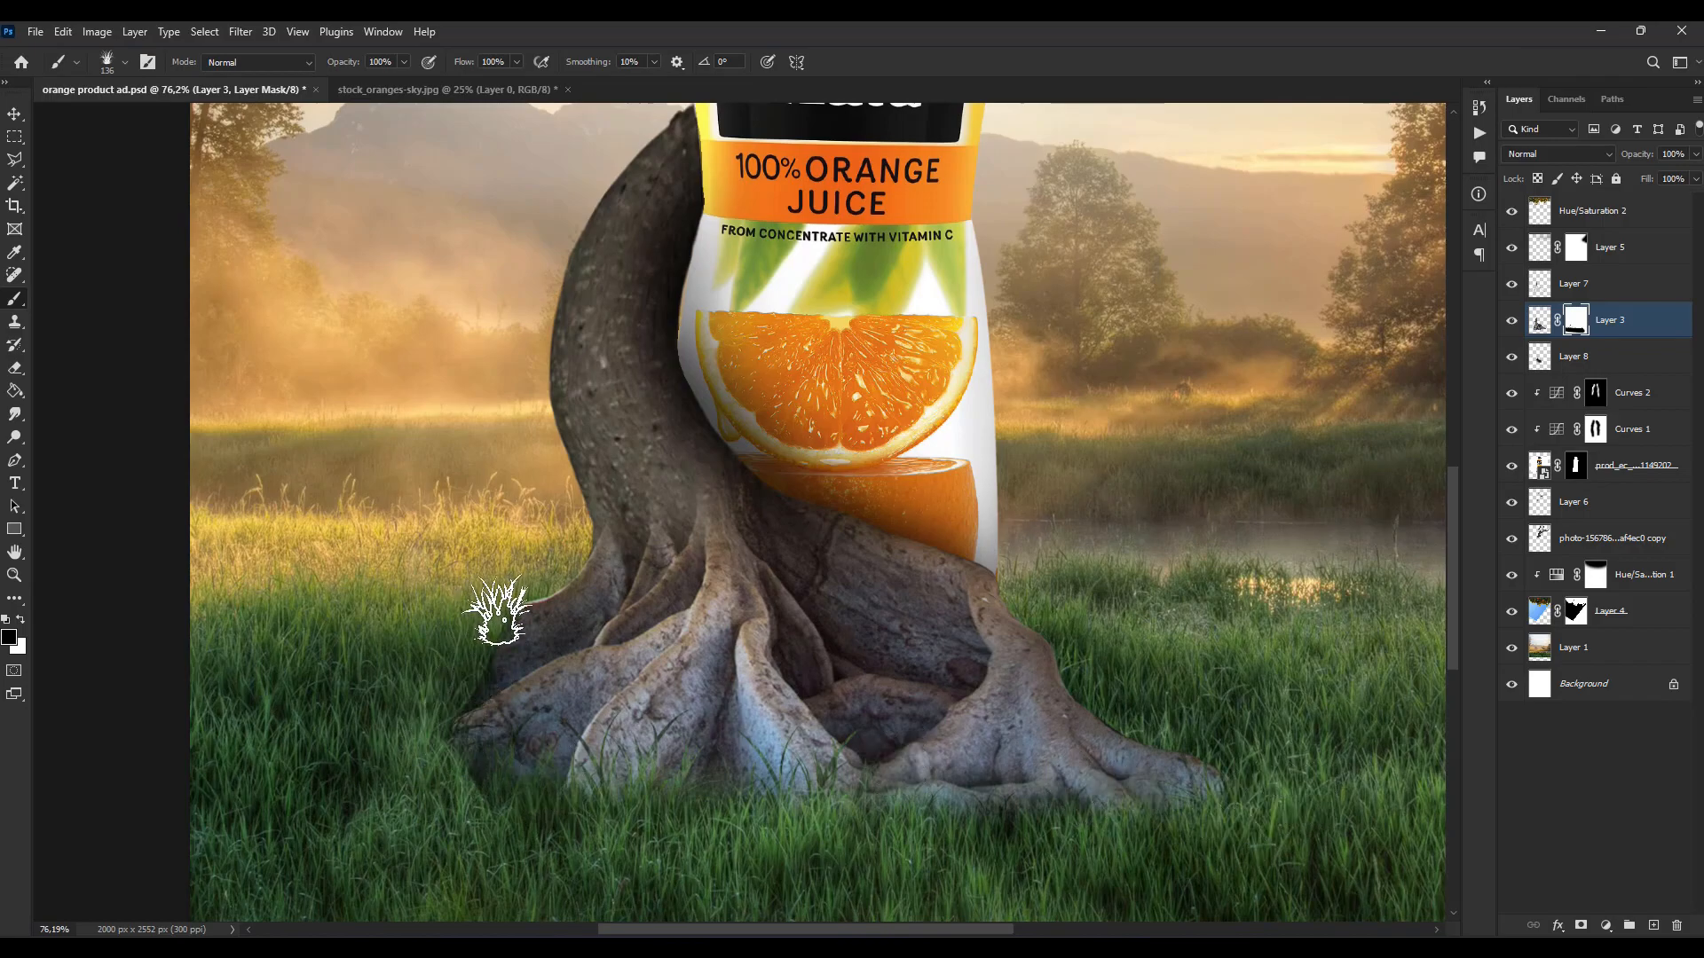
Step: Mask out the dark patch of Layer 7 spilling onto the grass beside the left root with a soft 149 px brush
{"action": "left_click", "coordinate": [124, 62]}
{"action": "double_click", "coordinate": [136, 163]}
{"action": "scroll", "coordinate": [506, 701], "scroll_direction": "up", "scroll_amount": 5}
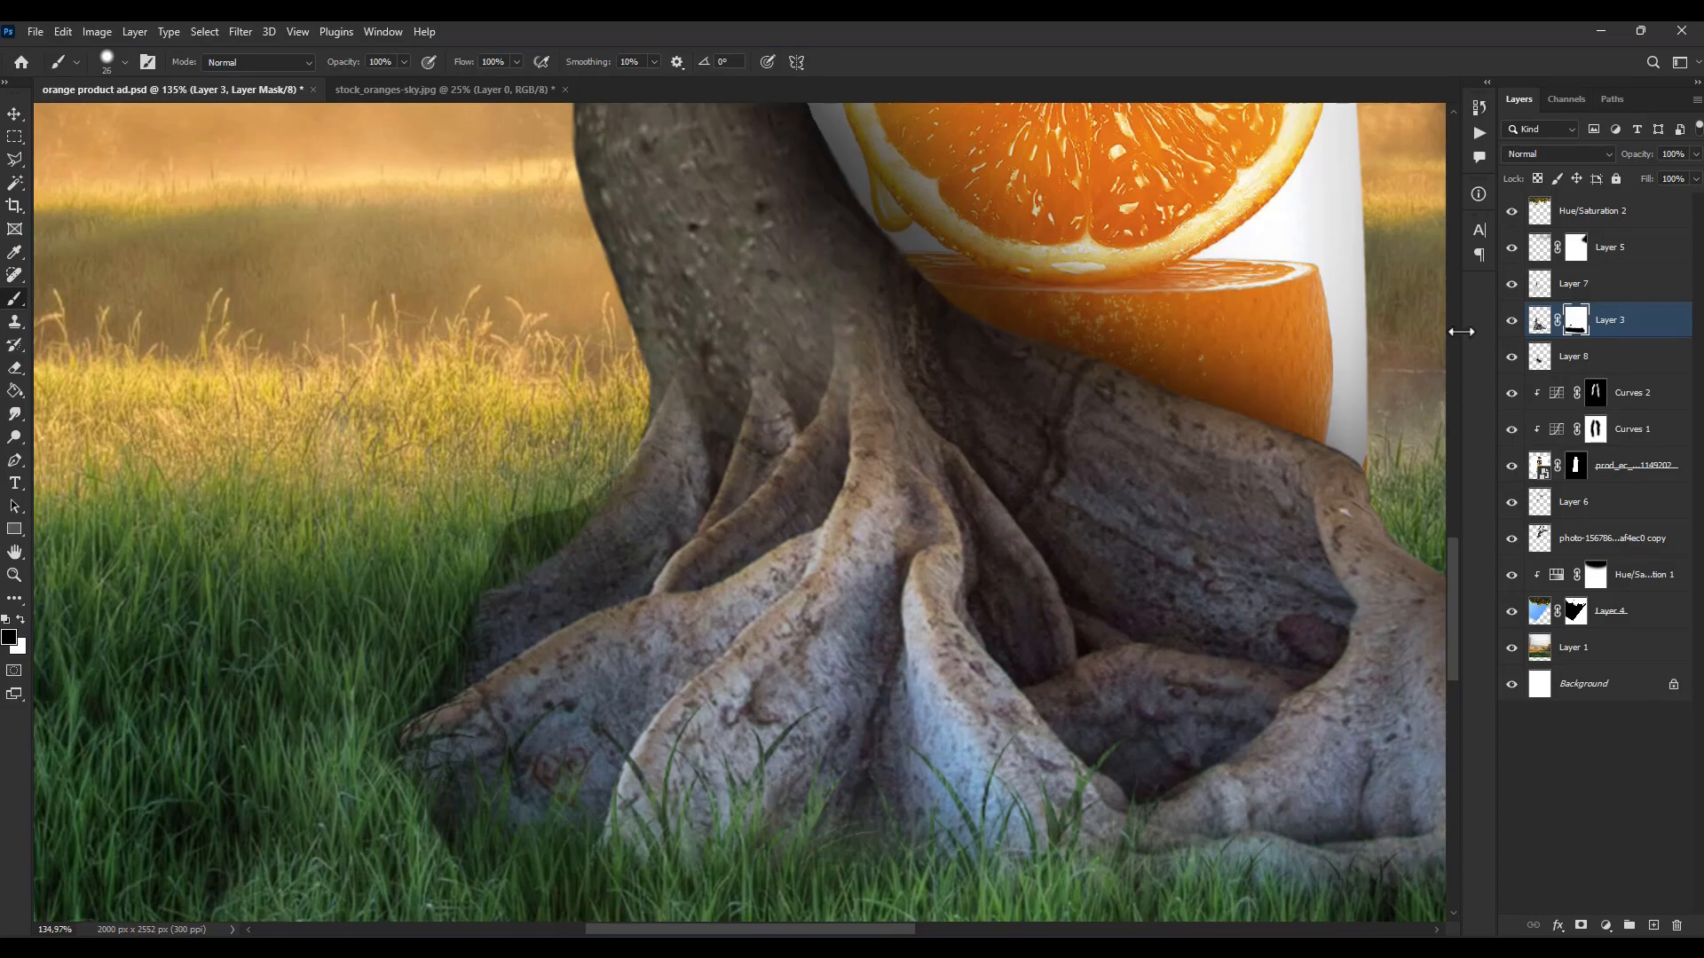
{"action": "scroll", "coordinate": [525, 585], "scroll_direction": "down", "scroll_amount": 3}
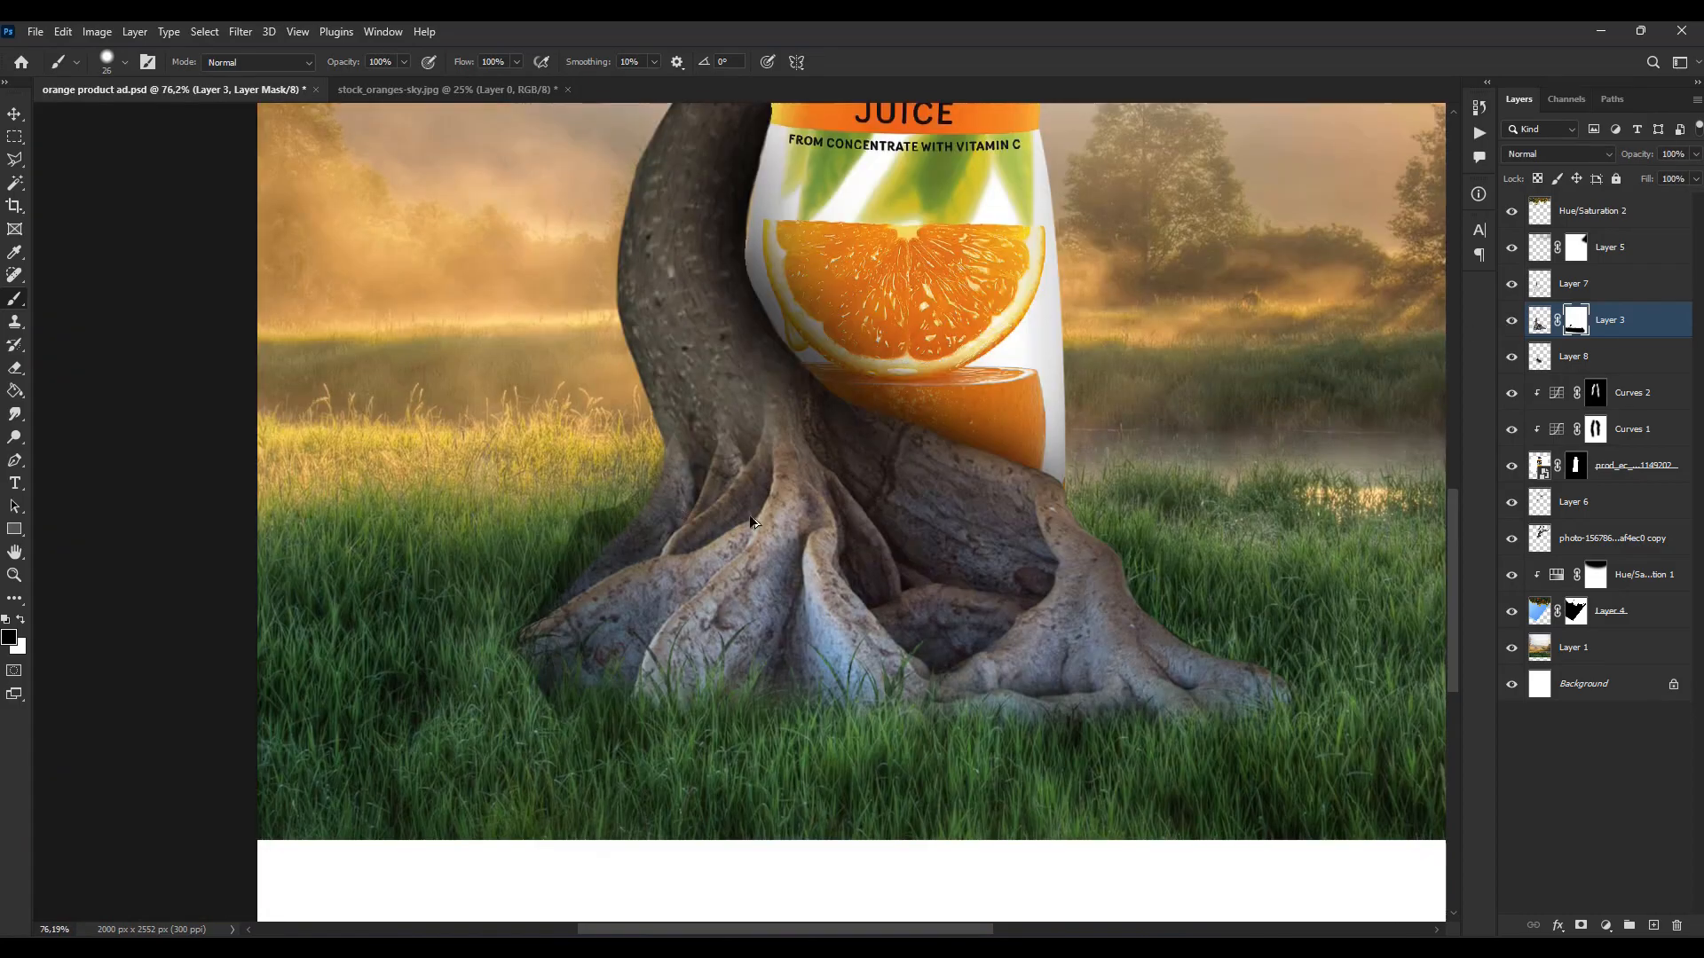
{"action": "left_click", "coordinate": [1512, 467]}
{"action": "left_click", "coordinate": [1512, 467]}
{"action": "left_click", "coordinate": [1540, 289]}
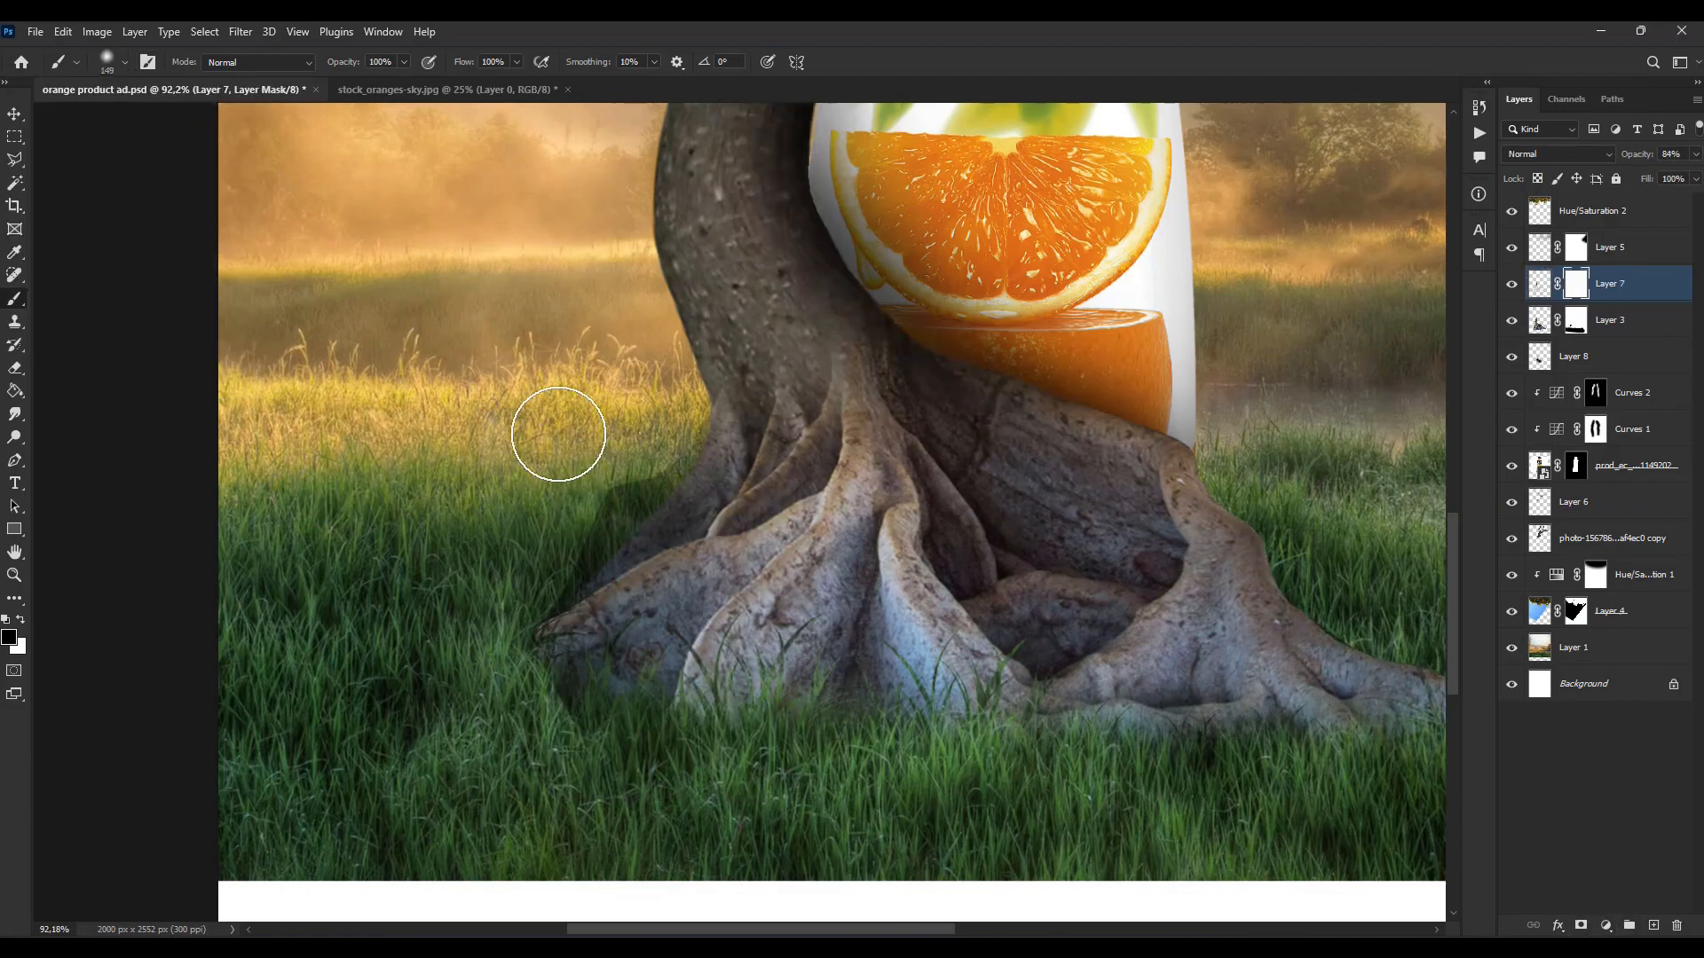
{"action": "right_click", "coordinate": [555, 434], "text": "alt"}
{"action": "left_click_drag", "start_coordinate": [626, 493], "coordinate": [599, 546]}
Step: Hide the tip of the left root on the Layer 3 mask with a 167 px grass brush
{"action": "left_click", "coordinate": [124, 62]}
{"action": "left_click", "coordinate": [120, 226]}
{"action": "left_click", "coordinate": [1576, 320]}
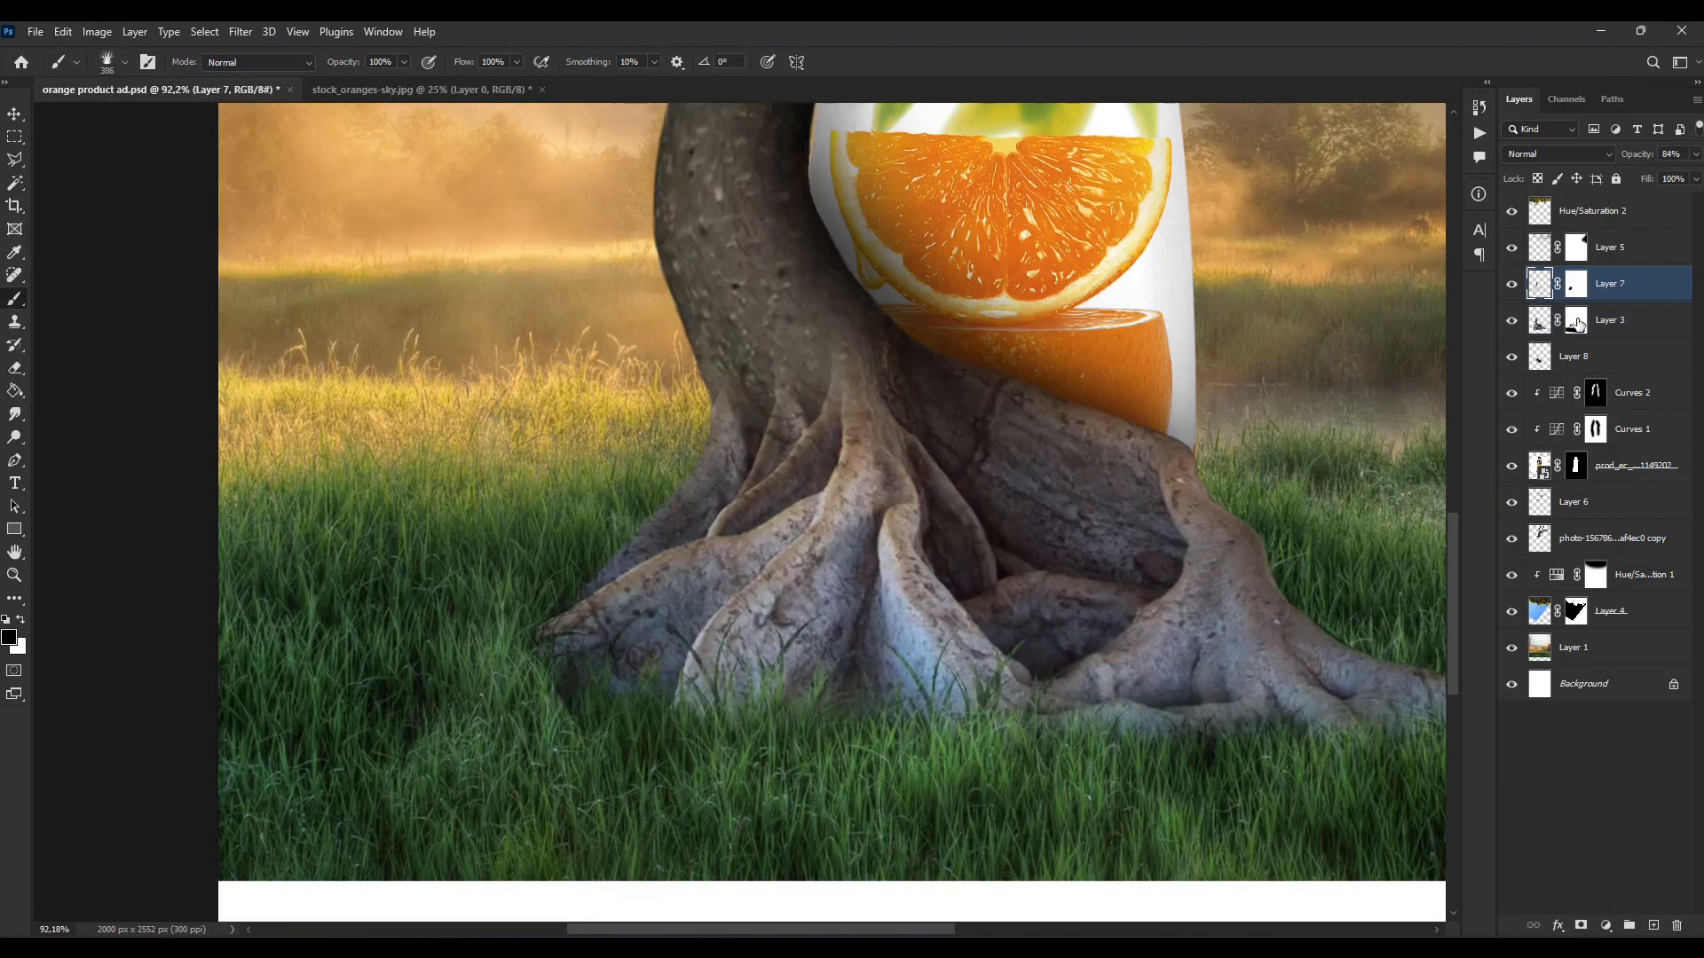
{"action": "right_click", "coordinate": [552, 690], "text": "alt"}
{"action": "left_click_drag", "start_coordinate": [513, 654], "coordinate": [581, 737]}
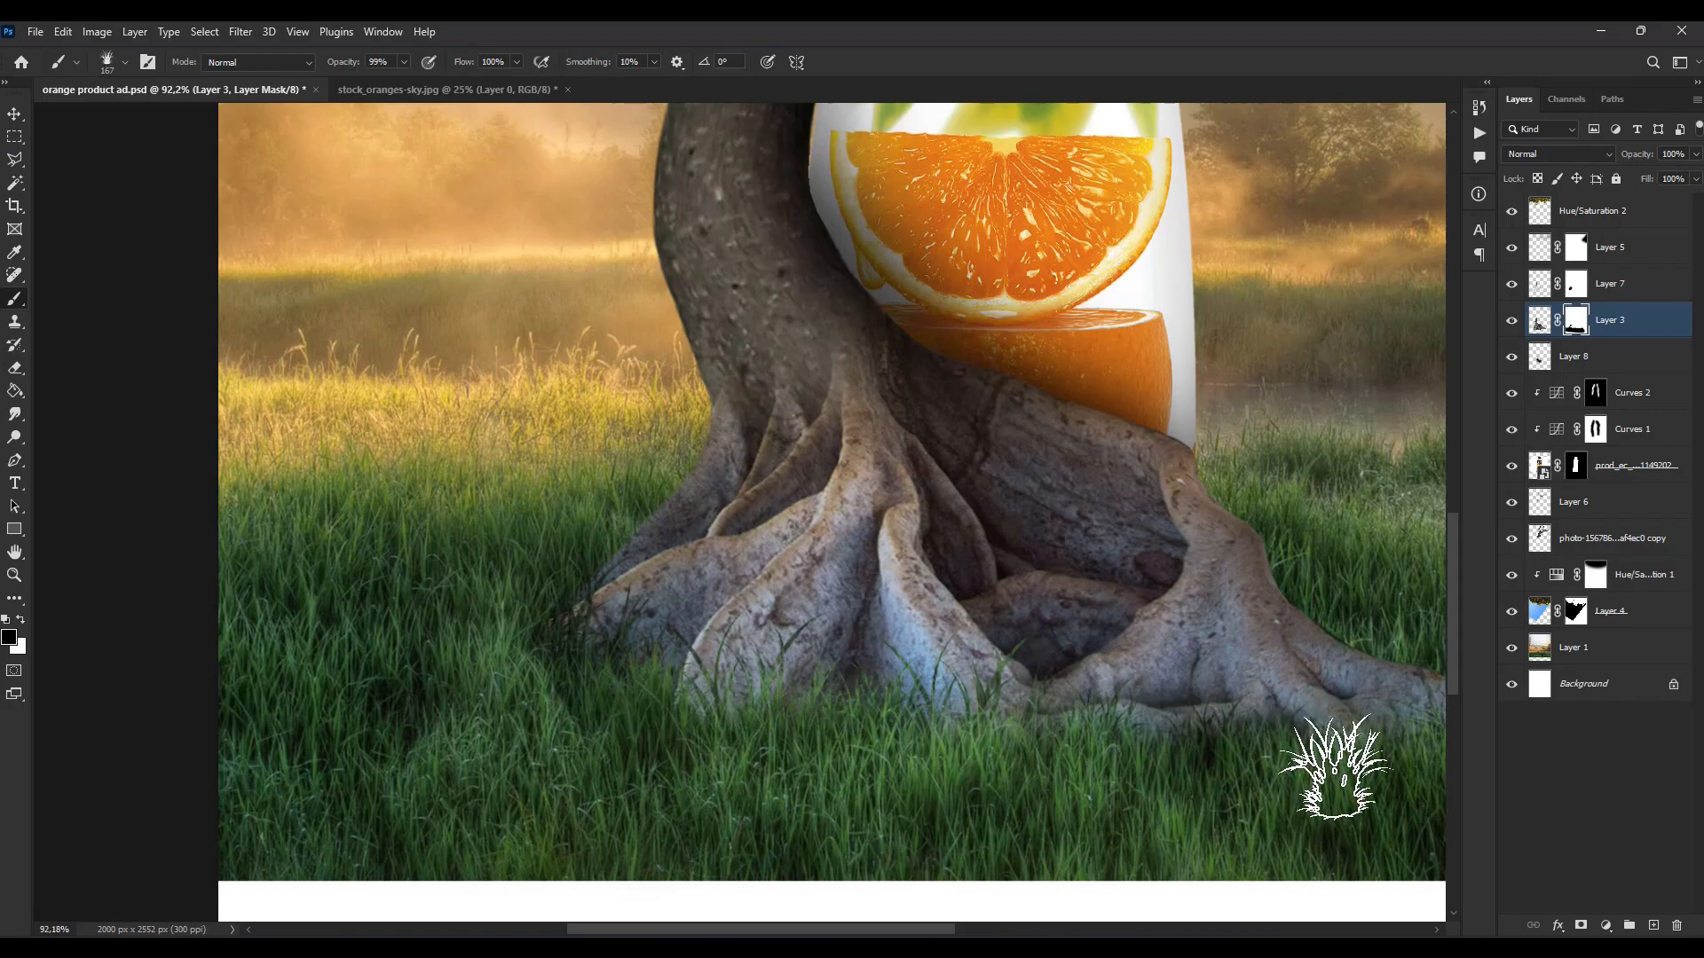
Step: Switch to another grass brush, reduced to 152 px, and mask the lower edge and right end of the roots
{"action": "scroll", "coordinate": [1308, 750], "scroll_direction": "down", "scroll_amount": 12}
{"action": "scroll", "coordinate": [1296, 741], "scroll_direction": "up", "scroll_amount": 7}
{"action": "left_click", "coordinate": [125, 62]}
{"action": "left_click", "coordinate": [121, 328]}
{"action": "left_click", "coordinate": [122, 290]}
{"action": "right_click", "coordinate": [785, 514], "text": "alt"}
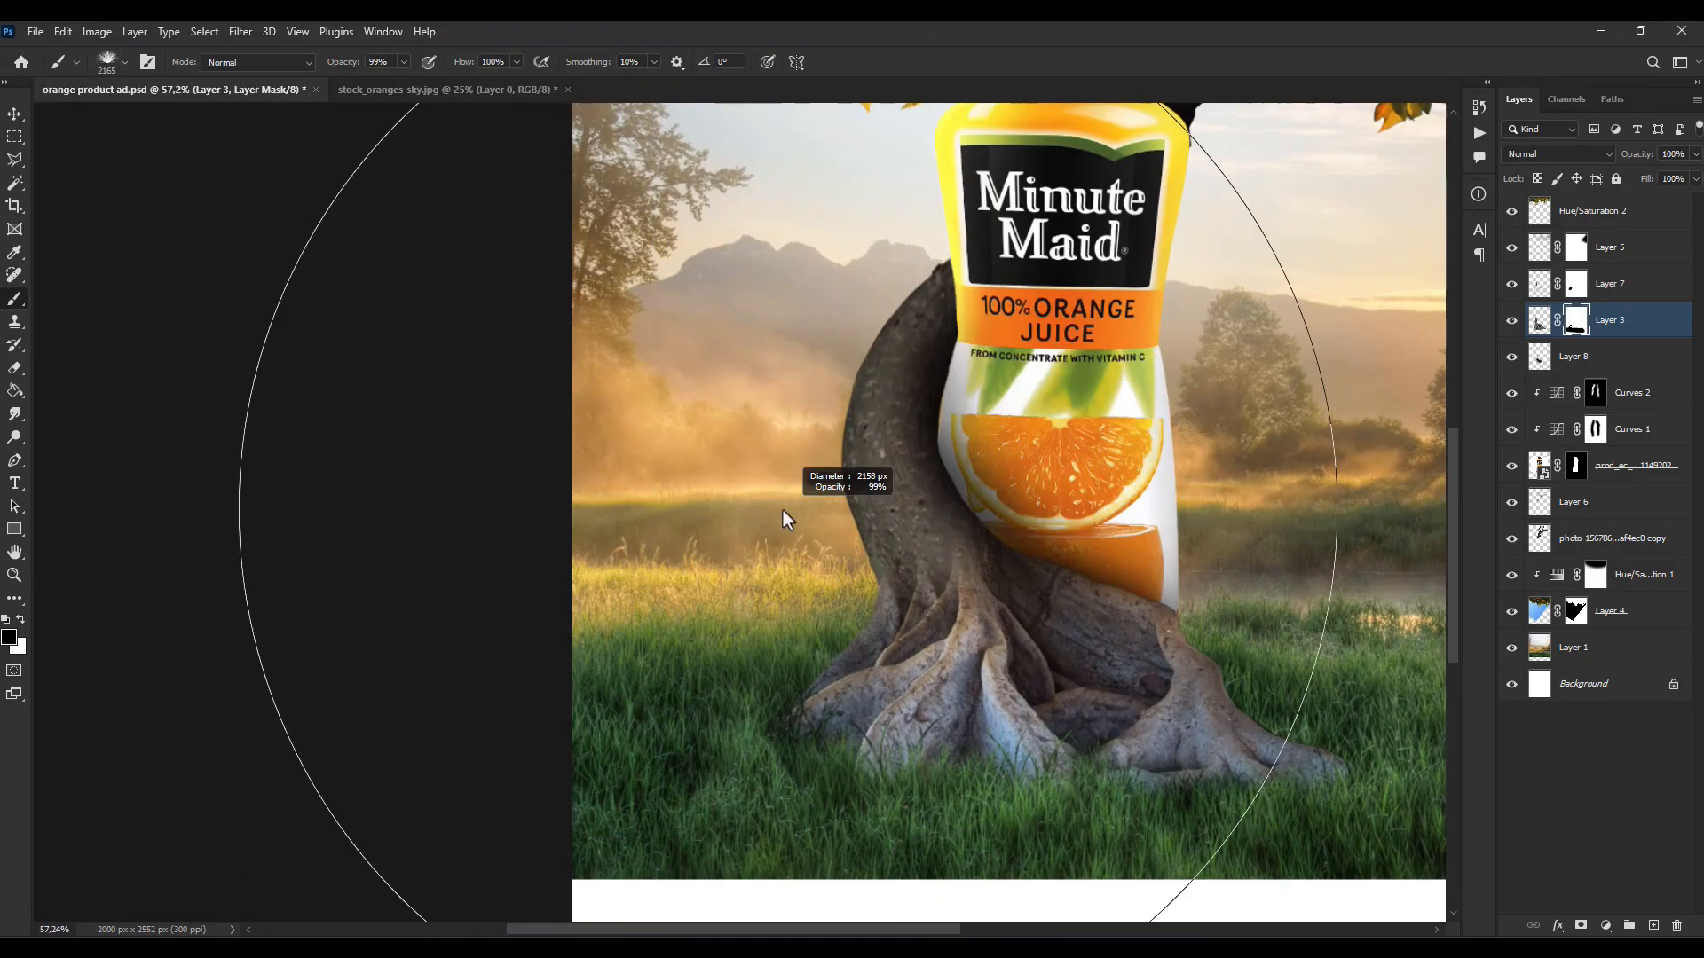
{"action": "left_click", "coordinate": [770, 730]}
{"action": "mouse_move", "coordinate": [1308, 777]}
{"action": "left_mouse_down"}
{"action": "mouse_move", "coordinate": [1158, 779]}
{"action": "mouse_move", "coordinate": [1002, 750]}
{"action": "left_mouse_up"}
{"action": "right_click", "coordinate": [969, 768], "text": "alt"}
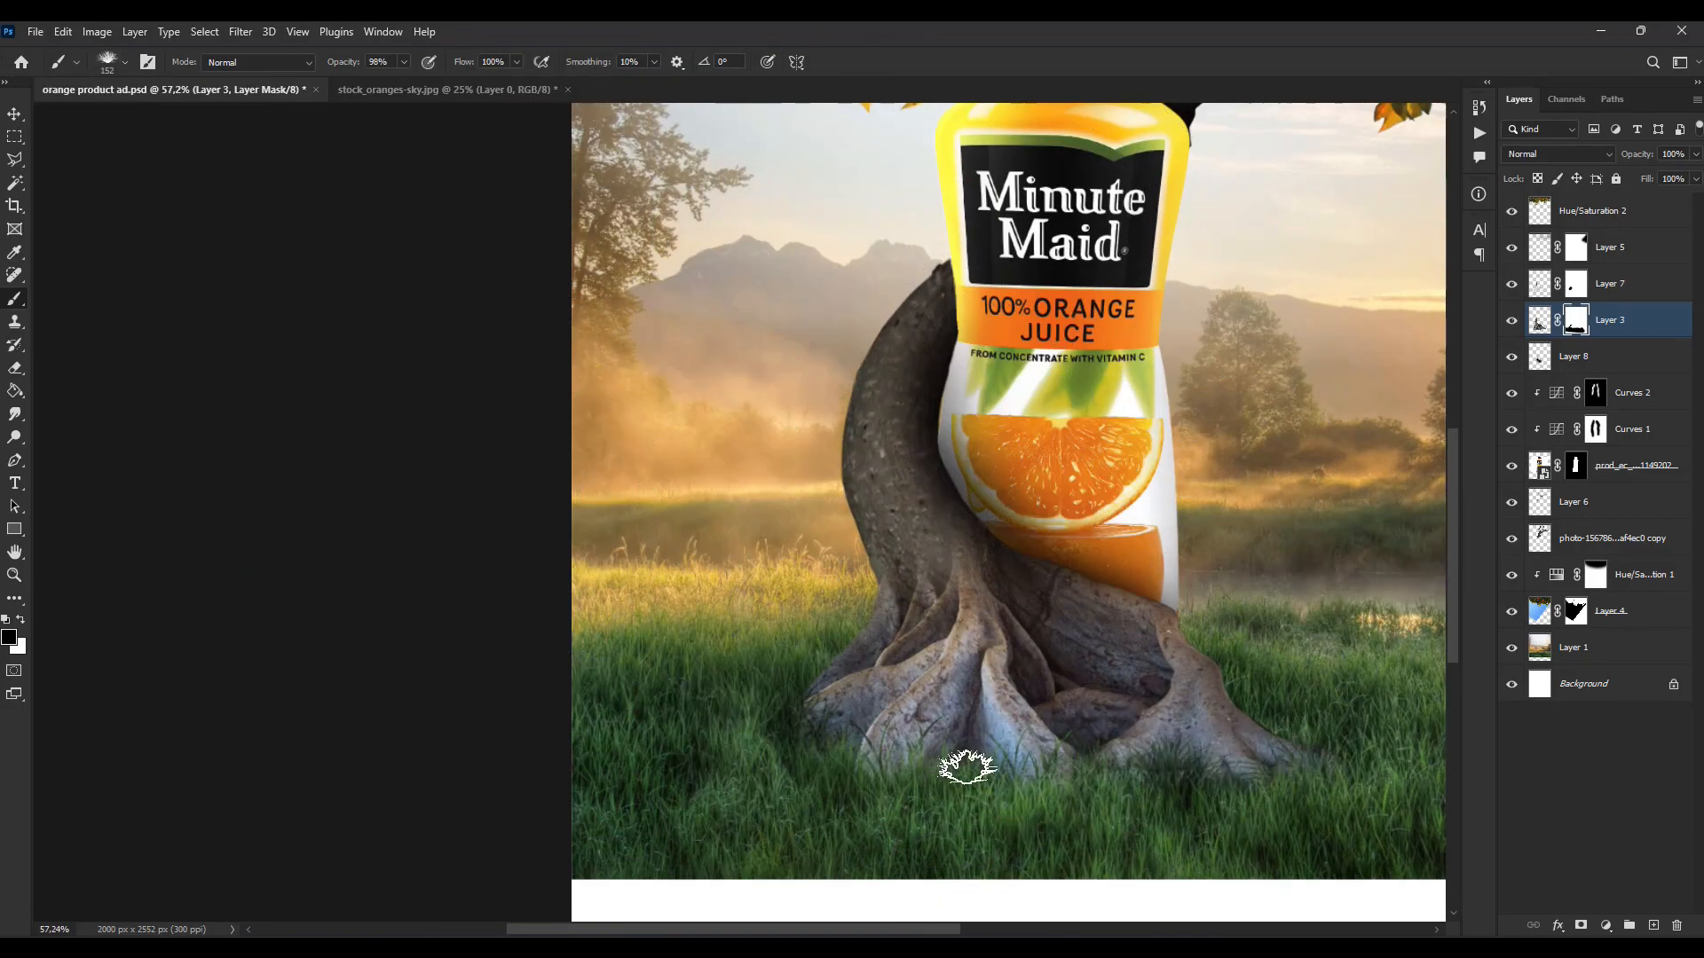
Step: Vary the grass brush shapes and sizes while masking more grass blades into the left and front roots
{"action": "scroll", "coordinate": [982, 779], "scroll_direction": "up", "scroll_amount": 7}
{"action": "left_click", "coordinate": [125, 62]}
{"action": "left_click", "coordinate": [121, 334]}
{"action": "left_click", "coordinate": [150, 283]}
{"action": "right_click", "coordinate": [494, 384], "text": "alt"}
{"action": "left_click", "coordinate": [124, 62]}
{"action": "left_click", "coordinate": [121, 321]}
{"action": "scroll", "coordinate": [494, 385], "scroll_direction": "down", "scroll_amount": 1}
{"action": "right_click", "coordinate": [777, 444], "text": "alt"}
Step: Finish the grass blending around the roots' base with a taller grass brush at 313 px
{"action": "left_click", "coordinate": [124, 62]}
{"action": "double_click", "coordinate": [122, 321]}
{"action": "right_click", "coordinate": [806, 470], "text": "alt"}
{"action": "left_click", "coordinate": [124, 62]}
{"action": "double_click", "coordinate": [122, 290]}
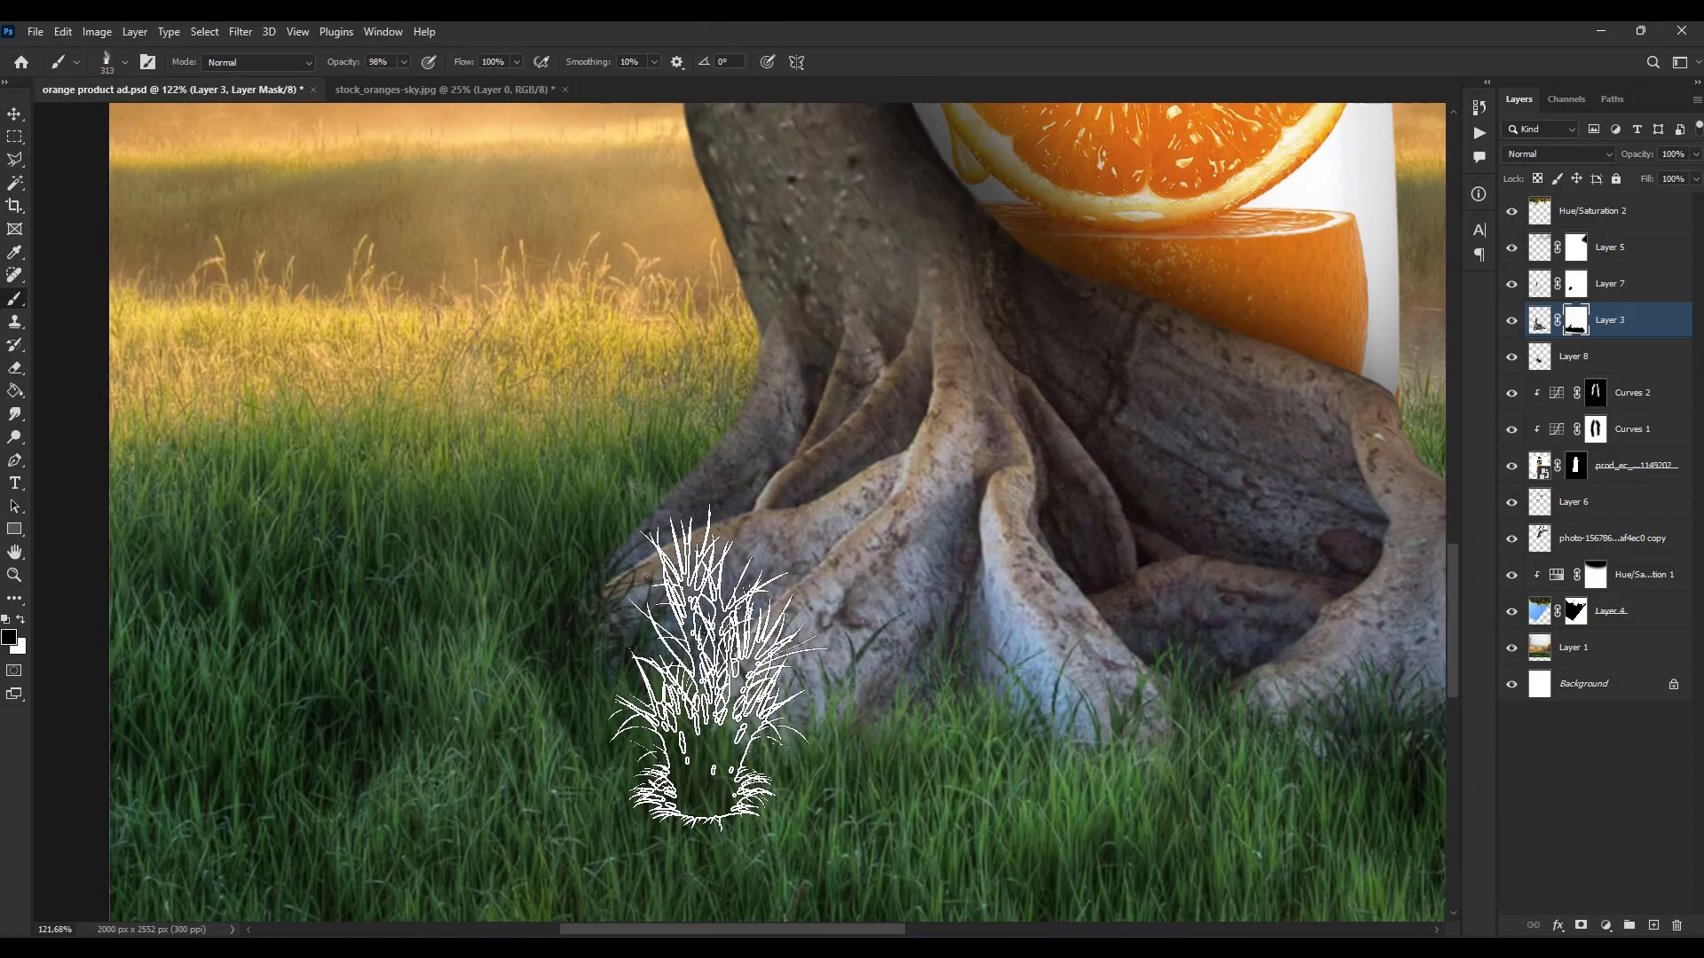
{"action": "scroll", "coordinate": [1269, 684], "scroll_direction": "down", "scroll_amount": 8}
{"action": "scroll", "coordinate": [1348, 674], "scroll_direction": "up", "scroll_amount": 4}
{"action": "scroll", "coordinate": [1349, 661], "scroll_direction": "down", "scroll_amount": 5}
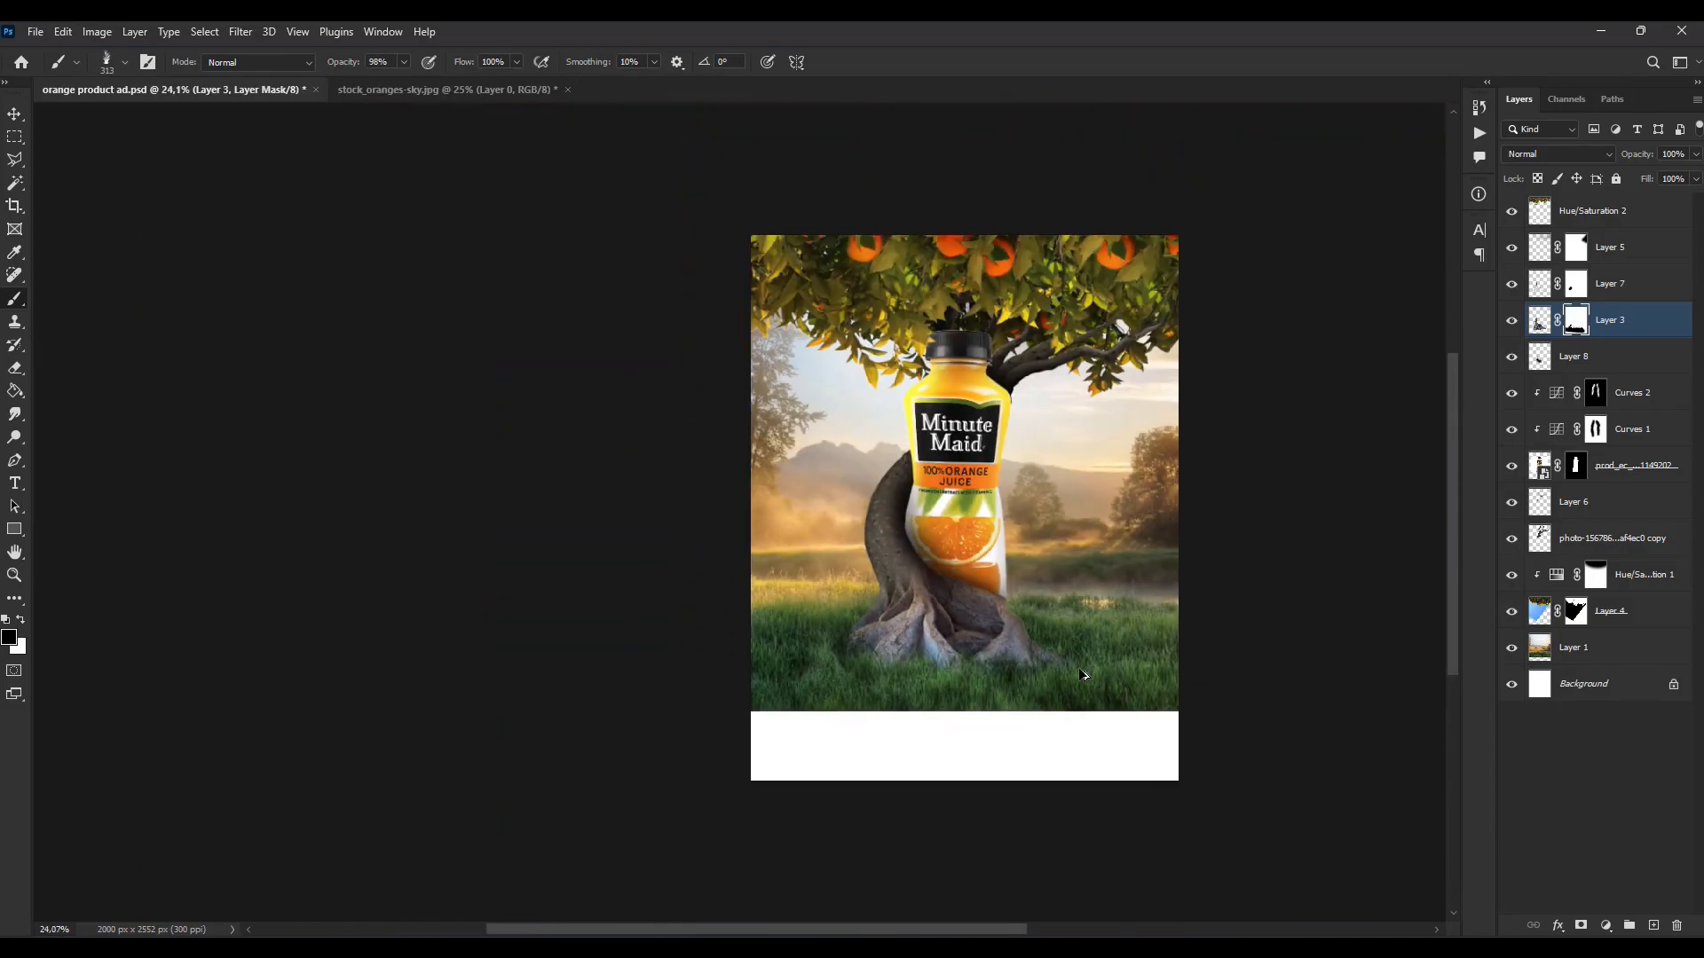
{"action": "scroll", "coordinate": [1083, 671], "scroll_direction": "up", "scroll_amount": 4}
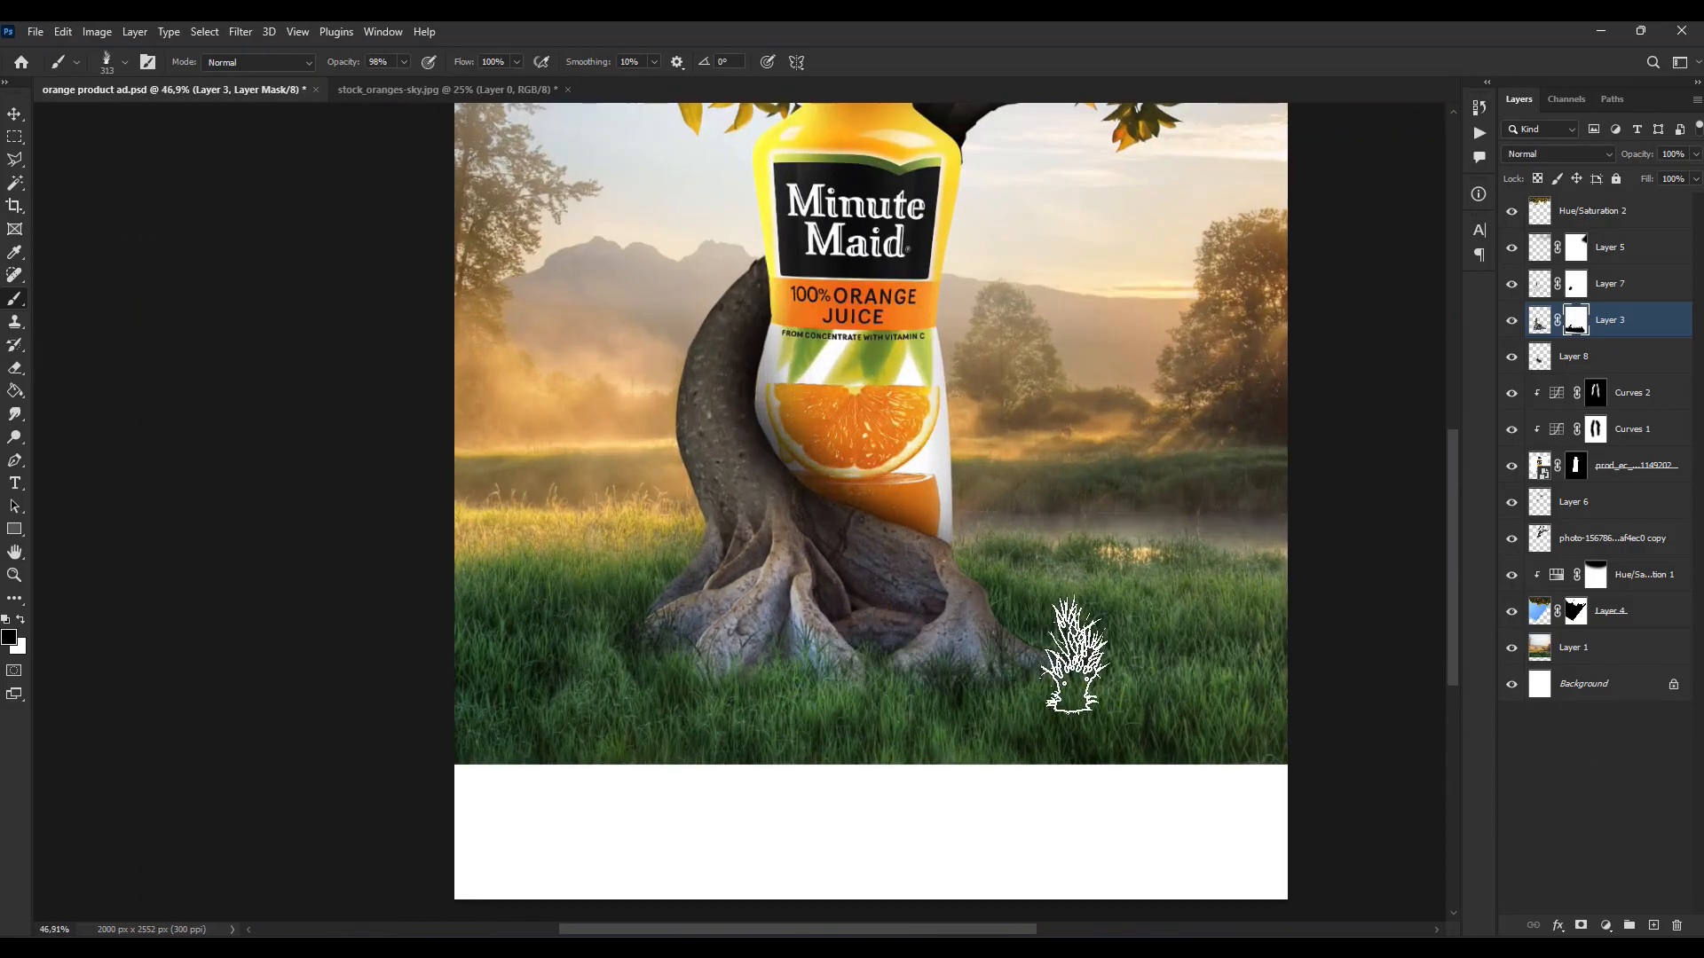
{"action": "scroll", "coordinate": [1076, 661], "scroll_direction": "down", "scroll_amount": 3}
{"action": "scroll", "coordinate": [1097, 633], "scroll_direction": "up", "scroll_amount": 2}
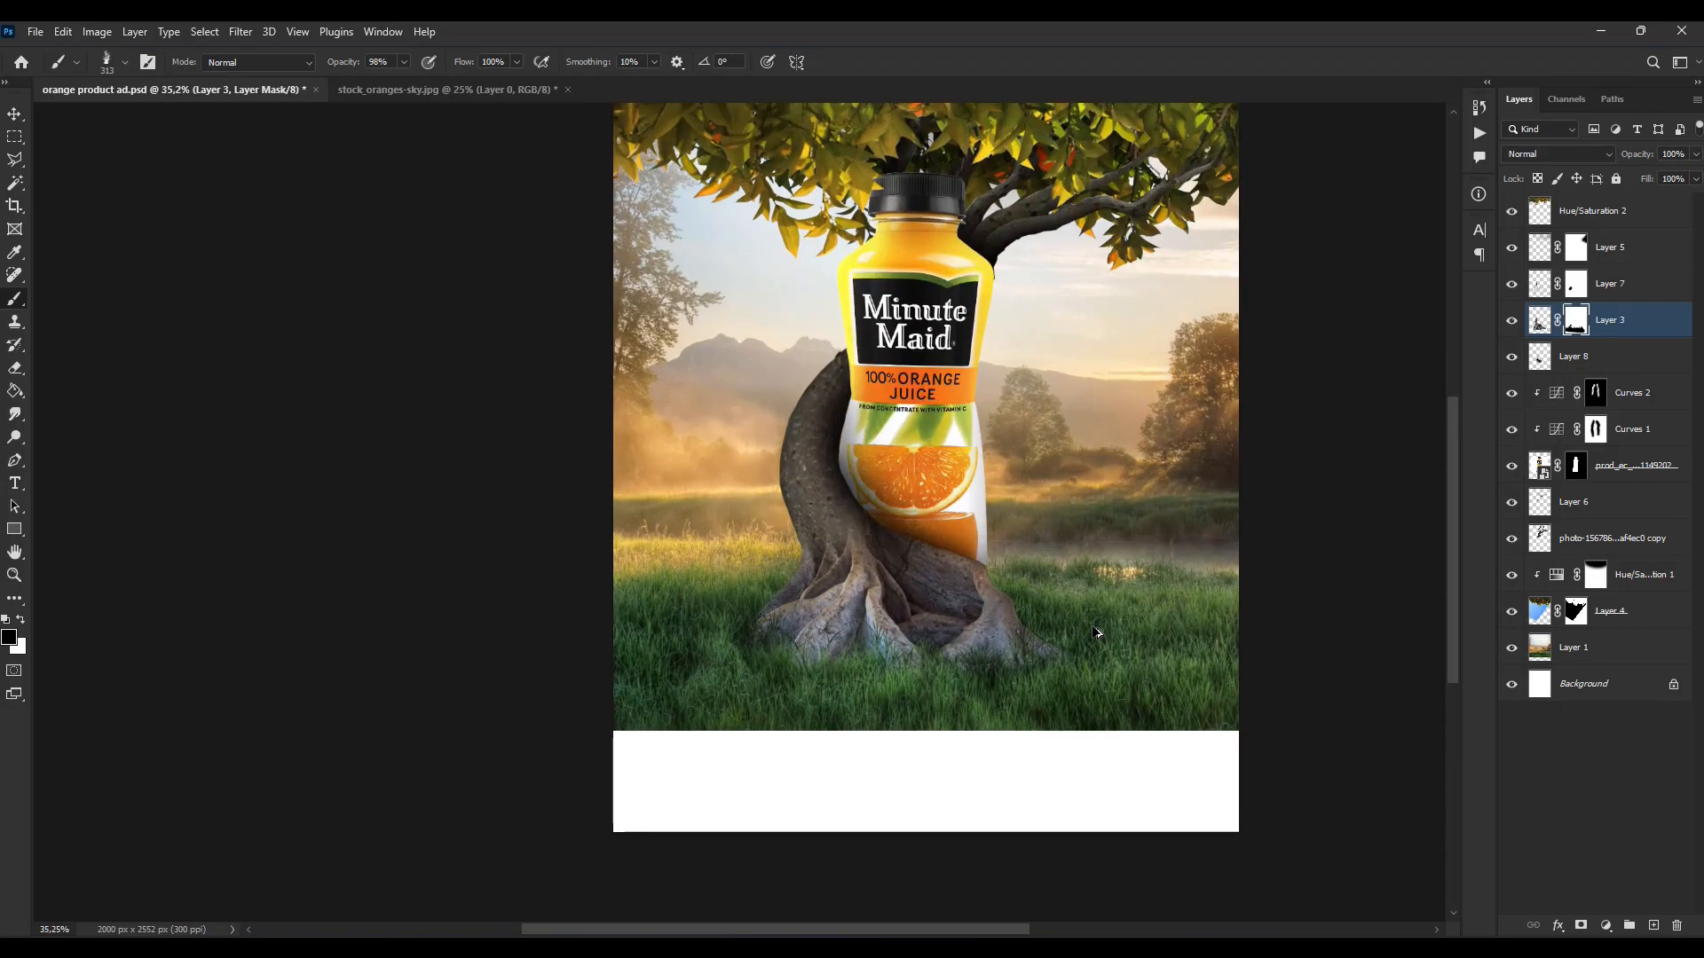
Step: Create a new layer above the roots' layer and paint a black strip under them with a soft 313 px brush
{"action": "left_click", "coordinate": [1561, 357]}
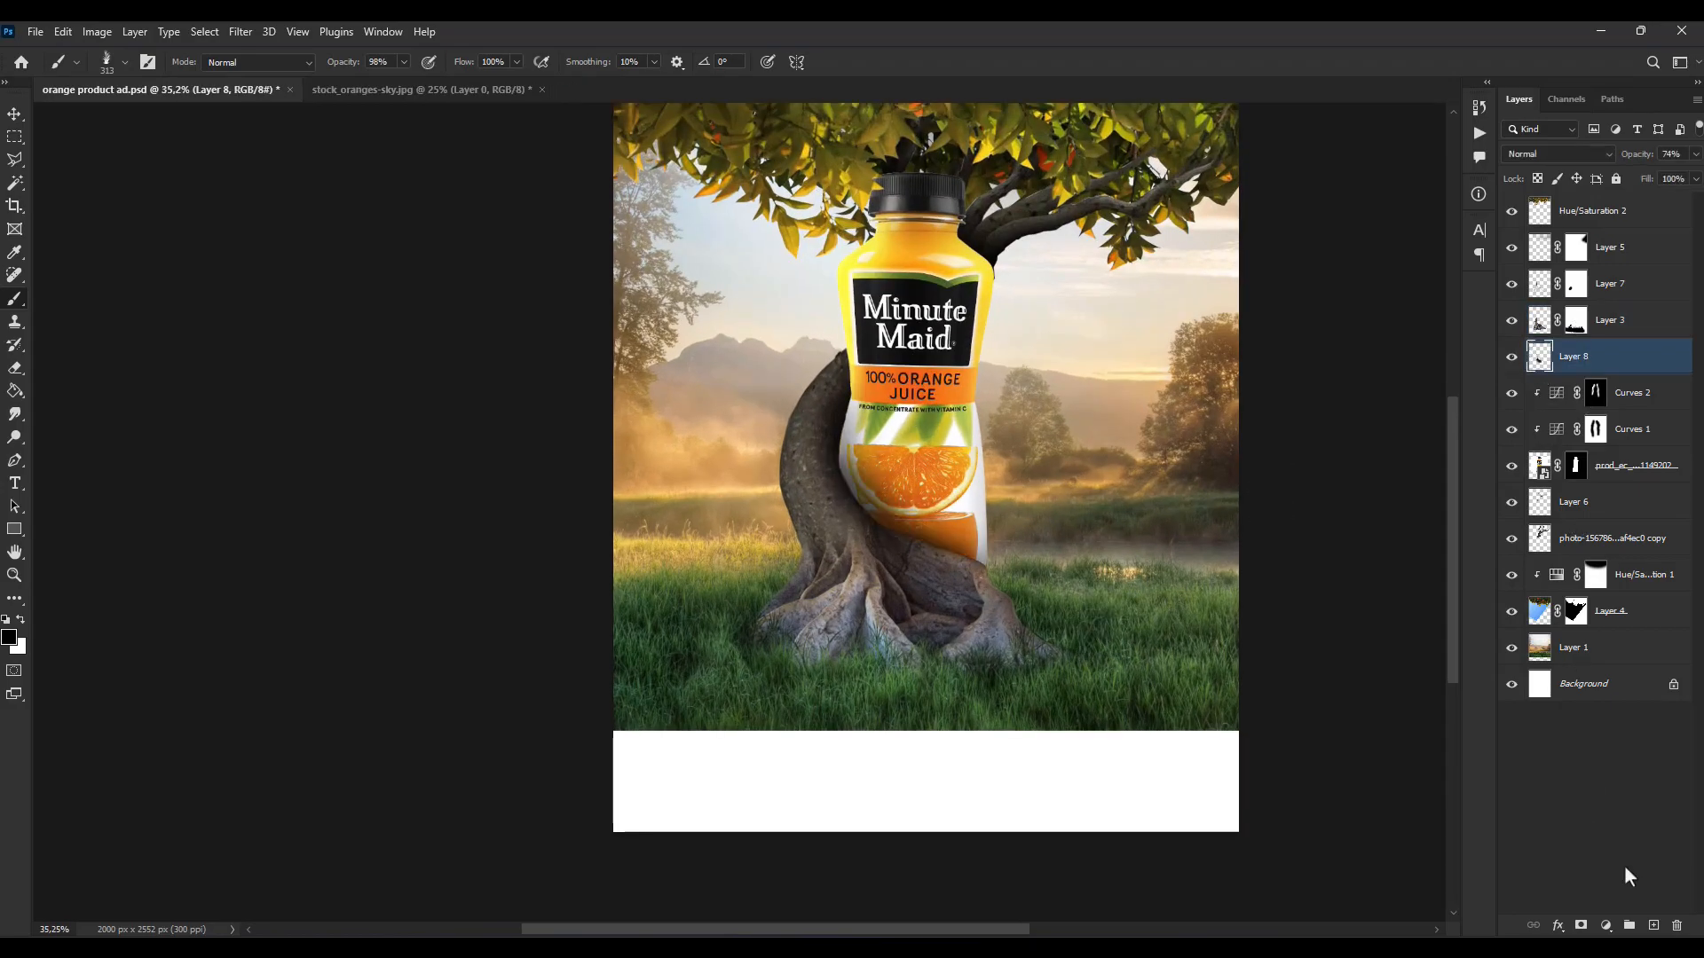
{"action": "left_click", "coordinate": [1653, 925]}
{"action": "left_click", "coordinate": [124, 63]}
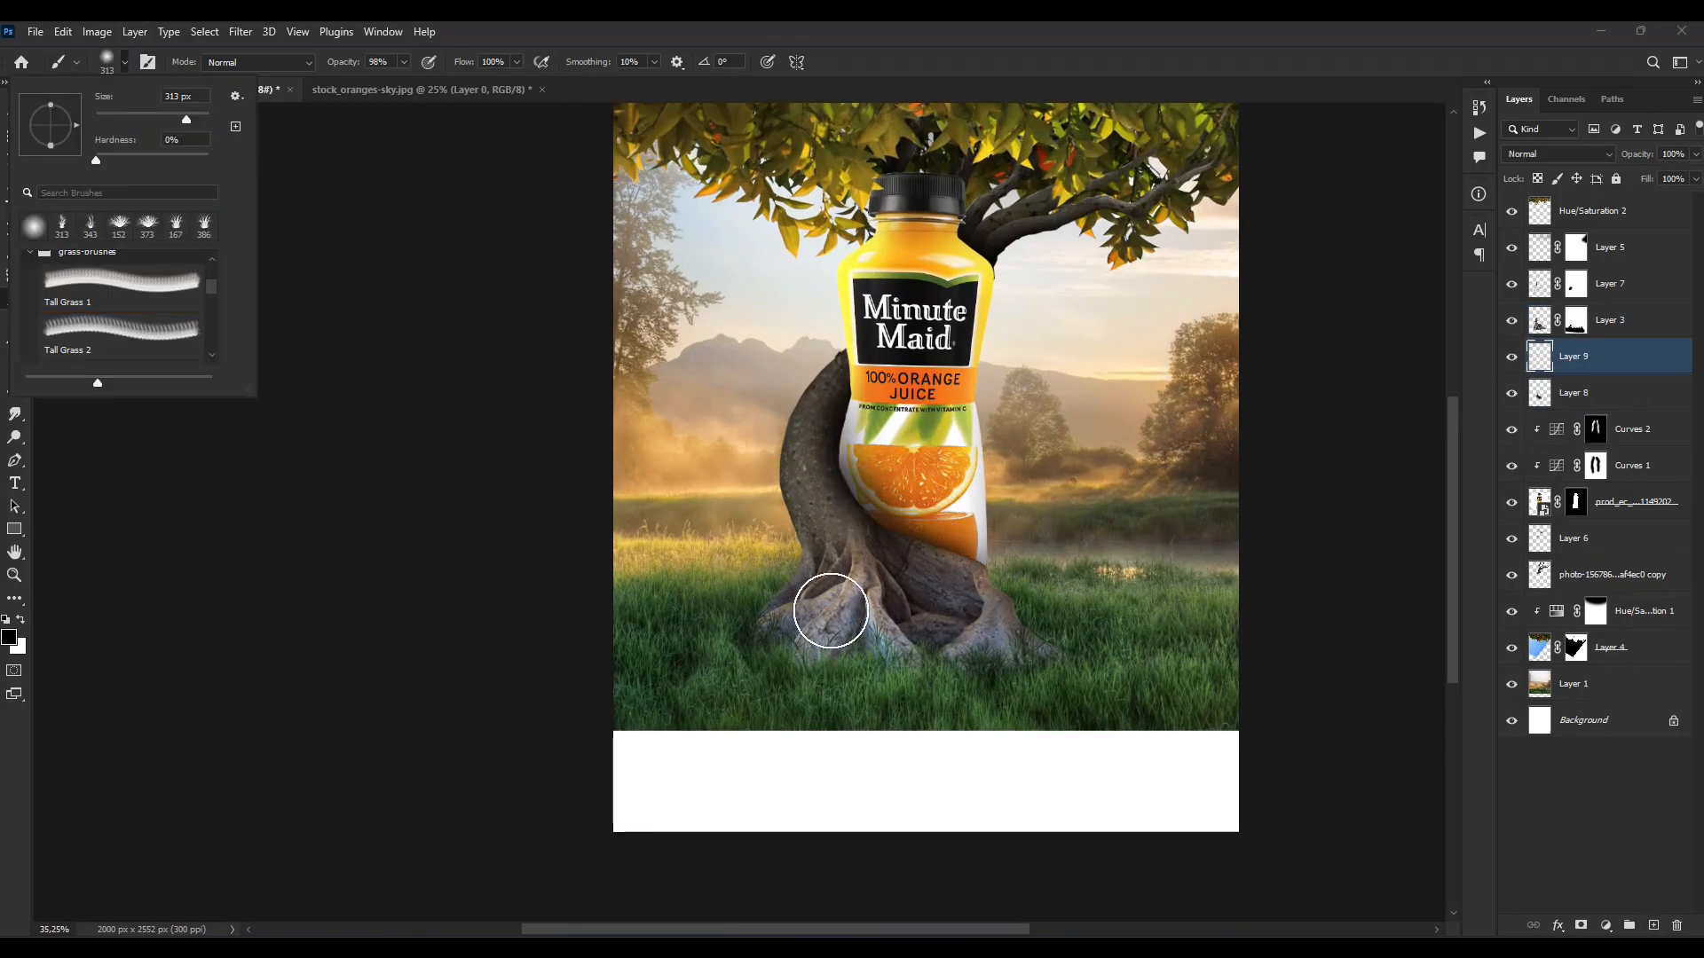
{"action": "left_click_drag", "start_coordinate": [781, 658], "coordinate": [867, 669]}
{"action": "key", "text": "ctrl+z"}
{"action": "scroll", "coordinate": [1081, 634], "scroll_direction": "up", "scroll_amount": 2}
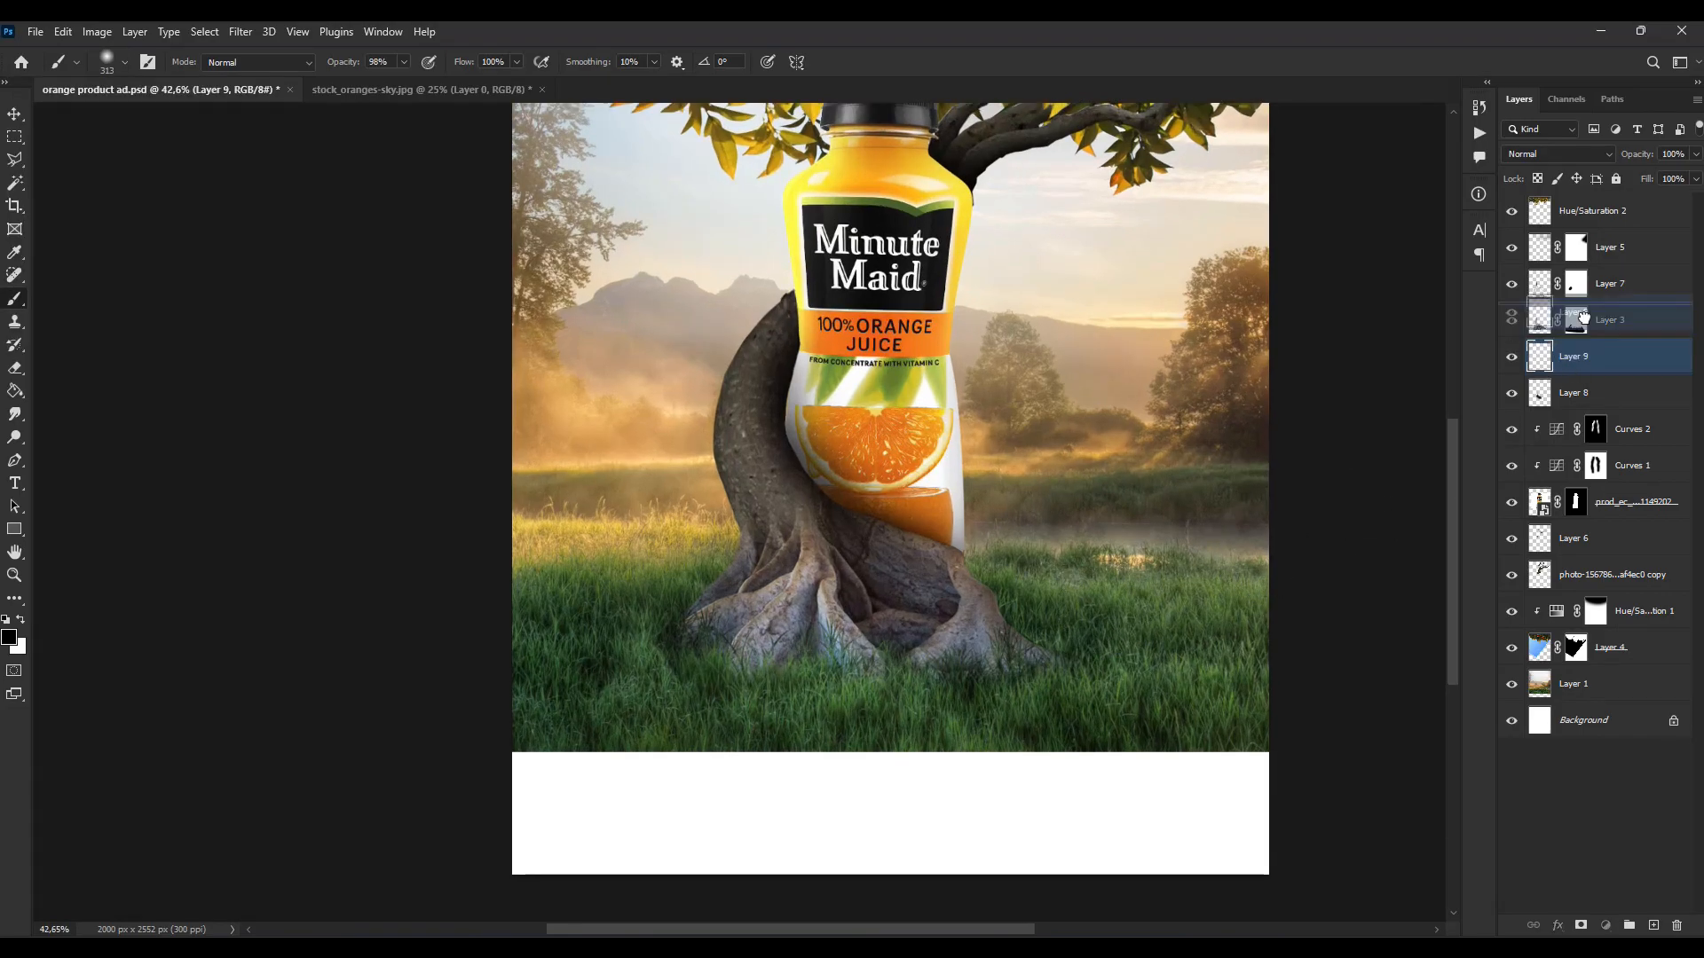
{"action": "left_click_drag", "start_coordinate": [1583, 317], "coordinate": [1583, 374]}
{"action": "left_click_drag", "start_coordinate": [1021, 678], "coordinate": [667, 658]}
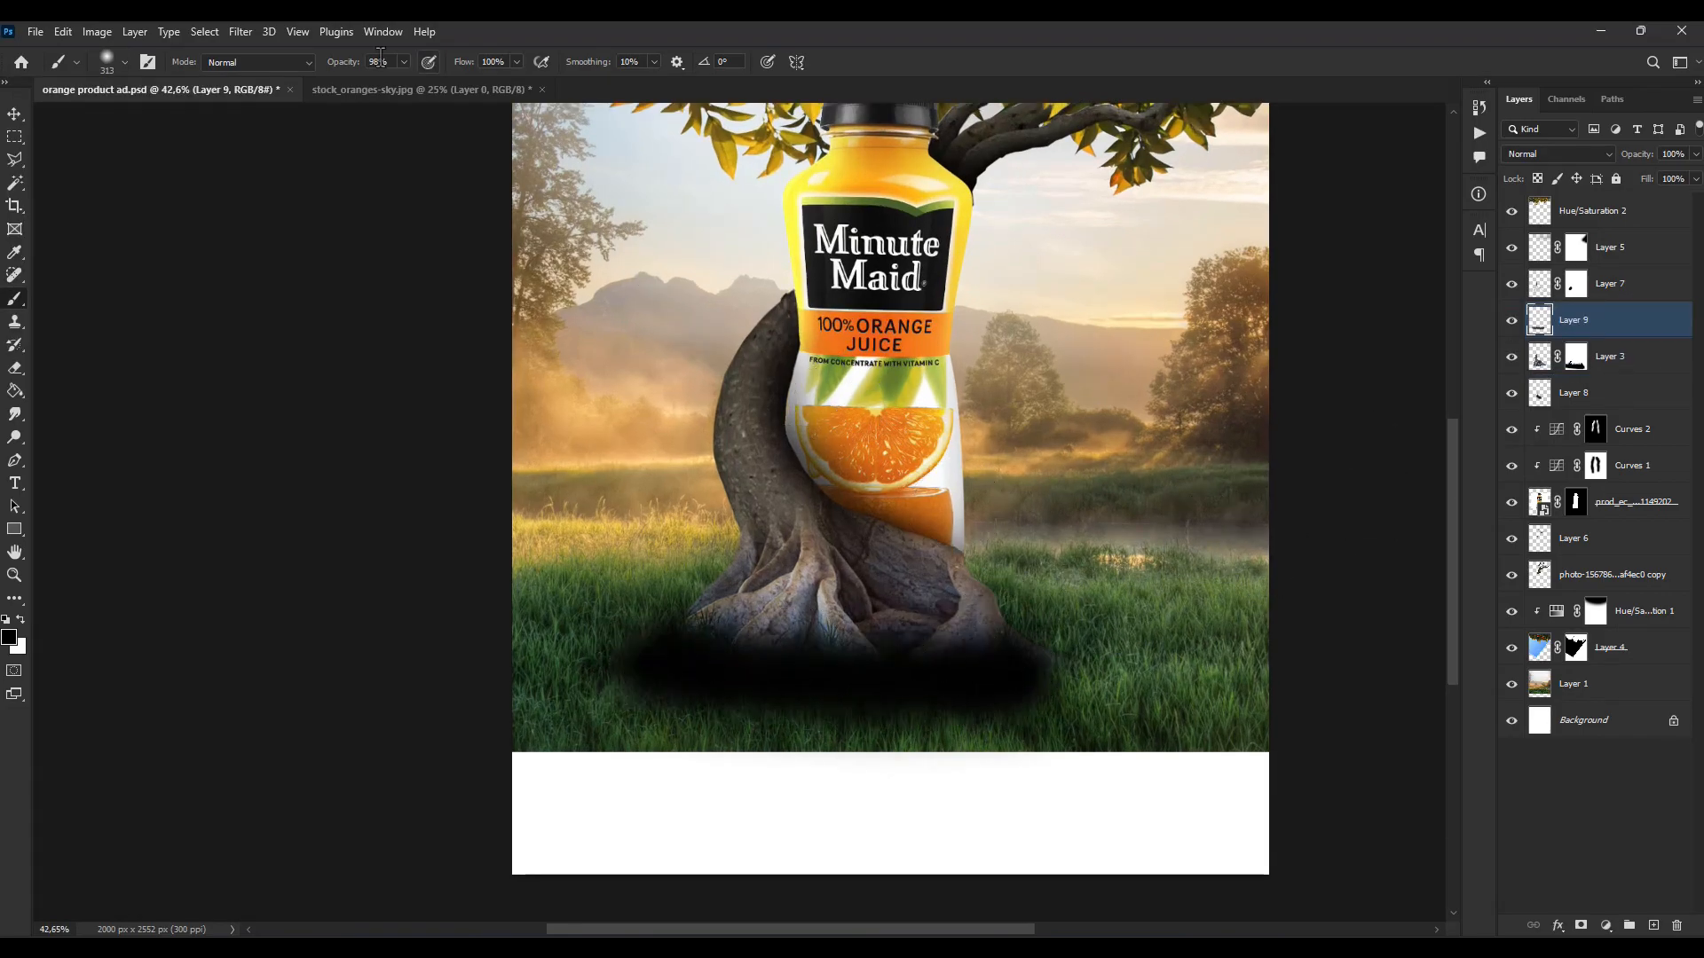
Step: Apply a 101.4-pixel Gaussian Blur to the black strip and place its layer beneath the roots' layer
{"action": "left_click", "coordinate": [241, 32]}
{"action": "mouse_move", "coordinate": [274, 258]}
{"action": "left_click", "coordinate": [514, 310]}
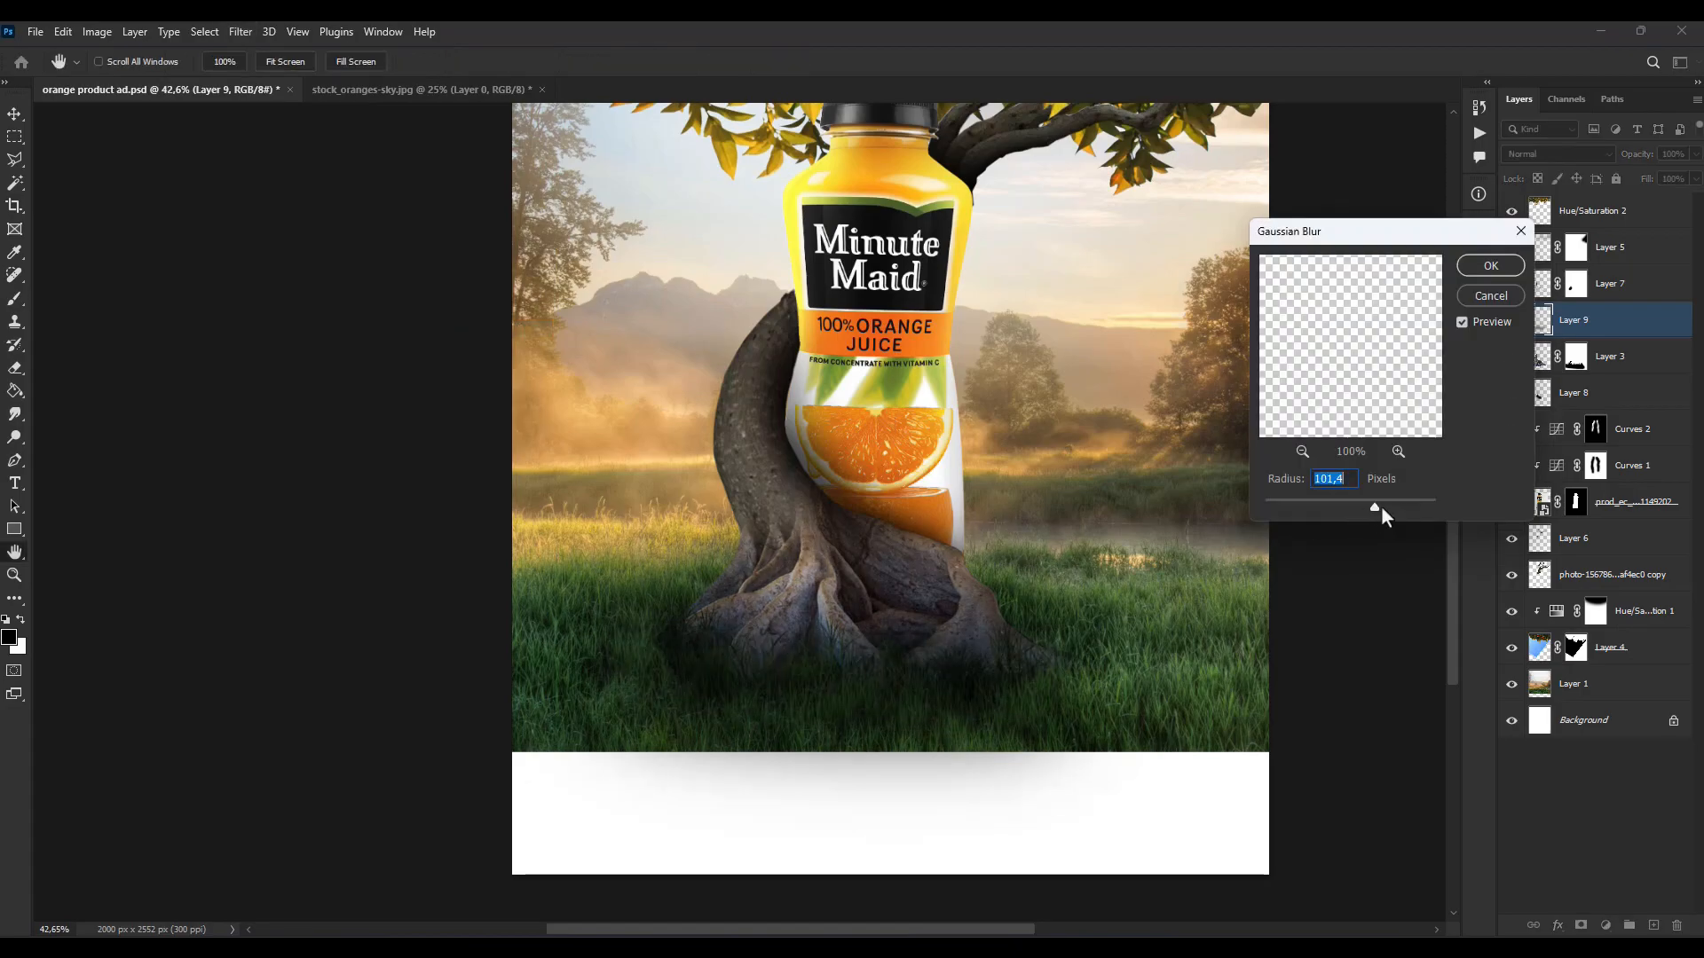
{"action": "key", "text": "Return"}
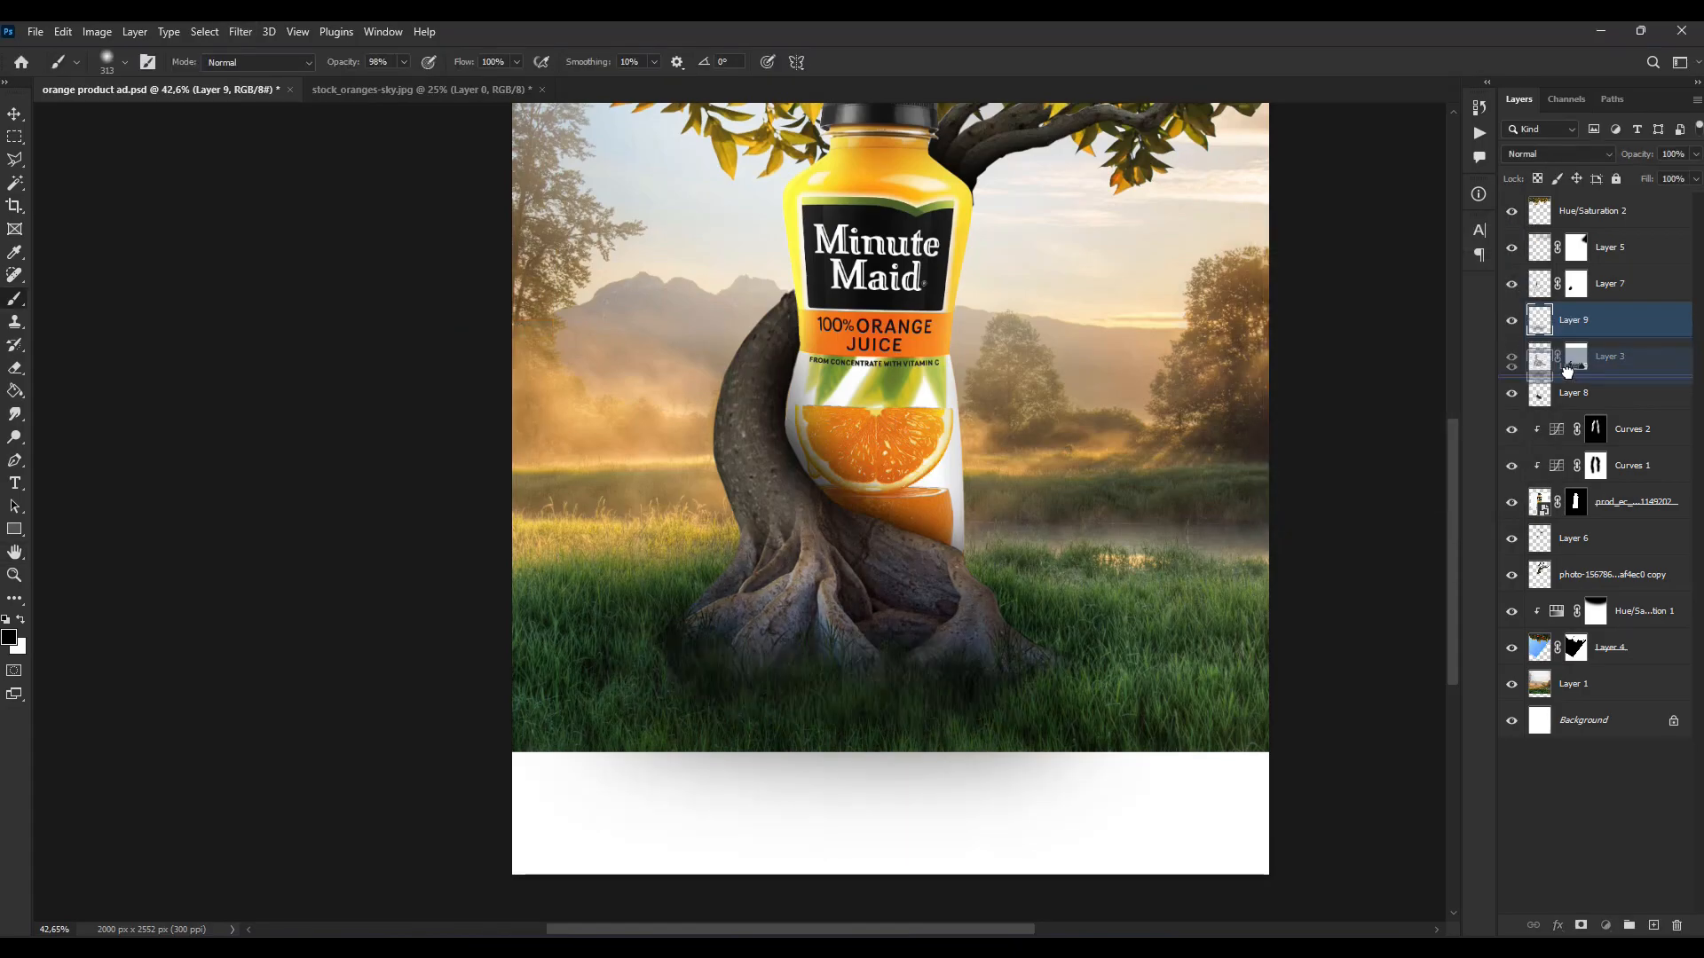
{"action": "left_click_drag", "start_coordinate": [1567, 371], "coordinate": [1567, 310]}
Step: Transform the ground shadow to about 145% width and 50% height, and reduce its opacity to 40%
{"action": "scroll", "coordinate": [1045, 529], "scroll_direction": "down", "scroll_amount": 4}
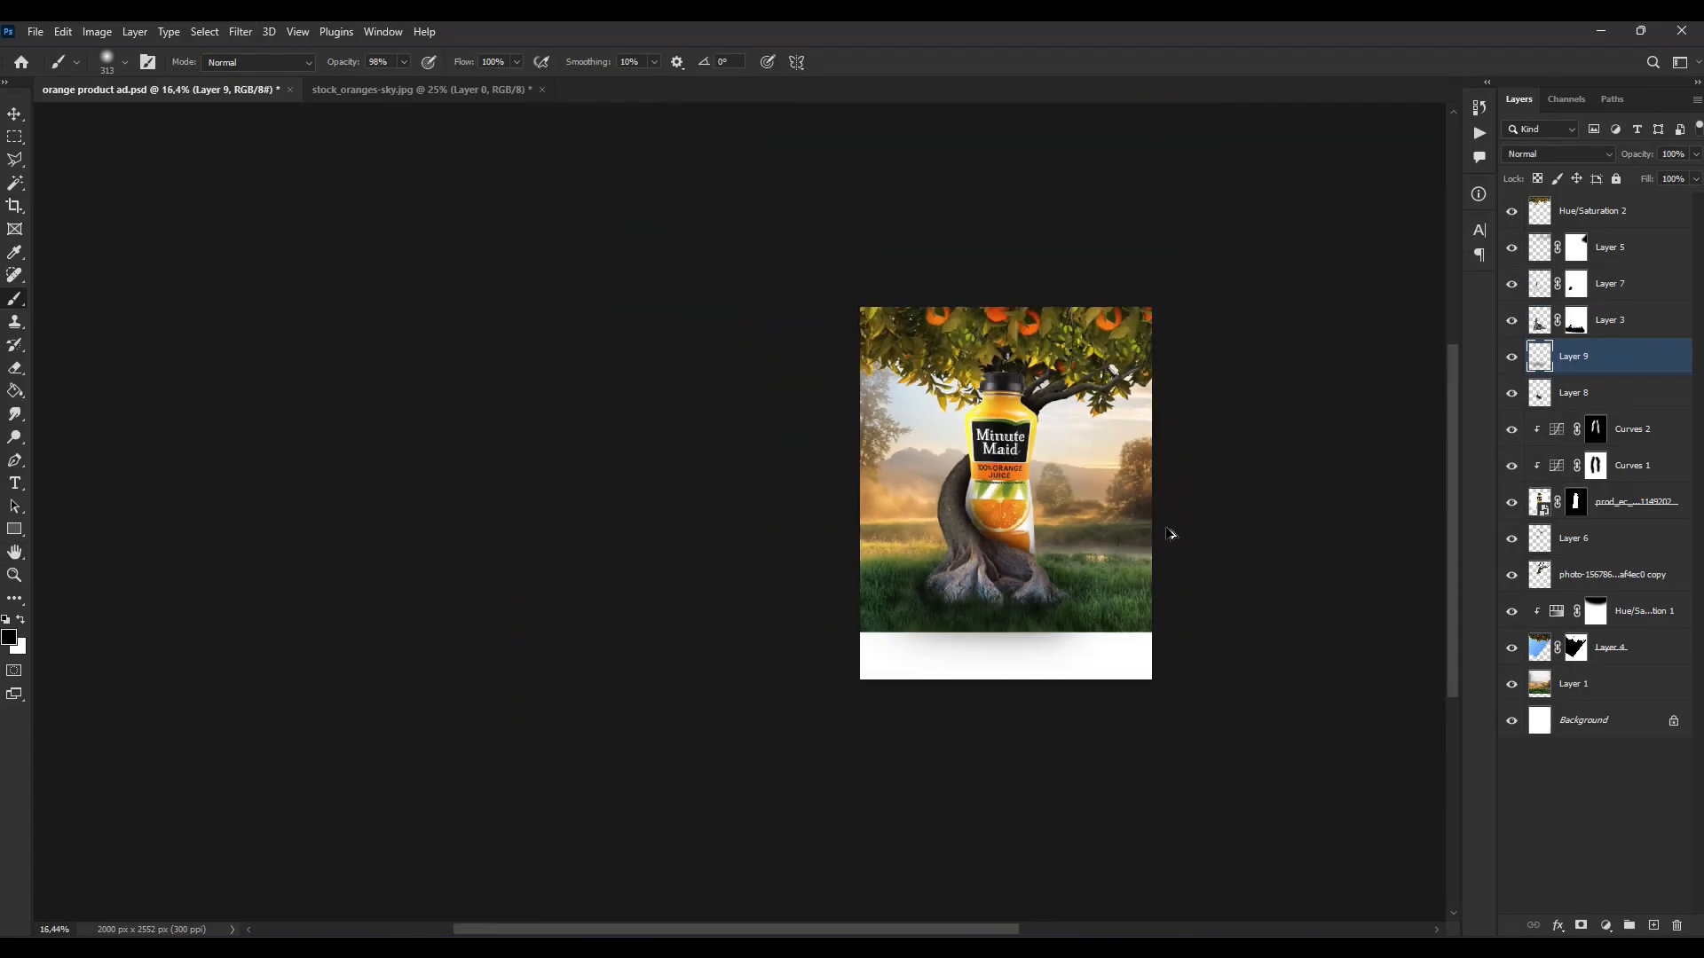
{"action": "key", "text": "ctrl+t"}
{"action": "left_click_drag", "start_coordinate": [990, 531], "coordinate": [1012, 565]}
{"action": "left_click_drag", "start_coordinate": [1119, 601], "coordinate": [1180, 601]}
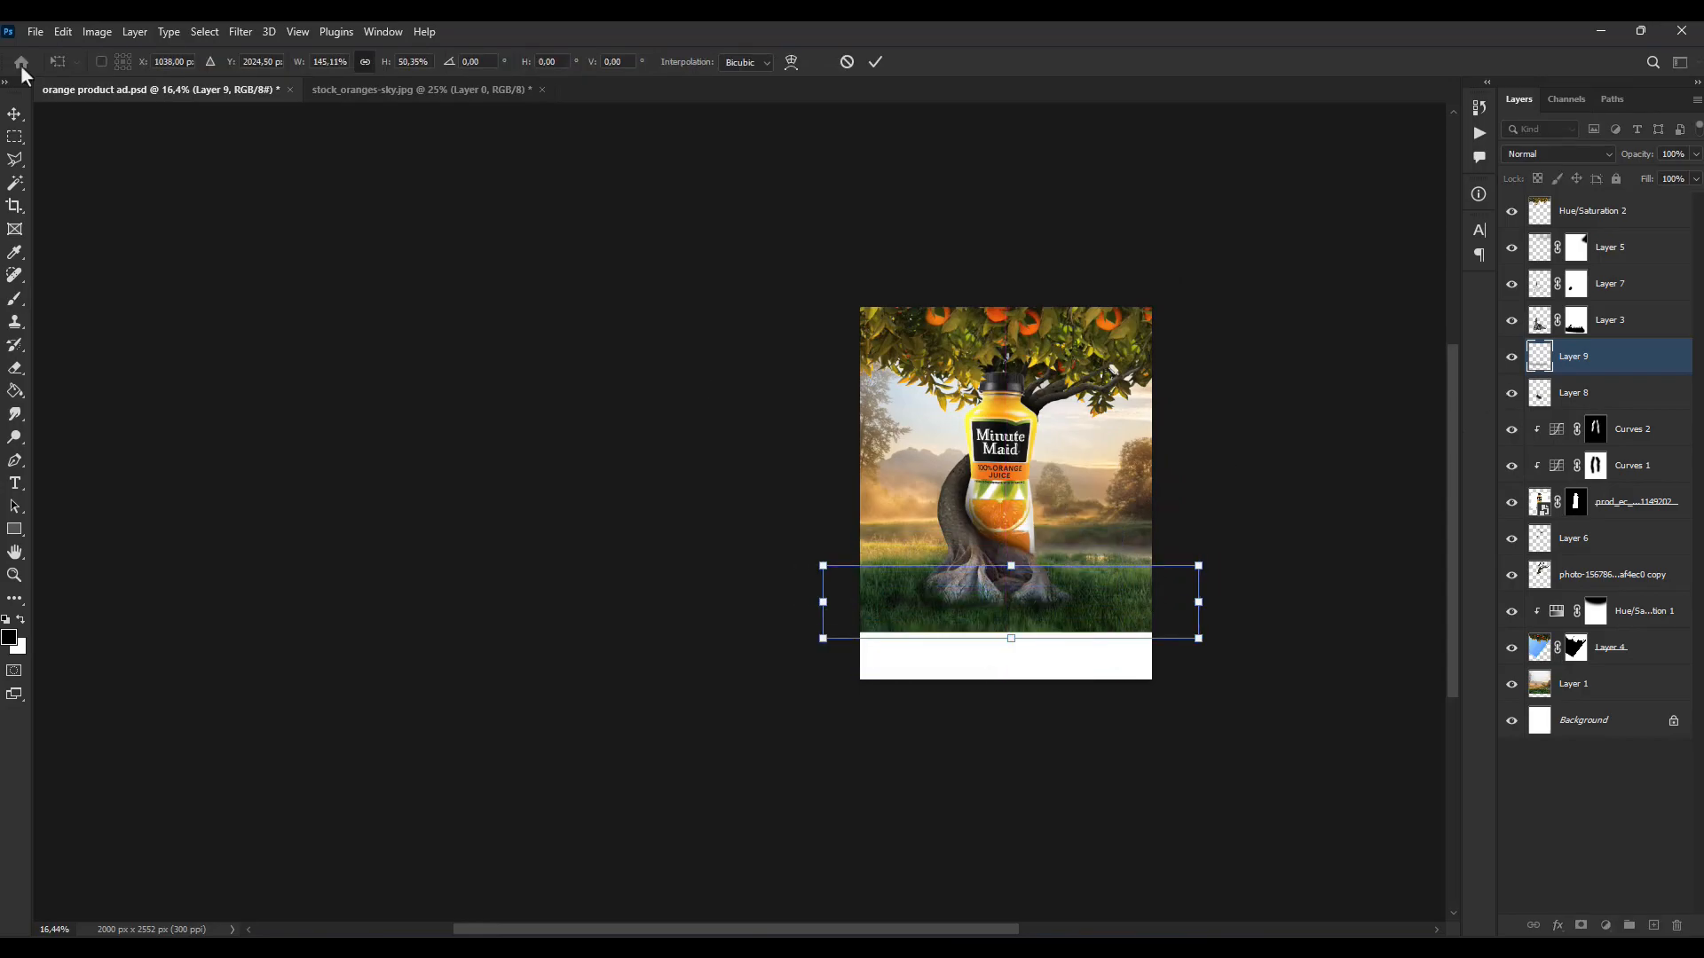
{"action": "key", "text": "Return"}
{"action": "scroll", "coordinate": [1058, 602], "scroll_direction": "up", "scroll_amount": 5}
{"action": "left_click_drag", "start_coordinate": [1644, 182], "coordinate": [1642, 178]}
{"action": "scroll", "coordinate": [347, 417], "scroll_direction": "down", "scroll_amount": 5}
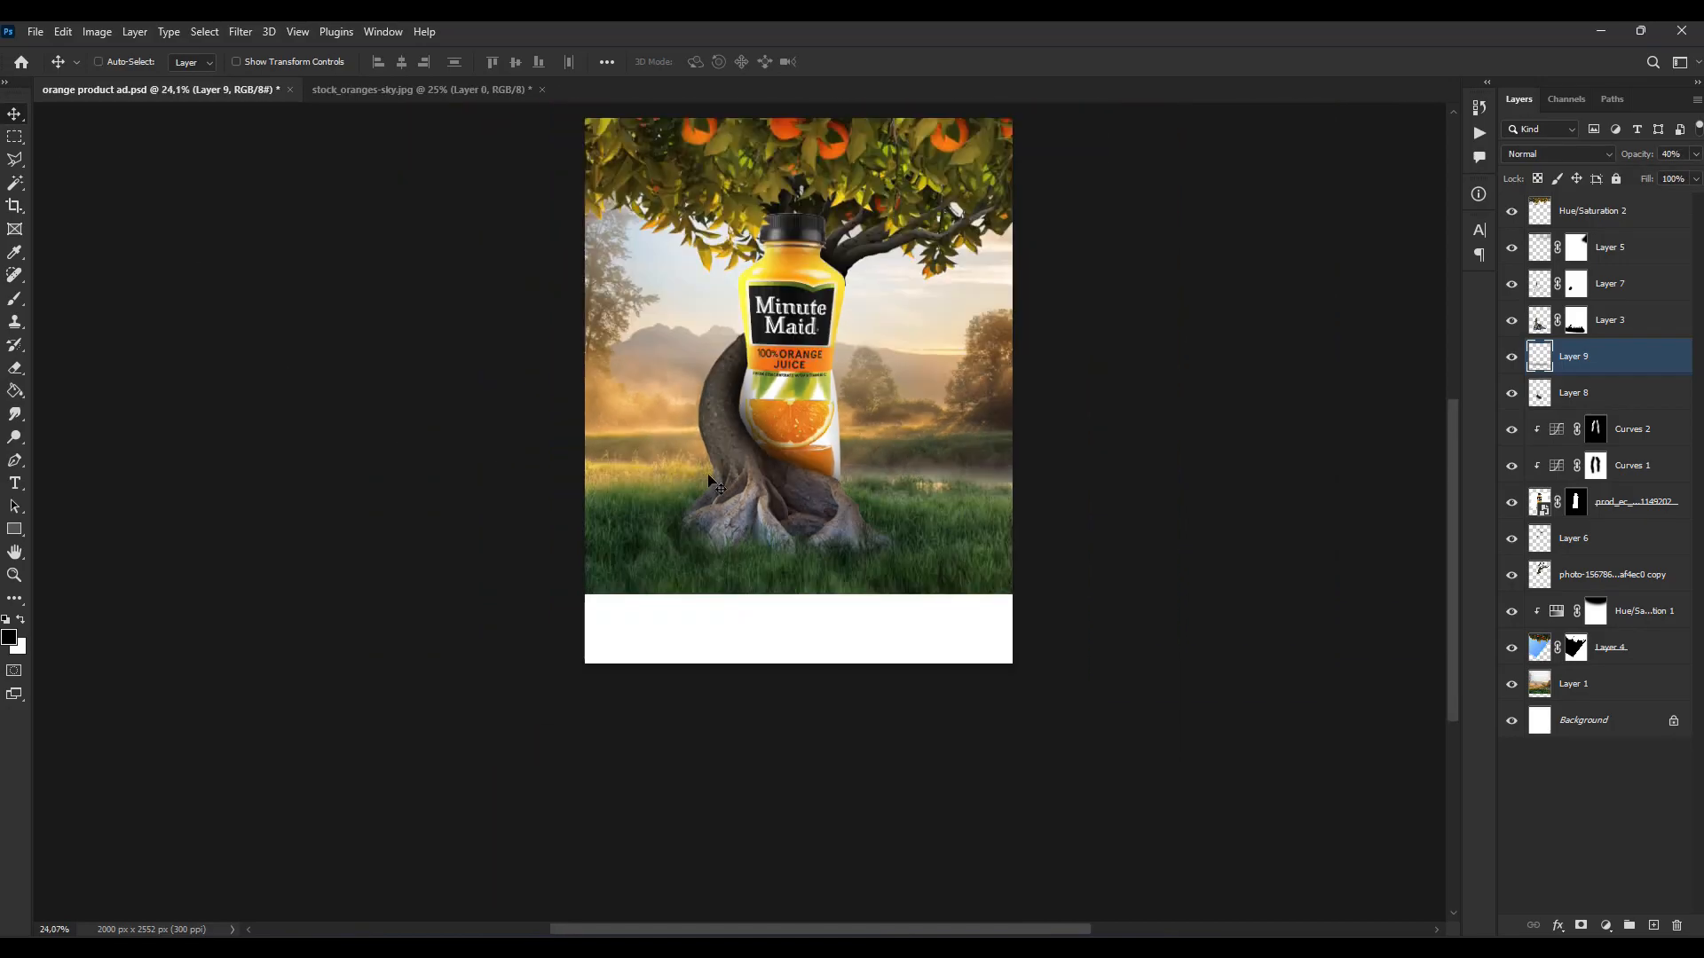
Step: Place the transparent grass image into the composition and bring its layer to the top of the stack
{"action": "scroll", "coordinate": [865, 589], "scroll_direction": "up", "scroll_amount": 3}
{"action": "scroll", "coordinate": [865, 589], "scroll_direction": "up", "scroll_amount": 1}
{"action": "scroll", "coordinate": [917, 561], "scroll_direction": "up", "scroll_amount": 1}
{"action": "key", "text": "alt+Tab"}
{"action": "left_click_drag", "start_coordinate": [833, 350], "coordinate": [873, 689]}
{"action": "left_click_drag", "start_coordinate": [873, 524], "coordinate": [881, 679]}
{"action": "key", "text": "Return"}
{"action": "left_click_drag", "start_coordinate": [1597, 356], "coordinate": [1597, 197]}
Step: Enlarge the grass image to about 207% so its blades span the full width of the foreground
{"action": "key", "text": "ctrl+t"}
{"action": "left_click_drag", "start_coordinate": [1020, 527], "coordinate": [1110, 487]}
{"action": "left_click_drag", "start_coordinate": [914, 550], "coordinate": [906, 573]}
{"action": "key", "text": "Return"}
{"action": "scroll", "coordinate": [905, 572], "scroll_direction": "up", "scroll_amount": 1}
{"action": "key", "text": "ctrl+t"}
{"action": "left_click_drag", "start_coordinate": [1102, 533], "coordinate": [1440, 429]}
{"action": "scroll", "coordinate": [1095, 612], "scroll_direction": "down", "scroll_amount": 11}
{"action": "left_click_drag", "start_coordinate": [548, 488], "coordinate": [388, 418]}
{"action": "key", "text": "Return"}
Step: Move the enlarged grass lower so only its blades rise from the canvas's bottom edge
{"action": "scroll", "coordinate": [790, 604], "scroll_direction": "up", "scroll_amount": 14}
{"action": "key", "text": "ctrl+t"}
{"action": "left_click_drag", "start_coordinate": [1047, 484], "coordinate": [1033, 545]}
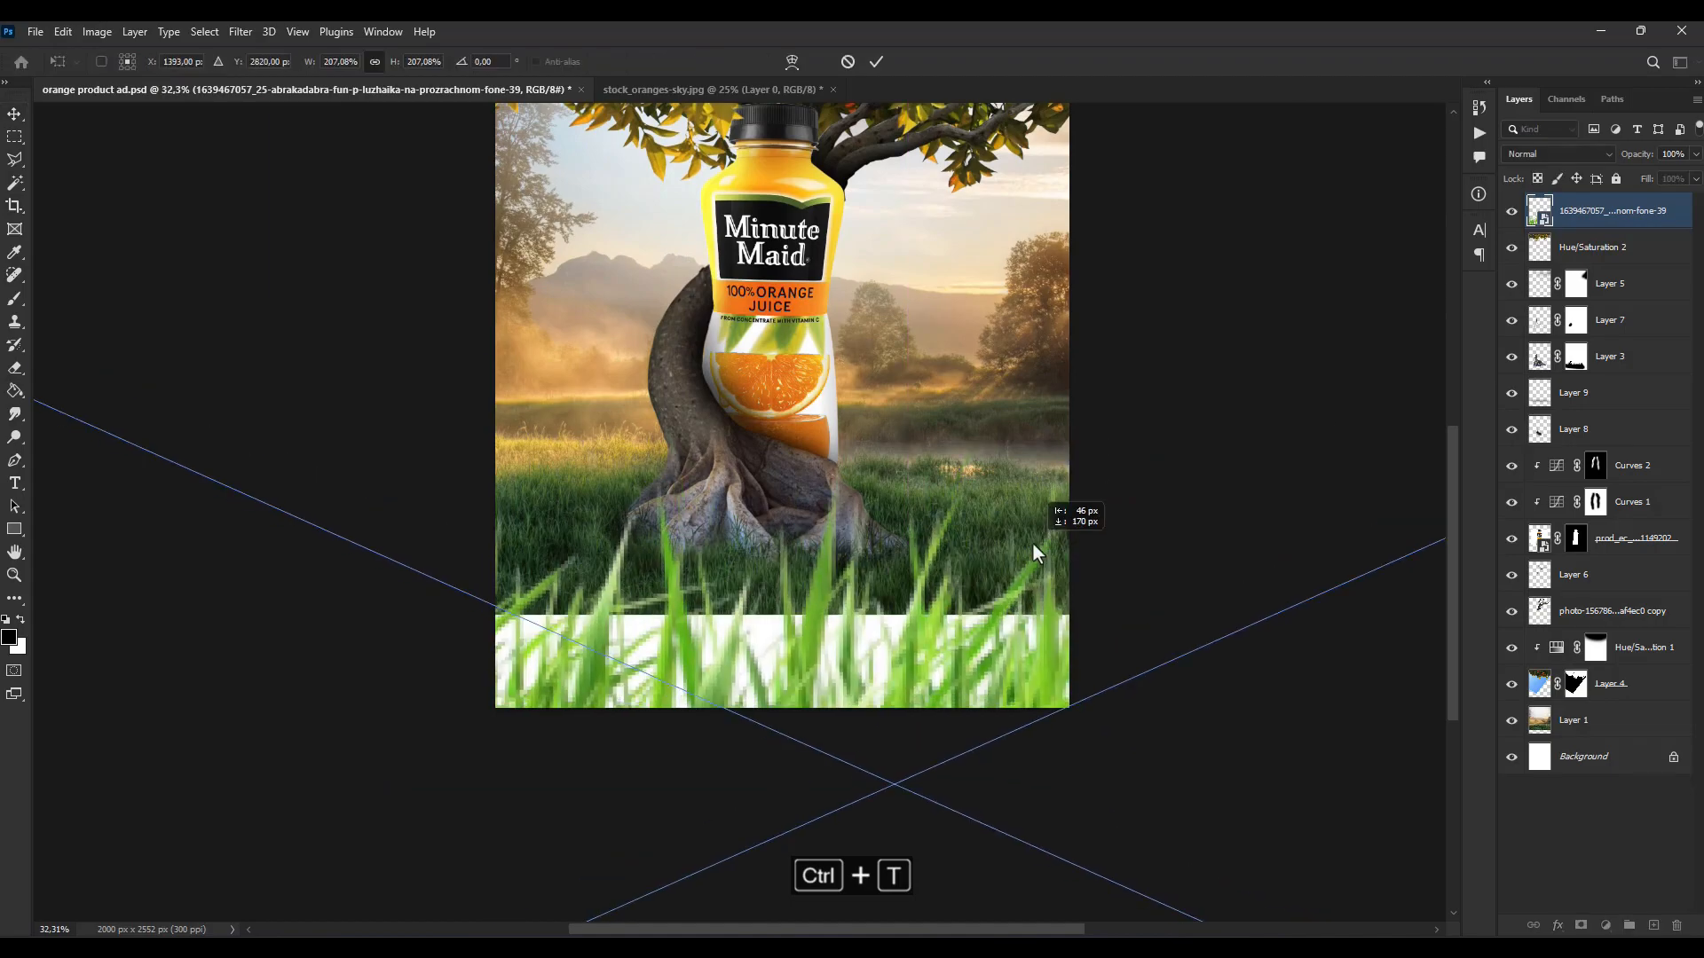
{"action": "key", "text": "Return"}
Step: Select all layers from Layer 1 up to the grass and move them down to cover the white strip
{"action": "scroll", "coordinate": [1033, 545], "scroll_direction": "down", "scroll_amount": 5}
{"action": "left_click", "coordinate": [1605, 722]}
{"action": "left_click", "coordinate": [1653, 501], "text": "shift"}
{"action": "left_click", "coordinate": [1597, 213], "text": "shift"}
{"action": "key", "text": "ctrl+t"}
{"action": "scroll", "coordinate": [923, 479], "scroll_direction": "down", "scroll_amount": 3}
{"action": "left_click_drag", "start_coordinate": [931, 461], "coordinate": [931, 497]}
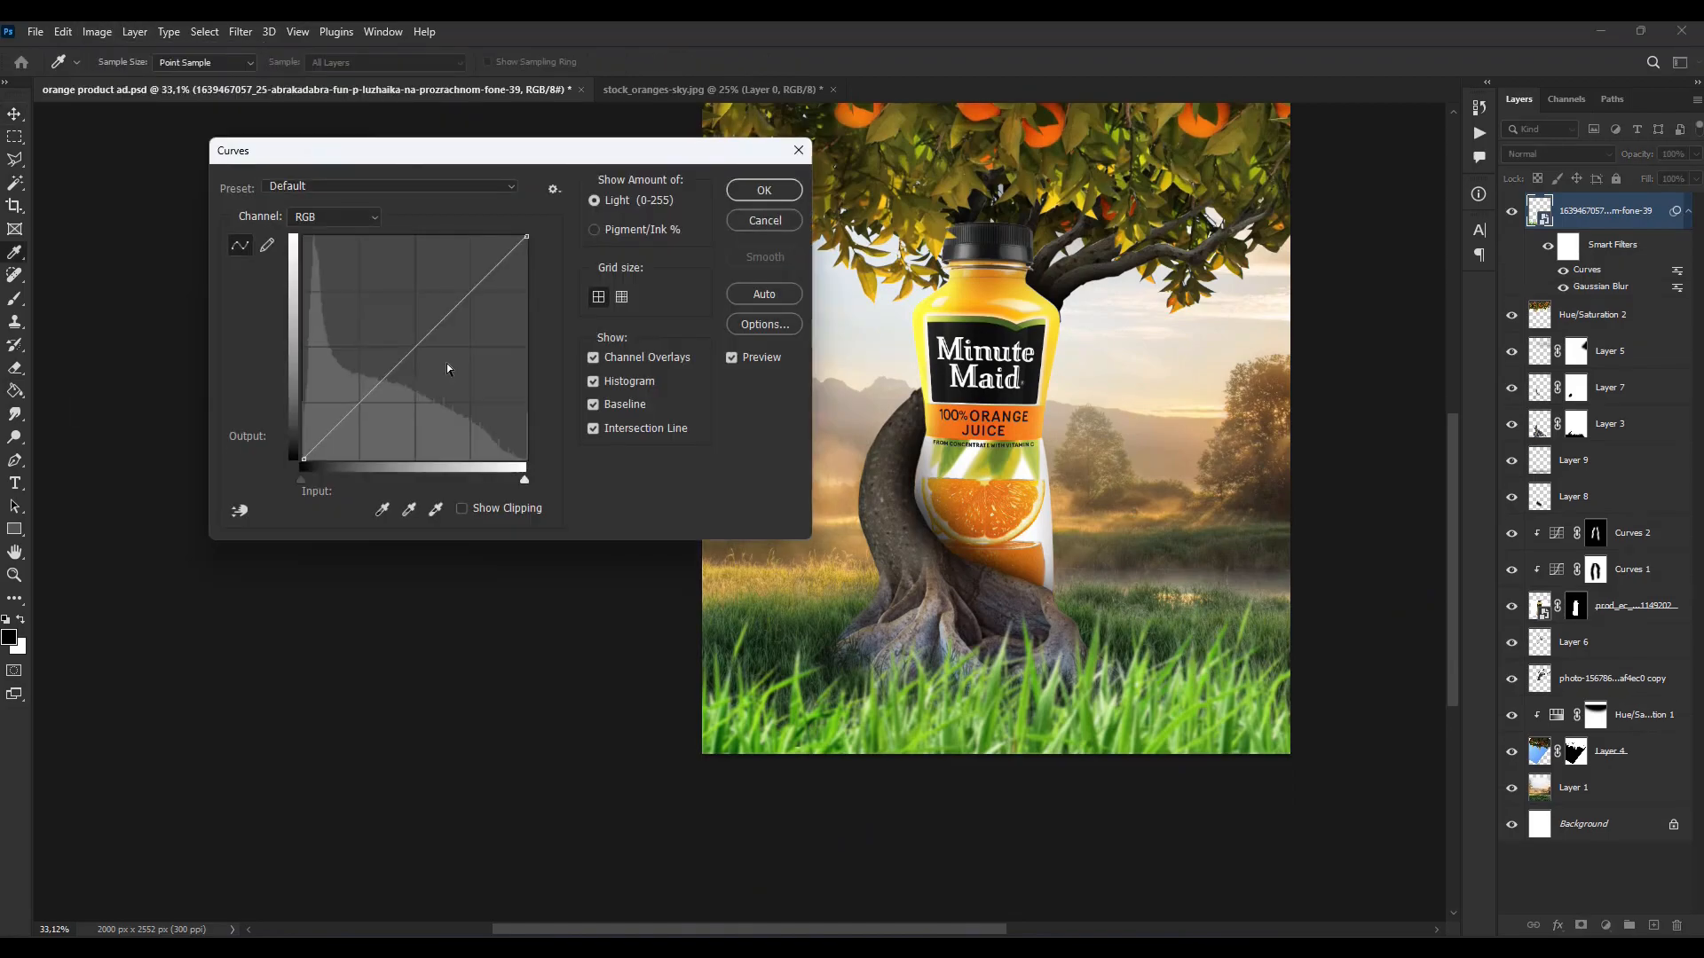
Step: Darken the foreground grass with Curves and set its Hue/Saturation to hue -2, saturation -41 and lightness -16
{"action": "left_click_drag", "start_coordinate": [471, 355], "coordinate": [470, 330]}
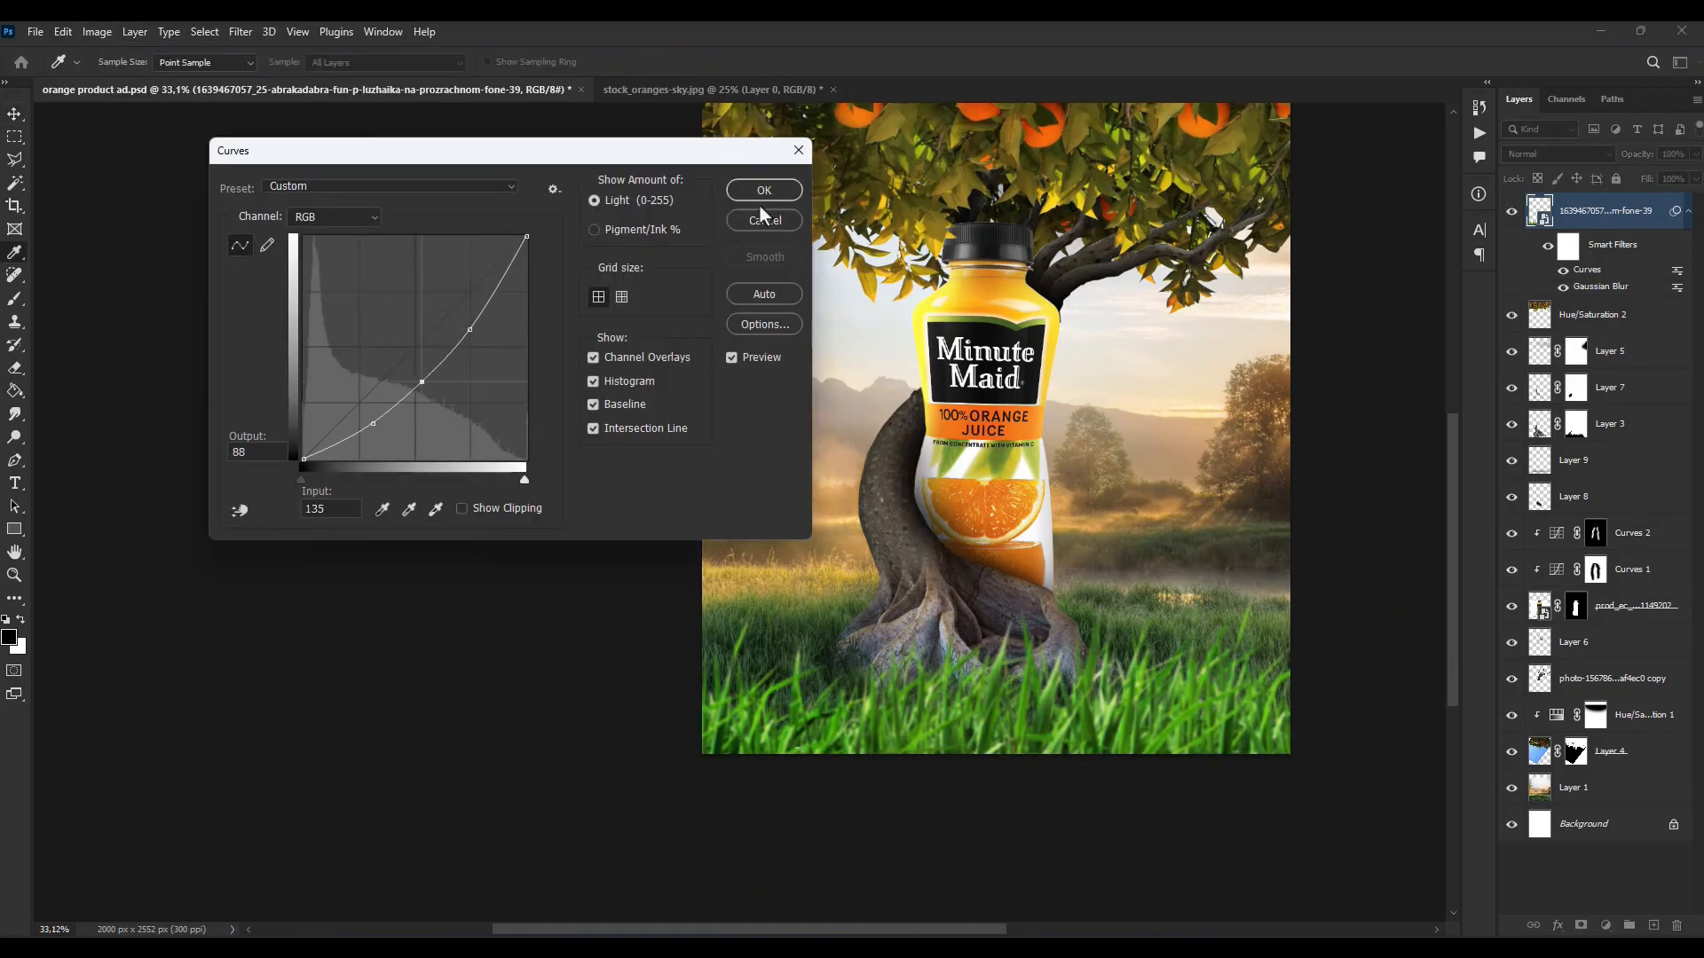
{"action": "left_click", "coordinate": [764, 191]}
{"action": "left_click", "coordinate": [97, 31]}
{"action": "mouse_move", "coordinate": [115, 69]}
{"action": "left_click", "coordinate": [311, 176]}
{"action": "left_click_drag", "start_coordinate": [791, 370], "coordinate": [768, 366]}
{"action": "left_click_drag", "start_coordinate": [884, 204], "coordinate": [611, 341]}
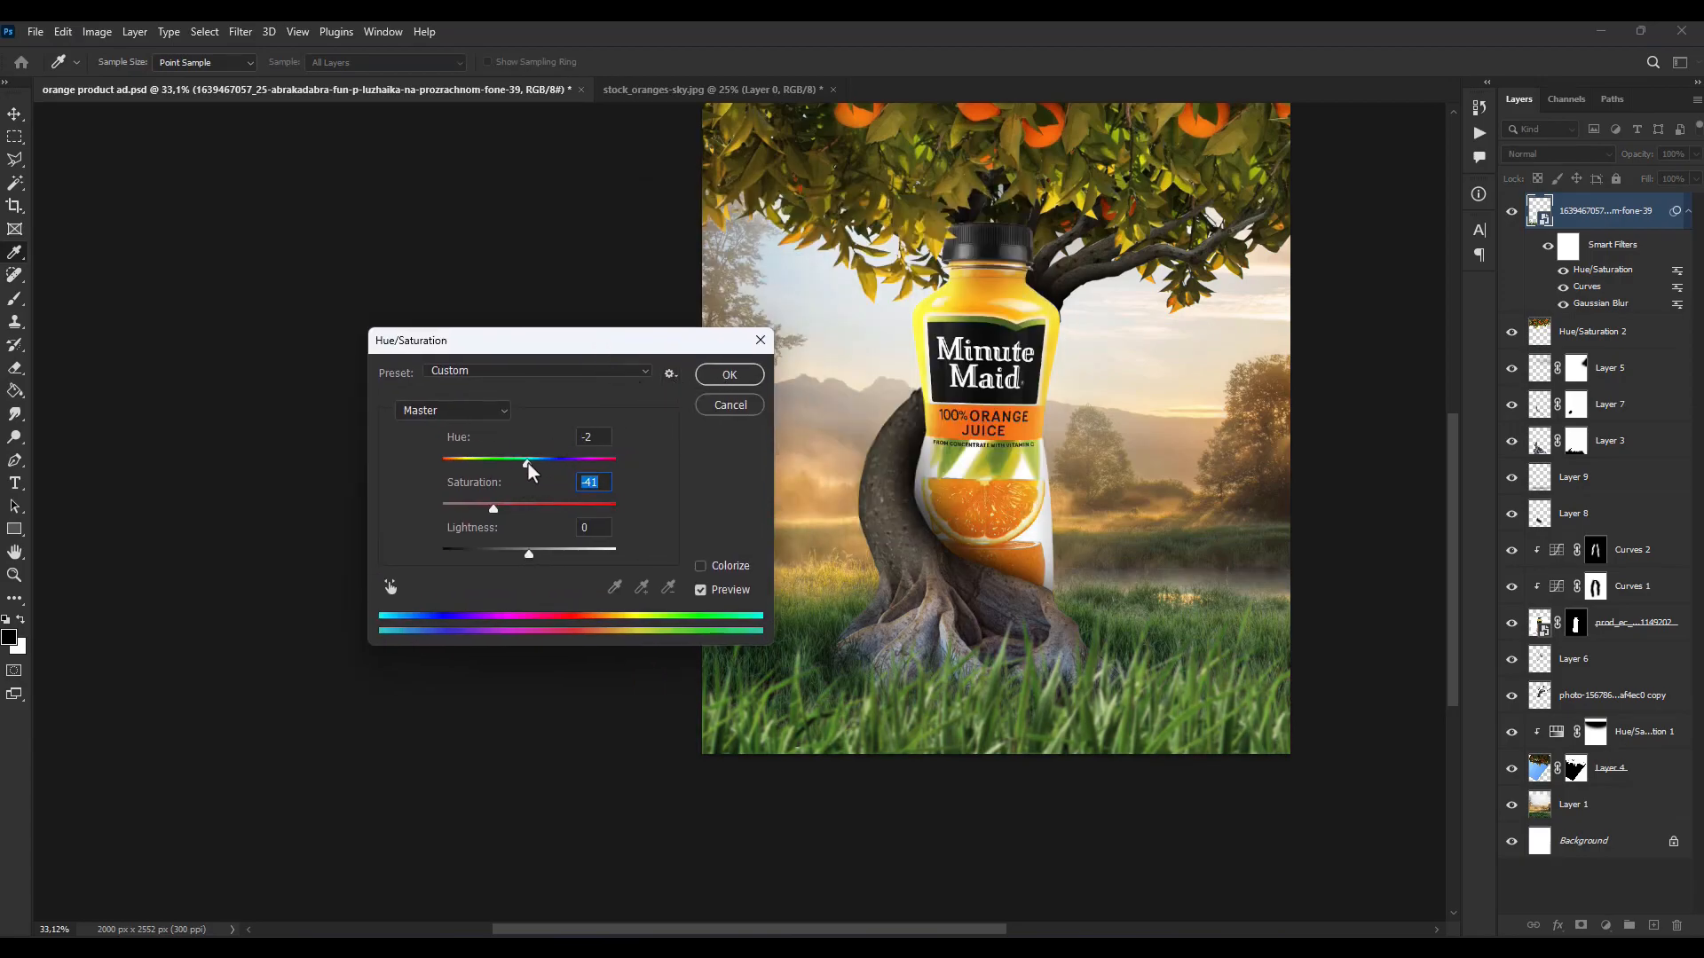
{"action": "left_click_drag", "start_coordinate": [523, 551], "coordinate": [515, 555]}
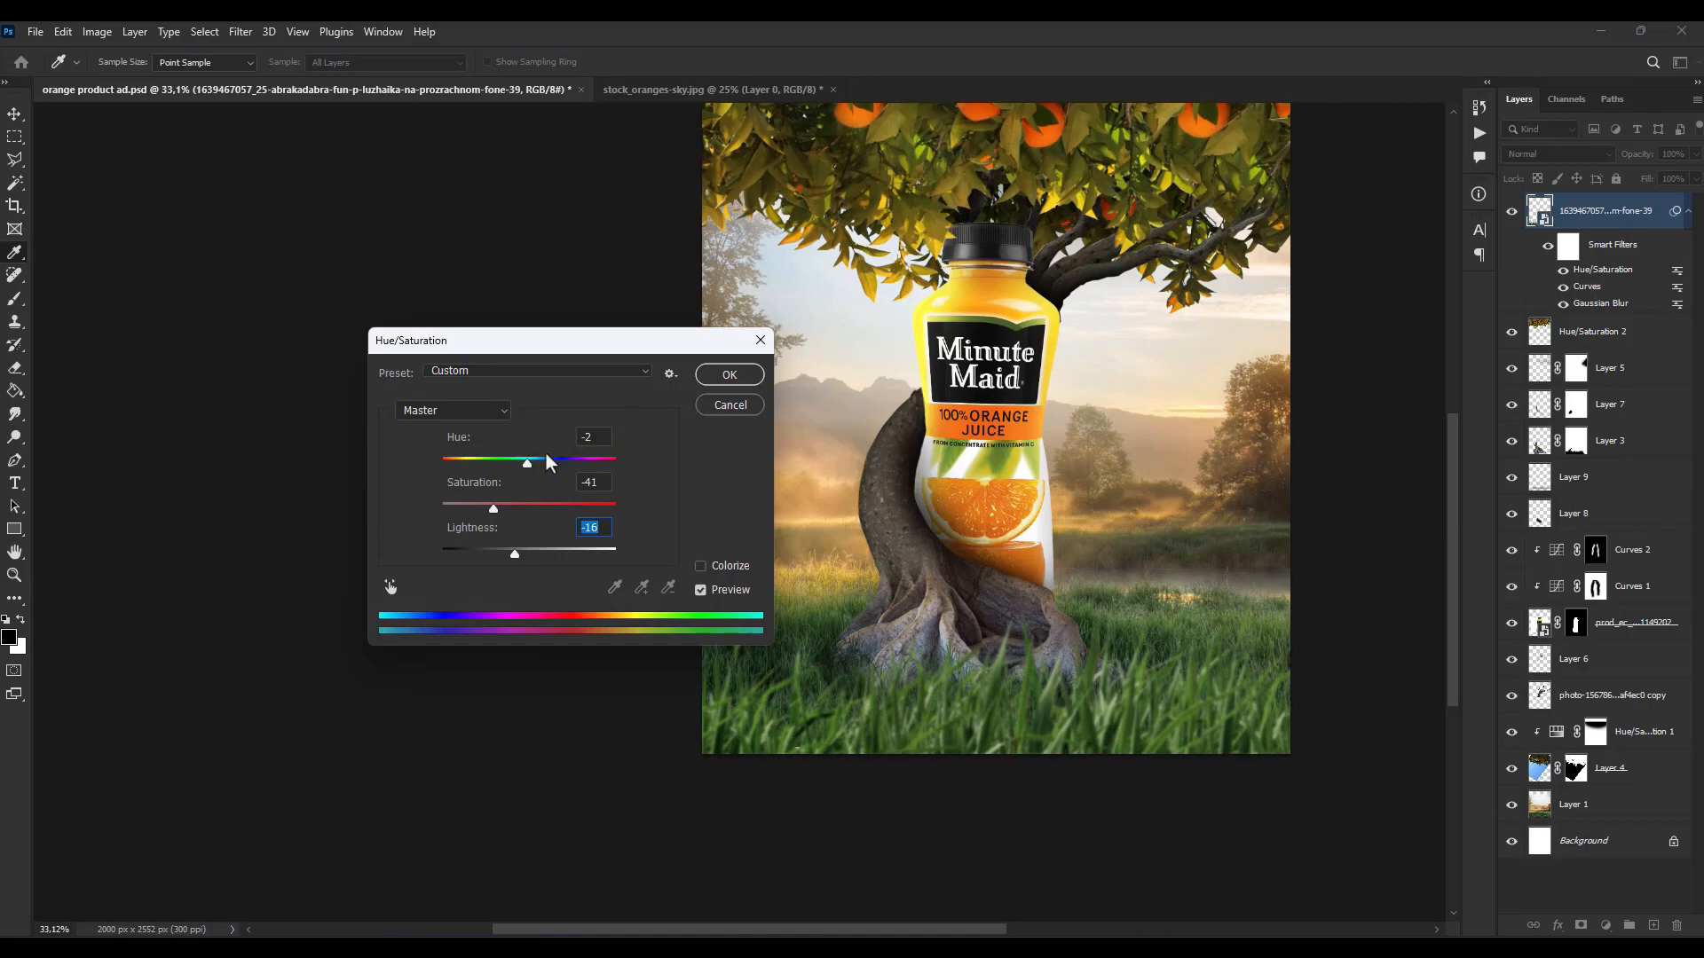
{"action": "left_click", "coordinate": [736, 381]}
Step: Enlarge the grass with Free Transform and reposition it so bigger blades rise from the canvas's bottom edge
{"action": "scroll", "coordinate": [1116, 610], "scroll_direction": "down", "scroll_amount": 10}
{"action": "scroll", "coordinate": [1116, 665], "scroll_direction": "up", "scroll_amount": 11}
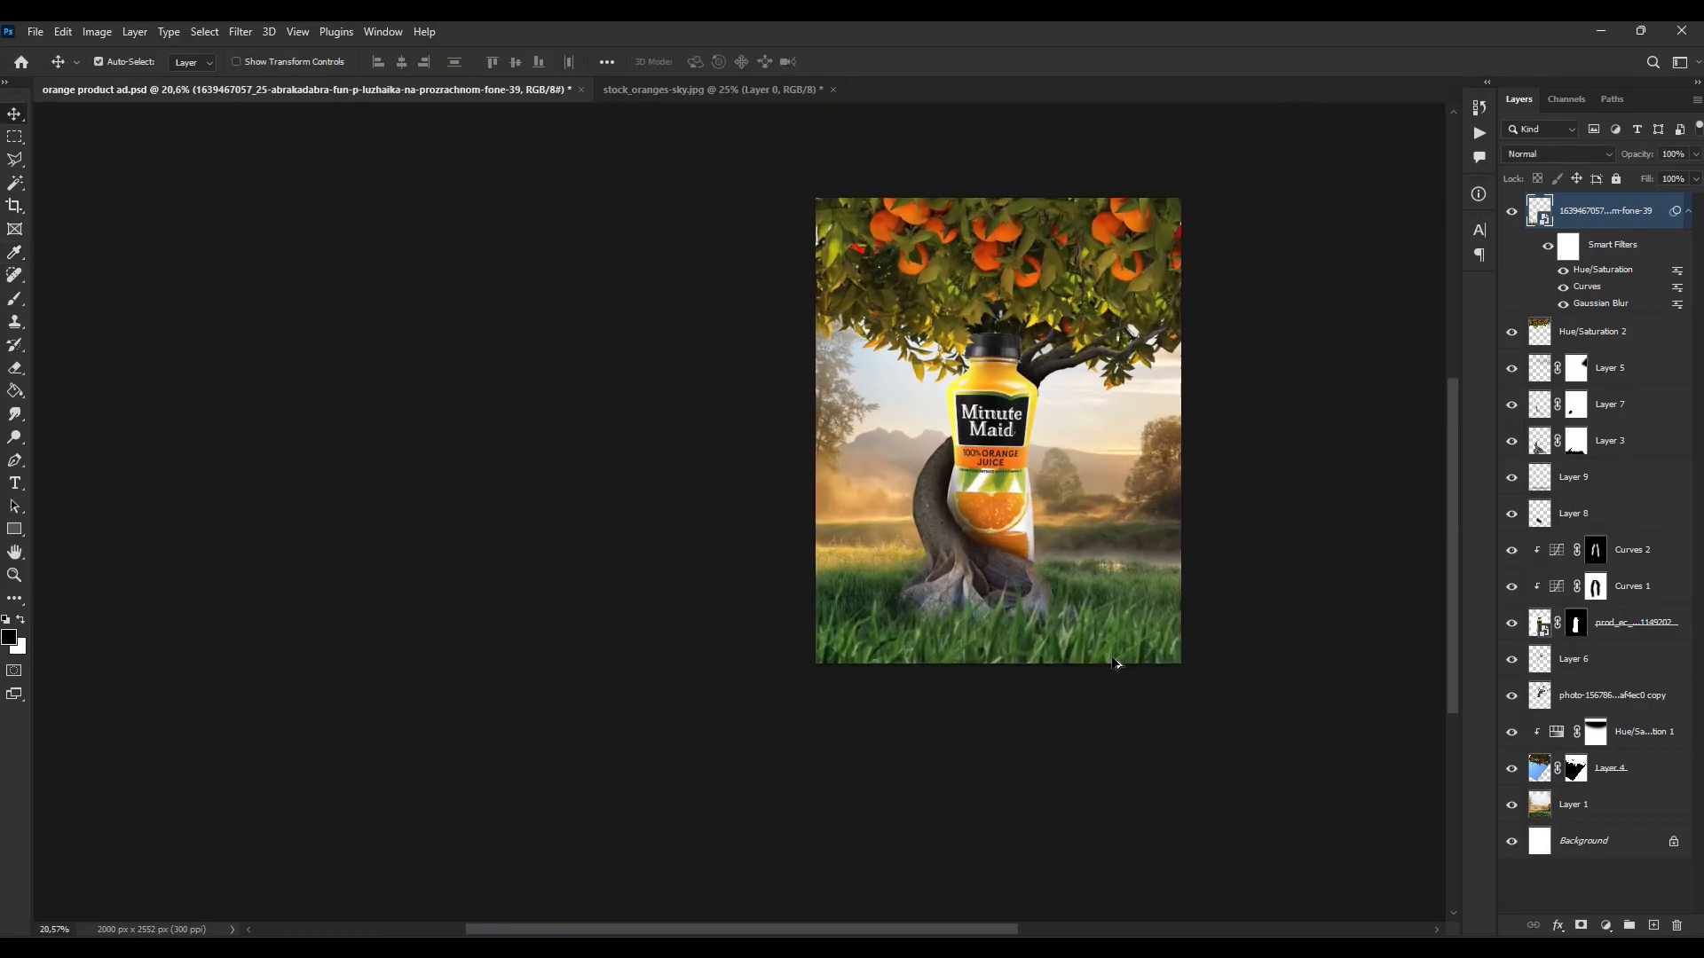
{"action": "key", "text": "ctrl+t"}
{"action": "left_click_drag", "start_coordinate": [845, 597], "coordinate": [938, 620]}
{"action": "left_click_drag", "start_coordinate": [400, 335], "coordinate": [241, 262]}
{"action": "left_click_drag", "start_coordinate": [543, 359], "coordinate": [750, 376]}
{"action": "left_click_drag", "start_coordinate": [447, 278], "coordinate": [376, 63]}
{"action": "left_click_drag", "start_coordinate": [734, 655], "coordinate": [891, 698]}
Step: Raise the enlarged grass slightly so its blades cover more of the foreground
{"action": "scroll", "coordinate": [984, 543], "scroll_direction": "down", "scroll_amount": 3}
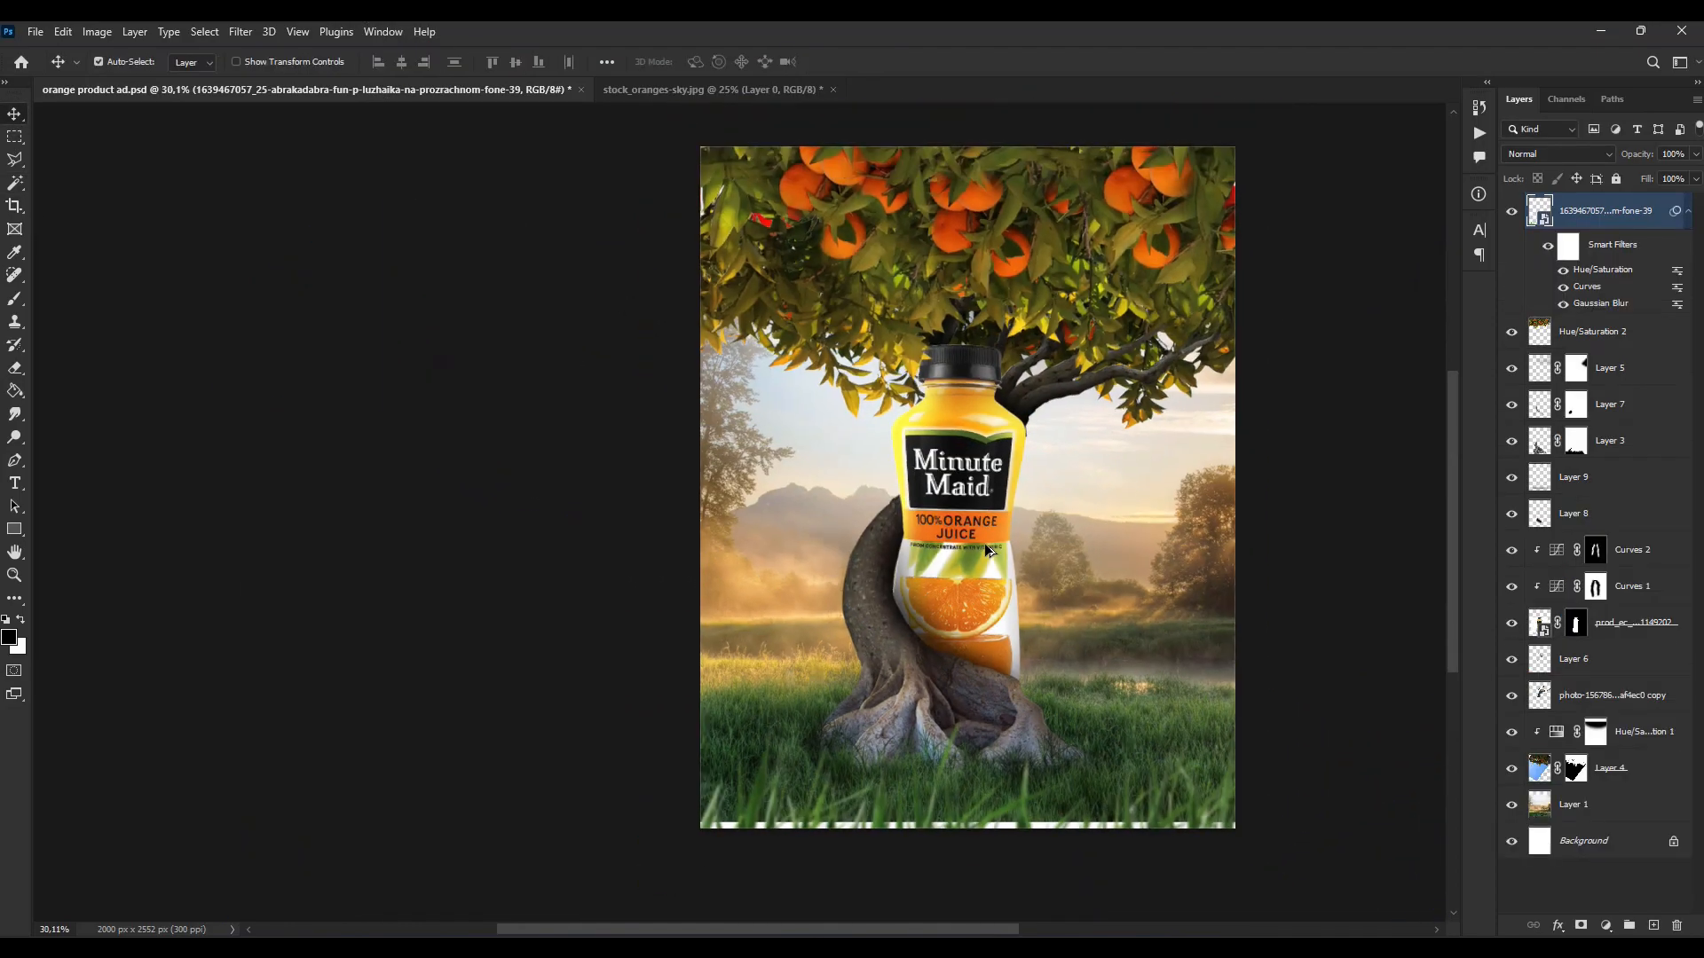
{"action": "key", "text": "ctrl+t"}
{"action": "left_click_drag", "start_coordinate": [1180, 756], "coordinate": [1184, 717]}
{"action": "key", "text": "Return"}
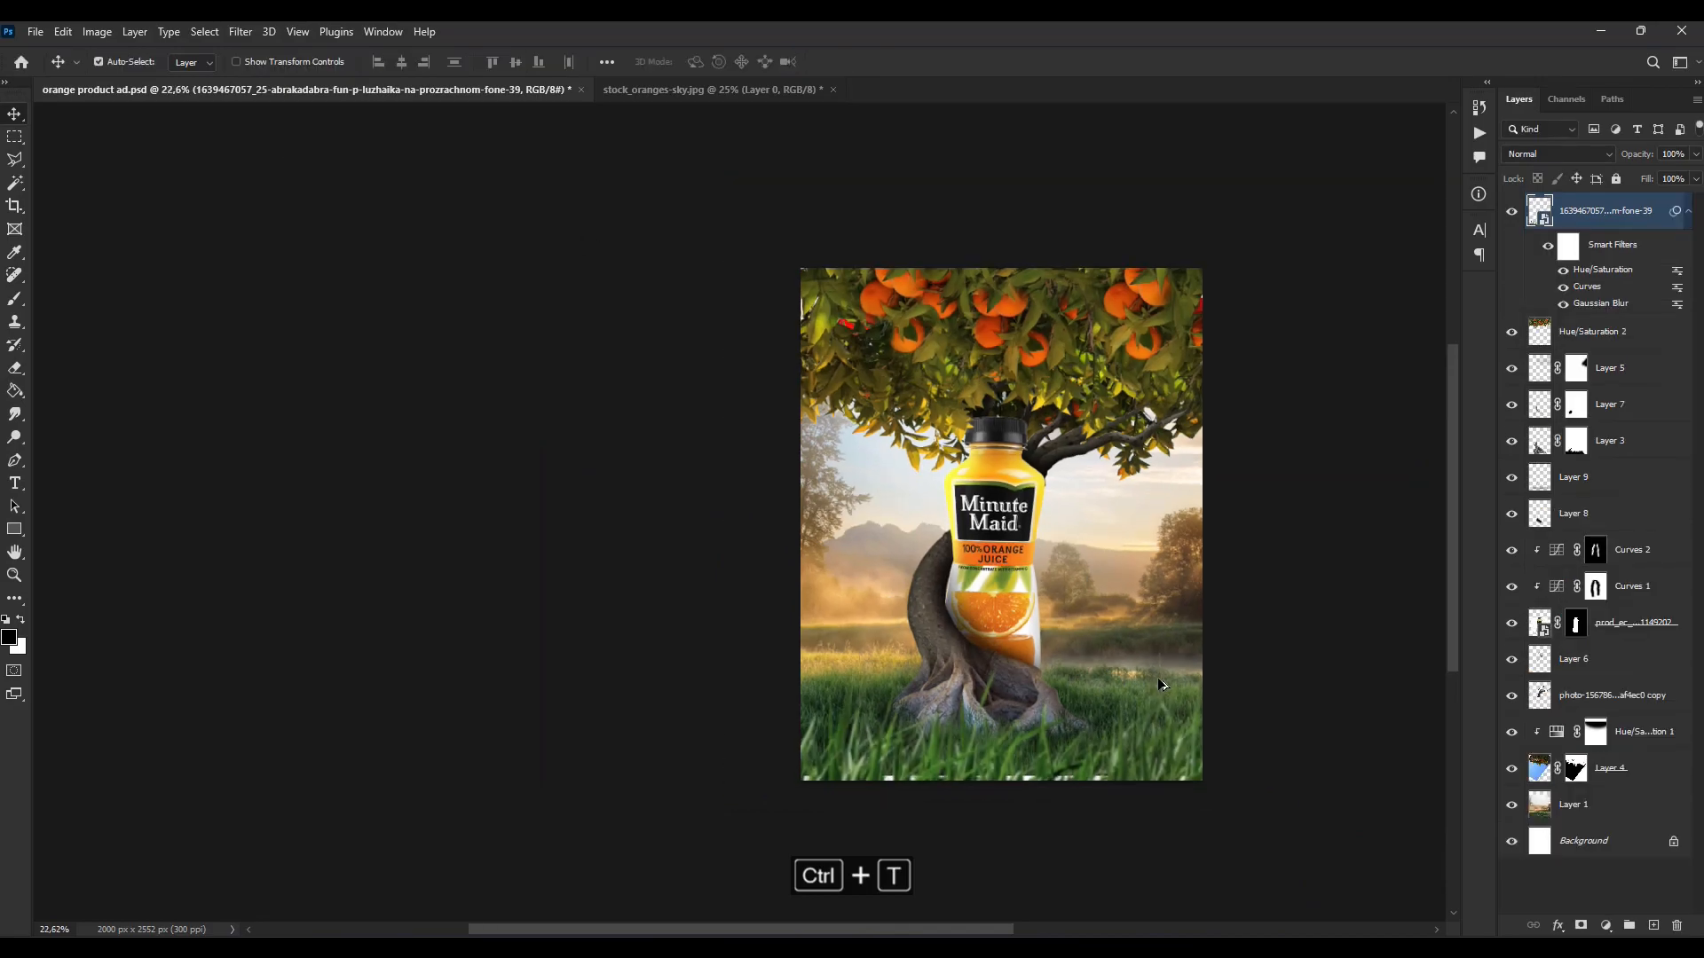
Step: Select the layers from Layer 1 up to Hue/Saturation 2 and move them down about 44 px to cover the white strip
{"action": "left_click", "coordinate": [1635, 798]}
{"action": "left_click", "coordinate": [1626, 759], "text": "shift"}
{"action": "left_click", "coordinate": [1614, 695], "text": "shift"}
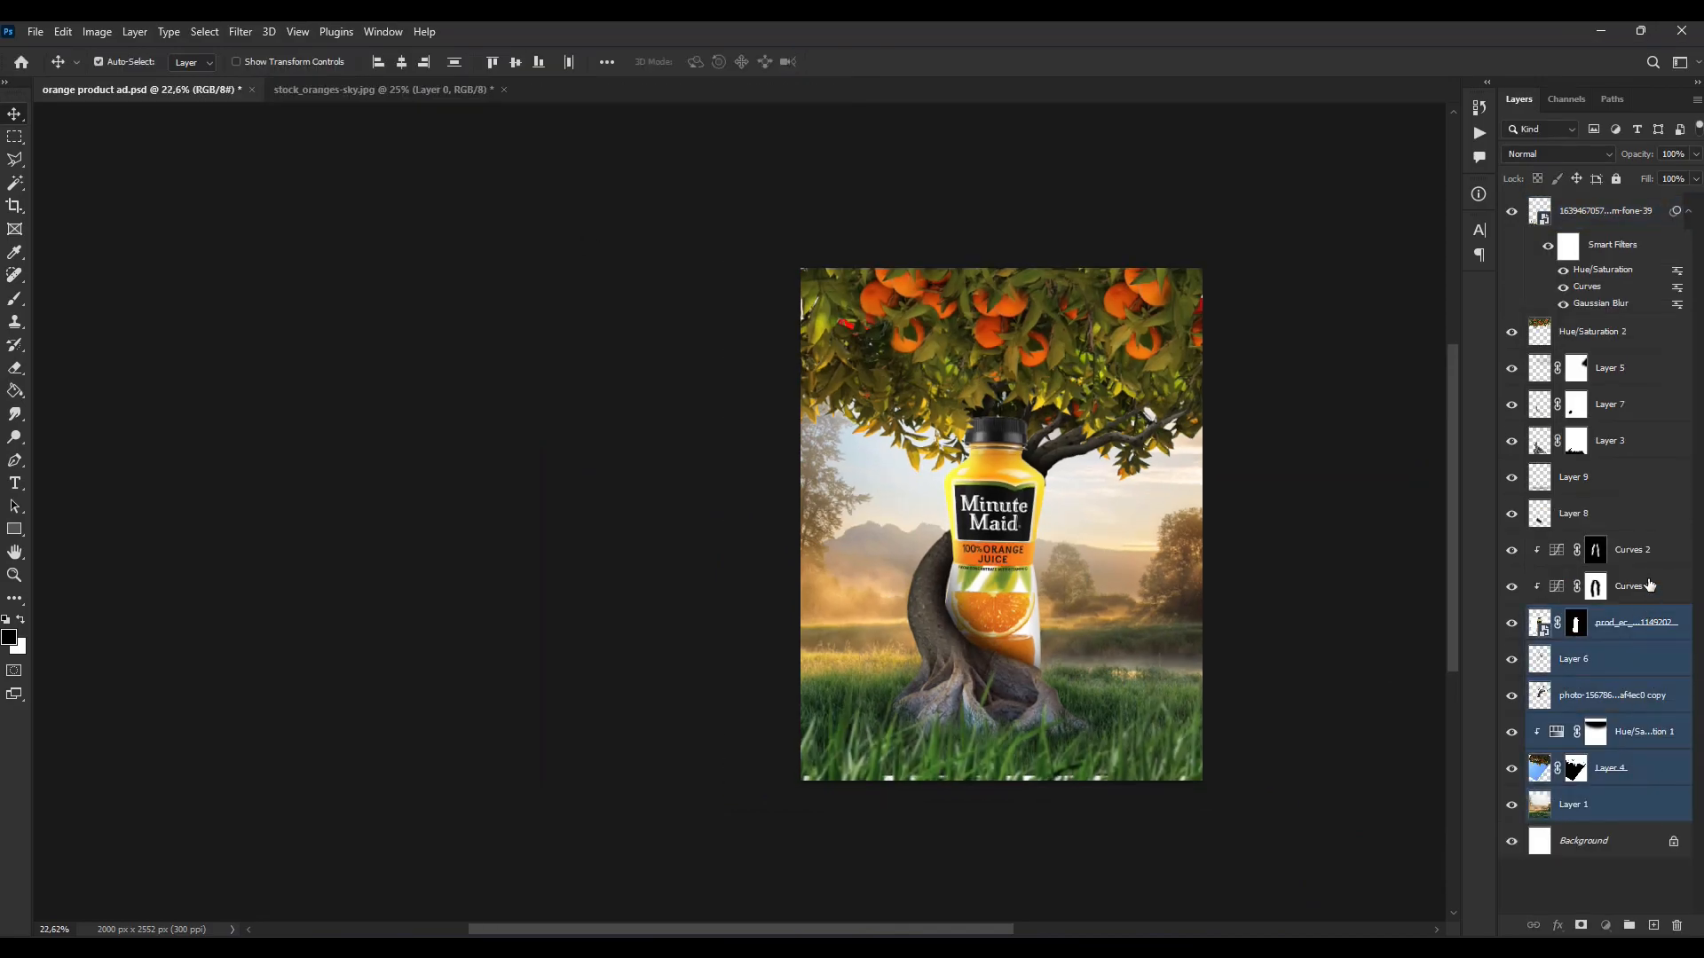
{"action": "left_click", "coordinate": [1633, 551], "text": "shift"}
{"action": "left_click", "coordinate": [1612, 470], "text": "shift"}
{"action": "key", "text": "ctrl+t"}
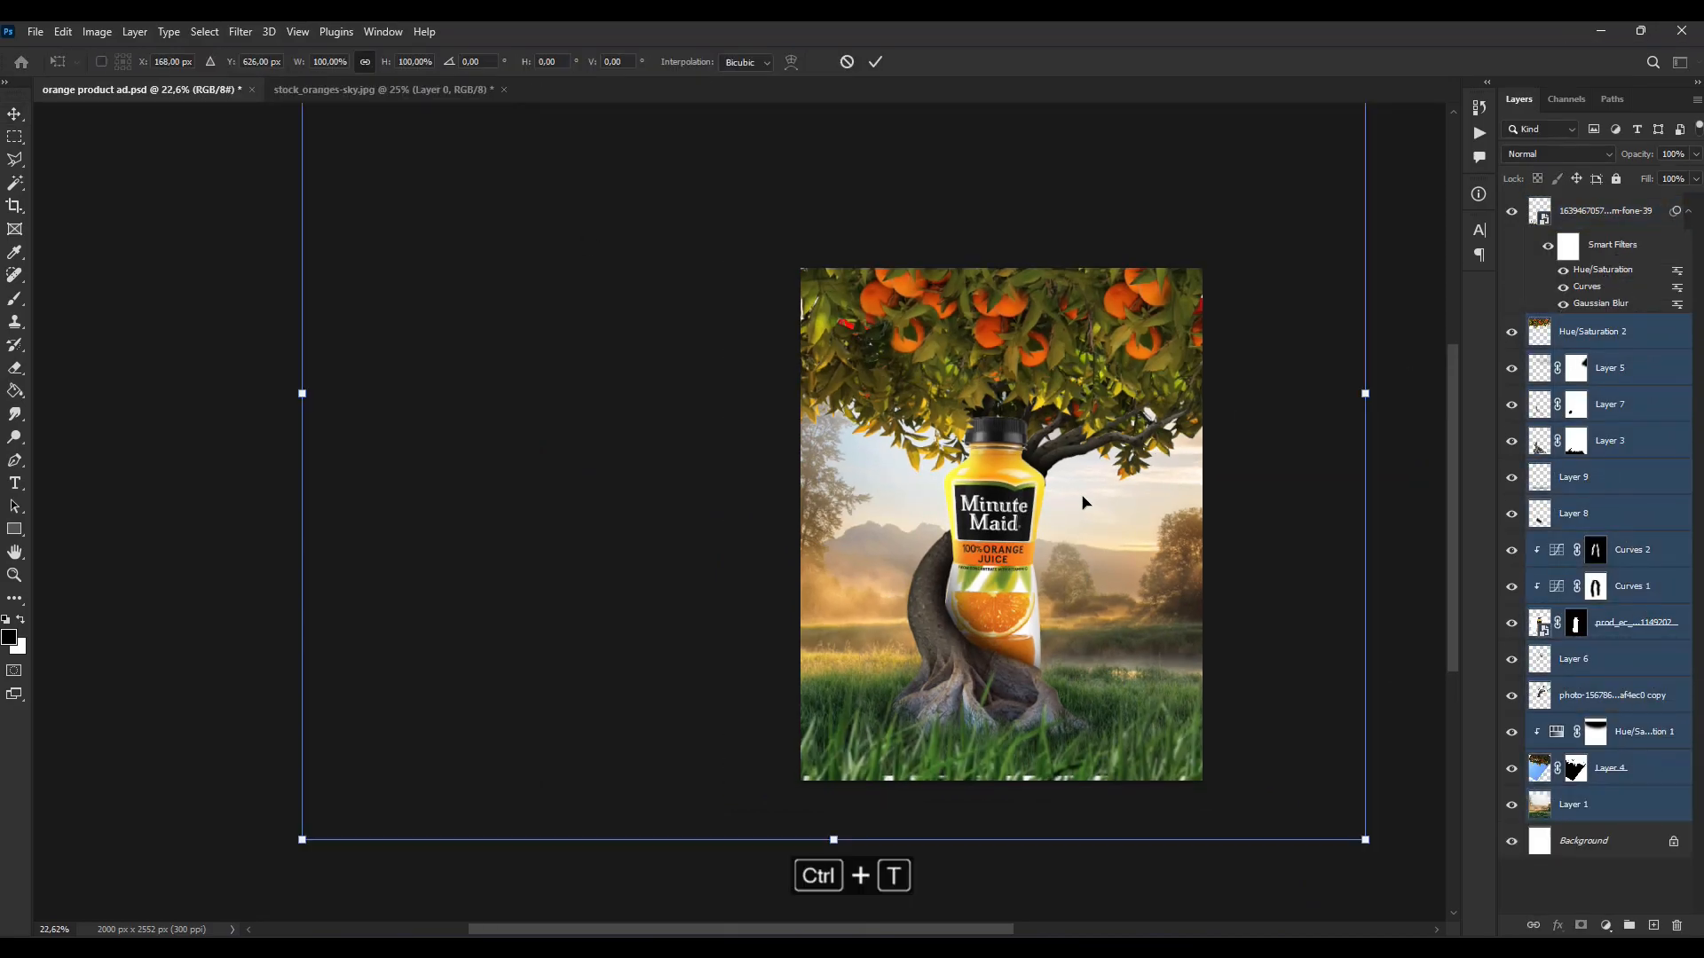
{"action": "left_click_drag", "start_coordinate": [1088, 521], "coordinate": [1097, 530]}
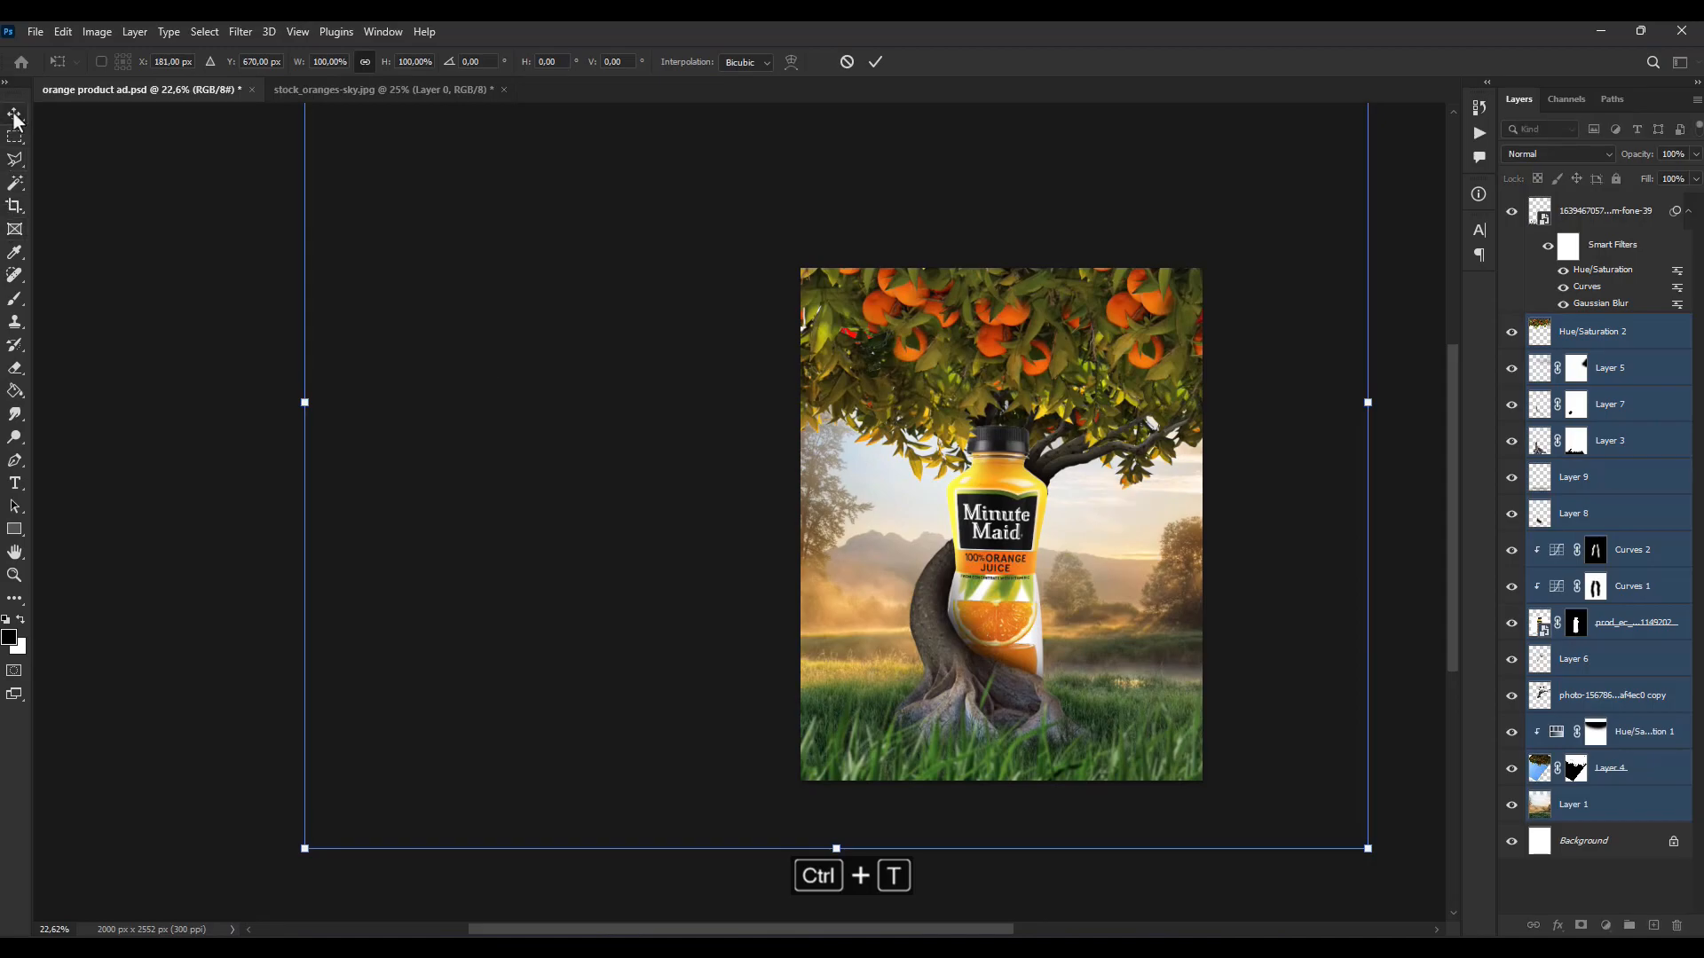
{"action": "key", "text": "Return"}
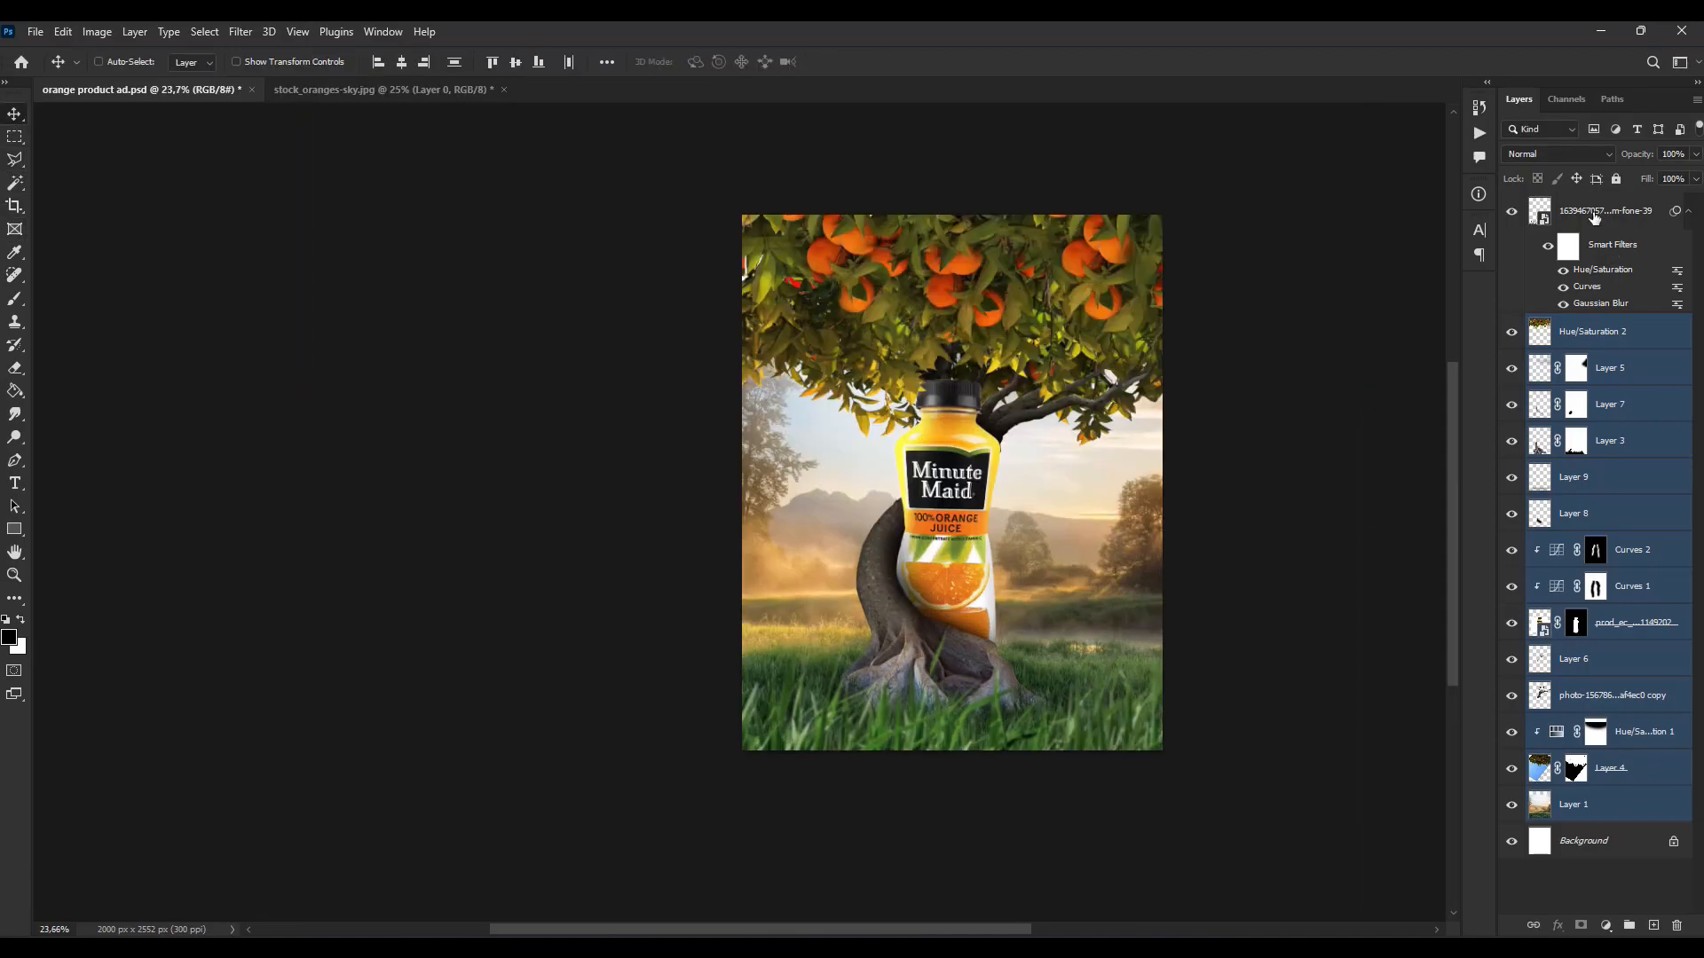
Step: Enlarge and tilt the grass layer, positioning it so tall blades rise in the canvas's lower-left corner
{"action": "left_click", "coordinate": [1595, 217]}
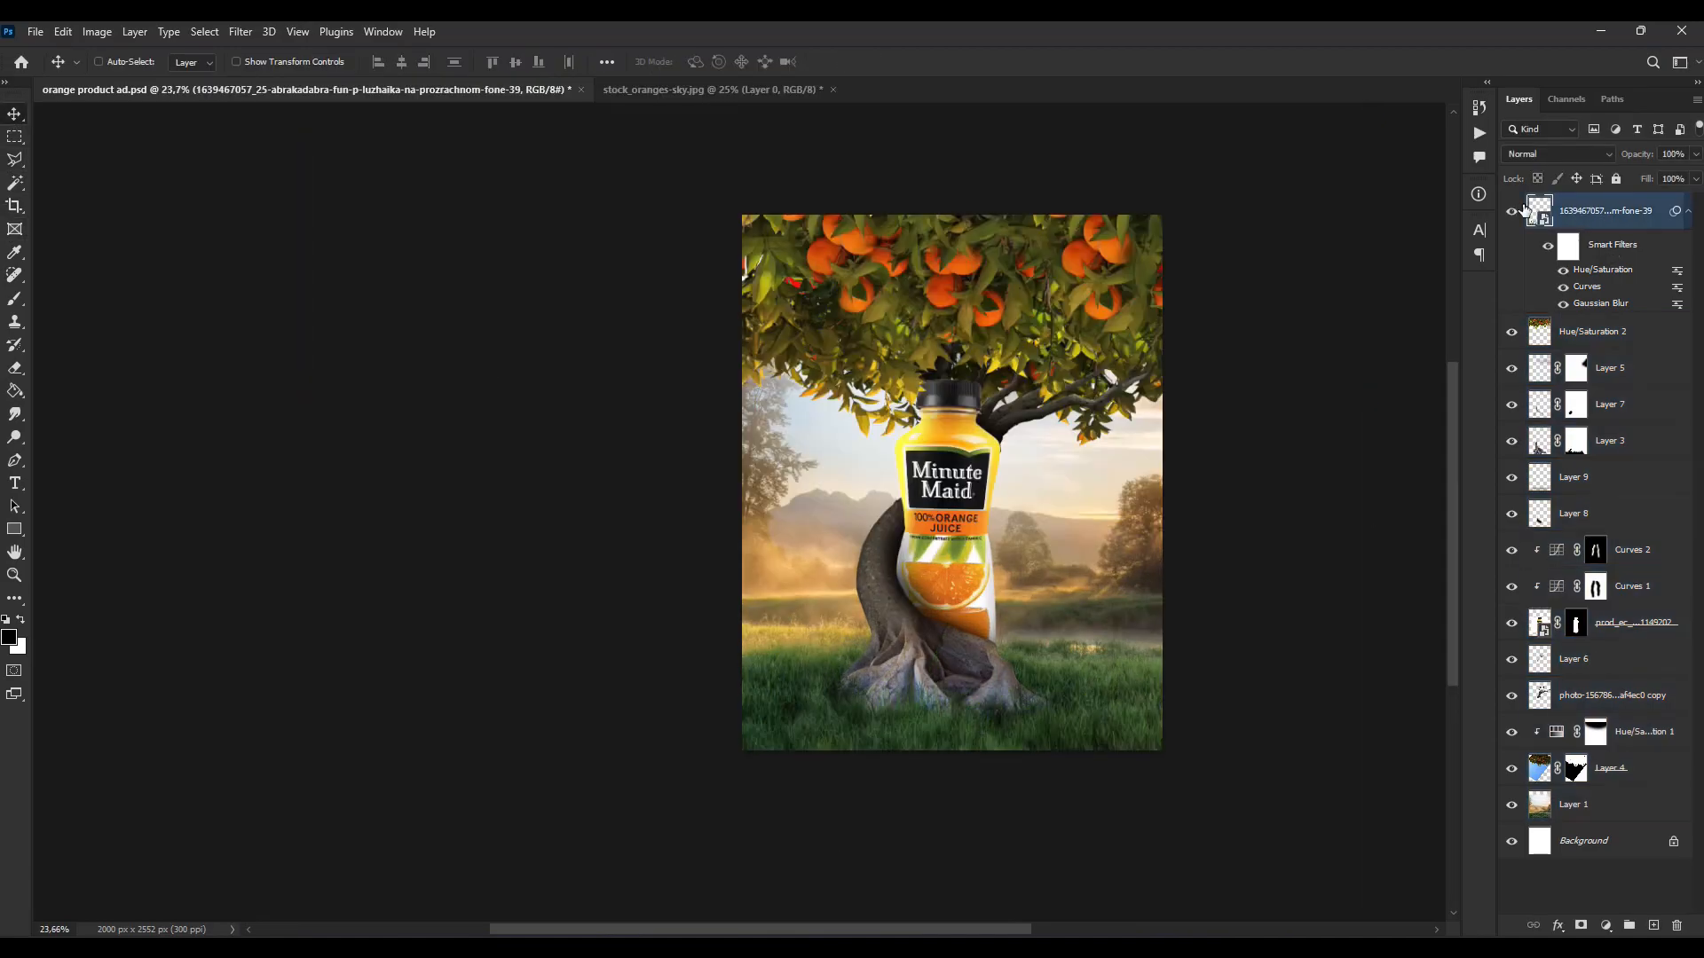
{"action": "scroll", "coordinate": [841, 676], "scroll_direction": "down", "scroll_amount": 2}
{"action": "key", "text": "ctrl+t"}
{"action": "left_click_drag", "start_coordinate": [759, 381], "coordinate": [745, 374]}
{"action": "left_click_drag", "start_coordinate": [746, 375], "coordinate": [790, 345]}
{"action": "left_click_drag", "start_coordinate": [1187, 684], "coordinate": [1212, 739]}
{"action": "left_click_drag", "start_coordinate": [683, 530], "coordinate": [701, 503]}
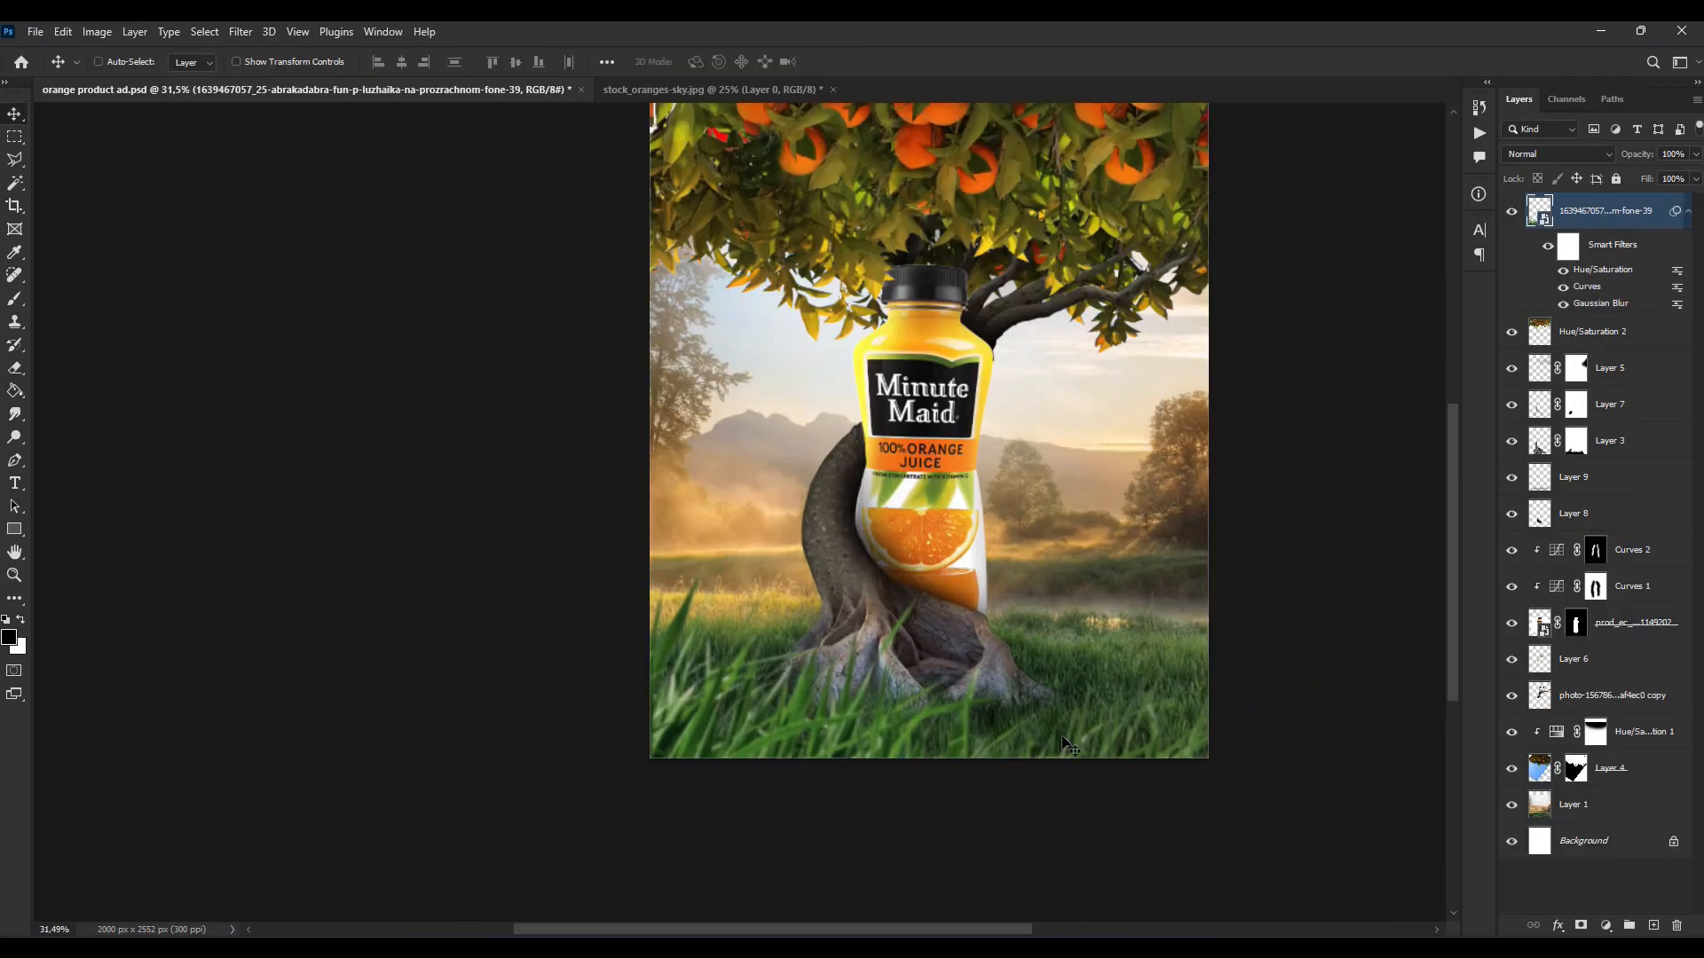
{"action": "scroll", "coordinate": [1069, 745], "scroll_direction": "down", "scroll_amount": 1}
{"action": "key", "text": "ctrl+t"}
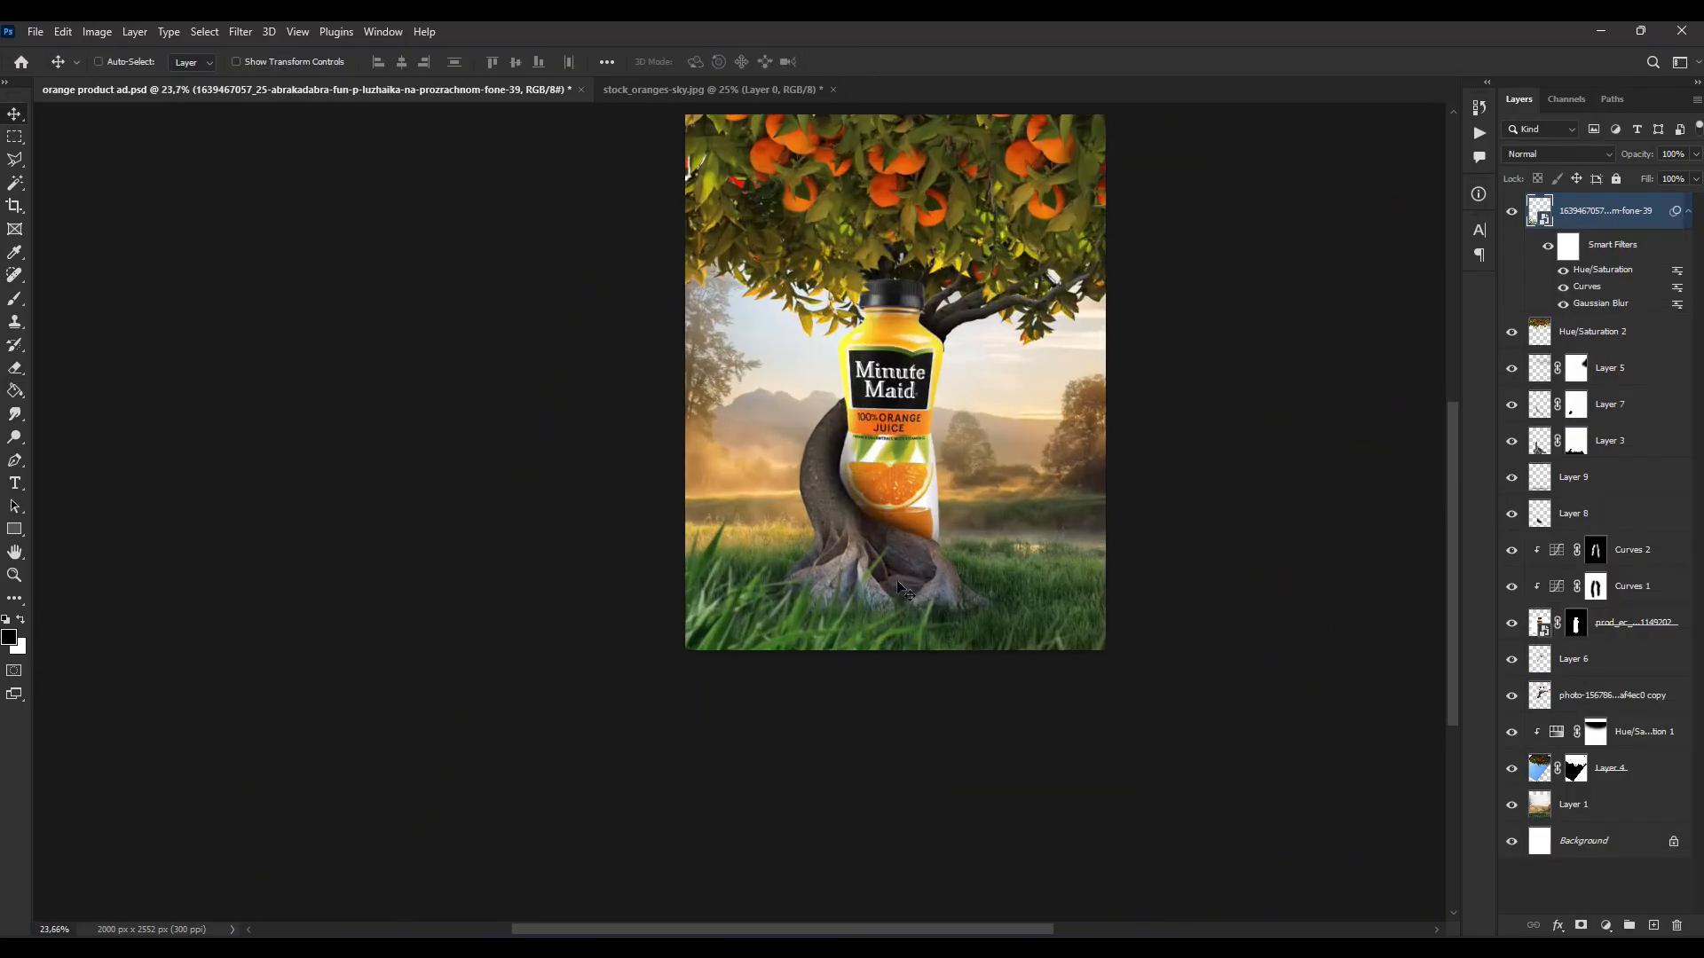
Step: Apply another Gaussian Blur to the tilted grass to soften it as an out-of-focus foreground
{"action": "left_click", "coordinate": [240, 31]}
{"action": "left_click", "coordinate": [497, 331]}
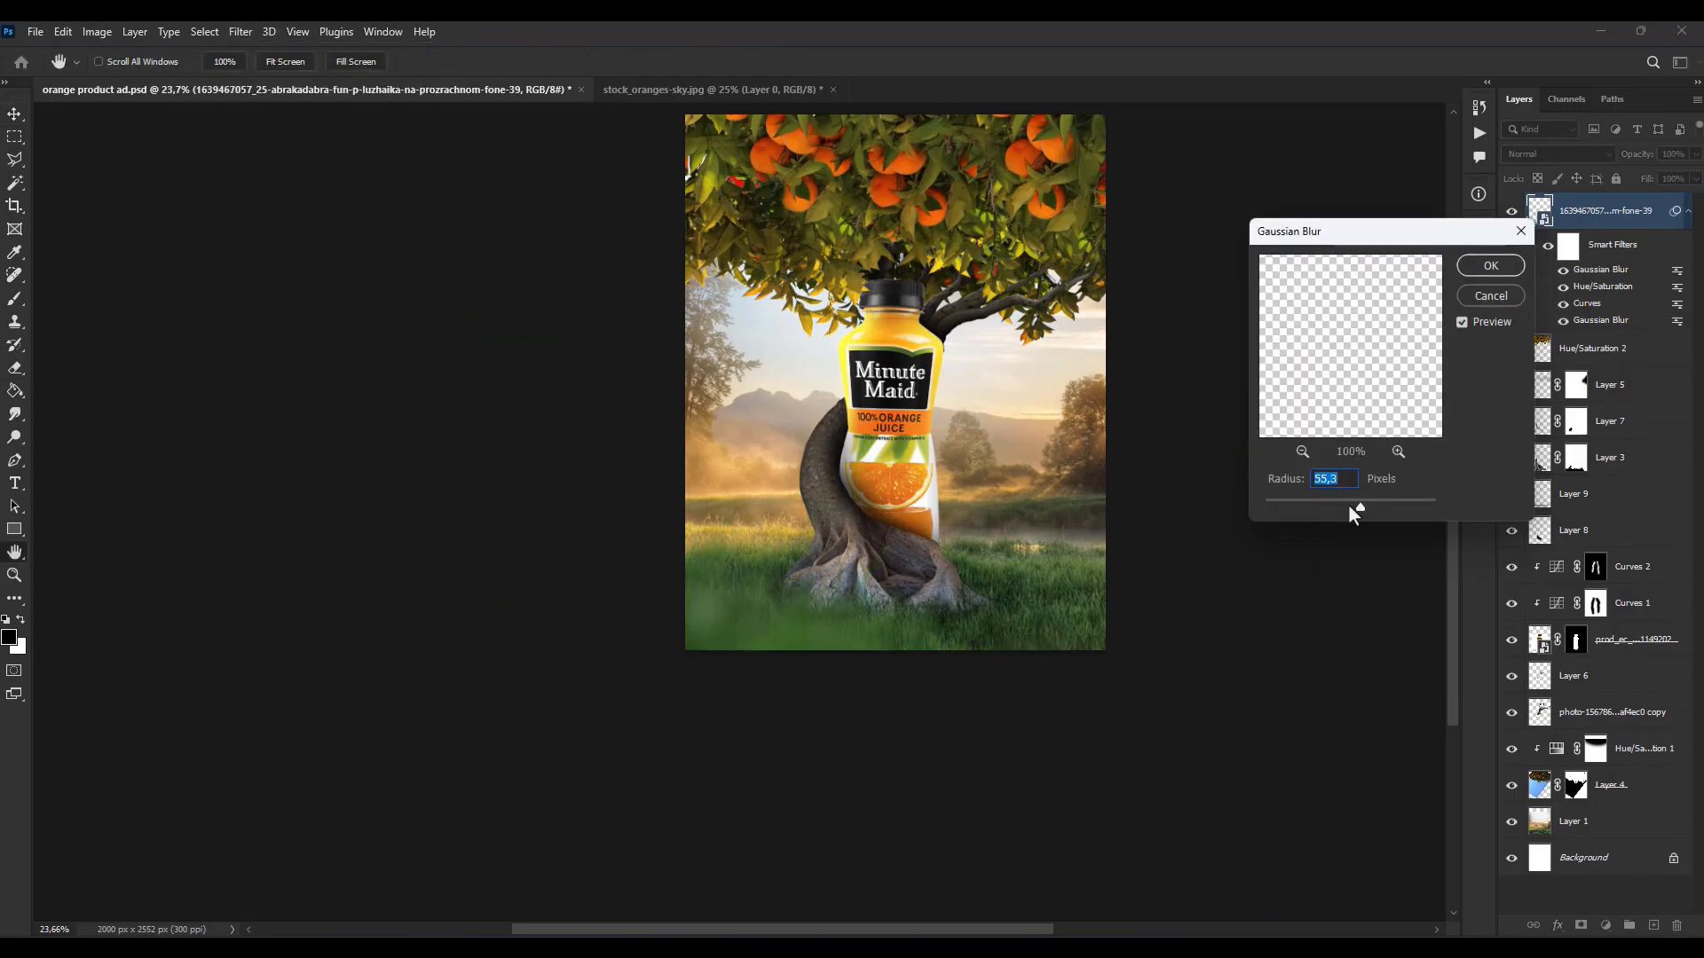
{"action": "left_click", "coordinate": [1491, 266]}
Step: Create a new layer directly beneath the bottle and fill a pointed black shadow shape on the grass right of the roots
{"action": "scroll", "coordinate": [997, 513], "scroll_direction": "up", "scroll_amount": 3}
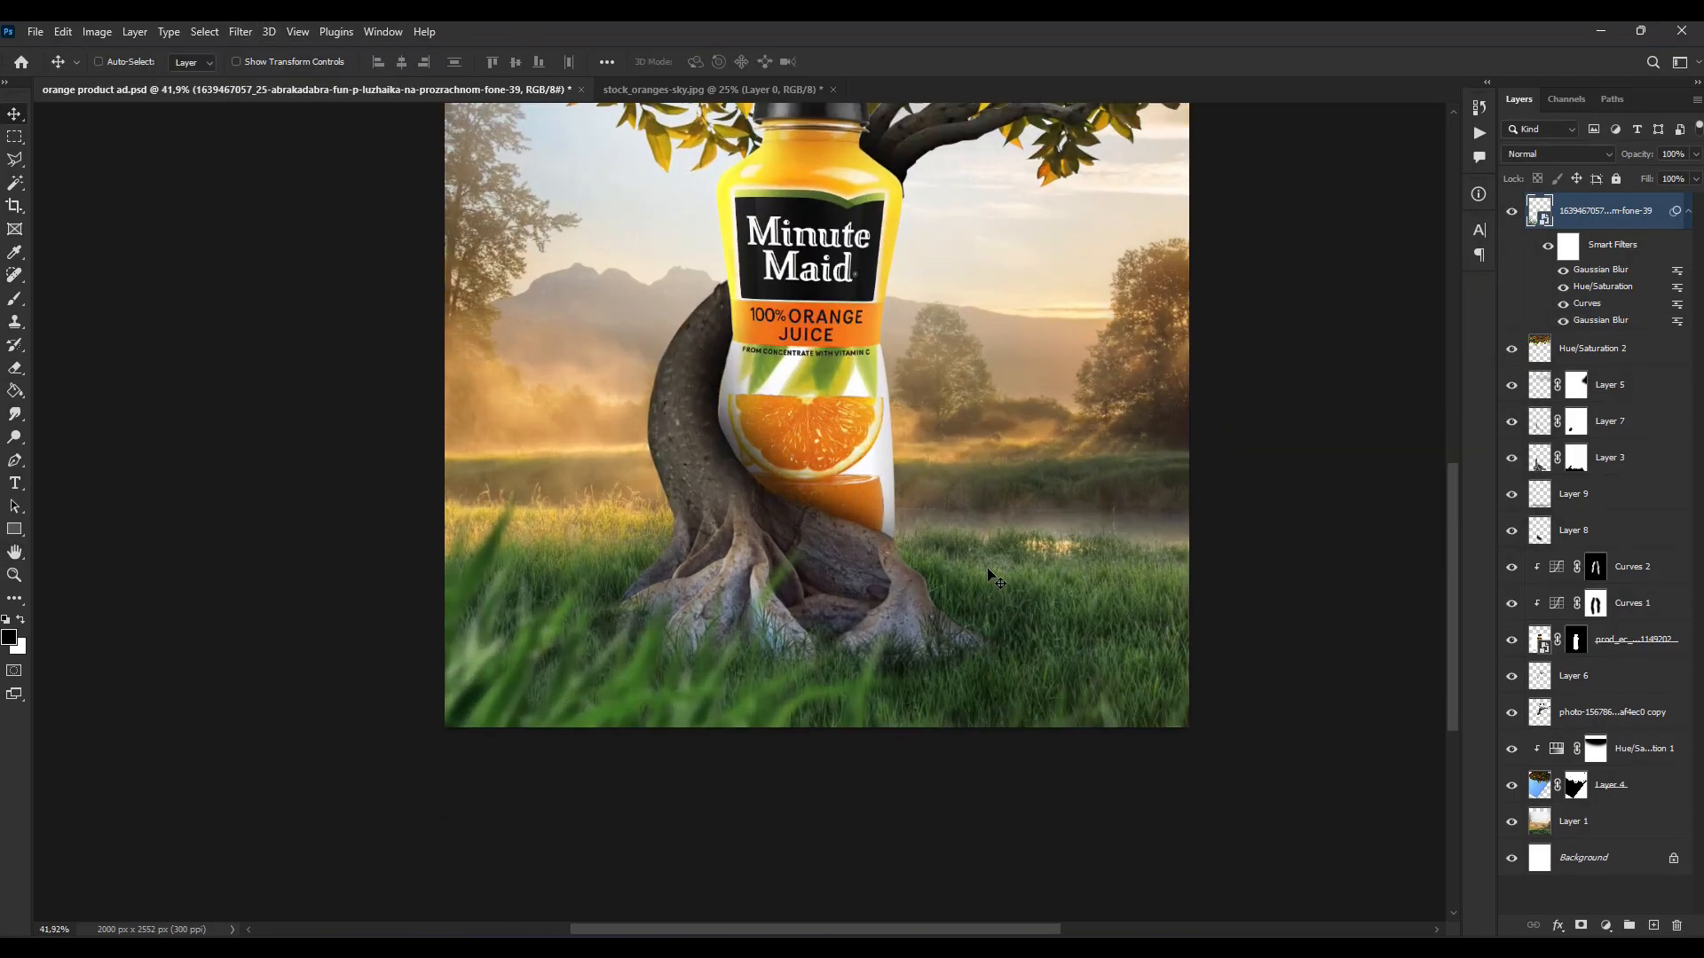
{"action": "left_click", "coordinate": [1512, 640]}
{"action": "left_click", "coordinate": [1512, 640]}
{"action": "left_click", "coordinate": [1575, 676]}
{"action": "key", "text": "ctrl+shift+alt+n"}
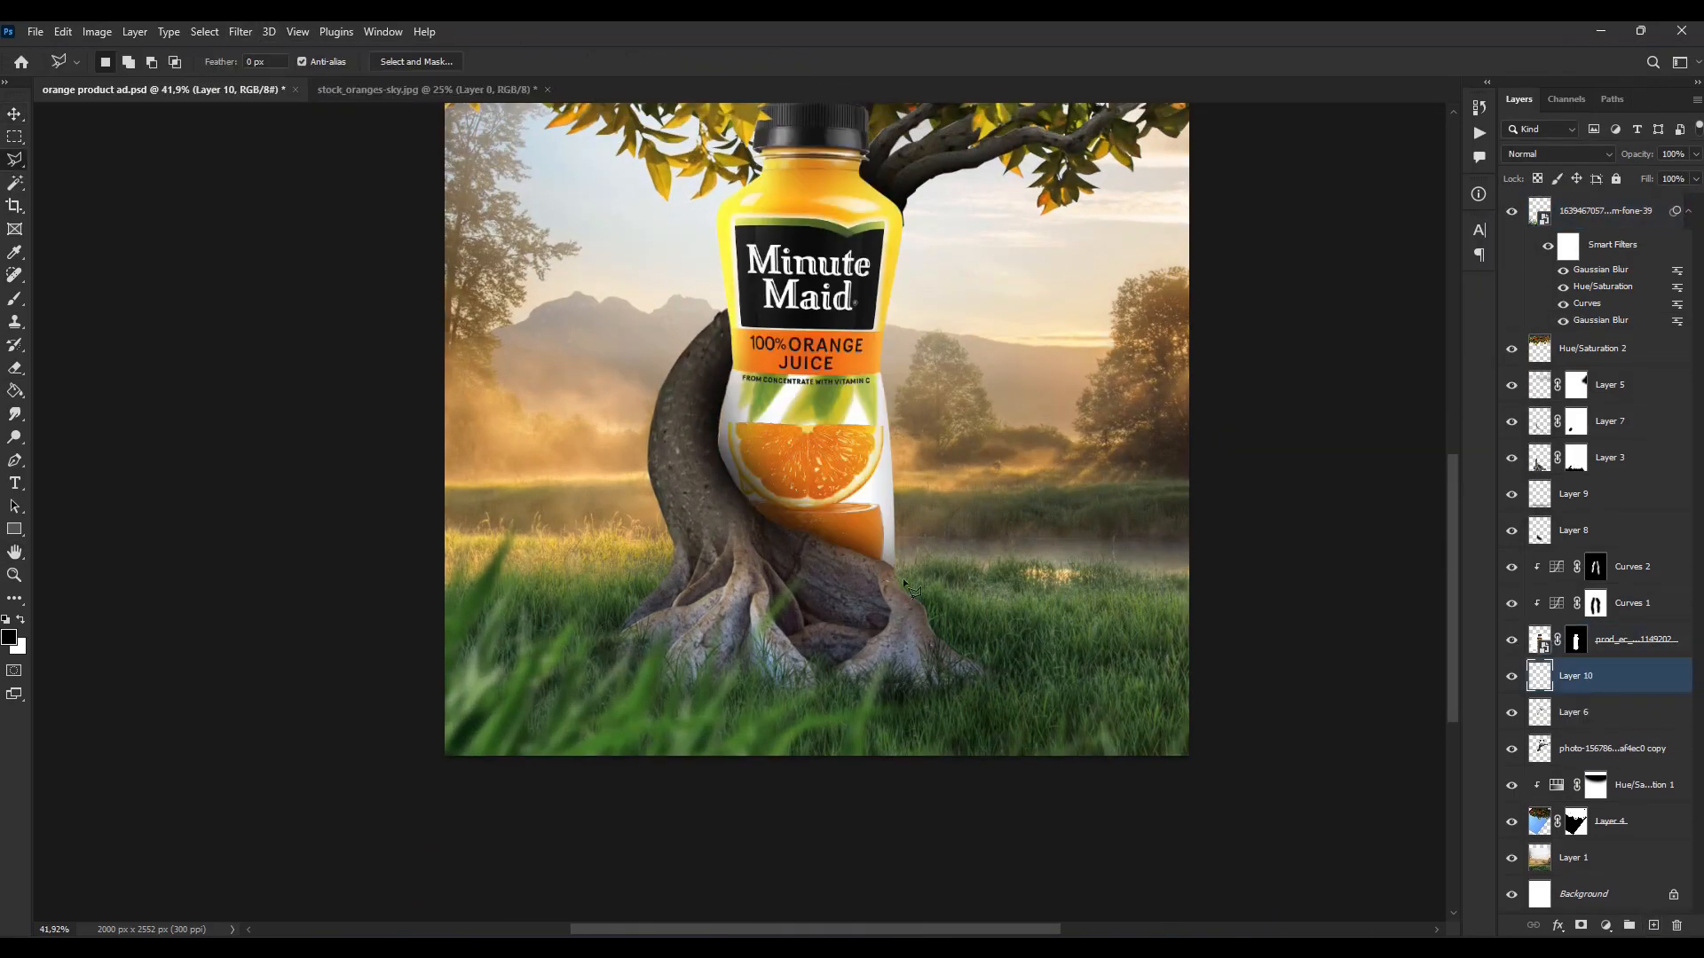
Step: Soften the root shadow with Motion Blur at a -18° angle and 596 px distance, and lower its layer opacity to 63%
{"action": "left_click", "coordinate": [240, 31]}
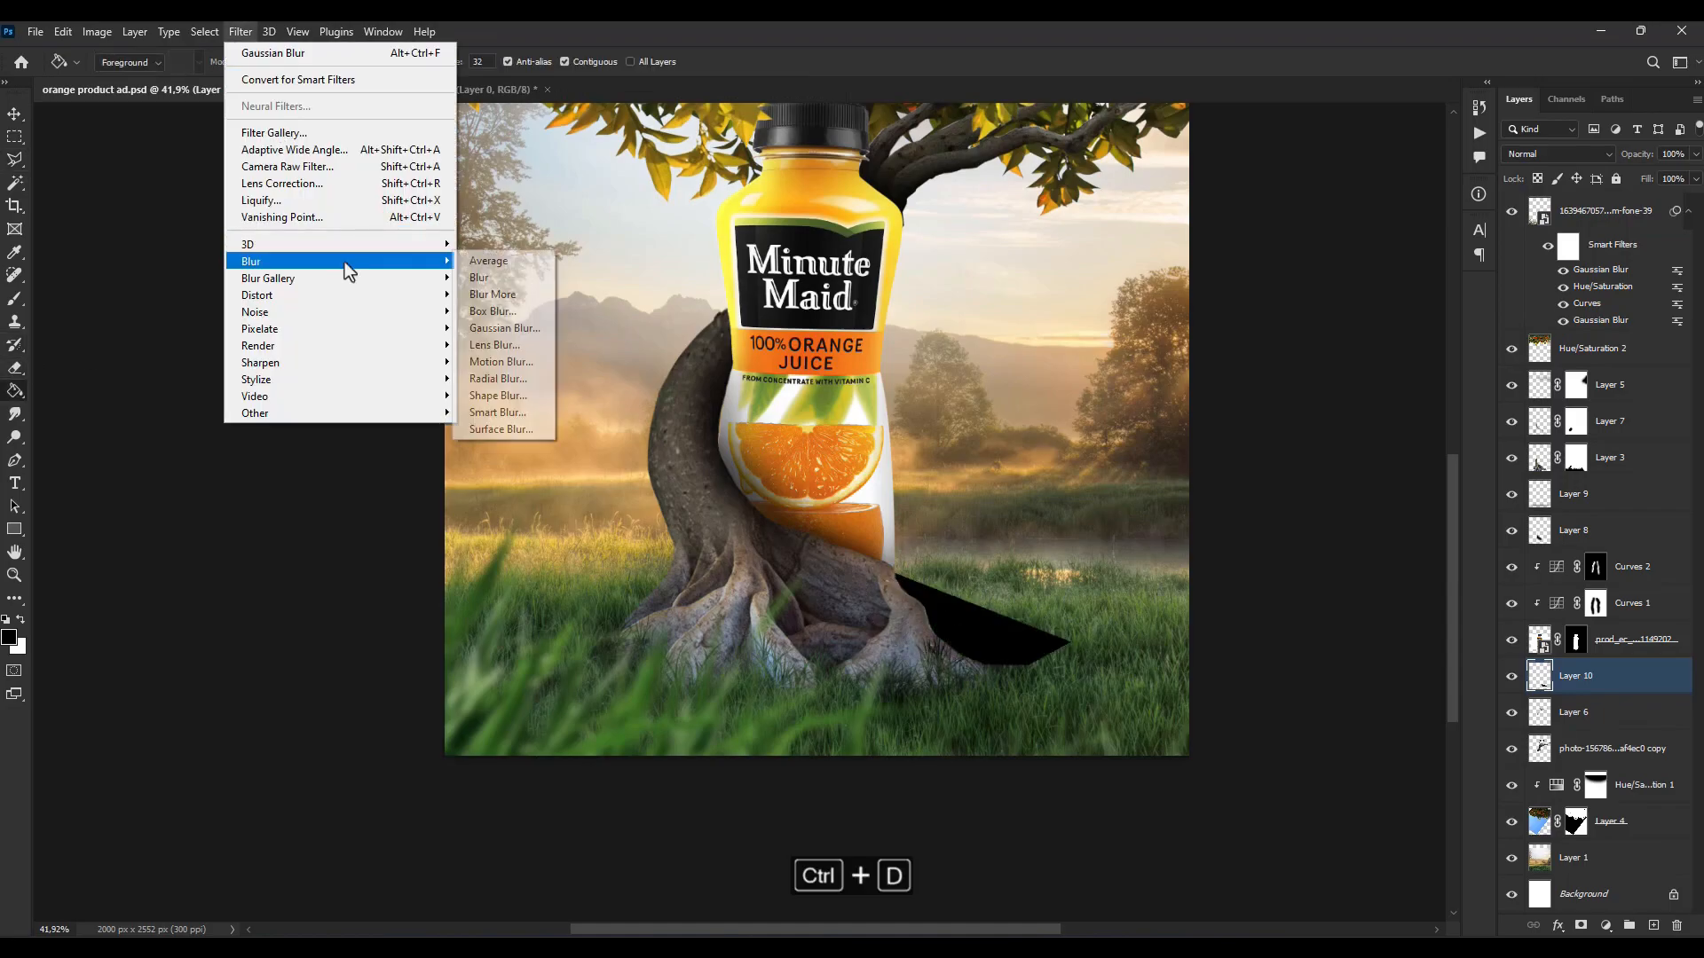
{"action": "left_click", "coordinate": [497, 369]}
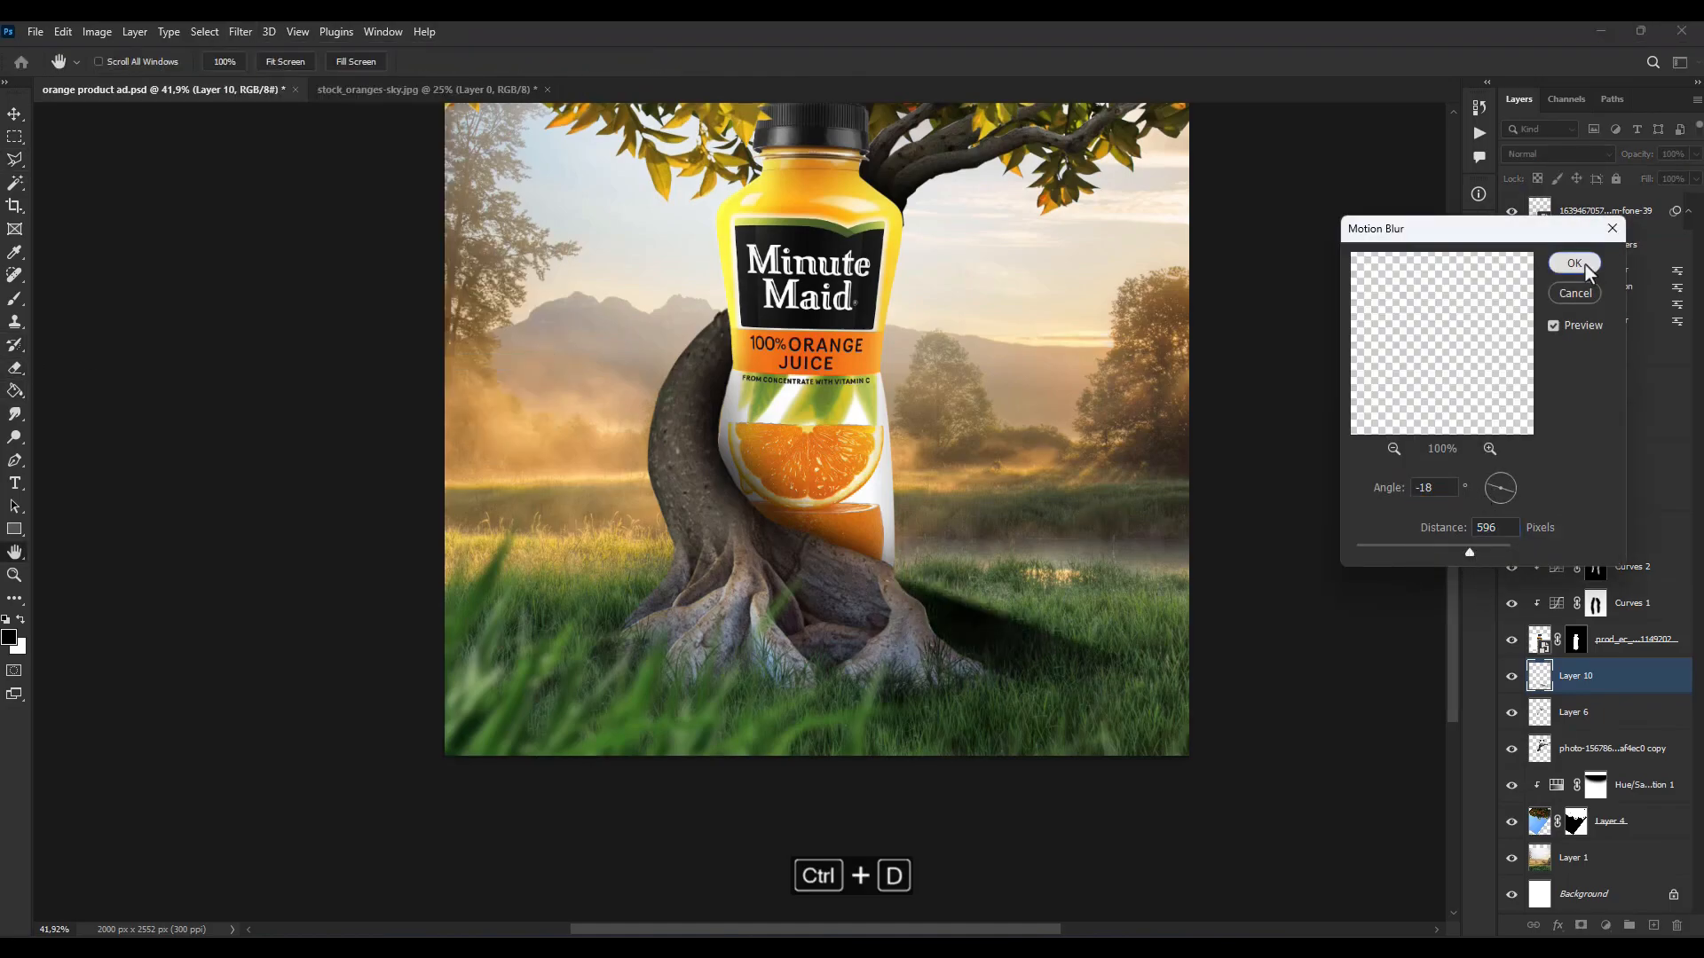
{"action": "left_click", "coordinate": [1573, 264]}
{"action": "left_click", "coordinate": [240, 31]}
{"action": "left_click", "coordinate": [496, 368]}
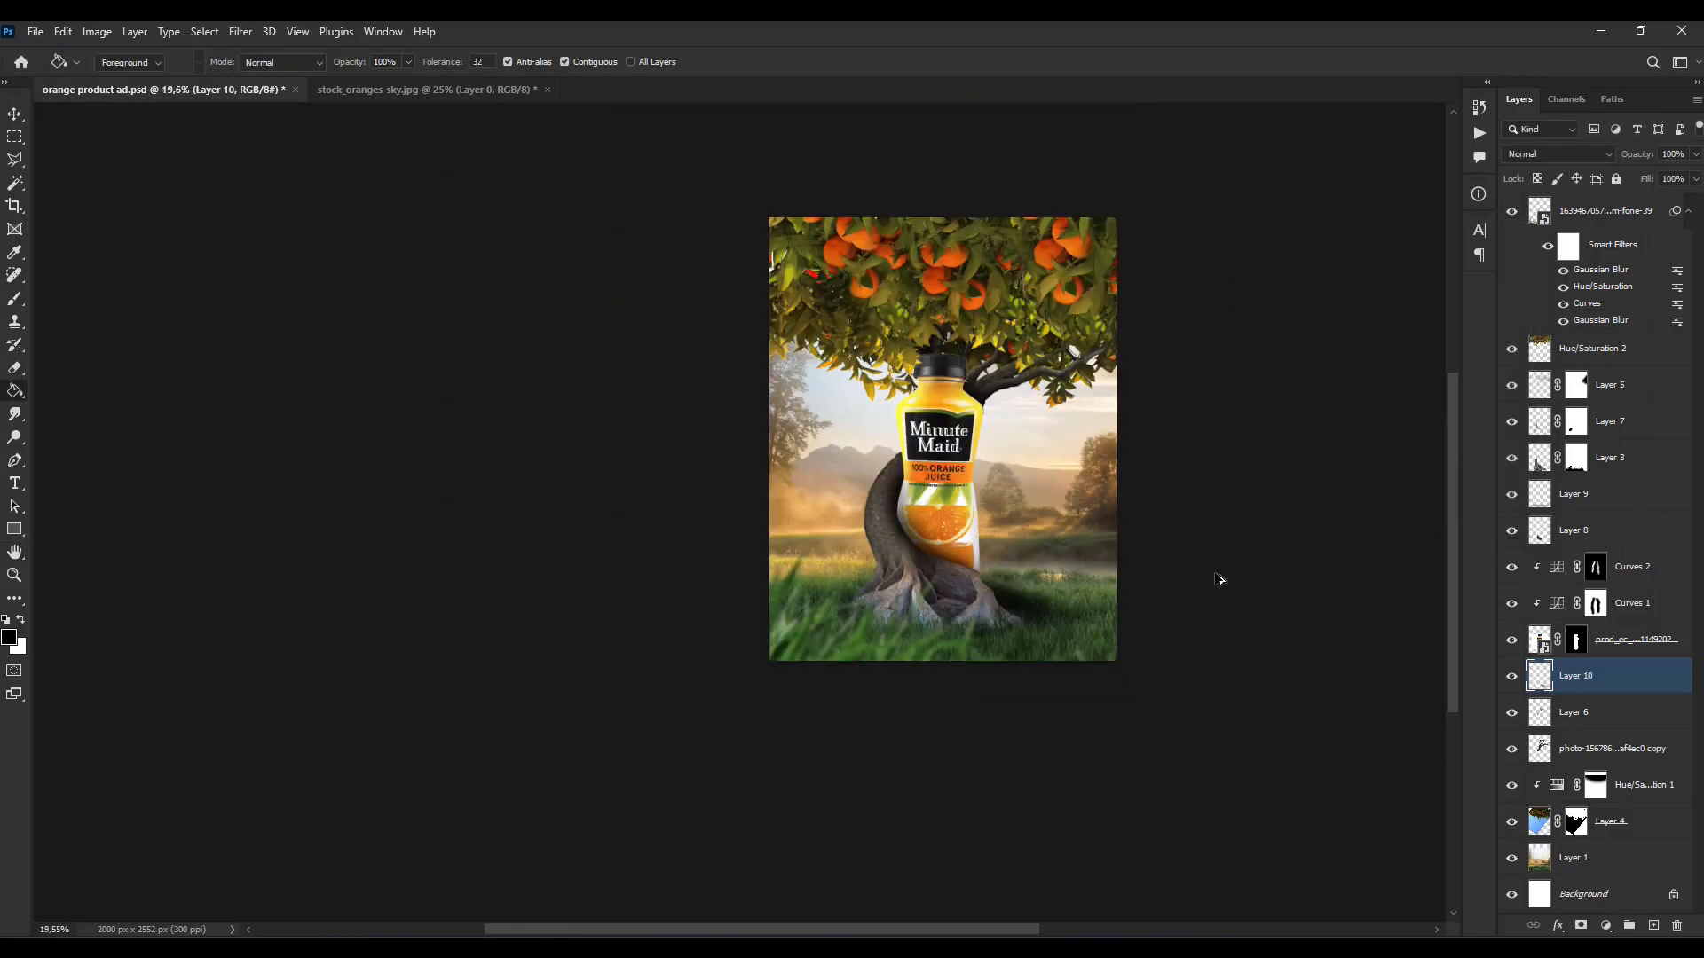
{"action": "scroll", "coordinate": [1218, 579], "scroll_direction": "up", "scroll_amount": 1}
{"action": "left_click_drag", "start_coordinate": [1695, 153], "coordinate": [1661, 173]}
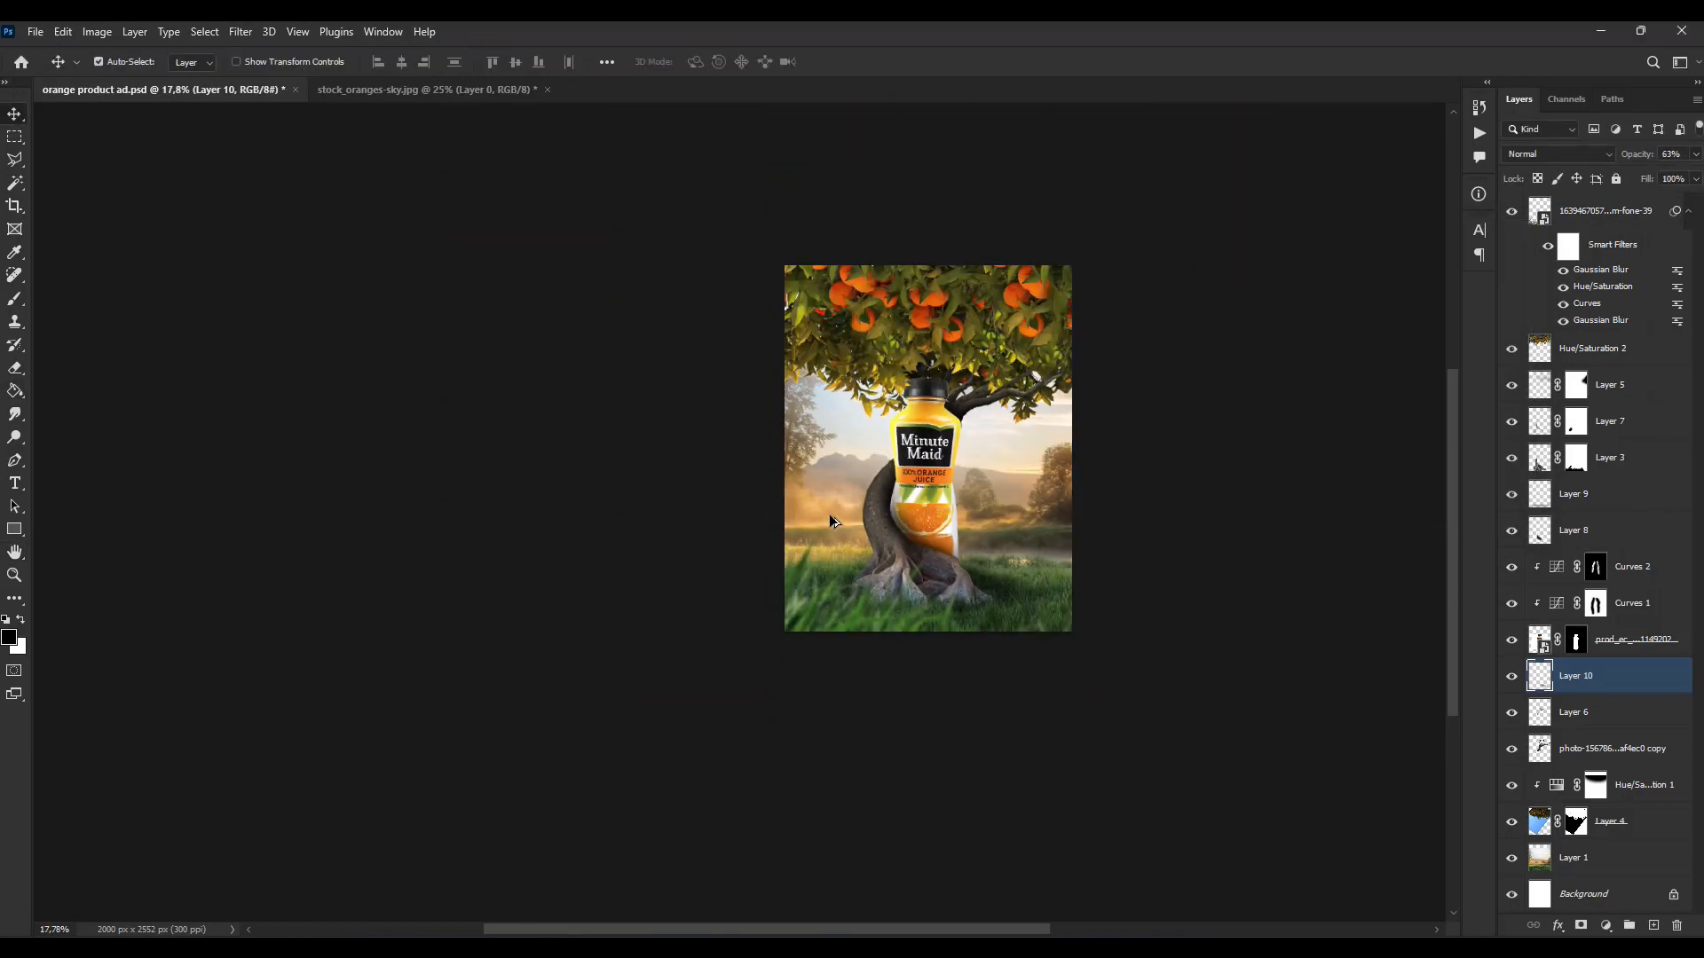
Step: Add a brightening Curves adjustment clipped to the foliage layer Hue/Saturation 2 and invert its mask to black
{"action": "left_click", "coordinate": [1588, 347]}
{"action": "left_click", "coordinate": [1605, 926]}
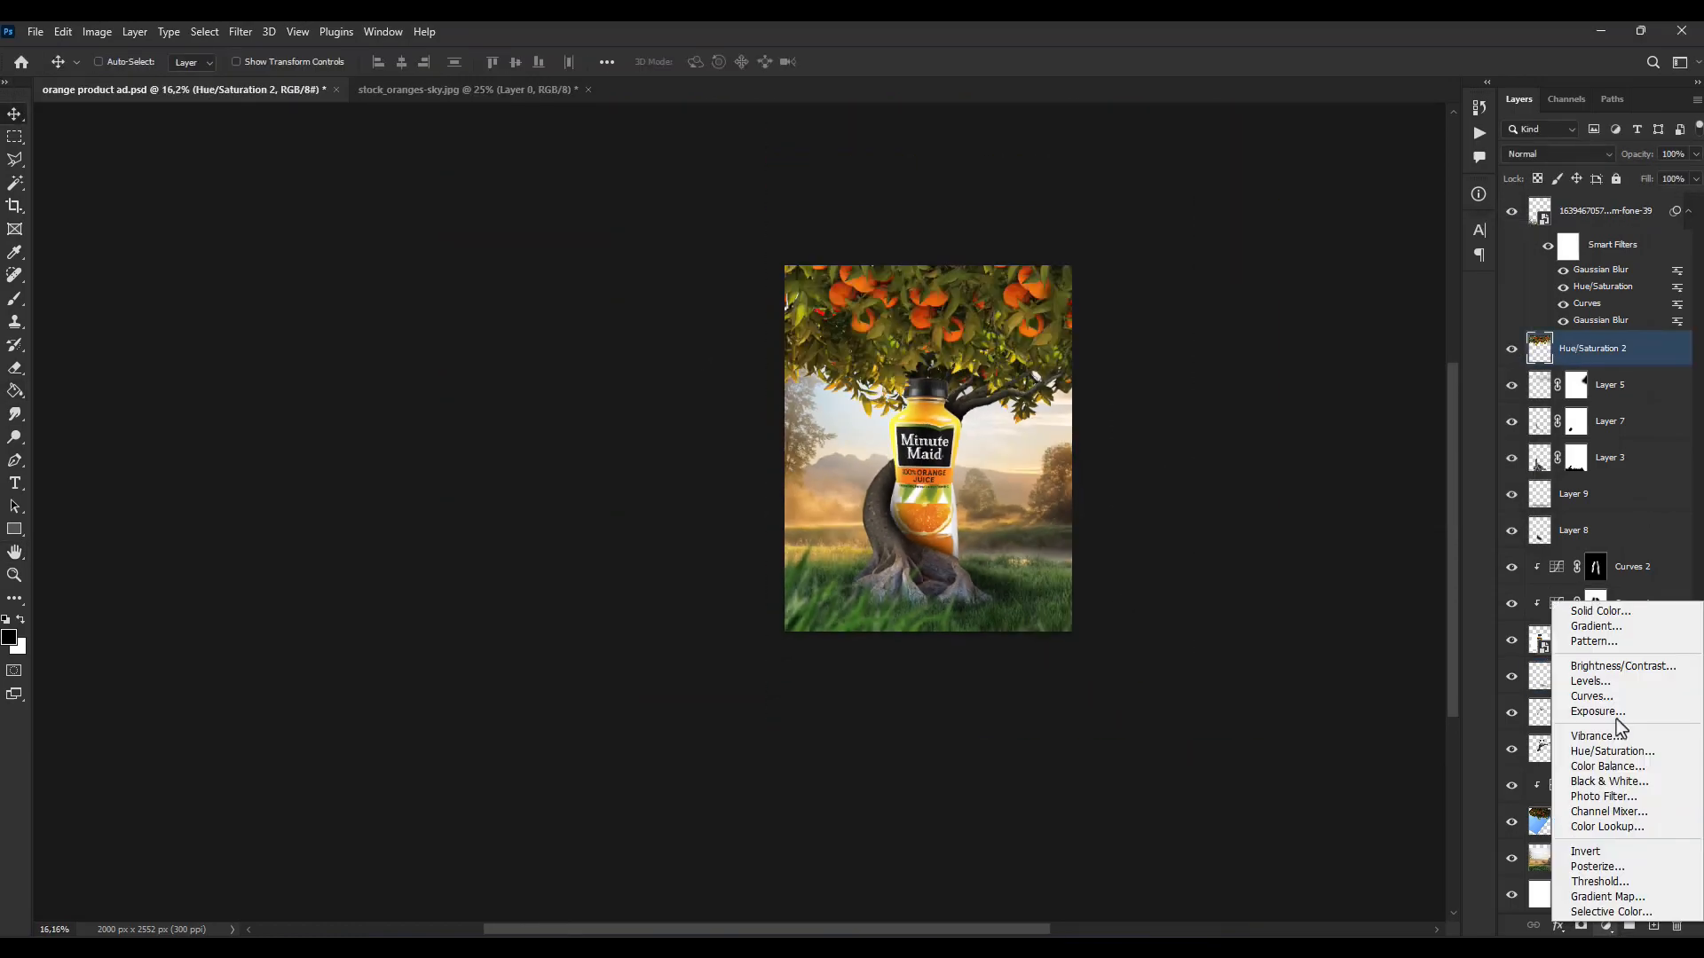
{"action": "left_click", "coordinate": [1597, 701]}
{"action": "left_click", "coordinate": [1094, 786]}
{"action": "key", "text": "ctrl+i"}
{"action": "left_click", "coordinate": [1197, 485]}
Step: Paint white on the Curves 3 mask with a soft 35% opacity brush to brighten the foliage above the bottle
{"action": "key", "text": "b"}
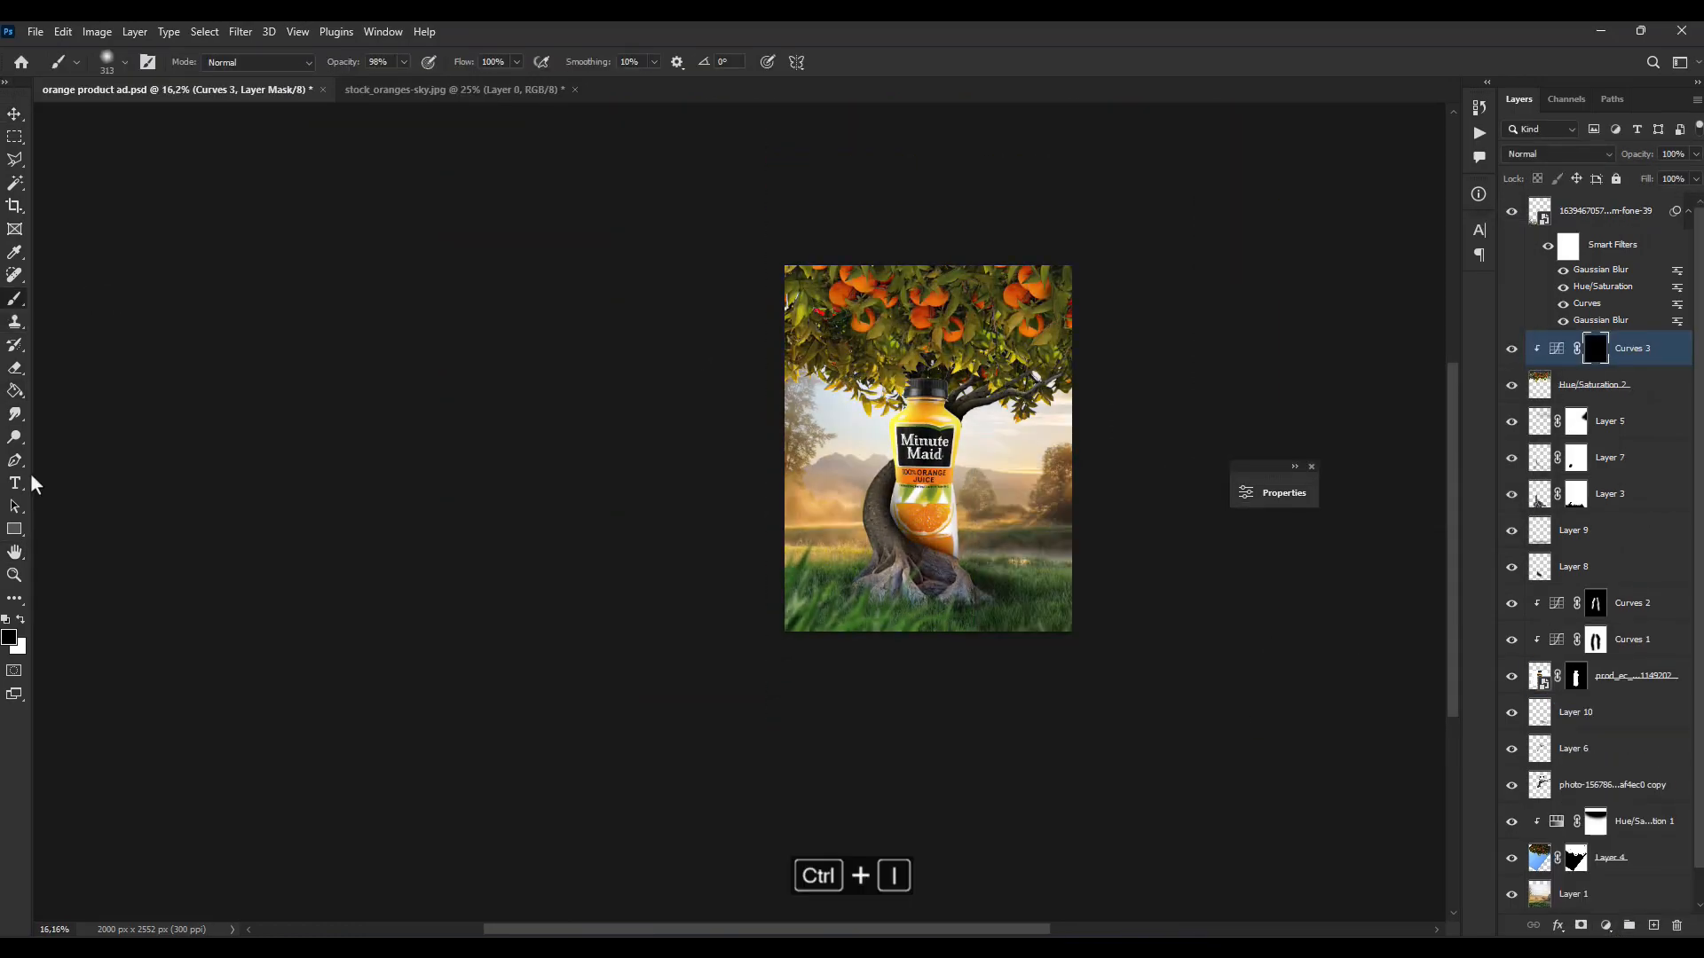
{"action": "left_click", "coordinate": [517, 66]}
{"action": "left_click", "coordinate": [792, 334]}
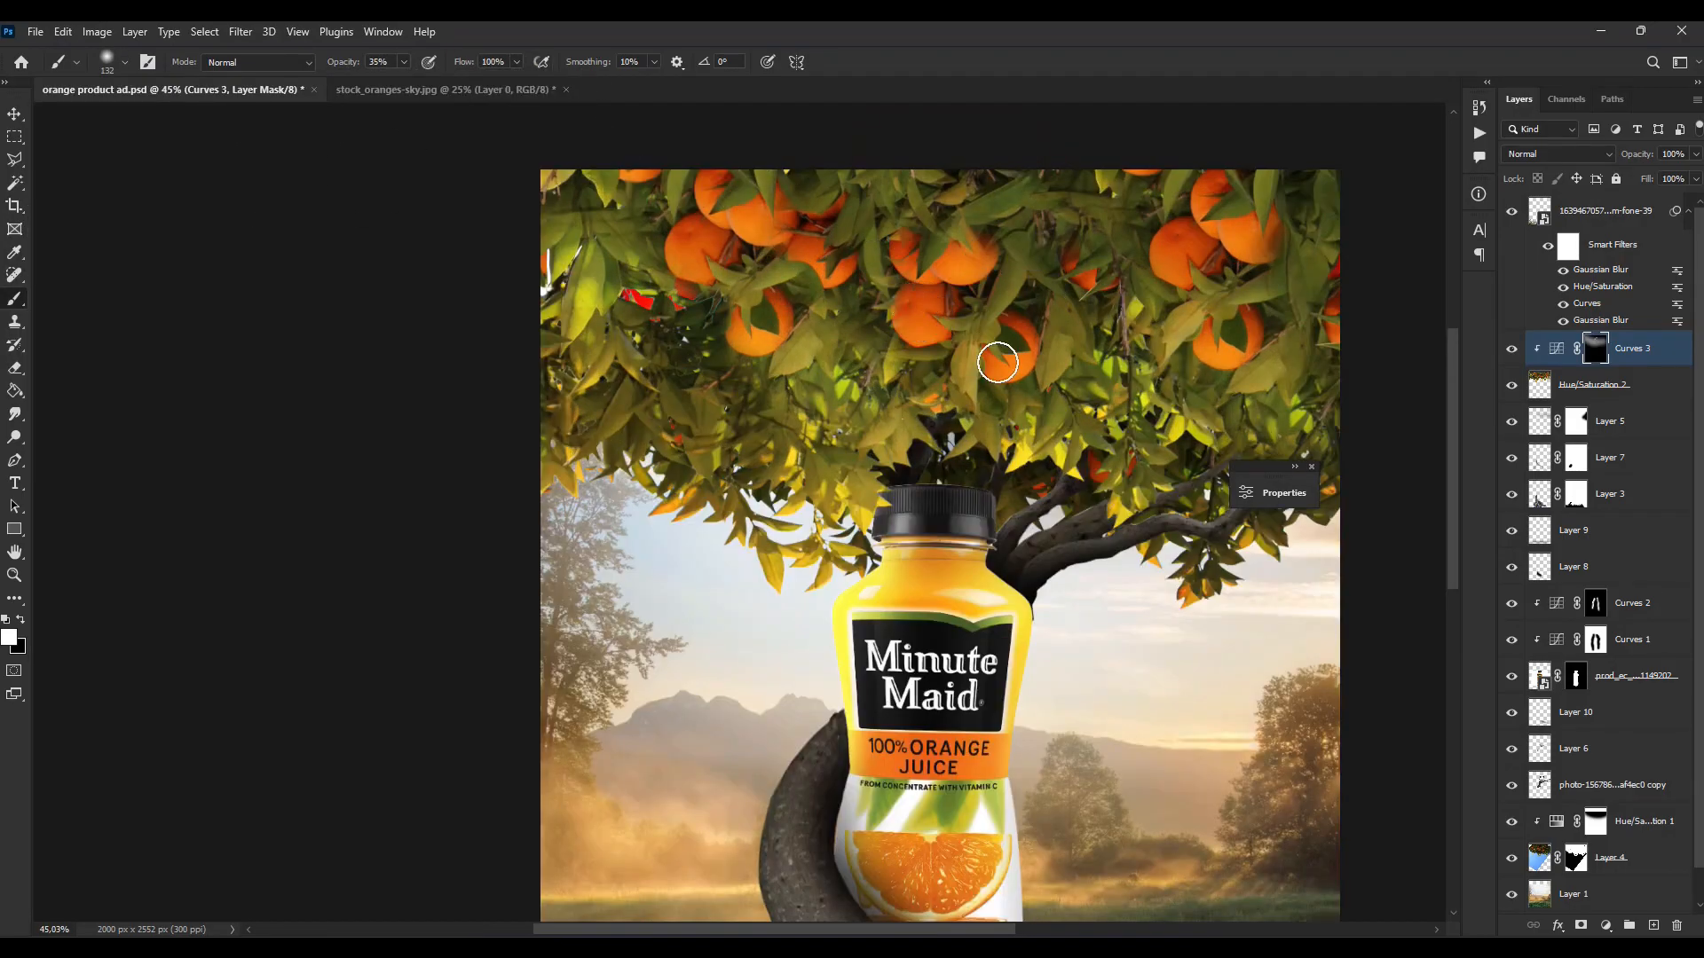
{"action": "left_click", "coordinate": [750, 381]}
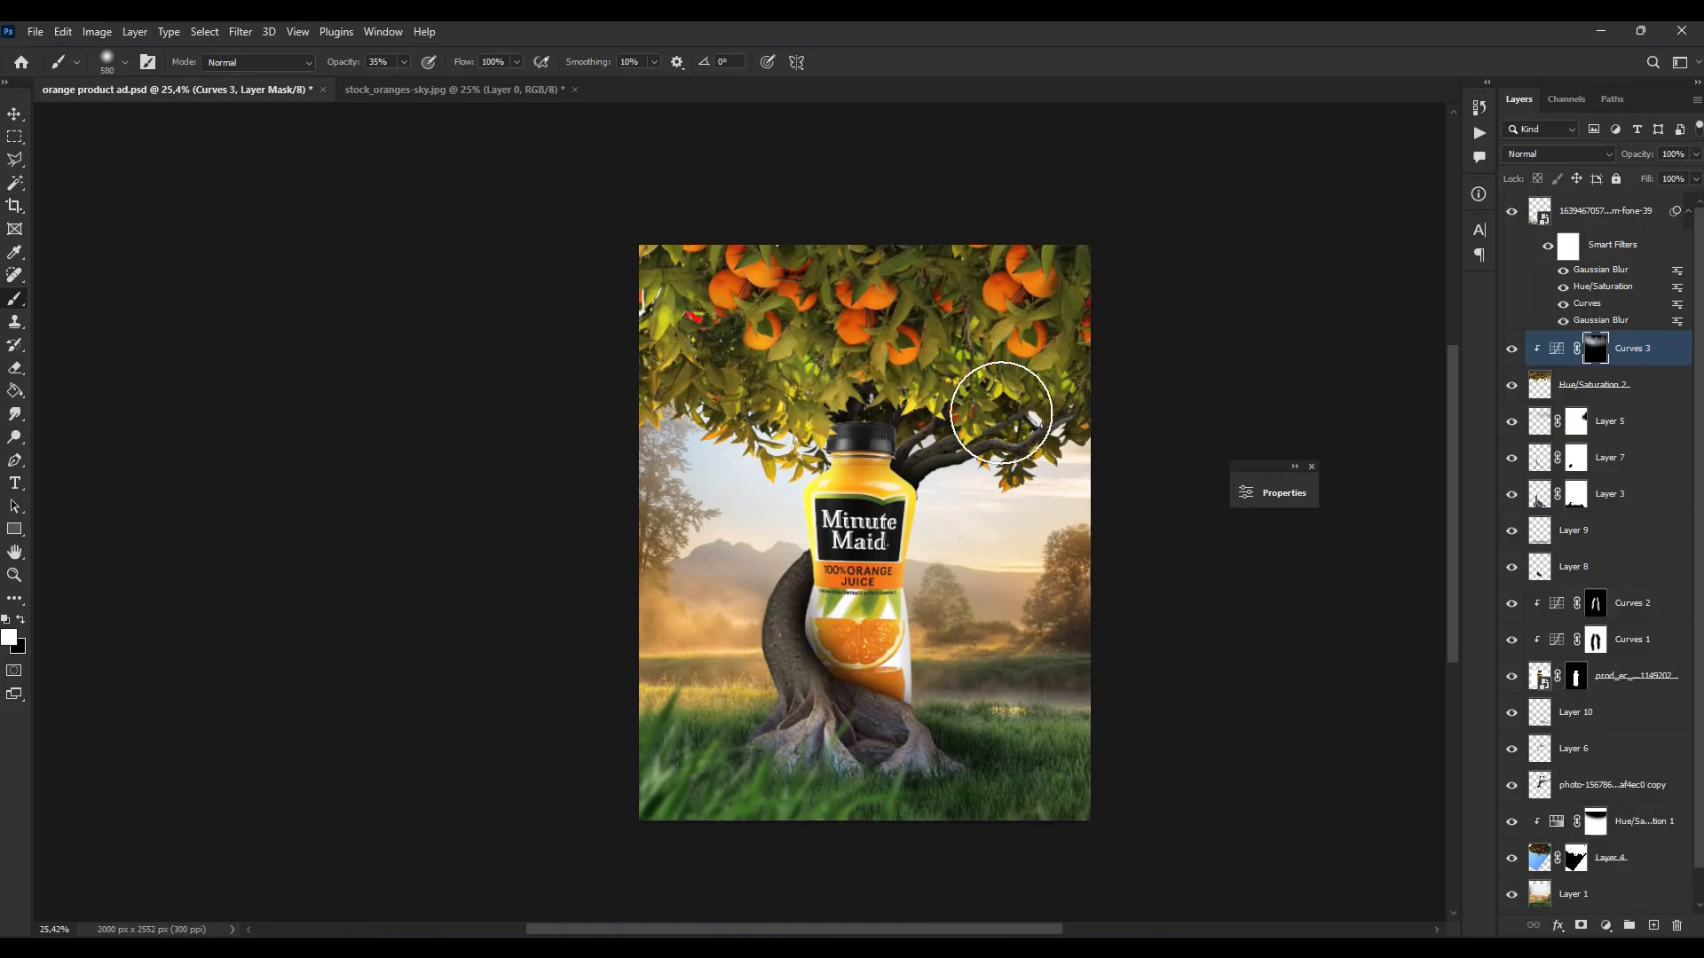
{"action": "left_click_drag", "start_coordinate": [1001, 404], "coordinate": [834, 380]}
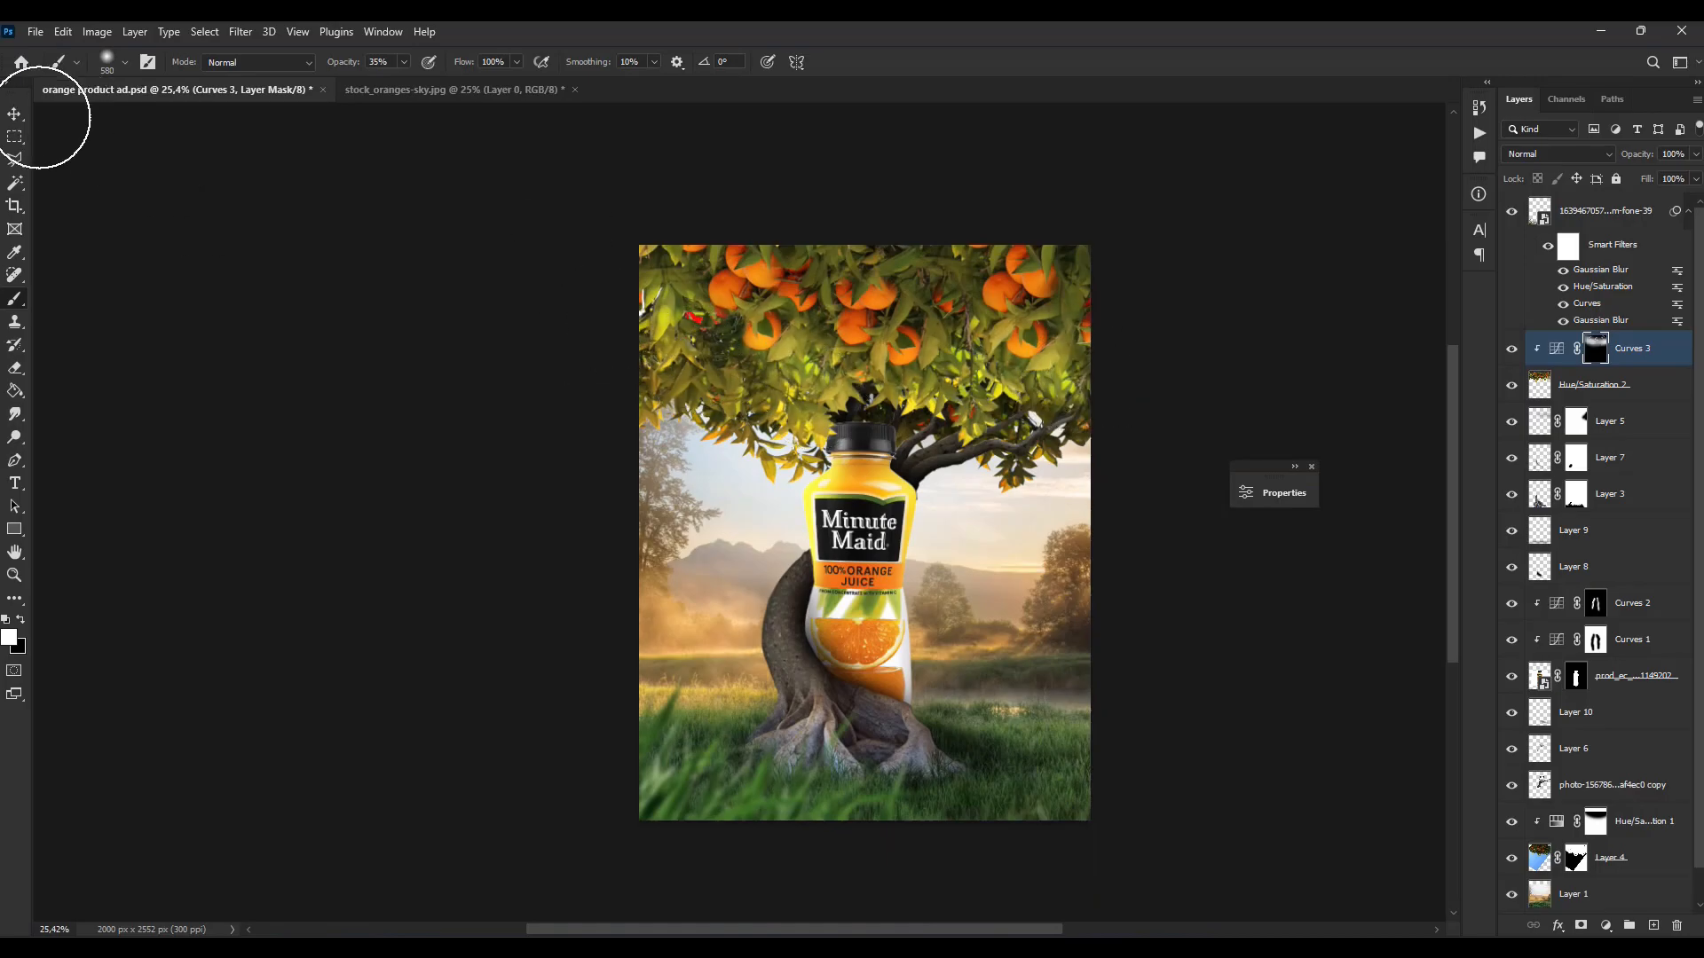
Step: Add a second Curves adjustment clipped to the foliage and pull its midtones down to darken the leaves and oranges
{"action": "left_click", "coordinate": [1605, 926]}
{"action": "left_click", "coordinate": [1588, 713]}
{"action": "left_click_drag", "start_coordinate": [1132, 653], "coordinate": [1134, 693]}
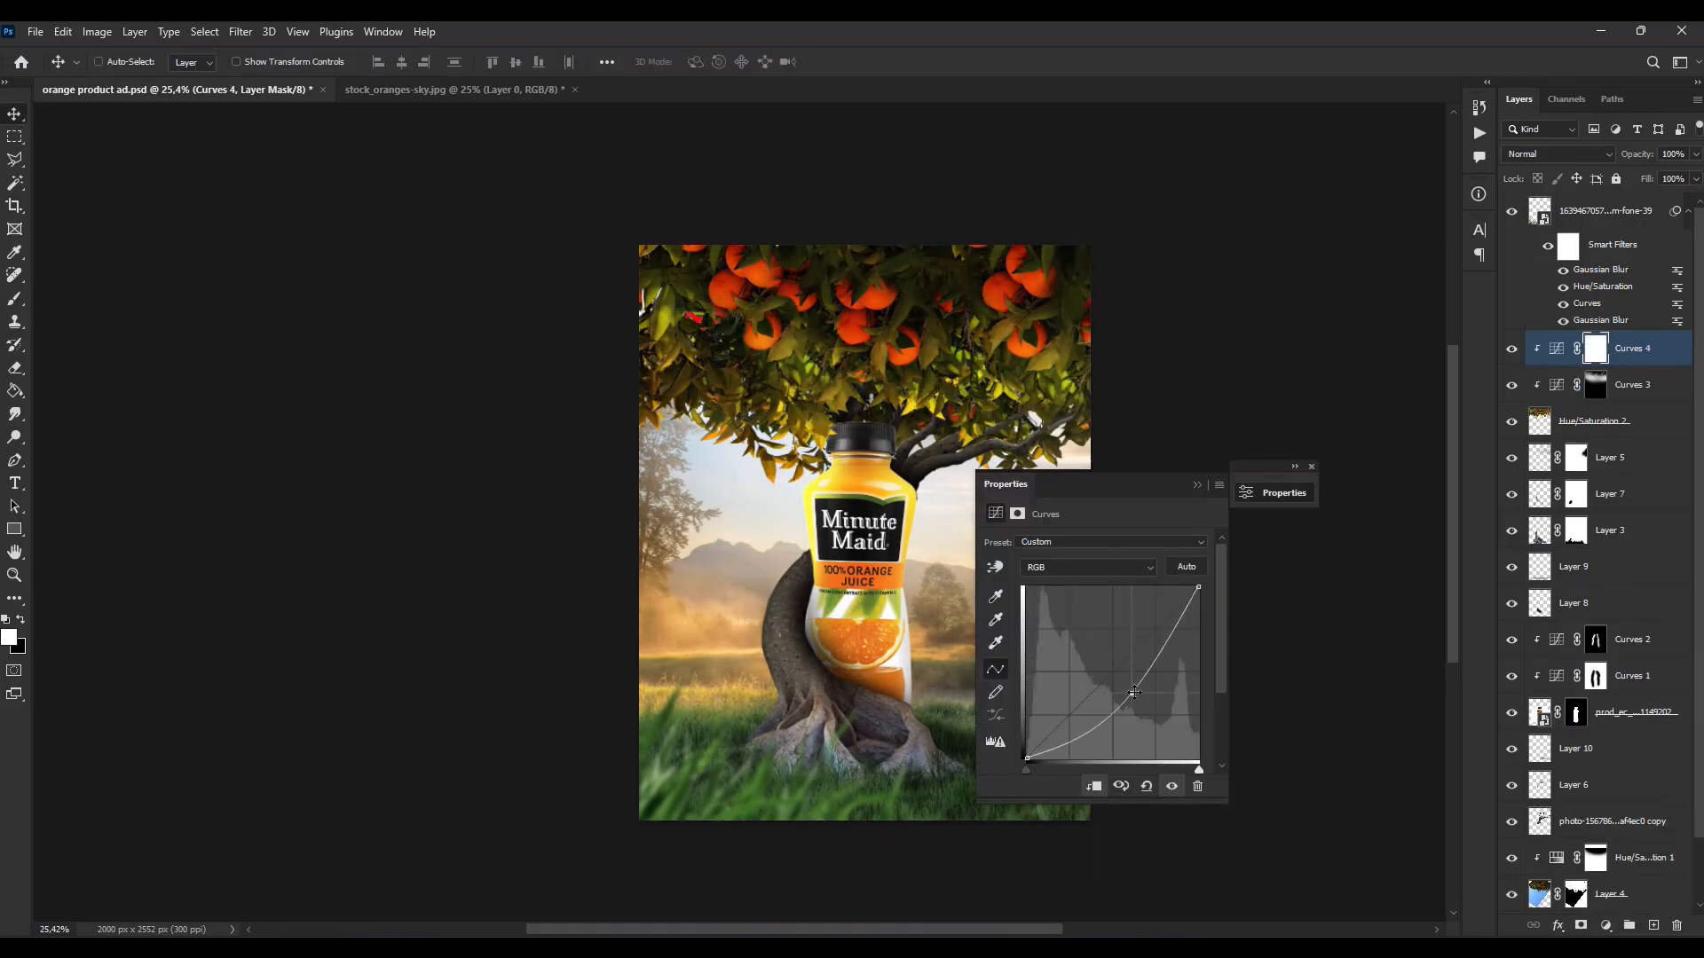
{"action": "left_click", "coordinate": [1196, 486]}
{"action": "left_click", "coordinate": [1653, 353]}
Step: Paint black on the Curves 4 mask with a large soft 55% opacity brush to restore brightness in the central foliage
{"action": "left_click", "coordinate": [14, 299]}
{"action": "left_click_drag", "start_coordinate": [726, 359], "coordinate": [795, 358]}
{"action": "left_click", "coordinate": [781, 353]}
{"action": "left_click", "coordinate": [757, 327]}
{"action": "scroll", "coordinate": [757, 327], "scroll_direction": "down", "scroll_amount": 1}
{"action": "key", "text": "ctrl+z"}
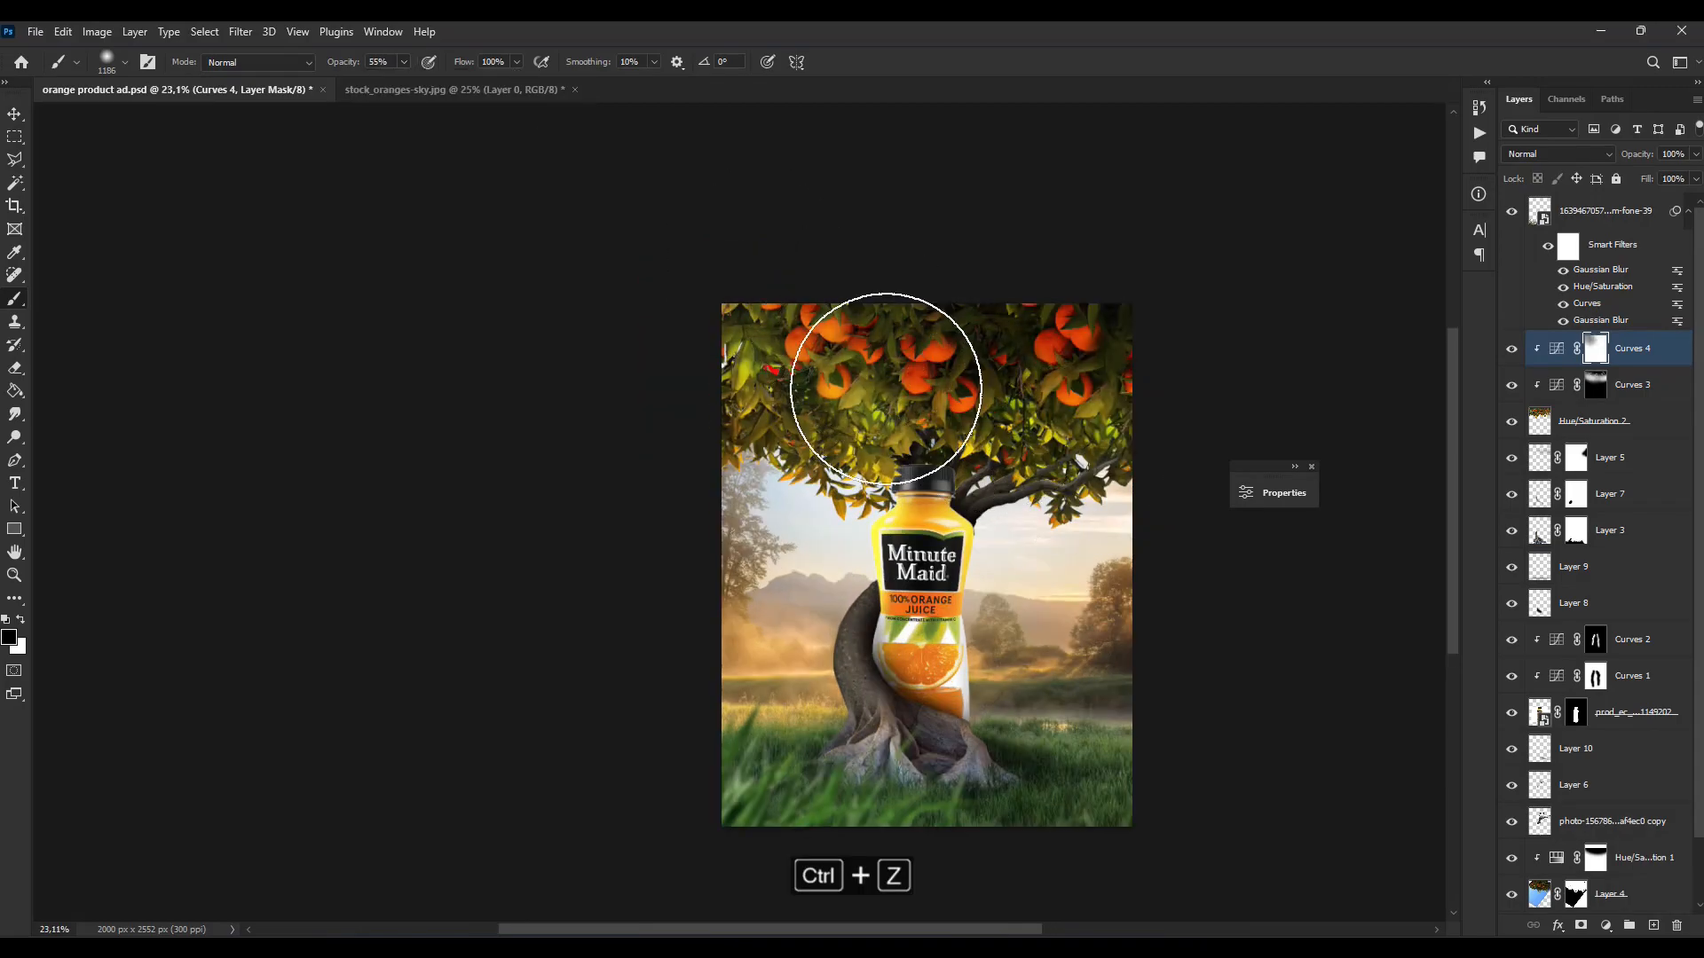
{"action": "left_click_drag", "start_coordinate": [885, 389], "coordinate": [972, 377]}
Step: Merge Curves 4, Curves 3 and the Hue/Saturation 2 foliage into one layer
{"action": "left_click", "coordinate": [1562, 424], "text": "shift"}
{"action": "key", "text": "ctrl+e"}
{"action": "scroll", "coordinate": [1132, 723], "scroll_direction": "down", "scroll_amount": 1}
{"action": "scroll", "coordinate": [976, 559], "scroll_direction": "up", "scroll_amount": 2}
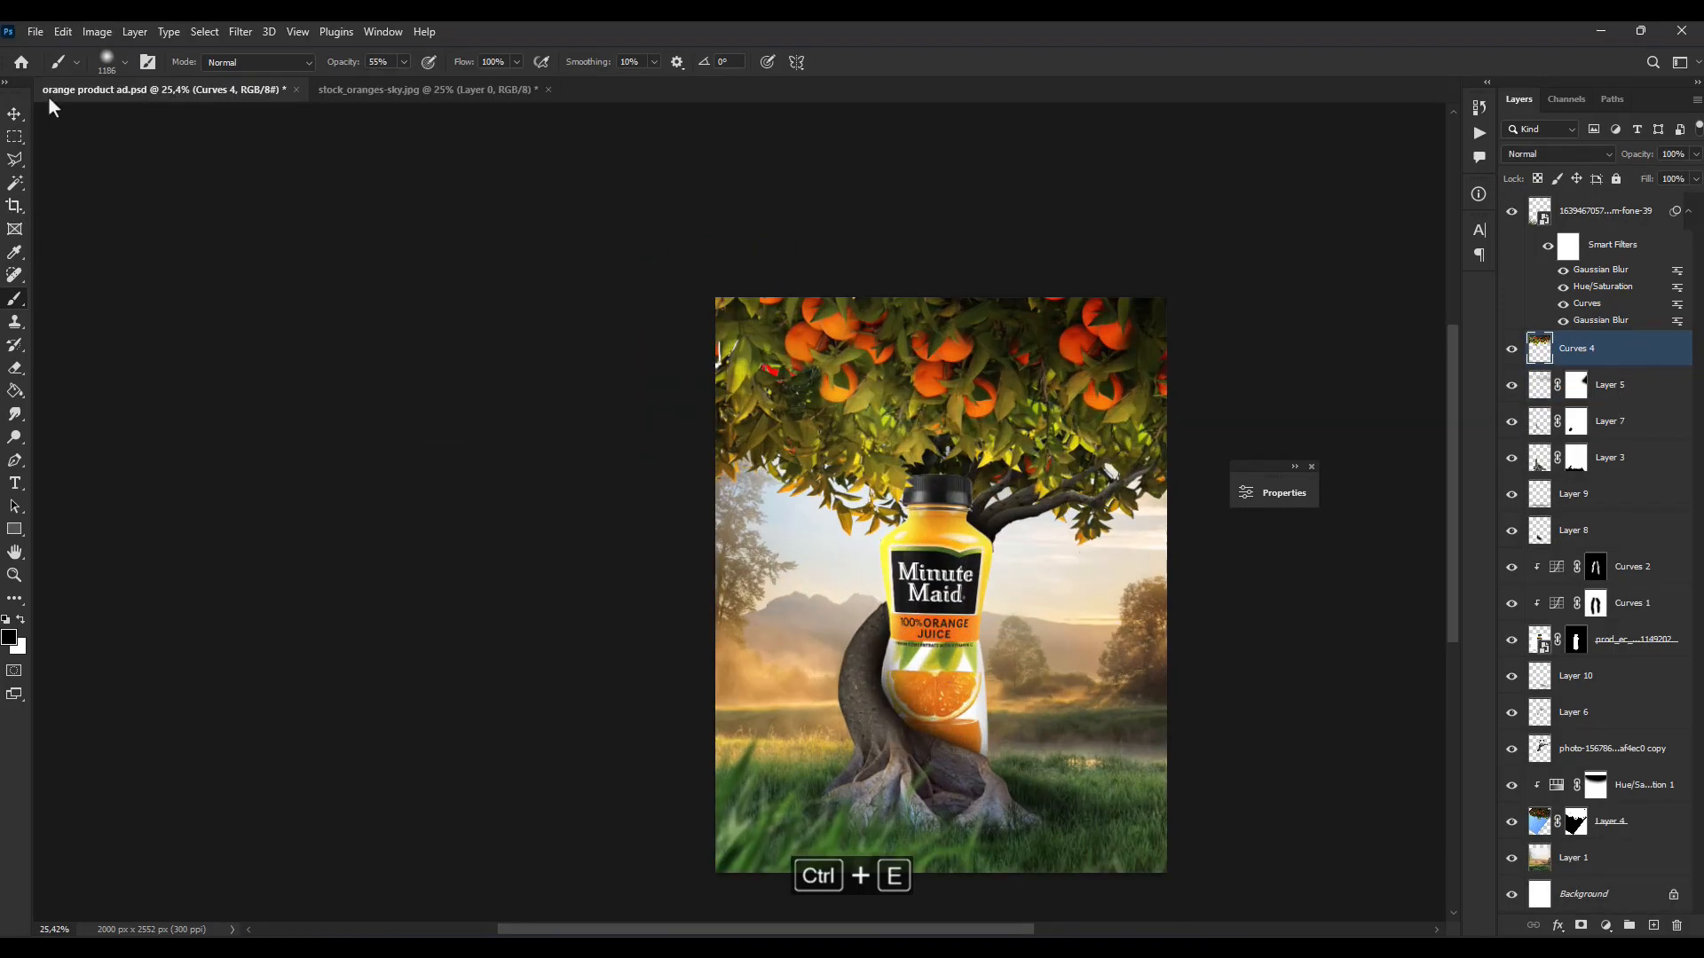
Step: Crop the top of the canvas to a height of about 2392 px
{"action": "key", "text": "c"}
{"action": "scroll", "coordinate": [898, 519], "scroll_direction": "down", "scroll_amount": 1}
{"action": "left_click_drag", "start_coordinate": [952, 359], "coordinate": [952, 386]}
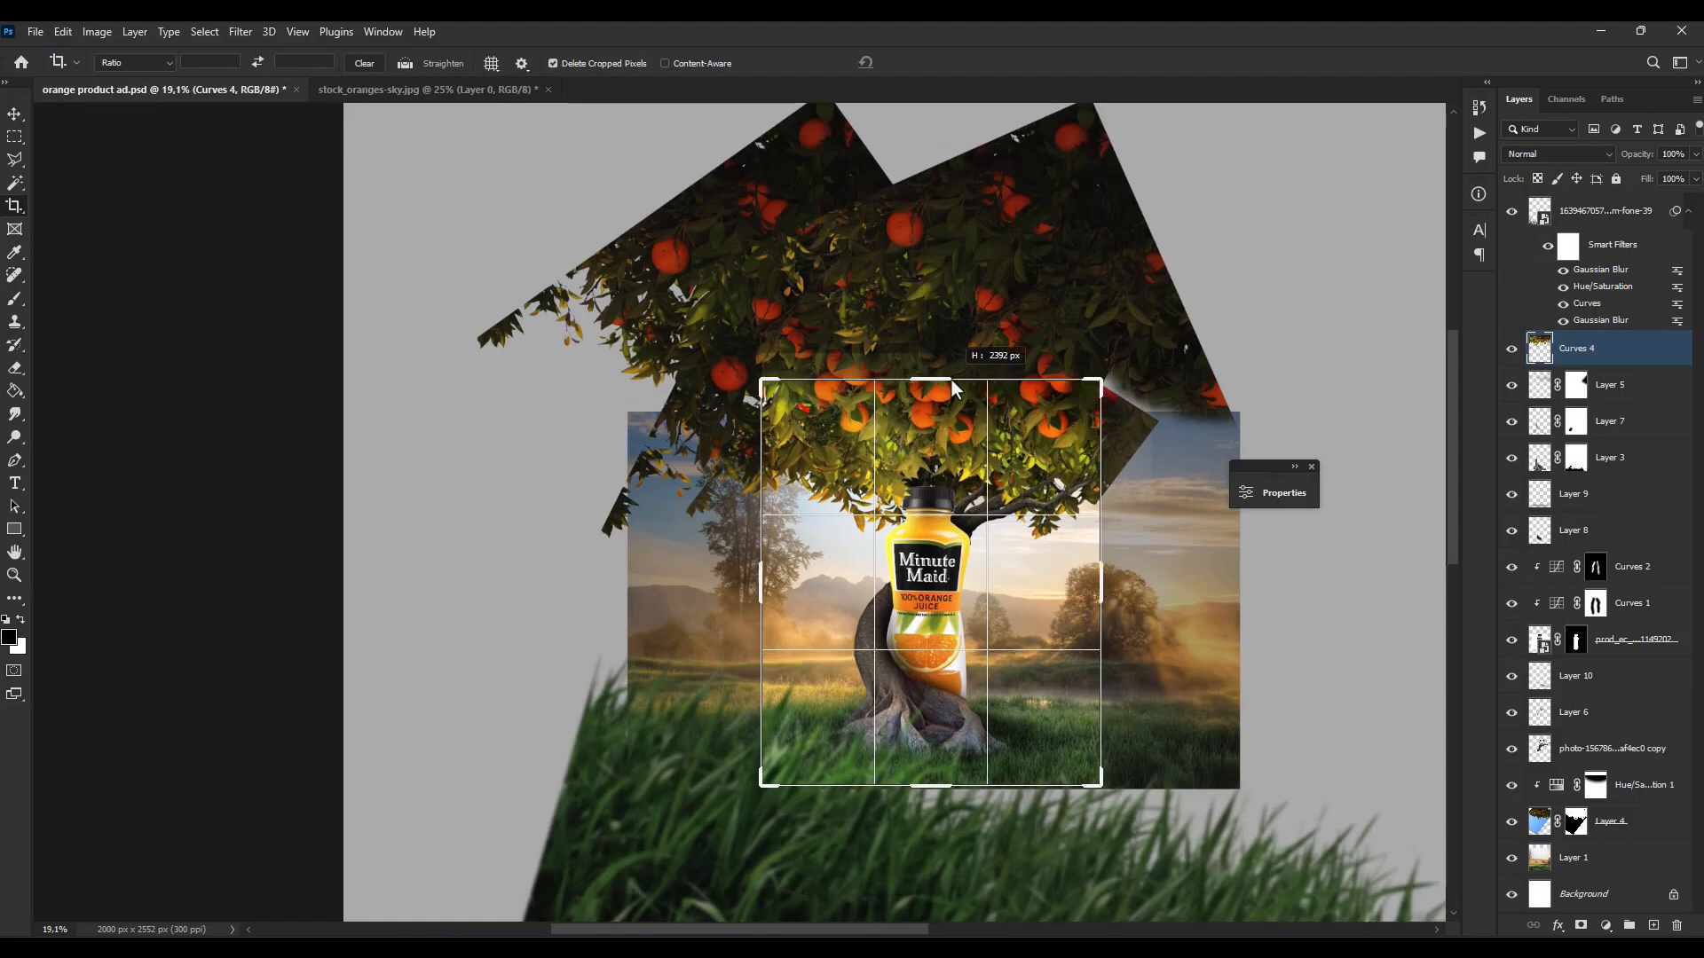
{"action": "key", "text": "Return"}
{"action": "key", "text": "v"}
Step: Crop more foliage off the top of the canvas, leaving it 2281 px high
{"action": "scroll", "coordinate": [1053, 486], "scroll_direction": "down", "scroll_amount": 6}
{"action": "scroll", "coordinate": [1029, 483], "scroll_direction": "up", "scroll_amount": 11}
{"action": "key", "text": "c"}
{"action": "left_click_drag", "start_coordinate": [950, 319], "coordinate": [953, 339]}
{"action": "key", "text": "Return"}
{"action": "key", "text": "v"}
{"action": "scroll", "coordinate": [1020, 407], "scroll_direction": "down", "scroll_amount": 4}
{"action": "scroll", "coordinate": [1021, 407], "scroll_direction": "up", "scroll_amount": 2}
Step: Place the stock image of monarch butterflies into the composition above the foliage layer
{"action": "key", "text": "alt+Tab"}
{"action": "left_click_drag", "start_coordinate": [533, 342], "coordinate": [990, 502]}
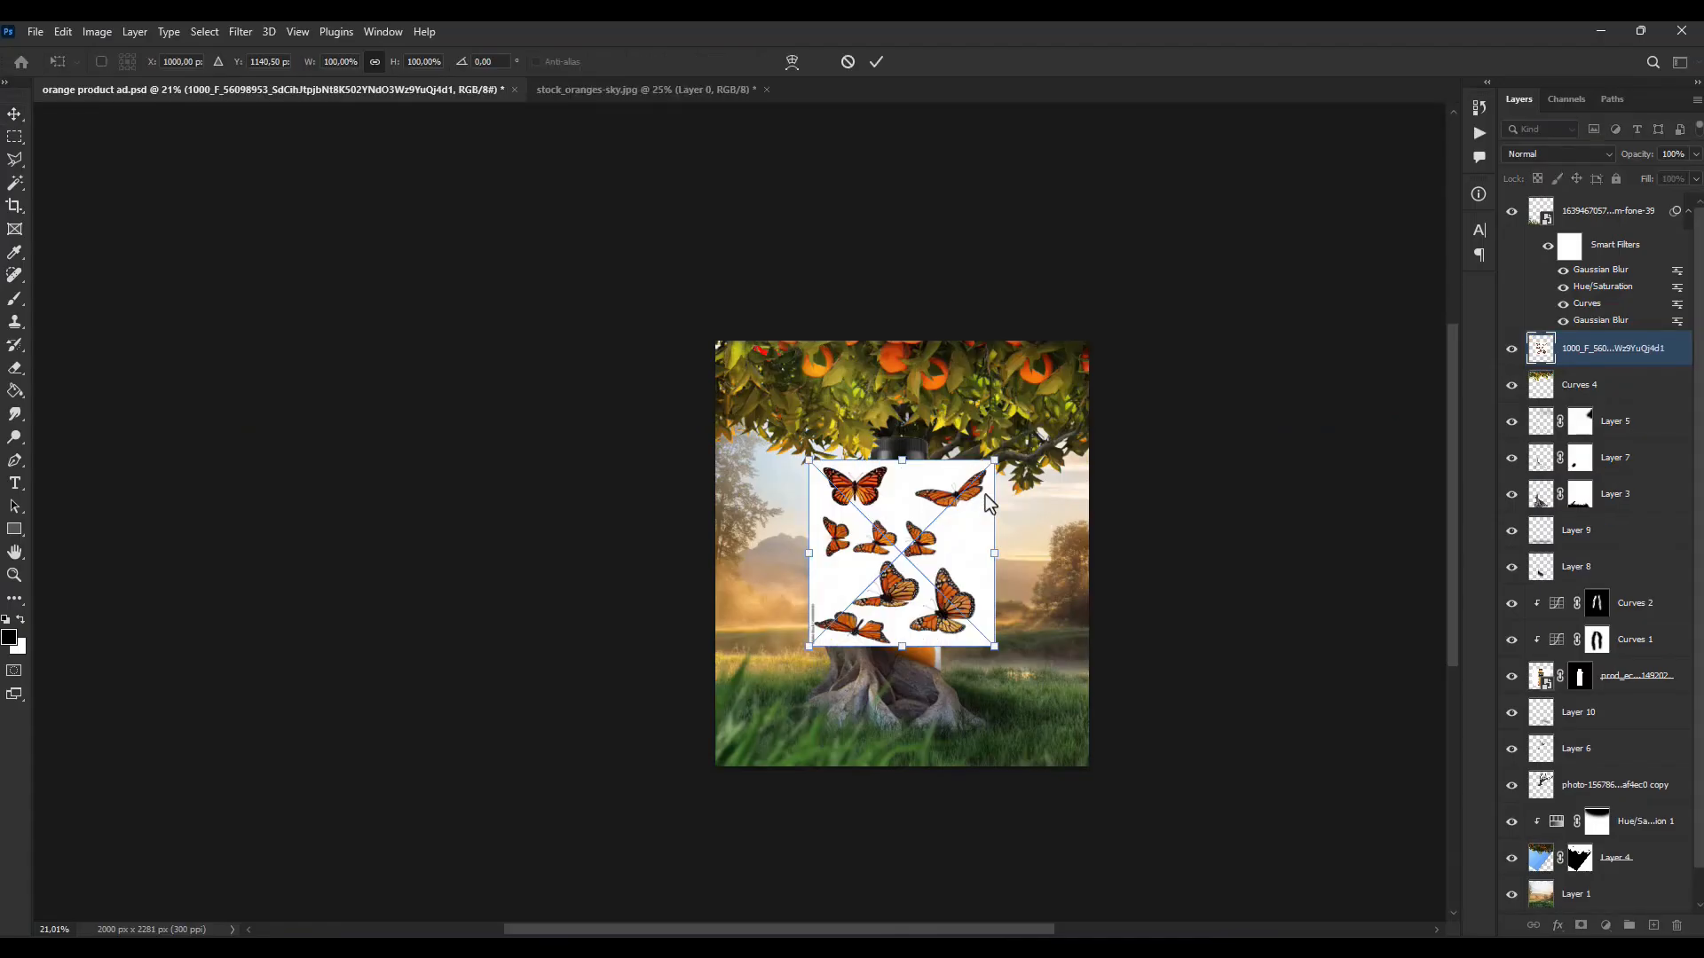
{"action": "left_click", "coordinate": [24, 117]}
Step: Select the butterfly image's white background with the Magic Wand and mask it out, leaving only the butterflies
{"action": "scroll", "coordinate": [936, 592], "scroll_direction": "up", "scroll_amount": 6}
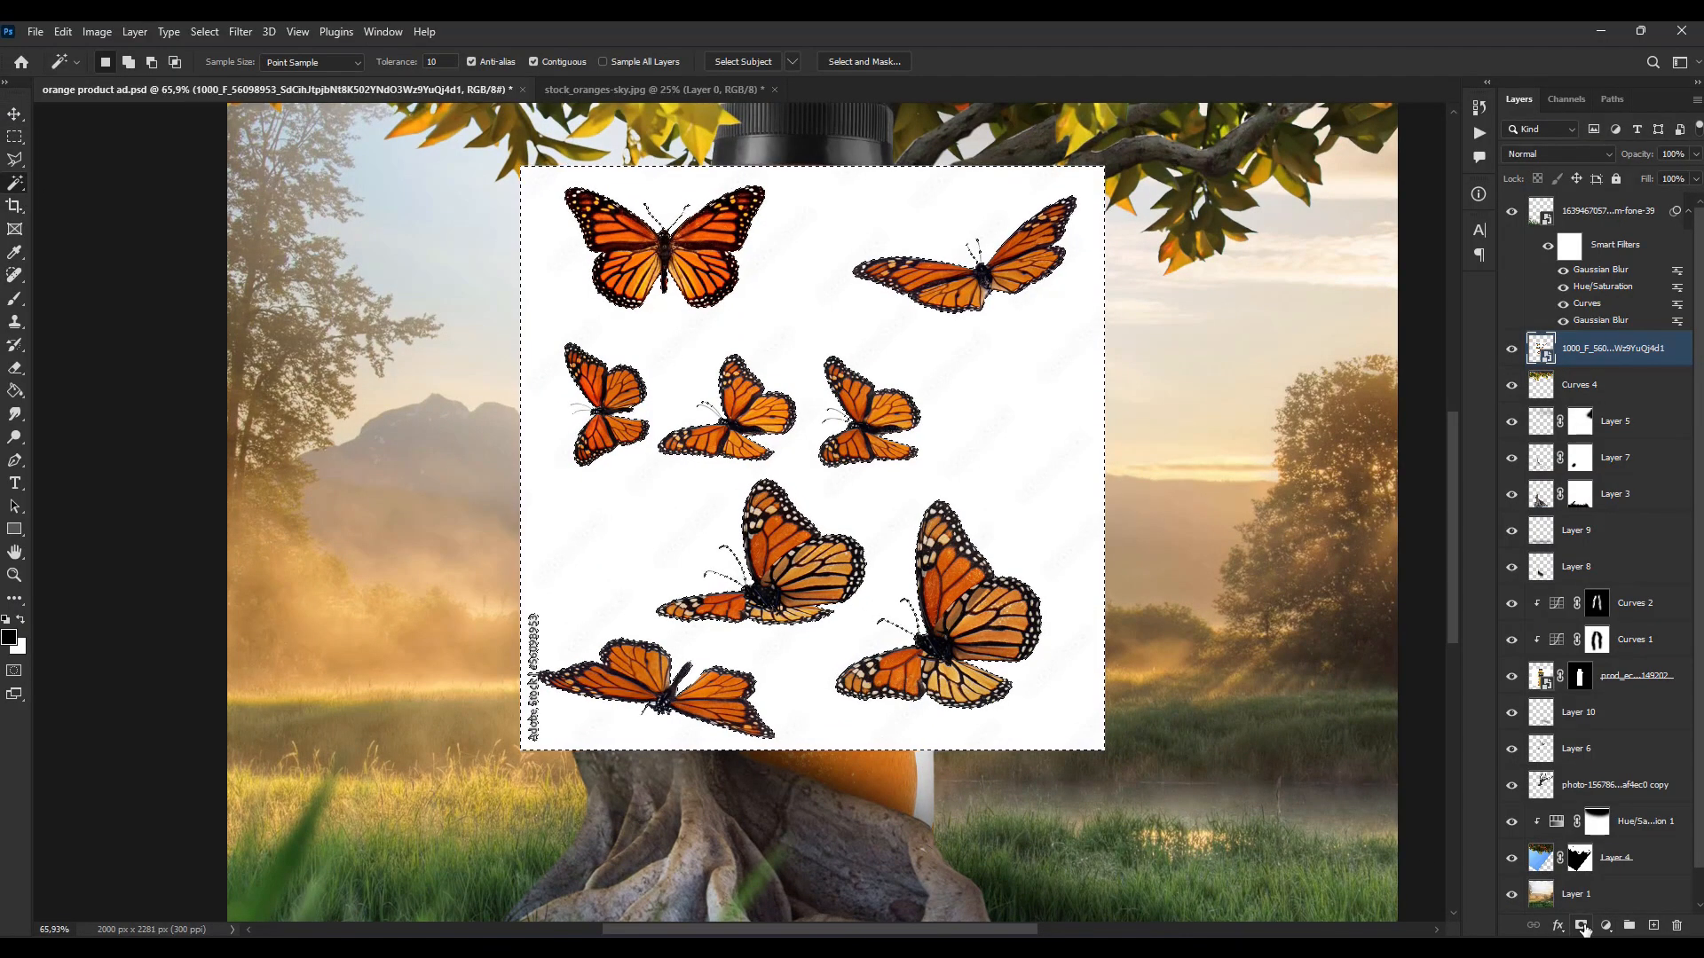
{"action": "left_click", "coordinate": [1583, 925]}
{"action": "key", "text": "ctrl+i"}
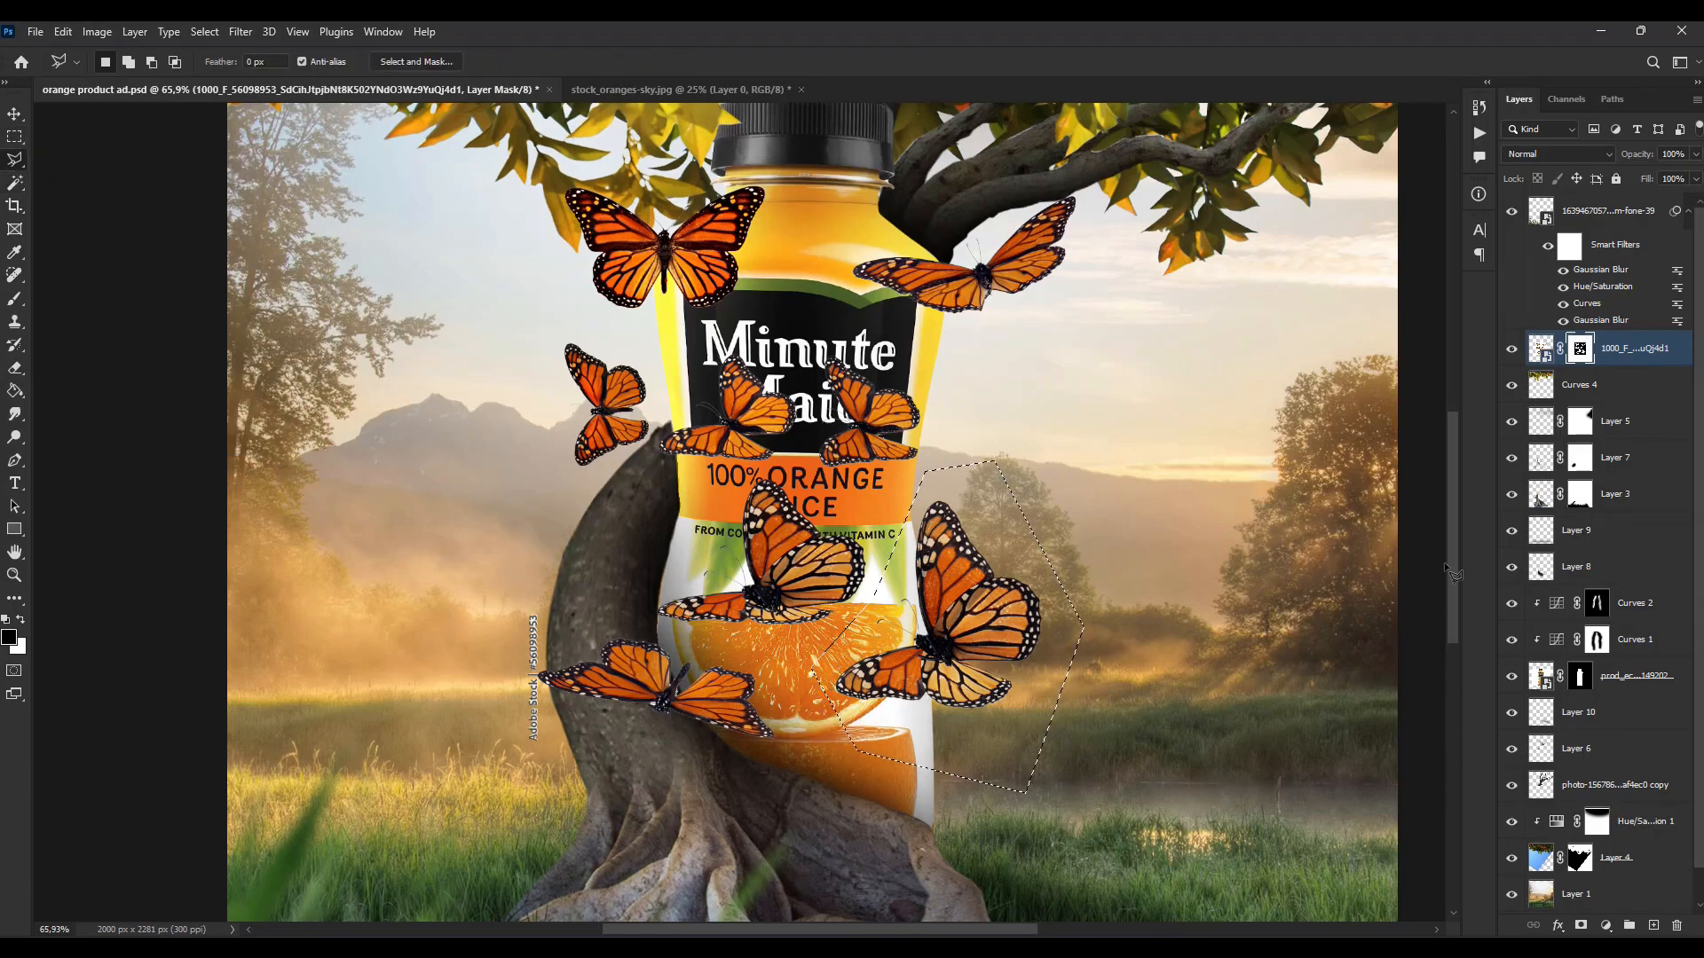
Step: Merge the masked butterfly image with a new empty layer to rasterize it
{"action": "key", "text": "ctrl+shift+alt+n"}
{"action": "left_click", "coordinate": [1603, 384], "text": "ctrl"}
{"action": "key", "text": "ctrl+e"}
Step: Copy the selected large lower-right butterfly onto its own layer, hide the full butterfly layer and clear the selection
{"action": "key", "text": "ctrl+c"}
{"action": "key", "text": "ctrl+v"}
{"action": "left_click", "coordinate": [1537, 396]}
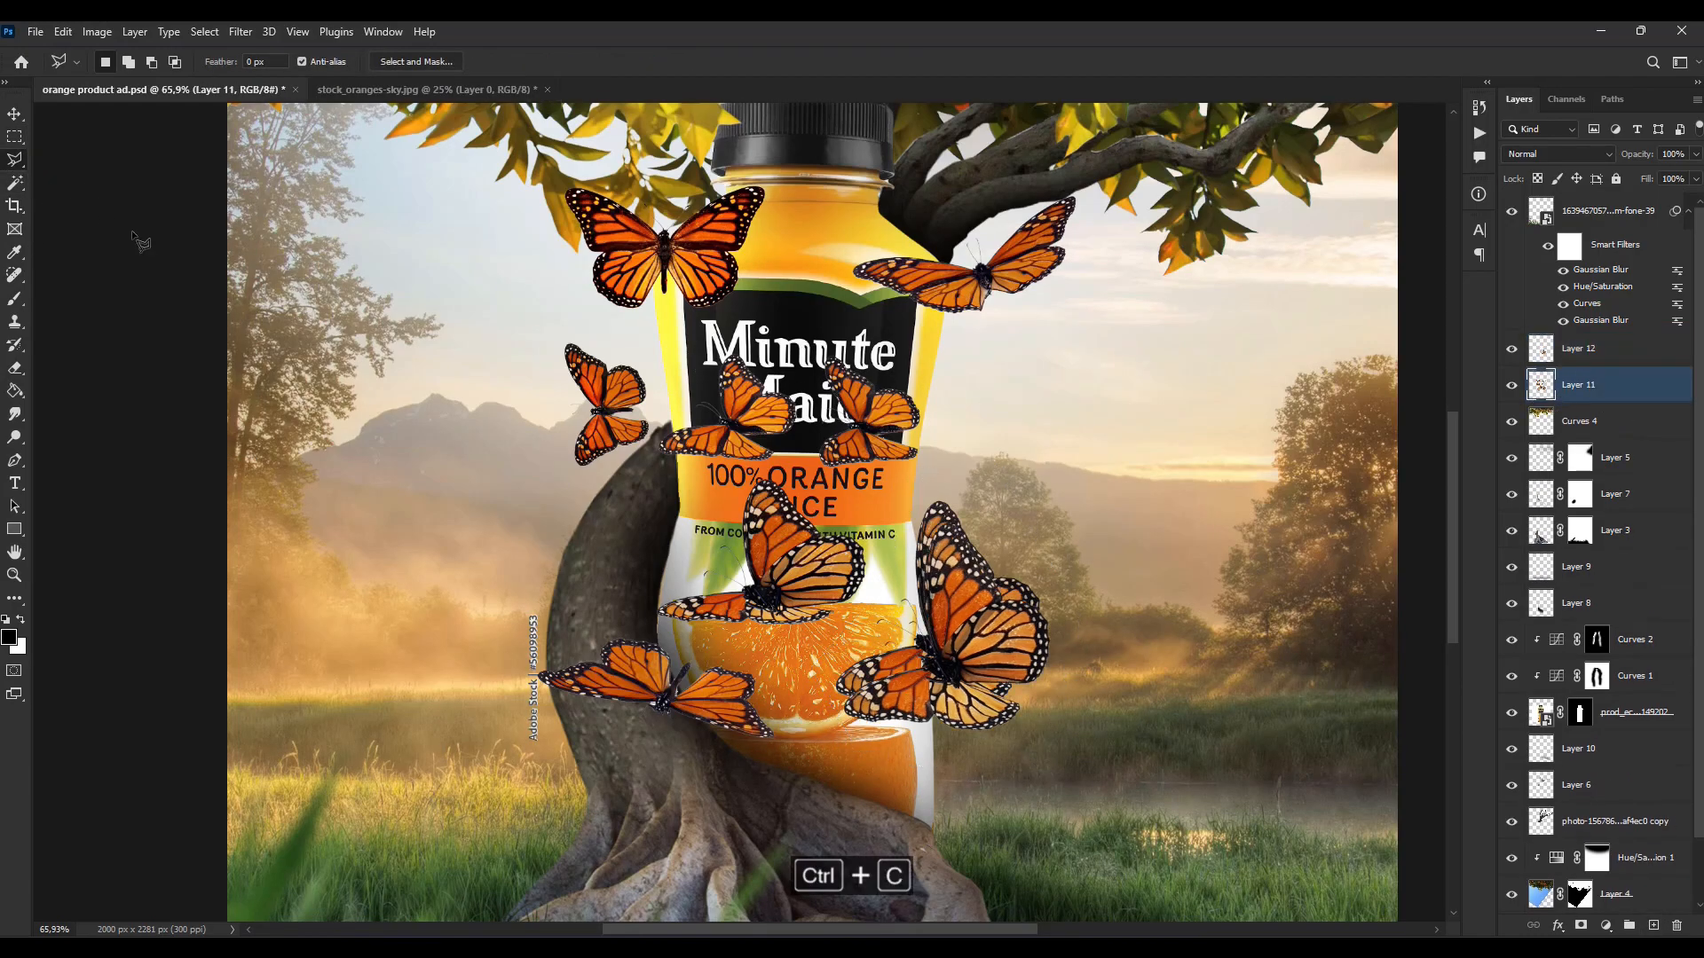
{"action": "left_click", "coordinate": [1576, 349]}
{"action": "key", "text": "ctrl+d"}
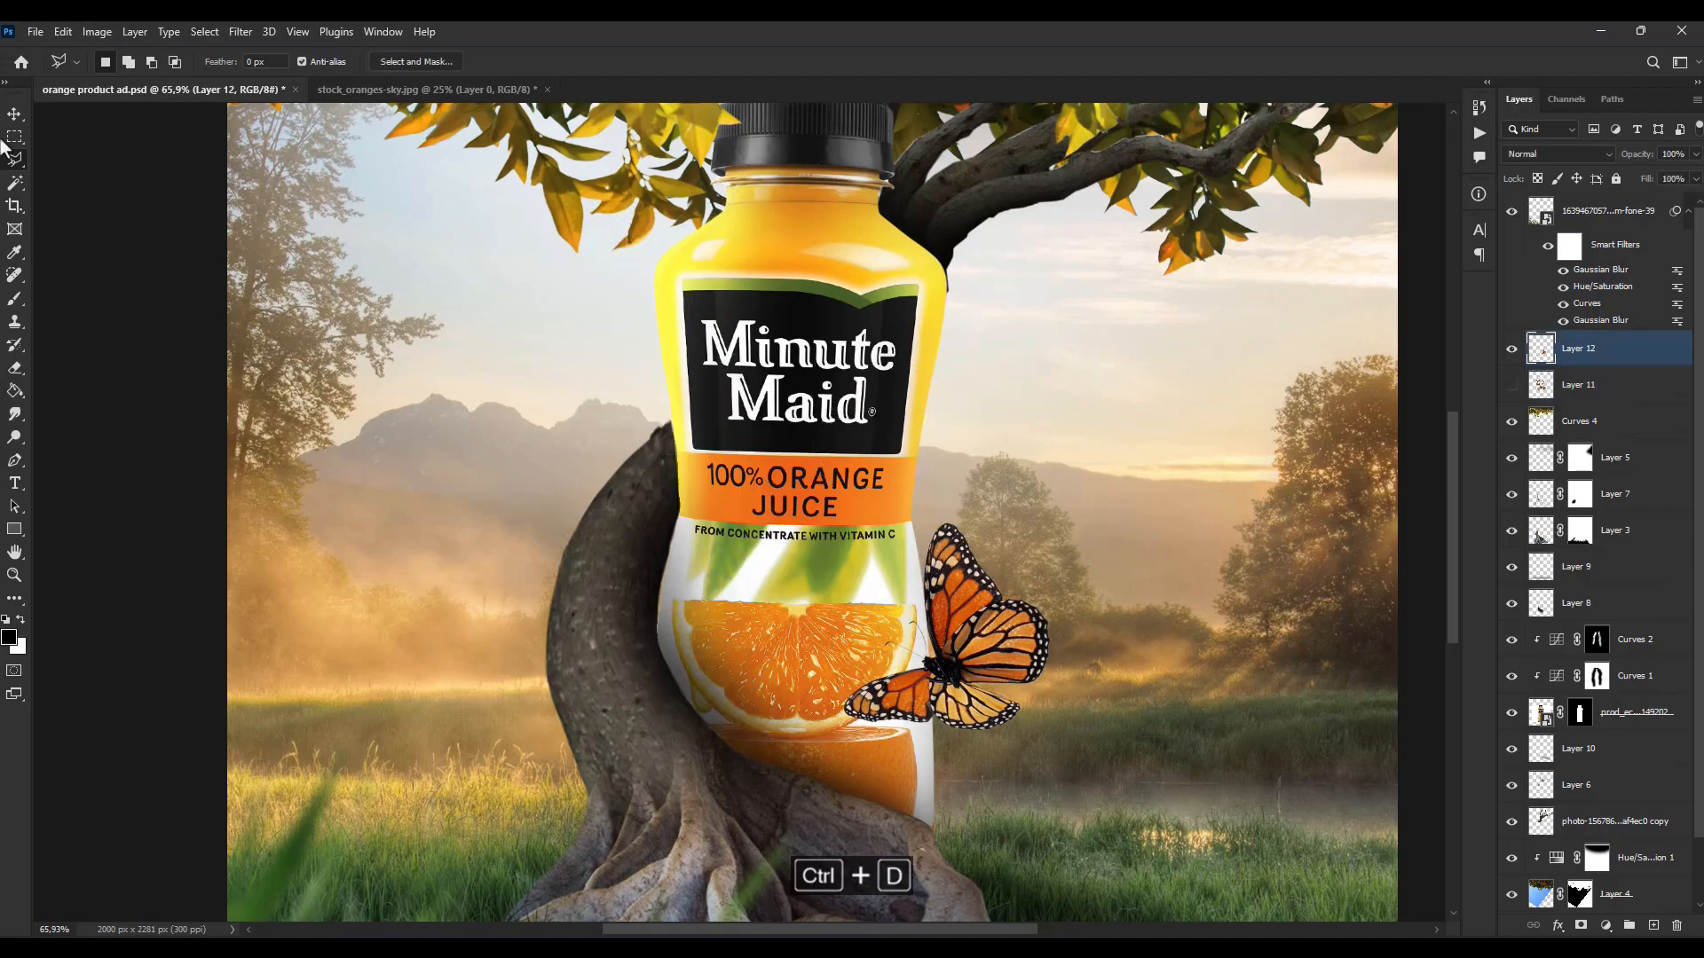
Step: Shrink the isolated butterfly and place it in the sky right of the bottle, below the branch
{"action": "key", "text": "ctrl+t"}
{"action": "scroll", "coordinate": [848, 644], "scroll_direction": "down", "scroll_amount": 2}
{"action": "left_click_drag", "start_coordinate": [952, 625], "coordinate": [1034, 510]}
{"action": "left_click_drag", "start_coordinate": [922, 595], "coordinate": [1007, 496]}
{"action": "left_click_drag", "start_coordinate": [1112, 365], "coordinate": [1144, 406]}
{"action": "left_click_drag", "start_coordinate": [1086, 441], "coordinate": [1075, 375]}
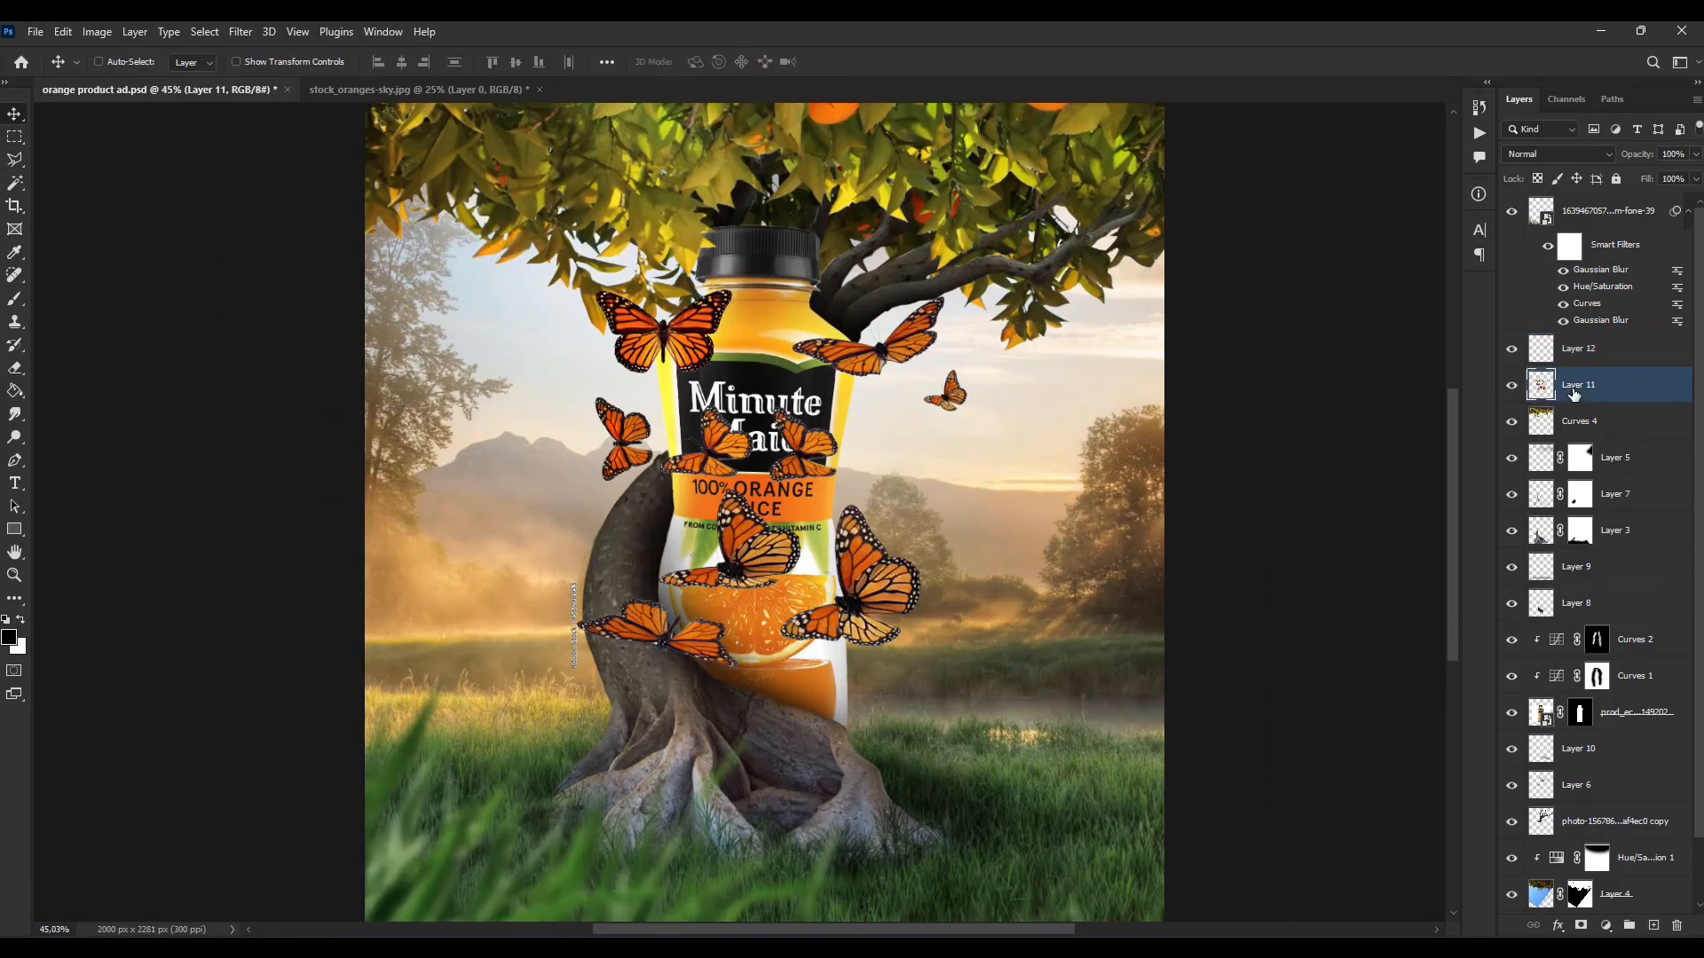
Step: Copy one small butterfly over the bottle label onto its own layer above the first isolated butterfly, and hide the full butterfly layer
{"action": "scroll", "coordinate": [689, 548], "scroll_direction": "up", "scroll_amount": 3}
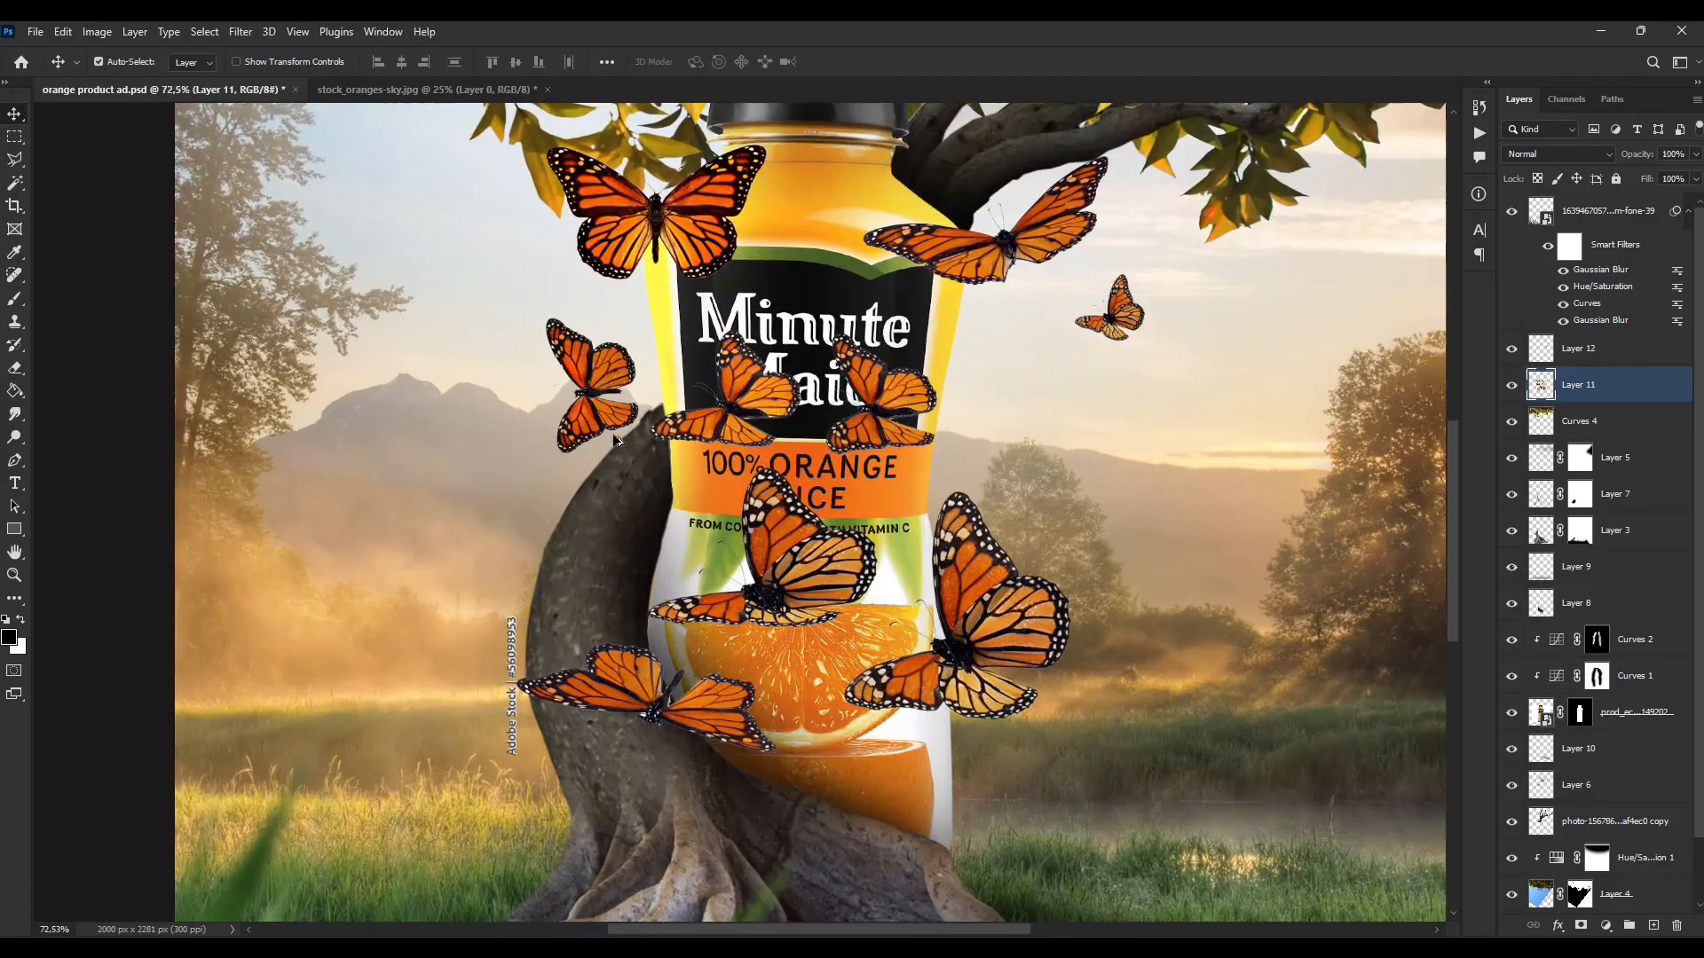
{"action": "left_click", "coordinate": [536, 292]}
{"action": "double_click", "coordinate": [633, 342]}
{"action": "left_click", "coordinate": [763, 374]}
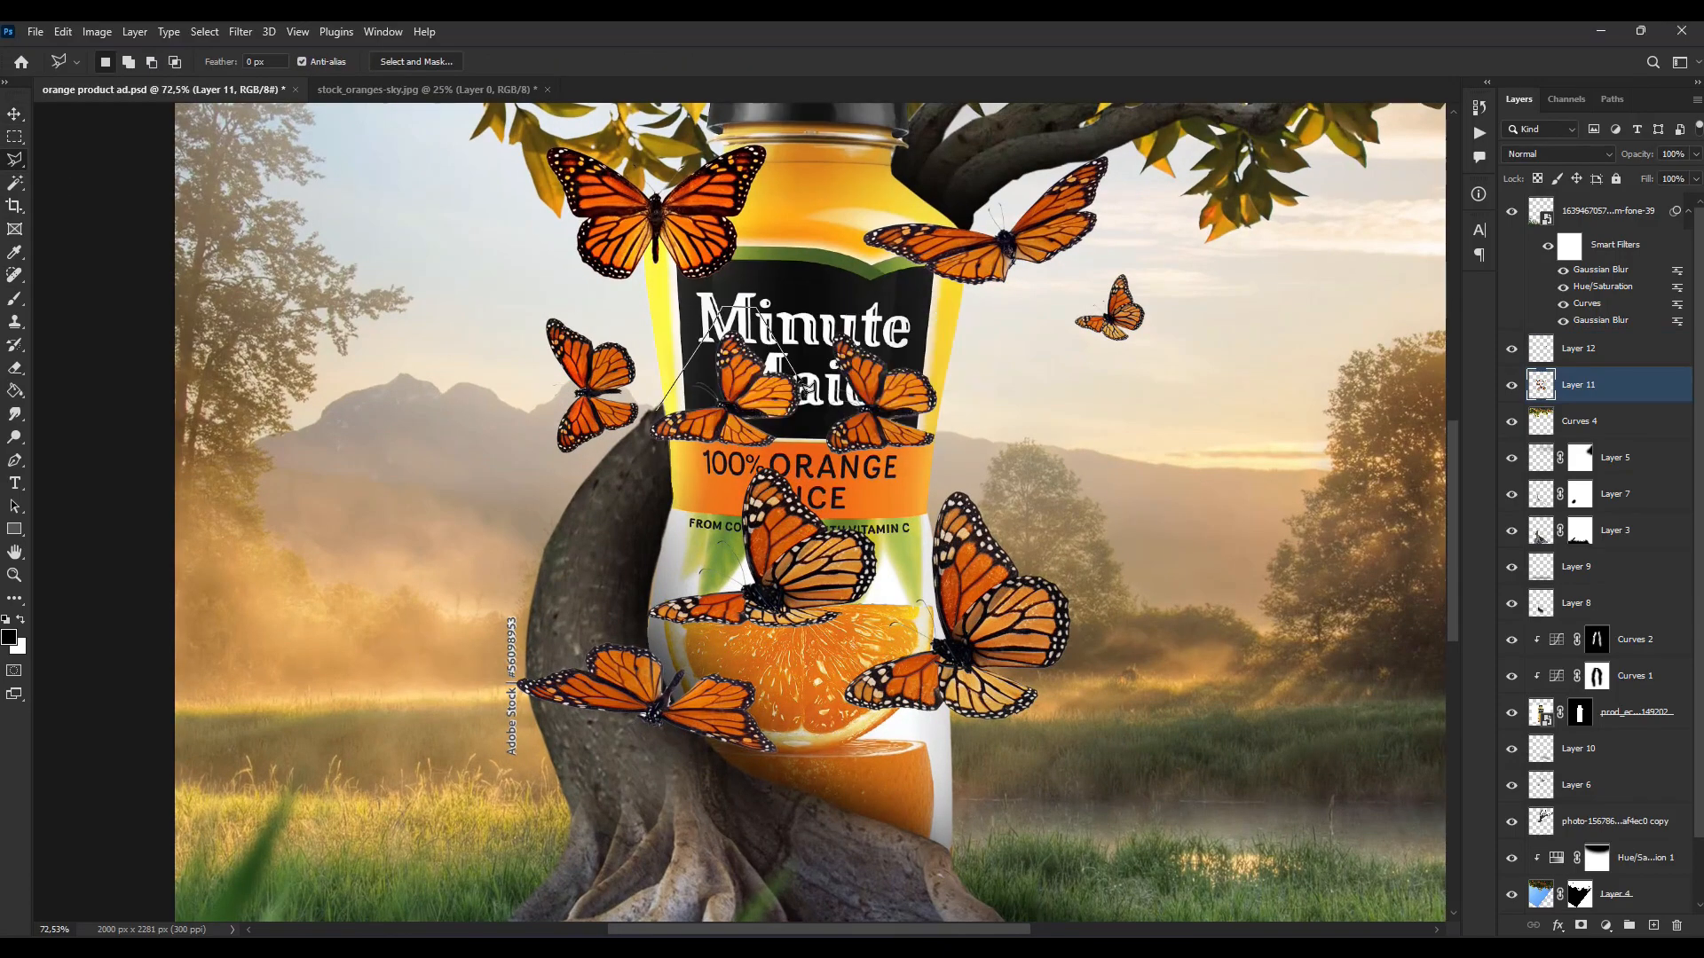
{"action": "key", "text": "ctrl+c"}
{"action": "left_click", "coordinate": [1511, 384]}
{"action": "left_click", "coordinate": [1595, 347]}
{"action": "key", "text": "ctrl+v"}
Step: Flip and rotate the pasted butterfly, enlarge it to about 119%, and place it against the bottle's left shoulder
{"action": "key", "text": "ctrl+t"}
{"action": "right_click", "coordinate": [804, 499]}
{"action": "left_click", "coordinate": [850, 851]}
{"action": "left_click_drag", "start_coordinate": [849, 525], "coordinate": [689, 217]}
{"action": "scroll", "coordinate": [715, 461], "scroll_direction": "down", "scroll_amount": 5}
{"action": "left_click_drag", "start_coordinate": [718, 357], "coordinate": [723, 351]}
{"action": "scroll", "coordinate": [696, 403], "scroll_direction": "up", "scroll_amount": 5}
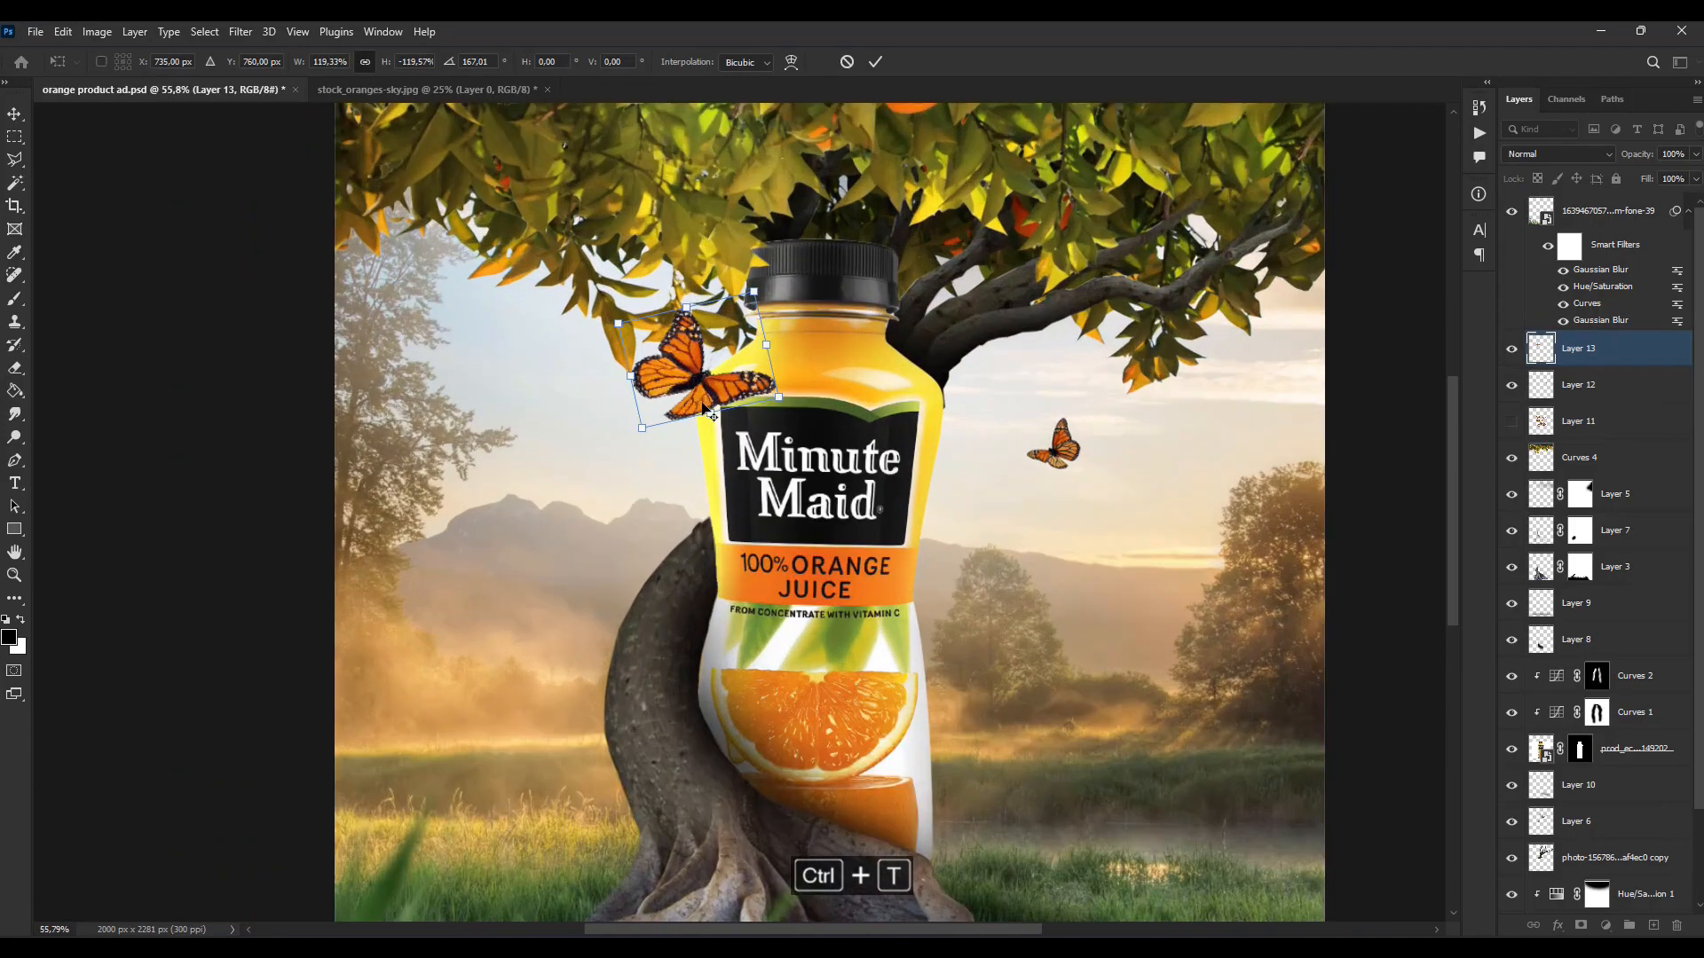
{"action": "left_click", "coordinate": [19, 119]}
Step: Add a Curves adjustment clipped to the shoulder butterfly and raise the midtones to brighten it strongly
{"action": "left_click", "coordinate": [1605, 925]}
{"action": "left_click", "coordinate": [1597, 693]}
{"action": "left_click_drag", "start_coordinate": [1087, 688], "coordinate": [1072, 612]}
{"action": "left_click", "coordinate": [1095, 787]}
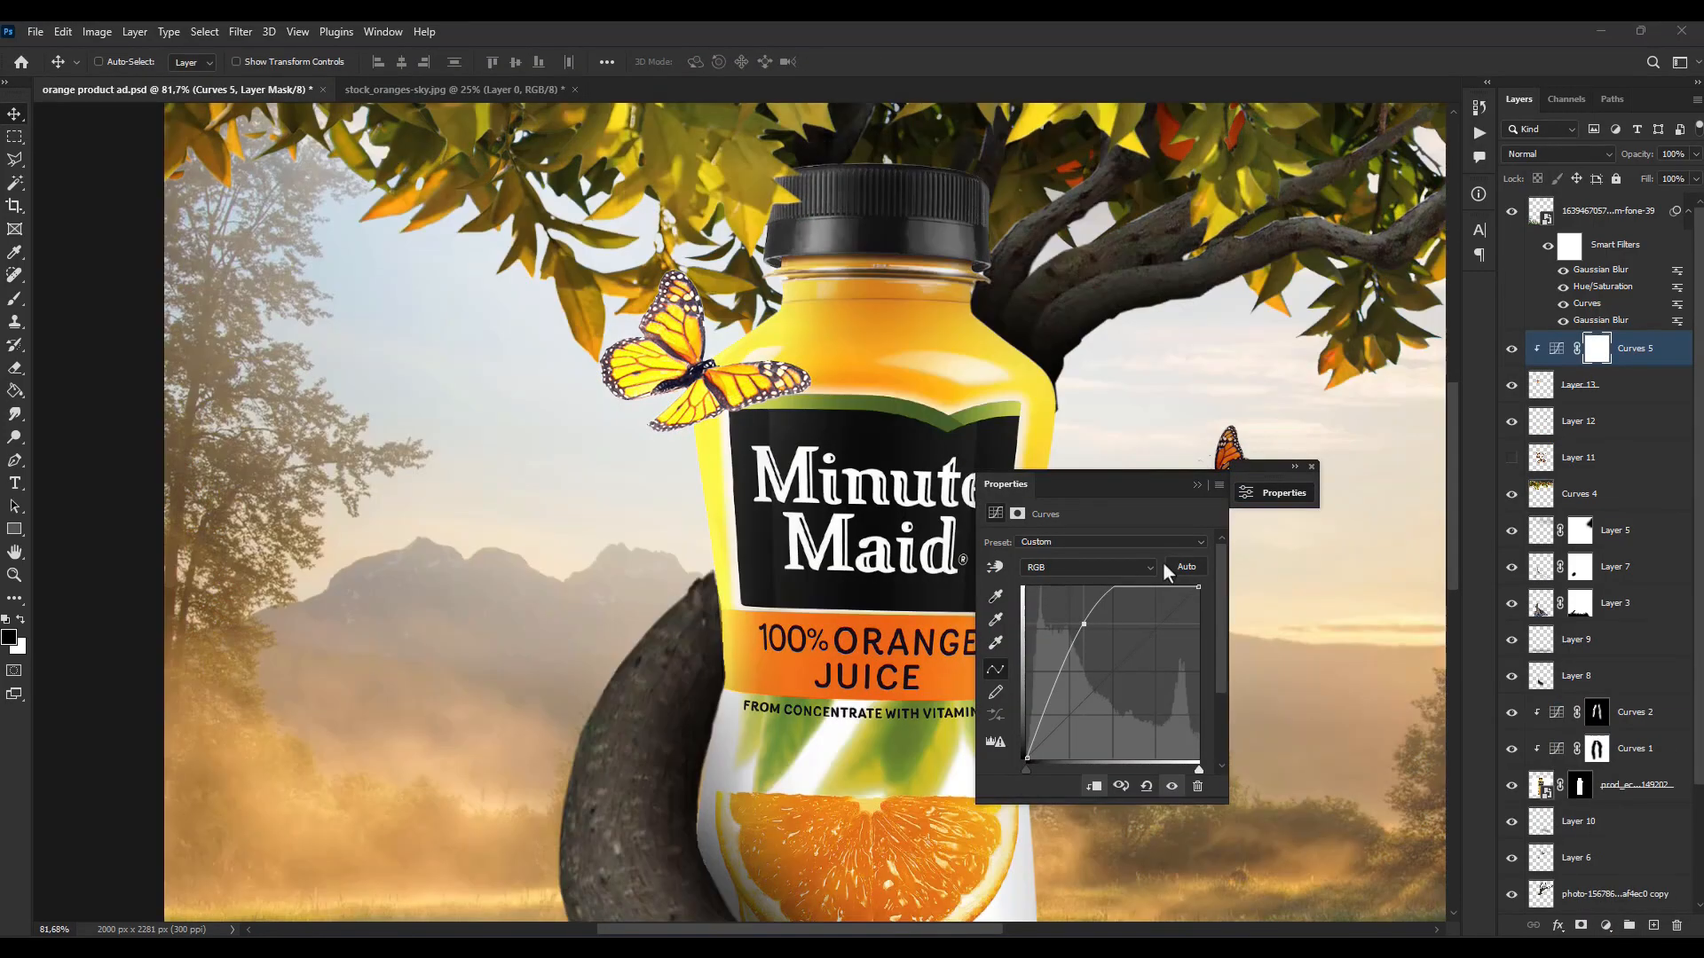
{"action": "left_click", "coordinate": [1192, 490]}
Step: Invert the Curves mask and paint in white over the butterfly's upper-left wing to light only that side
{"action": "key", "text": "ctrl+i"}
{"action": "key", "text": "b"}
{"action": "key", "text": "x"}
{"action": "left_click", "coordinate": [660, 251]}
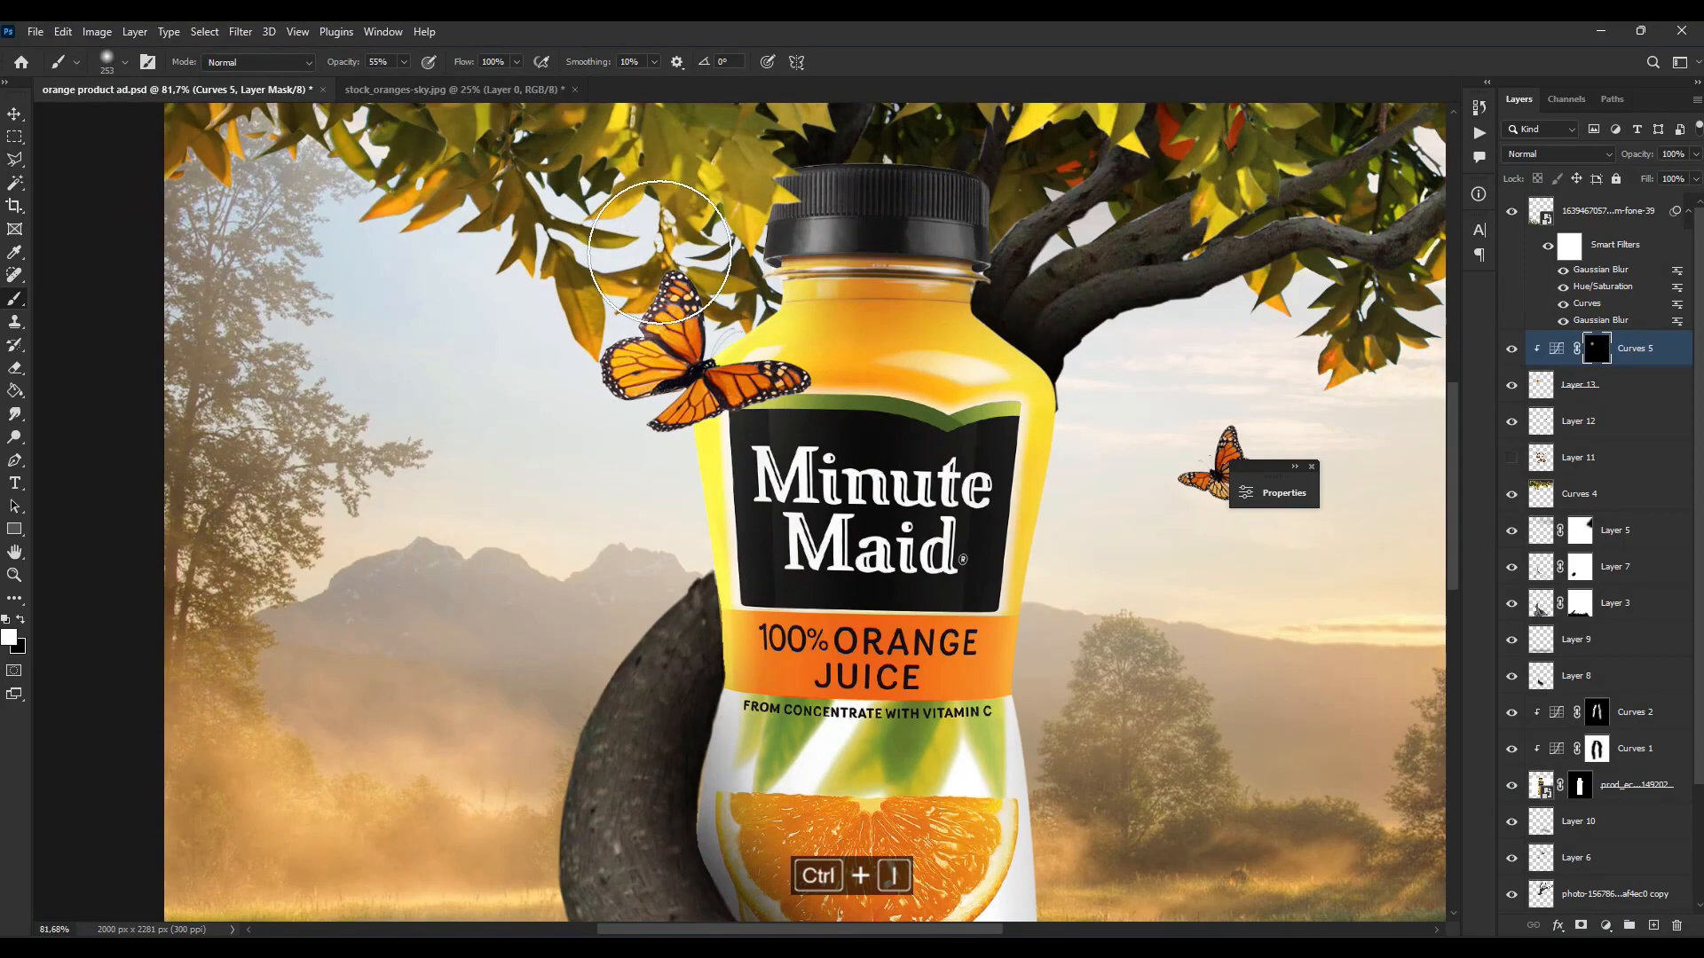
Step: Merge the clipped Curves adjustment with the shoulder butterfly's layer
{"action": "scroll", "coordinate": [737, 470], "scroll_direction": "down", "scroll_amount": 6}
{"action": "scroll", "coordinate": [839, 493], "scroll_direction": "up", "scroll_amount": 5}
{"action": "left_click", "coordinate": [1624, 416]}
{"action": "left_click", "coordinate": [1624, 388]}
{"action": "left_click", "coordinate": [1626, 354], "text": "shift"}
{"action": "key", "text": "ctrl+e"}
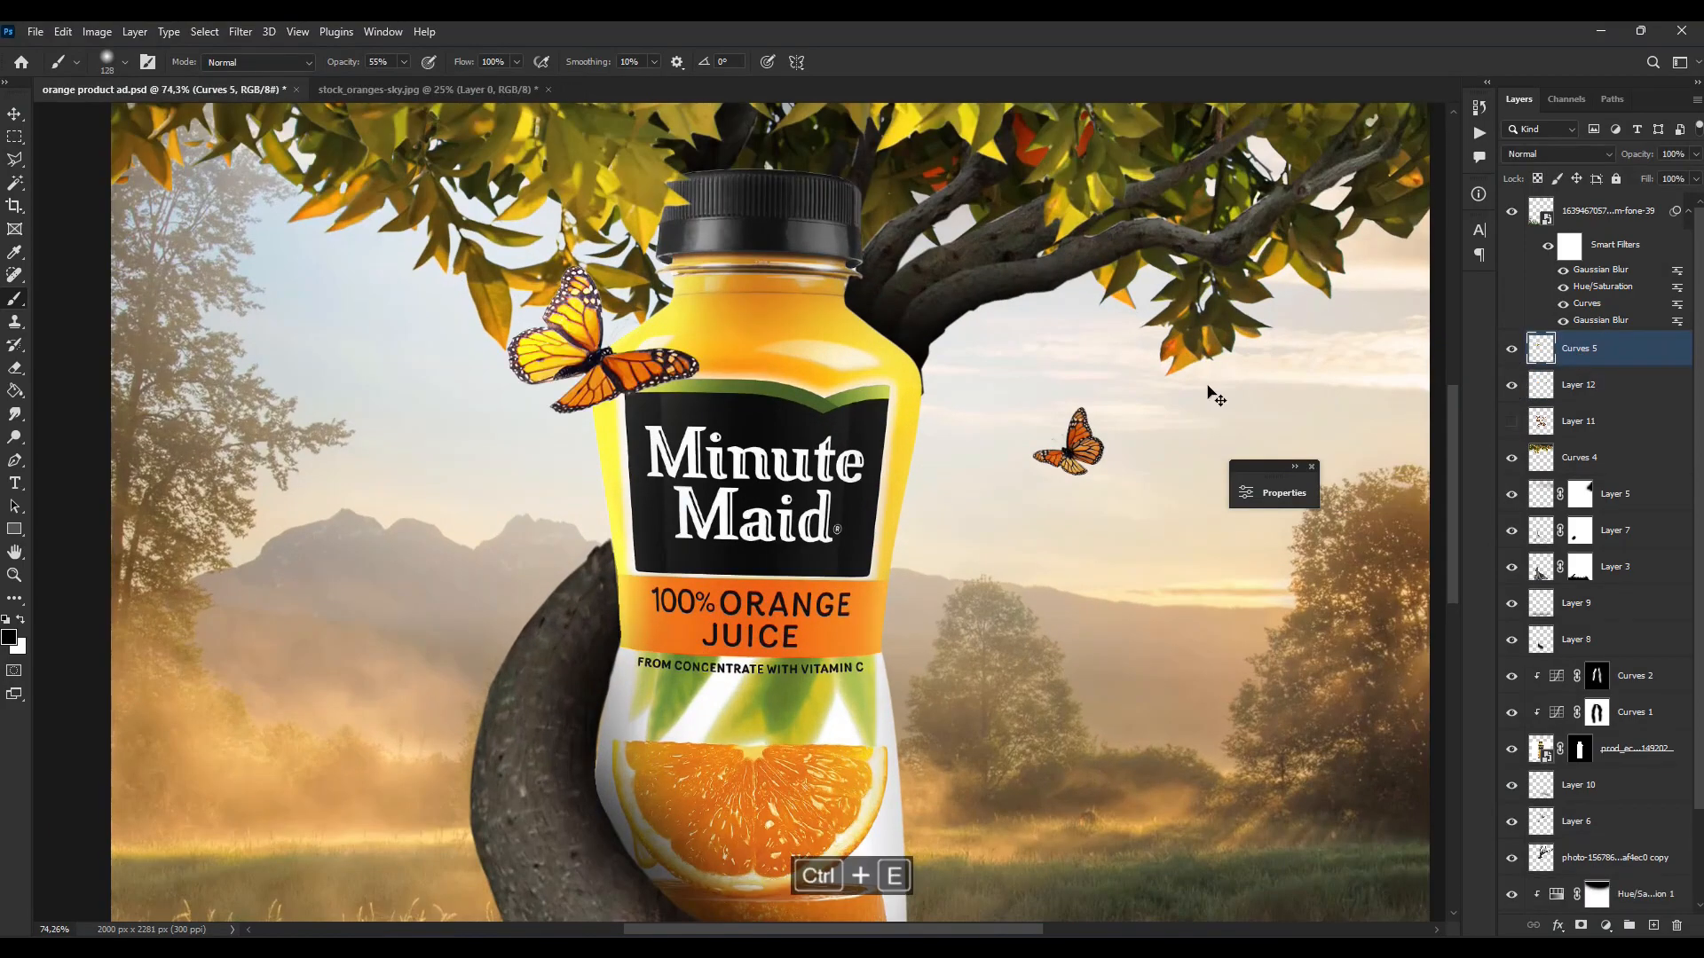
Step: Load the bottle's mask as a selection, paint a soft black butterfly shadow on a new layer beneath the butterfly, and deselect
{"action": "scroll", "coordinate": [765, 515], "scroll_direction": "down", "scroll_amount": 4}
{"action": "scroll", "coordinate": [764, 512], "scroll_direction": "up", "scroll_amount": 3}
{"action": "left_click", "coordinate": [1581, 748], "text": "ctrl"}
{"action": "left_click", "coordinate": [1651, 924], "text": "ctrl"}
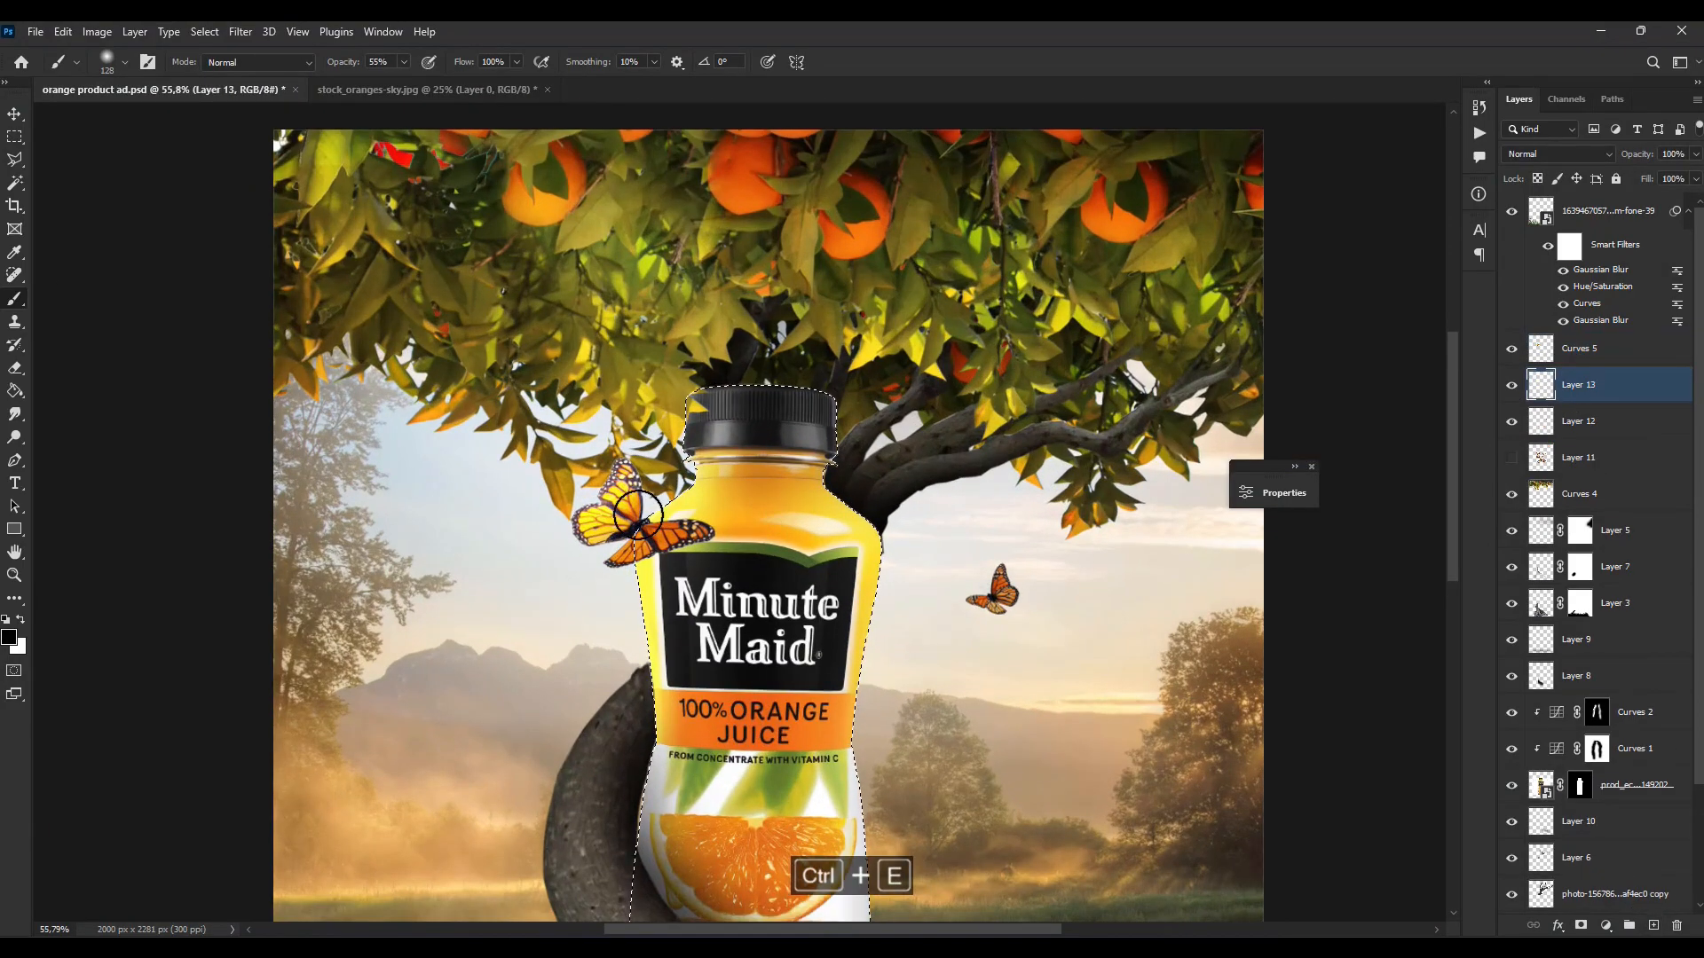
{"action": "scroll", "coordinate": [652, 513], "scroll_direction": "up", "scroll_amount": 3}
{"action": "key", "text": "ctrl+d"}
{"action": "scroll", "coordinate": [1347, 375], "scroll_direction": "down", "scroll_amount": 5}
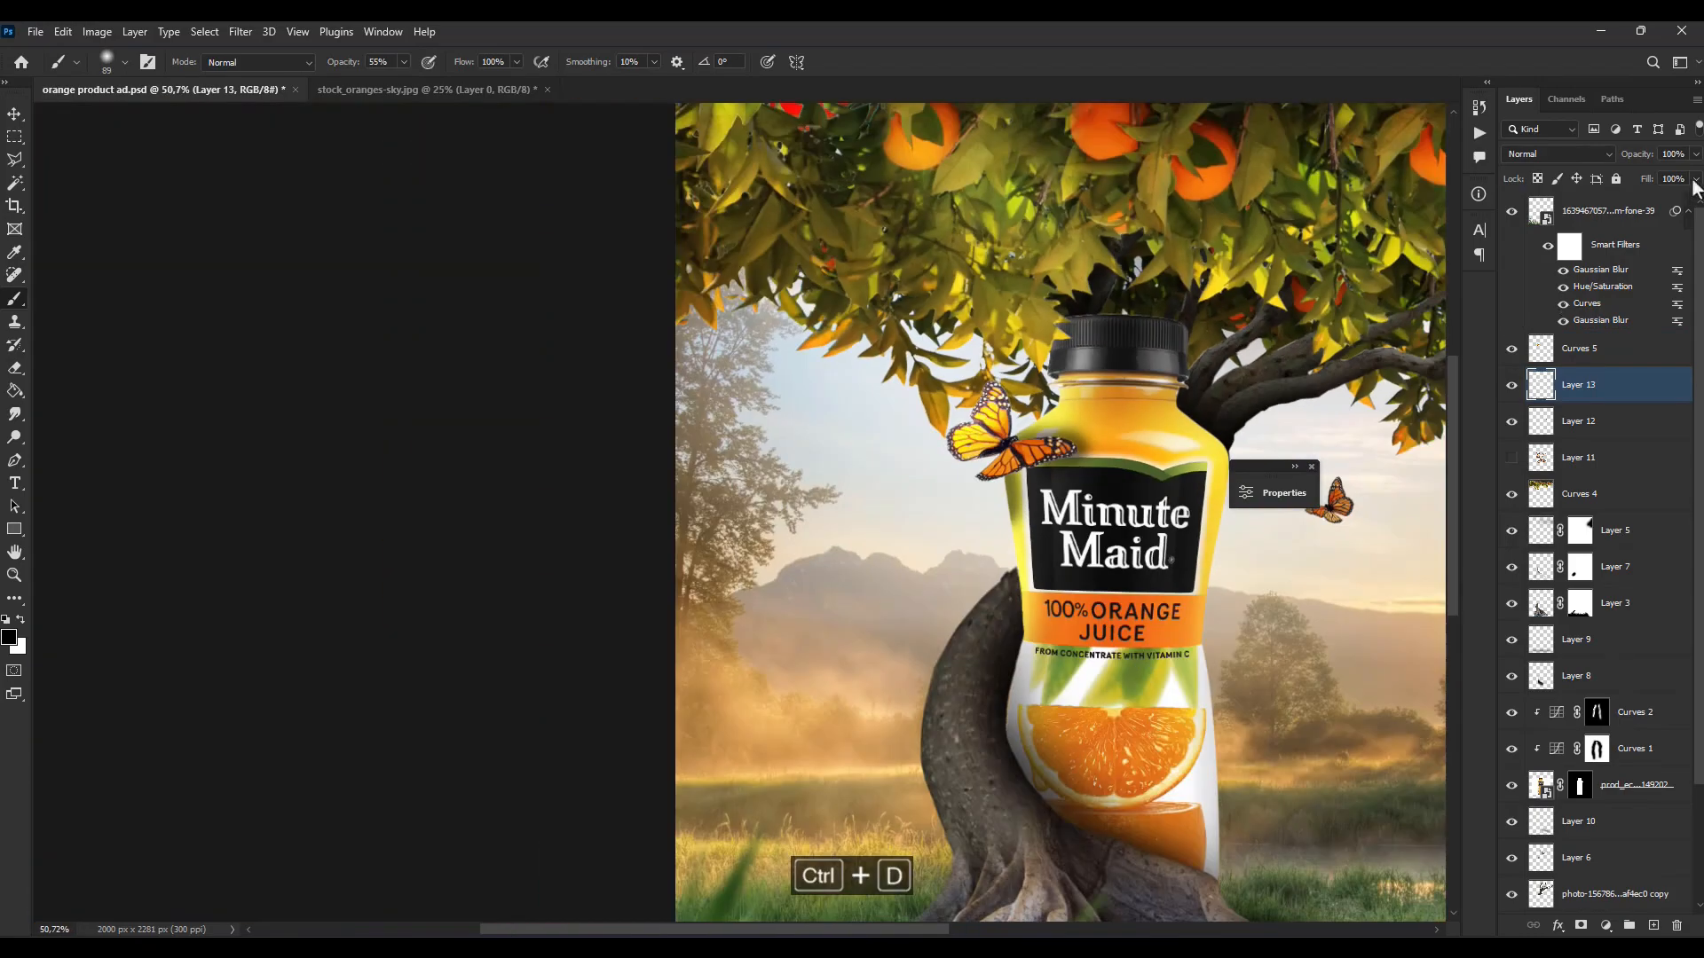
{"action": "key", "text": "v"}
Step: Show the full butterfly layer, copy its upper-right spread-winged butterfly to a new layer, and hide the source layer again
{"action": "scroll", "coordinate": [674, 381], "scroll_direction": "down", "scroll_amount": 5}
{"action": "scroll", "coordinate": [1079, 461], "scroll_direction": "up", "scroll_amount": 6}
{"action": "scroll", "coordinate": [1069, 460], "scroll_direction": "down", "scroll_amount": 2}
{"action": "left_click", "coordinate": [1512, 457]}
{"action": "left_click", "coordinate": [1588, 458]}
{"action": "scroll", "coordinate": [1083, 457], "scroll_direction": "up", "scroll_amount": 4}
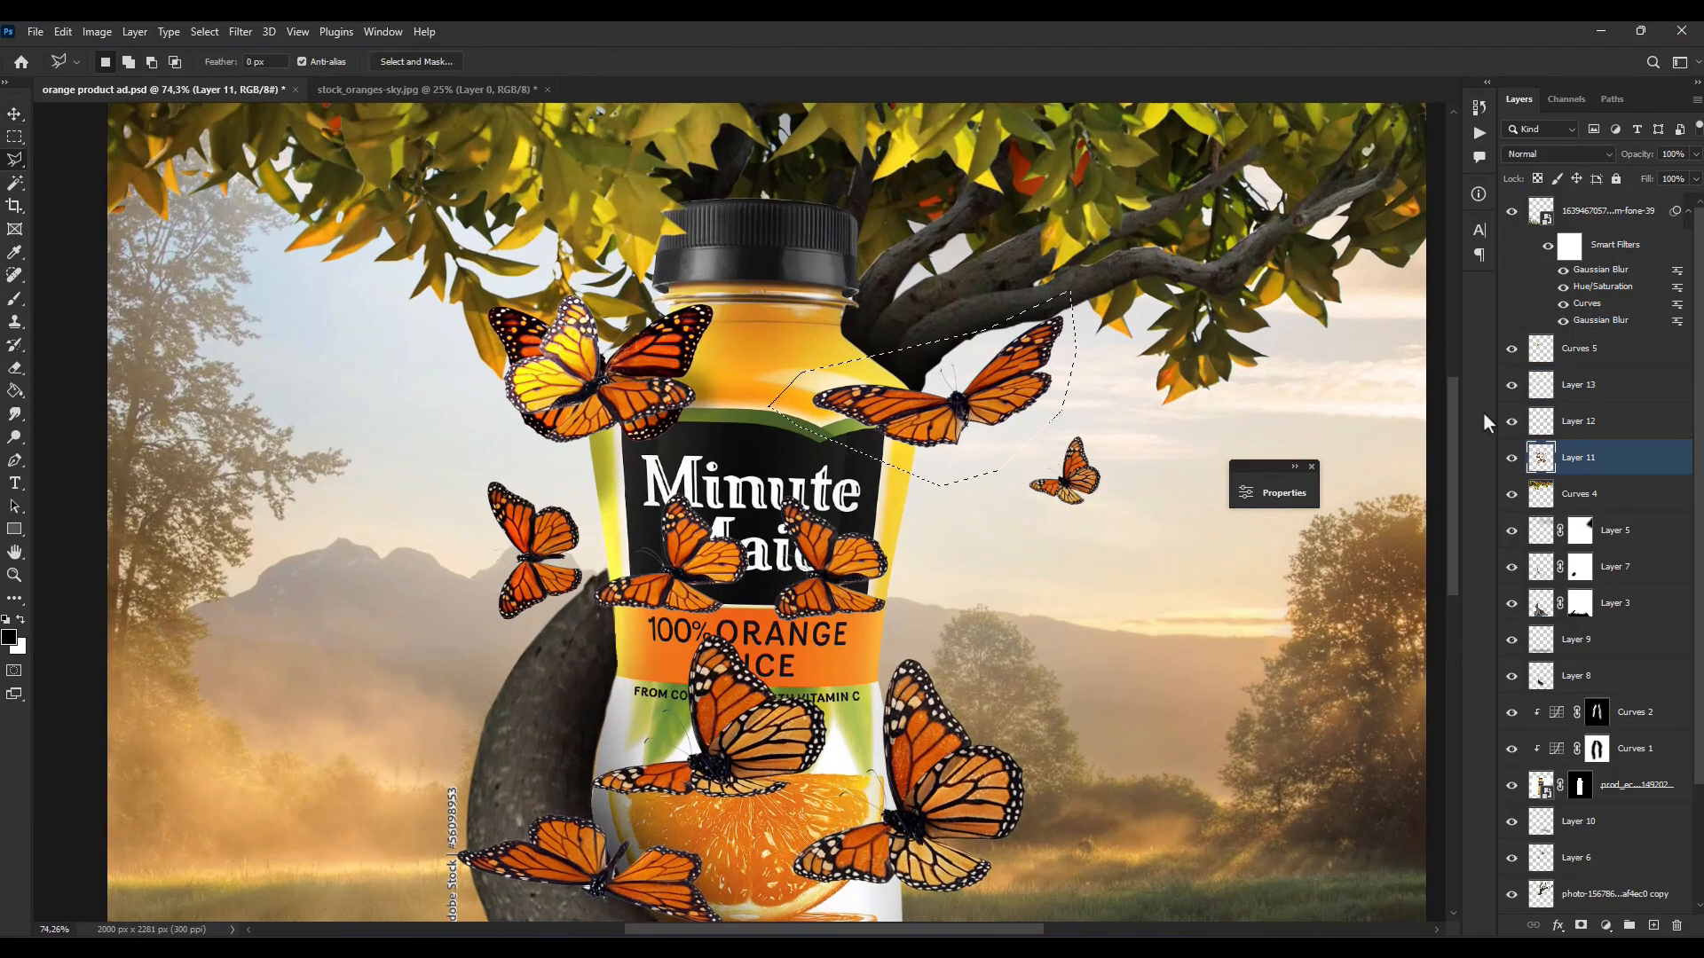
{"action": "key", "text": "ctrl+c"}
{"action": "left_click", "coordinate": [1511, 457]}
{"action": "key", "text": "ctrl+d"}
{"action": "key", "text": "ctrl+v"}
Step: Transform the spread-winged butterfly and place it beside the lower right side of the bottle
{"action": "key", "text": "v"}
{"action": "scroll", "coordinate": [768, 507], "scroll_direction": "down", "scroll_amount": 7}
{"action": "key", "text": "ctrl+t"}
{"action": "left_click_drag", "start_coordinate": [796, 515], "coordinate": [862, 676]}
{"action": "key", "text": "Return"}
Step: Clip a brightening Curves adjustment to the lower butterfly, invert its mask and paint the light onto the left wing
{"action": "scroll", "coordinate": [769, 549], "scroll_direction": "down", "scroll_amount": 2}
{"action": "scroll", "coordinate": [768, 549], "scroll_direction": "up", "scroll_amount": 4}
{"action": "left_click", "coordinate": [1605, 926]}
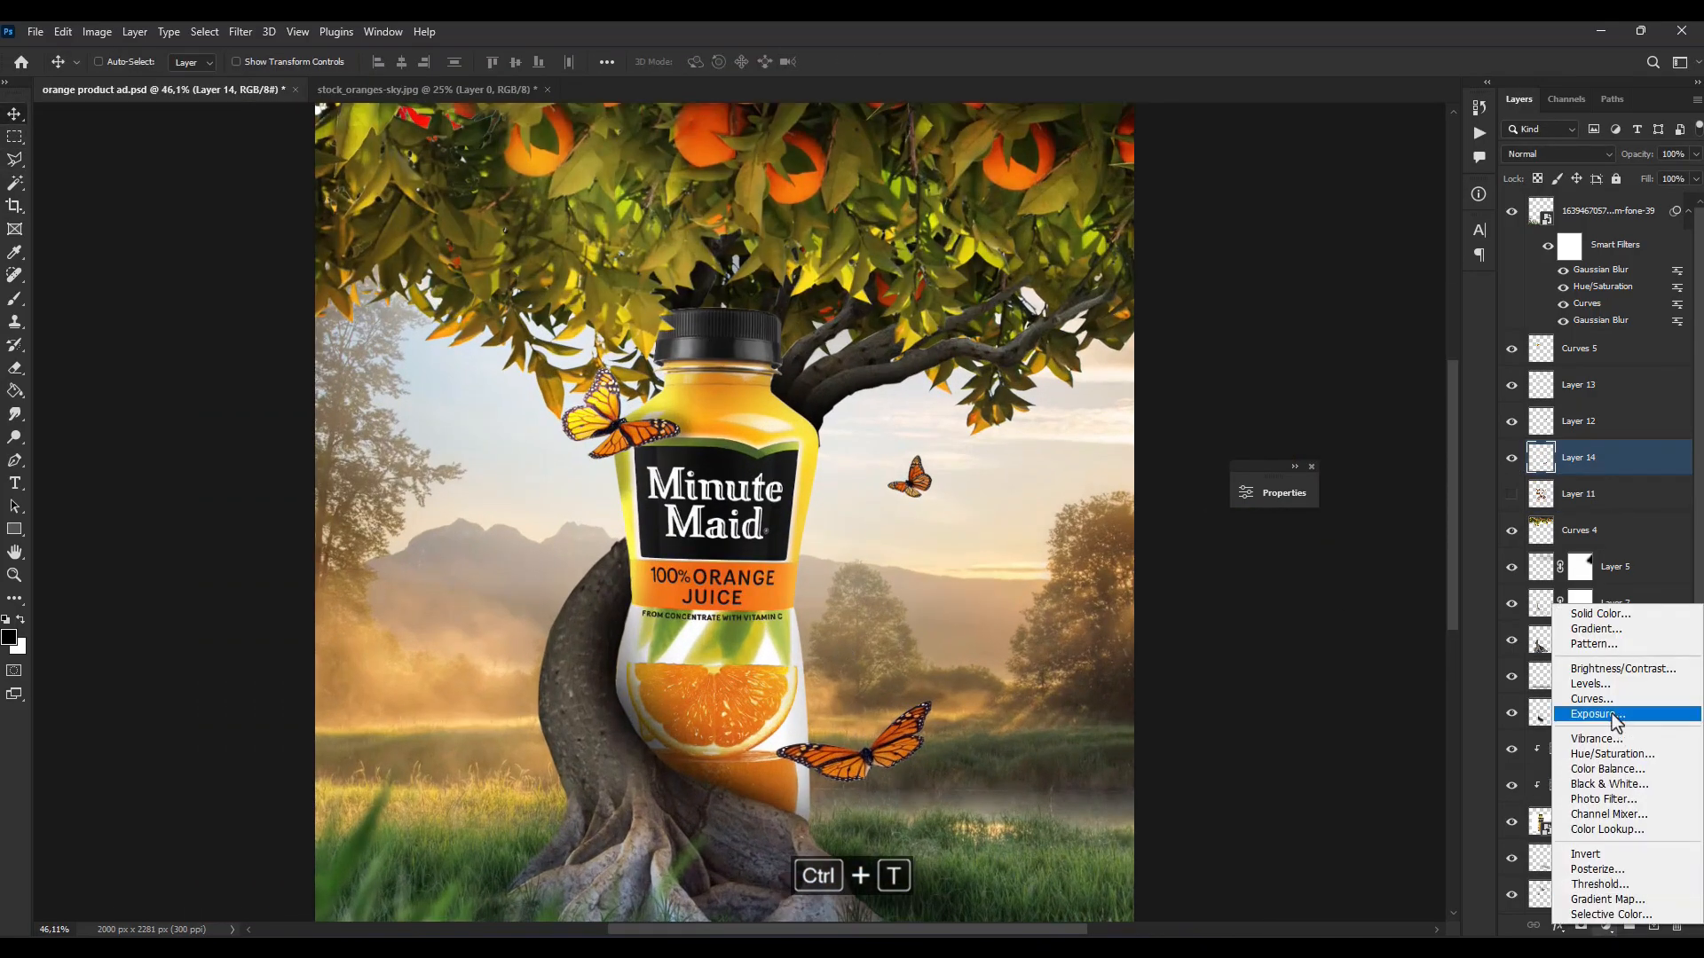
{"action": "left_click", "coordinate": [1591, 698]}
{"action": "left_click", "coordinate": [1620, 477], "text": "alt"}
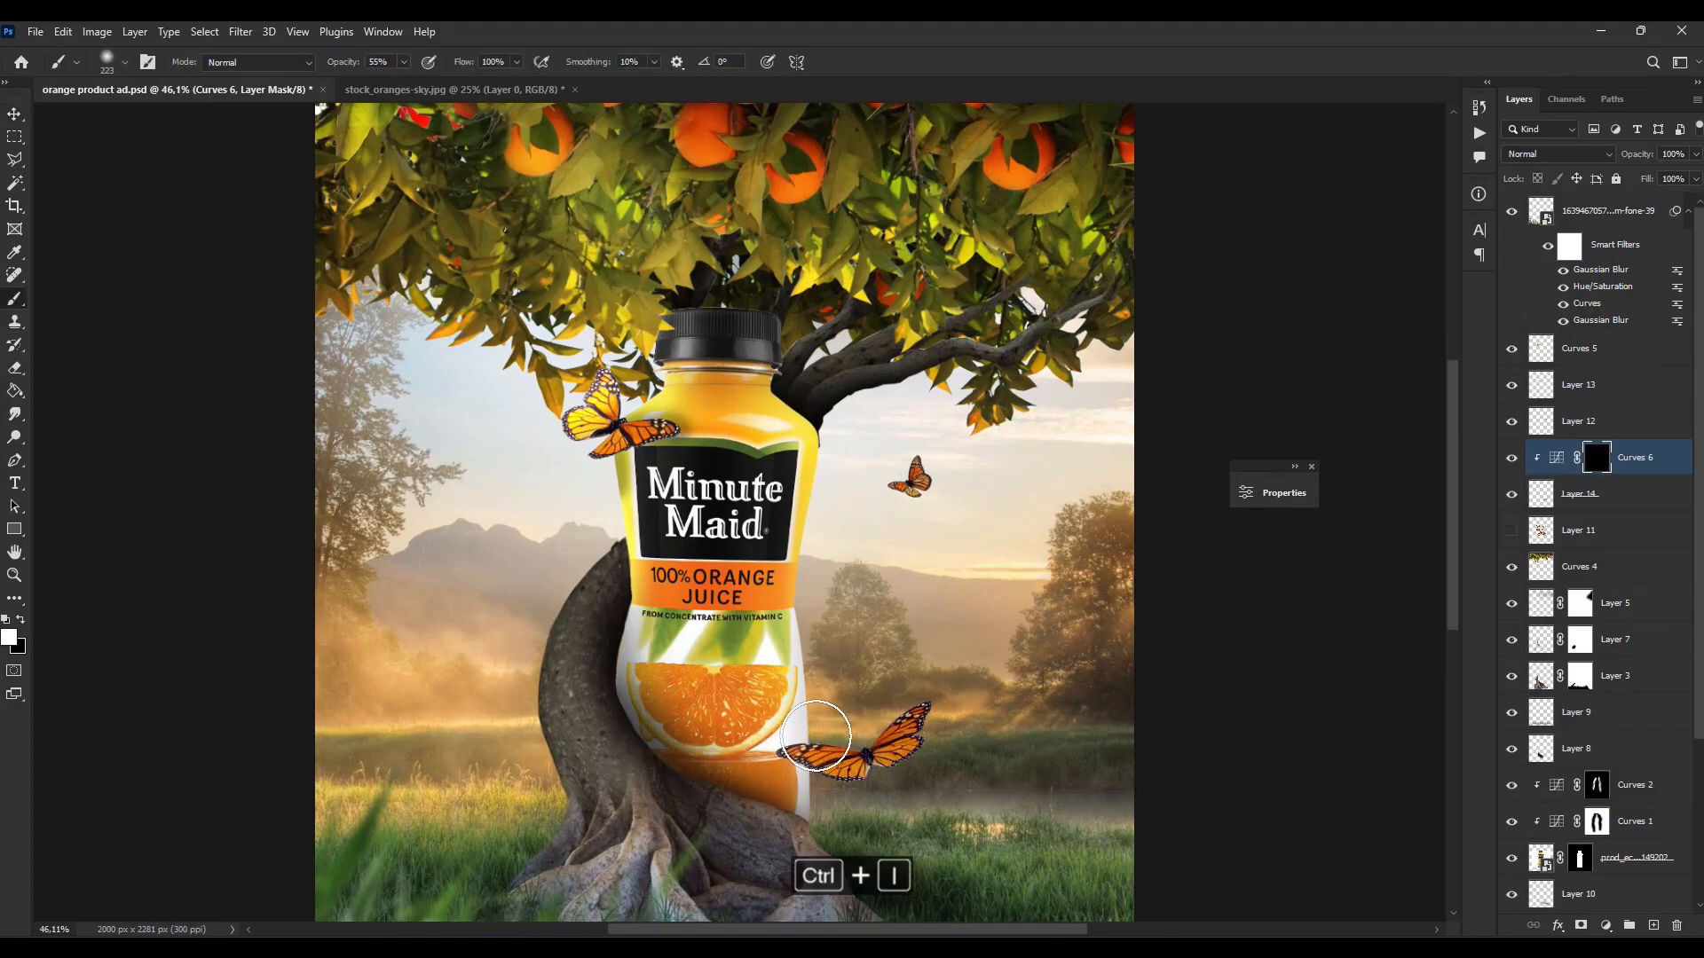
{"action": "key", "text": "v"}
Step: Merge the clipped Curves adjustment into the lower butterfly's layer
{"action": "scroll", "coordinate": [879, 497], "scroll_direction": "down", "scroll_amount": 6}
{"action": "left_click", "coordinate": [1623, 500], "text": "shift"}
{"action": "key", "text": "ctrl+e"}
Step: Duplicate the small sky butterfly, flip the copy, and place it in the mist left of the tree trunk
{"action": "left_click", "coordinate": [1562, 425]}
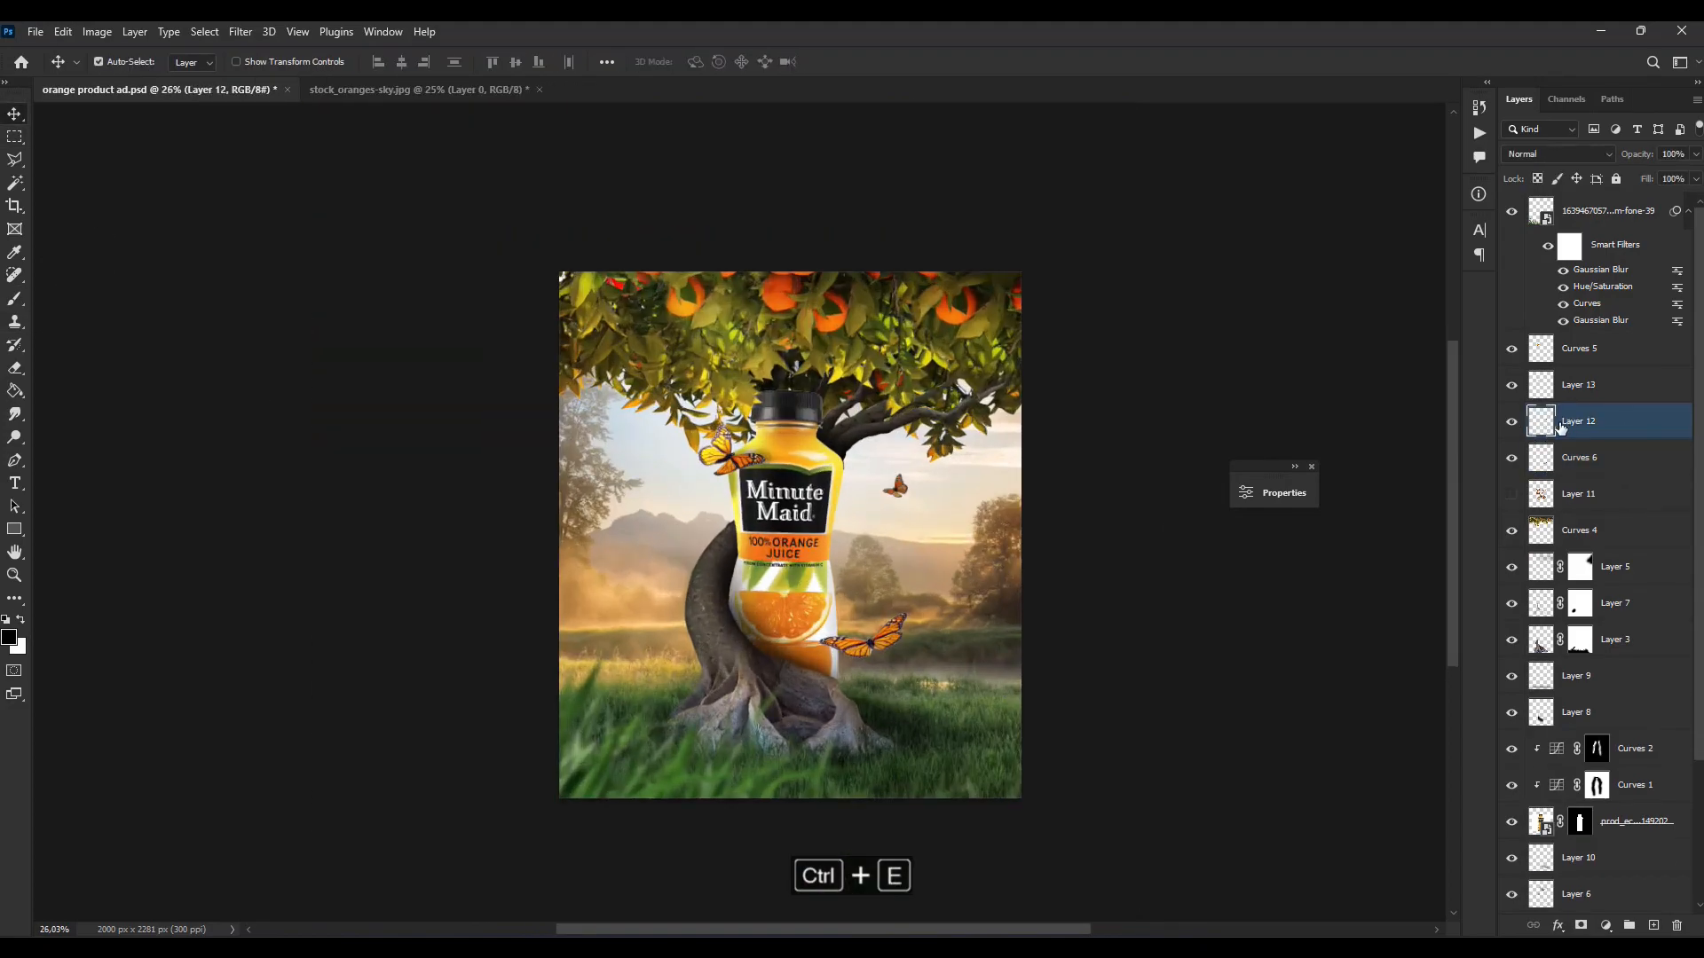
{"action": "key", "text": "ctrl+j"}
{"action": "key", "text": "ctrl+t"}
{"action": "scroll", "coordinate": [824, 500], "scroll_direction": "up", "scroll_amount": 4}
{"action": "scroll", "coordinate": [947, 520], "scroll_direction": "up", "scroll_amount": 4}
{"action": "left_click_drag", "start_coordinate": [941, 470], "coordinate": [268, 667]}
{"action": "right_click", "coordinate": [269, 669]}
{"action": "left_click", "coordinate": [334, 642]}
{"action": "key", "text": "Return"}
{"action": "scroll", "coordinate": [674, 651], "scroll_direction": "down", "scroll_amount": 5}
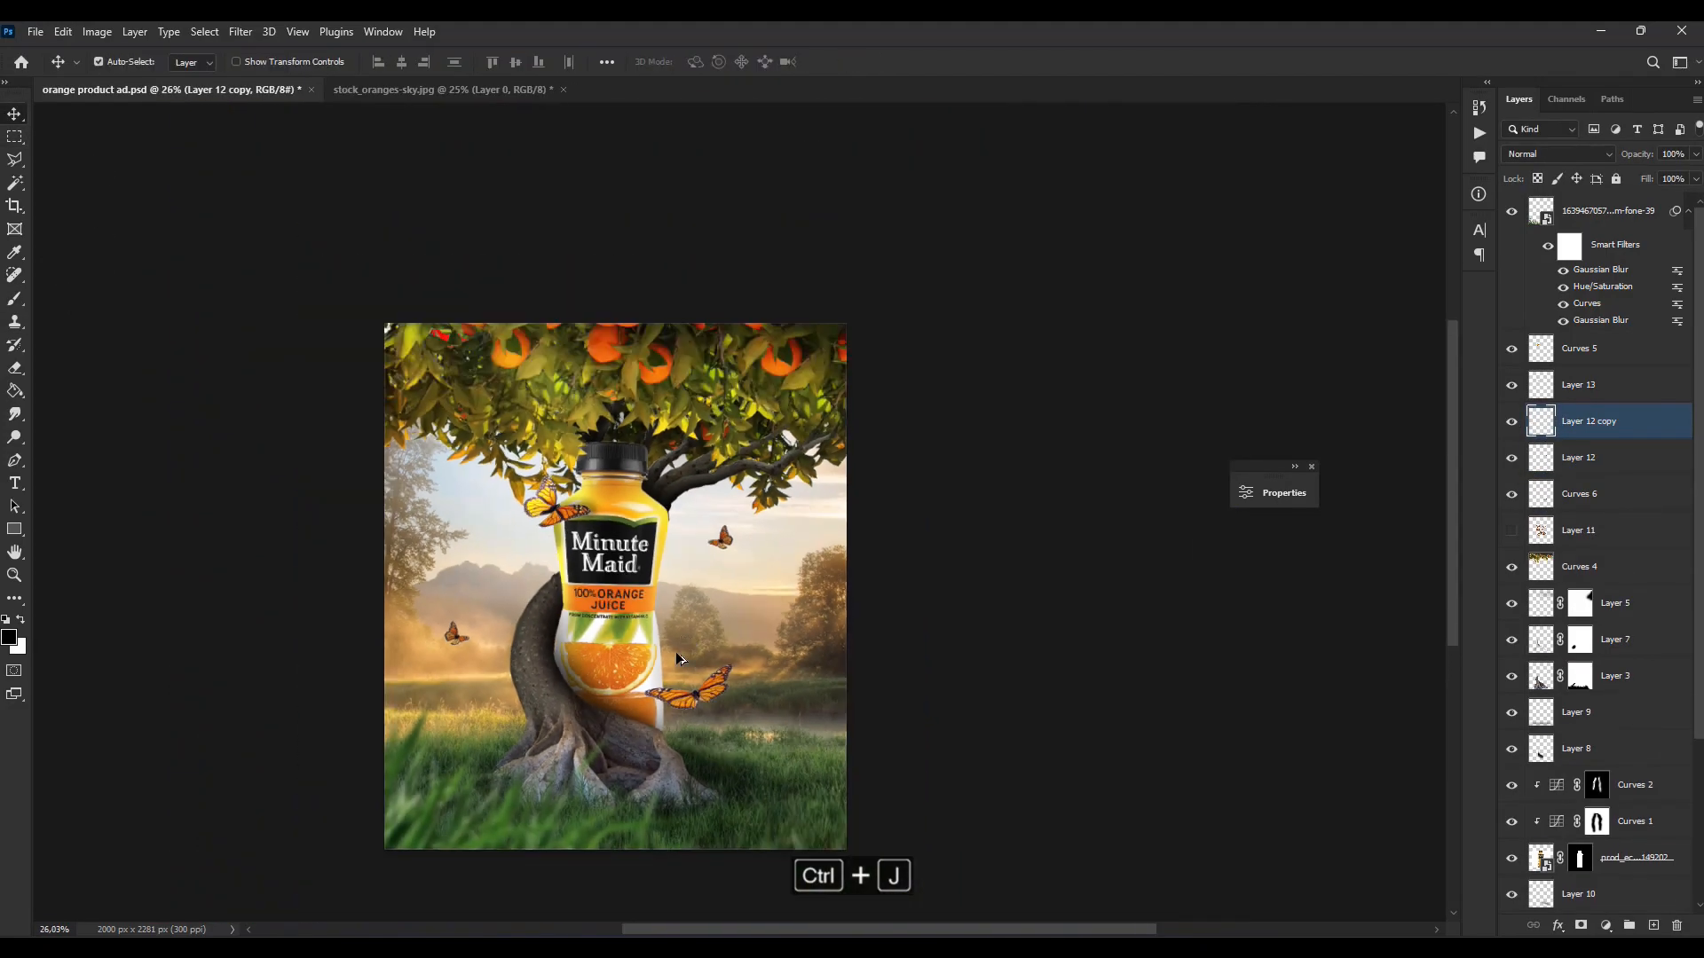
{"action": "scroll", "coordinate": [648, 674], "scroll_direction": "up", "scroll_amount": 2}
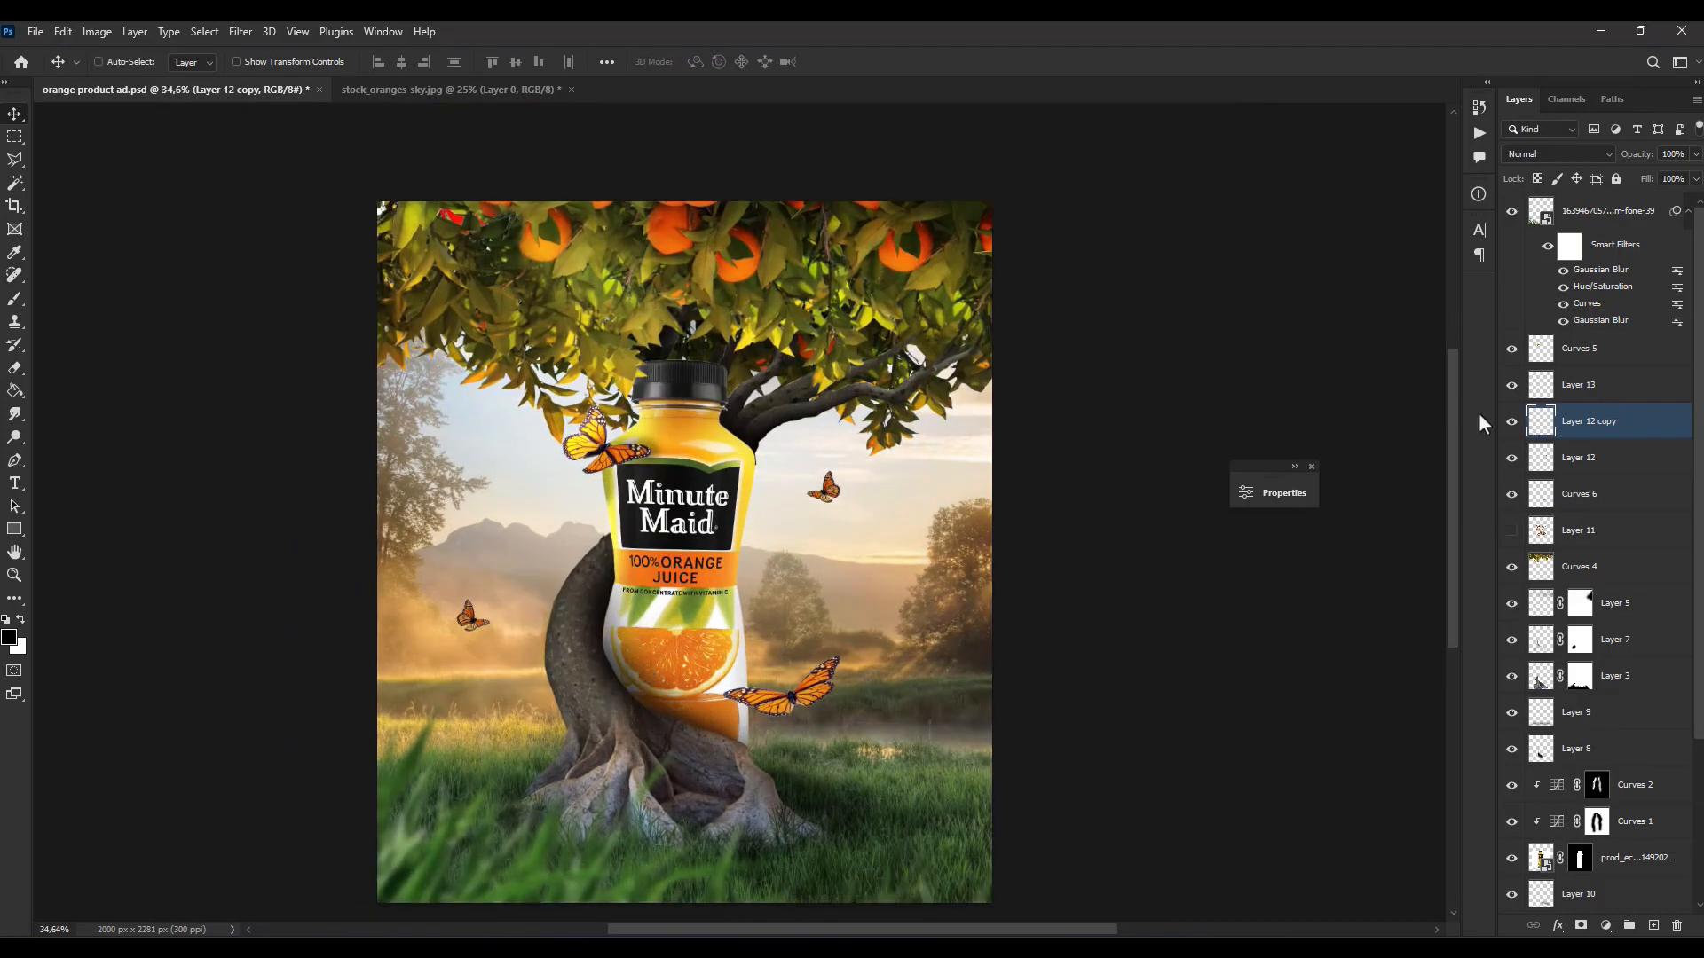
Step: Duplicate the shoulder butterfly, bring the copy to the front, and enlarge and rotate it in the image's lower-right corner
{"action": "left_click", "coordinate": [1573, 348]}
{"action": "key", "text": "ctrl+j"}
{"action": "key", "text": "ctrl+shift+bracketright"}
{"action": "key", "text": "ctrl+t"}
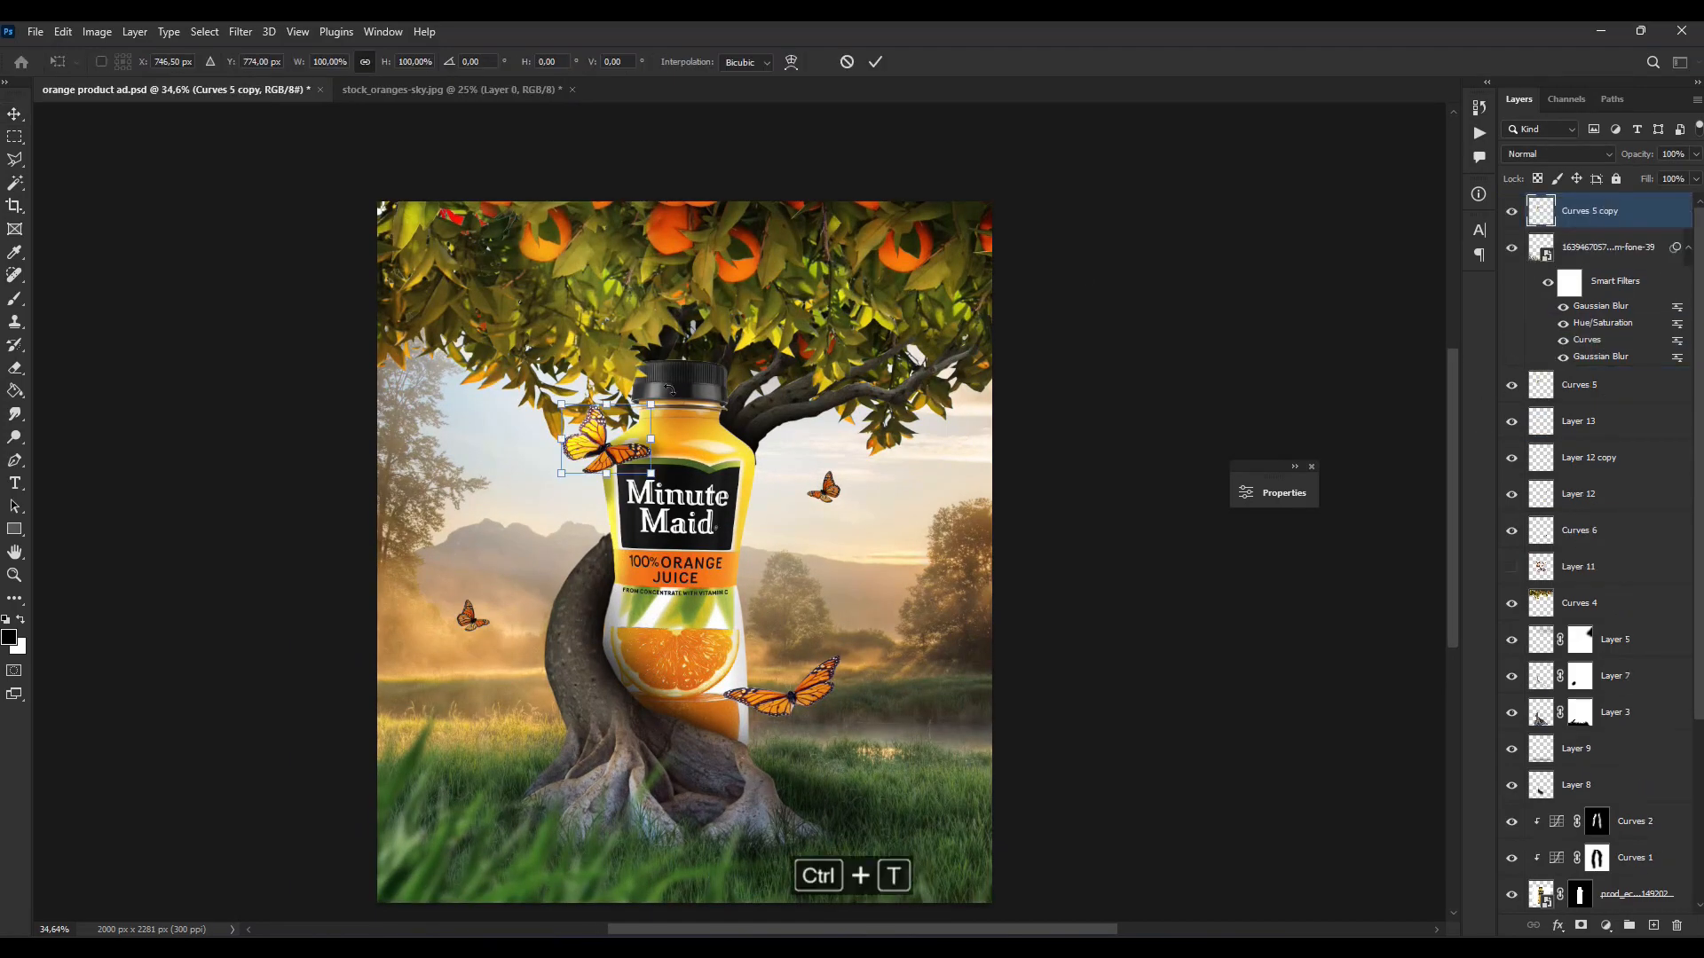
{"action": "left_click_drag", "start_coordinate": [964, 814], "coordinate": [967, 812]}
{"action": "left_click_drag", "start_coordinate": [933, 729], "coordinate": [865, 535]}
{"action": "left_click_drag", "start_coordinate": [928, 655], "coordinate": [950, 650]}
{"action": "key", "text": "Return"}
Step: Apply a Gaussian Blur to the large lower-right butterfly so it reads as an out-of-focus foreground element
{"action": "left_click", "coordinate": [240, 31]}
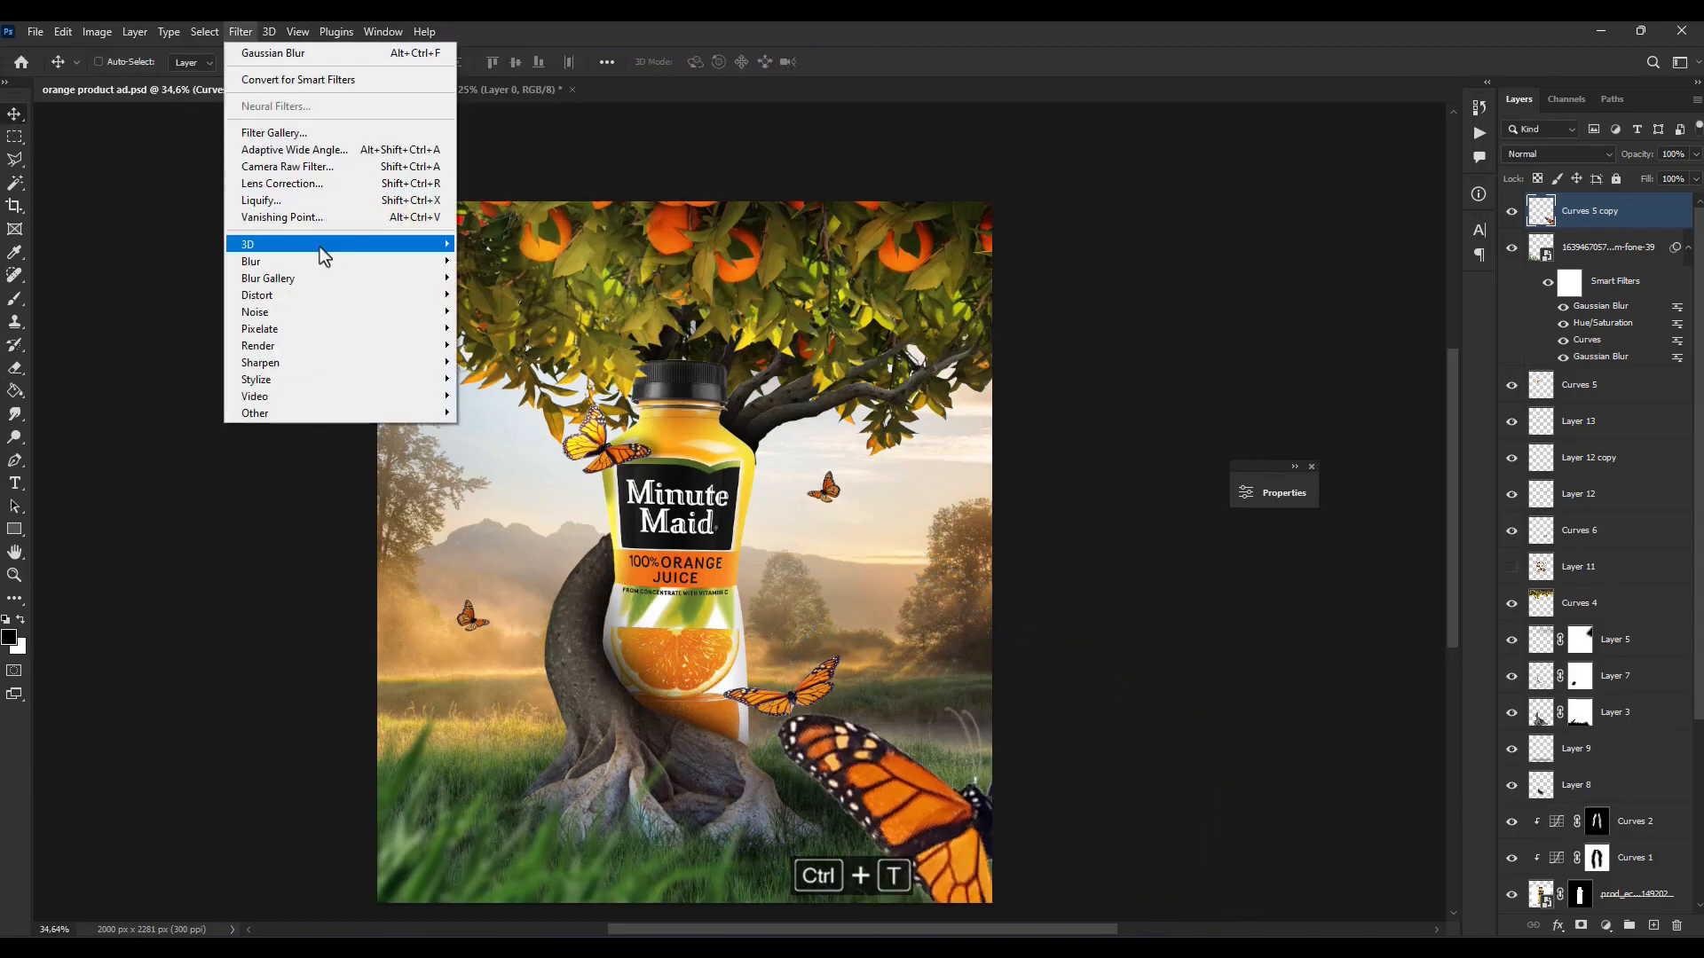
{"action": "mouse_move", "coordinate": [323, 260]}
{"action": "left_click", "coordinate": [494, 328]}
{"action": "left_click_drag", "start_coordinate": [1342, 506], "coordinate": [1320, 506]}
{"action": "left_click", "coordinate": [1478, 268]}
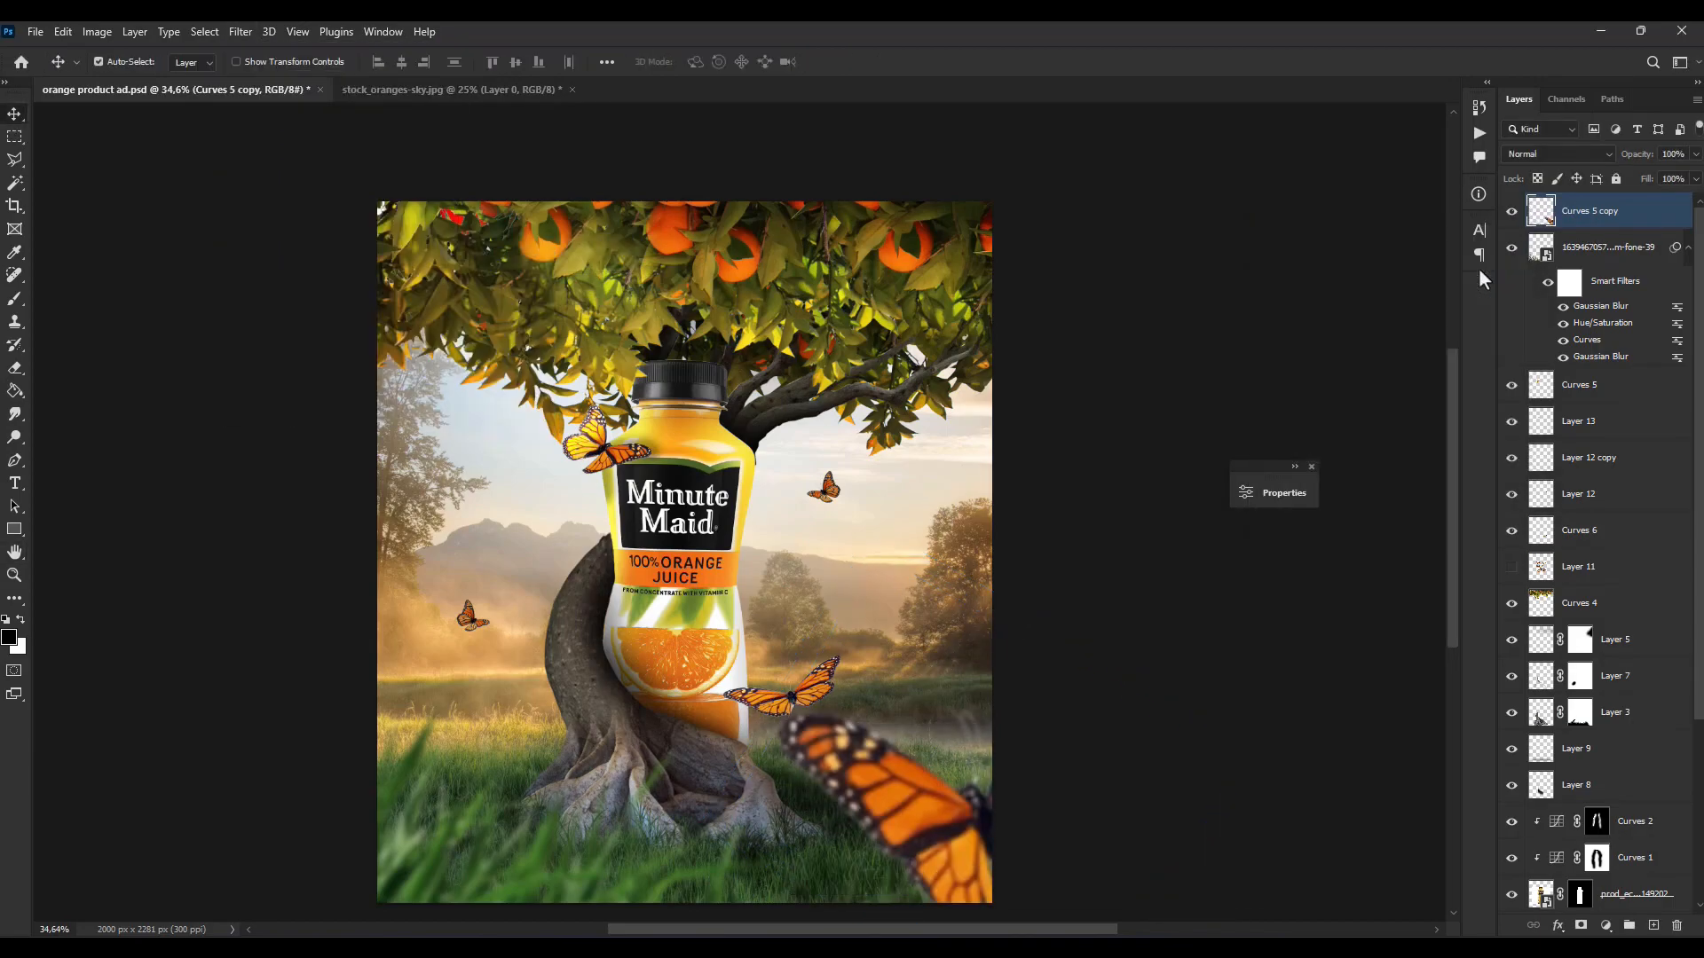
Step: Duplicate the blurred foreground butterfly, flip, shrink and rotate the copy, and place it partly outside the image's left edge
{"action": "key", "text": "ctrl+j"}
{"action": "left_click_drag", "start_coordinate": [914, 794], "coordinate": [430, 279]}
{"action": "key", "text": "ctrl+t"}
{"action": "right_click", "coordinate": [612, 177]}
{"action": "left_click", "coordinate": [657, 415]}
{"action": "left_click_drag", "start_coordinate": [685, 439], "coordinate": [529, 317]}
{"action": "left_click_drag", "start_coordinate": [453, 302], "coordinate": [395, 639]}
{"action": "key", "text": "Return"}
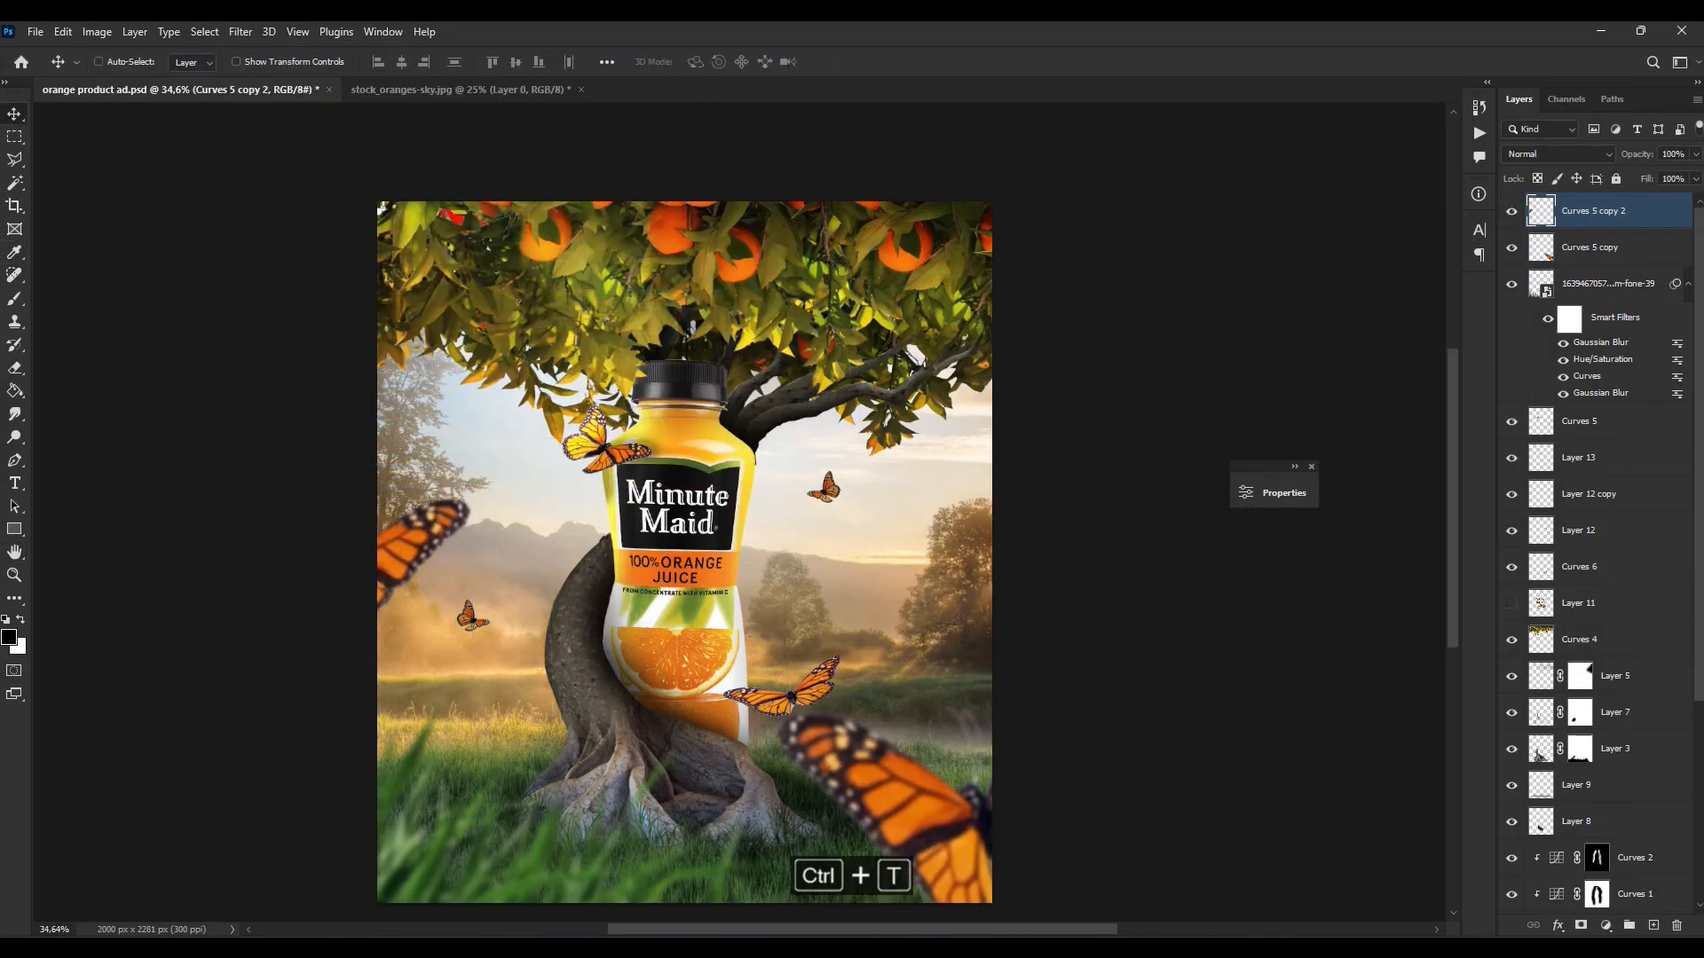
Step: Merge the two foreground butterfly layers and apply a Motion Blur to them
{"action": "left_click", "coordinate": [1589, 247], "text": "shift"}
{"action": "key", "text": "ctrl+e"}
{"action": "left_click", "coordinate": [239, 31]}
{"action": "left_click", "coordinate": [488, 361]}
{"action": "left_click_drag", "start_coordinate": [1470, 552], "coordinate": [1329, 510]}
{"action": "left_click", "coordinate": [1567, 270]}
Step: Apply a Gaussian Blur with a 23.5-pixel radius to the merged foreground butterflies
{"action": "left_click", "coordinate": [240, 31]}
{"action": "mouse_move", "coordinate": [266, 259]}
{"action": "left_click", "coordinate": [497, 328]}
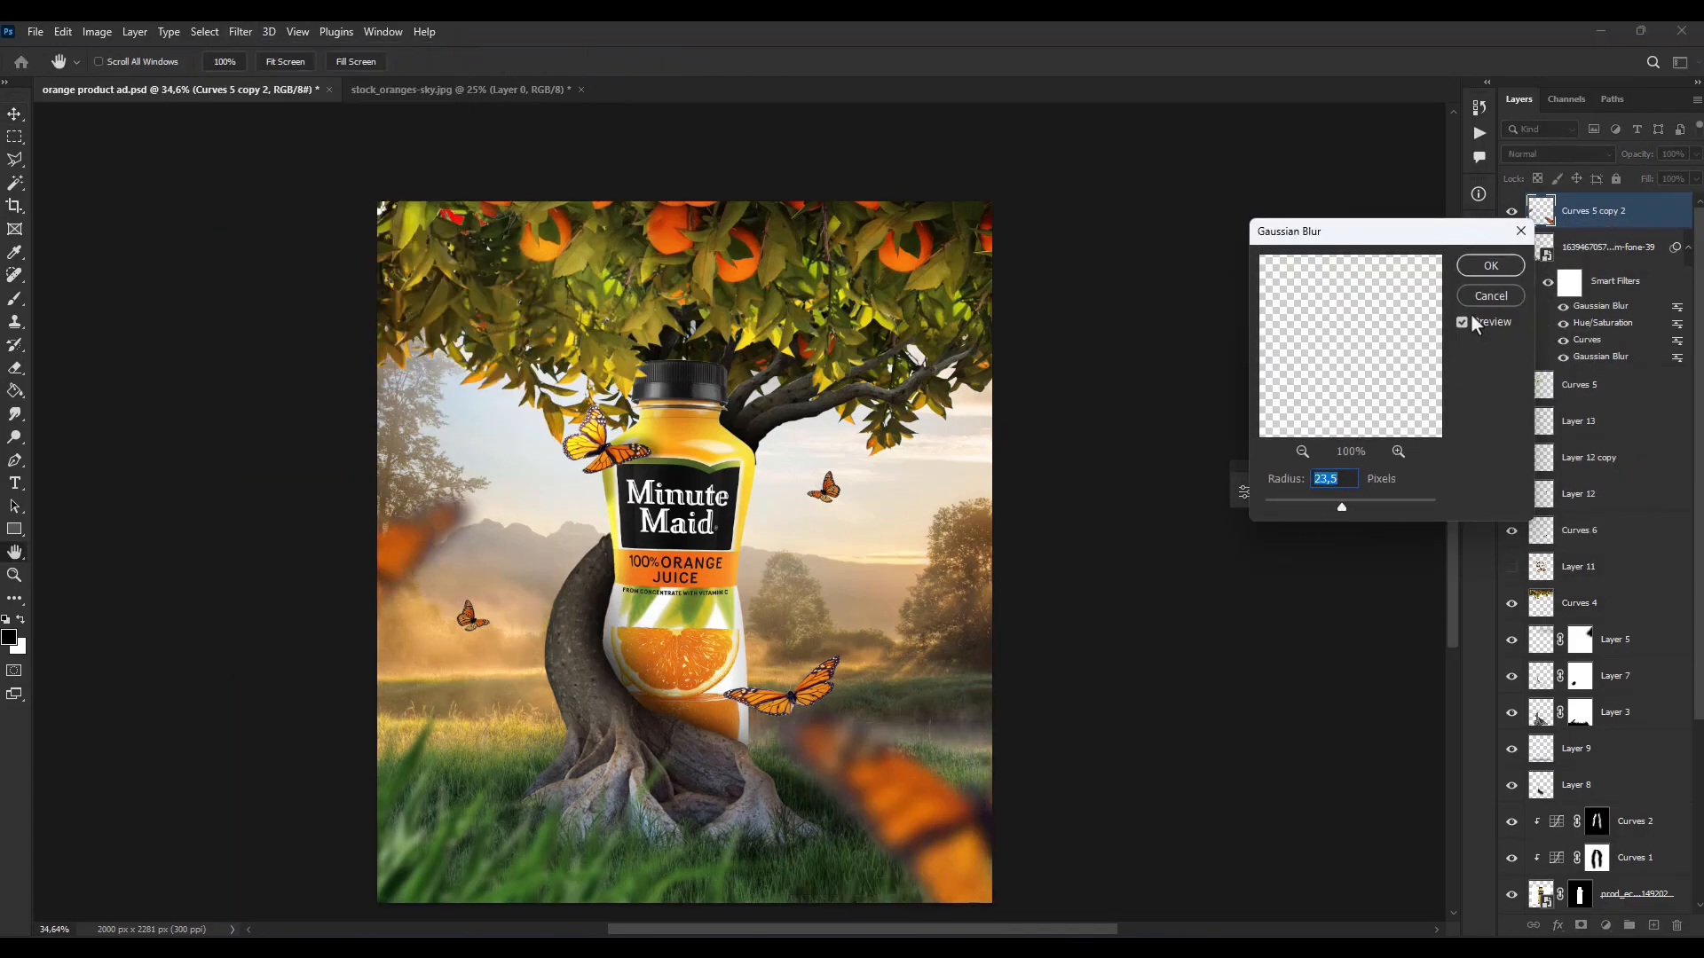
{"action": "left_click", "coordinate": [1481, 270]}
Step: Scale down and slightly rotate the merged foreground butterflies, positioning them at the left edge and lower-right corner
{"action": "scroll", "coordinate": [1073, 536], "scroll_direction": "down", "scroll_amount": 3}
{"action": "key", "text": "ctrl+t"}
{"action": "left_click_drag", "start_coordinate": [904, 489], "coordinate": [909, 502]}
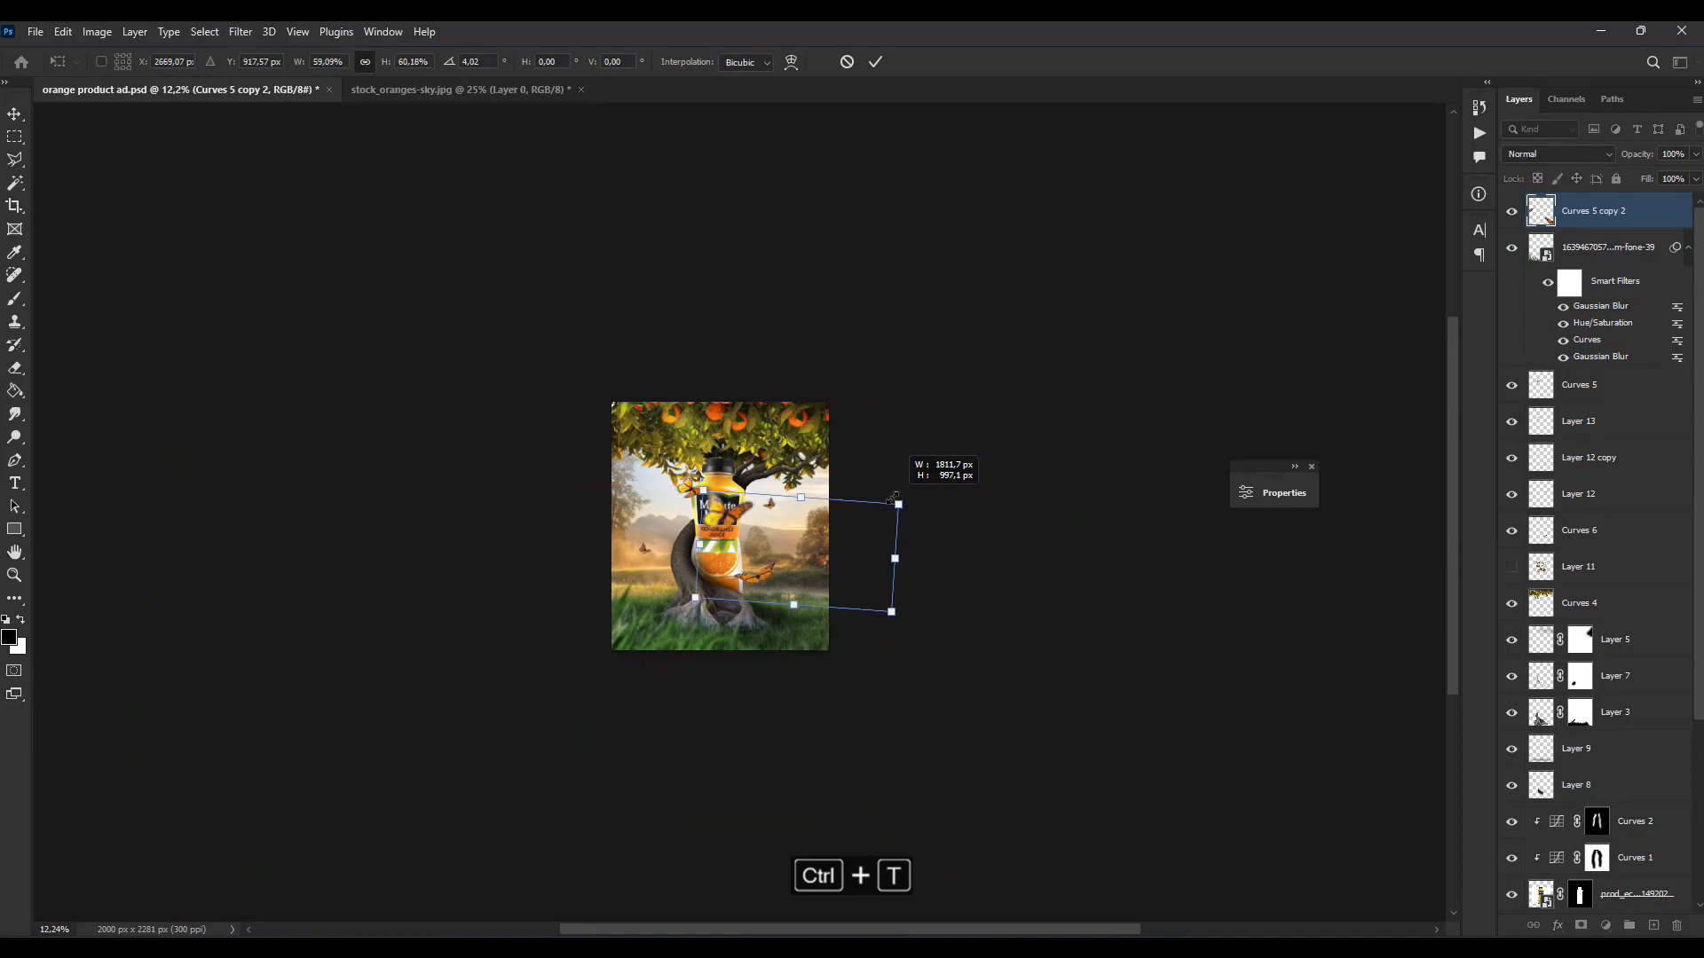
{"action": "key", "text": "Return"}
{"action": "scroll", "coordinate": [754, 519], "scroll_direction": "up", "scroll_amount": 3}
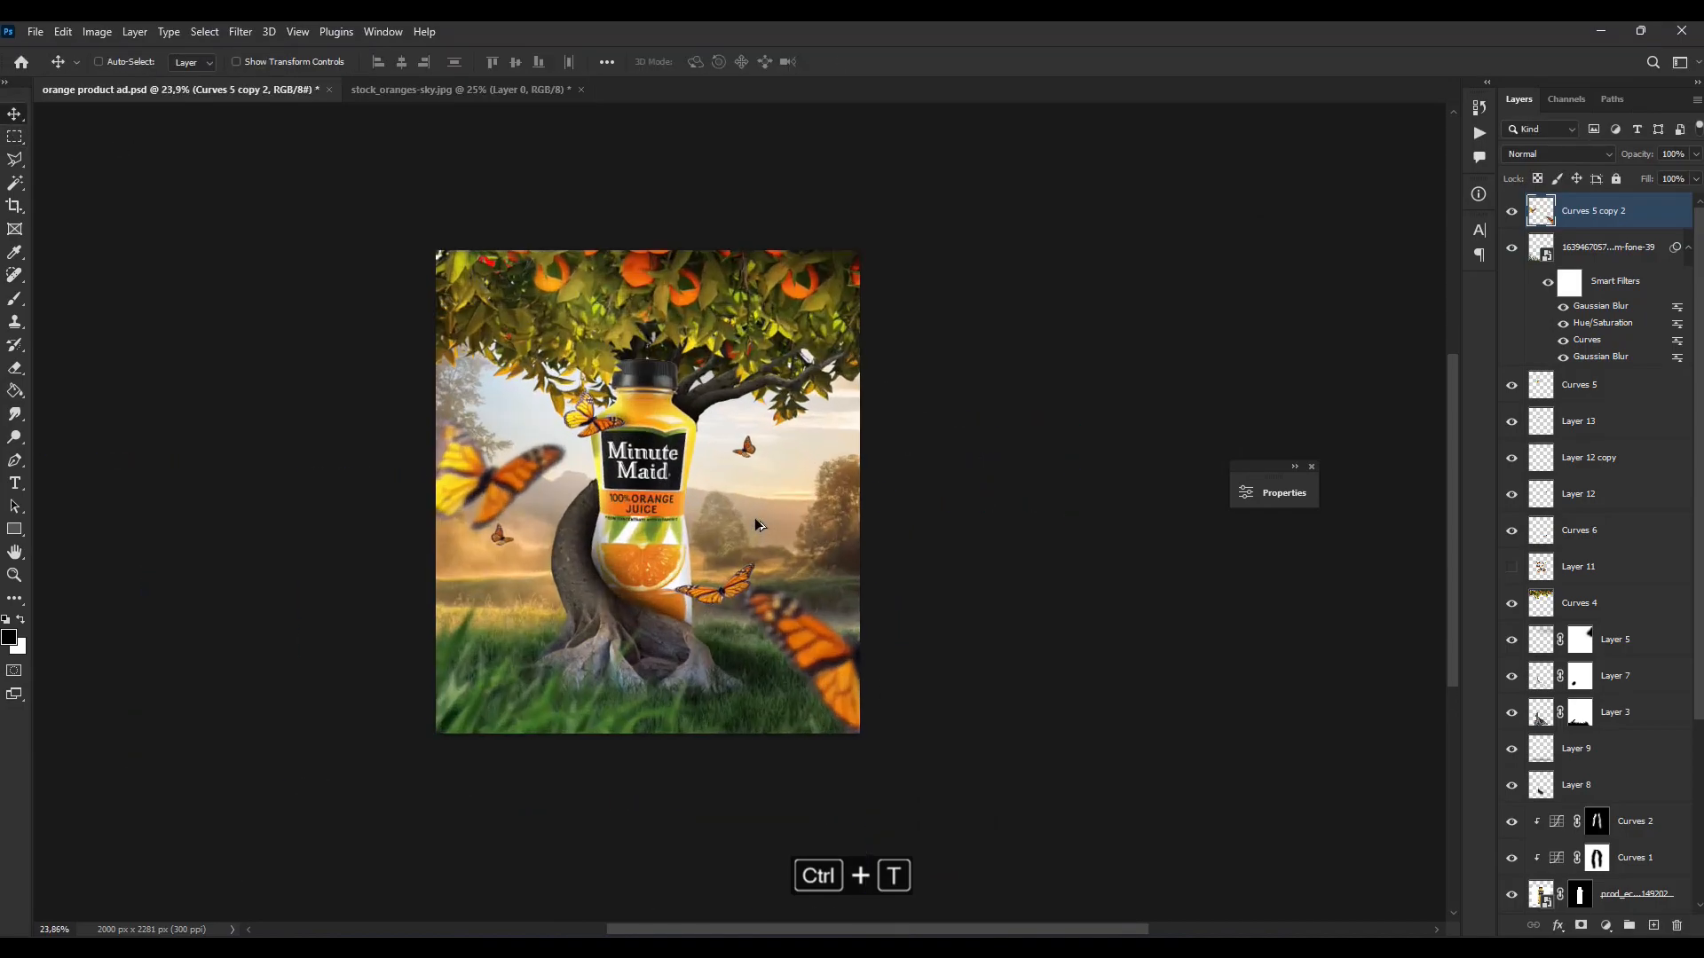
Step: Merge the Hue/Saturation 1 adjustment with the masked background foliage layer it is clipped to
{"action": "left_click", "coordinate": [1629, 603]}
{"action": "scroll", "coordinate": [1629, 603], "scroll_direction": "down", "scroll_amount": 3}
{"action": "left_click", "coordinate": [1652, 849]}
{"action": "left_click", "coordinate": [1547, 823]}
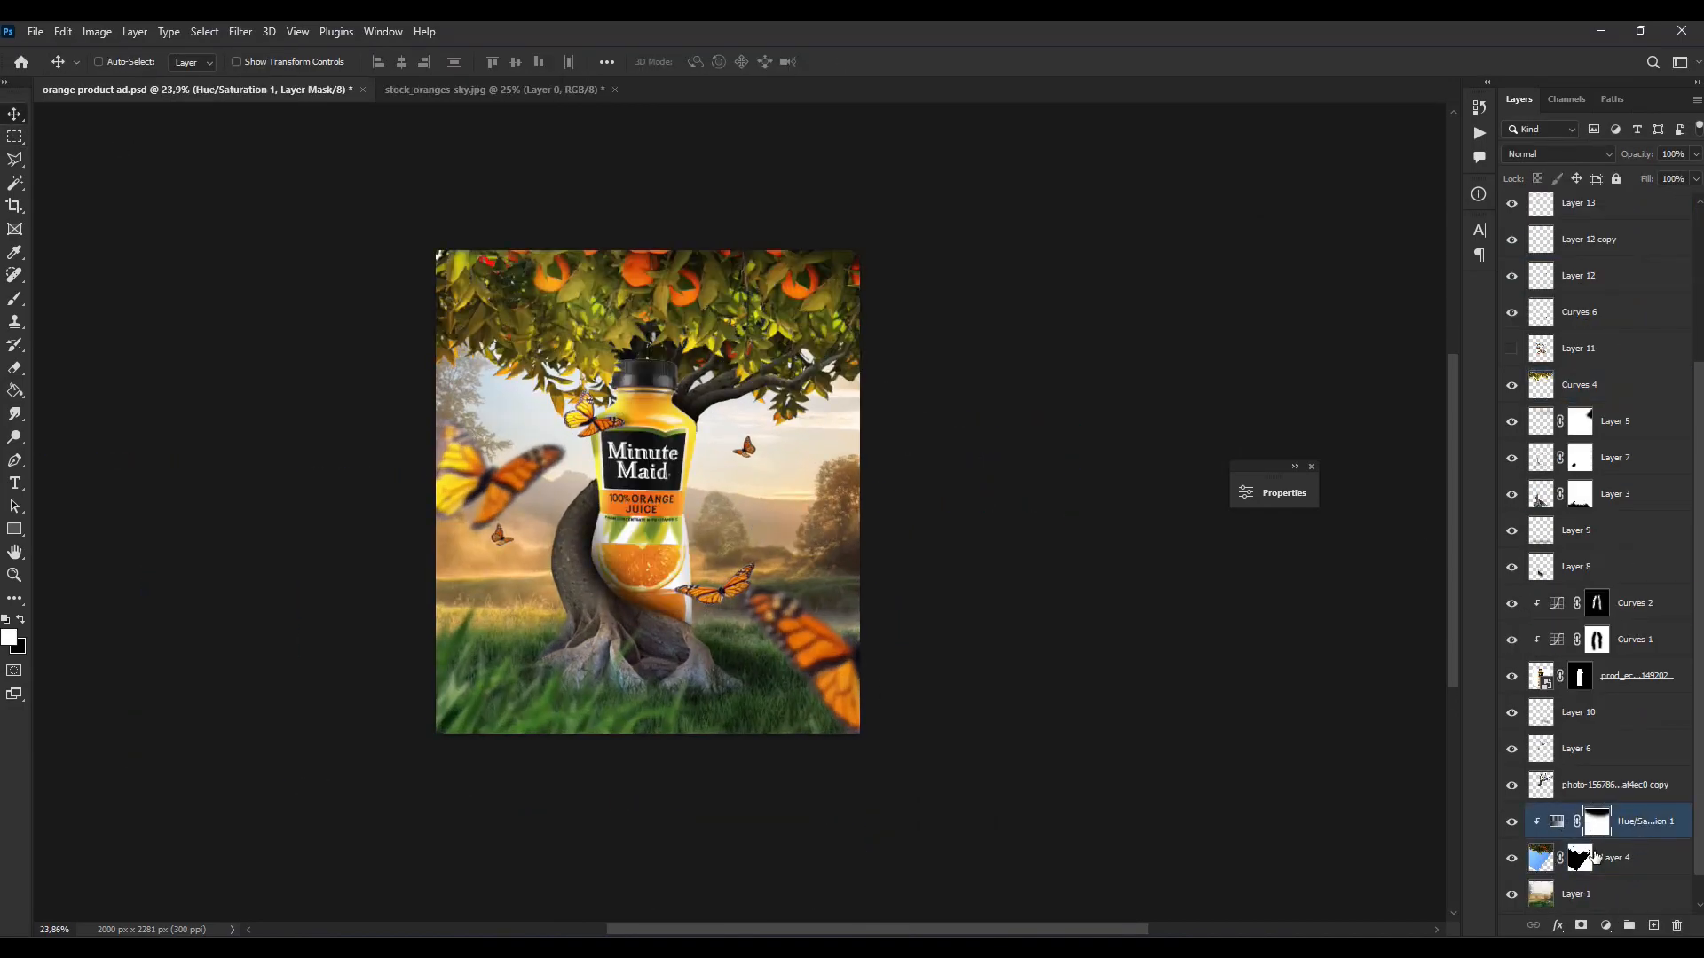
{"action": "key", "text": "ctrl+e"}
Step: Create a new layer above the merged background foliage, set it to Color Dodge, and fill it with orange
{"action": "left_click", "coordinate": [1605, 923]}
{"action": "left_click", "coordinate": [1605, 924]}
{"action": "left_click", "coordinate": [1605, 927]}
{"action": "left_click", "coordinate": [1606, 925]}
{"action": "left_click", "coordinate": [1654, 926]}
{"action": "left_click", "coordinate": [1554, 153]}
{"action": "left_click", "coordinate": [1544, 322]}
{"action": "left_click", "coordinate": [15, 390]}
{"action": "left_click", "coordinate": [727, 498]}
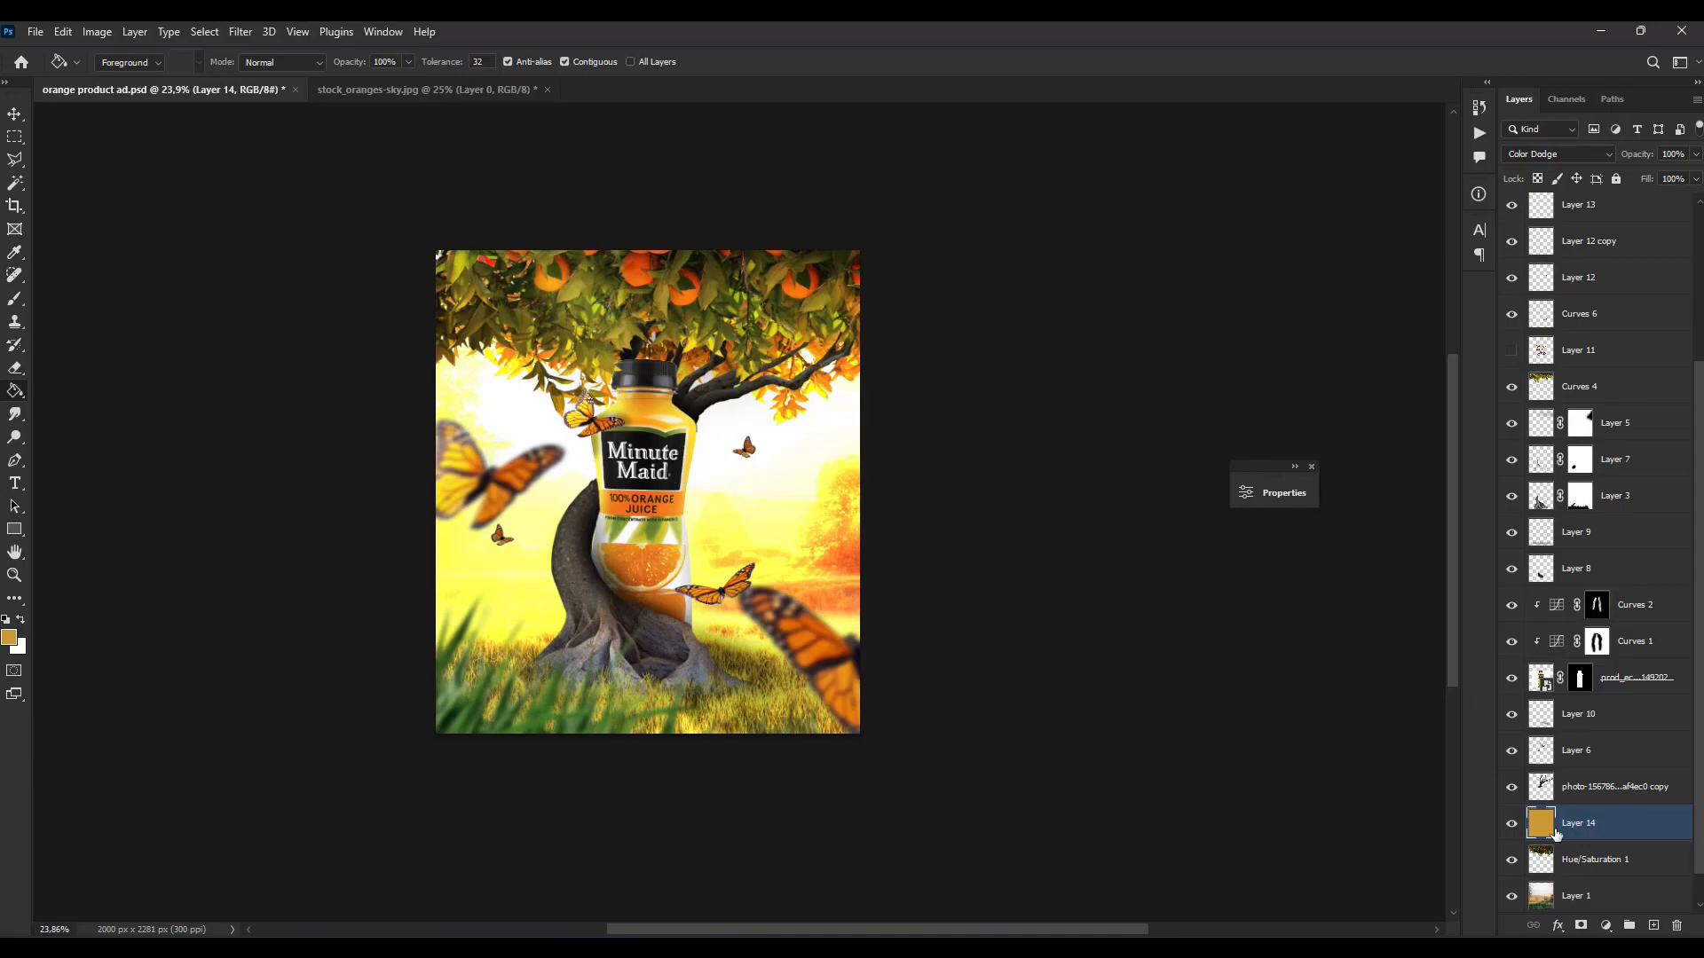
Step: Hide the orange Color Dodge fill with a black mask and paint its glow in around the lower background foliage
{"action": "left_click", "coordinate": [1580, 925]}
{"action": "left_click", "coordinate": [794, 349]}
{"action": "left_click_drag", "start_coordinate": [689, 286], "coordinate": [765, 305]}
{"action": "left_click", "coordinate": [802, 346]}
Step: Copy the orange Color Dodge layer, paste it above Curves 4, and delete the copy's layer mask
{"action": "right_click", "coordinate": [1576, 832]}
{"action": "left_click", "coordinate": [1544, 833]}
{"action": "key", "text": "ctrl+c"}
{"action": "left_click", "coordinate": [1588, 395]}
{"action": "key", "text": "ctrl+v"}
{"action": "right_click", "coordinate": [1579, 390]}
{"action": "left_click", "coordinate": [1585, 429]}
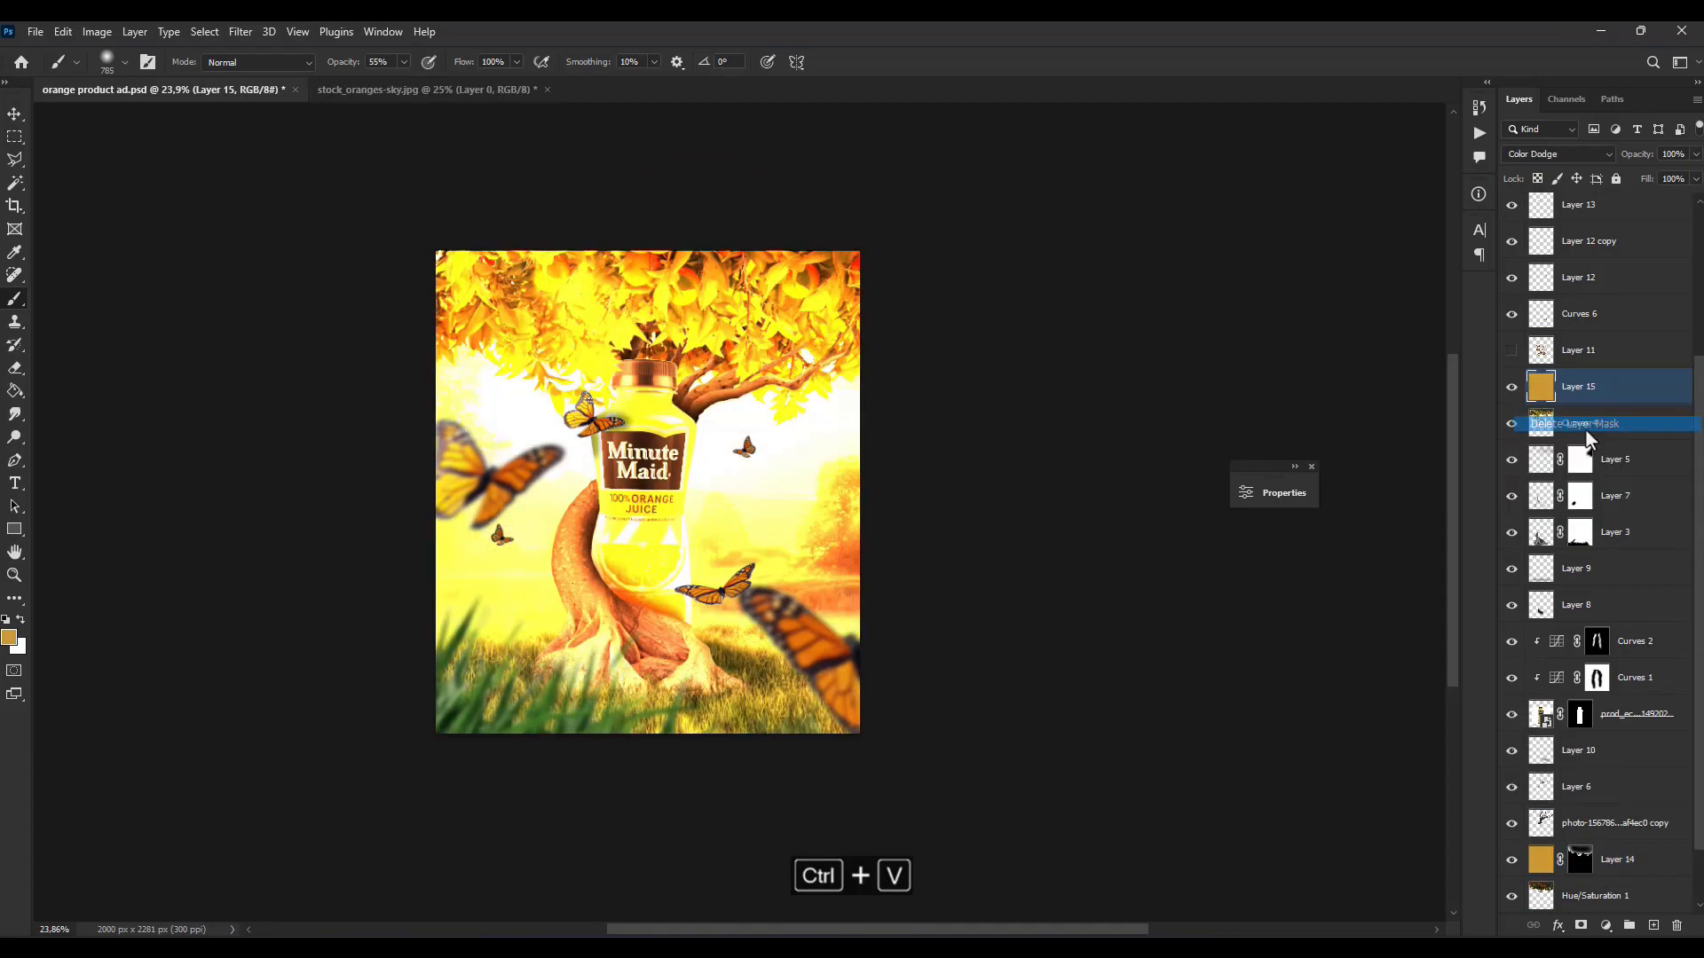
Step: Add an inverted mask to the copied orange layer and paint the glow onto the upper tree leaves
{"action": "left_click", "coordinate": [1581, 925]}
{"action": "key", "text": "ctrl+i"}
{"action": "mouse_move", "coordinate": [462, 221]}
{"action": "left_mouse_down"}
{"action": "mouse_move", "coordinate": [828, 217]}
{"action": "mouse_move", "coordinate": [829, 198]}
{"action": "mouse_move", "coordinate": [625, 230]}
{"action": "left_mouse_up"}
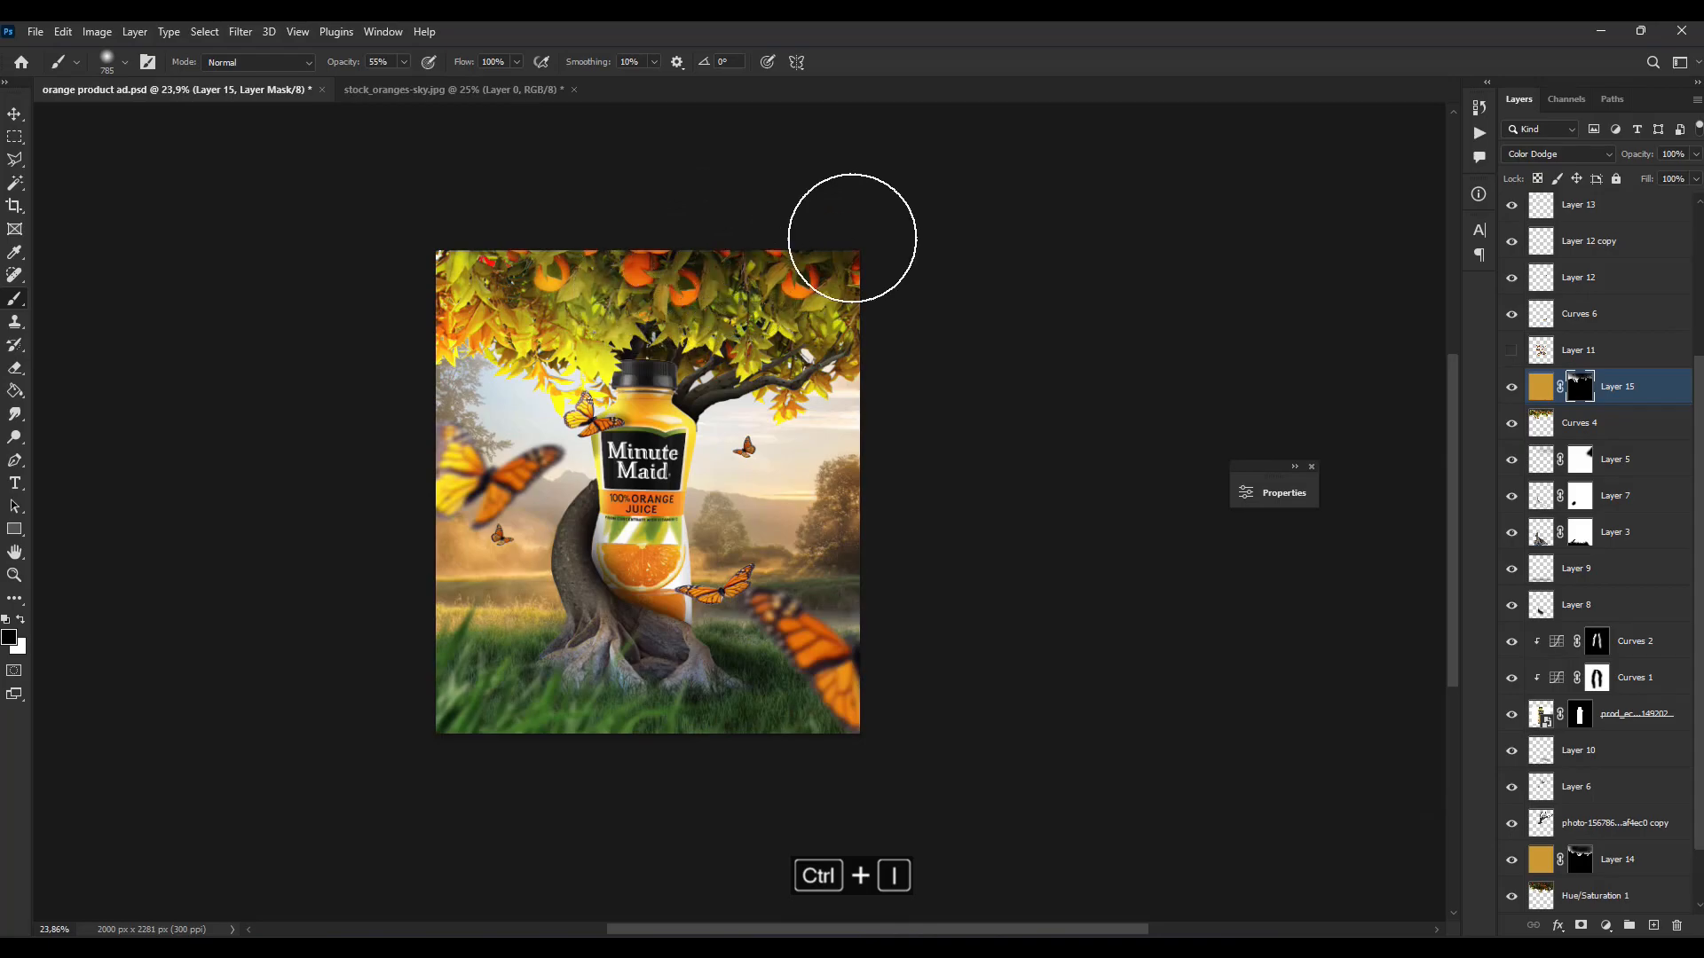
Step: Lower the opacity of both orange Color Dodge layers, setting Layer 14 to 53%
{"action": "left_click", "coordinate": [1655, 396]}
{"action": "left_click", "coordinate": [1695, 153]}
{"action": "left_click_drag", "start_coordinate": [1694, 174], "coordinate": [1653, 175]}
{"action": "left_click", "coordinate": [1632, 862]}
{"action": "left_click", "coordinate": [1695, 153]}
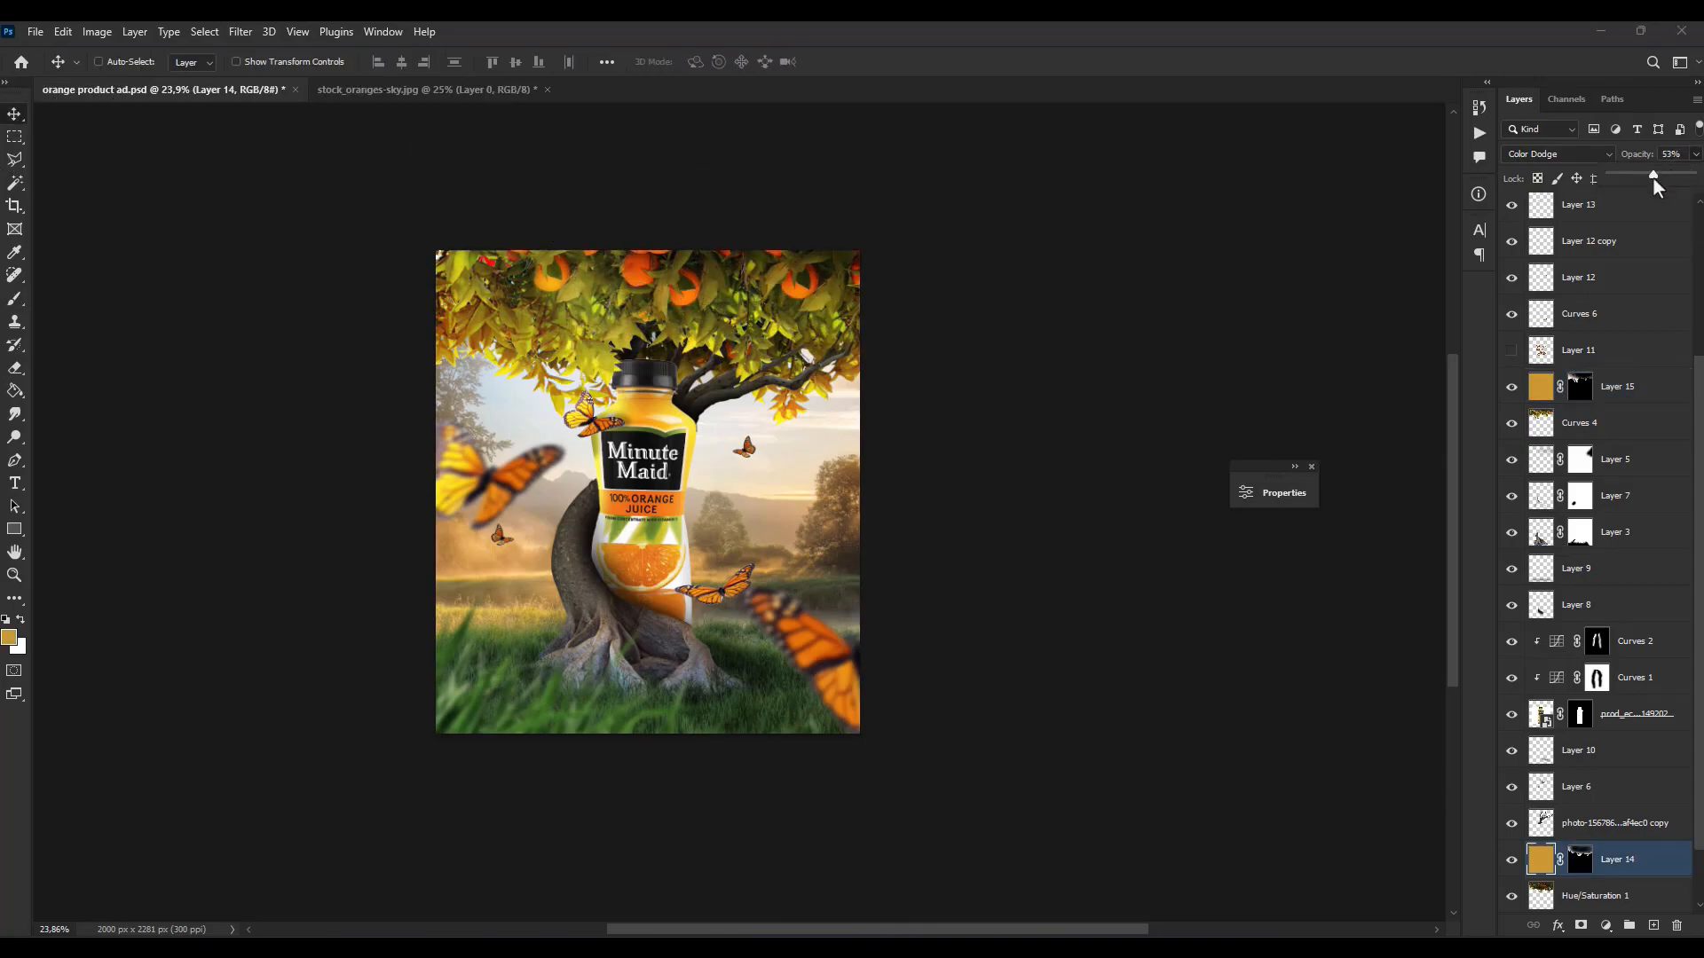
Step: Add a new layer at the top of the stack and paint soft black shading over the upper-right foliage
{"action": "scroll", "coordinate": [1627, 274], "scroll_direction": "up", "scroll_amount": 4}
{"action": "left_click", "coordinate": [1628, 211]}
{"action": "key", "text": "ctrl+shift+alt+n"}
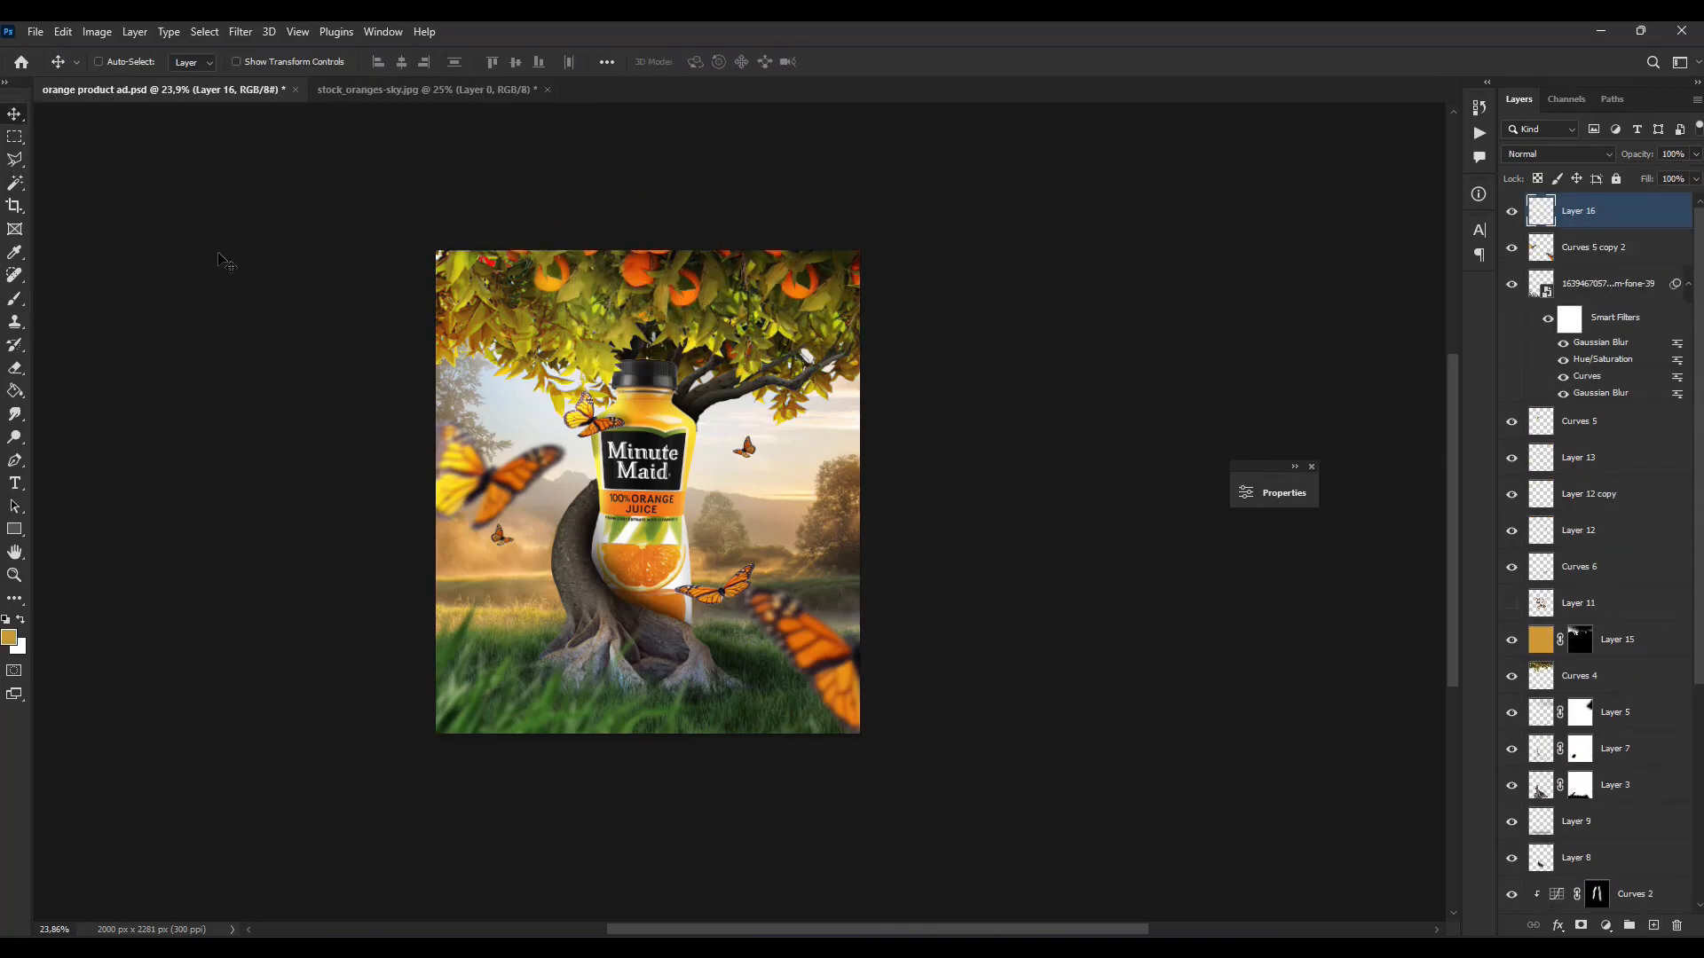
{"action": "left_click_drag", "start_coordinate": [834, 266], "coordinate": [882, 213]}
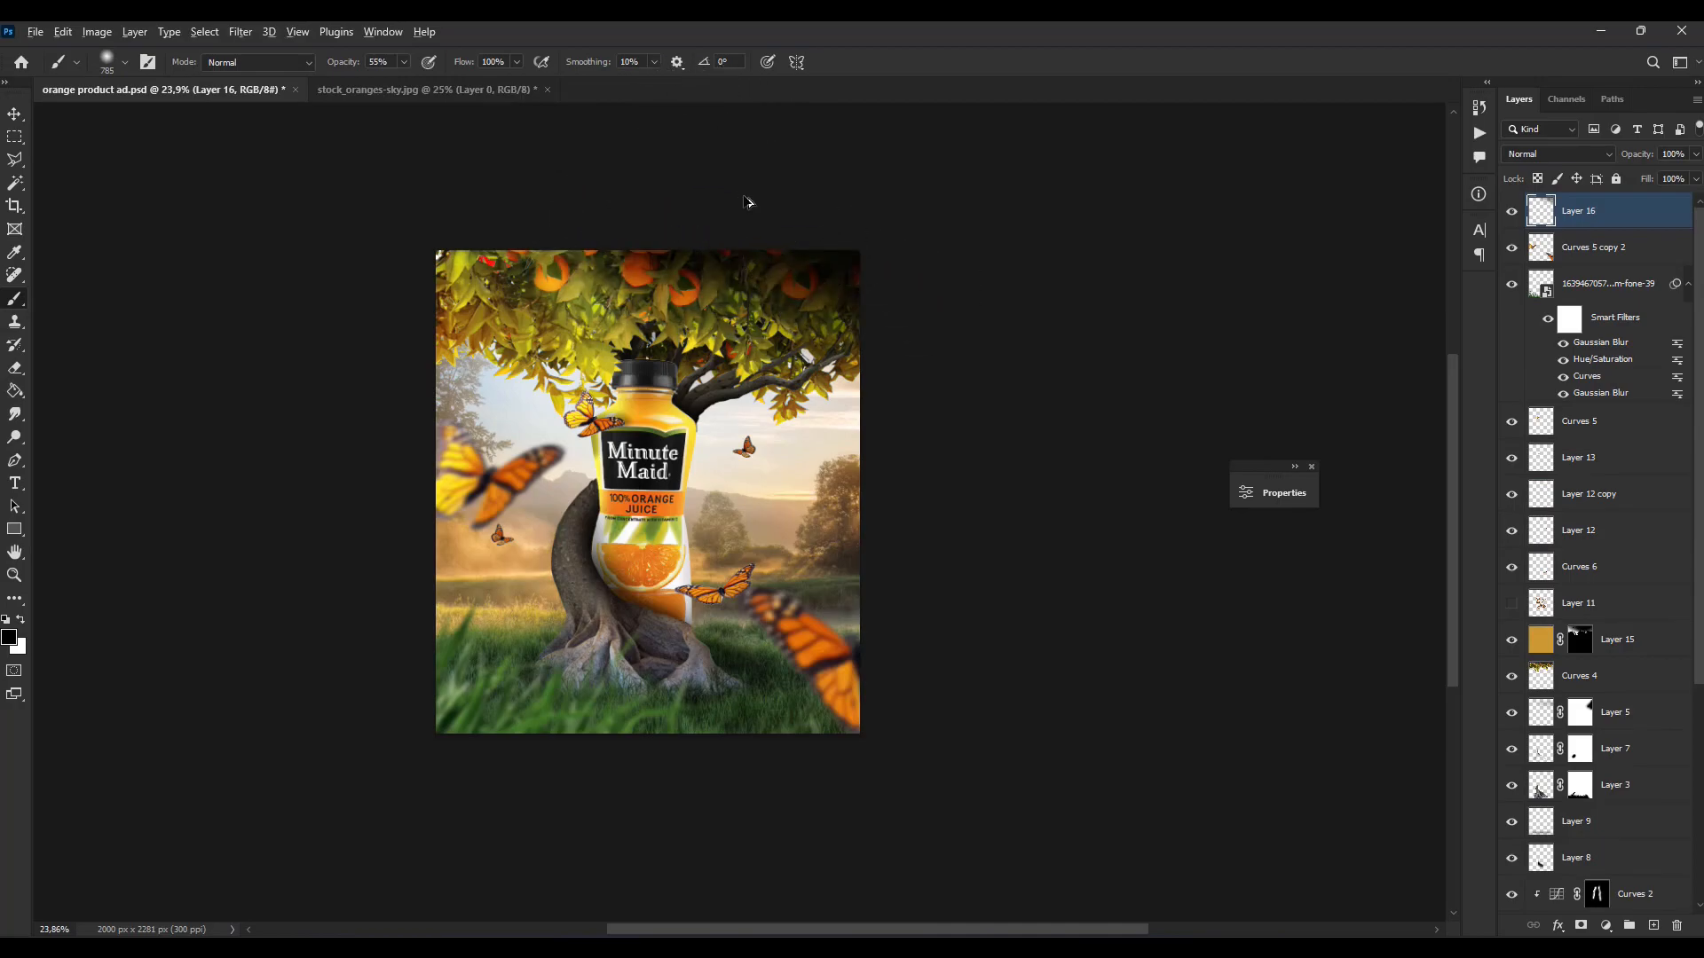
{"action": "scroll", "coordinate": [748, 202], "scroll_direction": "down", "scroll_amount": 1}
Step: Soften the painted foliage shading with a Gaussian Blur
{"action": "left_click", "coordinate": [15, 114]}
{"action": "left_click", "coordinate": [240, 31]}
{"action": "mouse_move", "coordinate": [293, 259]}
{"action": "left_click", "coordinate": [495, 331]}
{"action": "left_click", "coordinate": [1506, 275]}
Step: Stretch the blurred shading farther left across the foliage and set its layer opacity to 83%
{"action": "key", "text": "ctrl+t"}
{"action": "left_click_drag", "start_coordinate": [536, 321], "coordinate": [458, 320]}
{"action": "key", "text": "Return"}
{"action": "left_click", "coordinate": [1695, 154]}
{"action": "left_click_drag", "start_coordinate": [1693, 174], "coordinate": [1678, 174]}
{"action": "scroll", "coordinate": [1114, 349], "scroll_direction": "down", "scroll_amount": 4}
{"action": "scroll", "coordinate": [905, 353], "scroll_direction": "up", "scroll_amount": 5}
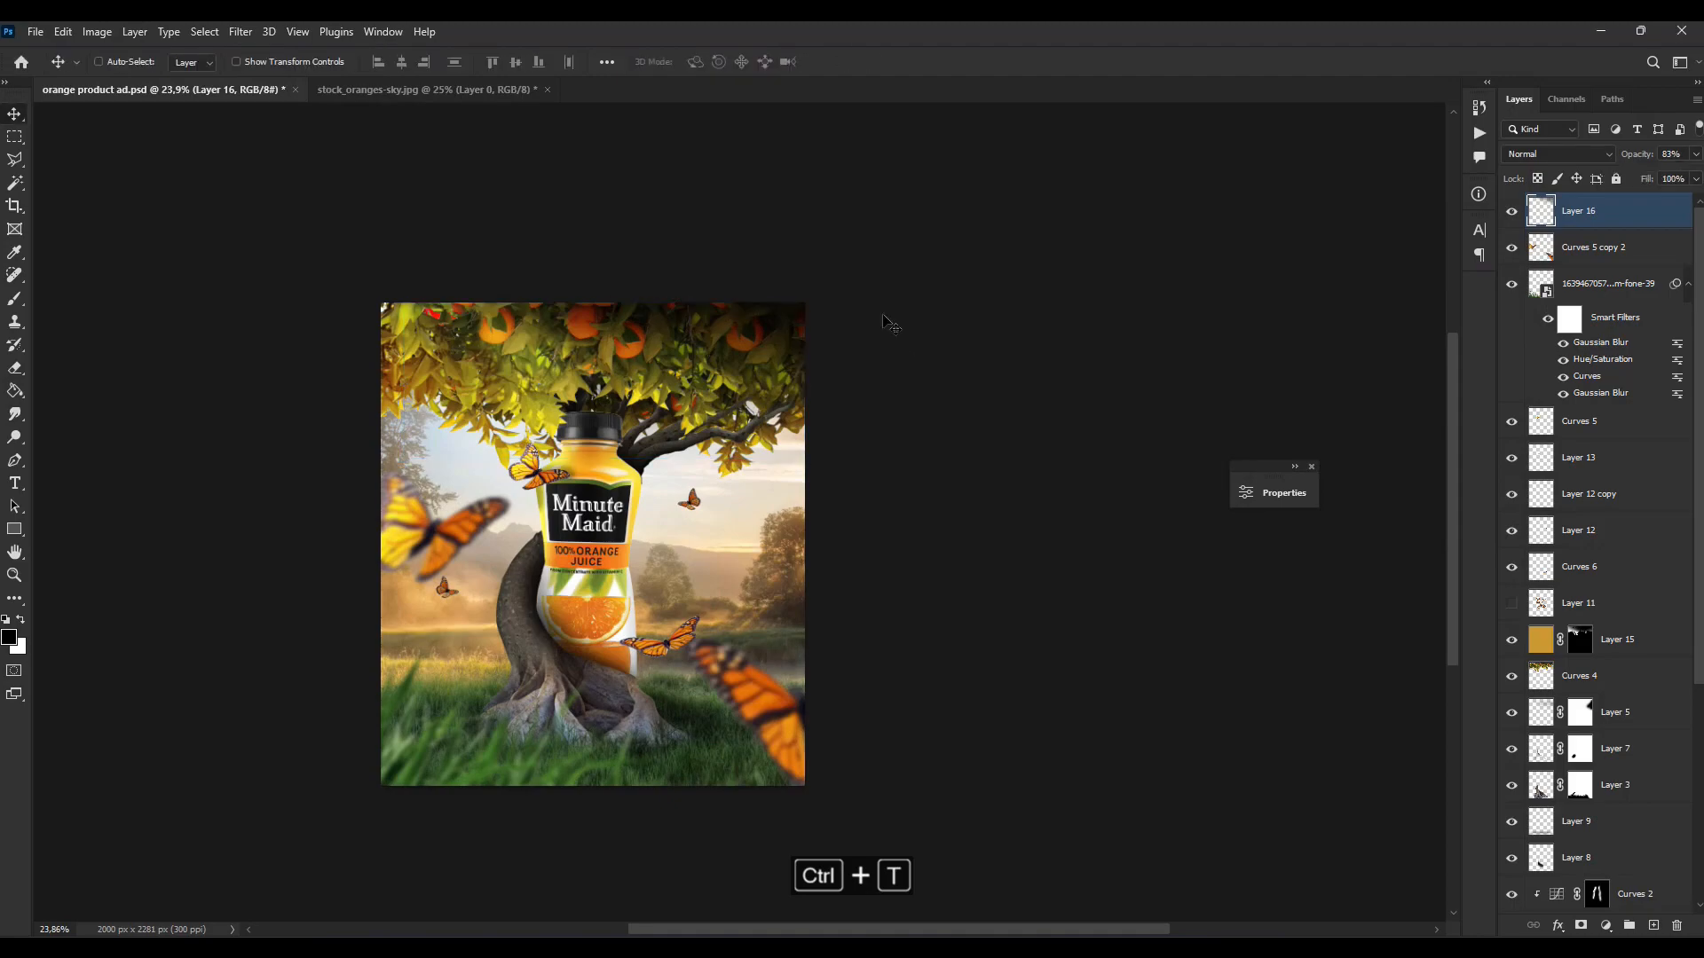
Step: Enlarge and reshape the foliage shading on Layer 16 so it extends past the canvas edges
{"action": "key", "text": "ctrl+t"}
{"action": "left_click_drag", "start_coordinate": [803, 286], "coordinate": [847, 328]}
{"action": "left_click_drag", "start_coordinate": [417, 335], "coordinate": [444, 306]}
{"action": "left_click_drag", "start_coordinate": [548, 419], "coordinate": [542, 454]}
{"action": "left_click_drag", "start_coordinate": [641, 384], "coordinate": [654, 353]}
{"action": "key", "text": "Return"}
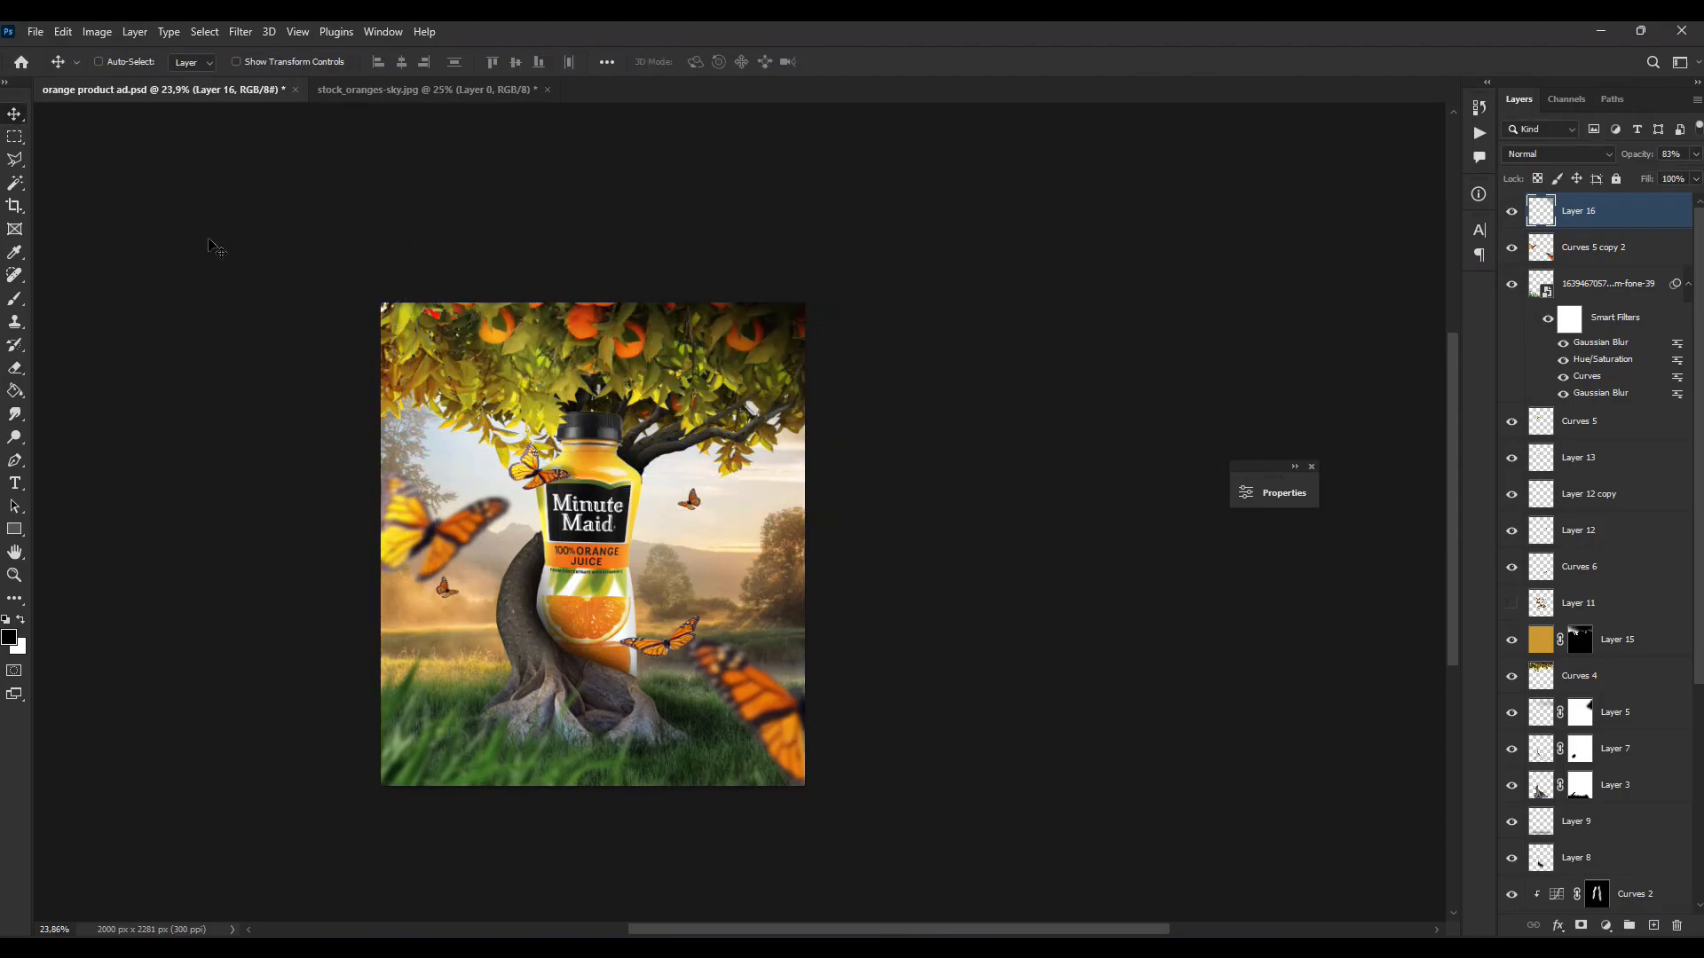
Step: Place the orange light-rays image into the ad and scale it to cover the whole canvas
{"action": "scroll", "coordinate": [692, 487], "scroll_direction": "down", "scroll_amount": 5}
{"action": "scroll", "coordinate": [546, 546], "scroll_direction": "up", "scroll_amount": 5}
{"action": "left_click", "coordinate": [820, 932]}
{"action": "left_click_drag", "start_coordinate": [280, 788], "coordinate": [752, 670]}
{"action": "left_click_drag", "start_coordinate": [738, 464], "coordinate": [1060, 254]}
{"action": "left_click_drag", "start_coordinate": [755, 343], "coordinate": [849, 346]}
{"action": "key", "text": "Return"}
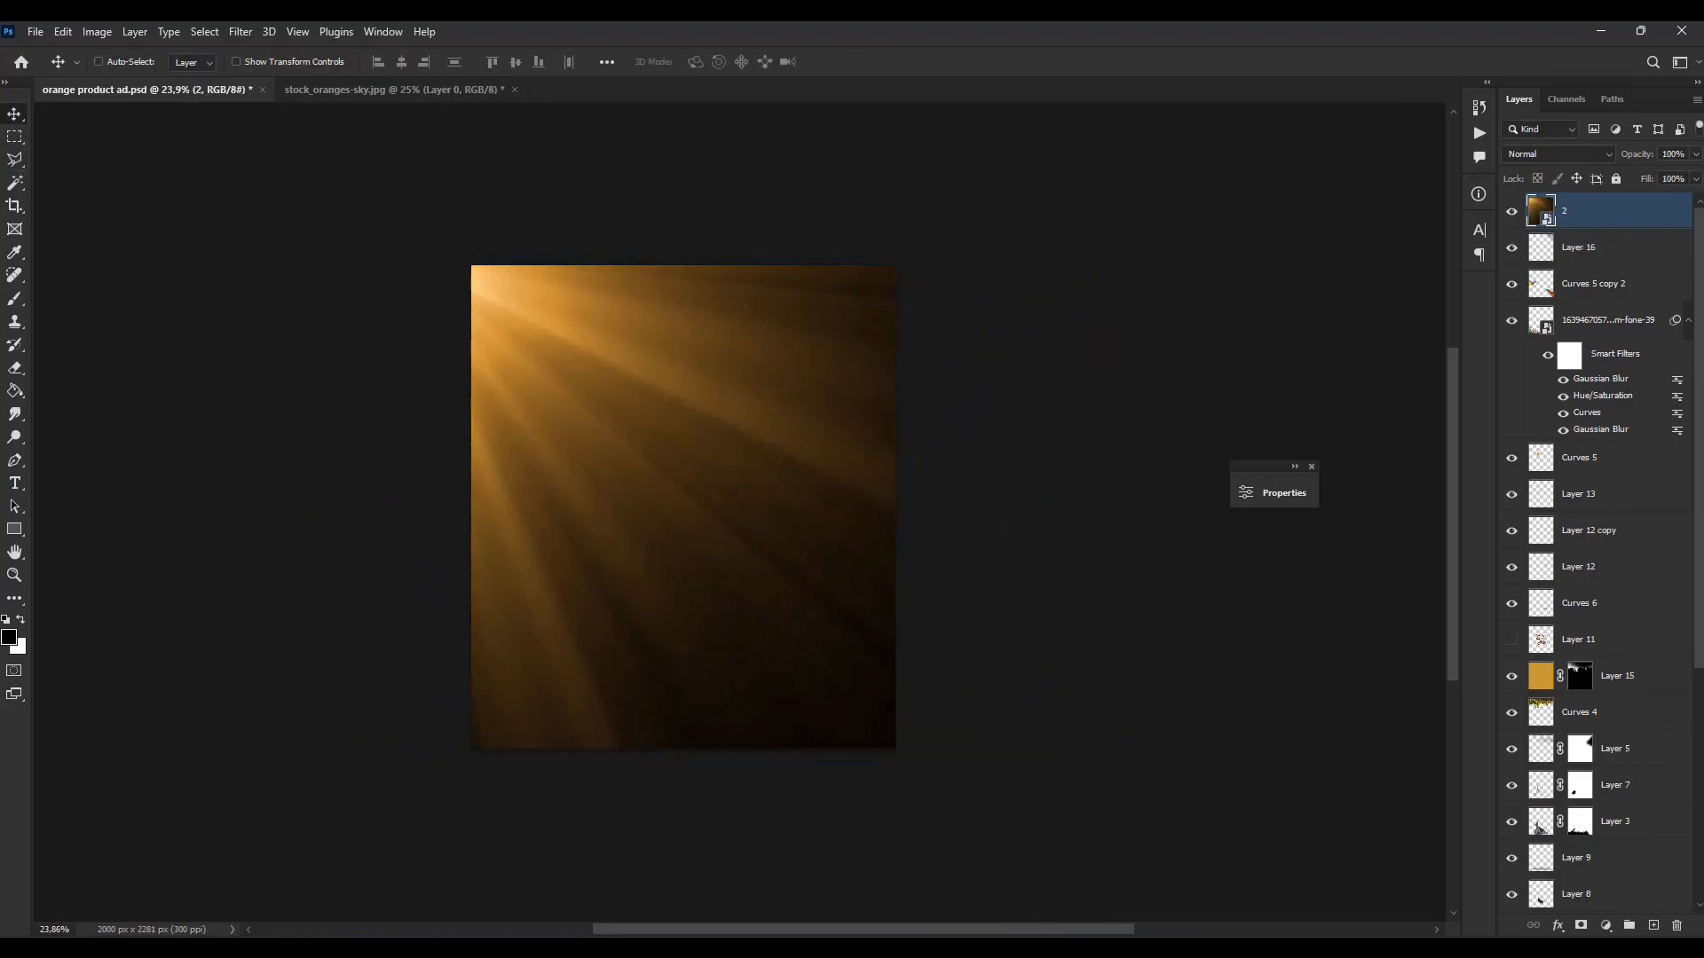
Step: Set the light-rays layer to Linear Dodge (Add), move it directly below Layer 3, and shift it slightly sideways
{"action": "left_click", "coordinate": [1557, 153]}
{"action": "left_click", "coordinate": [1562, 329]}
{"action": "left_click_drag", "start_coordinate": [1589, 211], "coordinate": [1615, 854]}
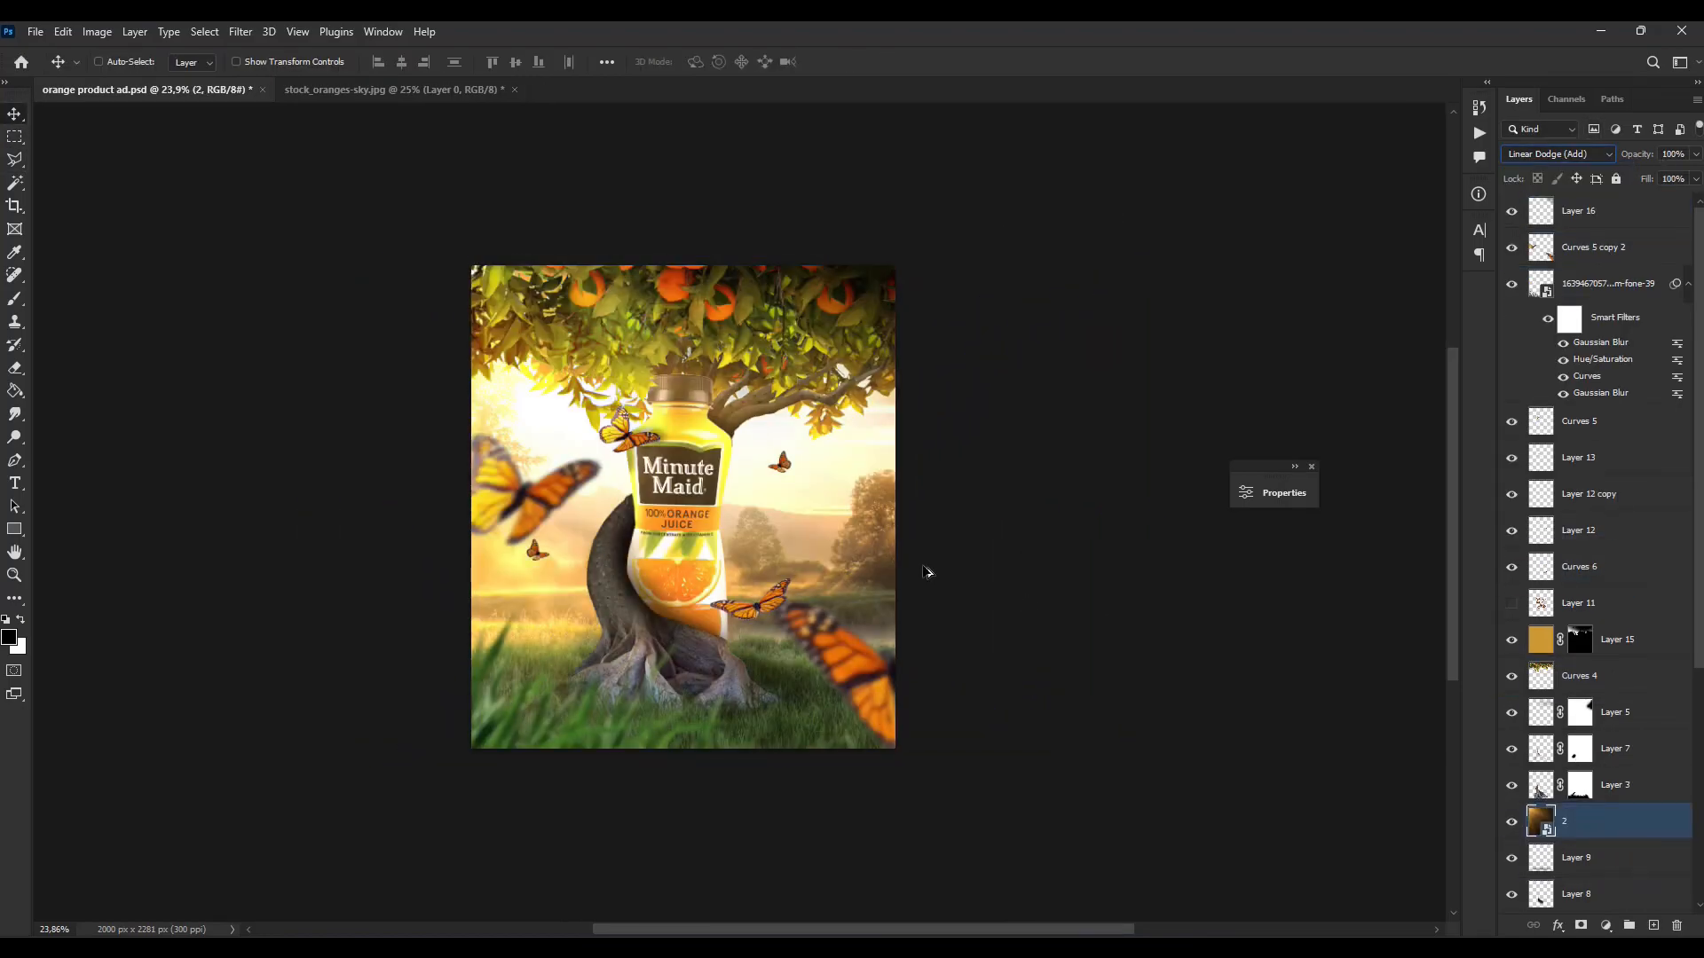
{"action": "key", "text": "ctrl+t"}
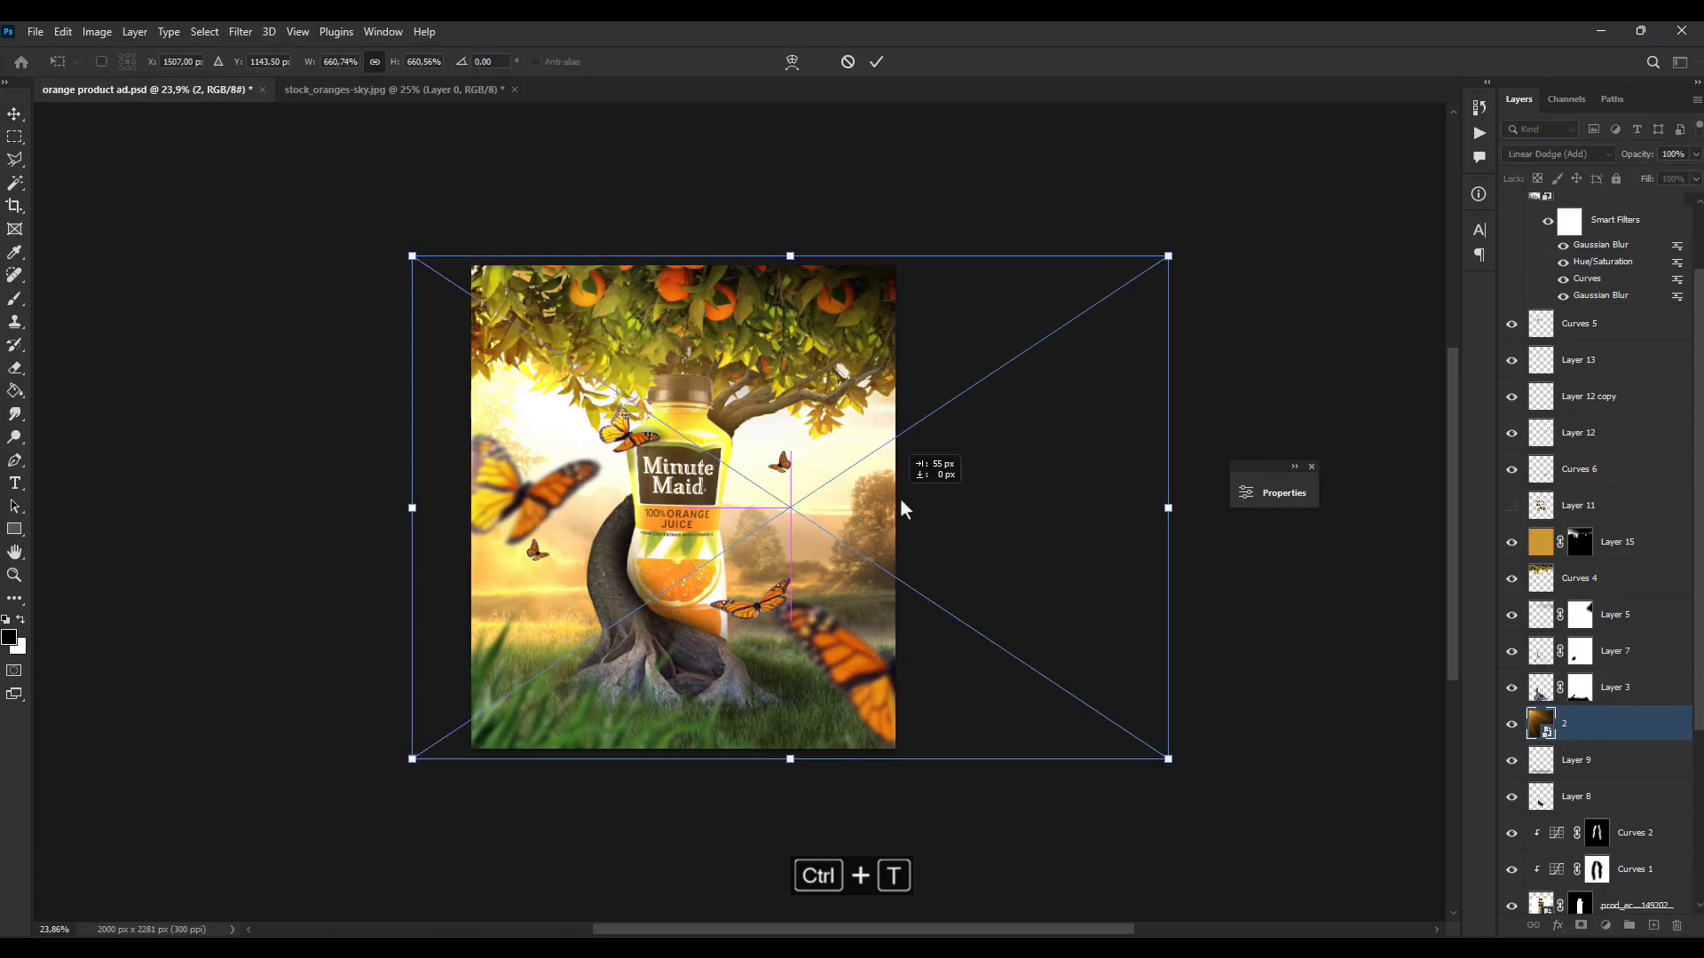
{"action": "key", "text": "Return"}
Step: Duplicate the light-rays layer, move the copy directly below Layer 16, and blend it with Linear Dodge (Add)
{"action": "key", "text": "ctrl+j"}
{"action": "left_click_drag", "start_coordinate": [1658, 508], "coordinate": [1598, 425]}
{"action": "left_click_drag", "start_coordinate": [1592, 429], "coordinate": [1610, 229]}
{"action": "left_click", "coordinate": [1575, 154]}
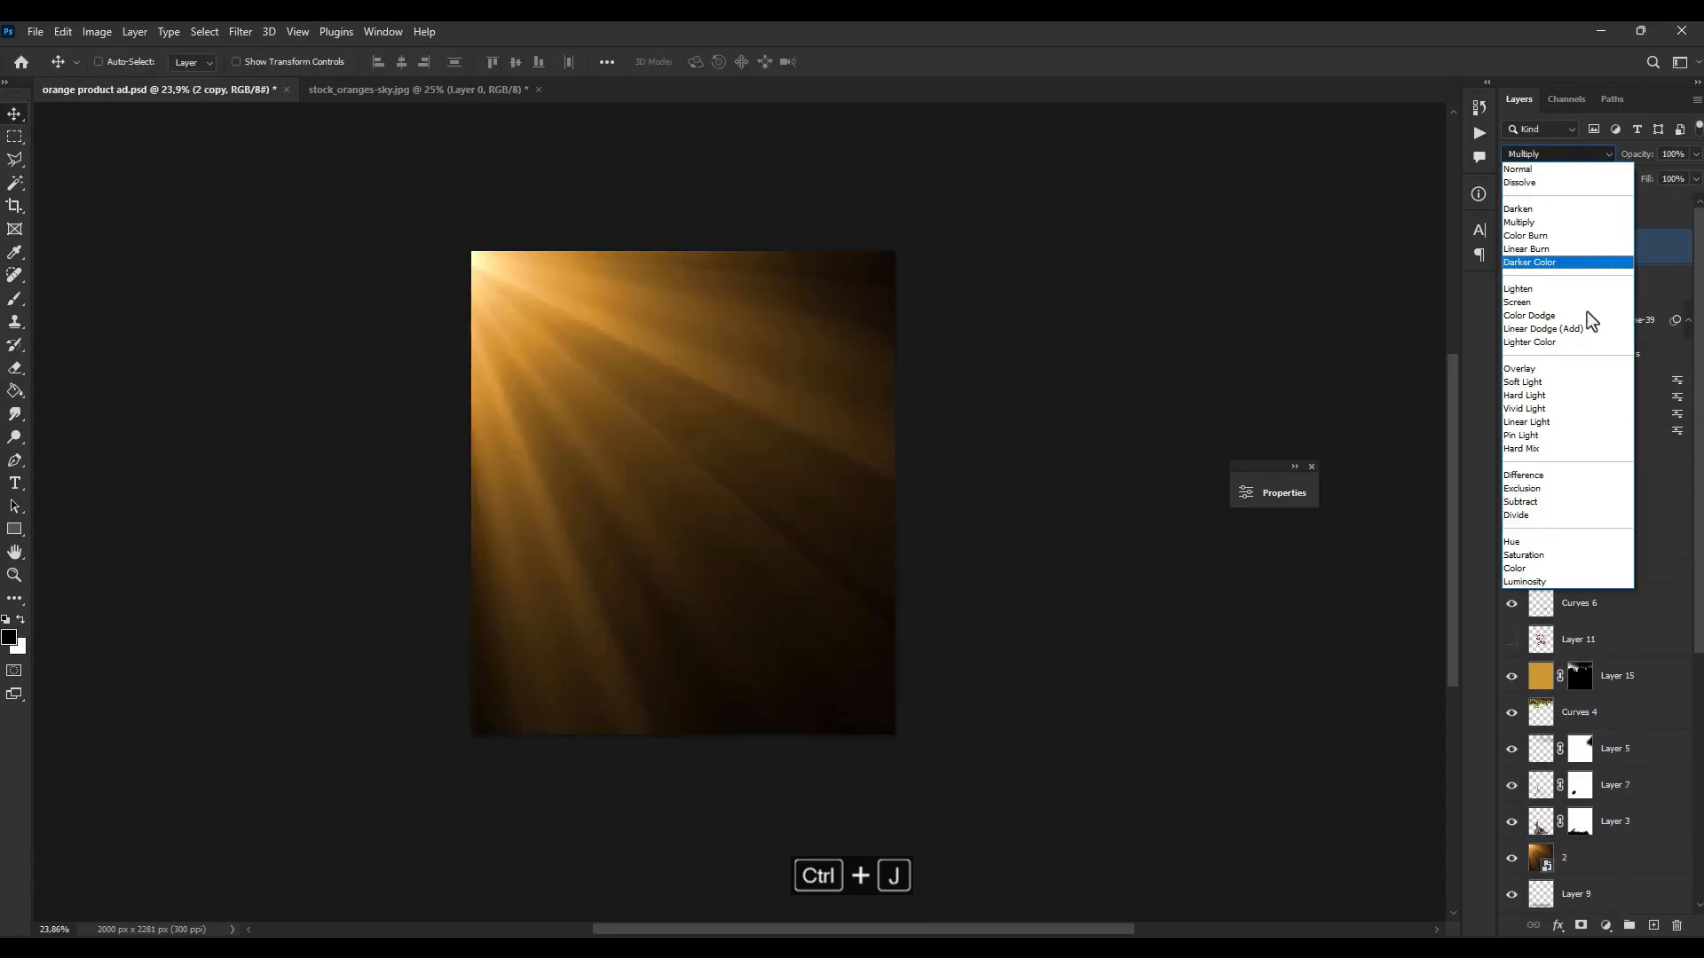
{"action": "left_click", "coordinate": [1562, 329]}
Step: Compare both light-rays layers and lower their opacity, to 35% for the original and 15% for the copy
{"action": "left_click_drag", "start_coordinate": [1635, 155], "coordinate": [1565, 154]}
{"action": "left_click", "coordinate": [1512, 857]}
{"action": "left_click", "coordinate": [1512, 248]}
{"action": "left_click", "coordinate": [1512, 248]}
{"action": "left_click", "coordinate": [1512, 857]}
{"action": "left_click", "coordinate": [1597, 857]}
{"action": "left_click_drag", "start_coordinate": [1695, 153], "coordinate": [1666, 176]}
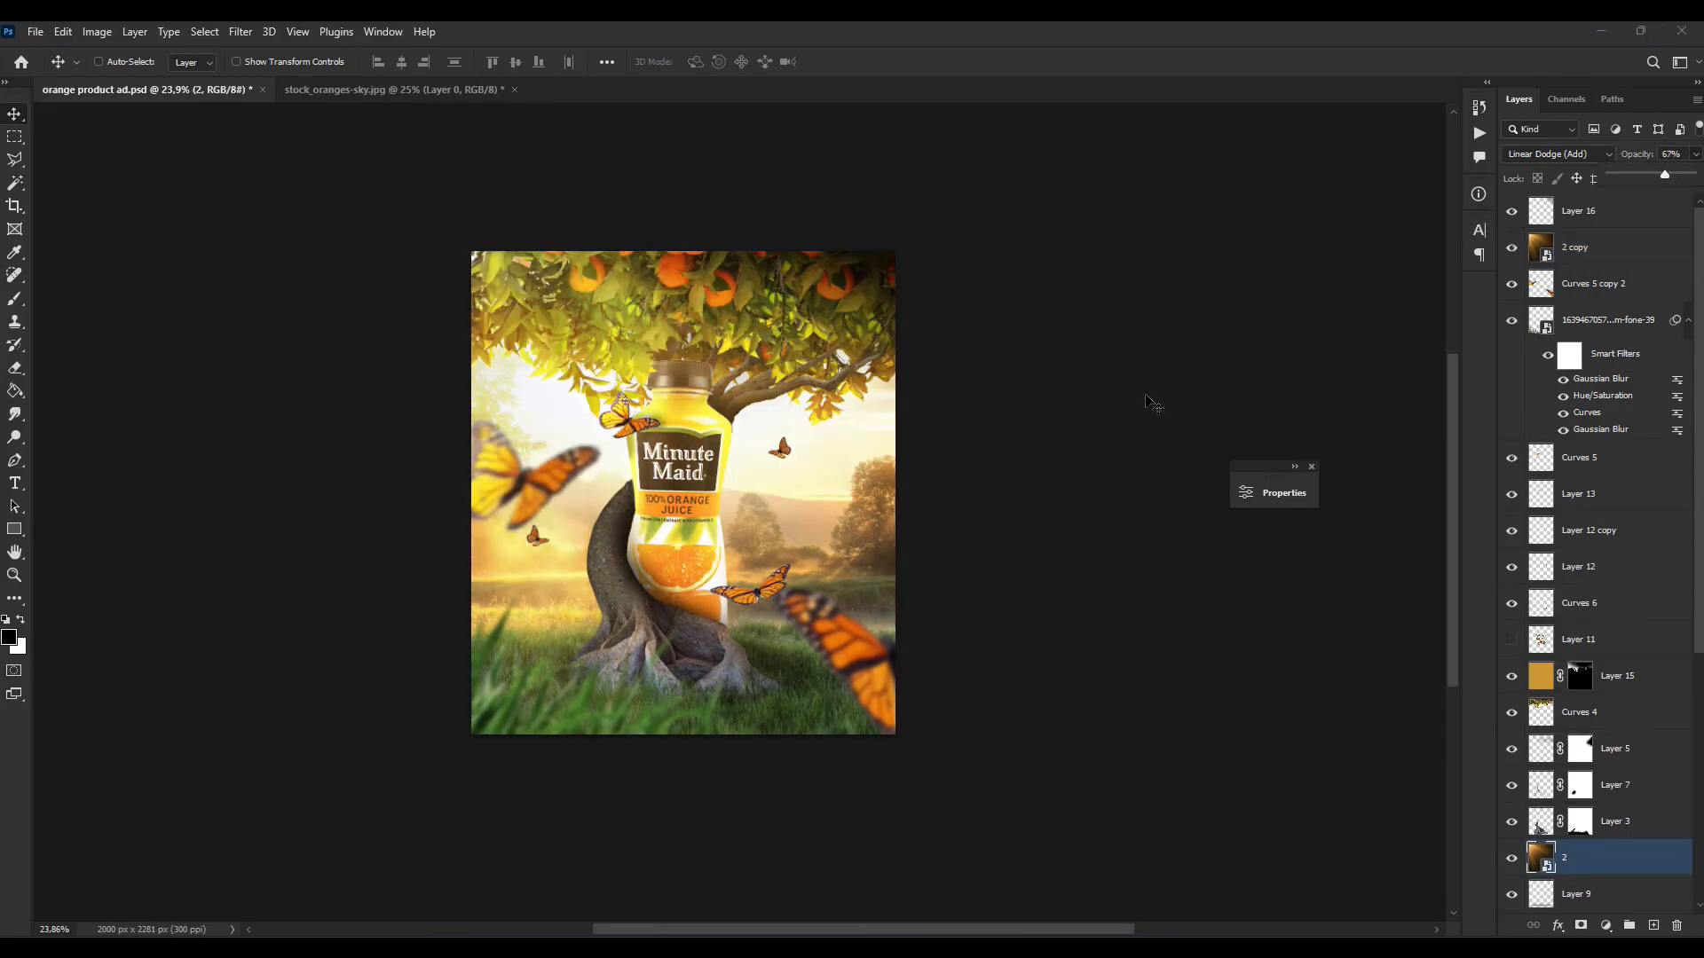
{"action": "key", "text": "ctrl+minus"}
{"action": "left_click", "coordinate": [1510, 859]}
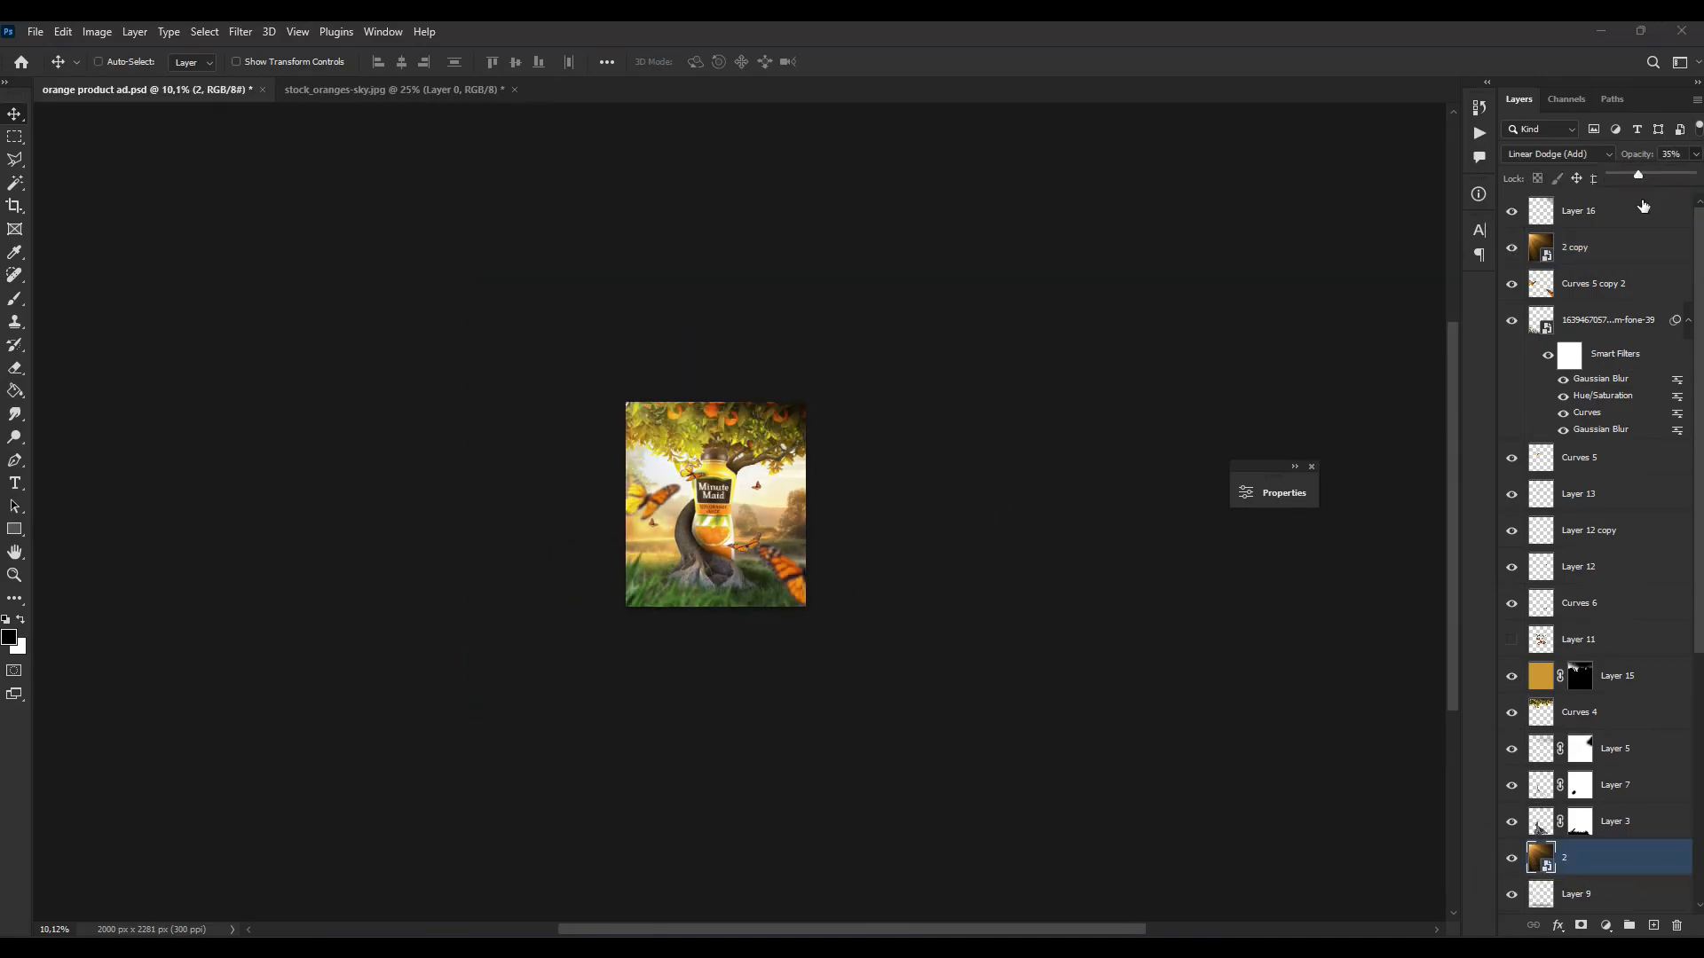
{"action": "left_click", "coordinate": [1598, 247]}
{"action": "scroll", "coordinate": [726, 550], "scroll_direction": "up", "scroll_amount": 5}
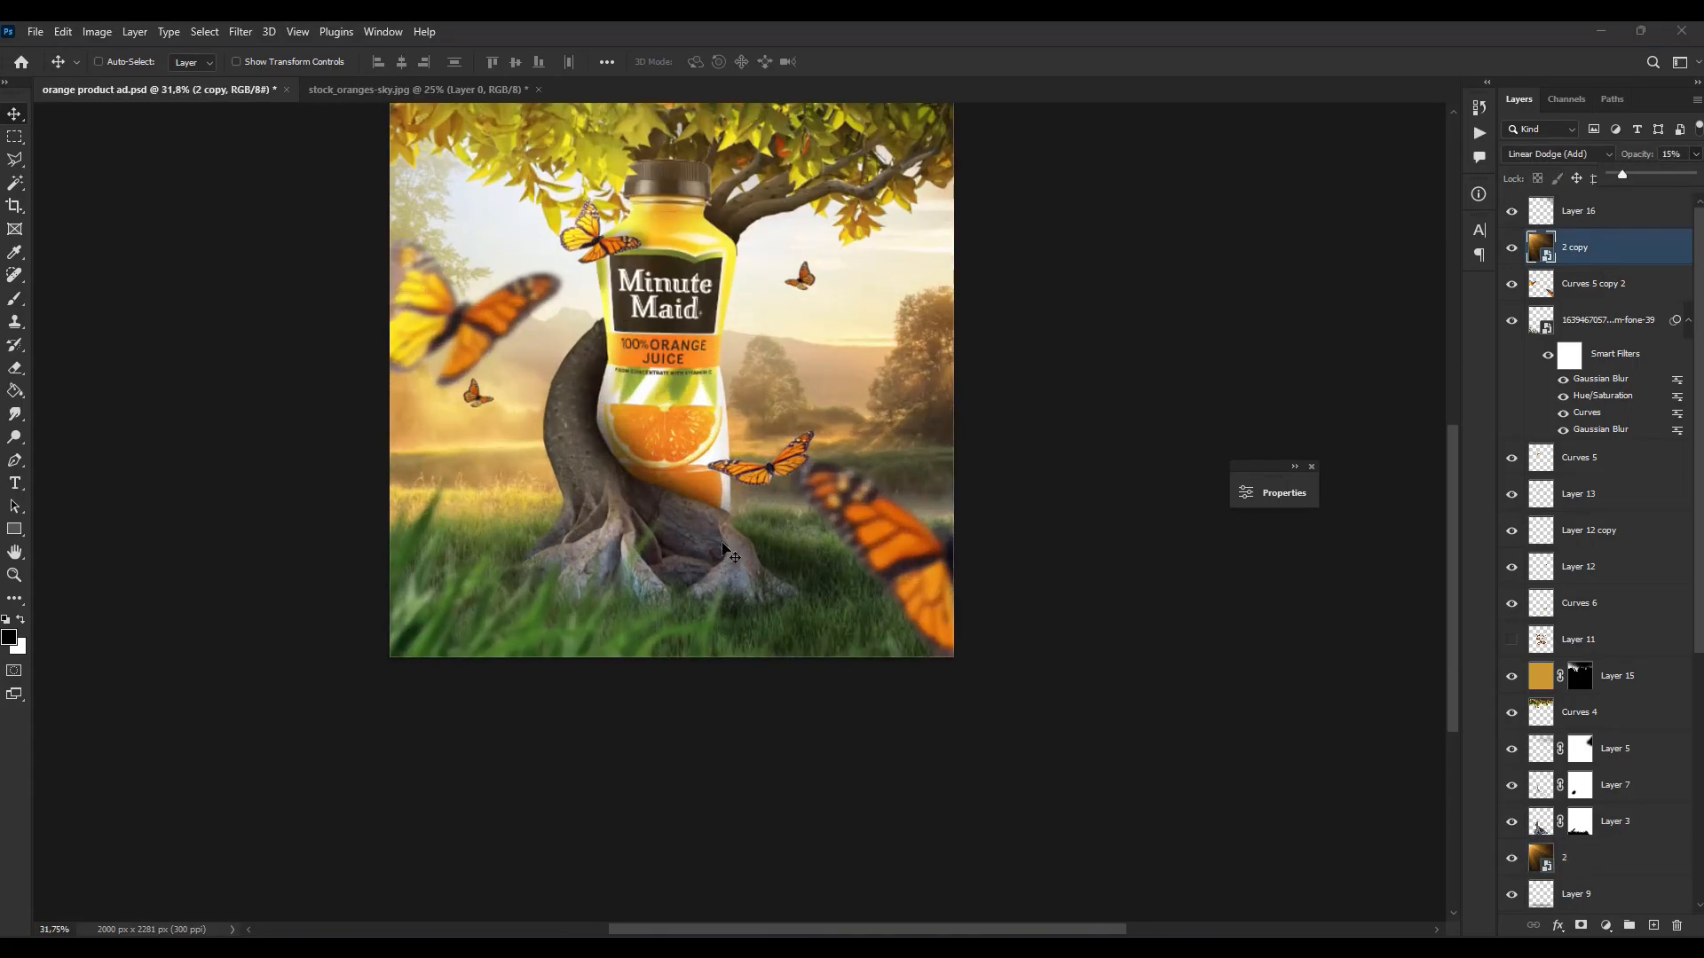
Step: Merge the tree trunk layers, Layer 7 and Layer 3, into one layer
{"action": "scroll", "coordinate": [726, 550], "scroll_direction": "up", "scroll_amount": 1}
{"action": "left_click", "coordinate": [1521, 821]}
{"action": "key", "text": "ctrl+d"}
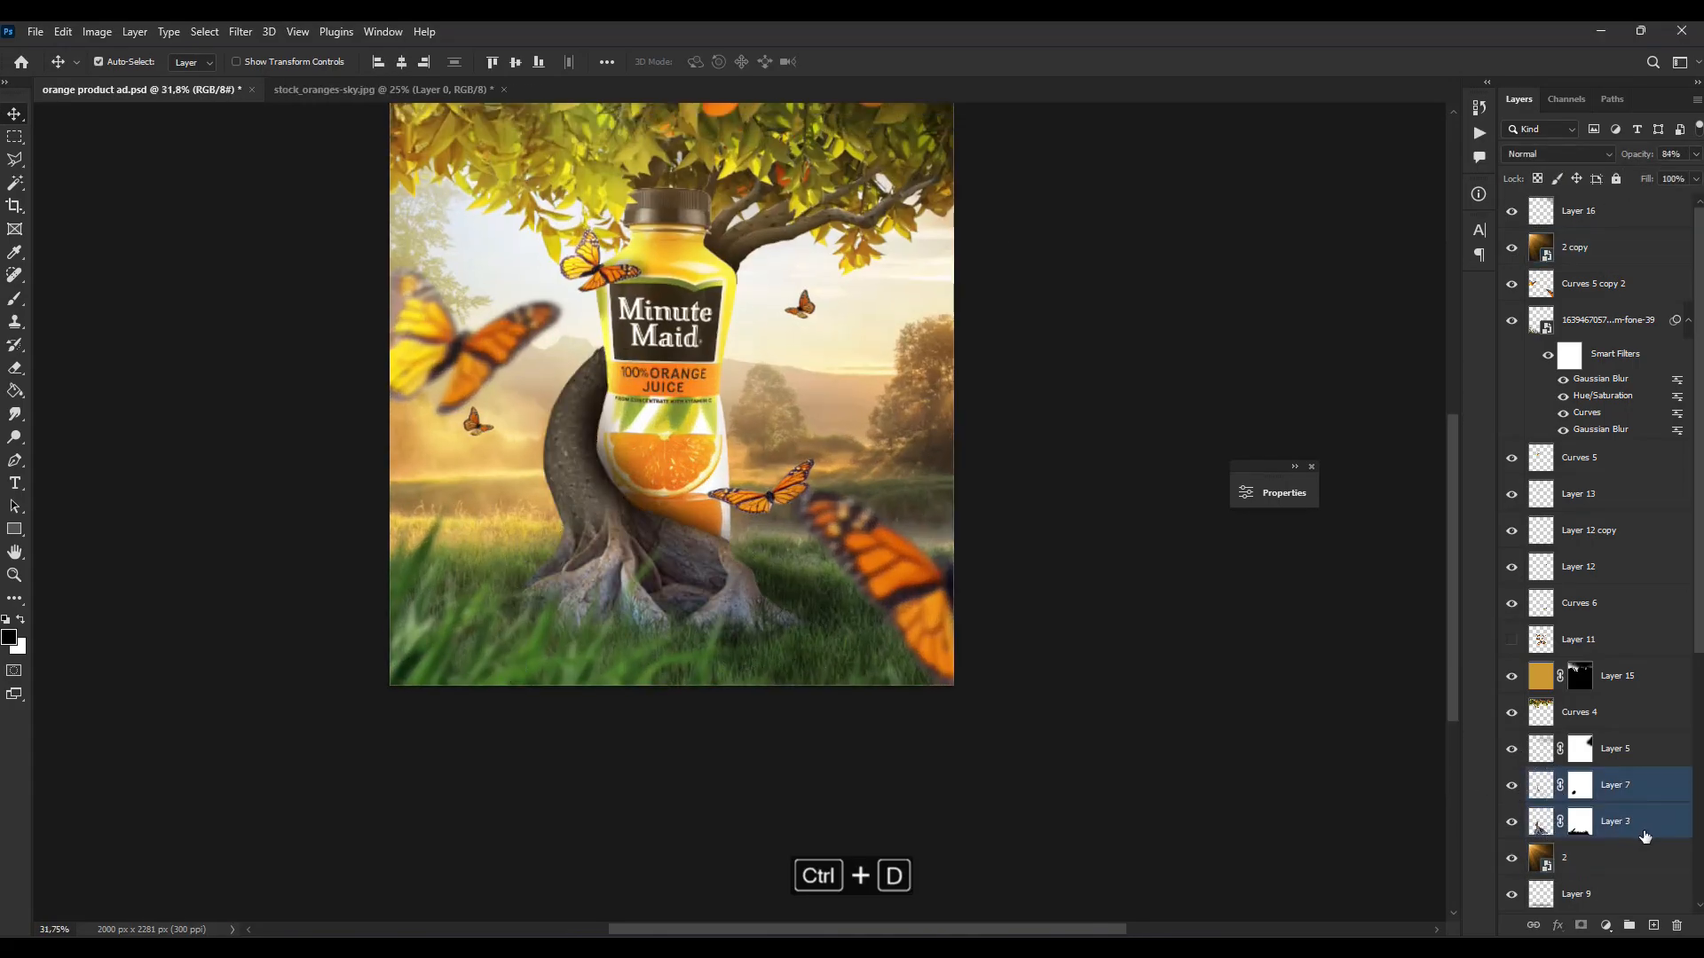
{"action": "key", "text": "ctrl+e"}
Step: Merge the small butterfly layers from Curves 6 up to Curves 5 into one layer and delete the hidden Layer 11
{"action": "left_click", "coordinate": [1538, 330]}
{"action": "left_click", "coordinate": [1543, 603]}
{"action": "left_click_drag", "start_coordinate": [1511, 602], "coordinate": [1511, 556]}
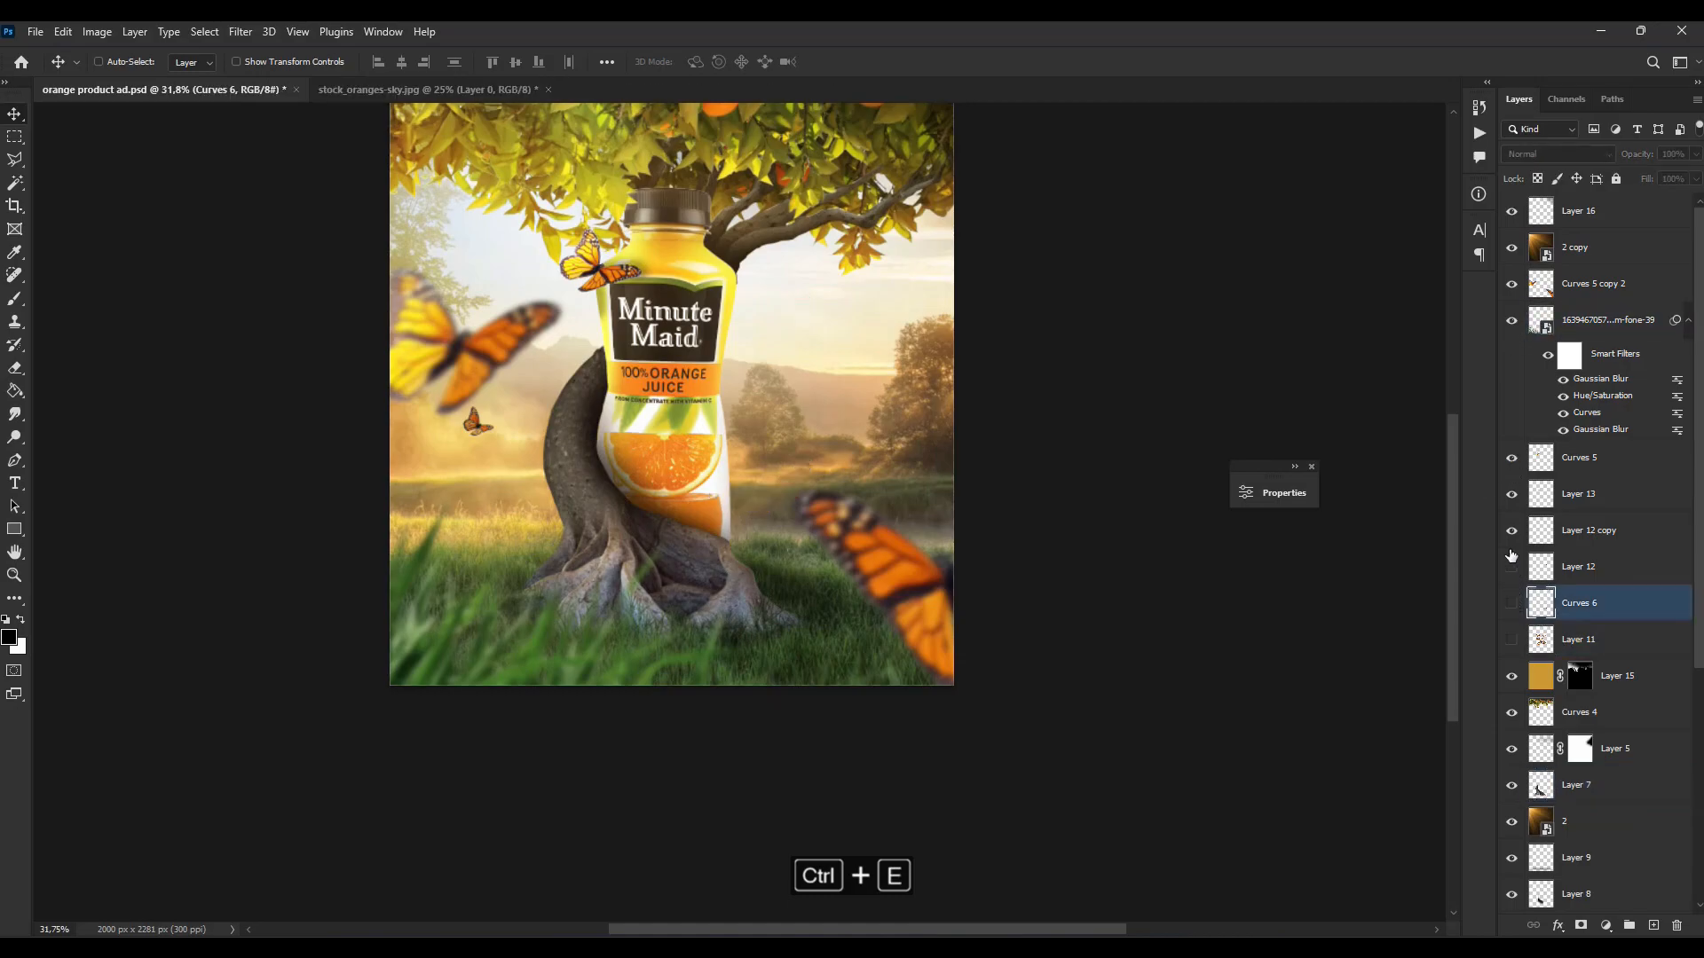
{"action": "left_click", "coordinate": [1553, 531], "text": "shift"}
{"action": "left_click", "coordinate": [1552, 460], "text": "shift"}
{"action": "key", "text": "ctrl+e"}
{"action": "left_click", "coordinate": [1555, 494]}
{"action": "key", "text": "Delete"}
{"action": "left_click", "coordinate": [1561, 529]}
{"action": "left_click", "coordinate": [1544, 602]}
{"action": "left_click", "coordinate": [1514, 603]}
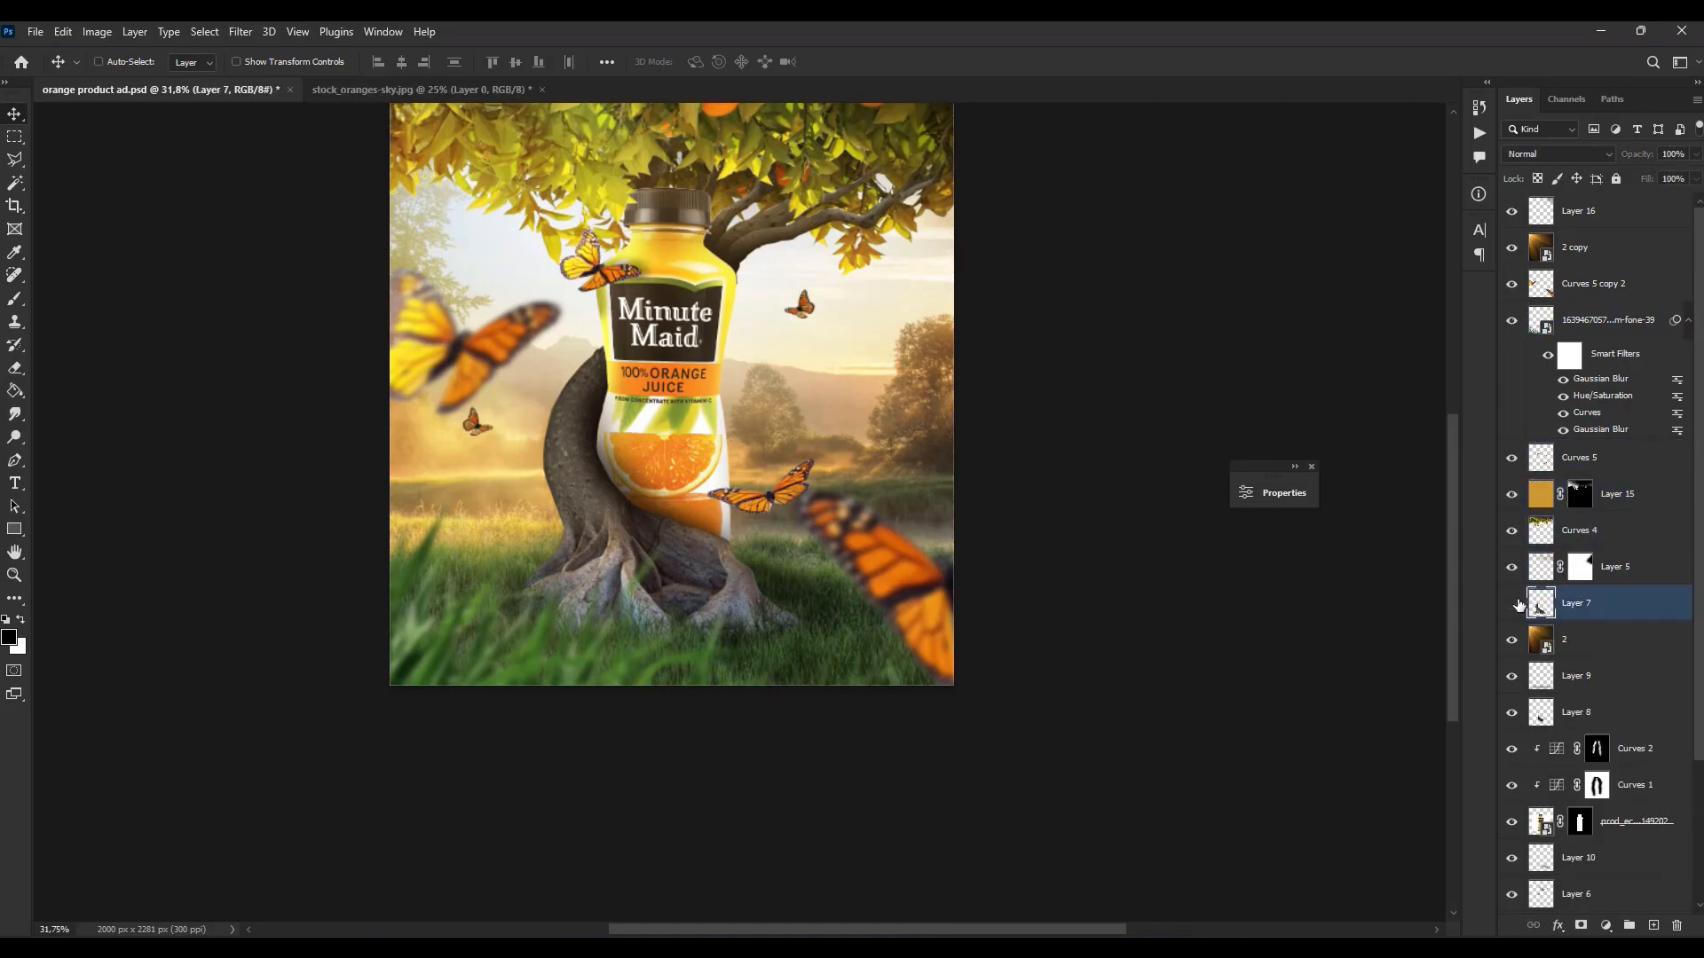
Step: Place the tree-bark photo into the ad, scale it over the trunk, and put its layer directly above Layer 7
{"action": "scroll", "coordinate": [1516, 899], "scroll_direction": "down", "scroll_amount": 3}
{"action": "left_click", "coordinate": [1513, 822]}
{"action": "left_click", "coordinate": [1513, 822]}
{"action": "left_click", "coordinate": [1579, 821]}
{"action": "mouse_move", "coordinate": [847, 948]}
{"action": "left_click", "coordinate": [847, 874]}
{"action": "left_click_drag", "start_coordinate": [1293, 275], "coordinate": [714, 268]}
{"action": "left_click_drag", "start_coordinate": [845, 397], "coordinate": [812, 513]}
{"action": "left_click_drag", "start_coordinate": [920, 290], "coordinate": [859, 336]}
{"action": "left_click_drag", "start_coordinate": [798, 389], "coordinate": [880, 398]}
{"action": "left_click", "coordinate": [19, 115]}
{"action": "left_click_drag", "start_coordinate": [1592, 831], "coordinate": [1604, 500]}
Step: Try masking the bark photo to the trunk's shape and blending it with Soft Light, and undo the changes
{"action": "left_click", "coordinate": [1541, 530], "text": "ctrl"}
{"action": "left_click", "coordinate": [1580, 925]}
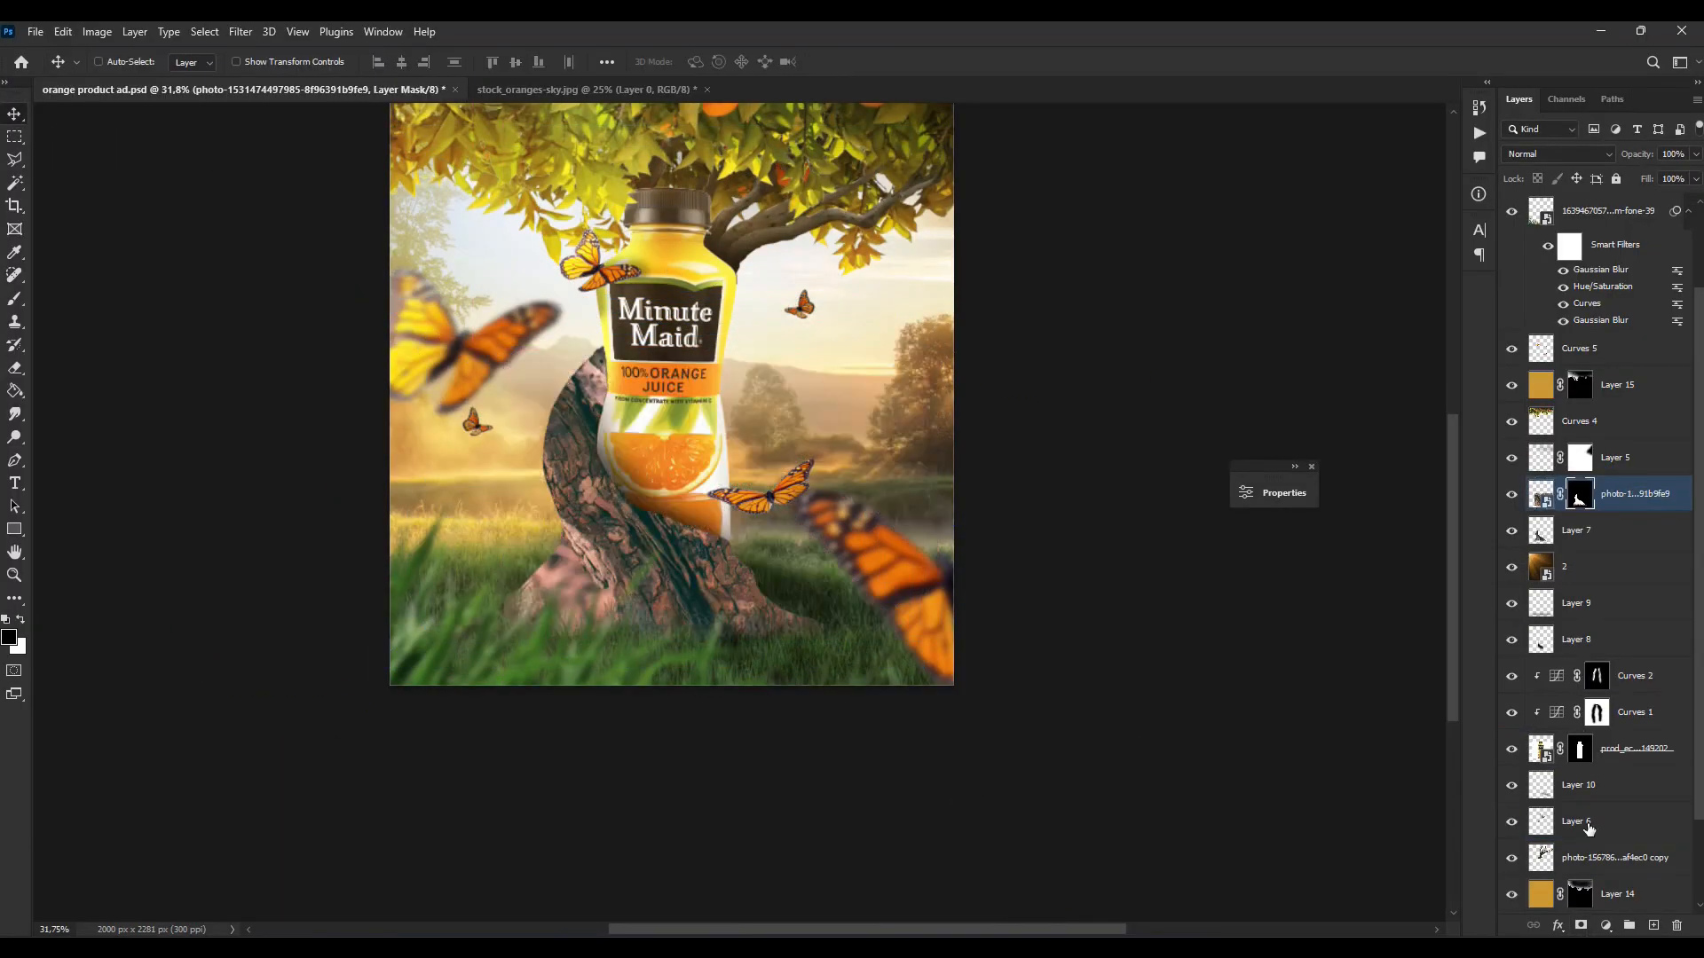
{"action": "left_click", "coordinate": [1559, 154]}
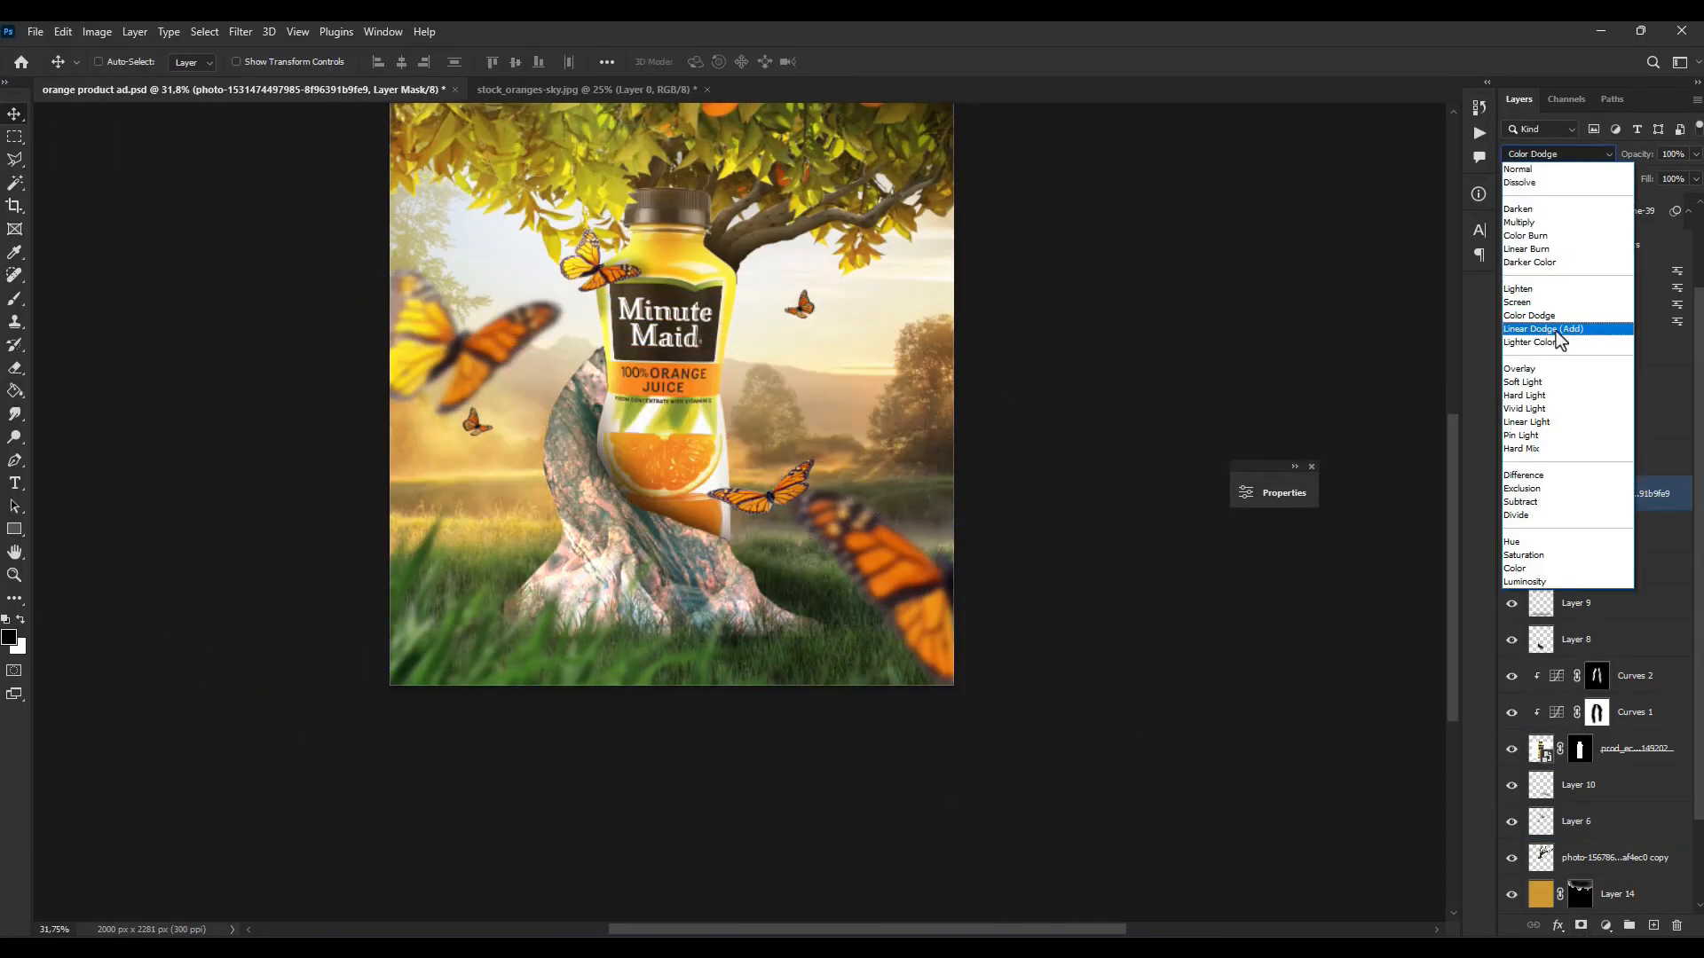
{"action": "left_click", "coordinate": [1569, 385]}
{"action": "key", "text": "ctrl+z"}
{"action": "key", "text": "ctrl+z"}
Step: Keep the bark photo in Normal mode and split its Blend If Current Layer shadow slider to fade the dark tones
{"action": "left_click", "coordinate": [1558, 154]}
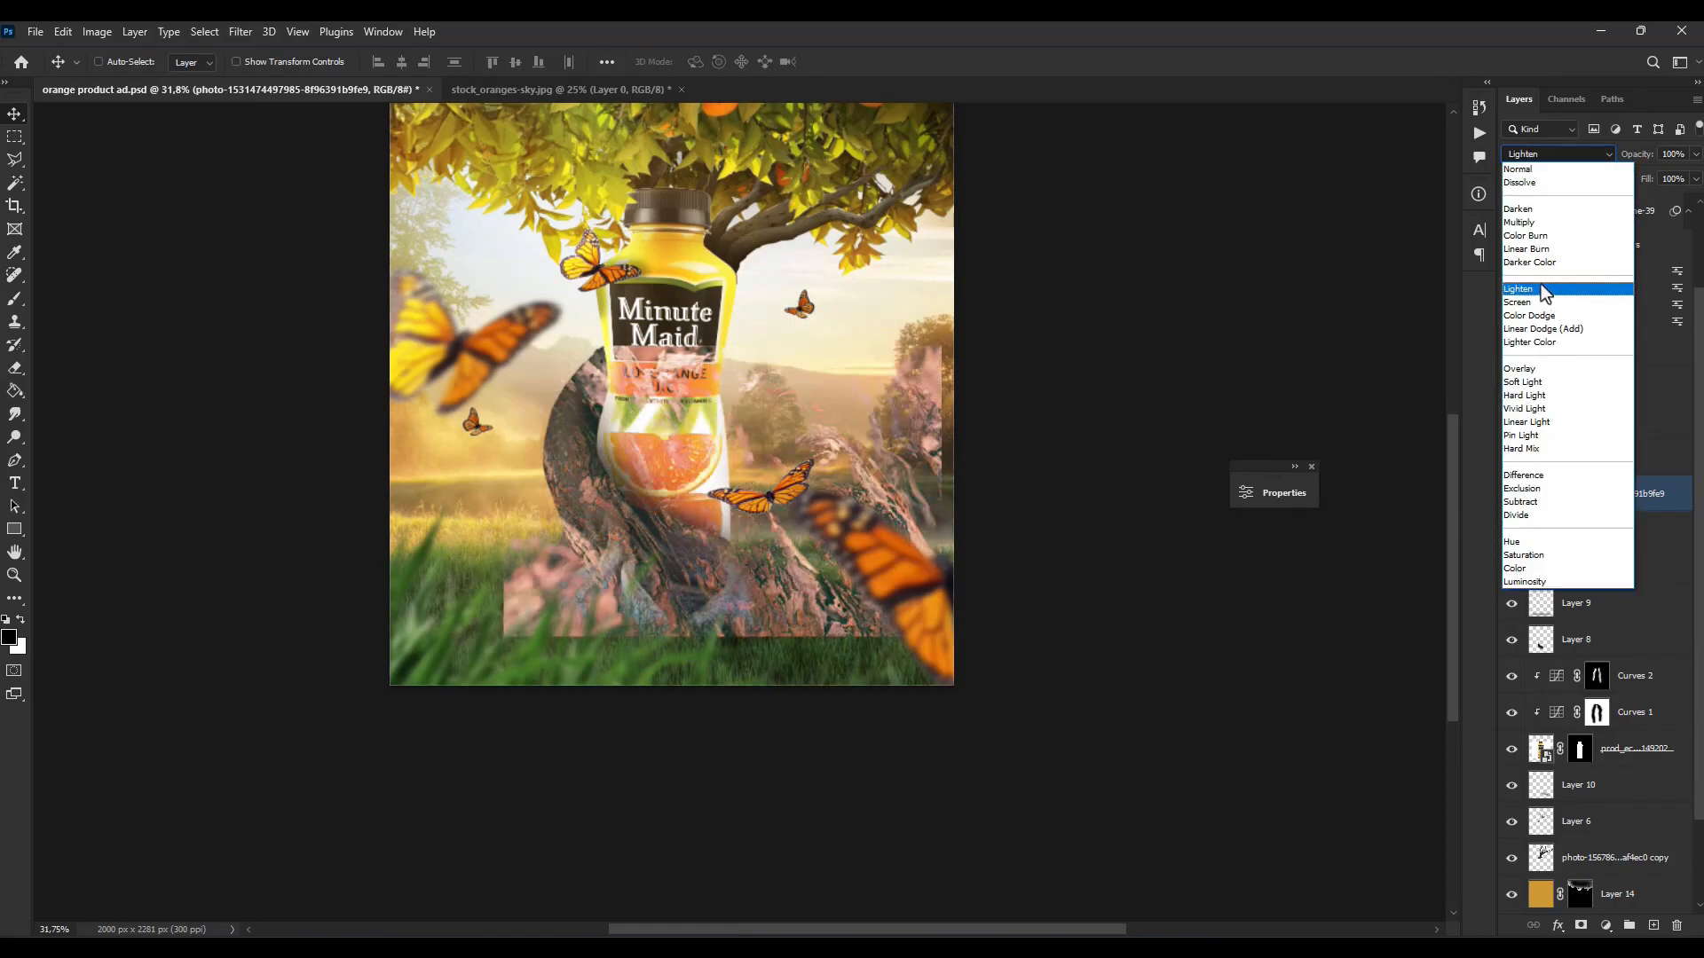
{"action": "left_click", "coordinate": [1541, 174]}
{"action": "double_click", "coordinate": [1683, 496]}
{"action": "left_click_drag", "start_coordinate": [1404, 666], "coordinate": [1411, 665]}
{"action": "left_click_drag", "start_coordinate": [1179, 663], "coordinate": [1292, 663]}
{"action": "left_click_drag", "start_coordinate": [1290, 664], "coordinate": [1151, 658]}
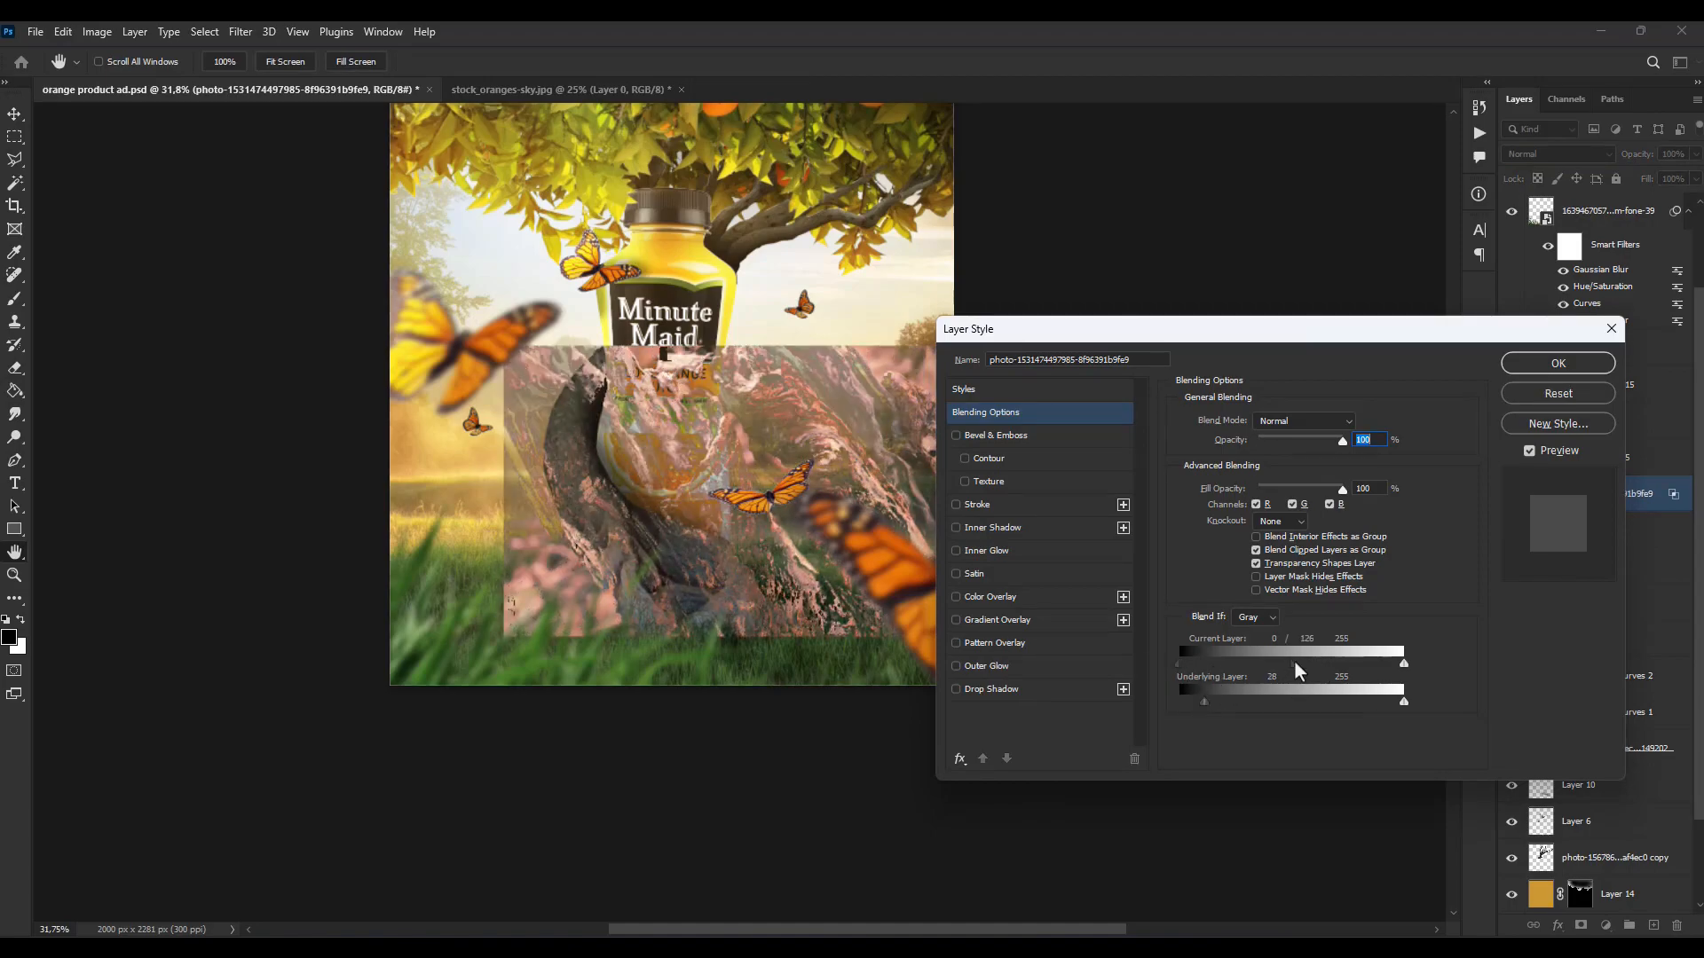
{"action": "left_click_drag", "start_coordinate": [1295, 672], "coordinate": [1269, 674]}
{"action": "left_click", "coordinate": [1558, 364]}
Step: Slightly resize the bark photo over the trunk, set it to Soft Light, and readjust its Blend If shadow slider
{"action": "key", "text": "ctrl+t"}
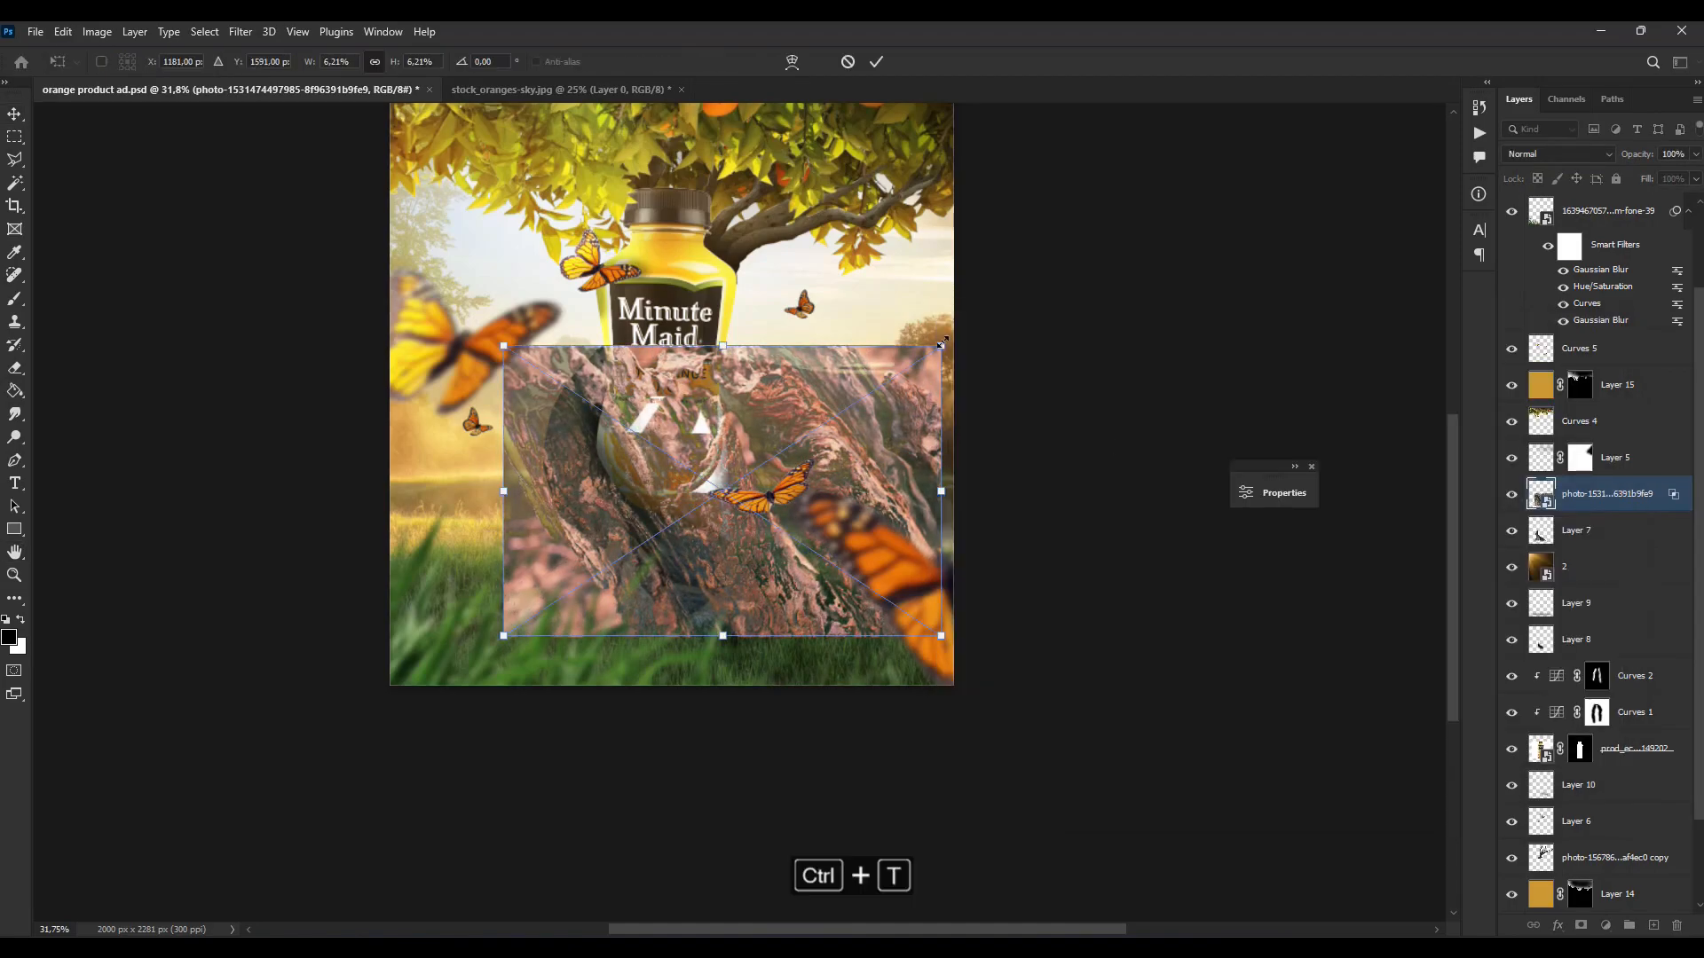
{"action": "left_click", "coordinate": [1558, 155]}
{"action": "left_click", "coordinate": [1549, 418]}
{"action": "left_click_drag", "start_coordinate": [912, 358], "coordinate": [931, 346]}
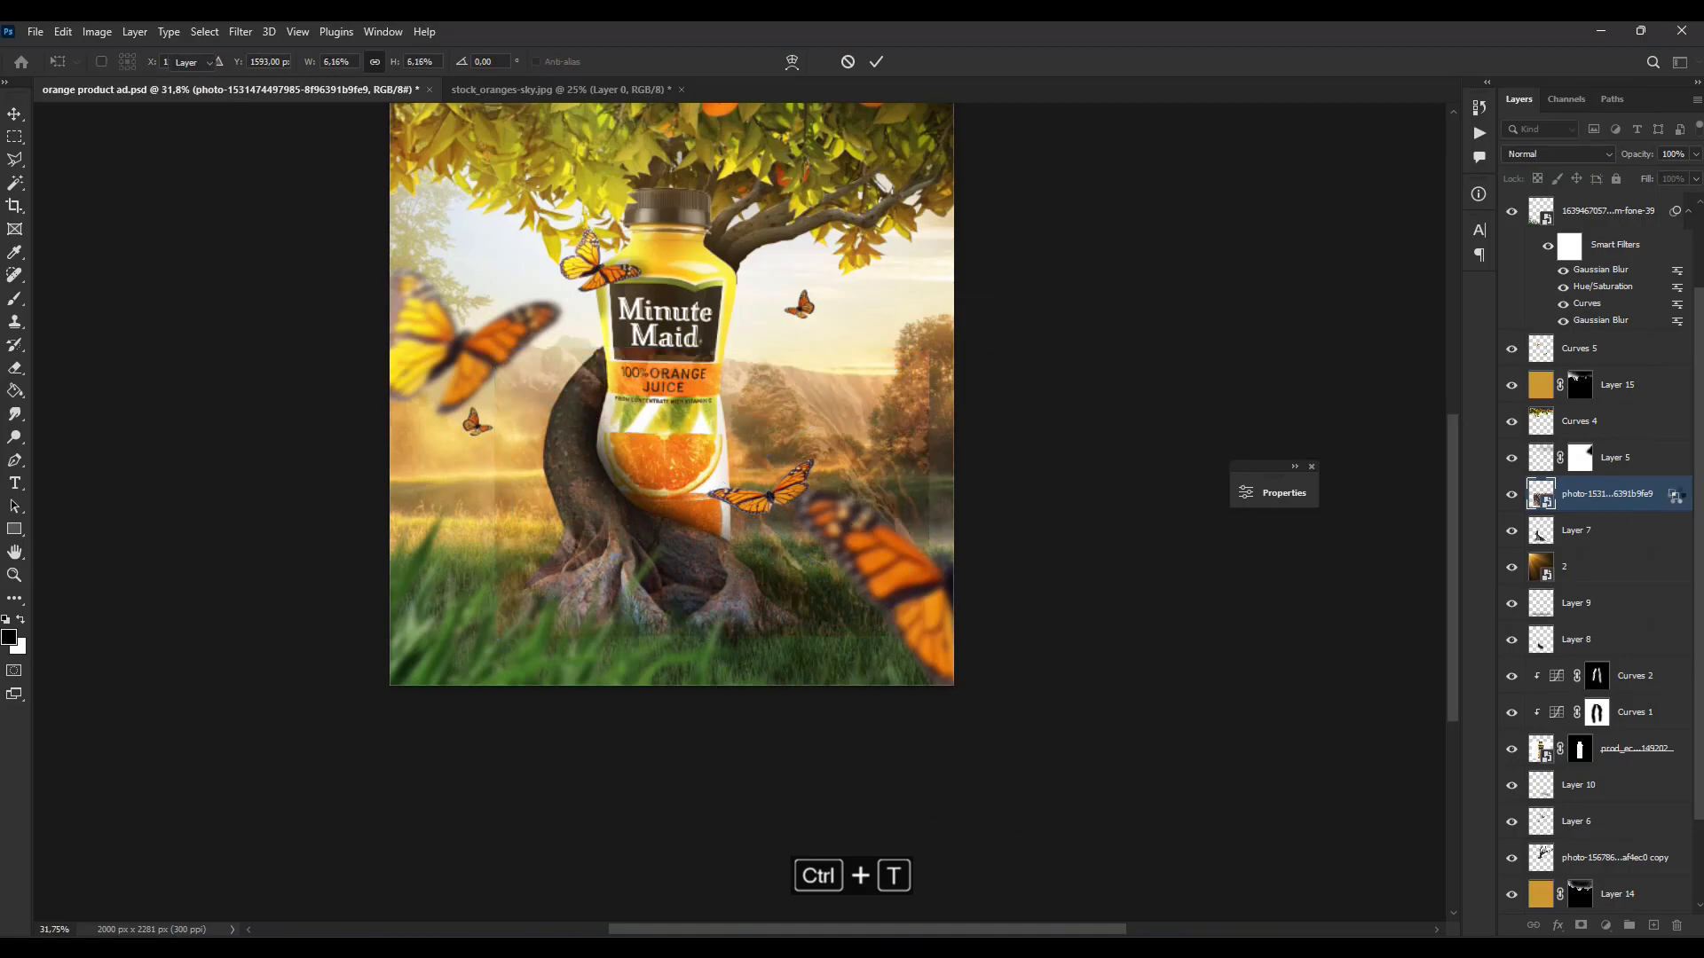
{"action": "double_click", "coordinate": [1673, 497]}
{"action": "left_click_drag", "start_coordinate": [1263, 670], "coordinate": [1229, 670]}
{"action": "left_click", "coordinate": [1558, 364]}
Step: Mask the bark photo to the trunk's shape from Layer 7 and lower its opacity to 30%
{"action": "left_click", "coordinate": [1541, 531], "text": "ctrl"}
{"action": "left_click", "coordinate": [1581, 925]}
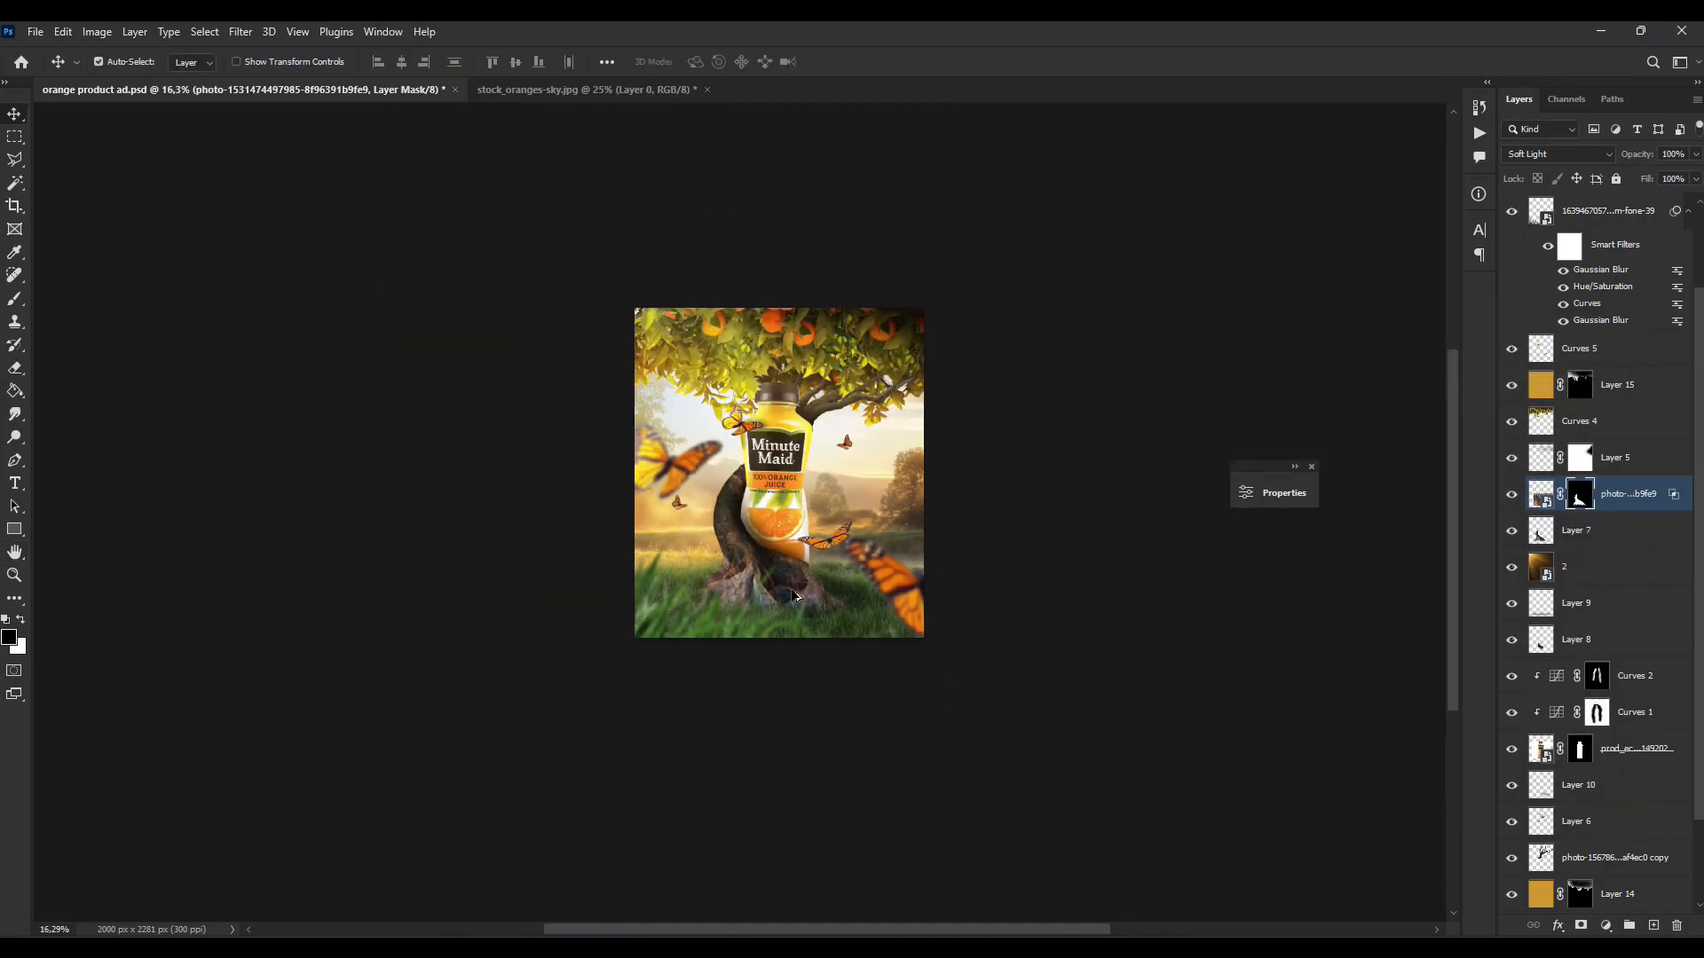
{"action": "key", "text": "b"}
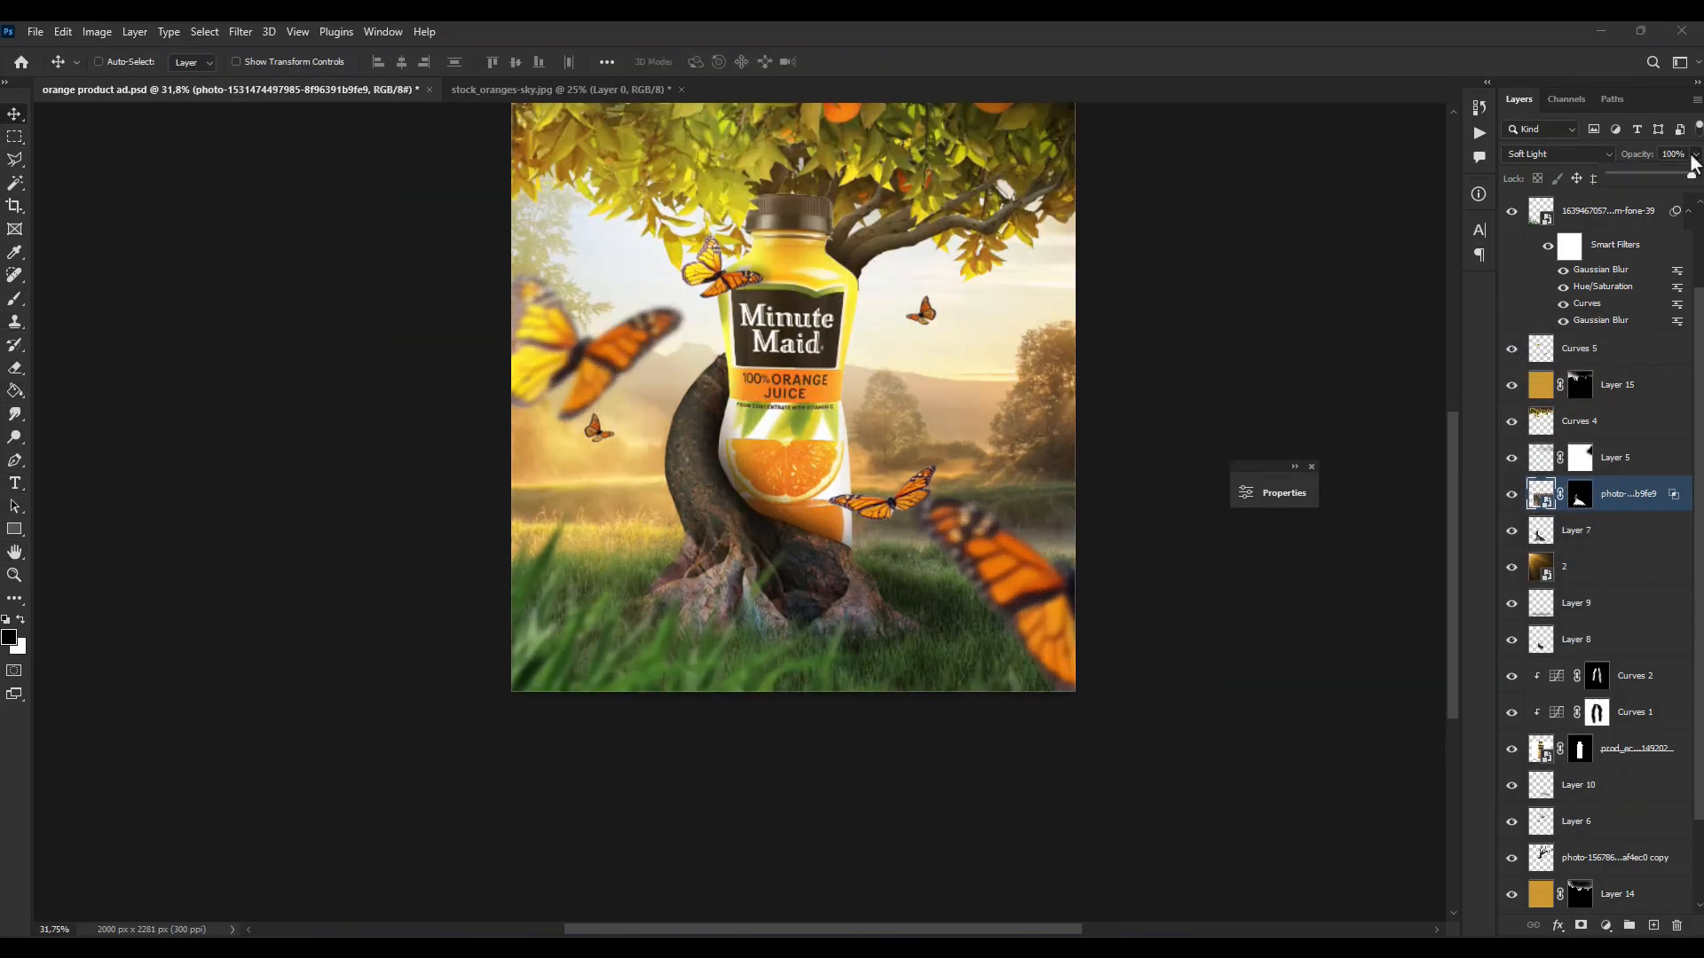
{"action": "scroll", "coordinate": [824, 515], "scroll_direction": "down", "scroll_amount": 8}
{"action": "scroll", "coordinate": [848, 544], "scroll_direction": "up", "scroll_amount": 6}
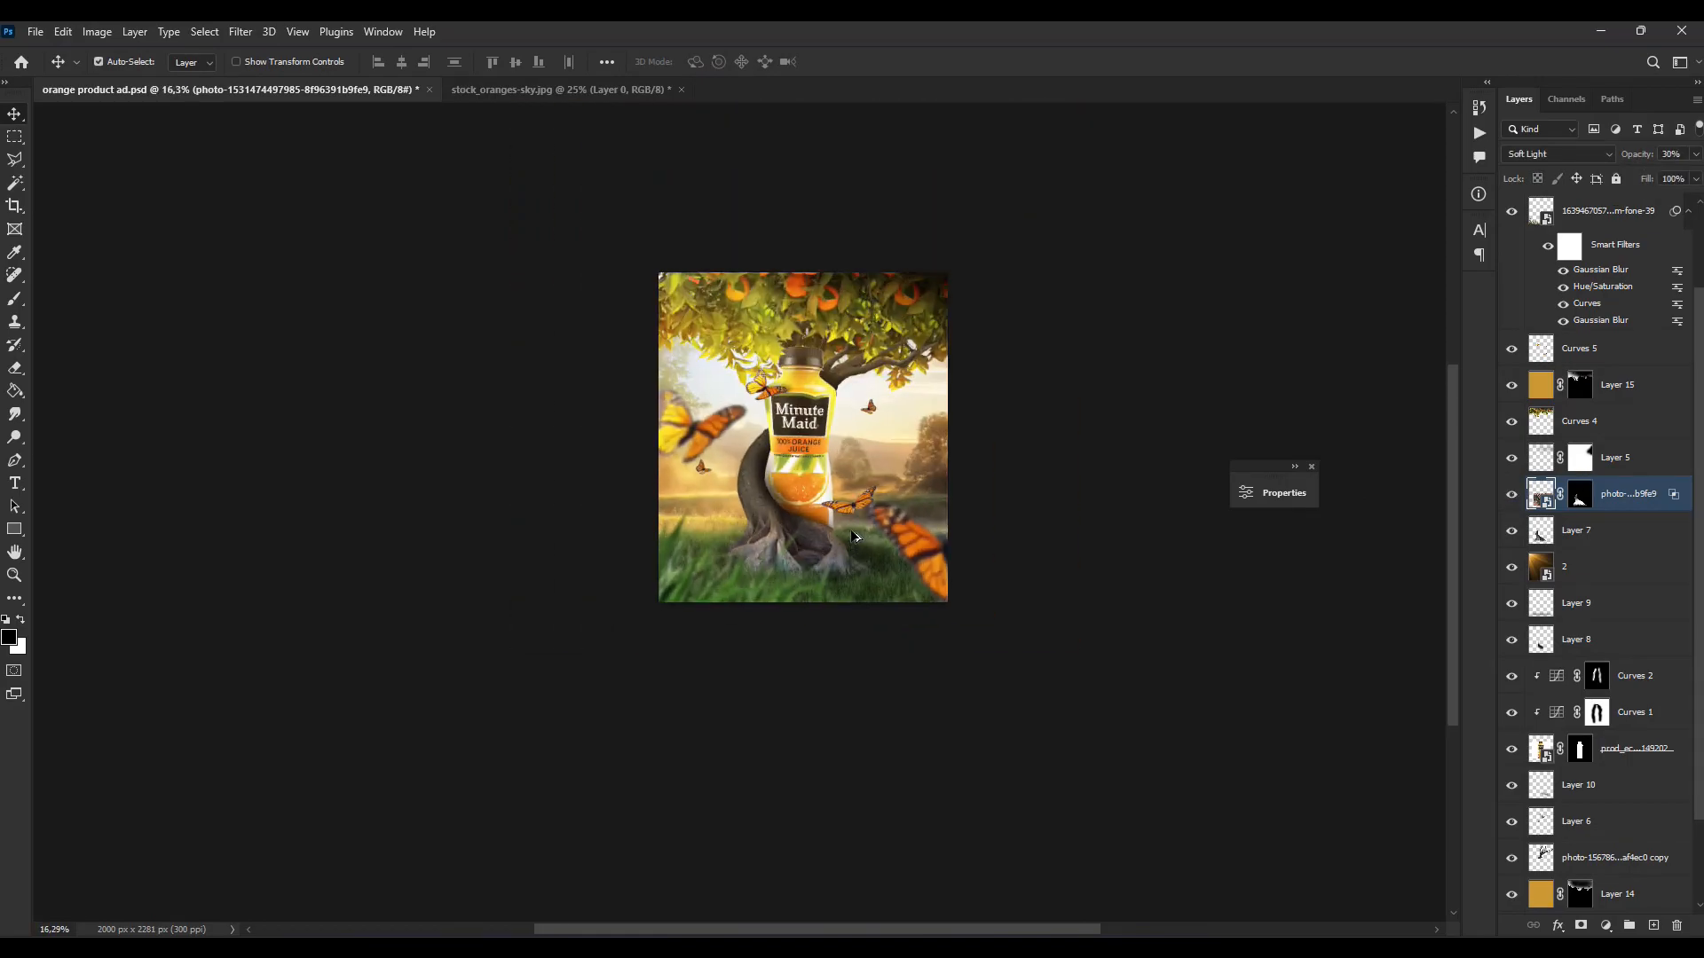
{"action": "left_click", "coordinate": [1312, 468]}
{"action": "scroll", "coordinate": [1595, 519], "scroll_direction": "up", "scroll_amount": 3}
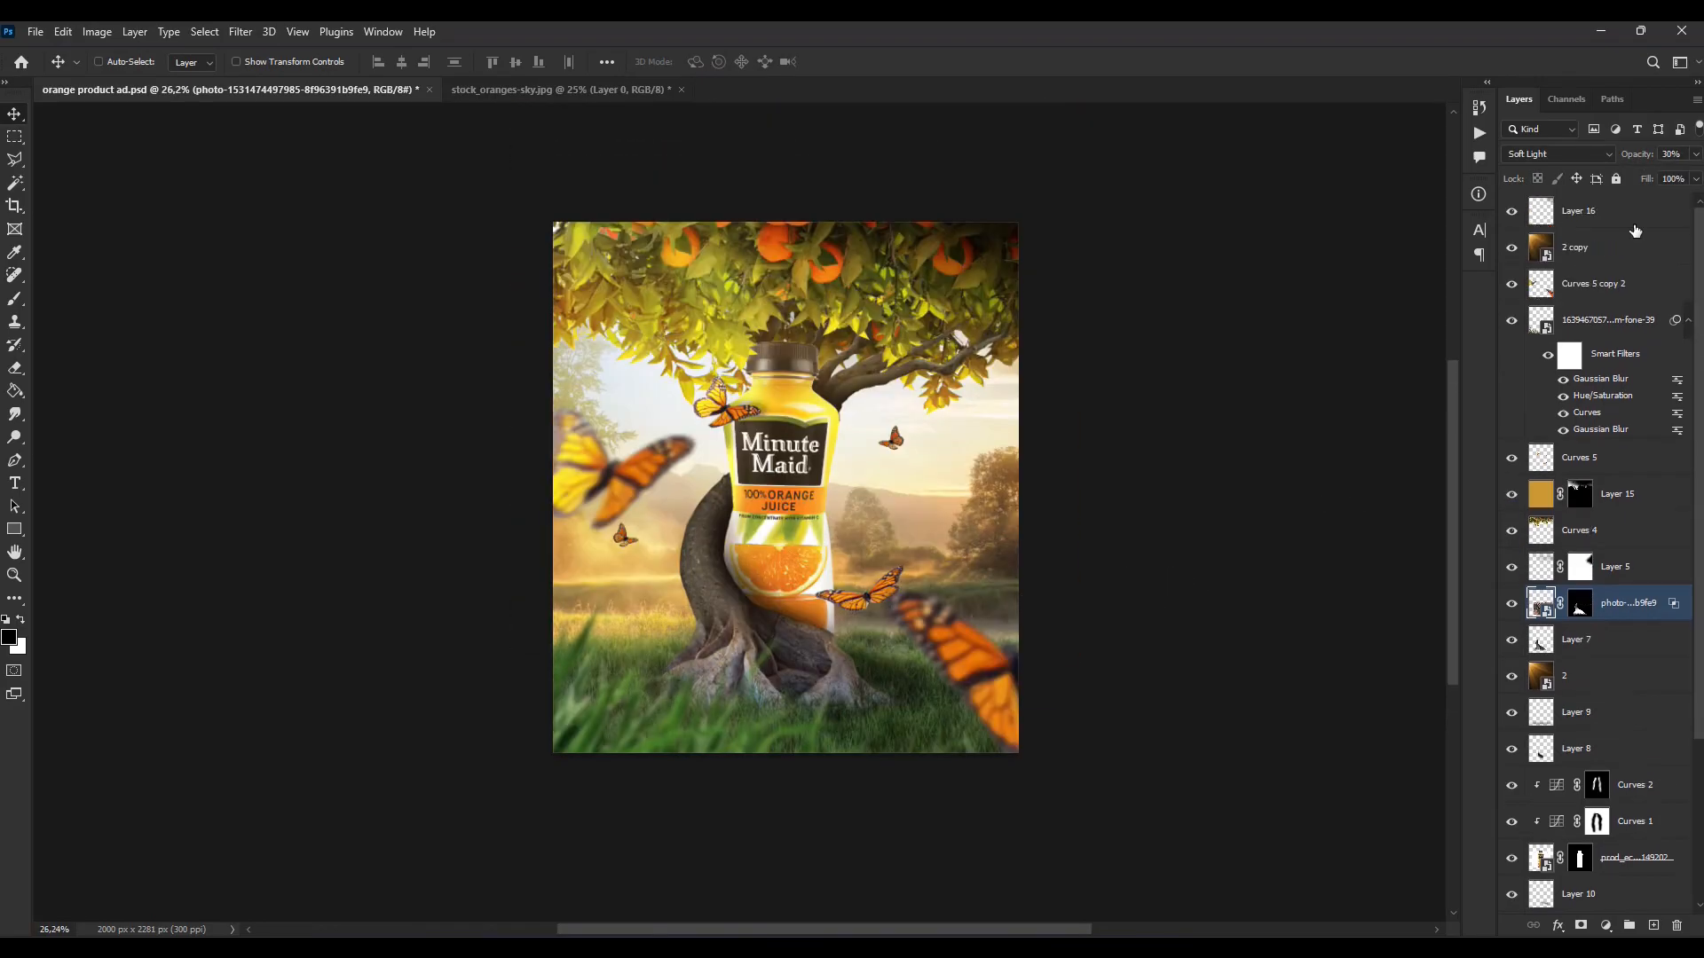
Step: Stamp all visible layers into a new layer at the top of the stack and open the Camera Raw Filter on it
{"action": "left_click", "coordinate": [1601, 218]}
{"action": "key", "text": "ctrl+shift+alt+e"}
{"action": "left_click", "coordinate": [240, 31]}
{"action": "left_click", "coordinate": [313, 167]}
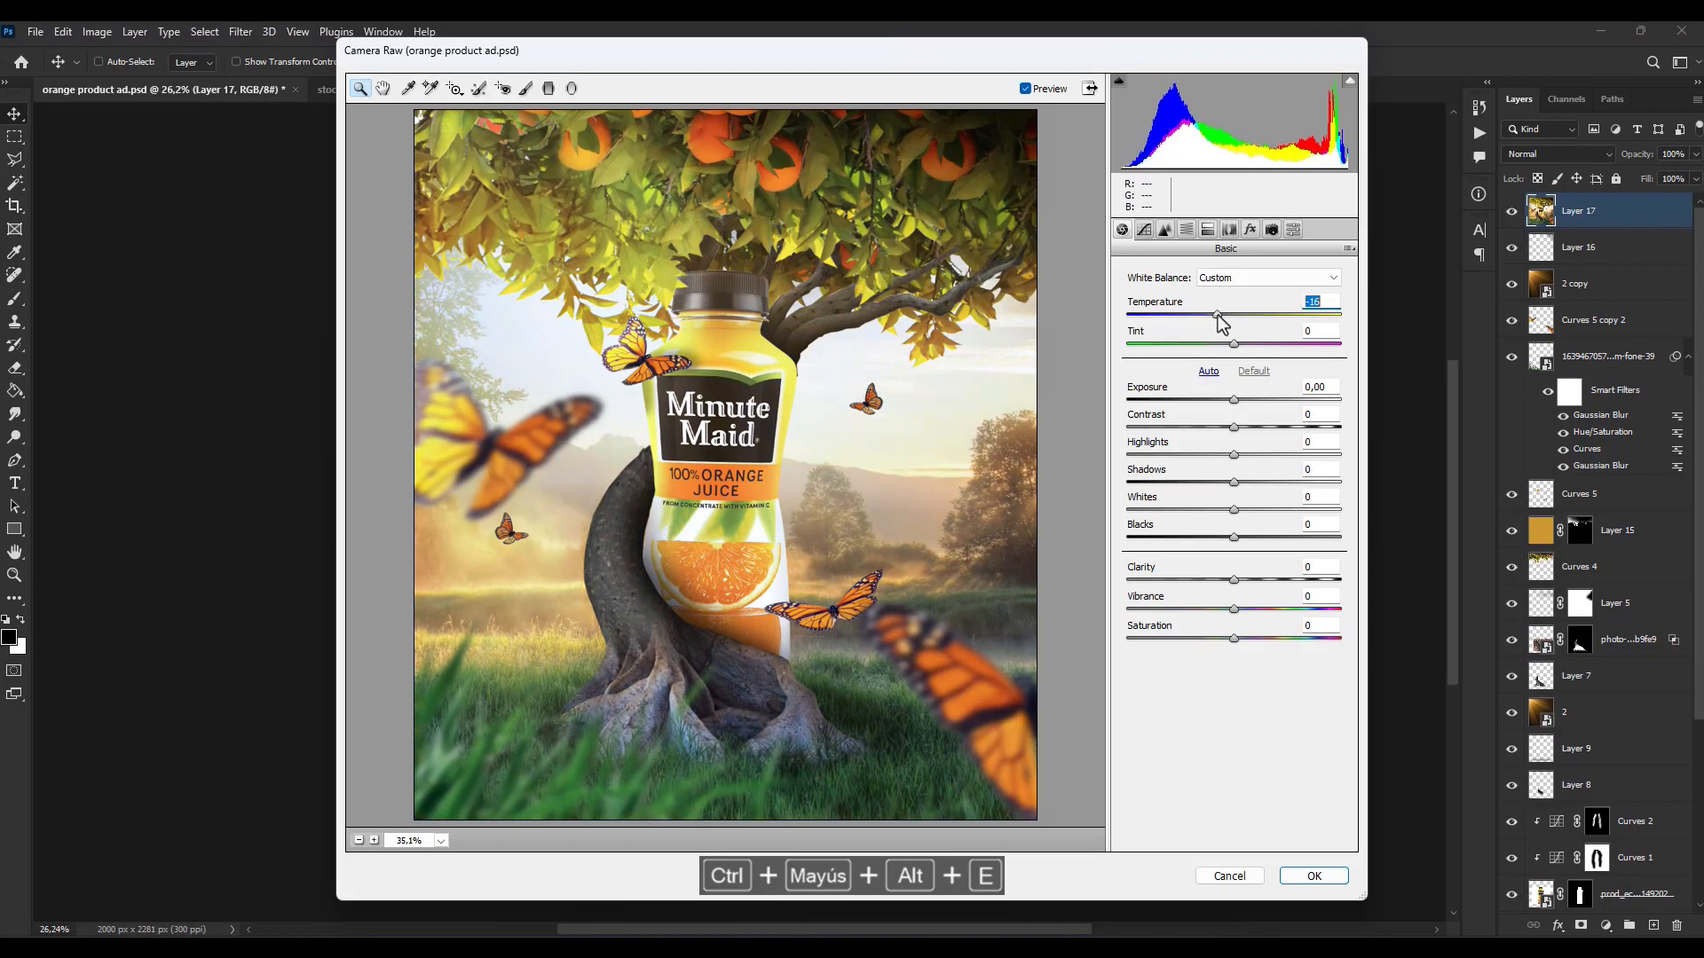
Step: Set the Camera Raw temperature to -7 and exposure to -0.20, look through the remaining adjustment sections, and apply the filter
{"action": "left_click_drag", "start_coordinate": [1234, 399], "coordinate": [1228, 400]}
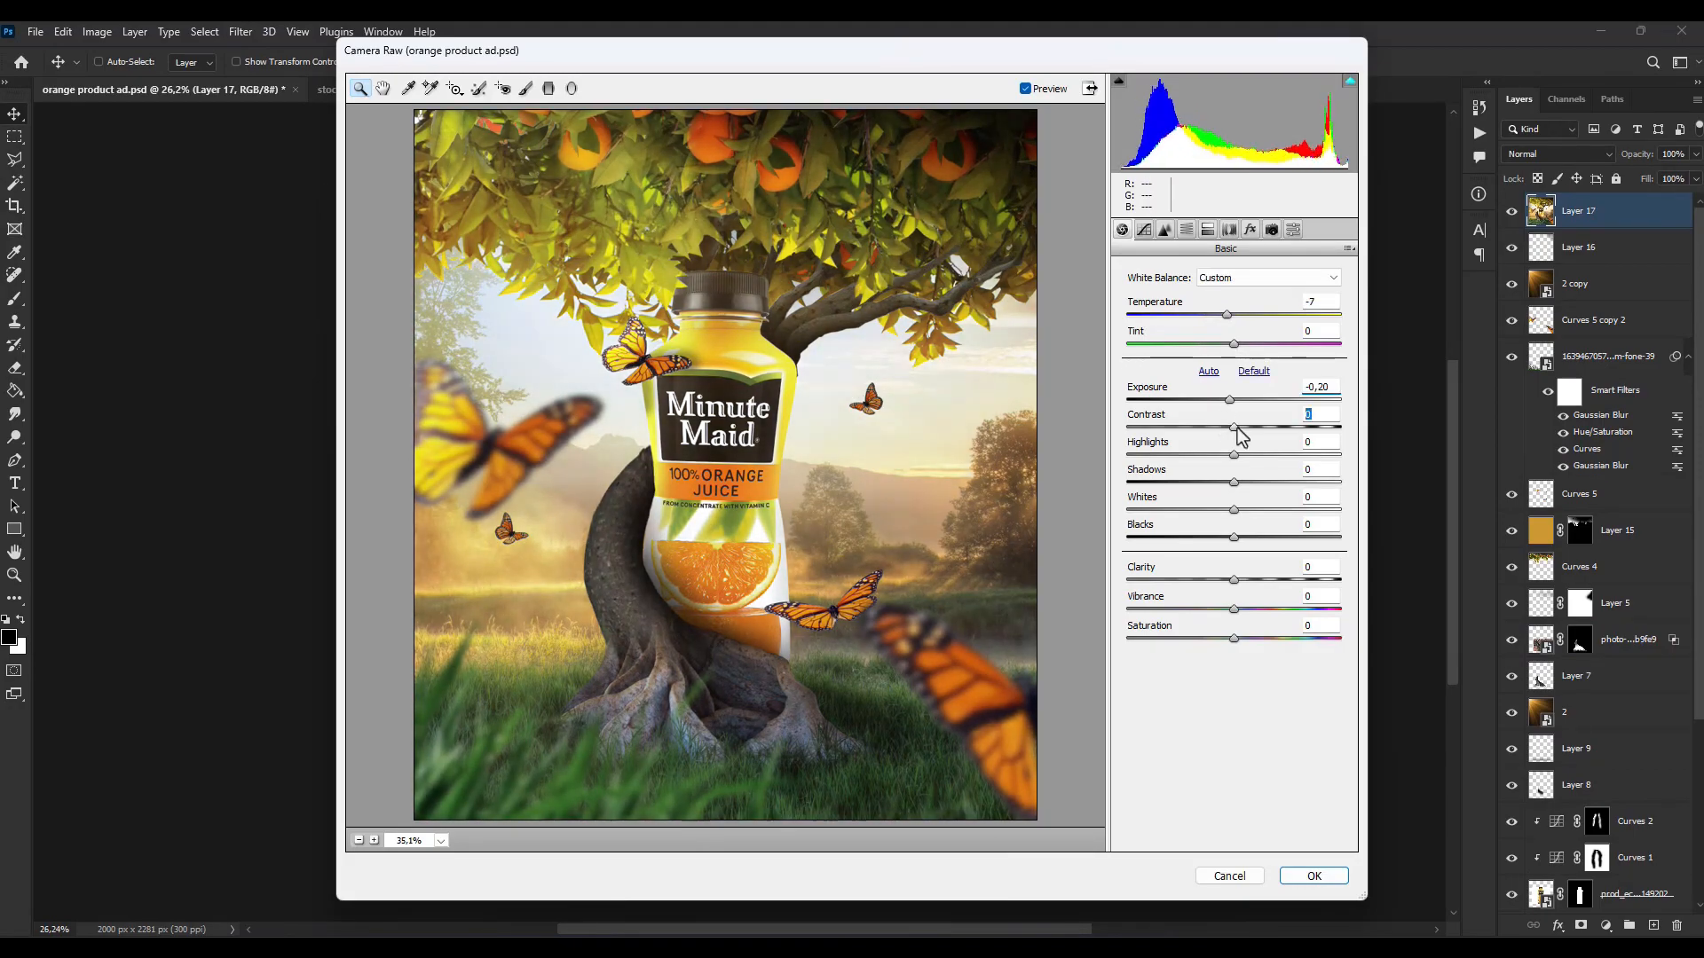
{"action": "left_click", "coordinate": [1145, 230]}
{"action": "left_click", "coordinate": [1164, 230]}
{"action": "left_click", "coordinate": [1185, 230]}
{"action": "left_click", "coordinate": [1207, 230]}
{"action": "left_click", "coordinate": [1249, 230]}
{"action": "left_click", "coordinate": [1272, 230]}
{"action": "left_click", "coordinate": [1293, 231]}
{"action": "key", "text": "Return"}
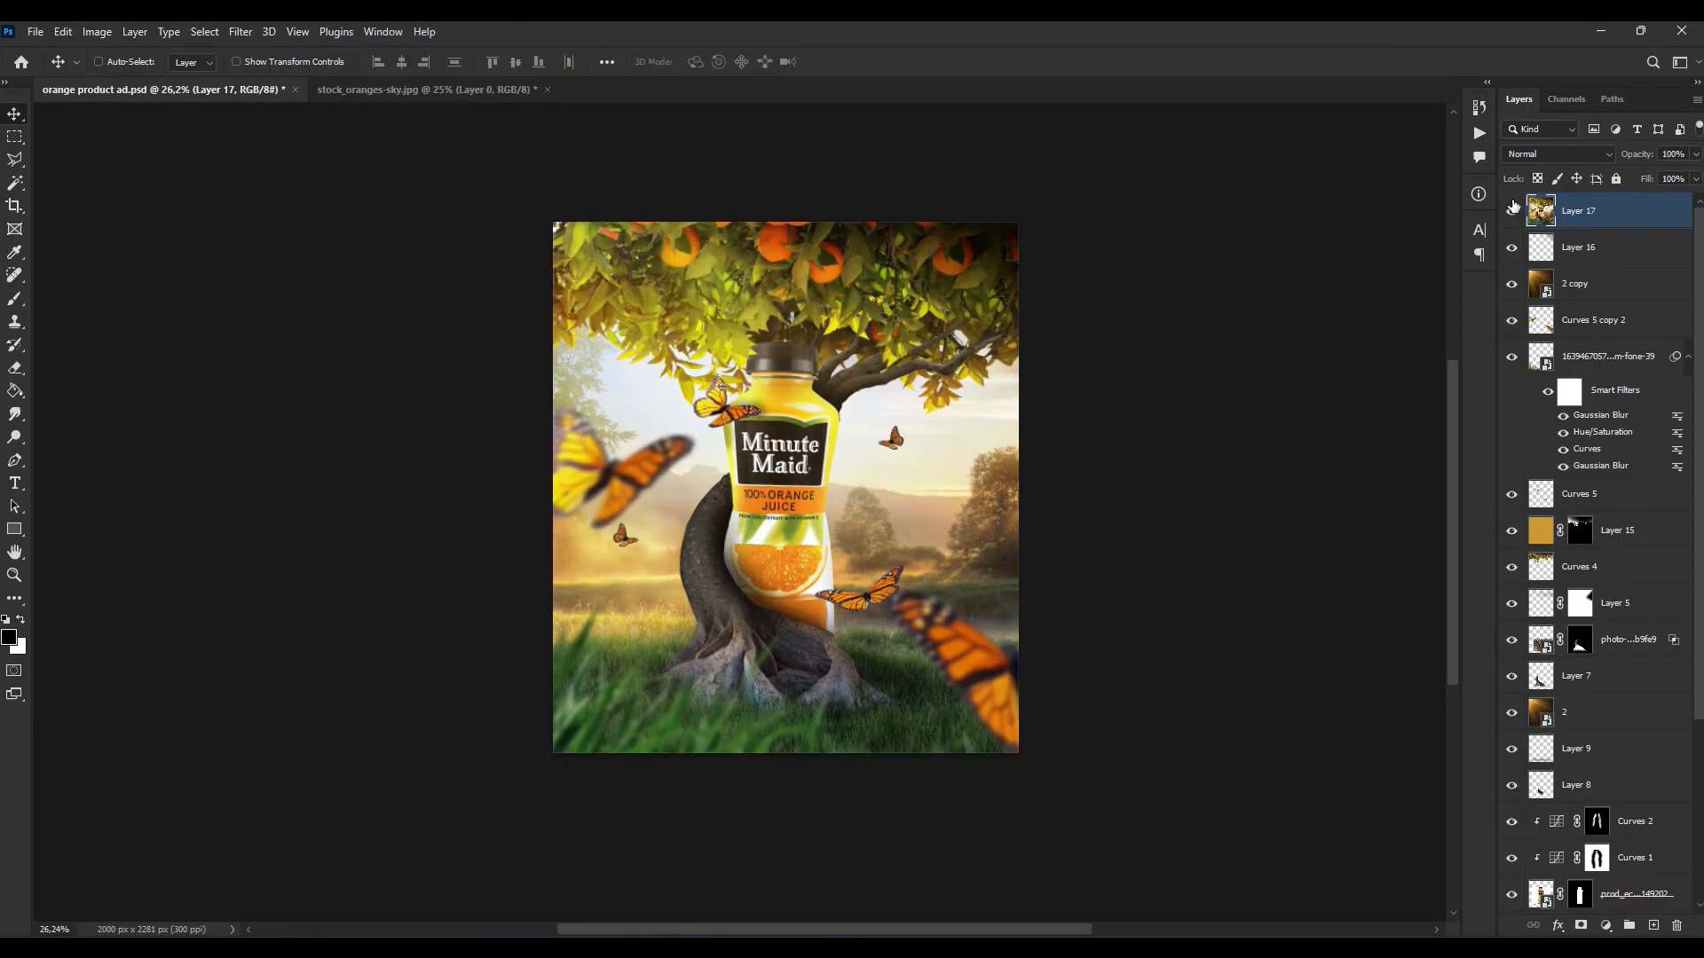
Step: Add a Color Lookup adjustment layer above the stamped layer and try several 3D LUT presets on it
{"action": "left_click", "coordinate": [1604, 929]}
{"action": "left_click", "coordinate": [1606, 837]}
{"action": "left_click", "coordinate": [1152, 545]}
{"action": "left_click", "coordinate": [1101, 103]}
{"action": "left_click", "coordinate": [1137, 548]}
{"action": "left_click", "coordinate": [1100, 86]}
{"action": "left_click", "coordinate": [1189, 487]}
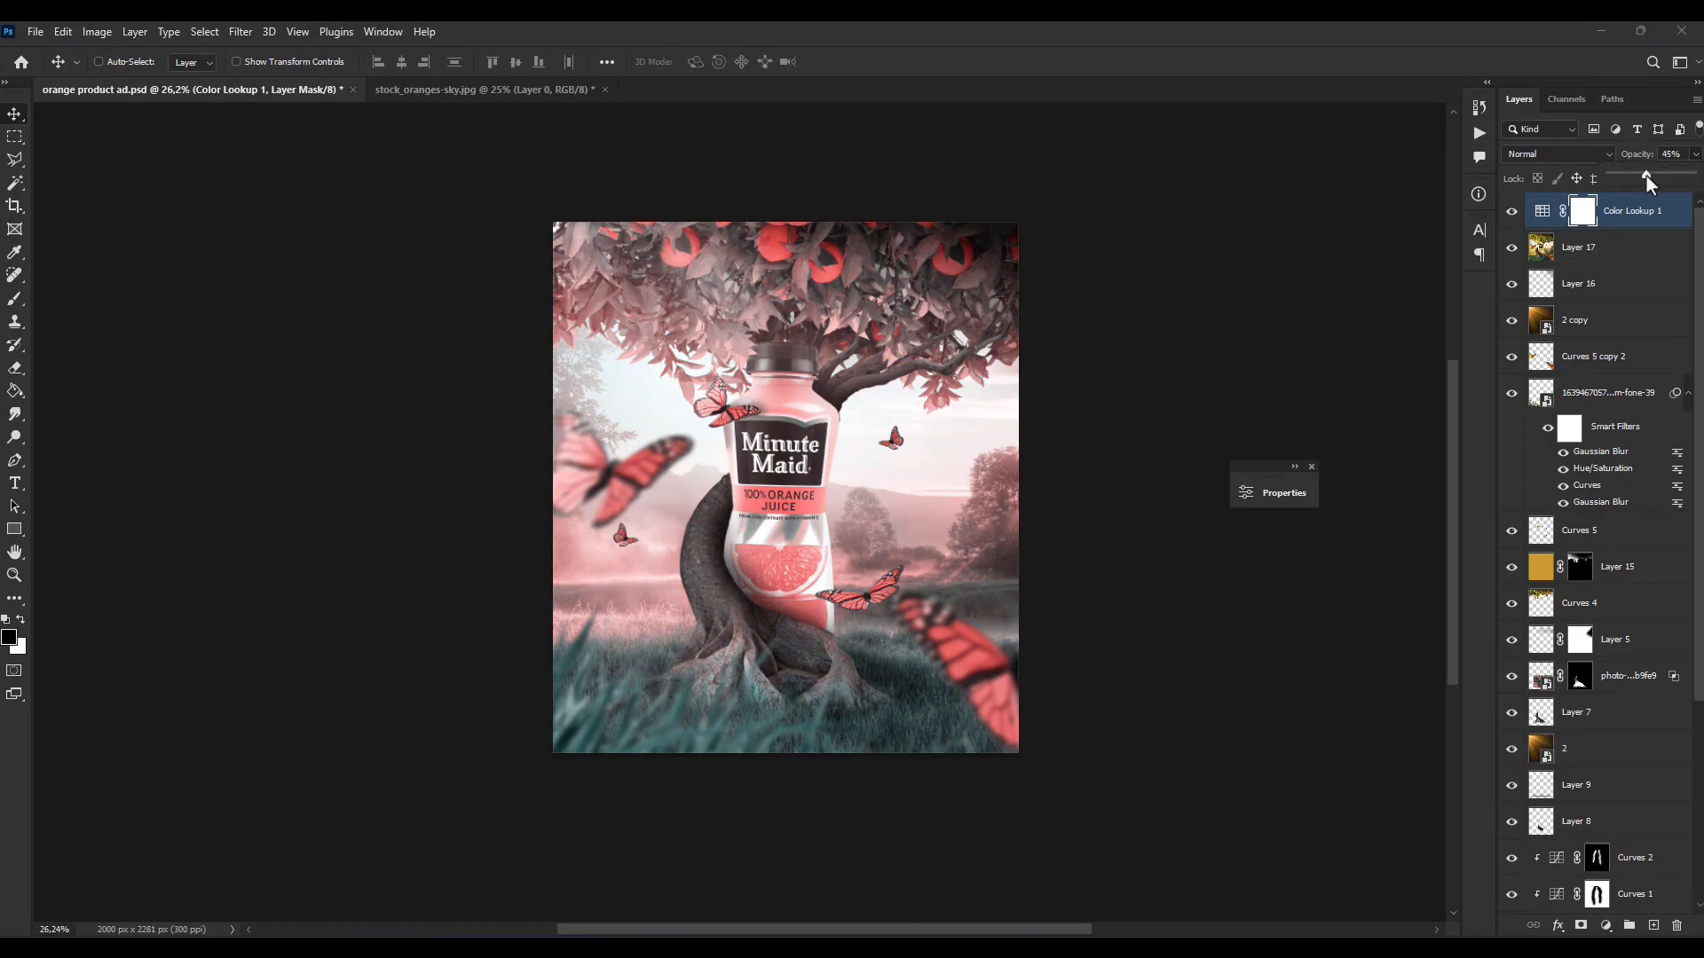
Step: Set the Color Lookup layer's blend mode to Darken and its opacity to 59%
{"action": "left_click", "coordinate": [1577, 158]}
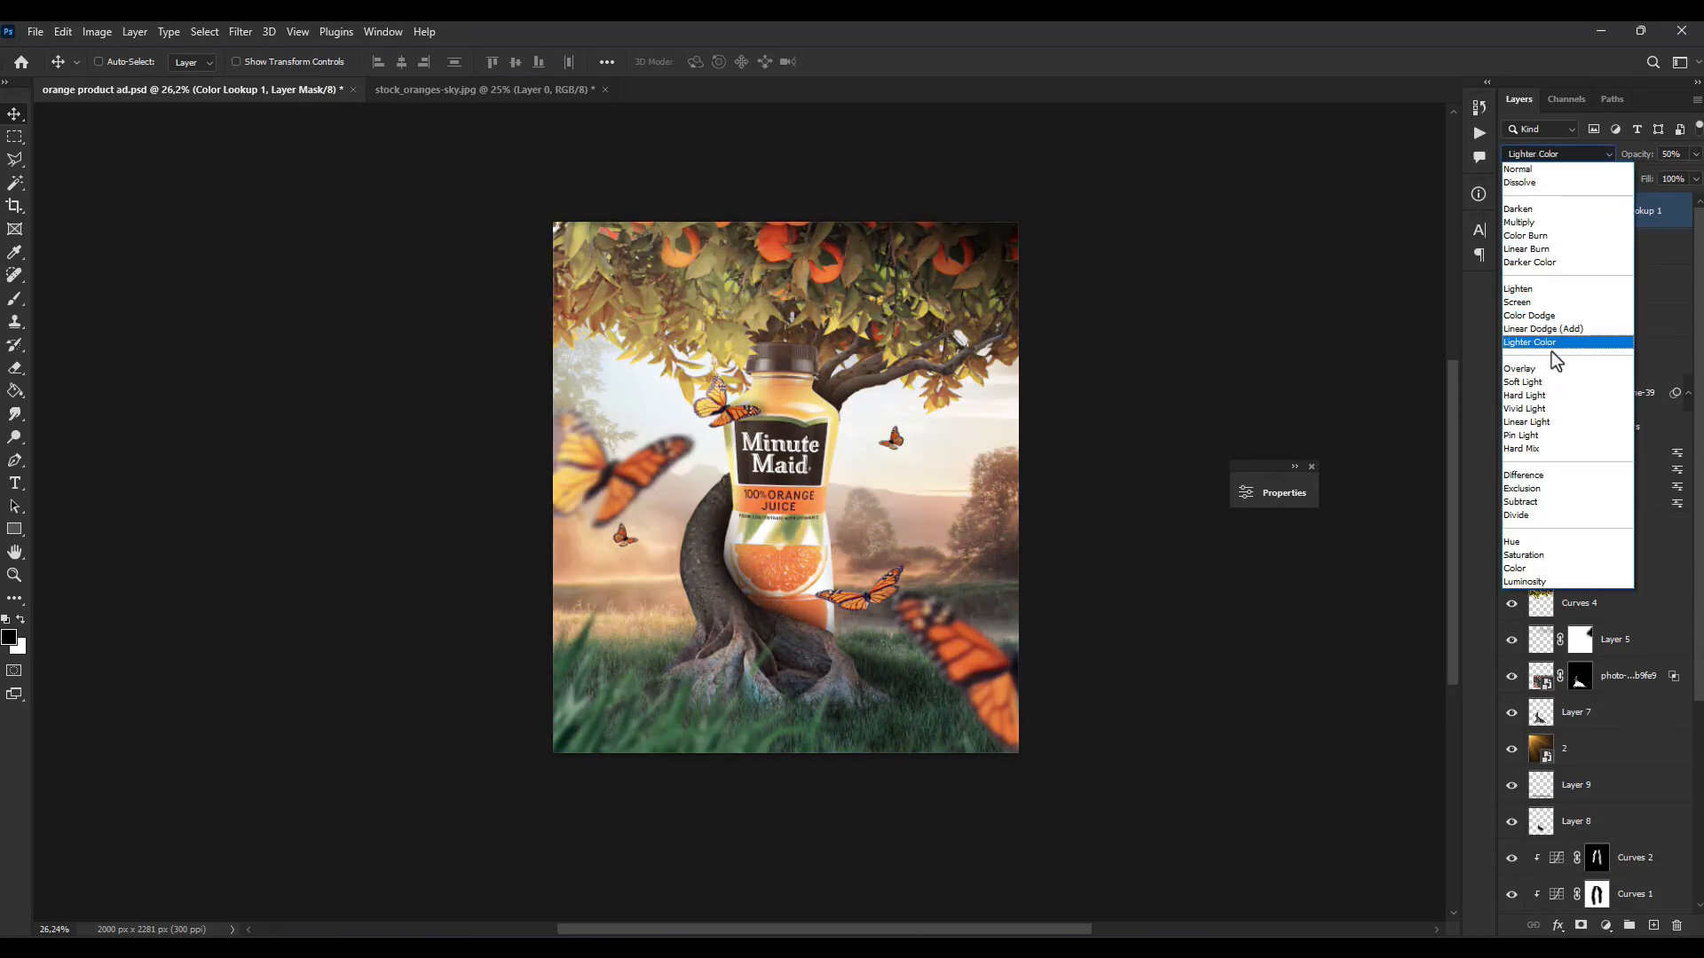
{"action": "left_click", "coordinate": [1544, 209]}
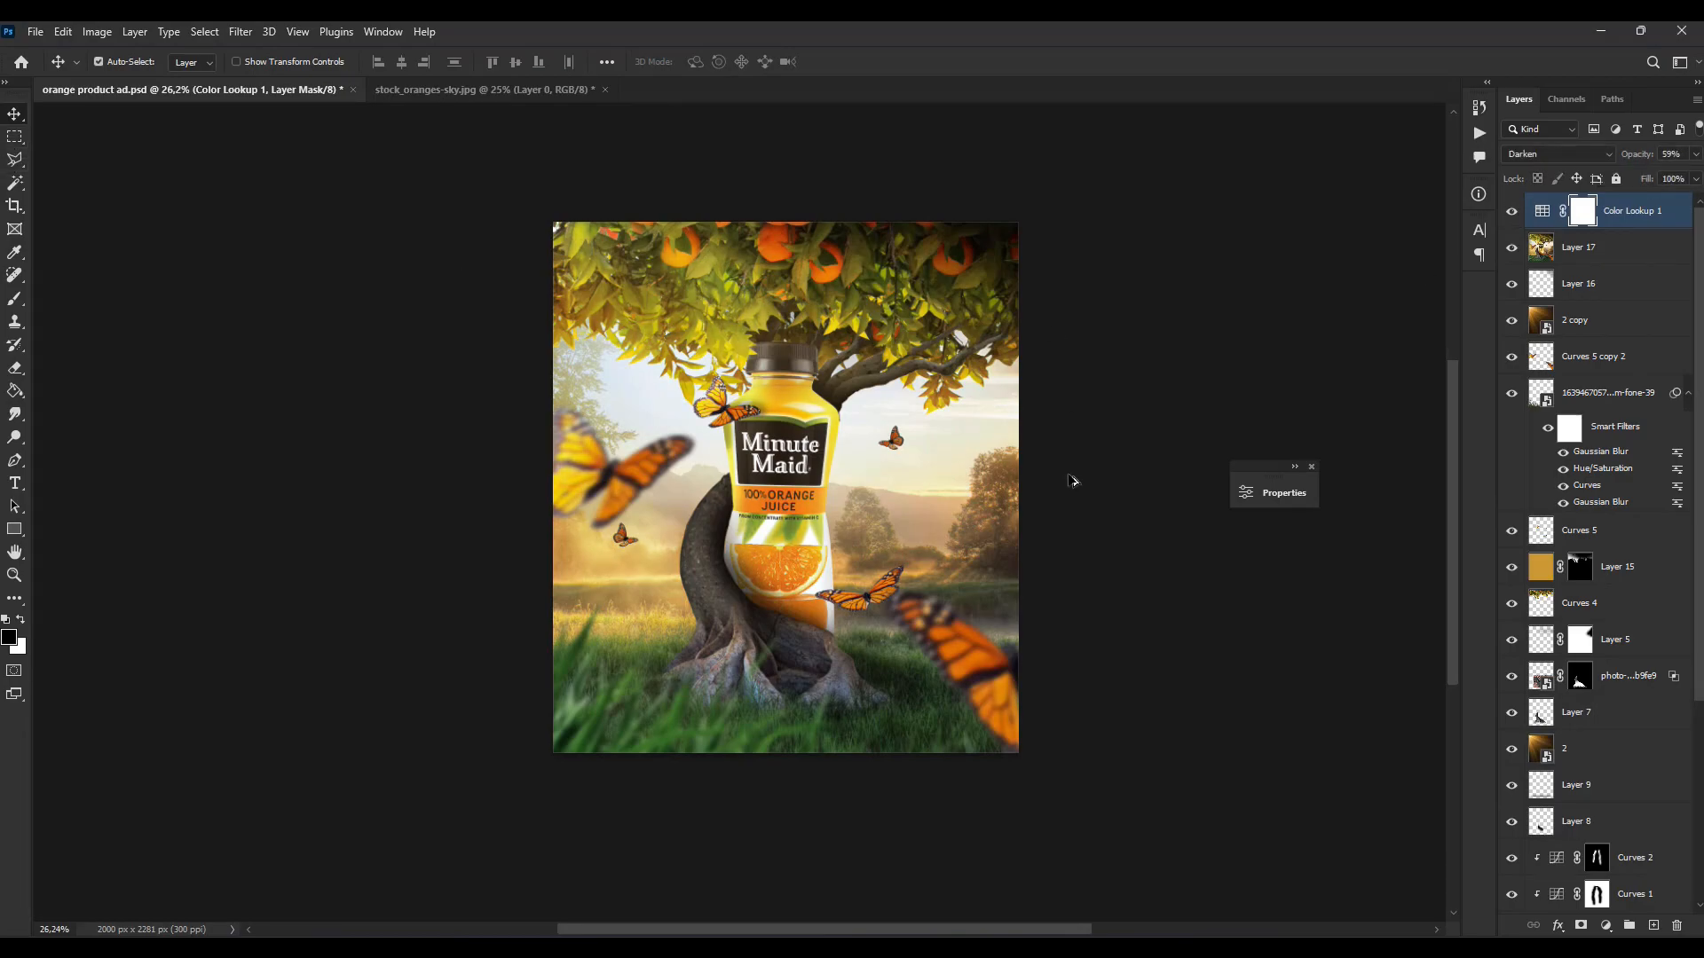
{"action": "scroll", "coordinate": [1065, 480], "scroll_direction": "down", "scroll_amount": 4}
{"action": "scroll", "coordinate": [1050, 480], "scroll_direction": "up", "scroll_amount": 3}
Step: Add a new top layer, paint a soft yellow glow over the lower part of the image, and set it to Soft Light
{"action": "left_click", "coordinate": [1663, 226]}
{"action": "key", "text": "ctrl+shift+alt+n"}
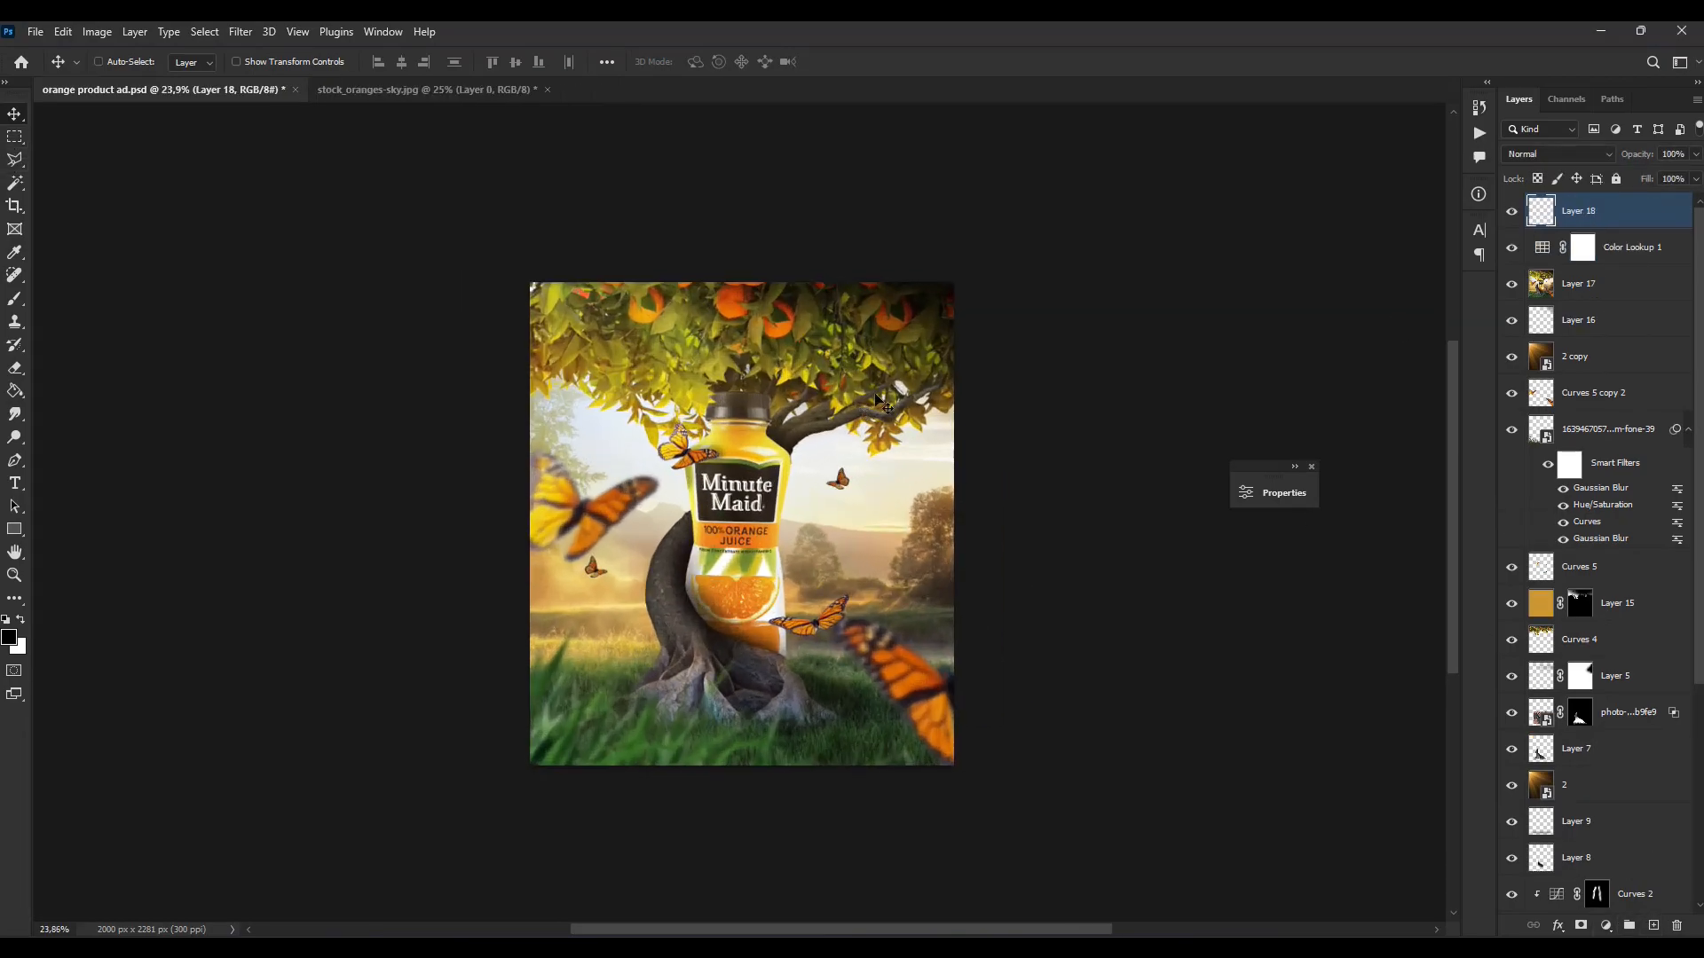
{"action": "key", "text": "v"}
{"action": "left_click", "coordinate": [1558, 154]}
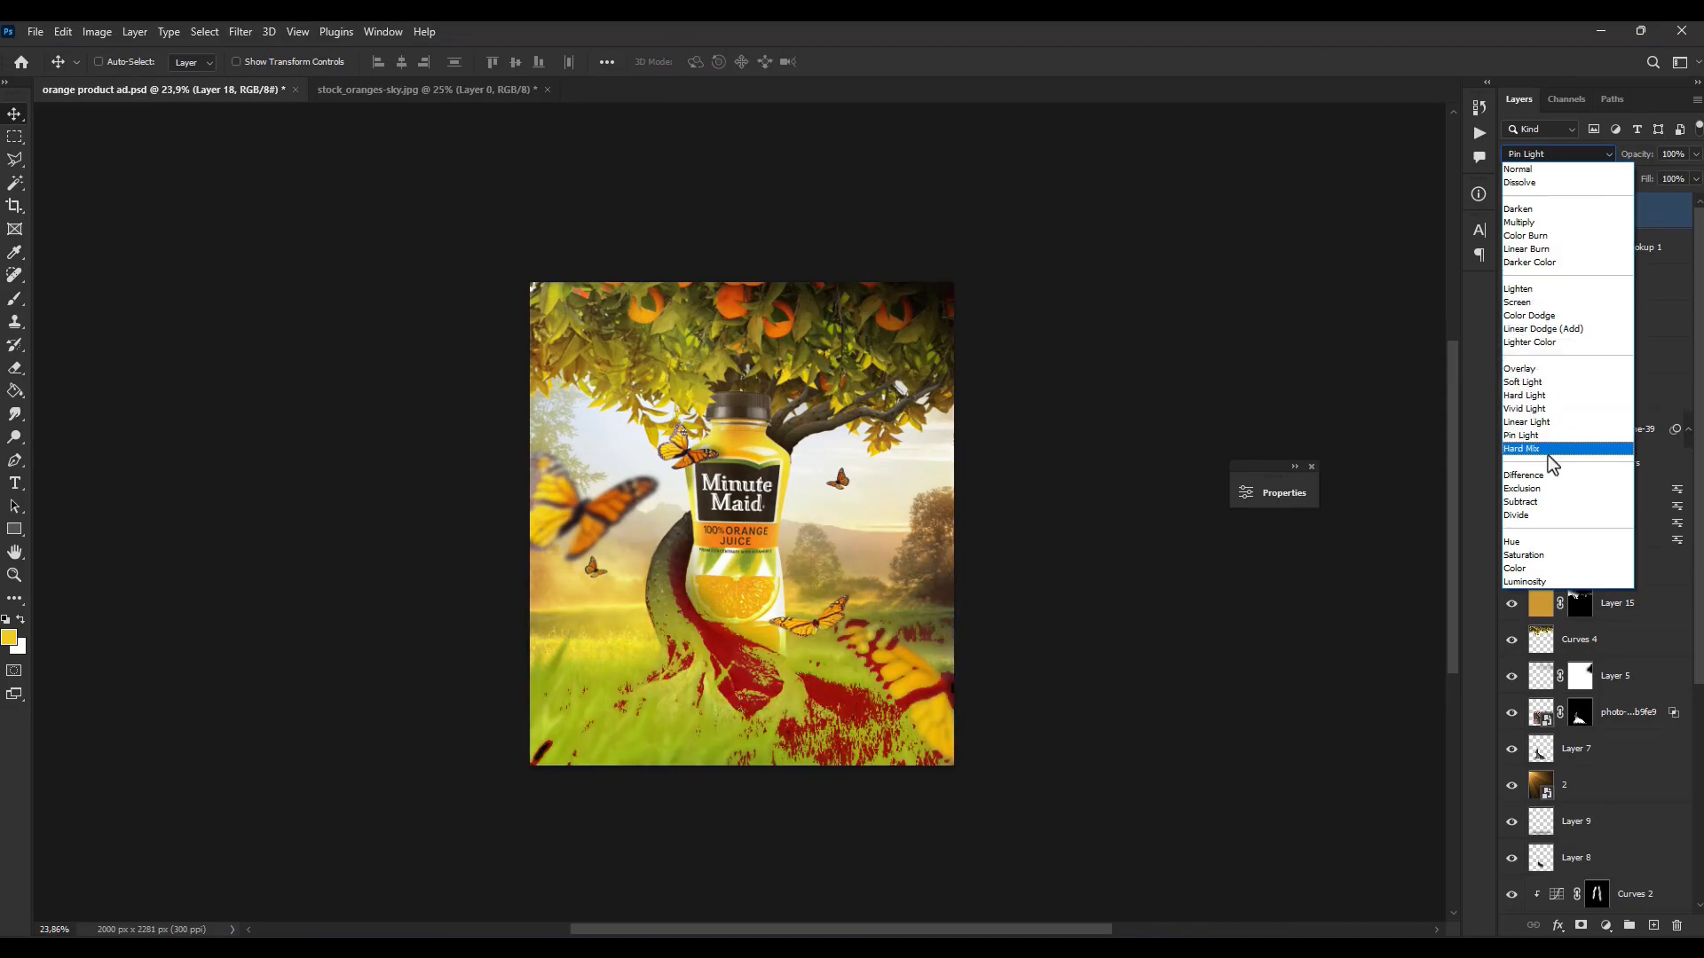
{"action": "left_click", "coordinate": [1523, 381]}
Step: Soften the painted yellow glow with a Gaussian Blur
{"action": "left_click", "coordinate": [241, 31]}
{"action": "mouse_move", "coordinate": [267, 265]}
{"action": "left_click", "coordinate": [487, 339]}
{"action": "key", "text": "Return"}
Step: Enlarge the yellow glow to about 152% and move it down over the grass
{"action": "key", "text": "ctrl+t"}
{"action": "left_click_drag", "start_coordinate": [790, 533], "coordinate": [790, 607]}
{"action": "left_click_drag", "start_coordinate": [953, 536], "coordinate": [1003, 590]}
{"action": "scroll", "coordinate": [1038, 548], "scroll_direction": "down", "scroll_amount": 3}
{"action": "left_click_drag", "start_coordinate": [883, 552], "coordinate": [883, 565]}
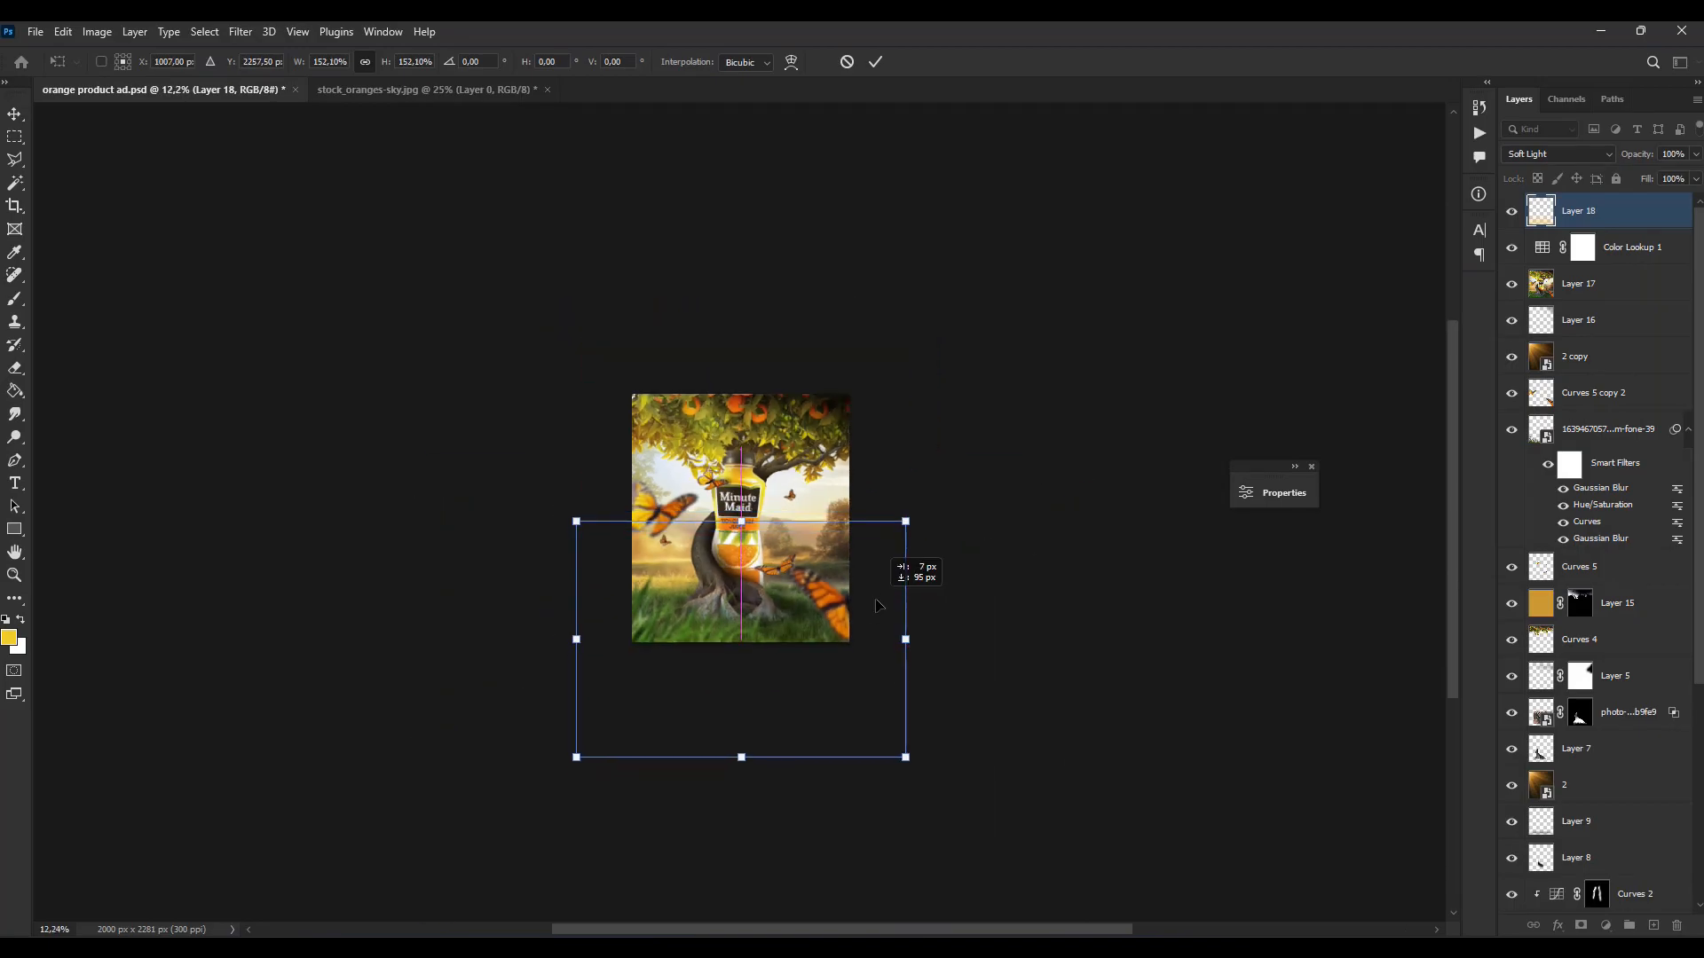
{"action": "key", "text": "Return"}
{"action": "scroll", "coordinate": [817, 470], "scroll_direction": "down", "scroll_amount": 3}
{"action": "scroll", "coordinate": [771, 479], "scroll_direction": "up", "scroll_amount": 5}
Step: Add a second Color Lookup adjustment layer, compare several 3D LUTs, and choose Fuji ETERNA 250D Kodak 2395
{"action": "left_click", "coordinate": [1605, 925]}
{"action": "left_click", "coordinate": [1597, 831]}
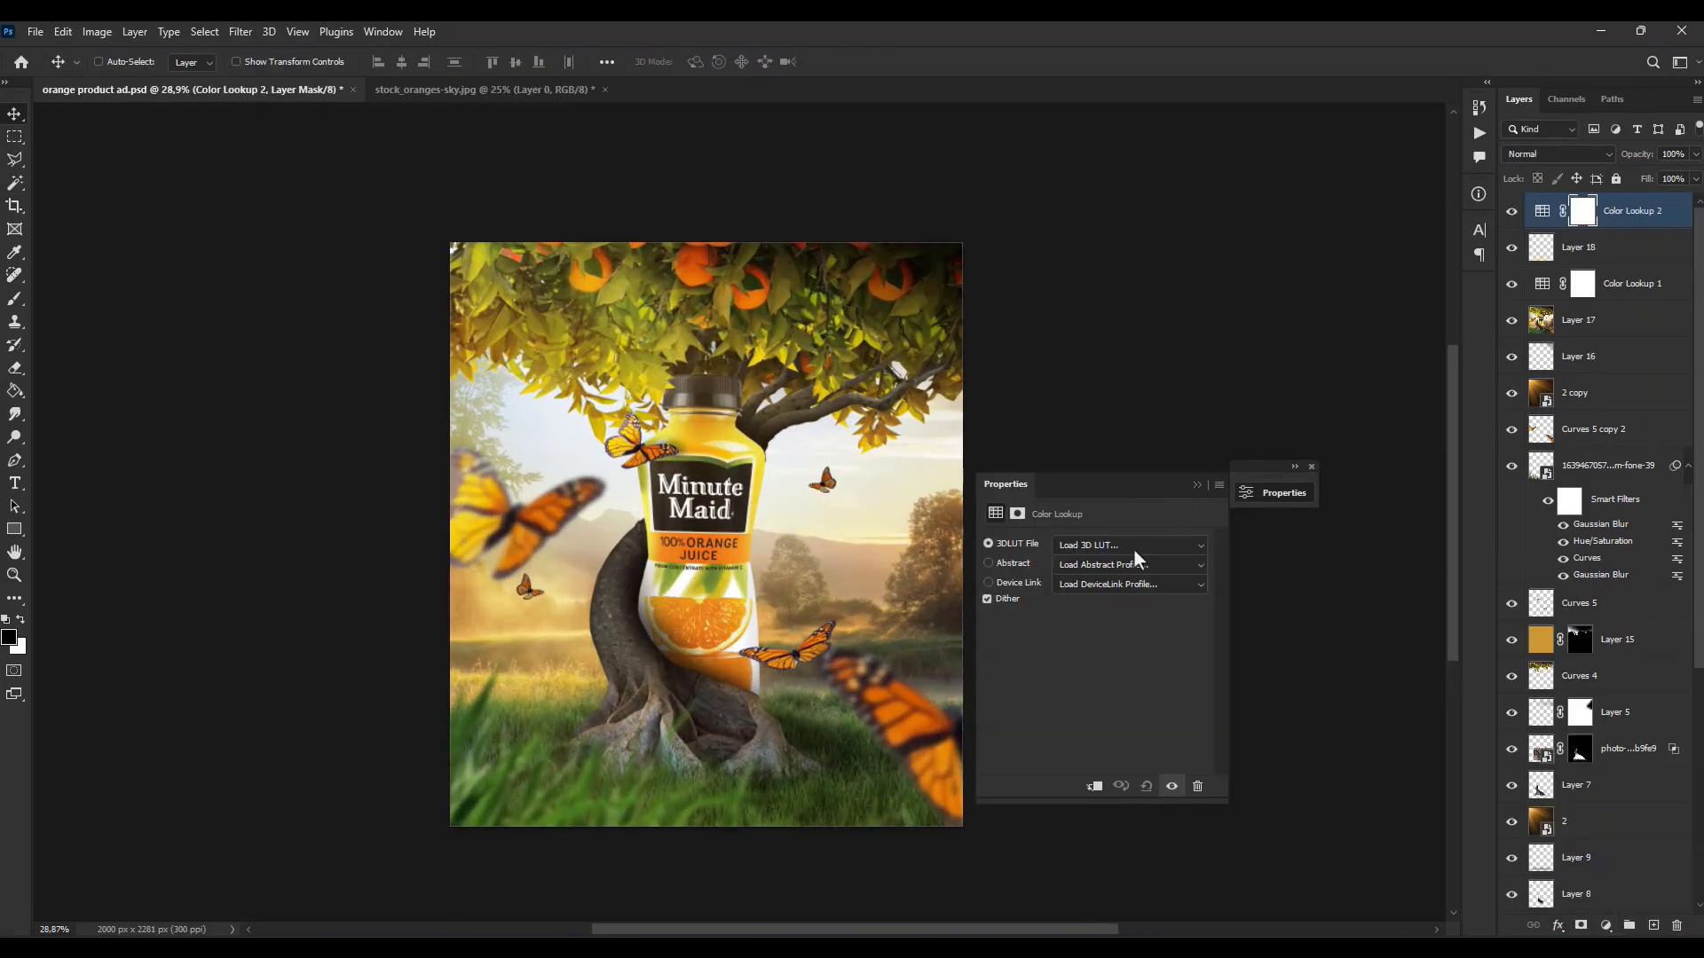
{"action": "left_click", "coordinate": [1136, 547]}
{"action": "left_click", "coordinate": [1131, 262]}
{"action": "left_click", "coordinate": [1157, 547]}
{"action": "left_click", "coordinate": [1136, 84]}
{"action": "left_click", "coordinate": [1153, 546]}
{"action": "left_click", "coordinate": [1116, 103]}
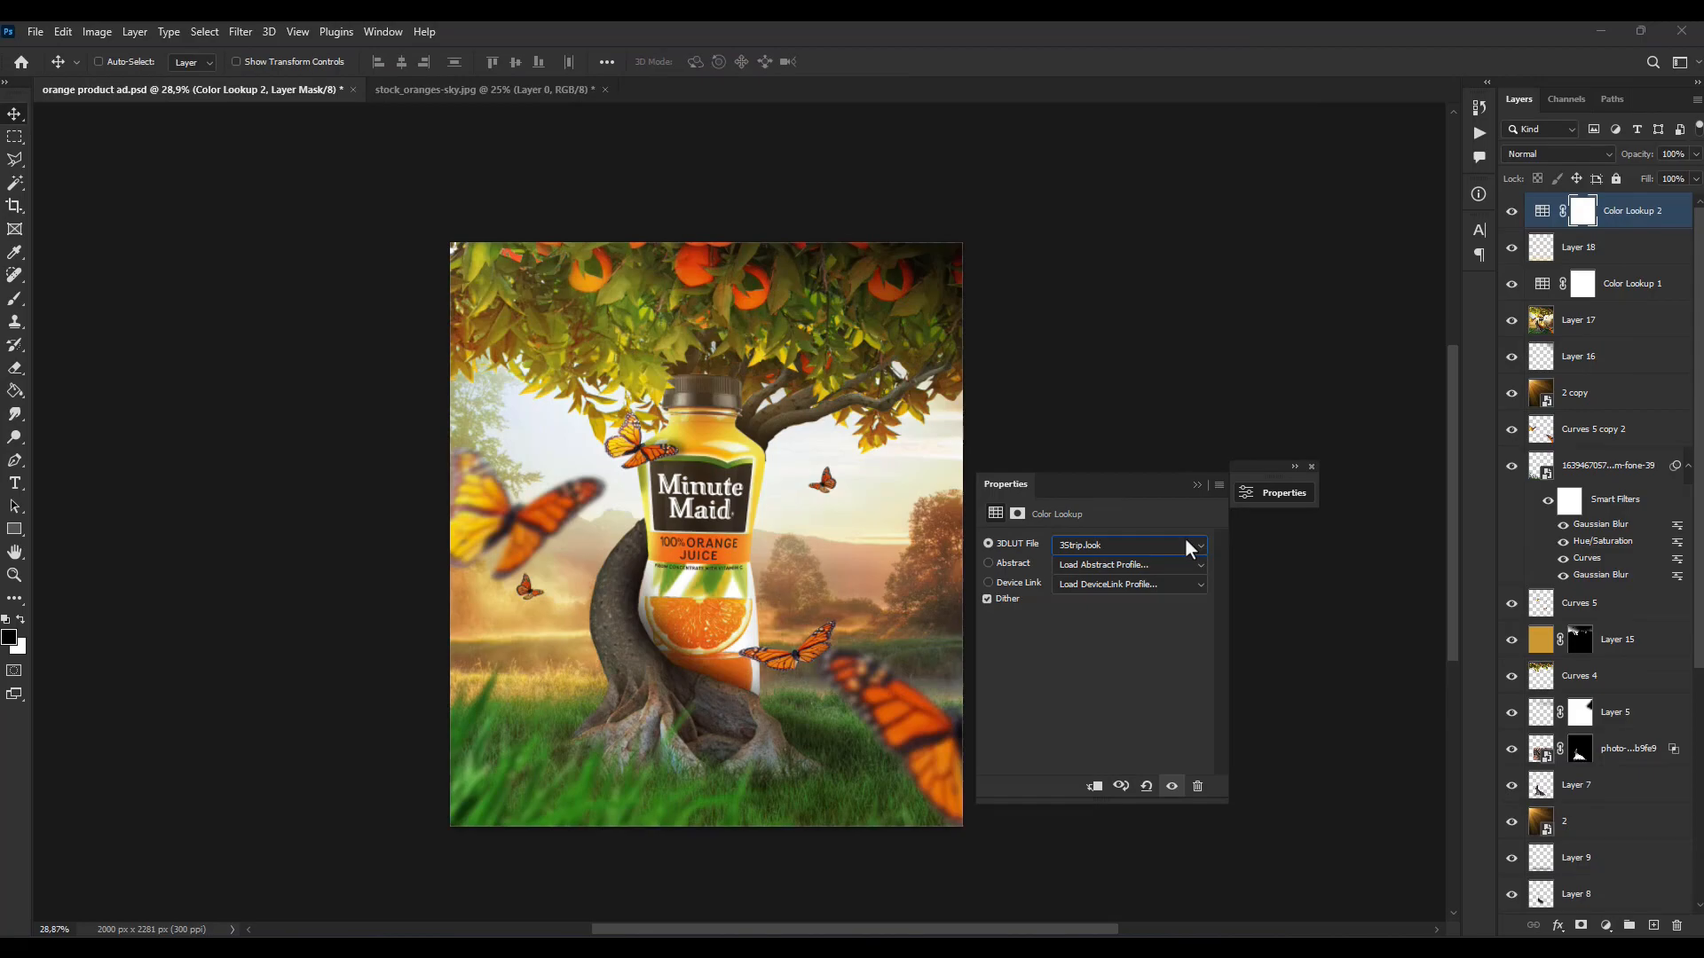
{"action": "left_click", "coordinate": [1187, 546]}
{"action": "left_click", "coordinate": [1136, 274]}
{"action": "left_click", "coordinate": [1139, 547]}
{"action": "left_click", "coordinate": [1136, 292]}
Step: Set the second Color Lookup layer to Soft Light at 25% opacity and lower the yellow glow layer's opacity to 65%
{"action": "left_click", "coordinate": [1558, 154]}
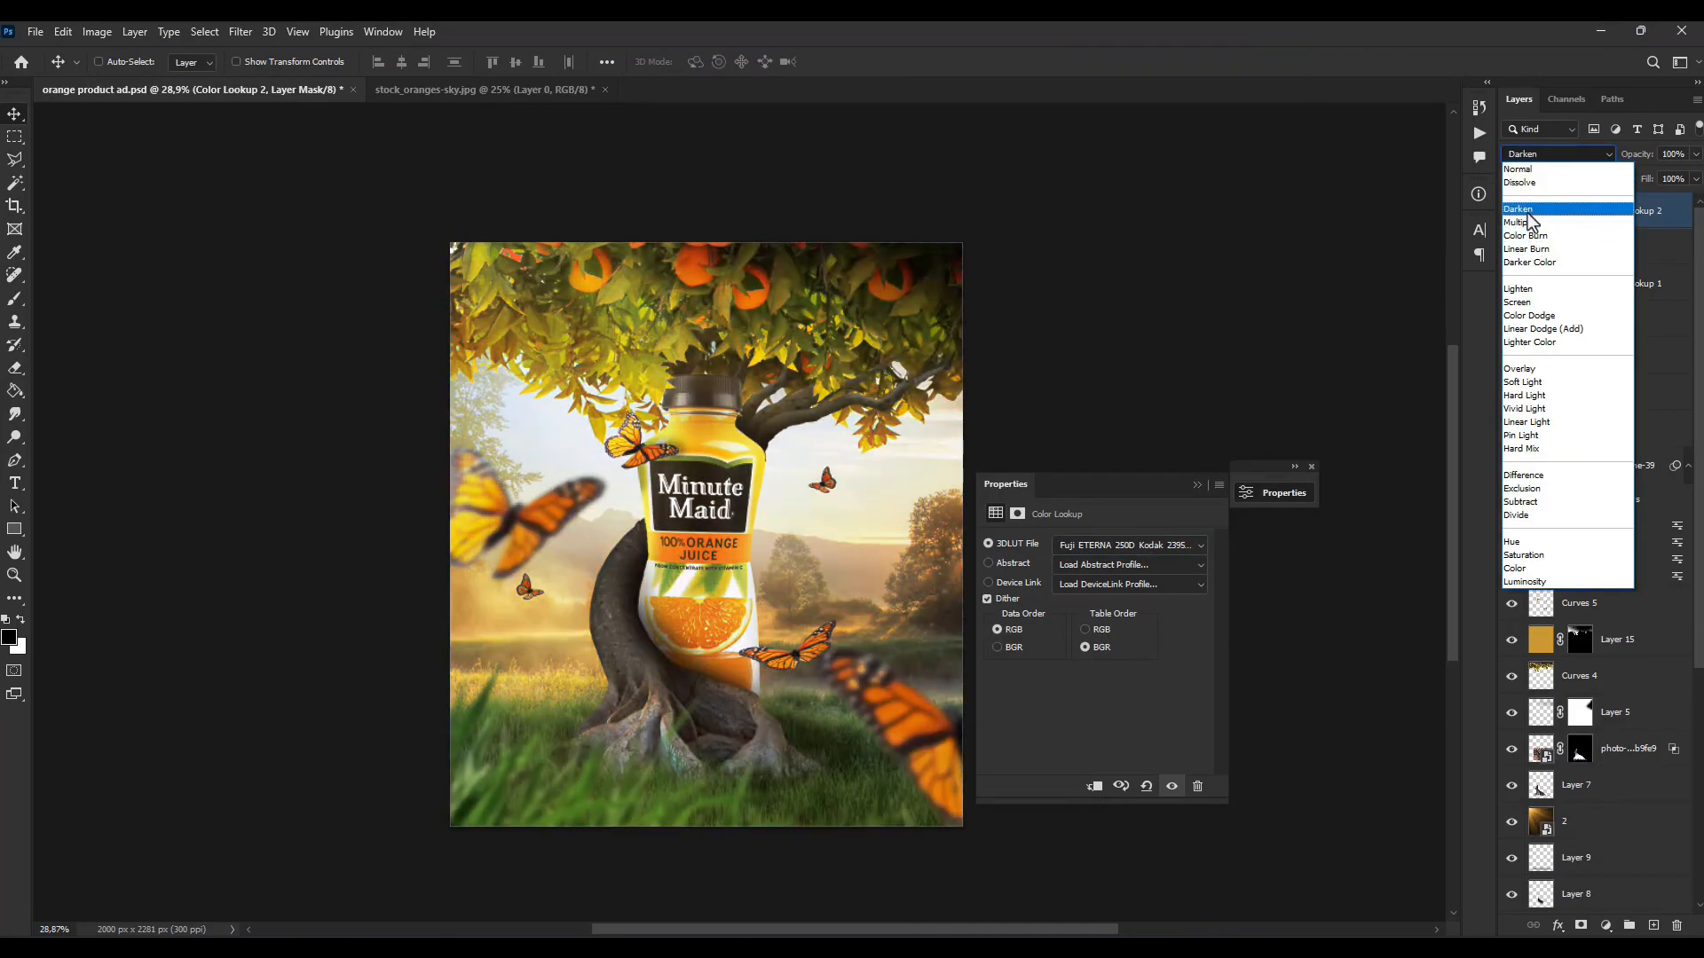
{"action": "left_click", "coordinate": [1535, 382]}
{"action": "left_click_drag", "start_coordinate": [1695, 154], "coordinate": [1631, 177]}
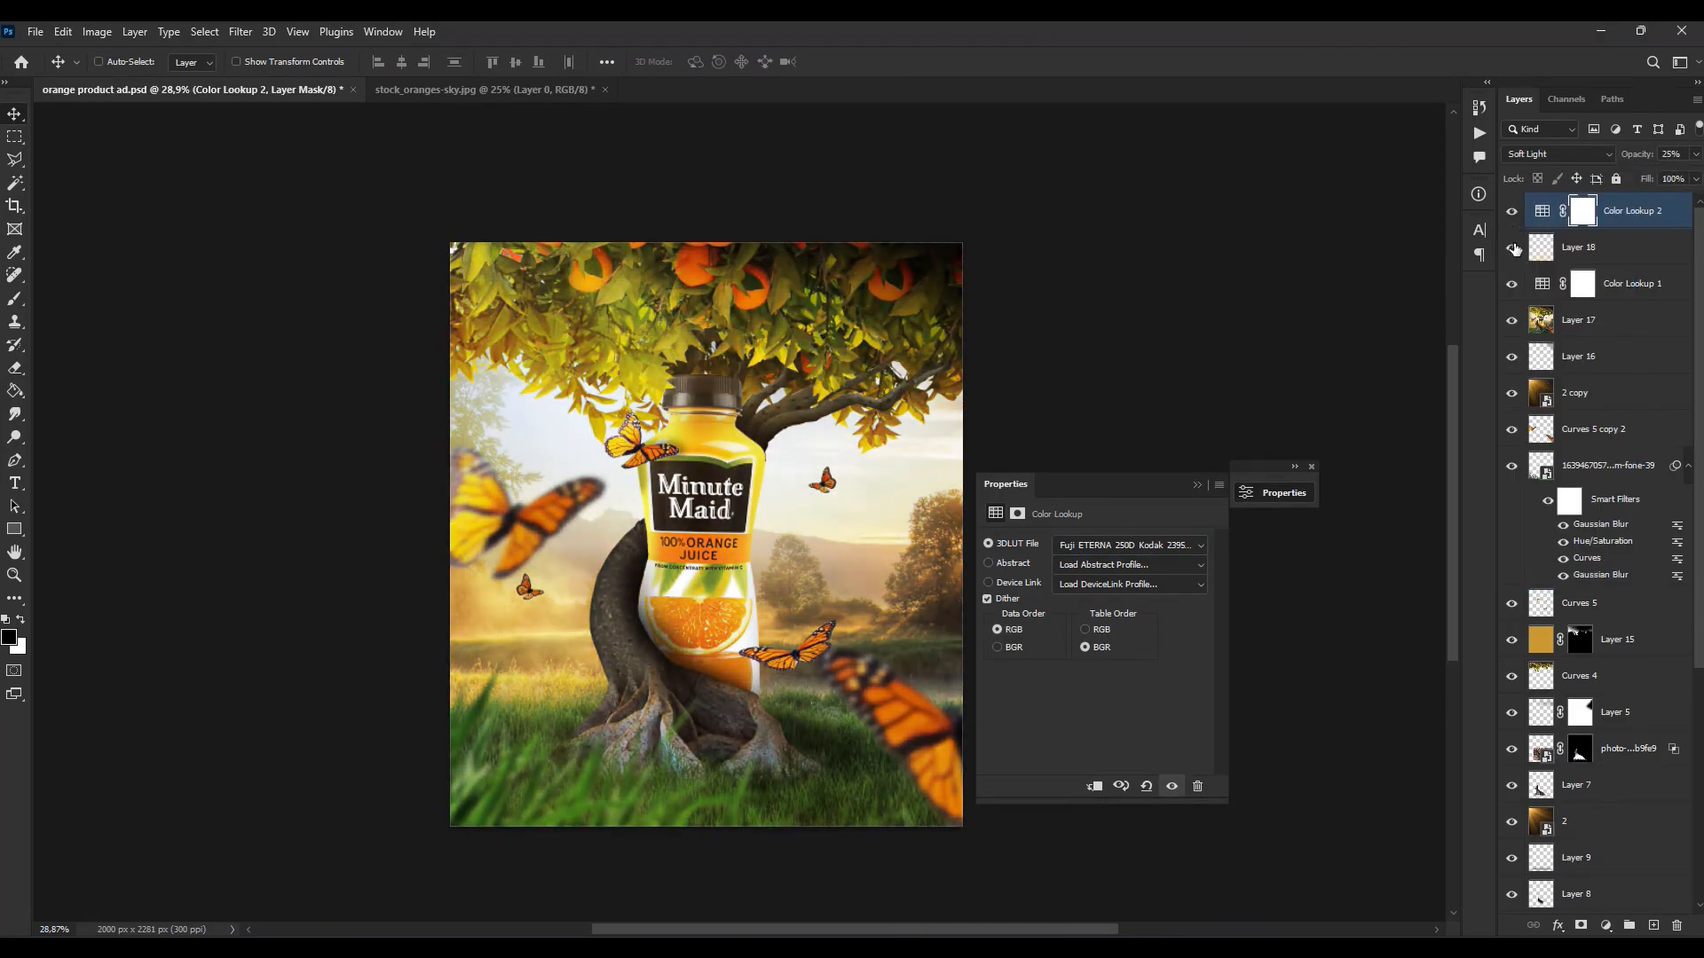
{"action": "left_click", "coordinate": [1579, 247]}
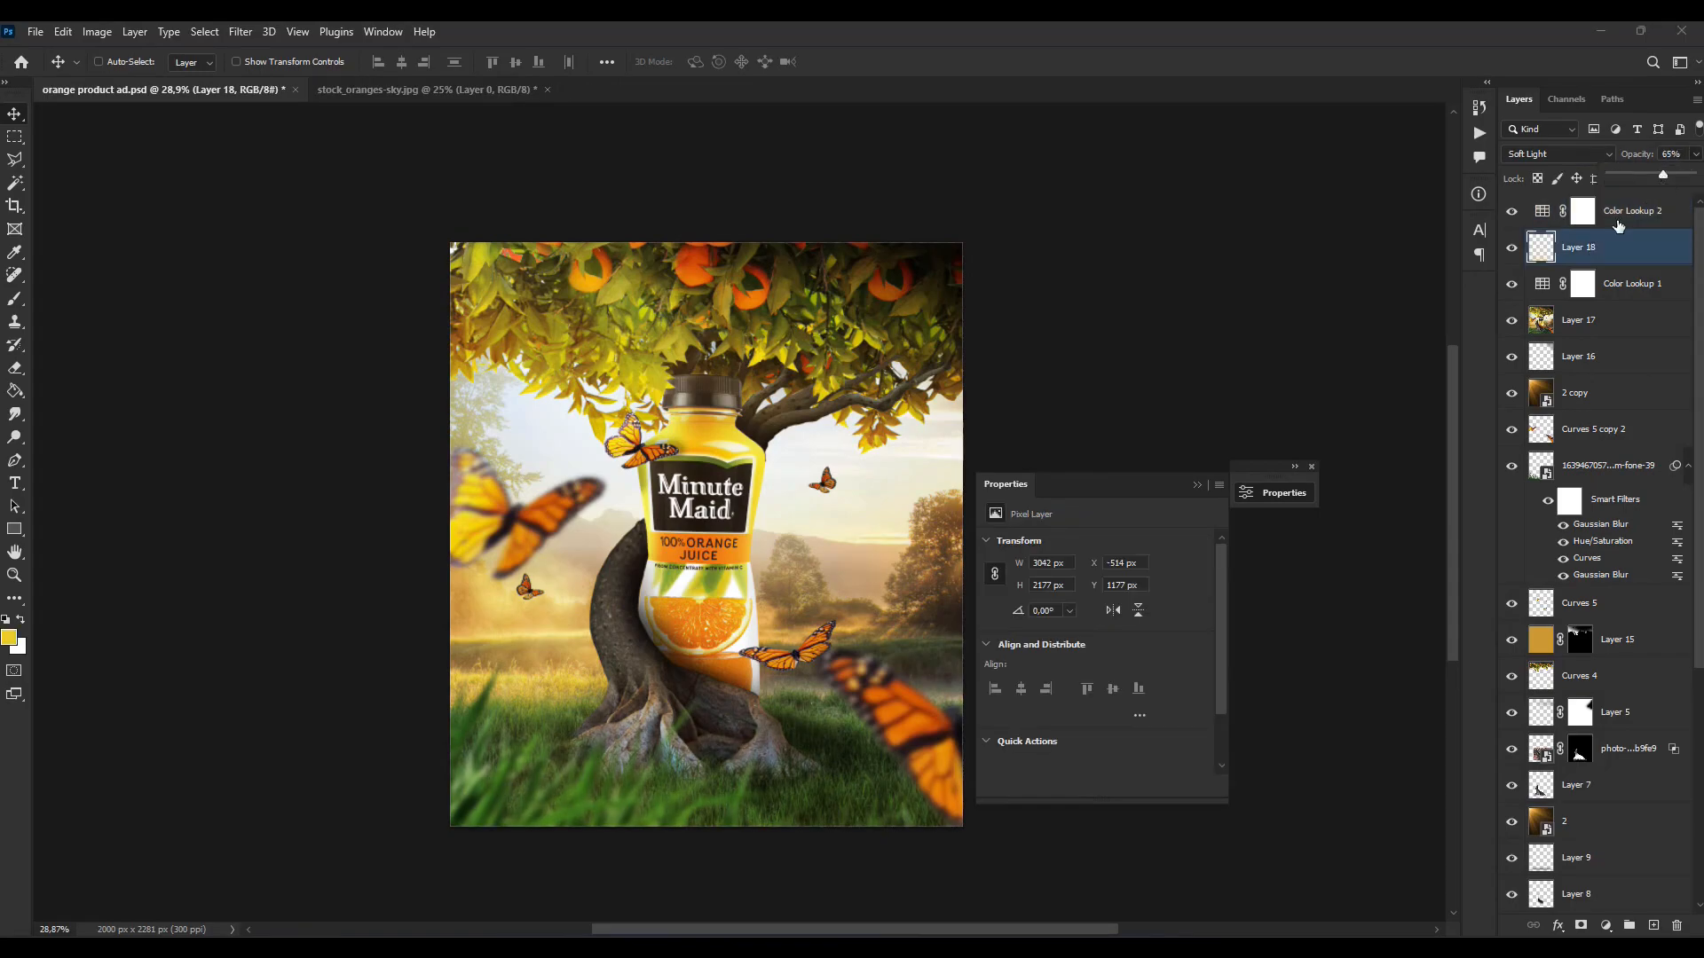
Step: Stamp all visible layers into a new top layer and set Camera Raw's luminance noise reduction to 24 on it
{"action": "key", "text": "ctrl+shift+alt+e"}
{"action": "scroll", "coordinate": [701, 533], "scroll_direction": "down", "scroll_amount": 1}
{"action": "left_click", "coordinate": [240, 31]}
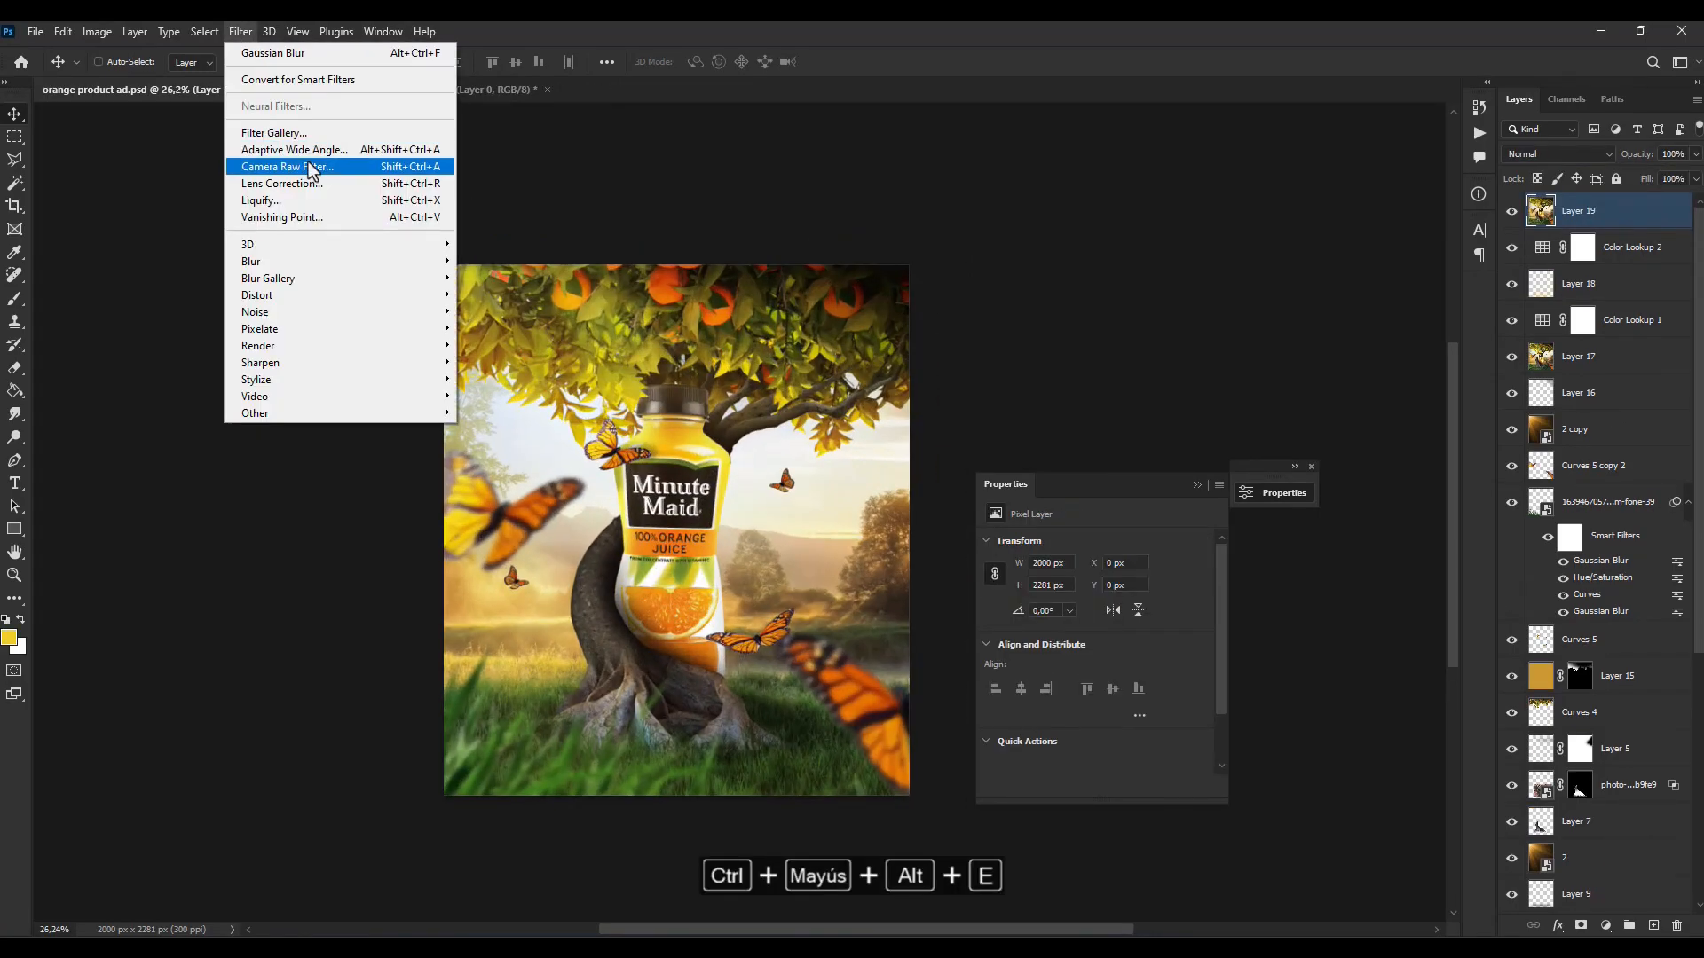
{"action": "left_click", "coordinate": [310, 167]}
{"action": "left_click", "coordinate": [1165, 230]}
{"action": "left_click_drag", "start_coordinate": [1128, 447], "coordinate": [1183, 448]}
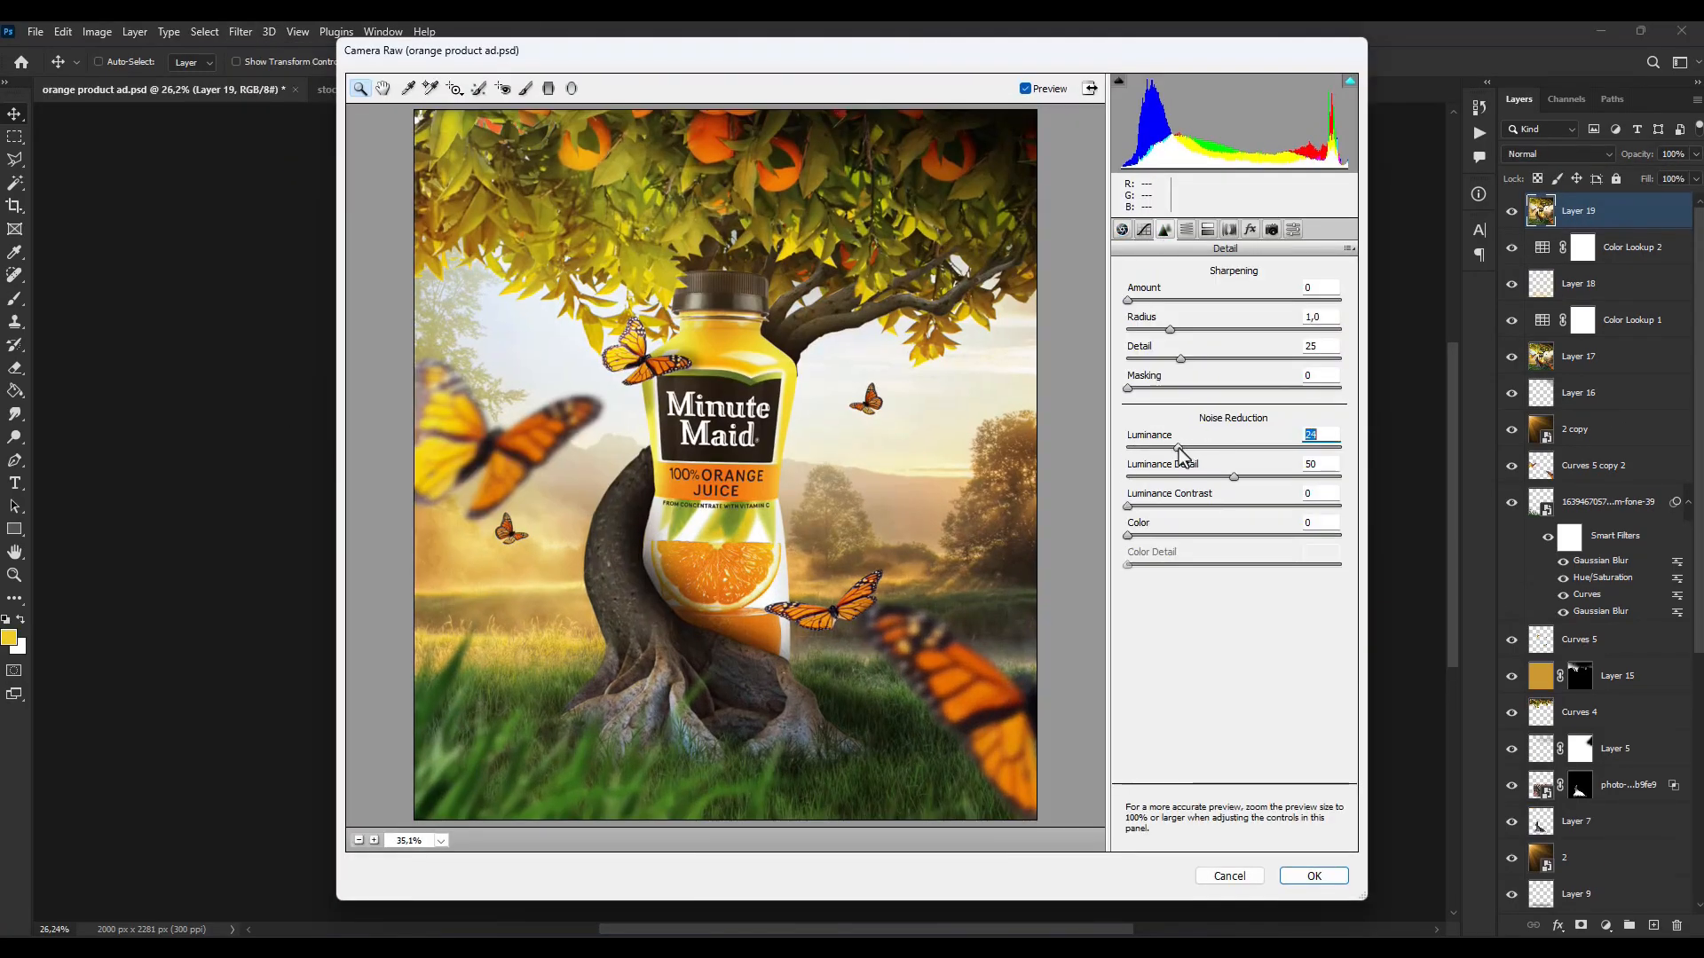
Step: Shape the Camera Raw parametric tone curve with Highlights -7, Lights -8, Darks +13 and Shadows -27
{"action": "left_click", "coordinate": [1144, 230]}
{"action": "mouse_move", "coordinate": [1233, 578]}
{"action": "left_mouse_down"}
{"action": "mouse_move", "coordinate": [1214, 578]}
{"action": "mouse_move", "coordinate": [1228, 552]}
{"action": "left_mouse_up"}
{"action": "left_click_drag", "start_coordinate": [1233, 633], "coordinate": [1230, 582]}
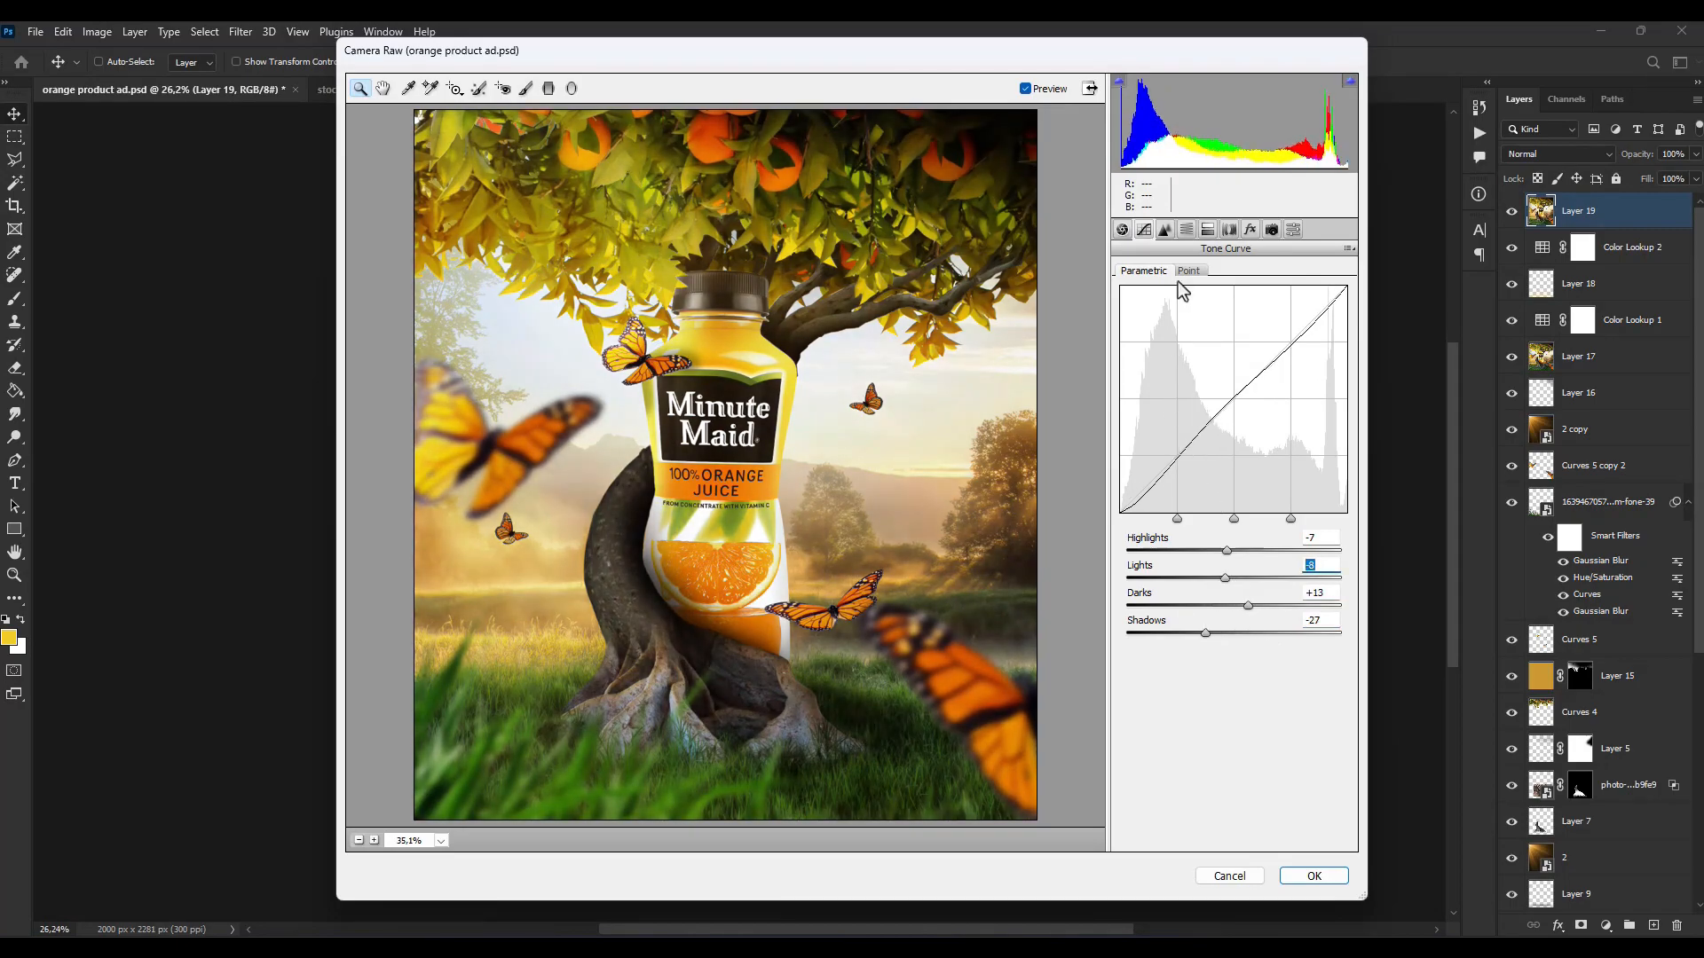
Step: Set the basic Camera Raw adjustments to Shadows +9, Whites +5 and Clarity +66
{"action": "left_click", "coordinate": [1123, 230]}
{"action": "left_click_drag", "start_coordinate": [1232, 483], "coordinate": [1252, 470]}
{"action": "left_click_drag", "start_coordinate": [1233, 579], "coordinate": [1203, 560]}
Step: Refine the parametric tone curve to Highlights -23, Lights +13, Darks +28 and Shadows -26, and apply the Camera Raw filter
{"action": "left_click", "coordinate": [1144, 231]}
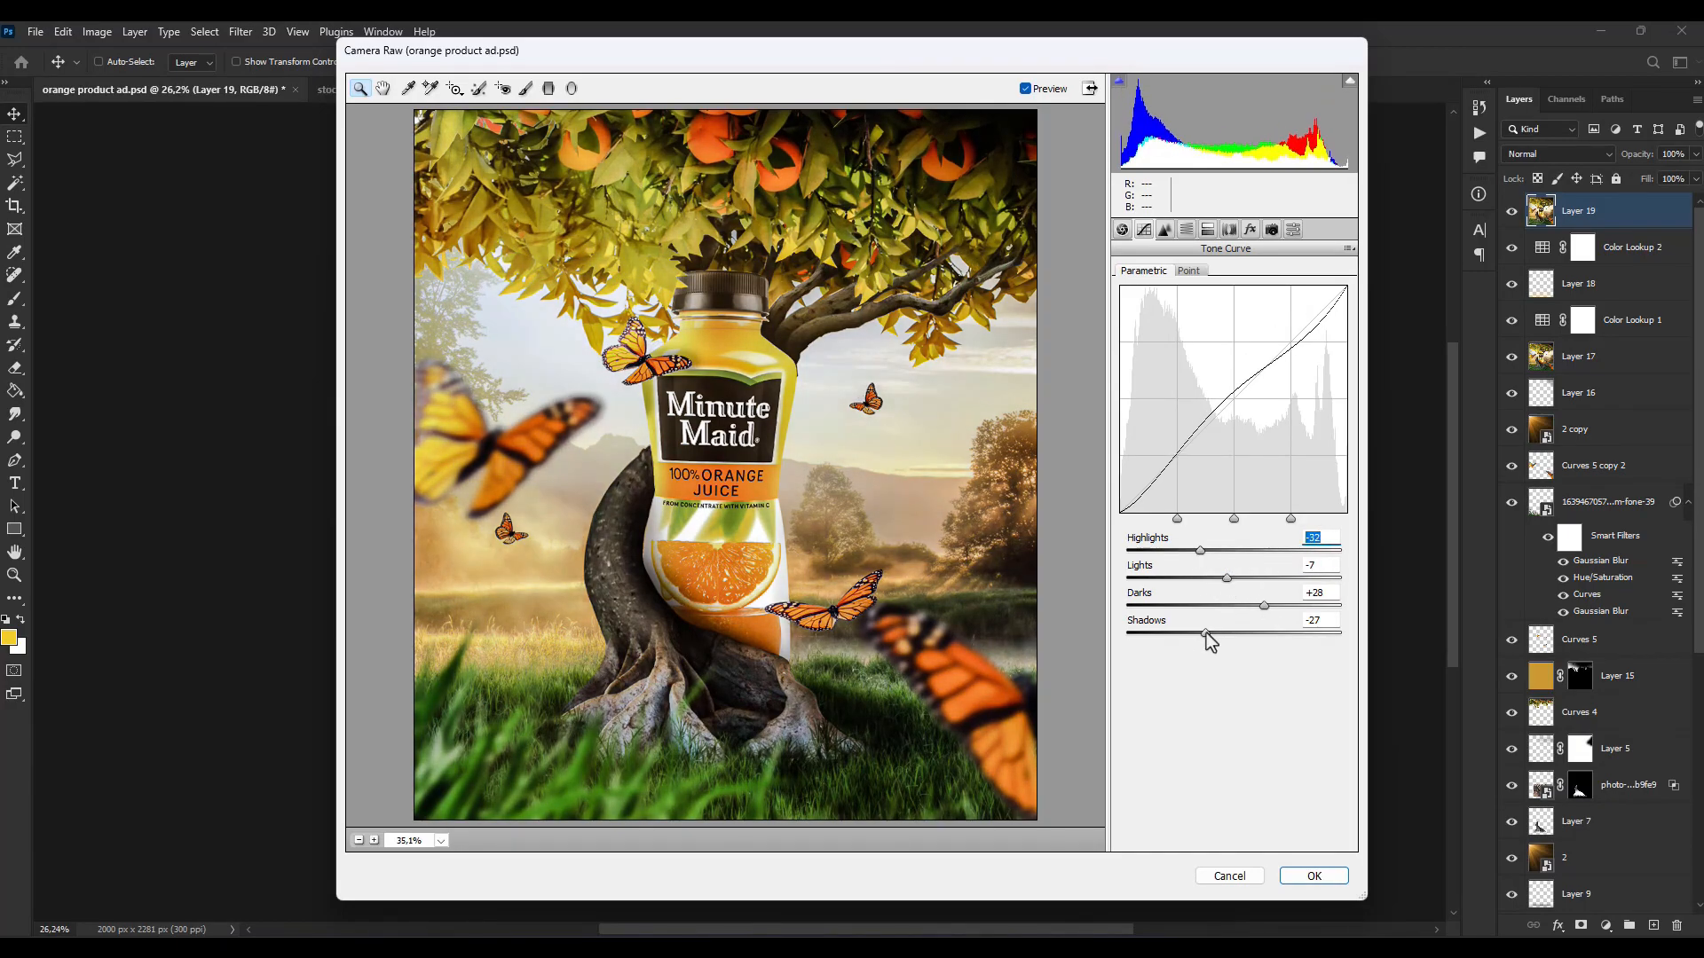
{"action": "left_click", "coordinate": [1123, 229]}
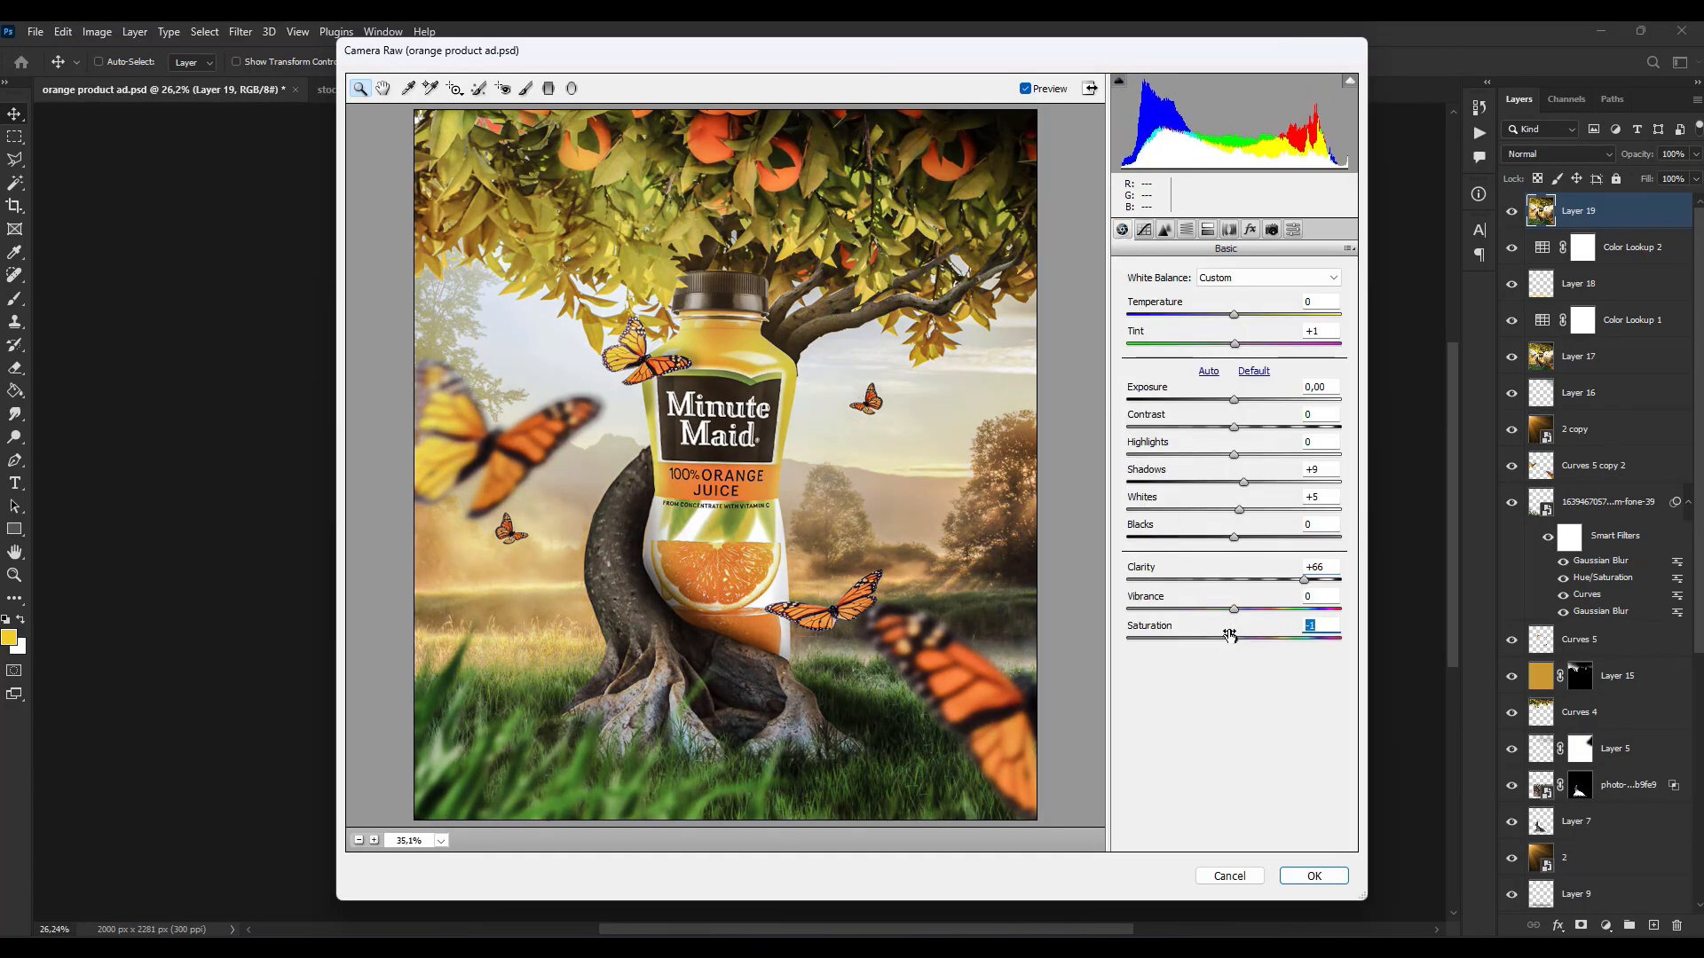
{"action": "left_click", "coordinate": [1144, 230]}
{"action": "left_click_drag", "start_coordinate": [1232, 572], "coordinate": [1247, 578]}
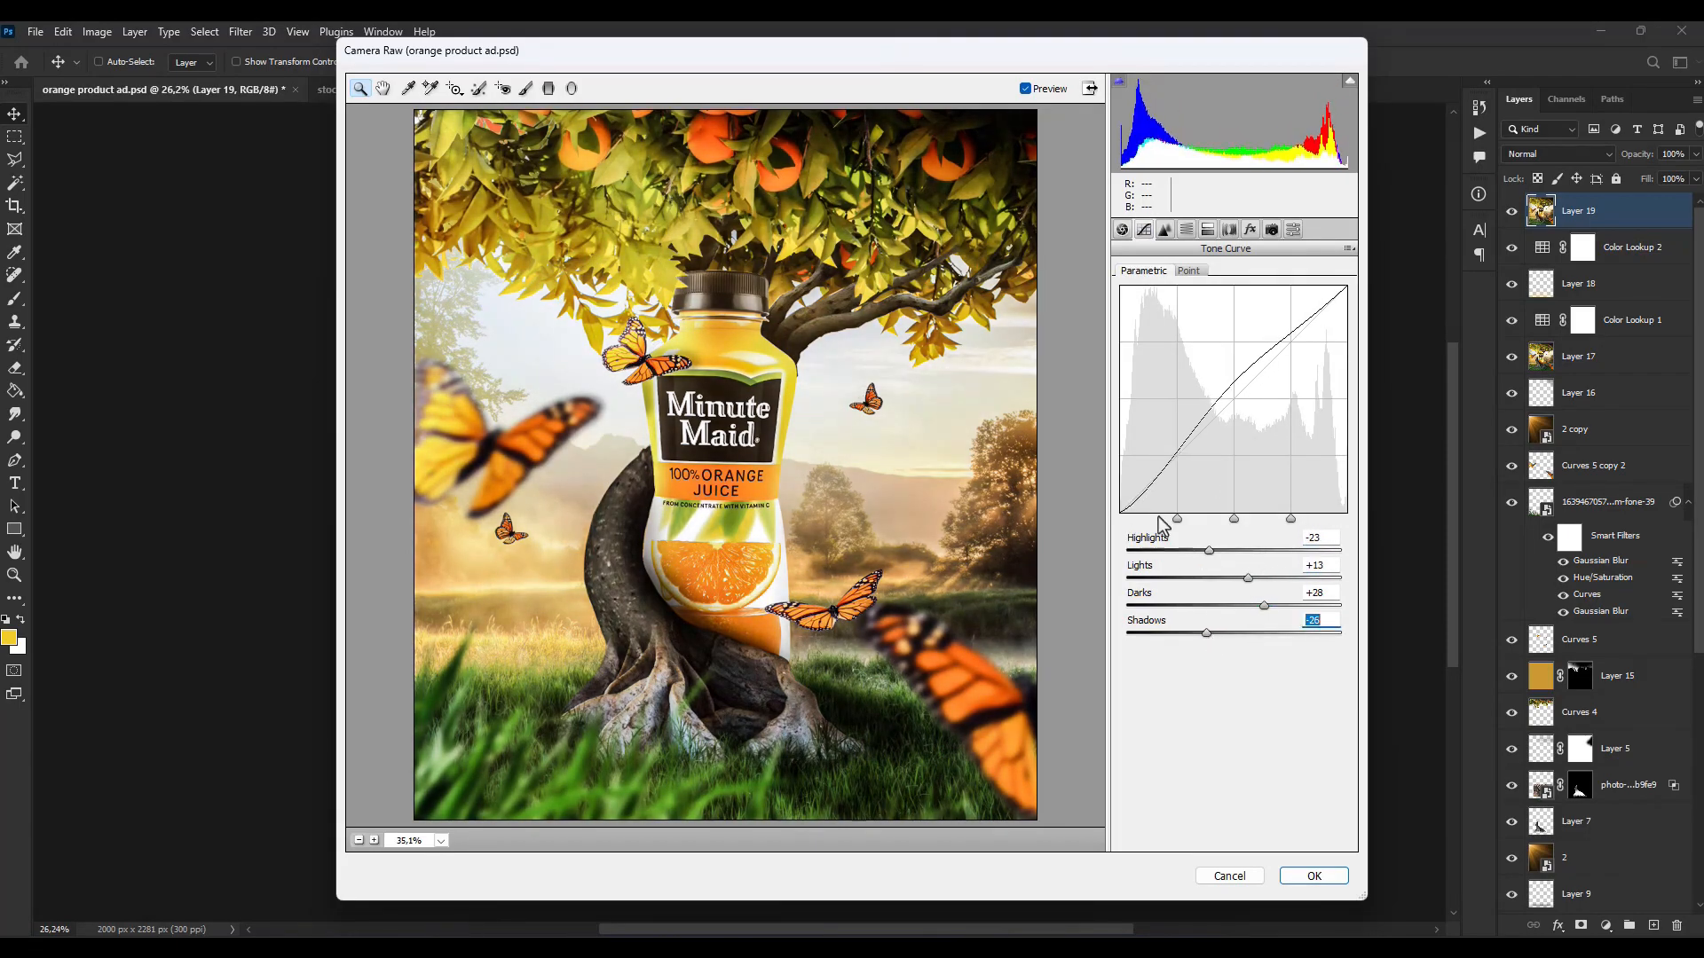
{"action": "left_click", "coordinate": [1123, 230]}
{"action": "left_click", "coordinate": [1316, 873]}
Step: Hide both Color Lookup layers and the yellow glow layer, and compare the image with and without the graded top layer
{"action": "left_click", "coordinate": [1196, 485]}
{"action": "scroll", "coordinate": [1000, 434], "scroll_direction": "down", "scroll_amount": 6}
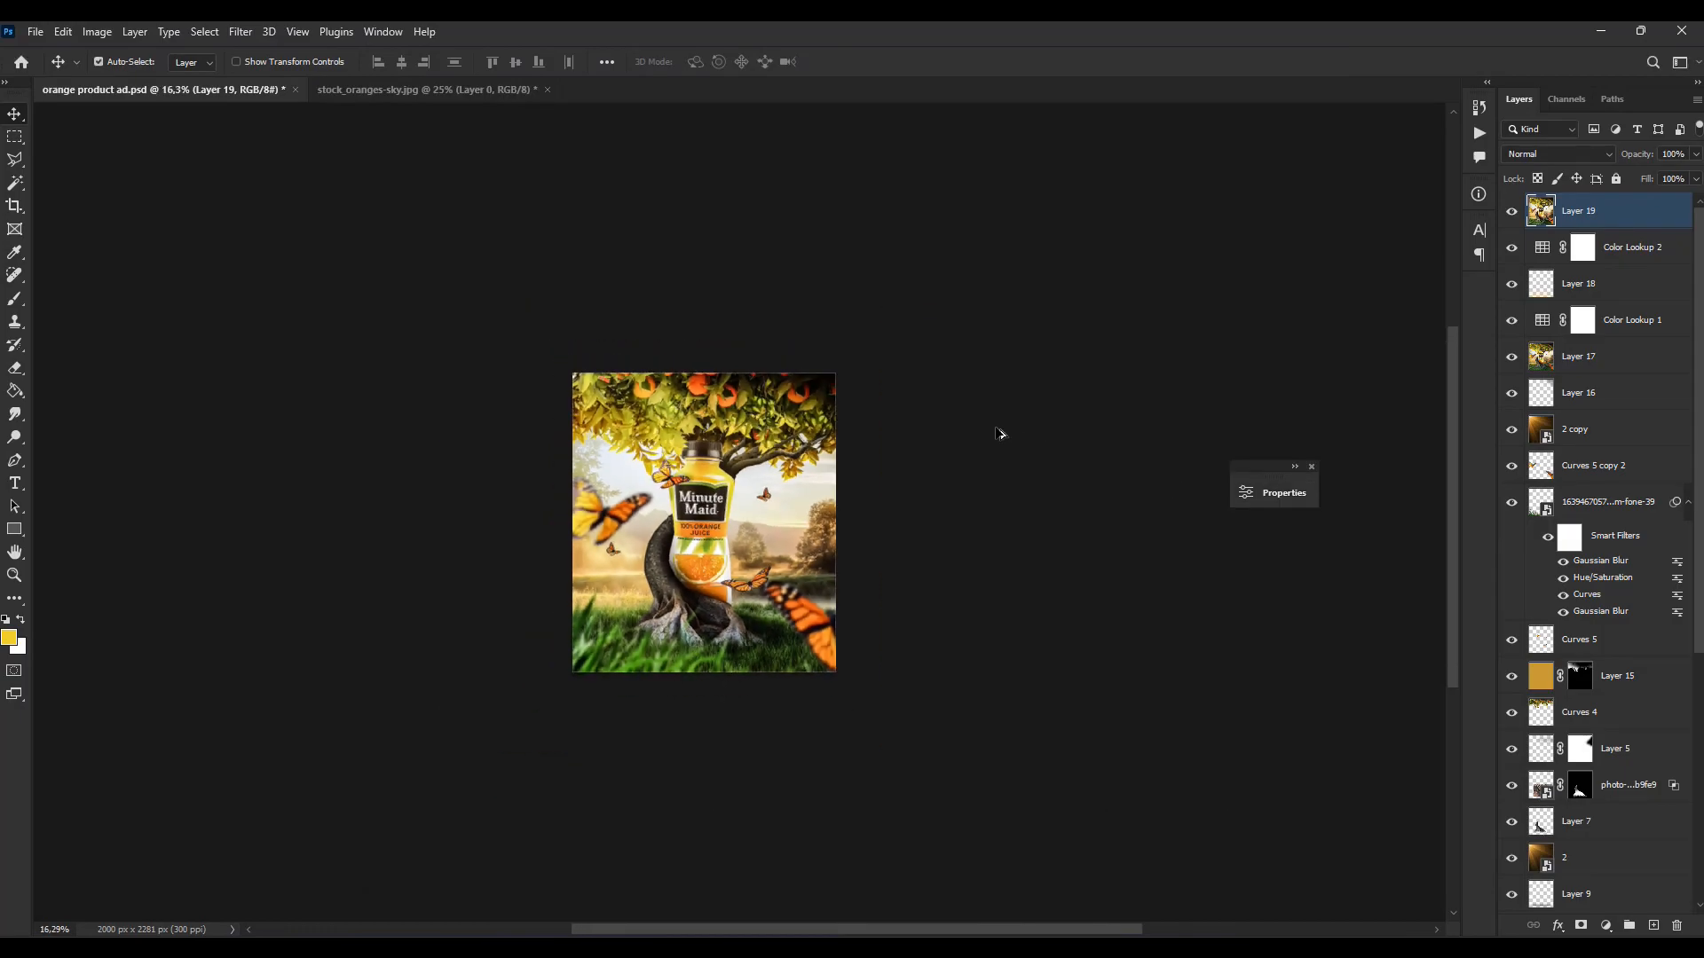
{"action": "left_click", "coordinate": [1512, 321]}
{"action": "left_click", "coordinate": [1511, 213]}
{"action": "left_click", "coordinate": [1511, 212]}
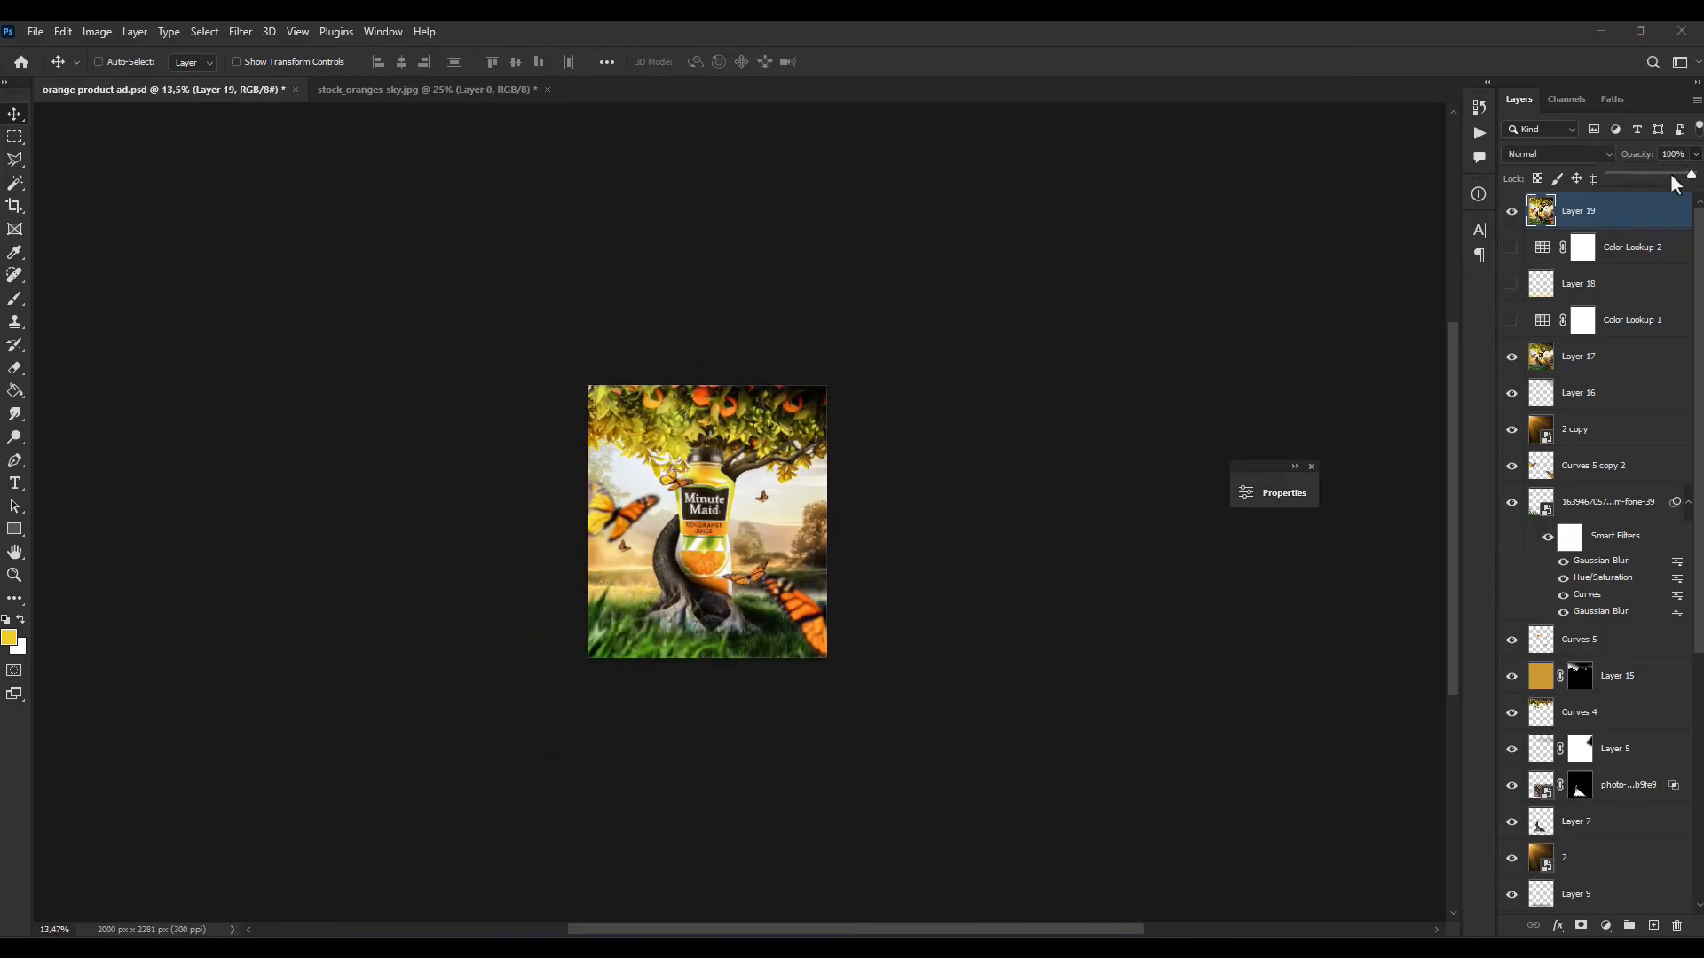
Step: Add a mask to Layer 19 and fade its upper part with a large soft black brush at 55% opacity
{"action": "left_click", "coordinate": [1581, 925]}
{"action": "key", "text": "b"}
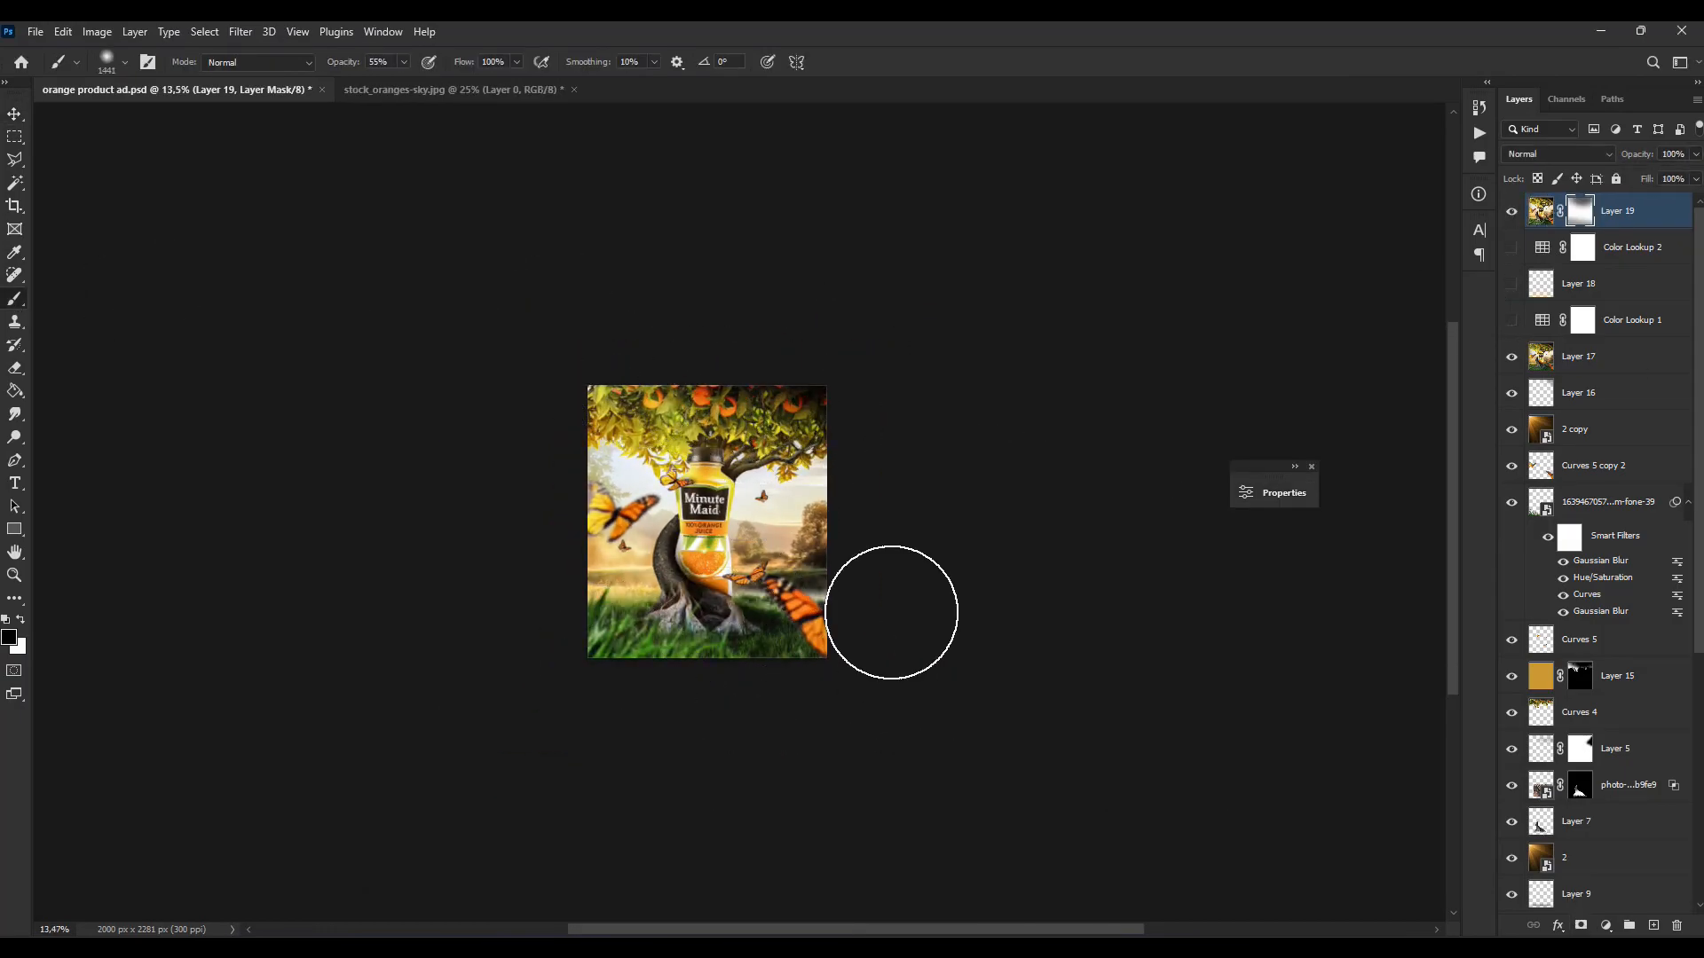
{"action": "scroll", "coordinate": [630, 493], "scroll_direction": "up", "scroll_amount": 1}
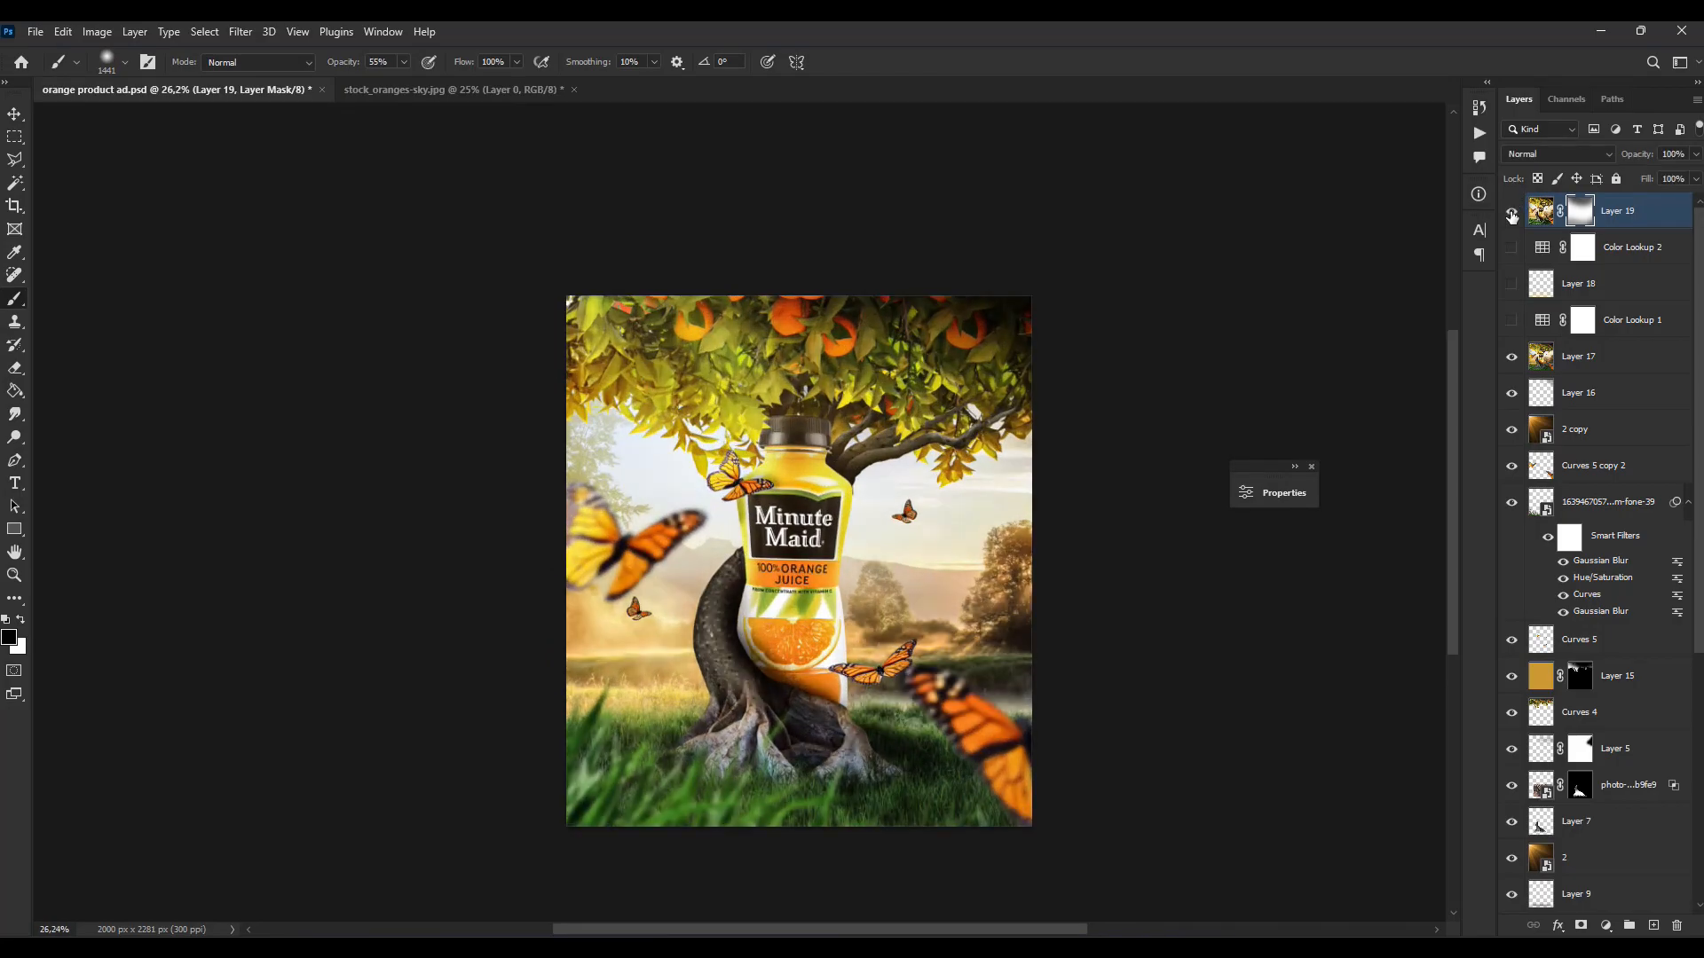